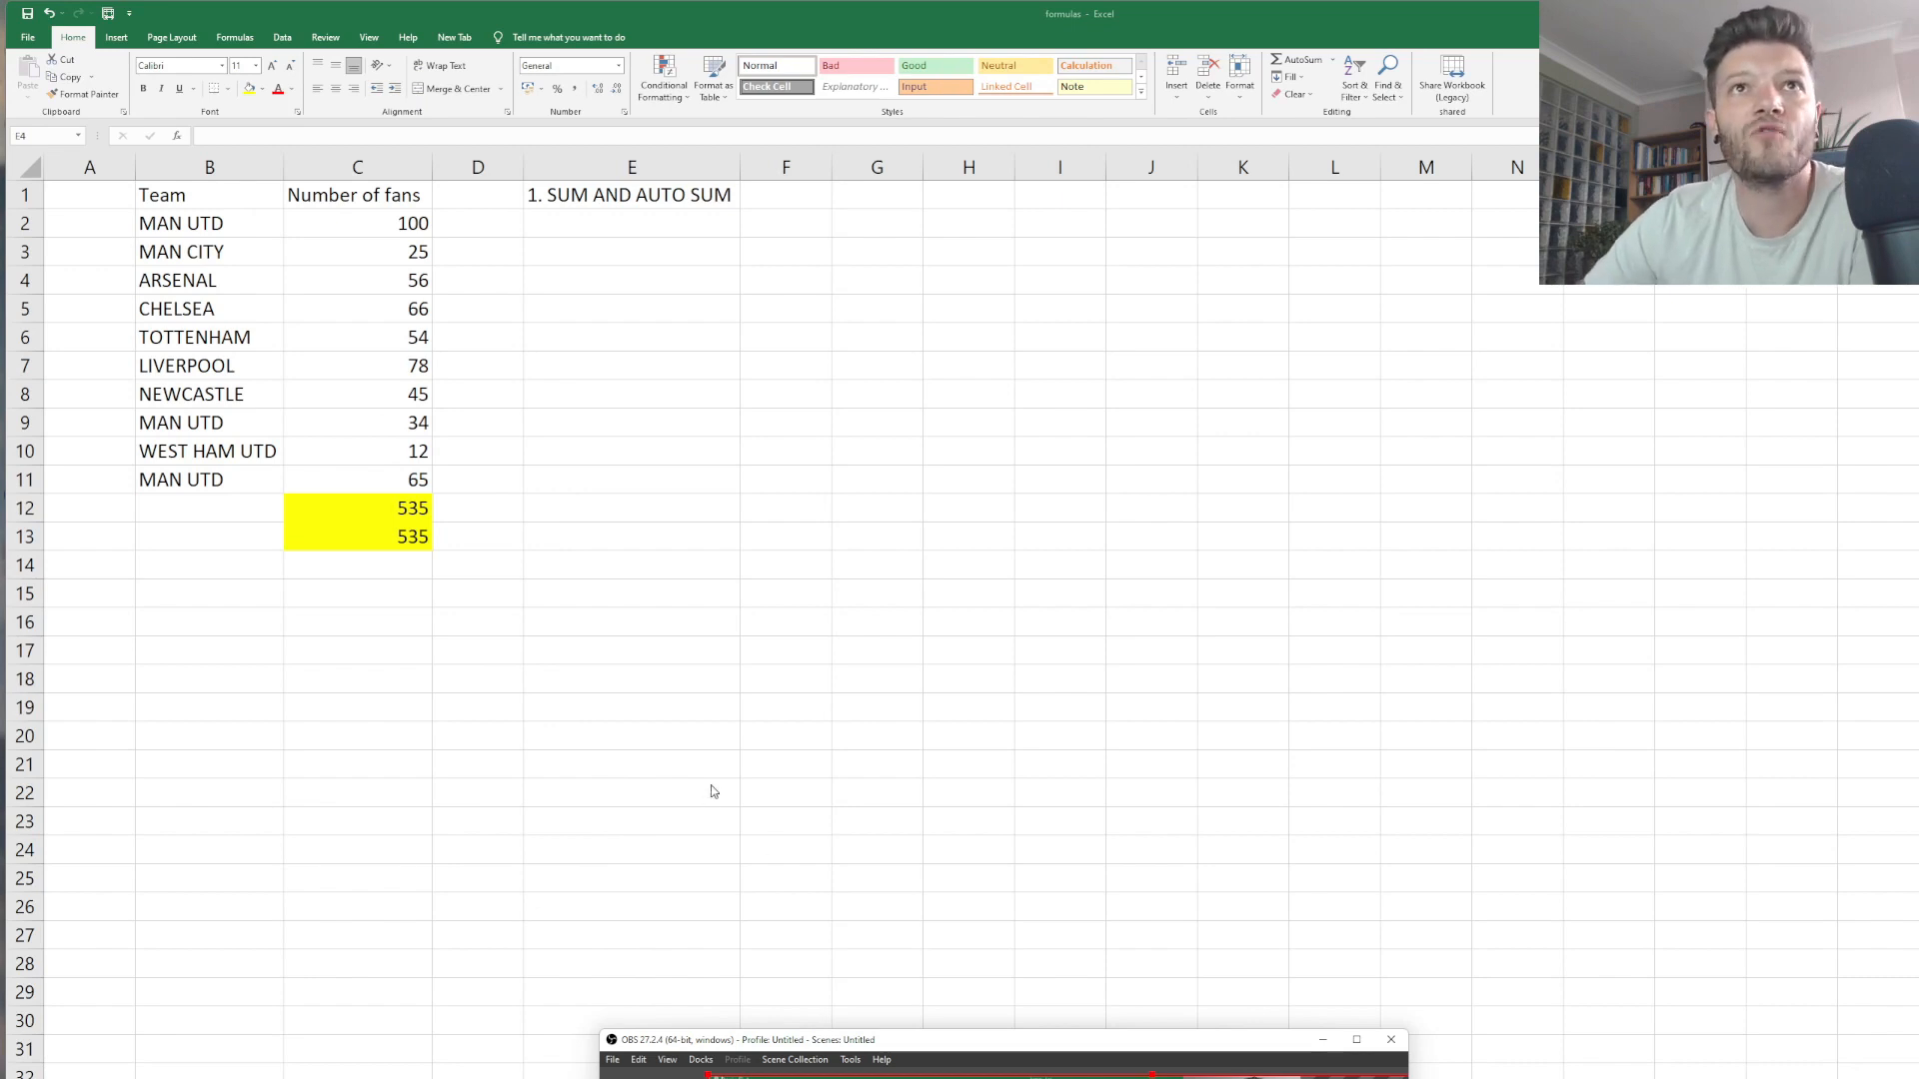
Examine the team names, the fan numbers in C2:C11 and the SUM formulas in the yellow cells C12 and C13.
{"action": "left_click", "coordinate": [722, 708]}
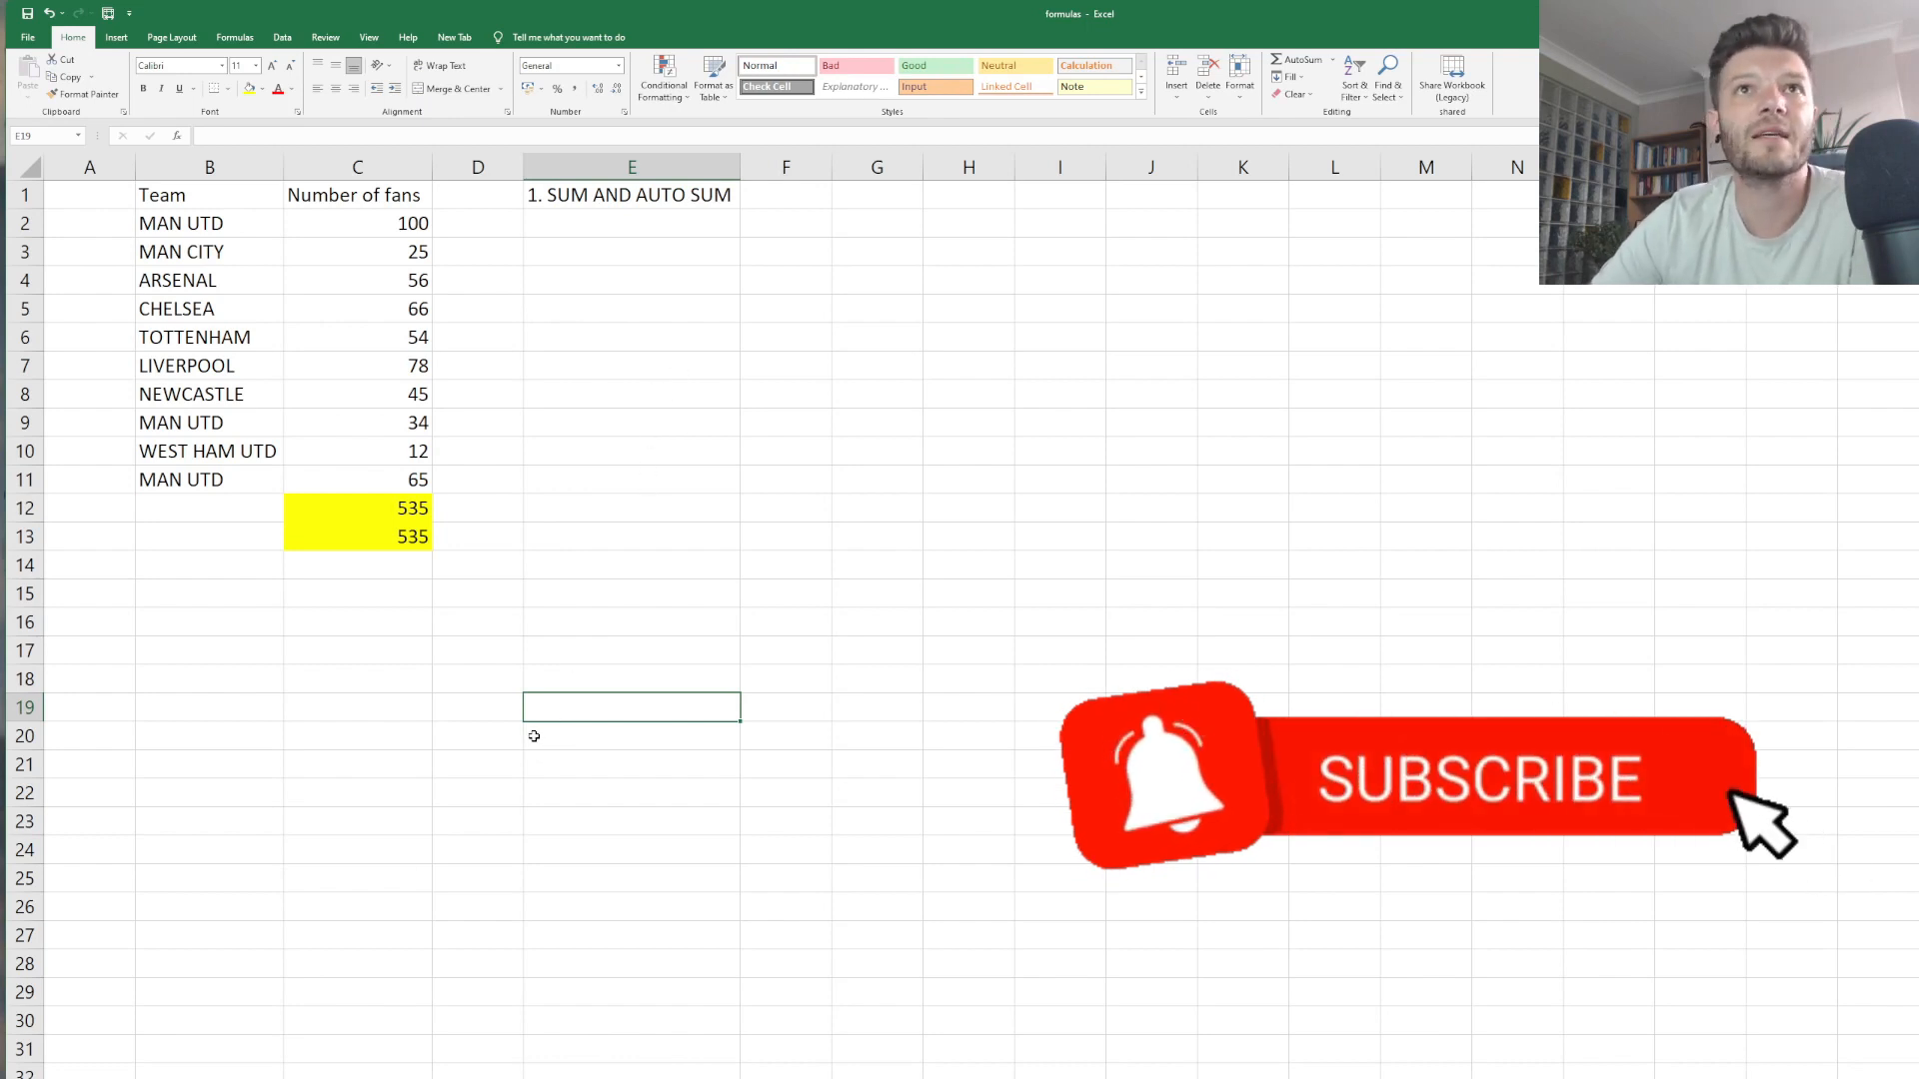
{"action": "left_click", "coordinate": [551, 814]}
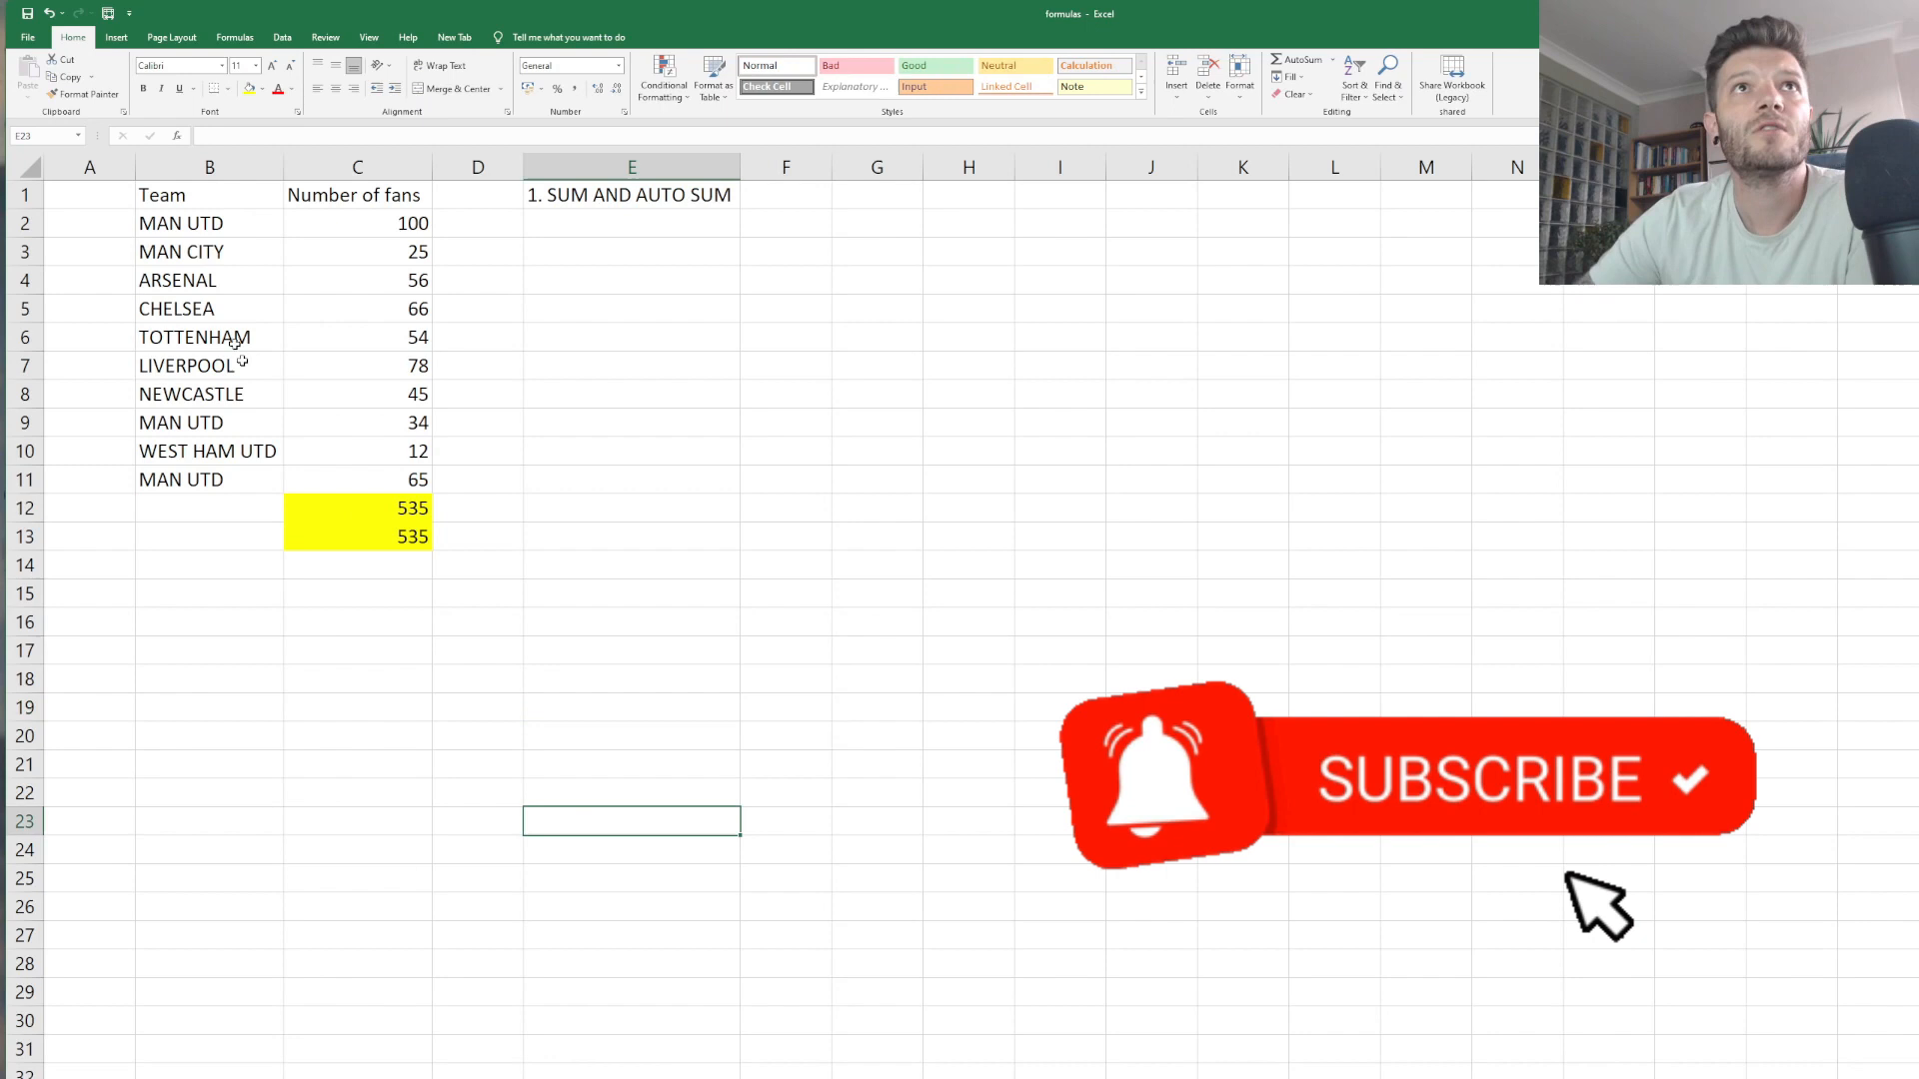
{"action": "left_click_drag", "start_coordinate": [206, 193], "coordinate": [262, 477]}
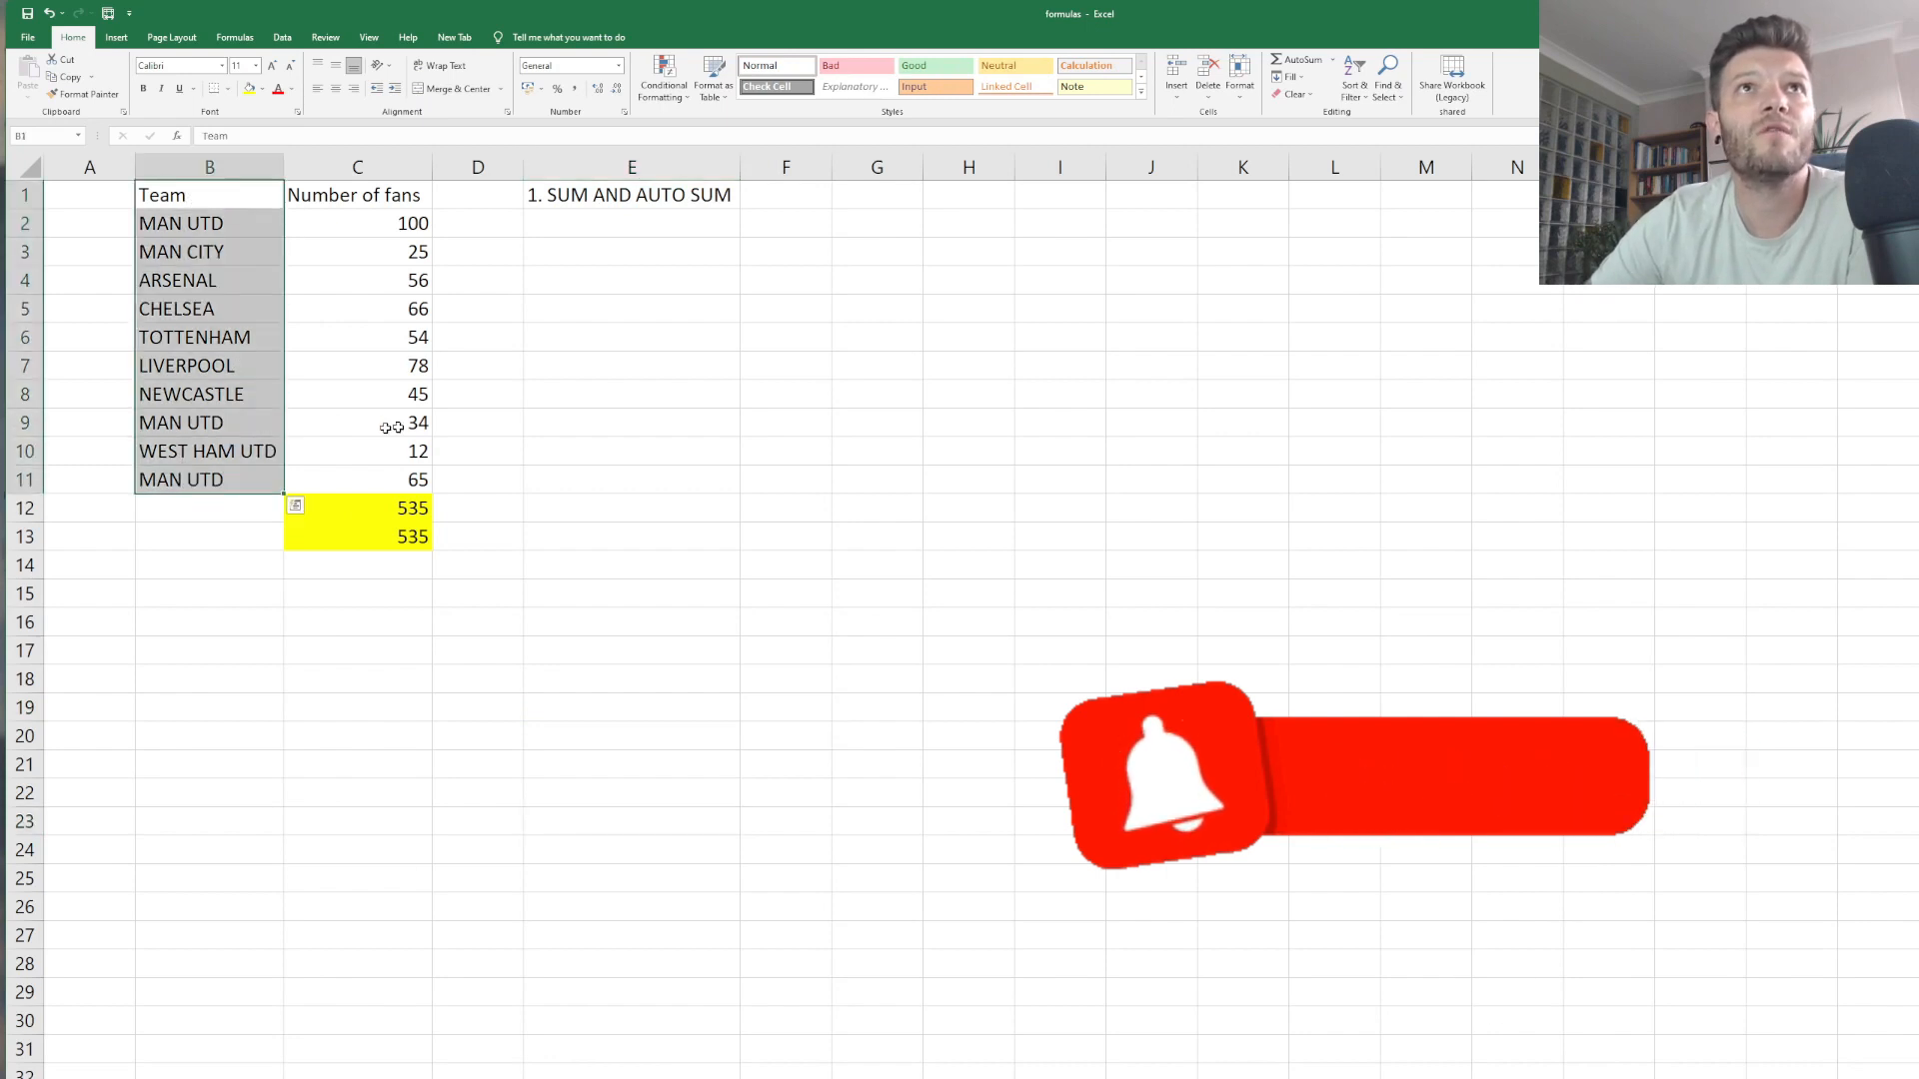
{"action": "left_click_drag", "start_coordinate": [423, 226], "coordinate": [462, 487]}
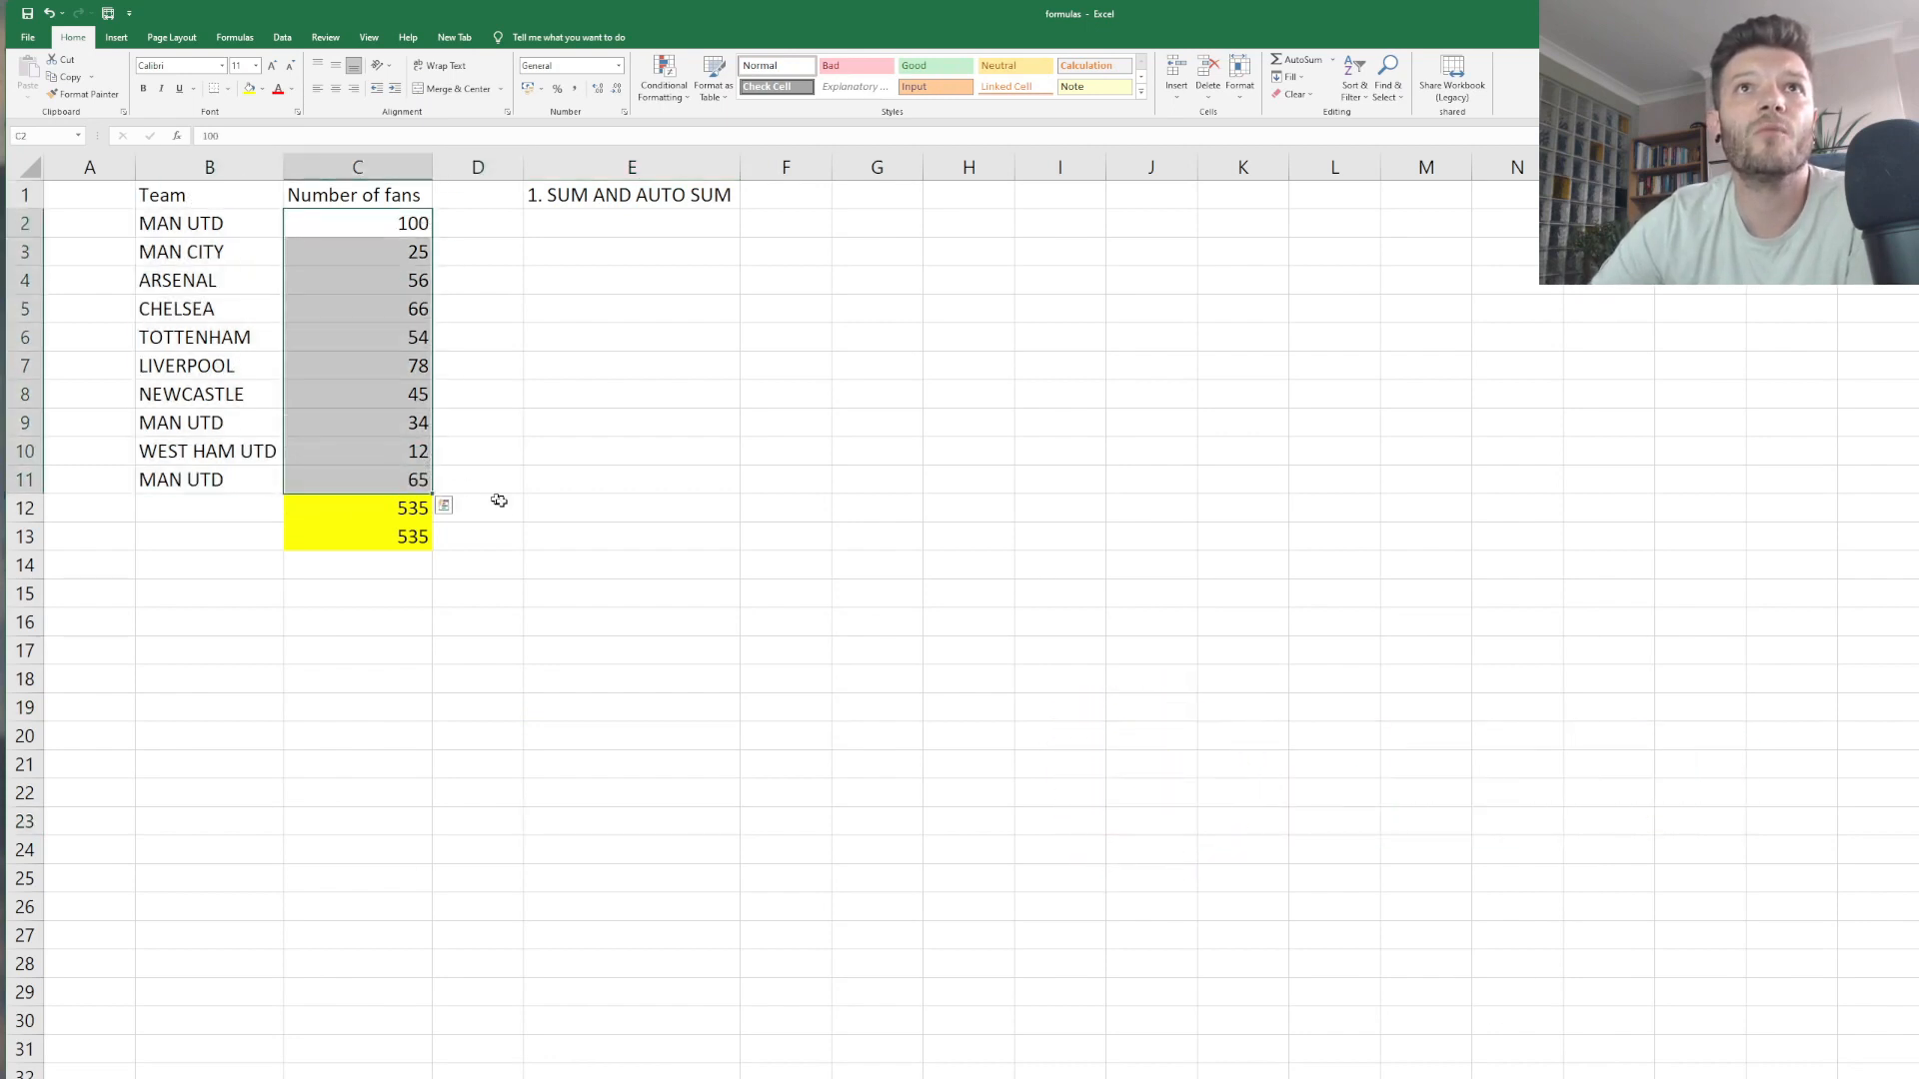
{"action": "left_click", "coordinate": [543, 525]}
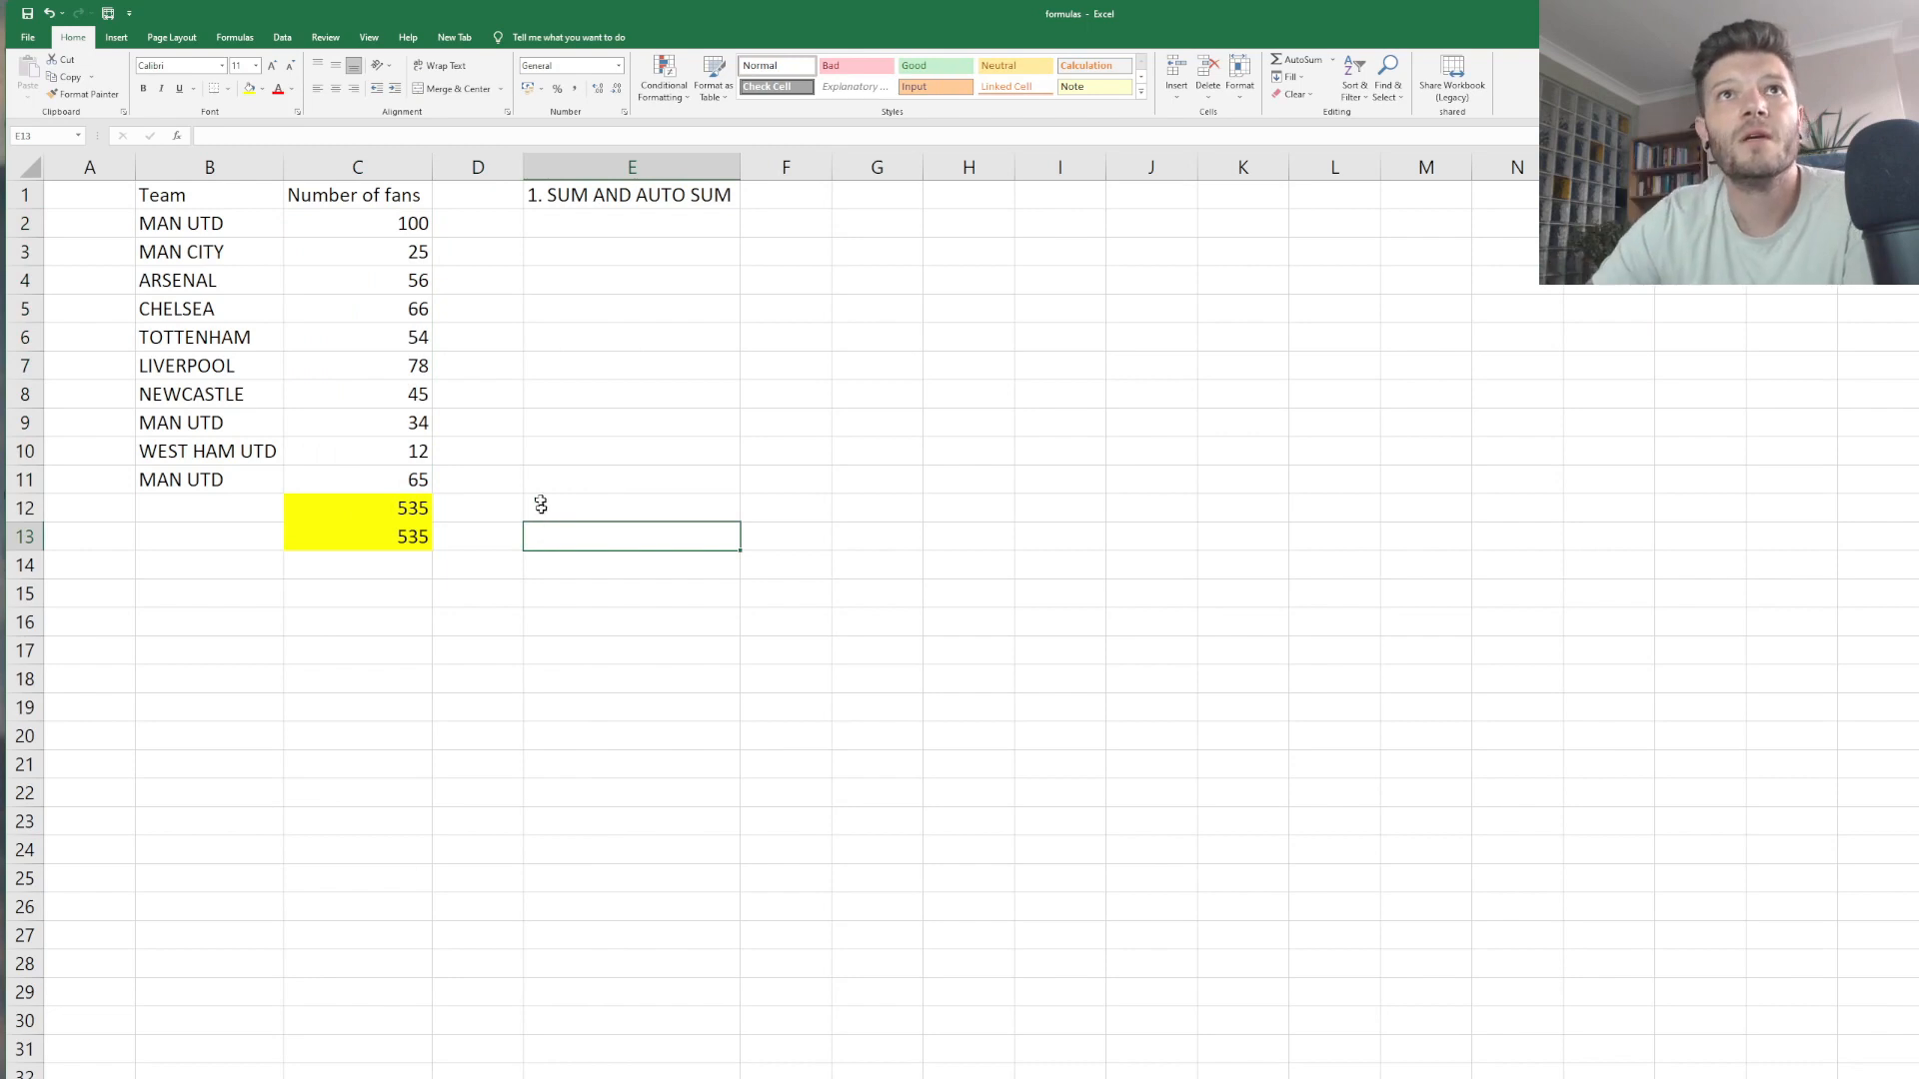
{"action": "left_click_drag", "start_coordinate": [411, 229], "coordinate": [402, 480]}
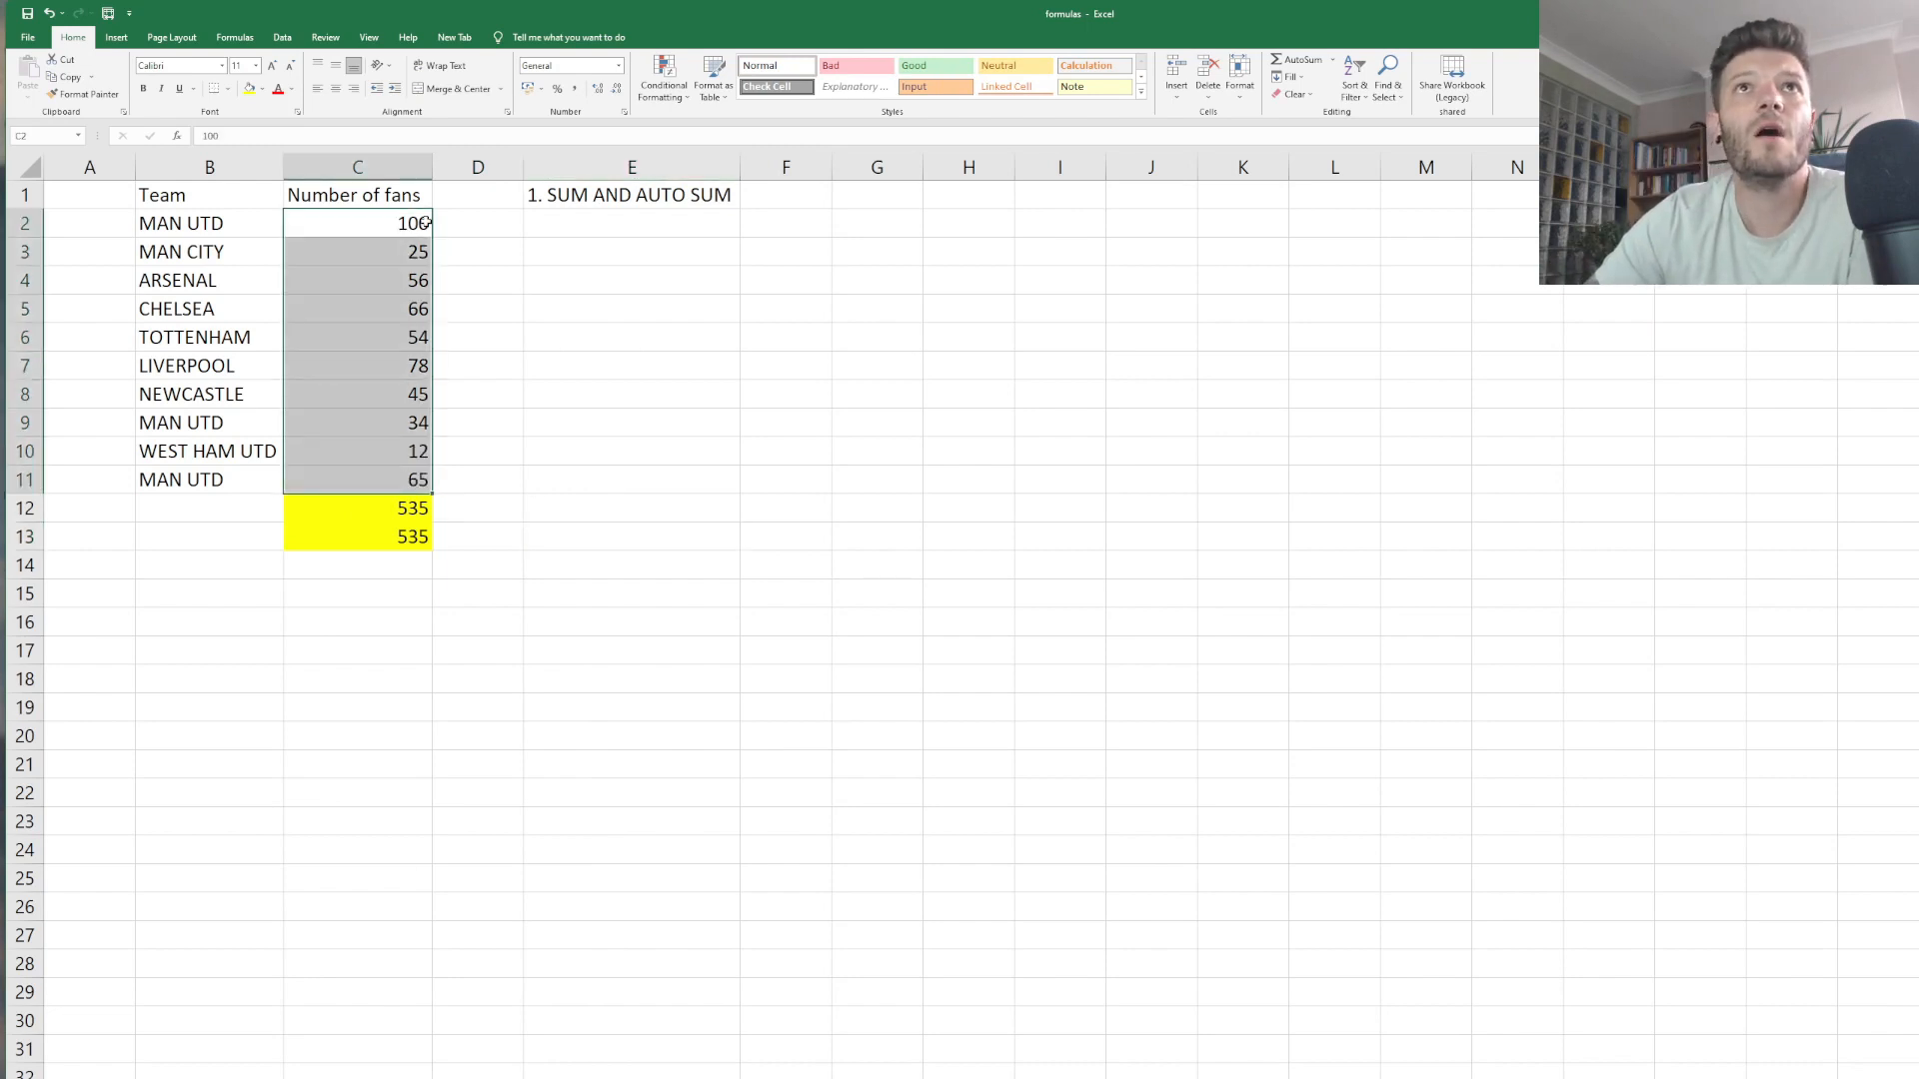
{"action": "left_click", "coordinate": [424, 615]}
{"action": "left_click", "coordinate": [408, 508]}
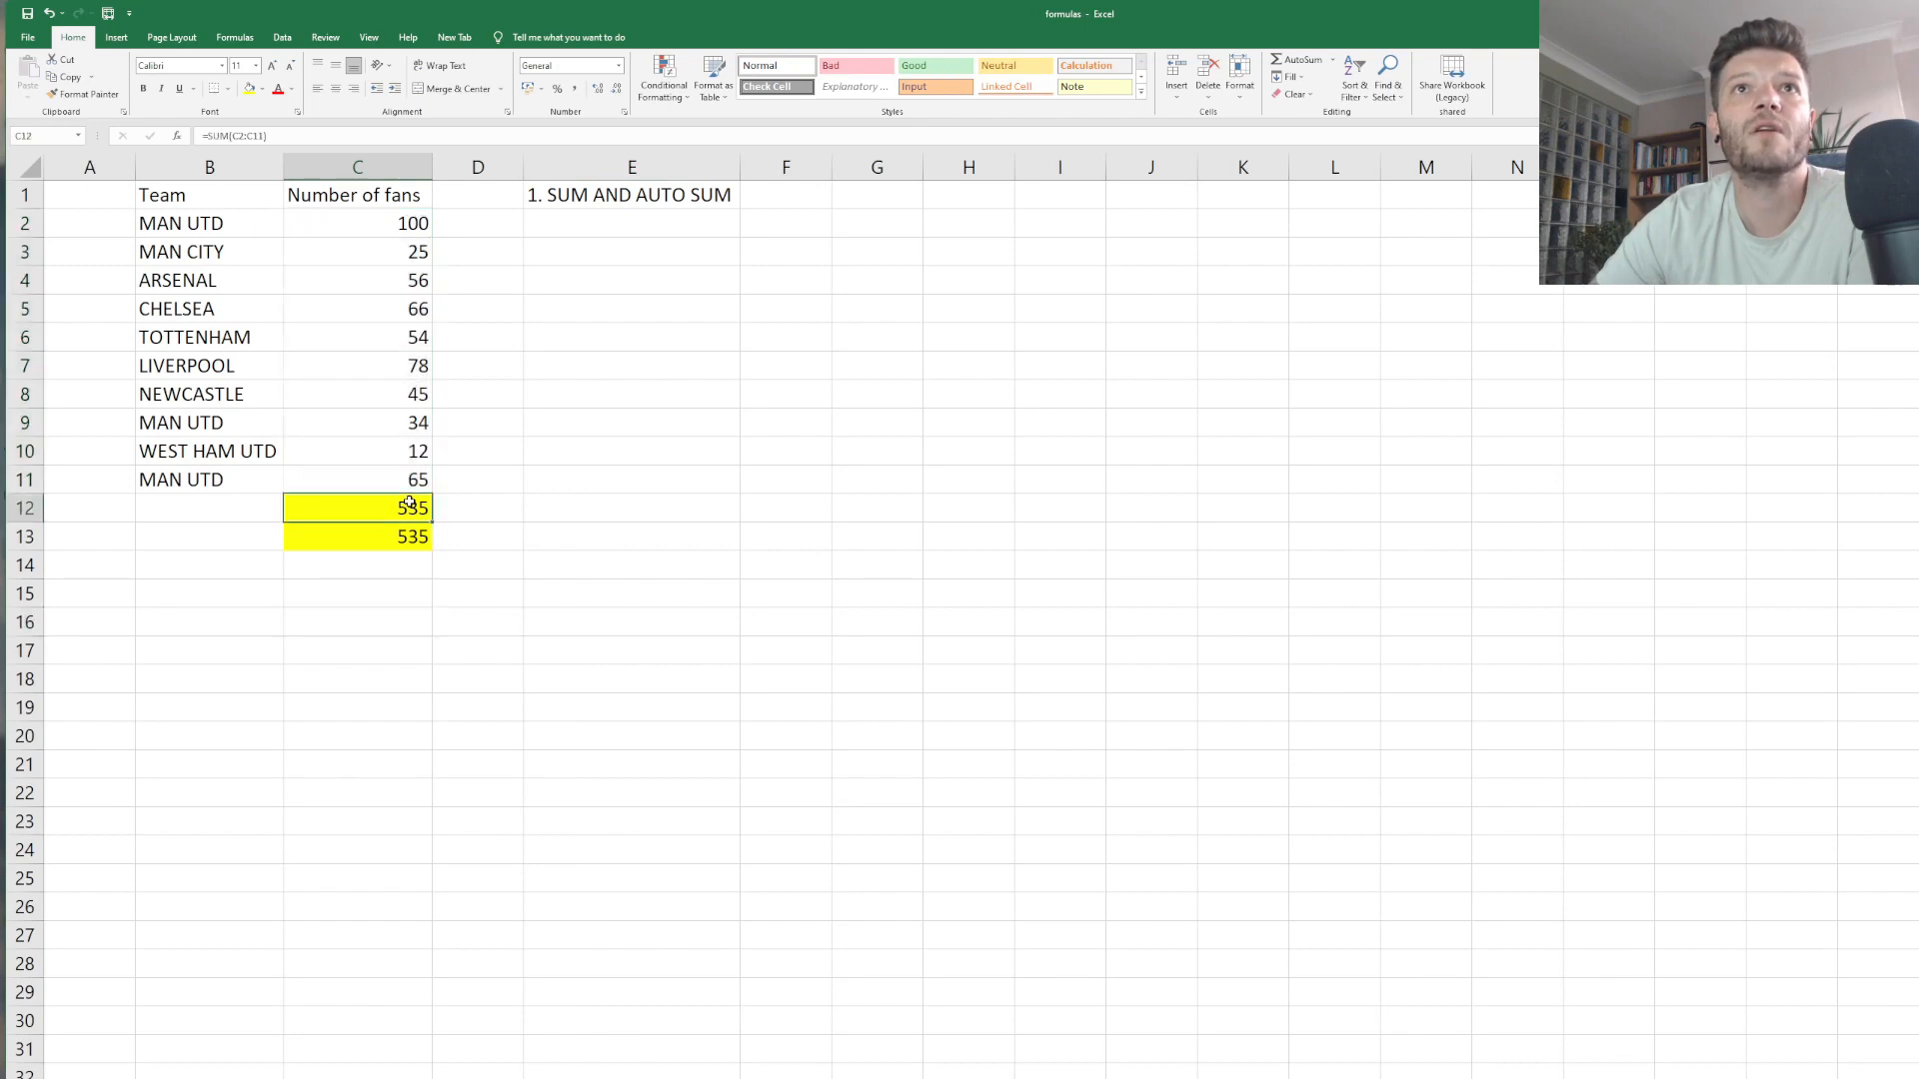
{"action": "left_click", "coordinate": [409, 536]}
{"action": "left_click", "coordinate": [409, 519]}
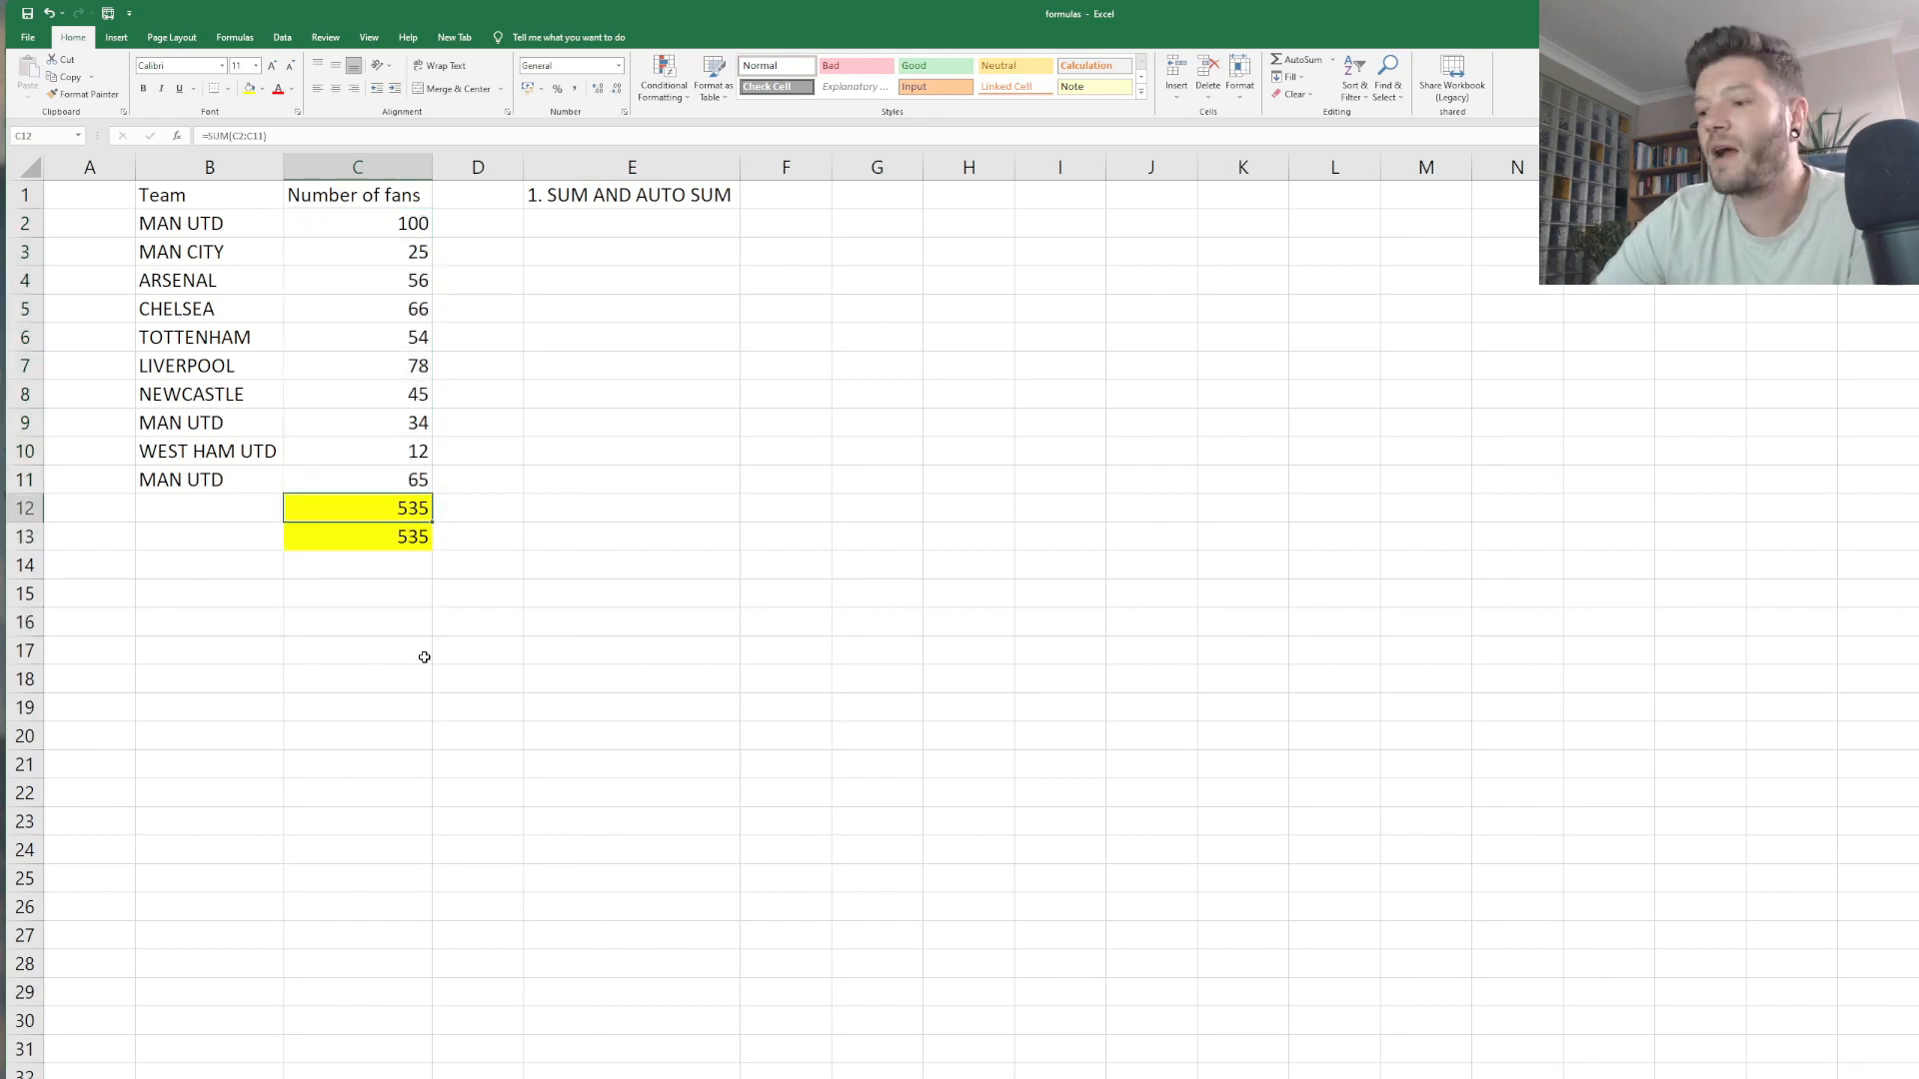
{"action": "left_click", "coordinate": [412, 701]}
Clear the existing totals from the yellow cells C12 and C13.
{"action": "left_click", "coordinate": [406, 519]}
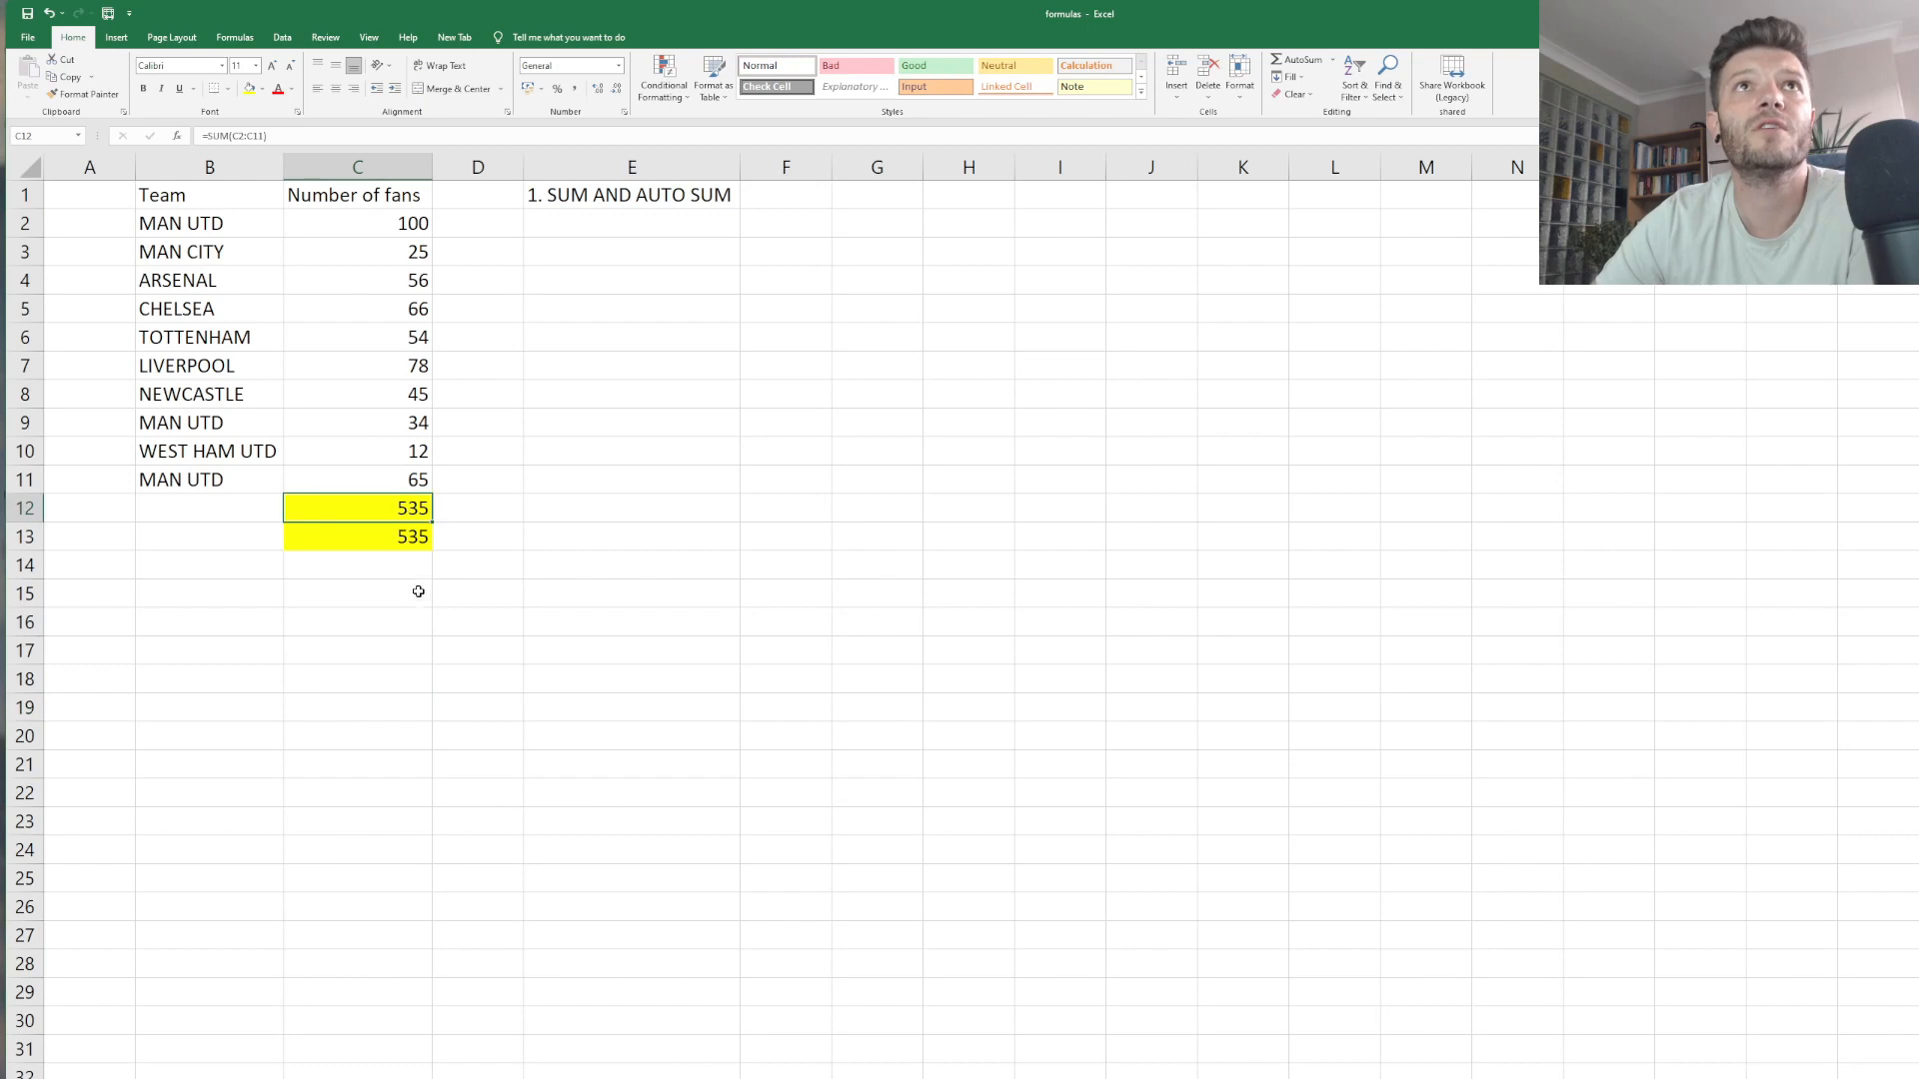
{"action": "key", "text": "Delete"}
{"action": "left_click", "coordinate": [408, 537]}
{"action": "key", "text": "Delete"}
{"action": "left_click", "coordinate": [460, 672]}
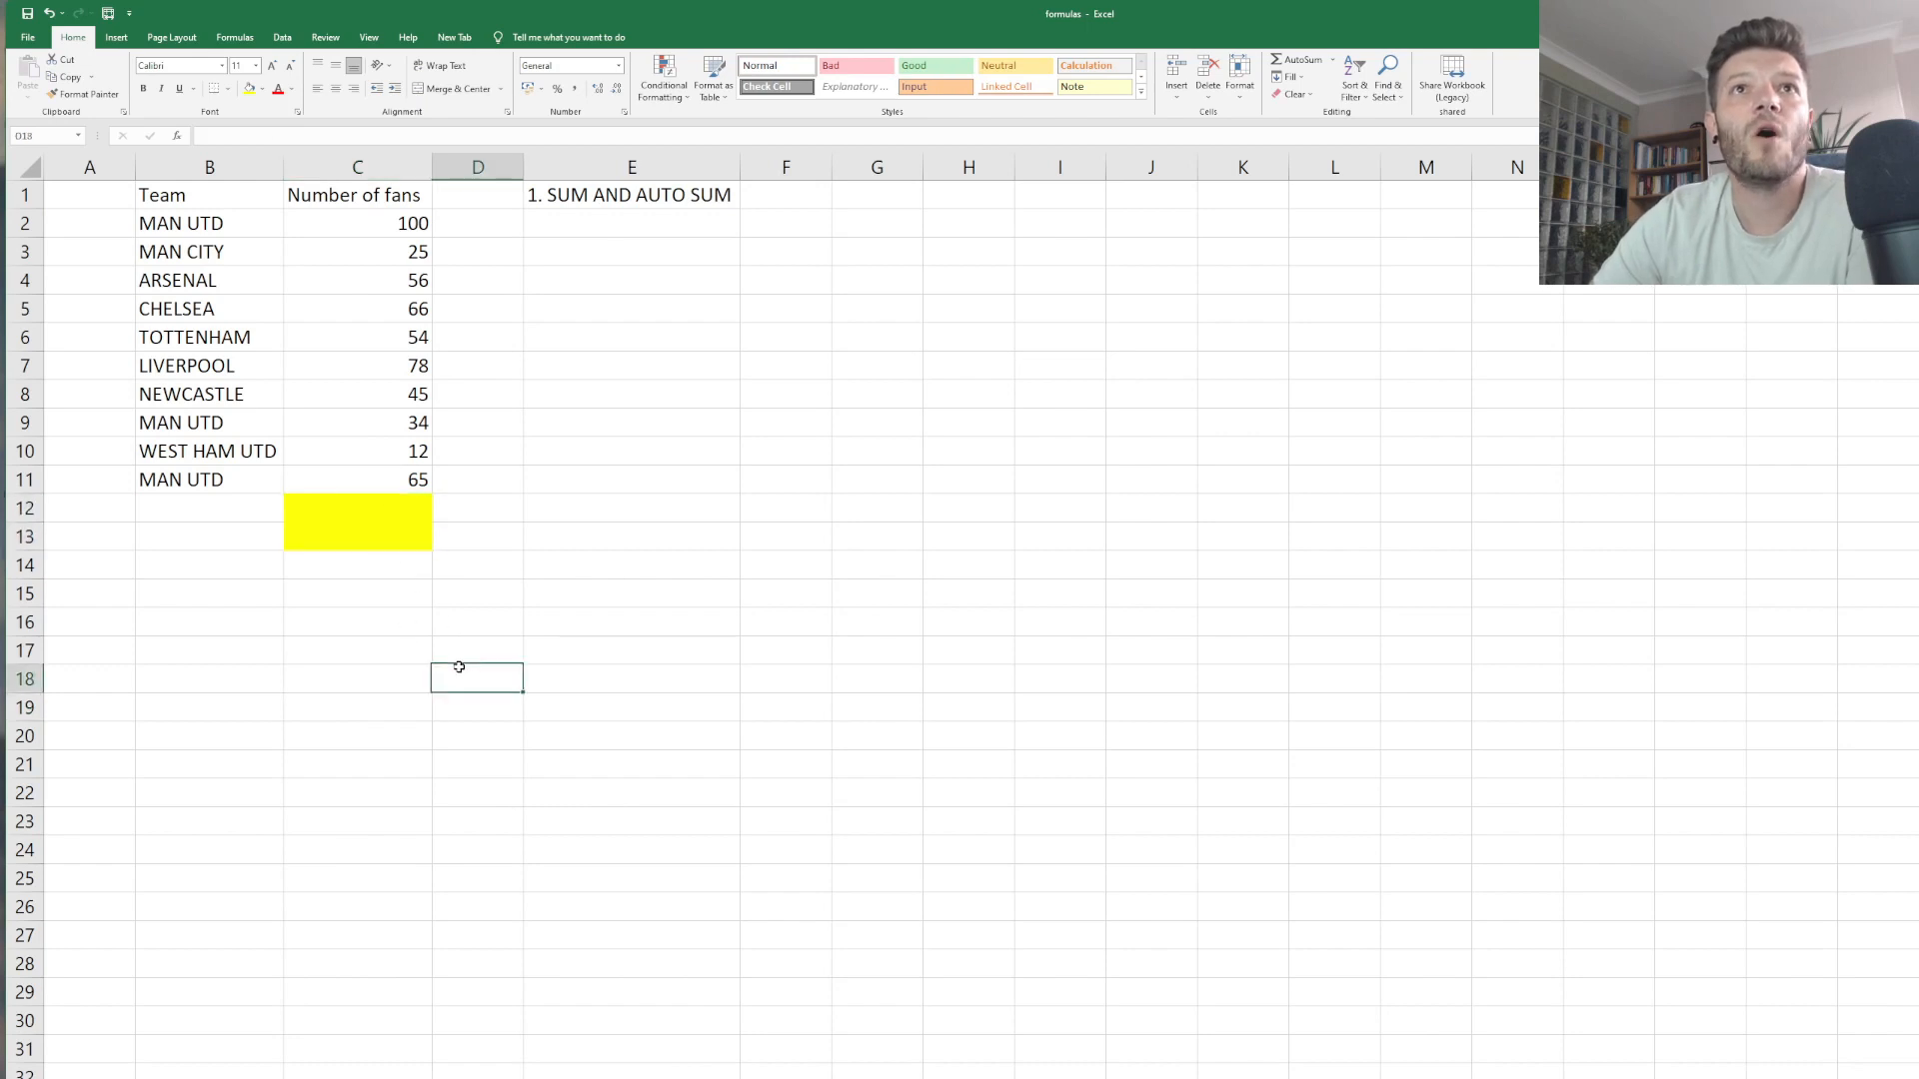
{"action": "left_click", "coordinate": [407, 513]}
{"action": "left_click_drag", "start_coordinate": [405, 232], "coordinate": [414, 482]}
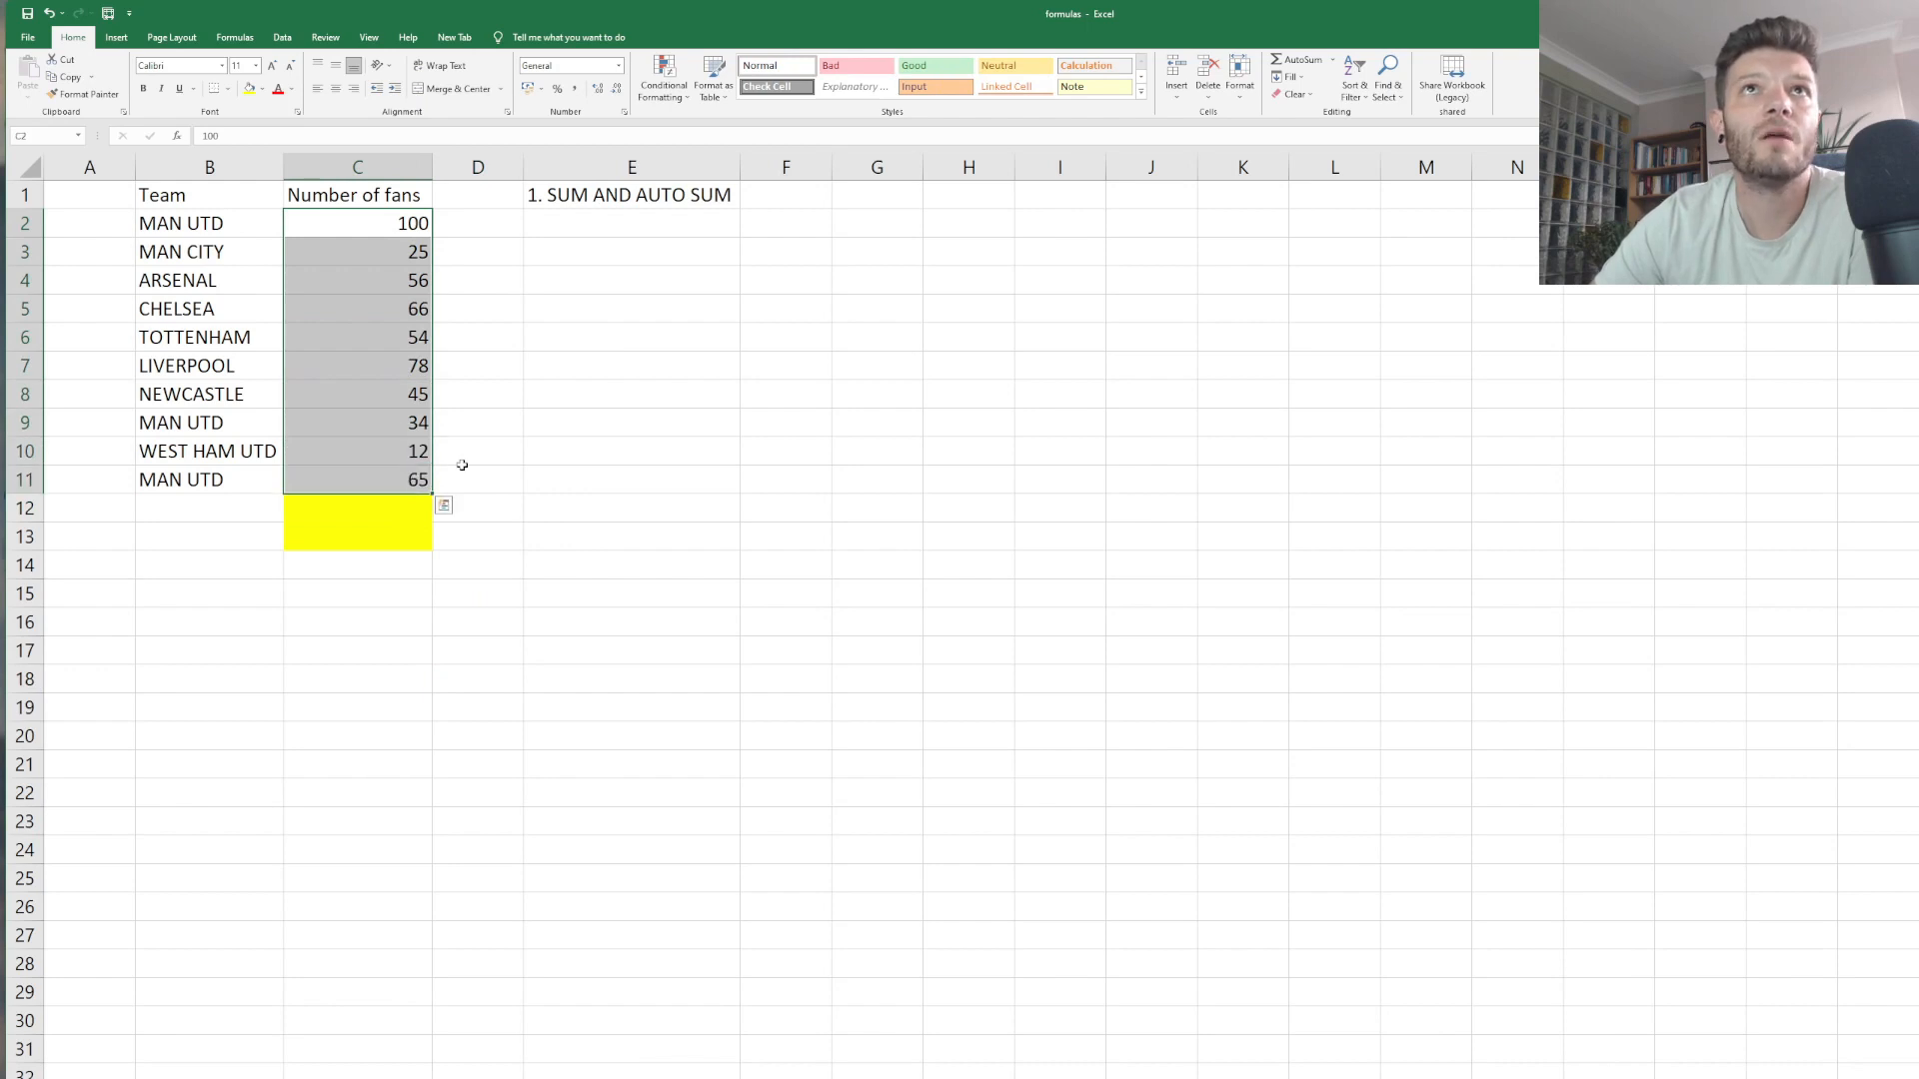
{"action": "left_click", "coordinate": [366, 224]}
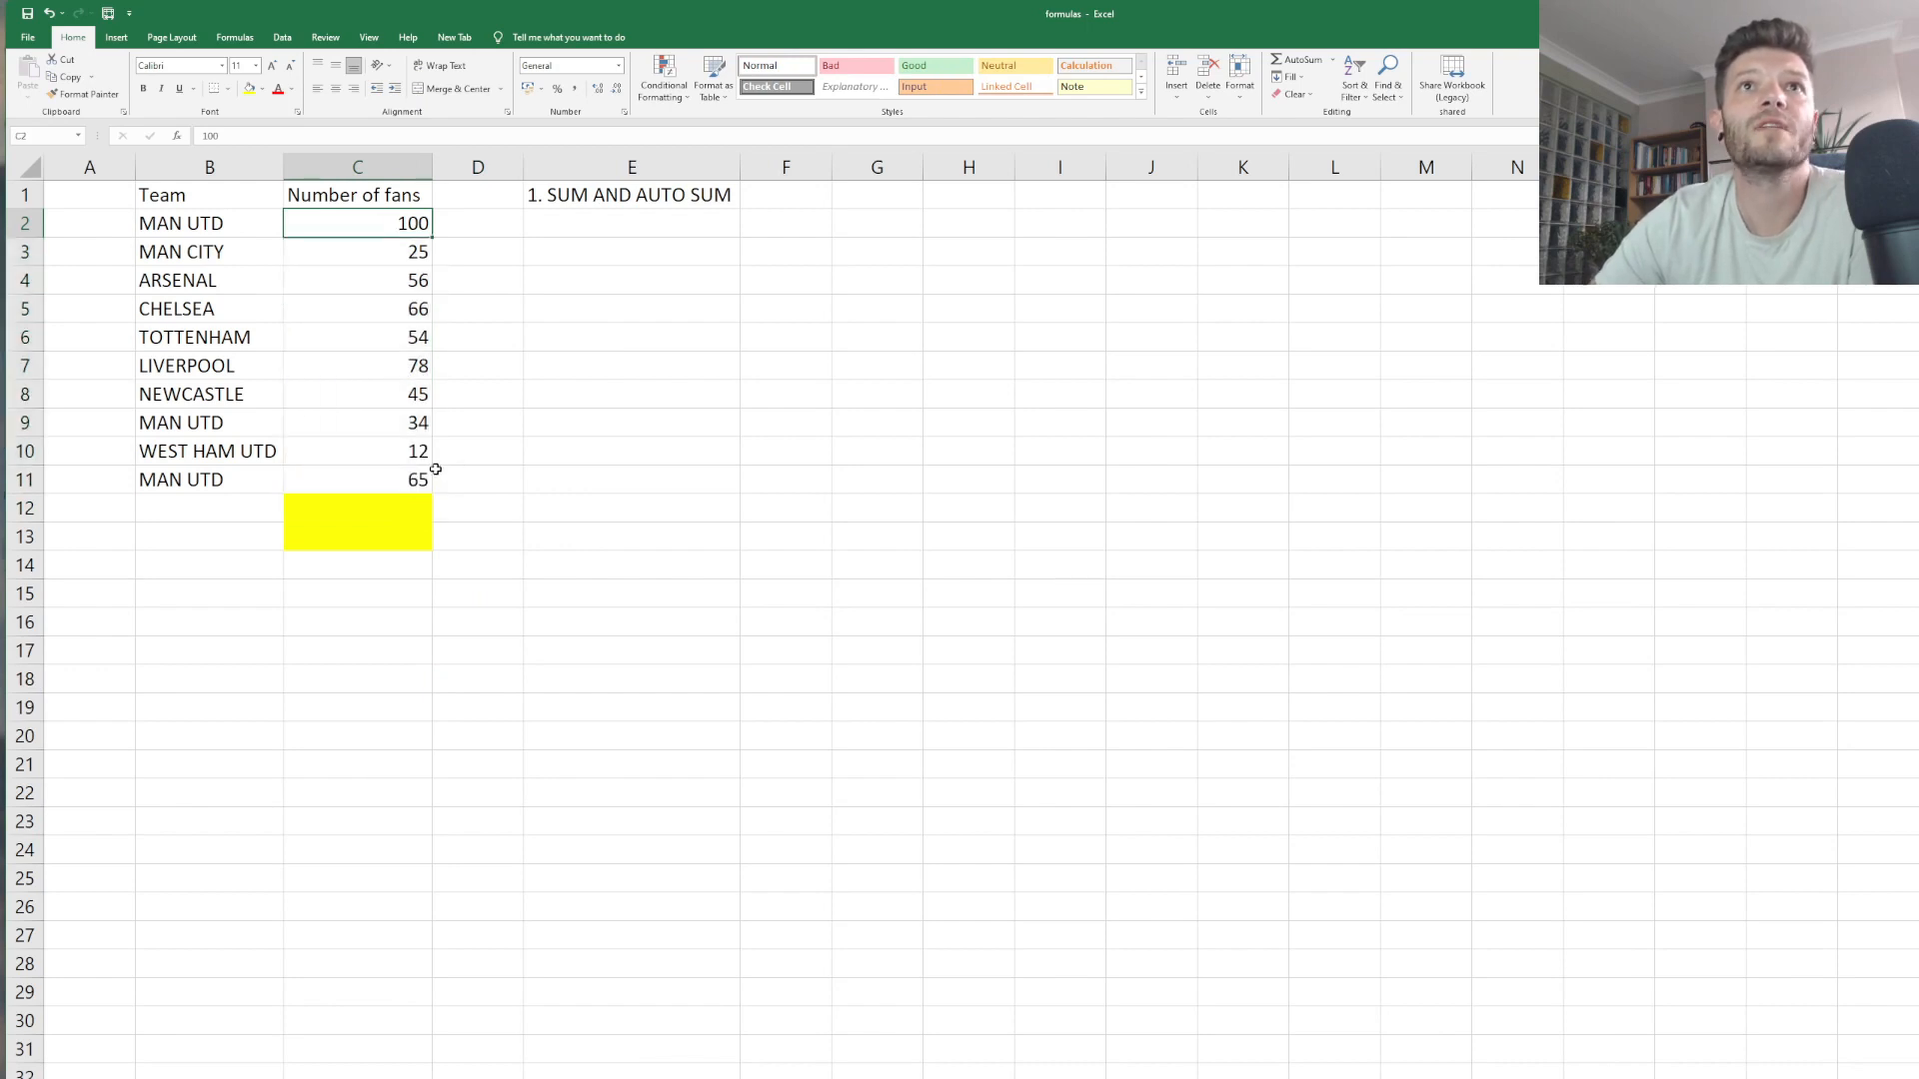
{"action": "left_click", "coordinate": [404, 453]}
{"action": "left_click_drag", "start_coordinate": [416, 245], "coordinate": [414, 477]}
Total the fan numbers C2:C11 in cell C12 with AutoSum.
{"action": "left_click", "coordinate": [416, 510]}
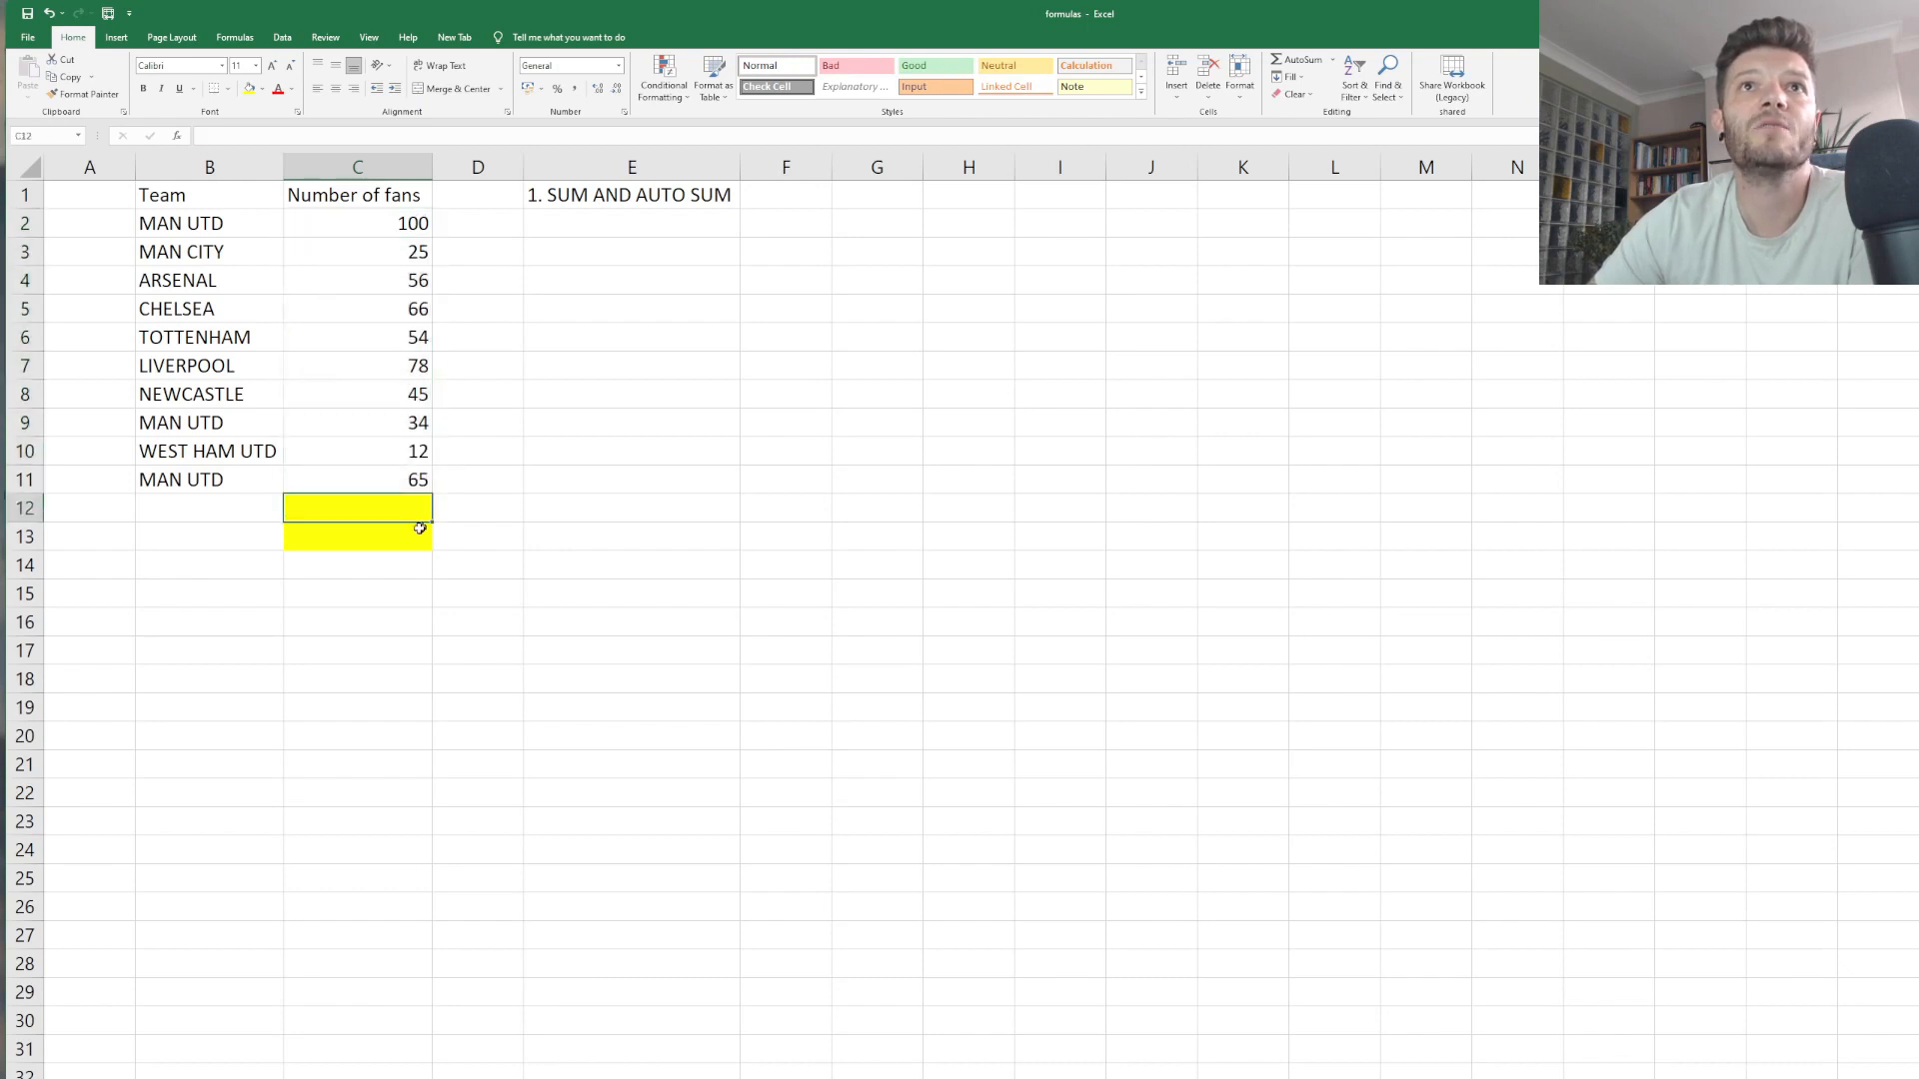
{"action": "left_click", "coordinate": [861, 1078]}
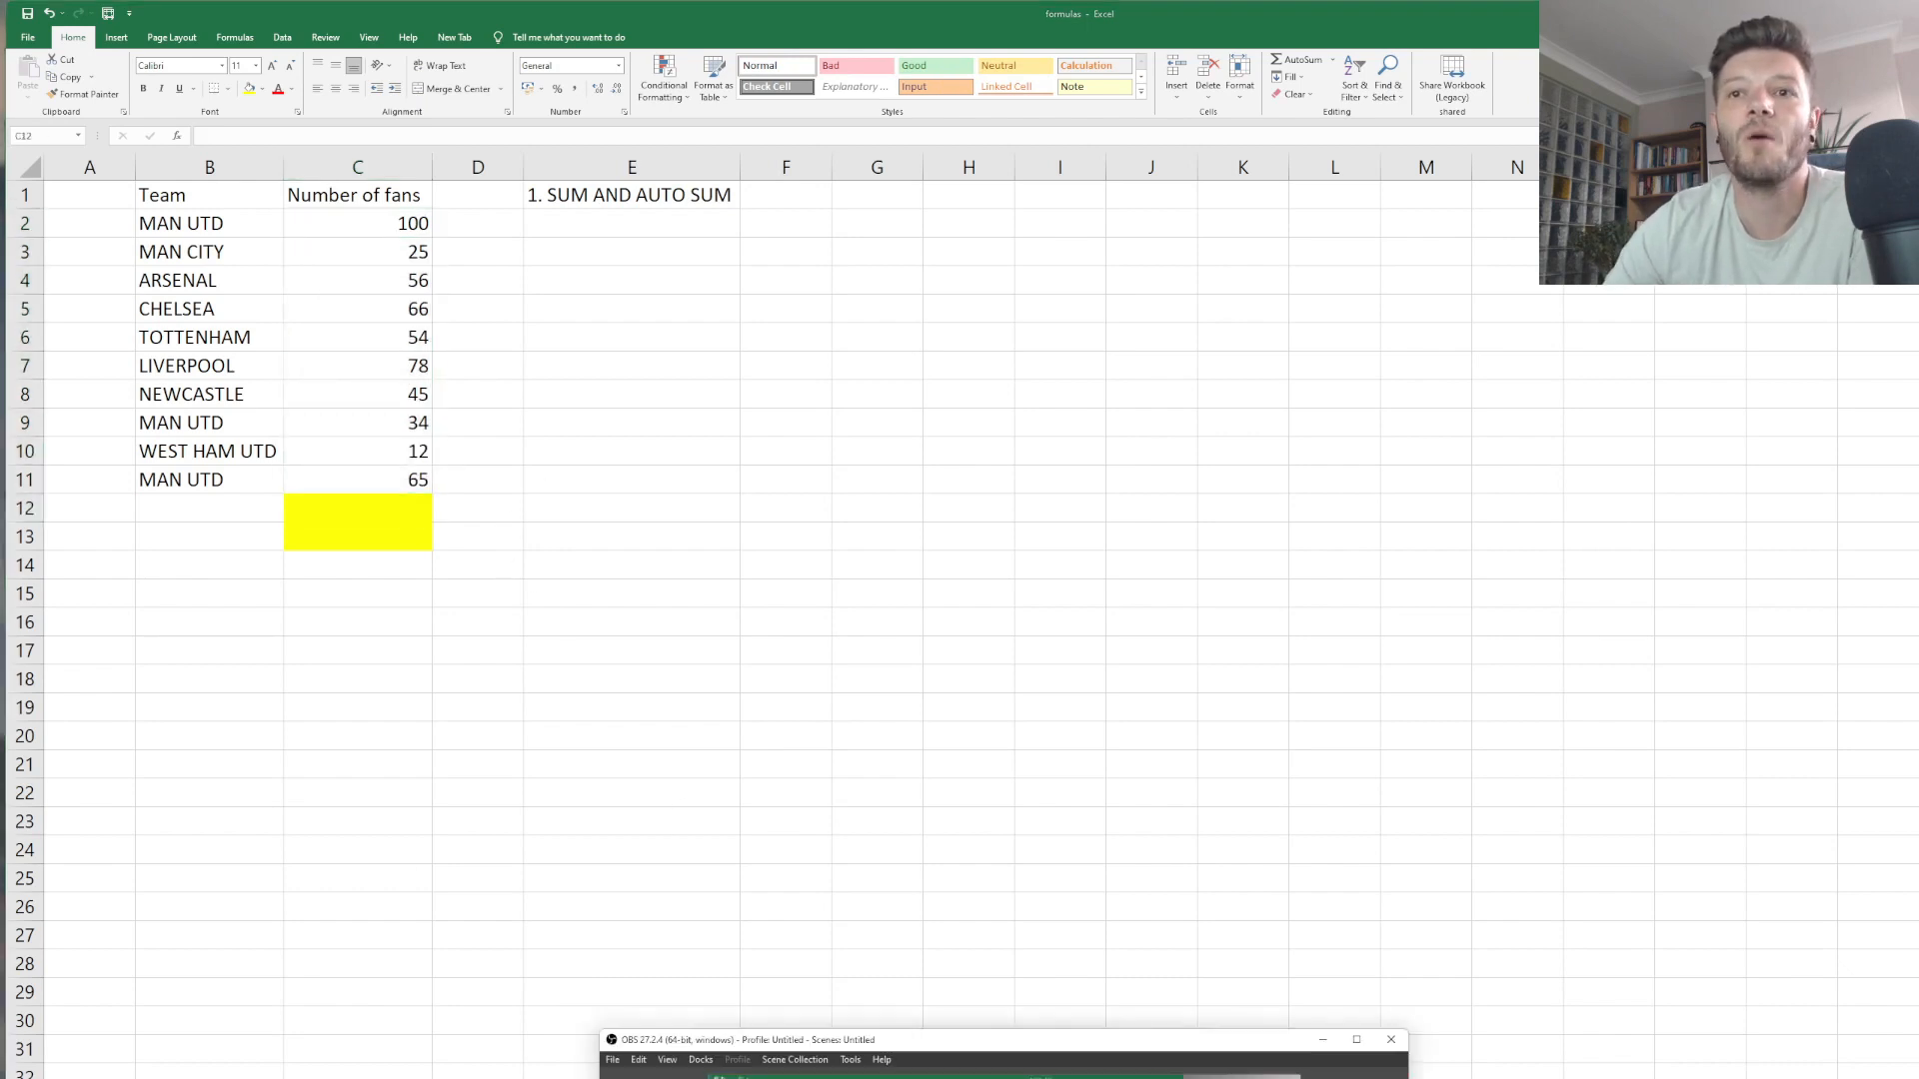
{"action": "key", "text": "alt+Tab"}
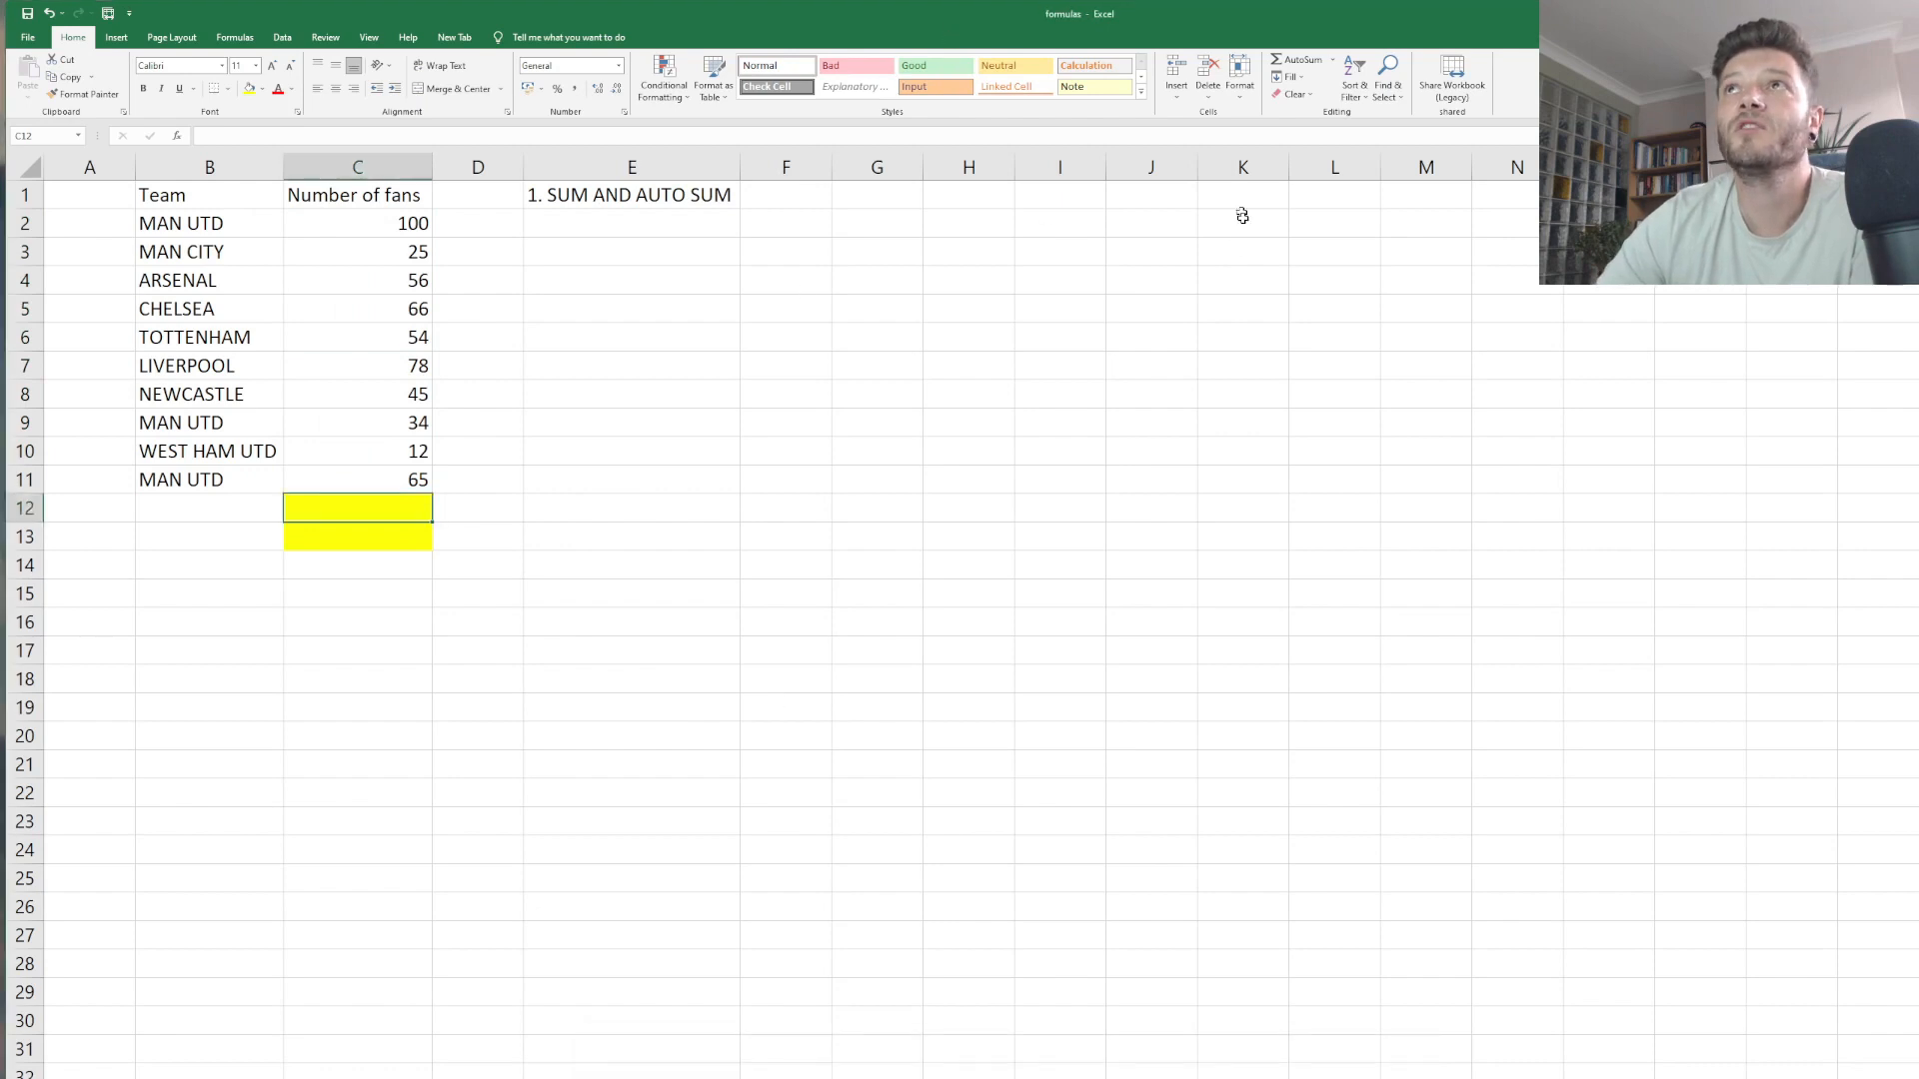
{"action": "left_click", "coordinate": [1299, 62]}
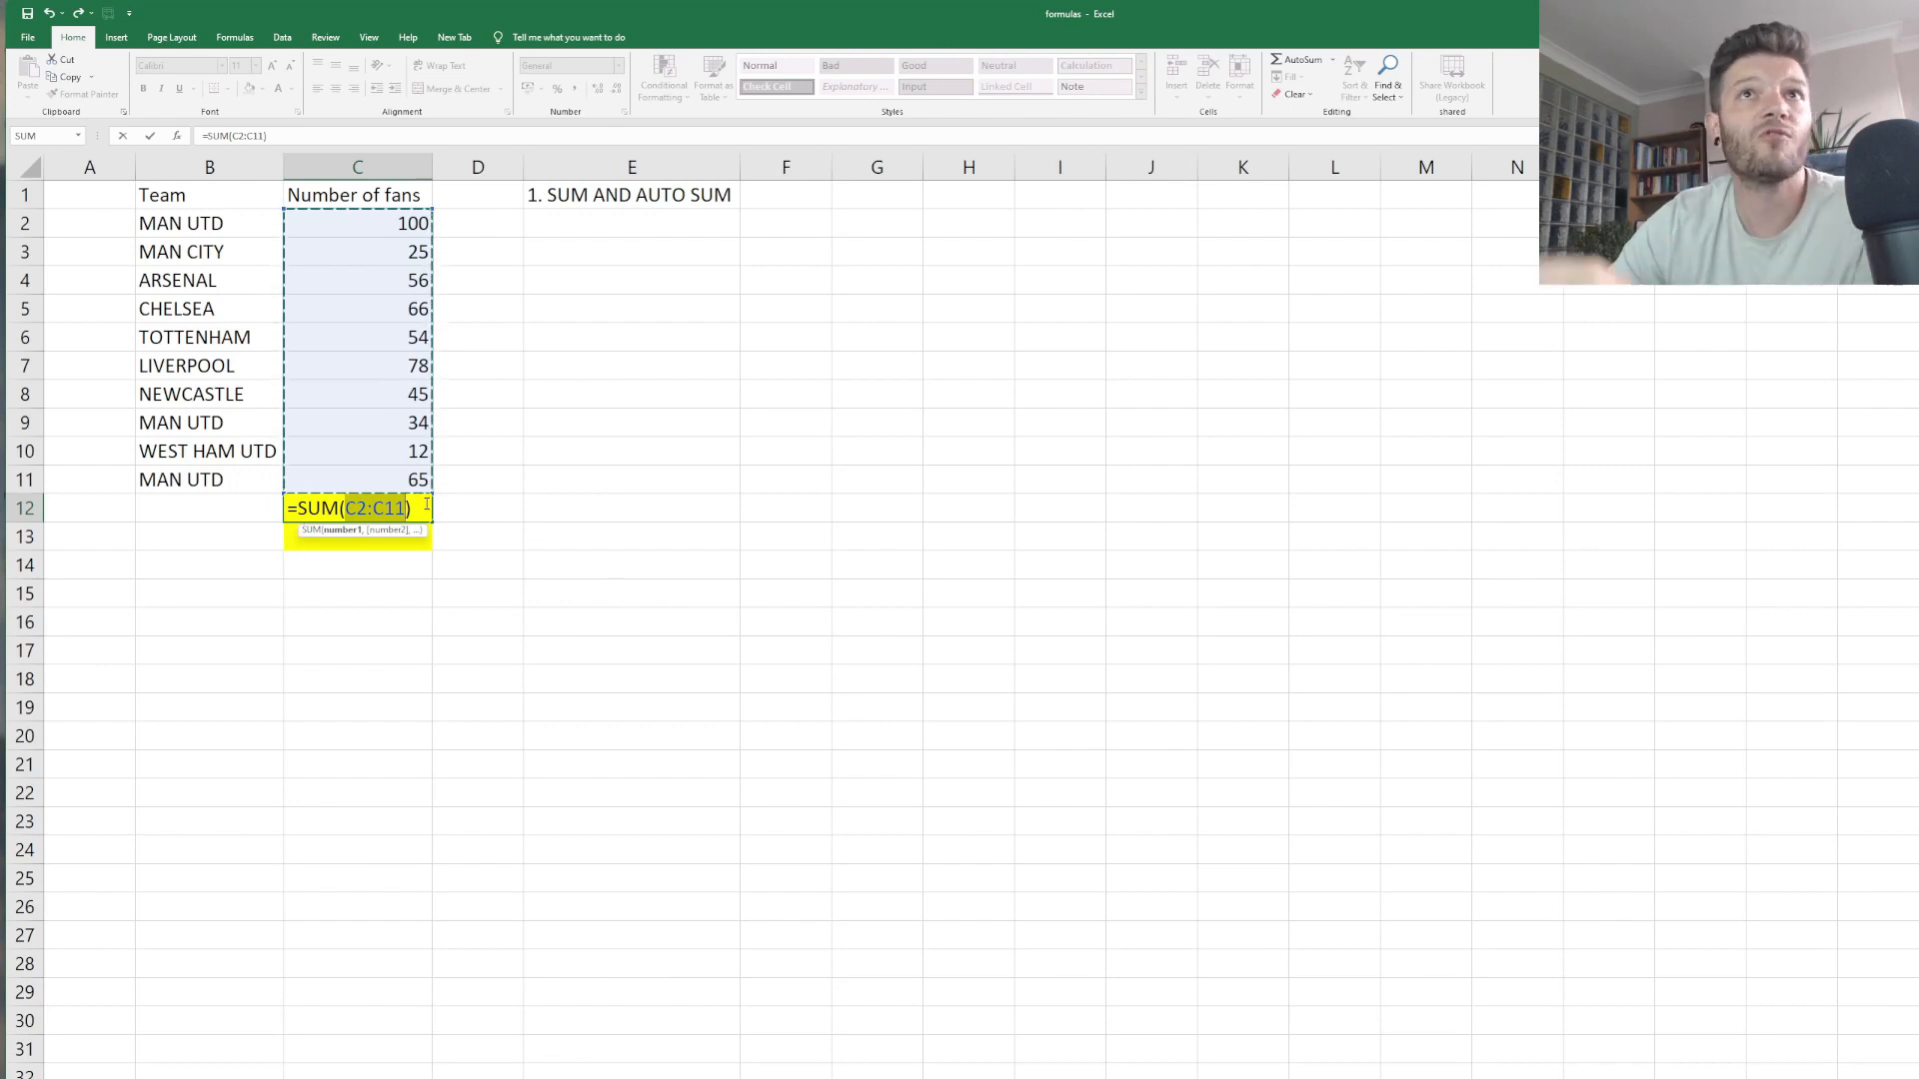
{"action": "key", "text": "Return"}
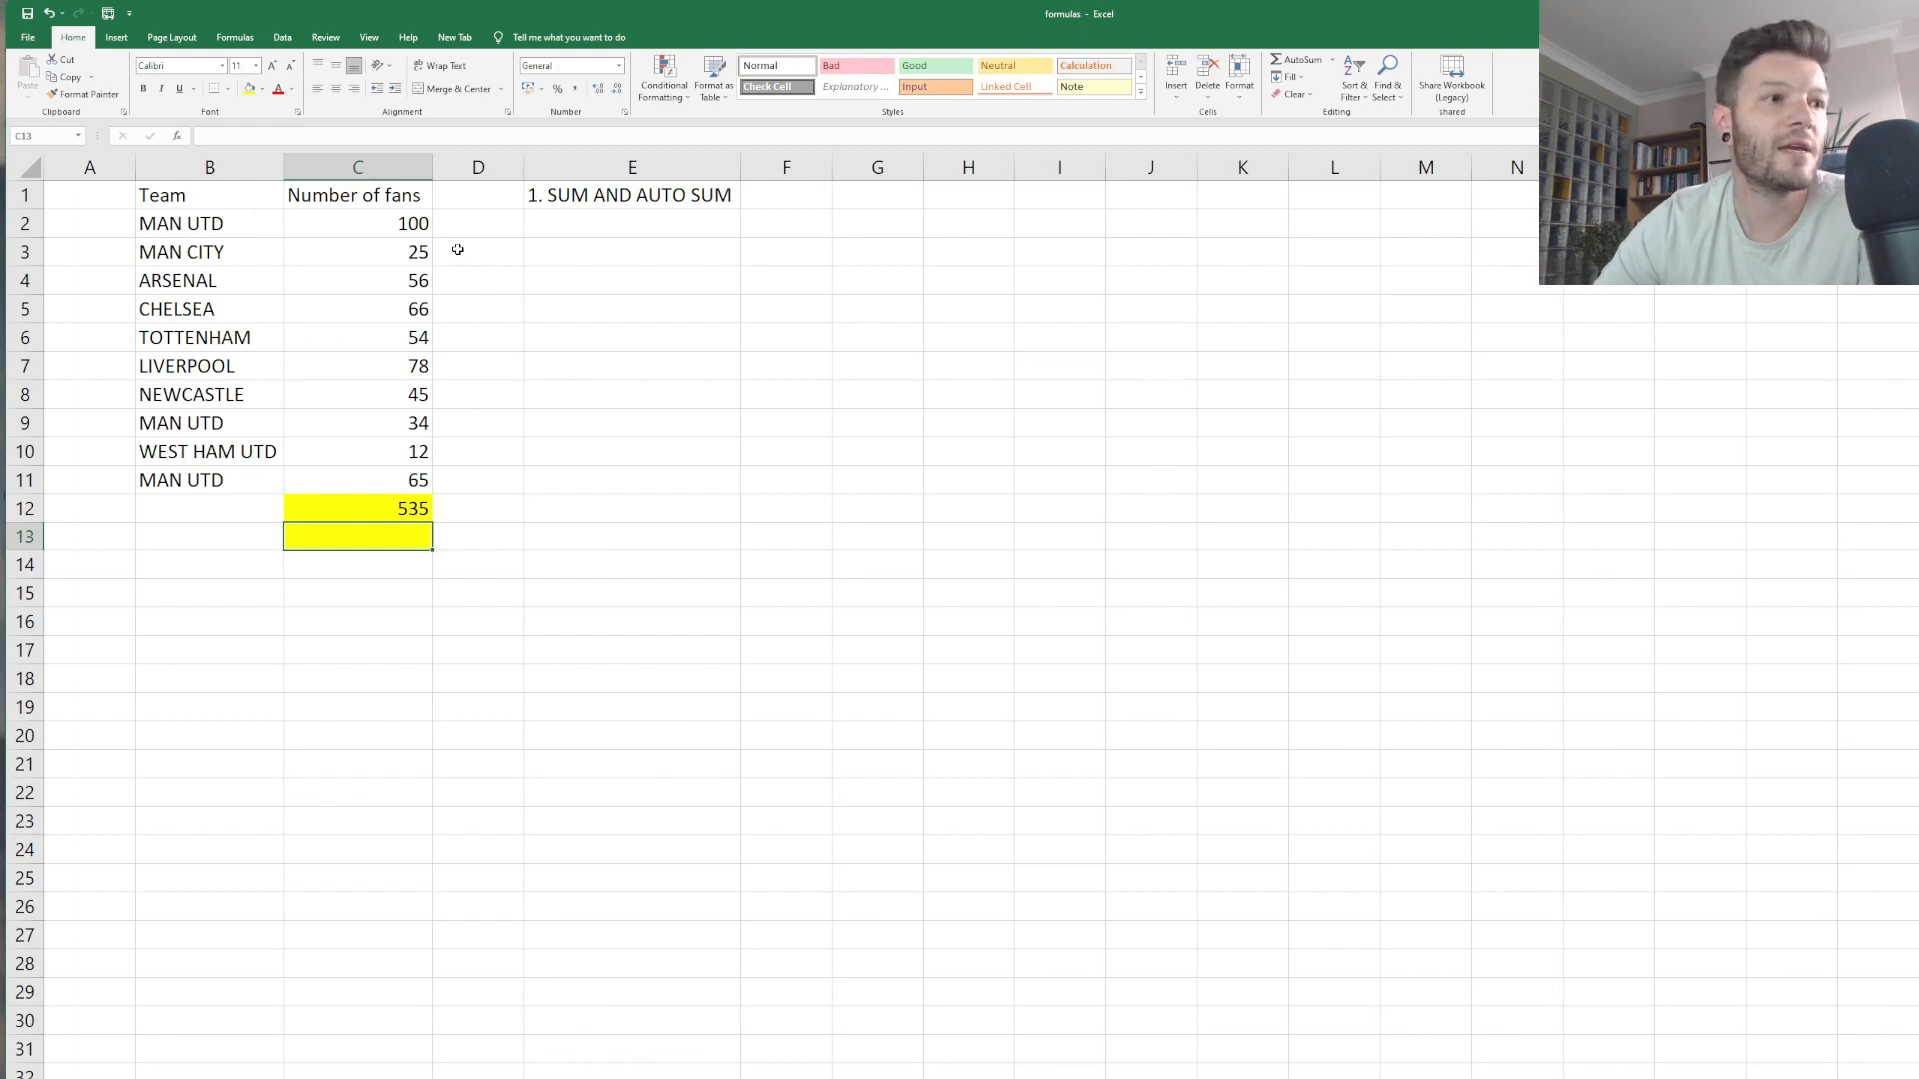
Enter a manual SUM formula in cell C13 that adds up the fan numbers in C2:C11.
{"action": "left_click", "coordinate": [440, 755]}
{"action": "left_click", "coordinate": [412, 543]}
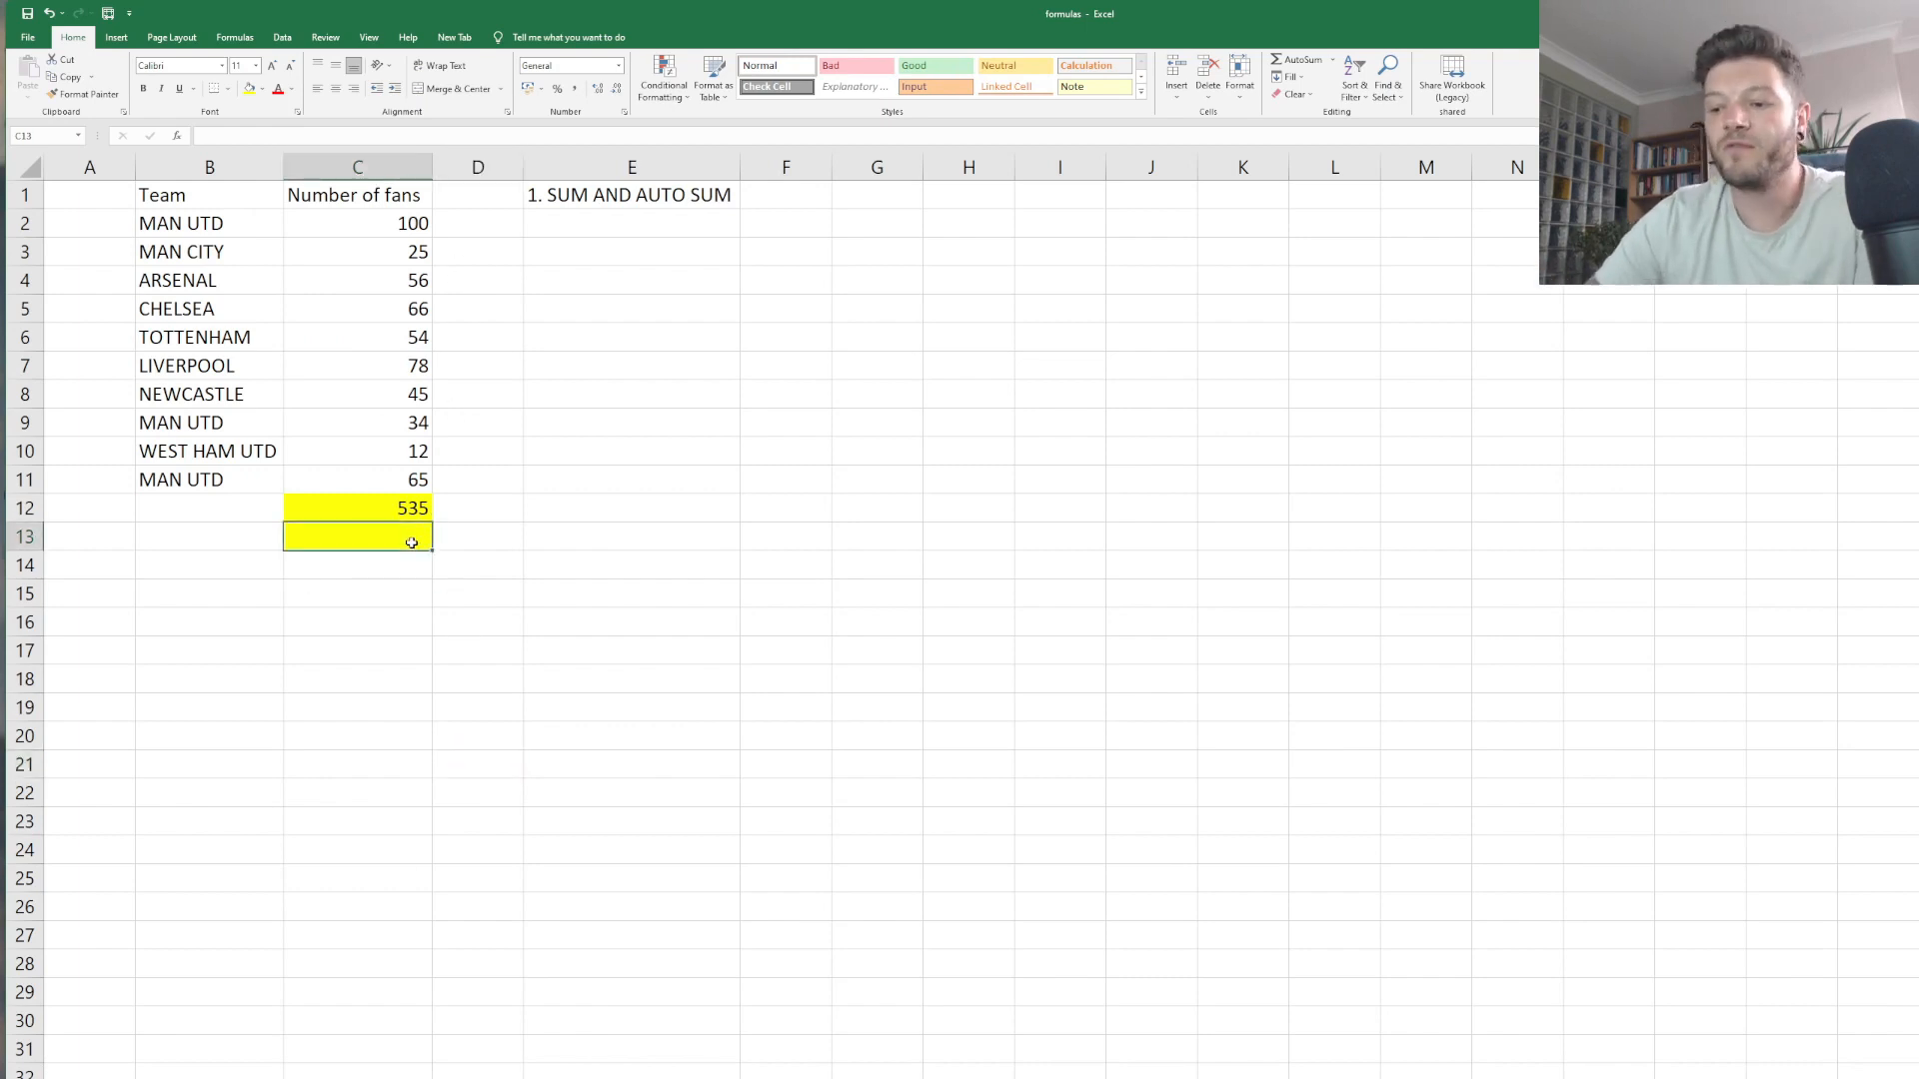
{"action": "type", "text": "="}
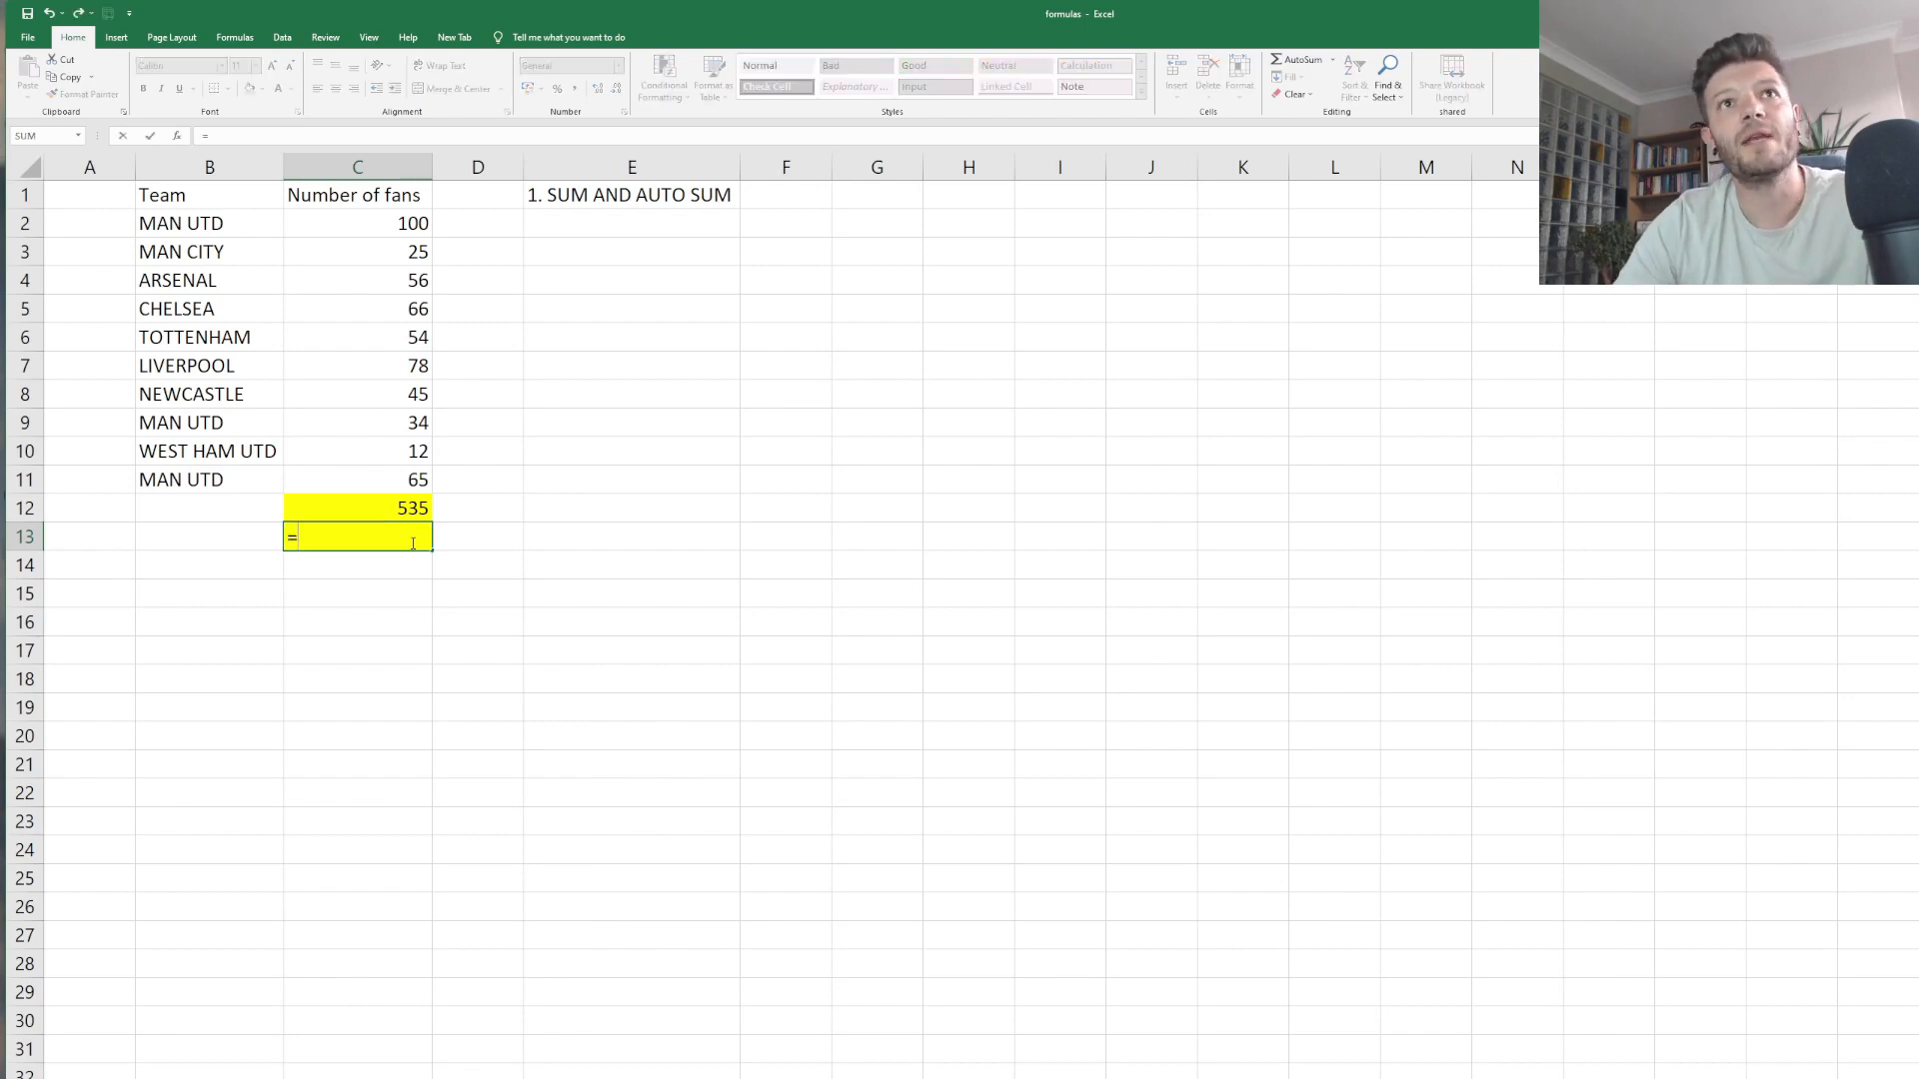
{"action": "type", "text": "SUM"}
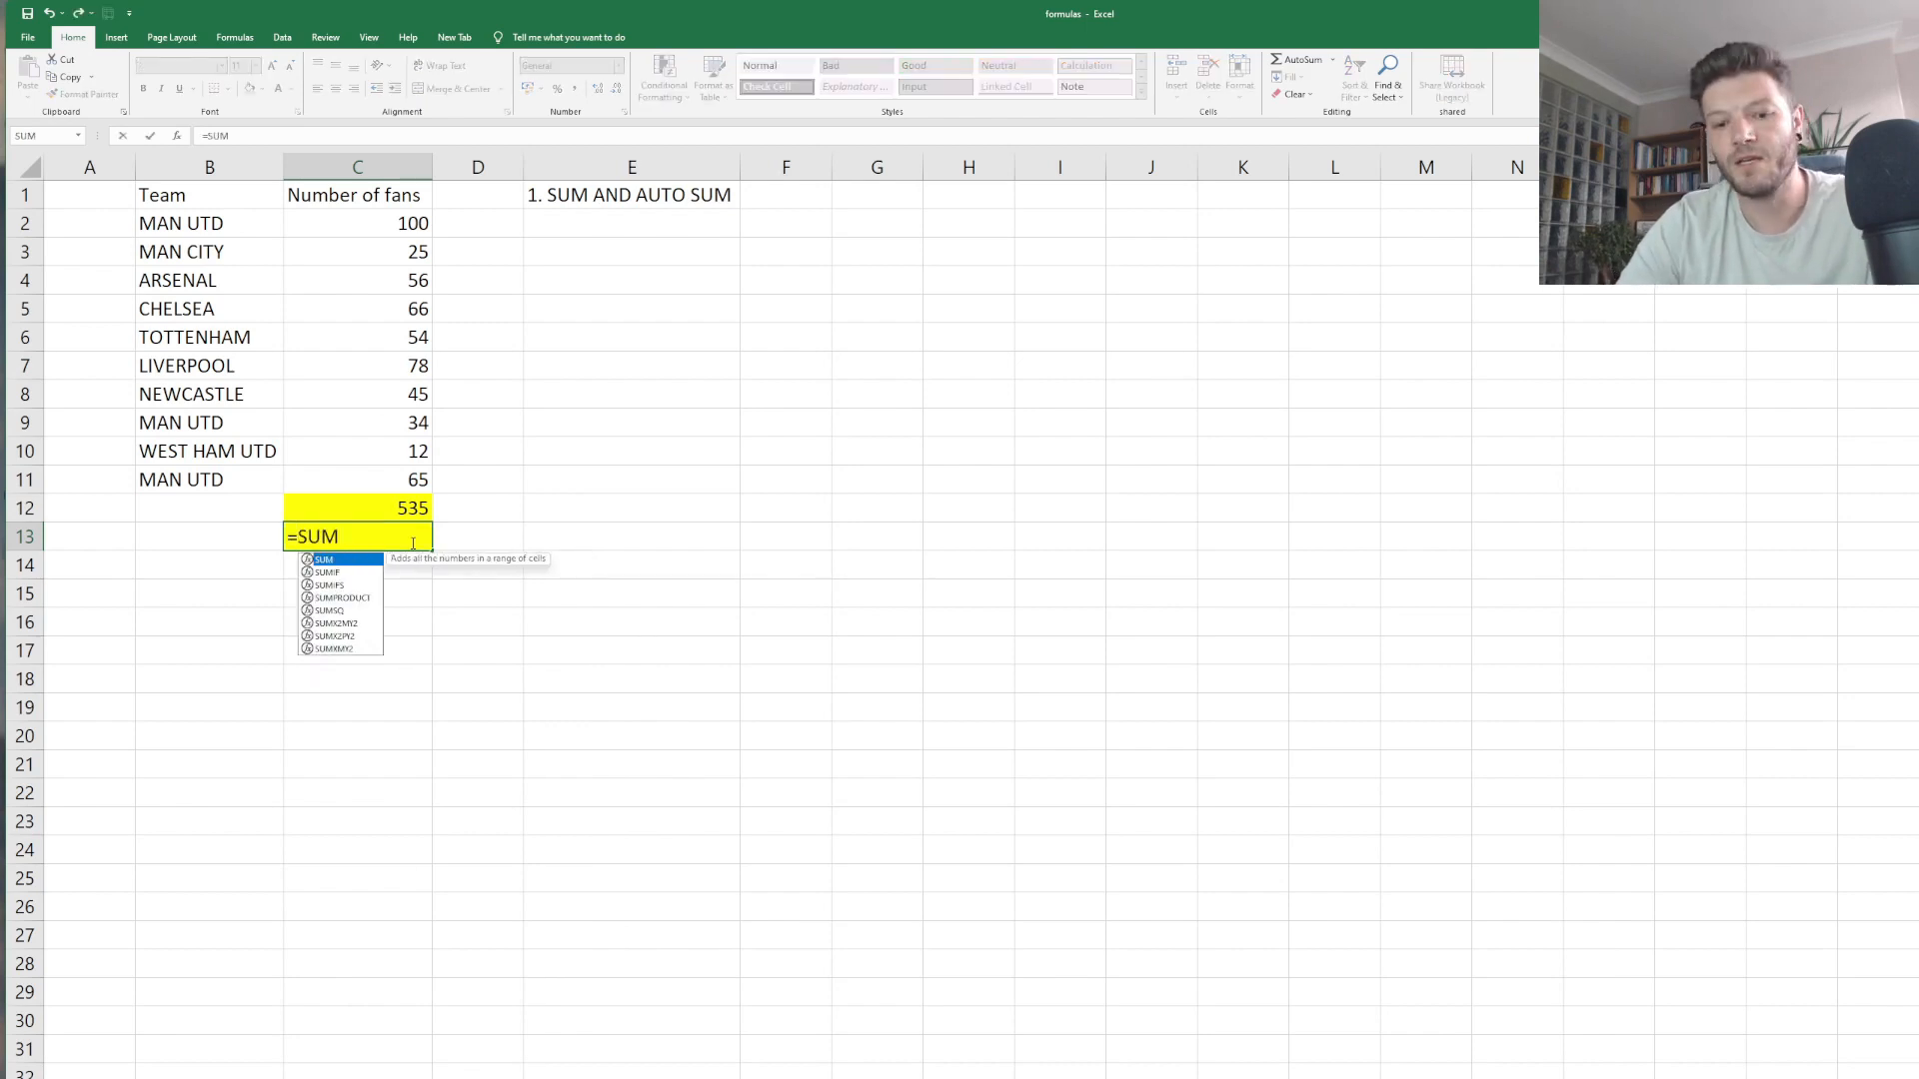
{"action": "type", "text": "("}
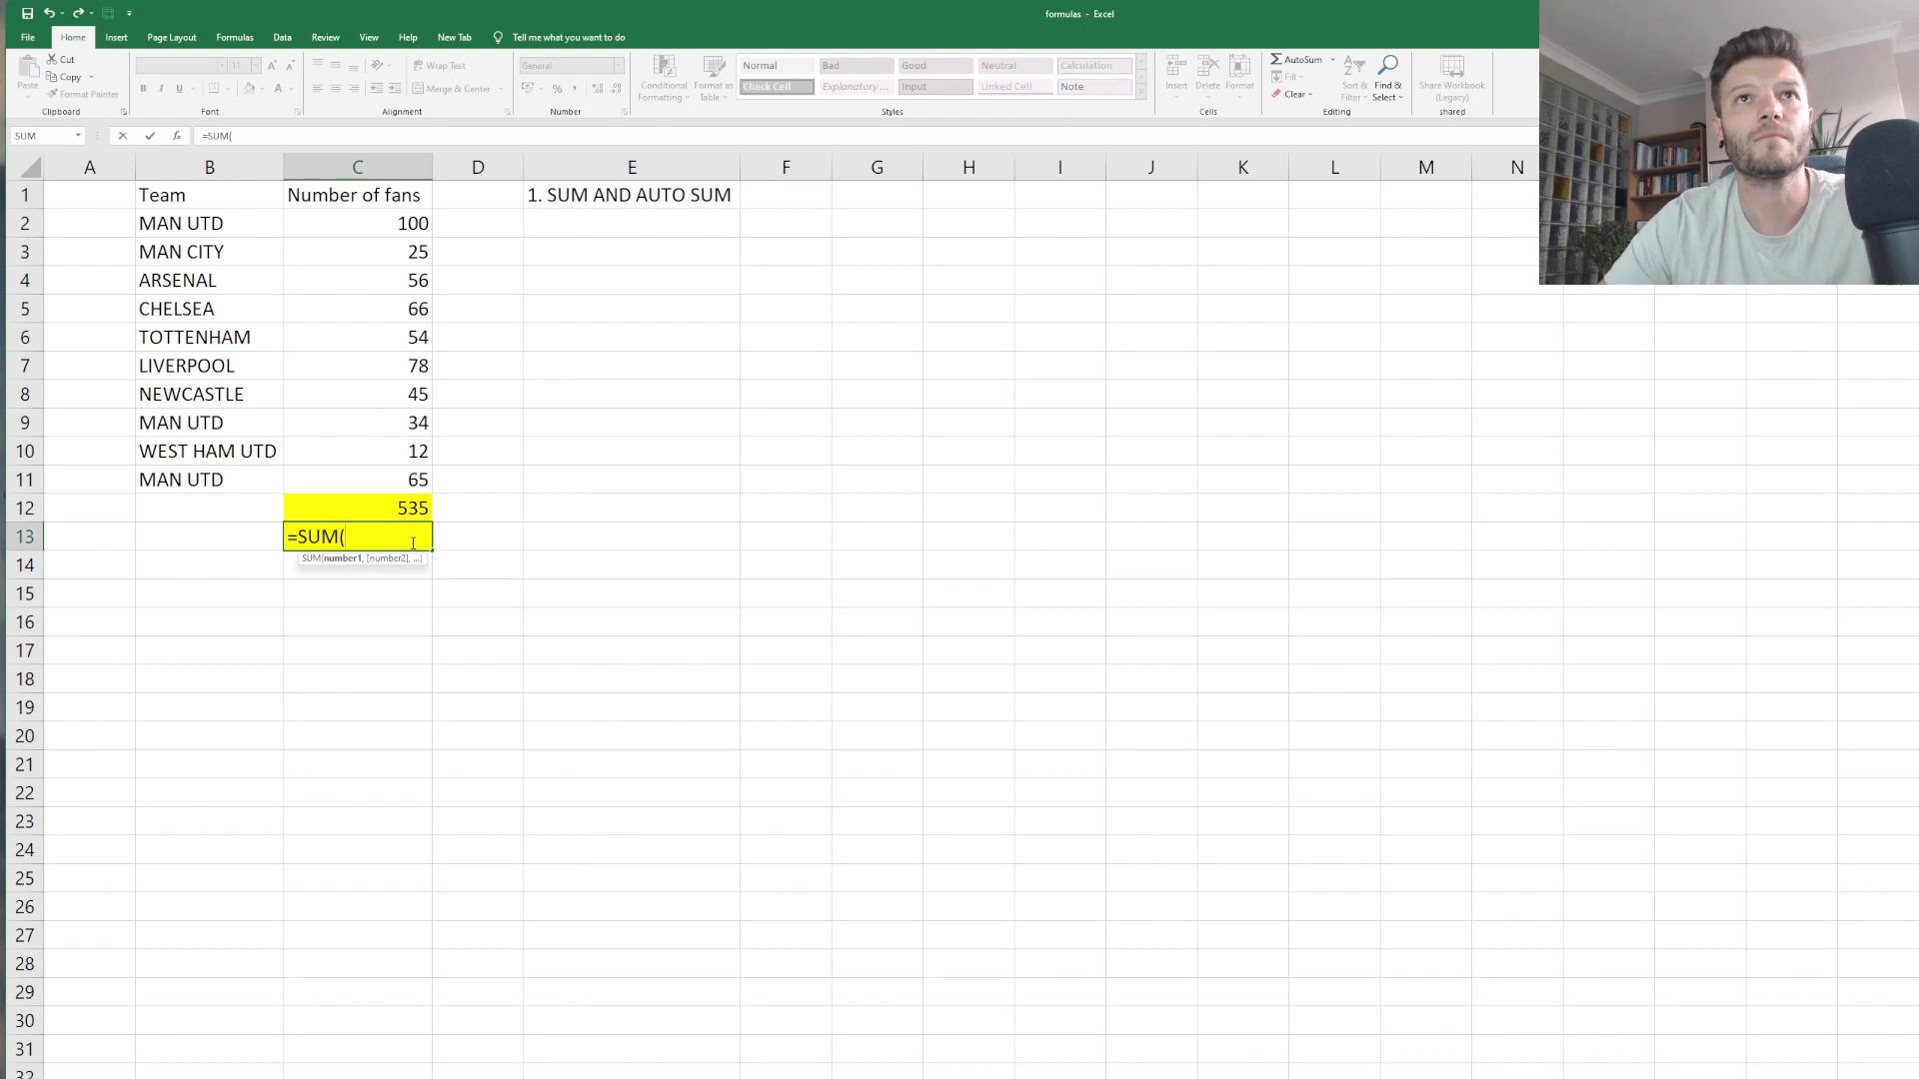
{"action": "left_click", "coordinate": [404, 230]}
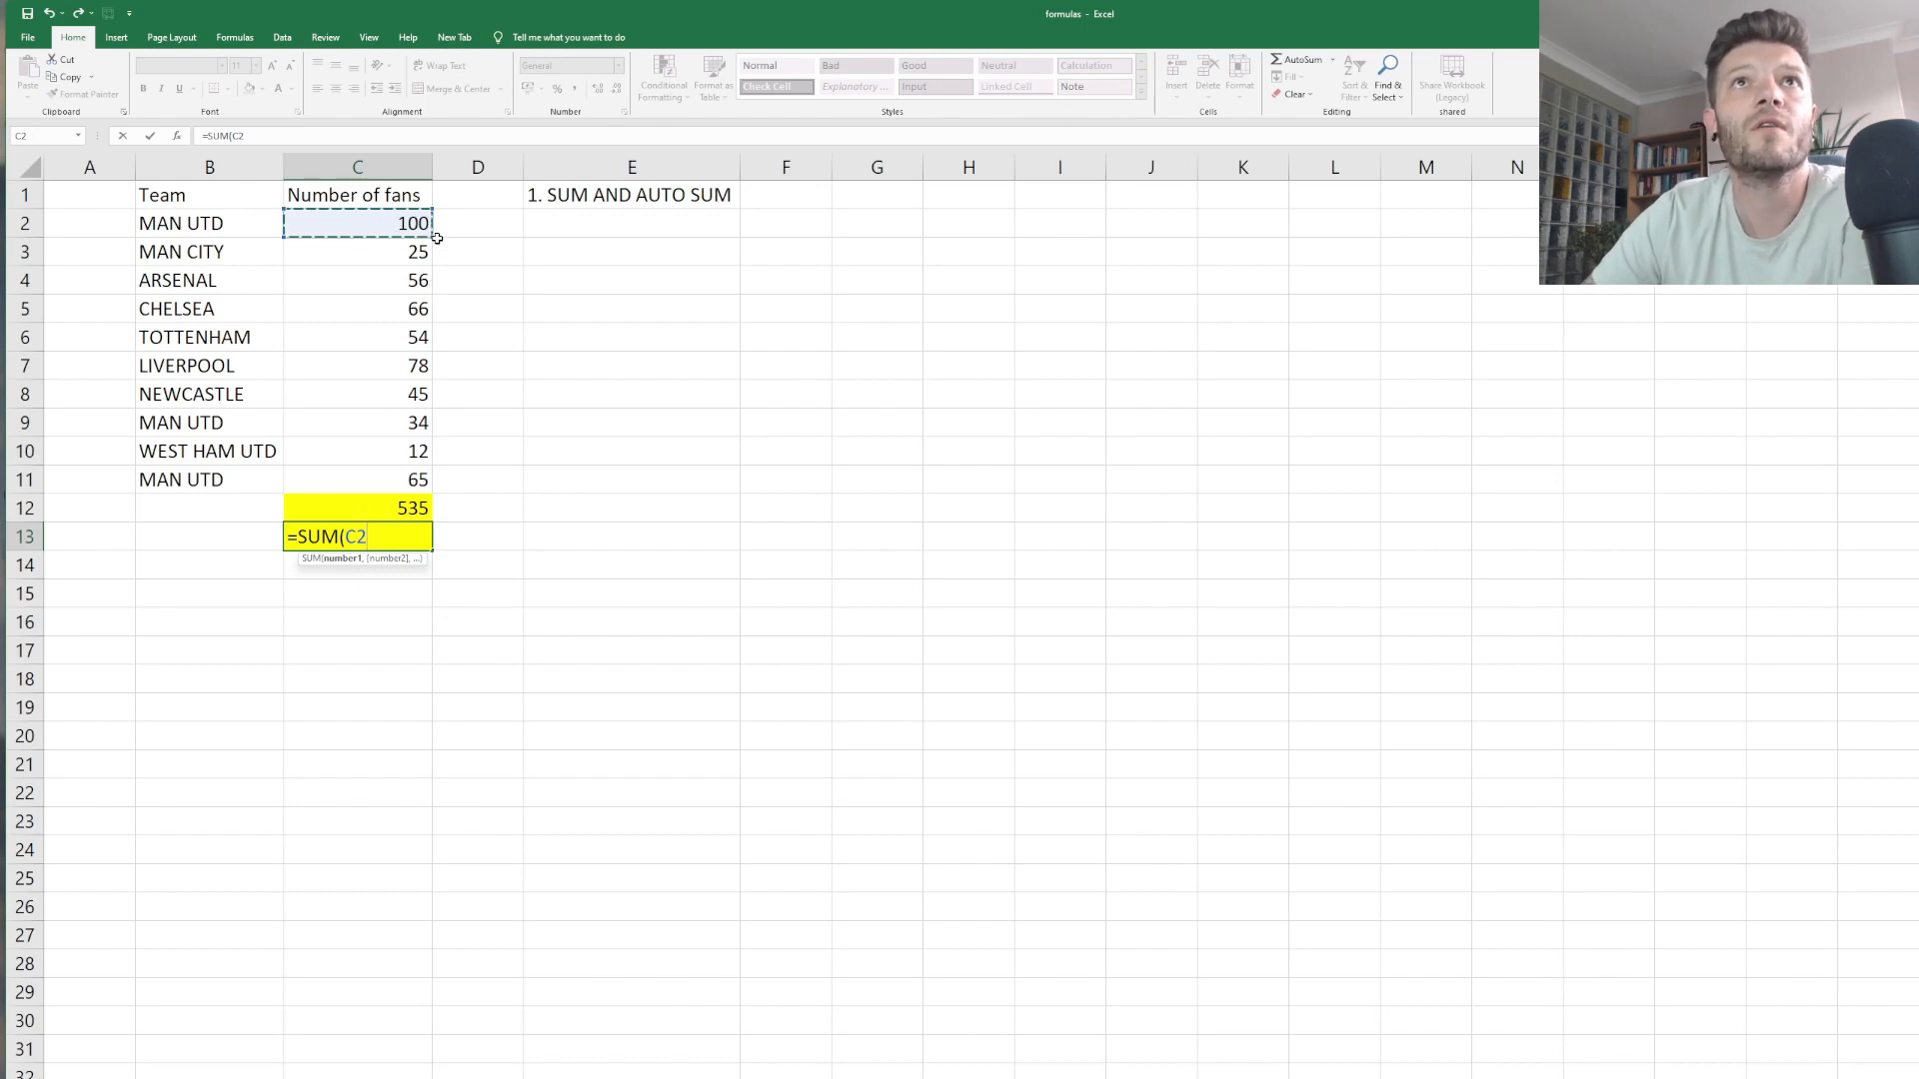
{"action": "left_click_drag", "start_coordinate": [430, 234], "coordinate": [431, 494]}
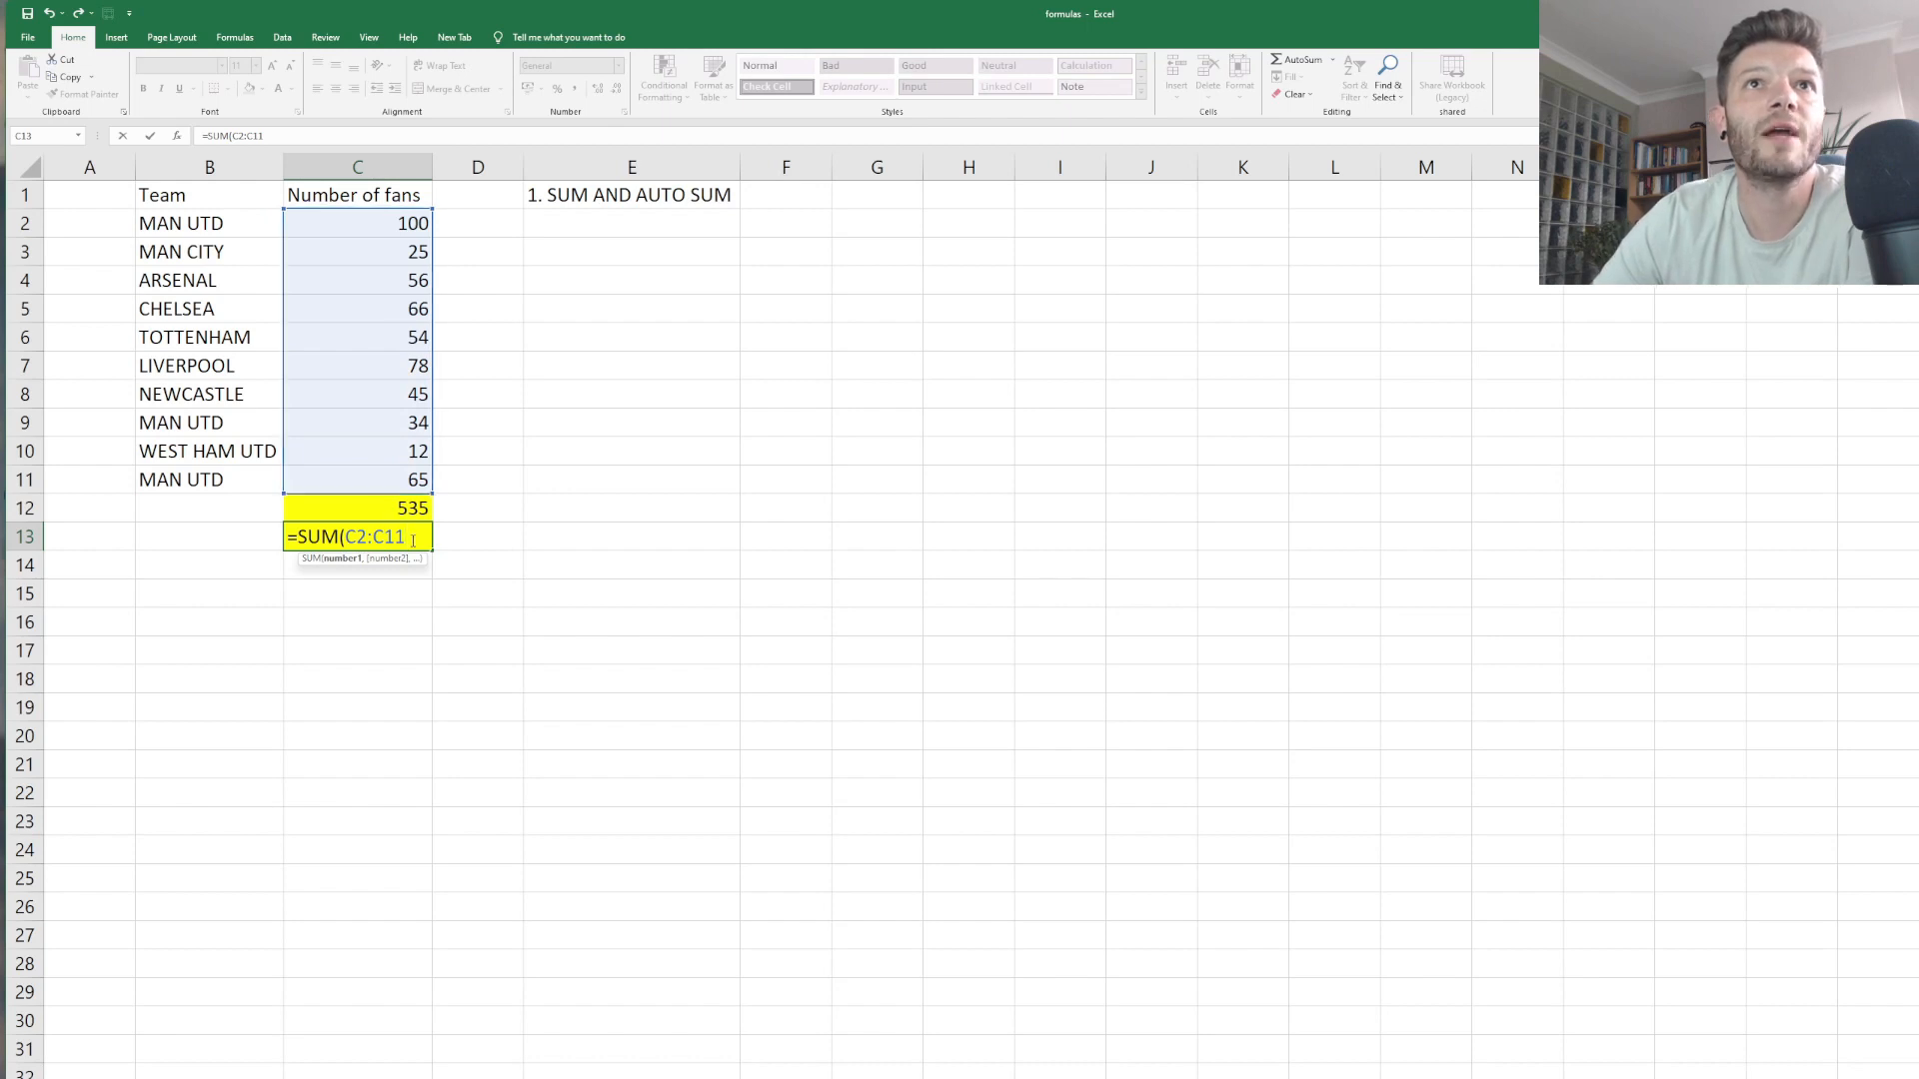
{"action": "key", "text": "Return"}
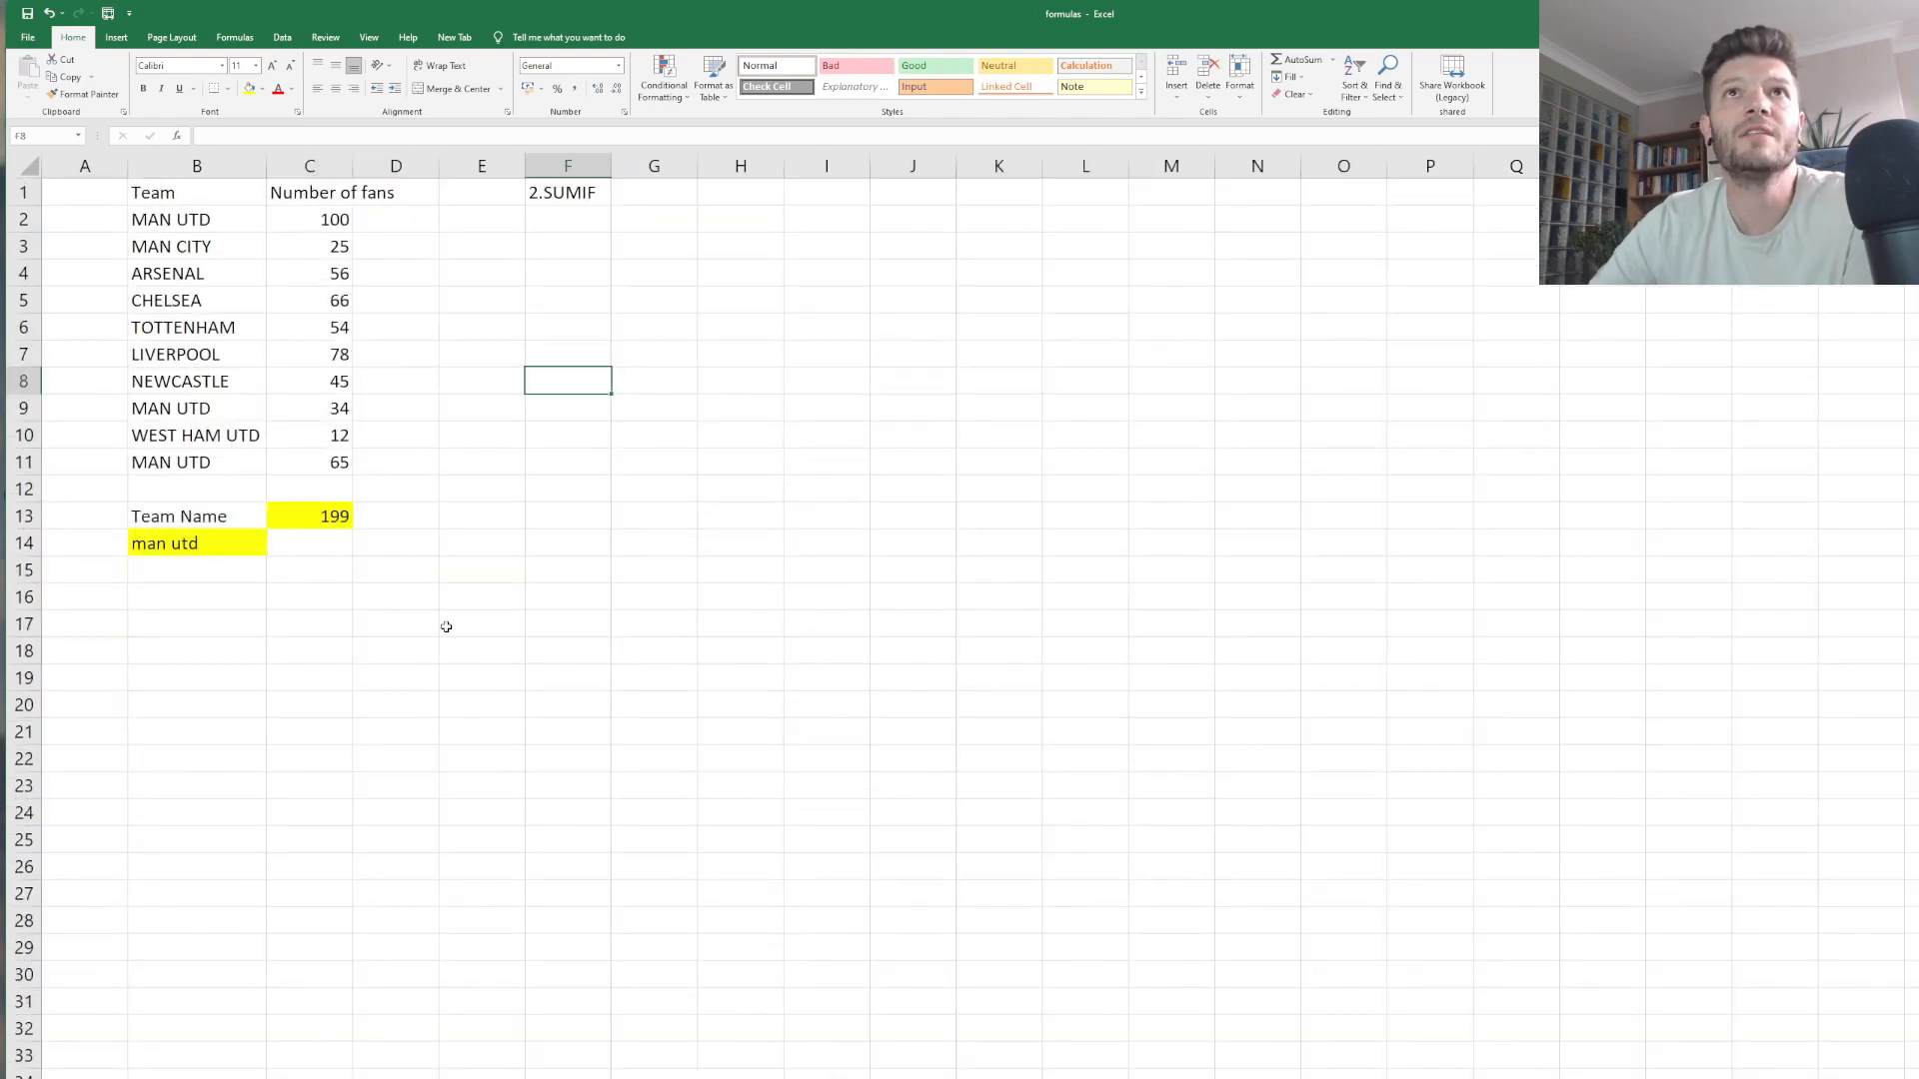
Examine the SUMIF example: the MAN UTD rows, their fan numbers and the existing formula in cell C13.
{"action": "left_click", "coordinate": [574, 202]}
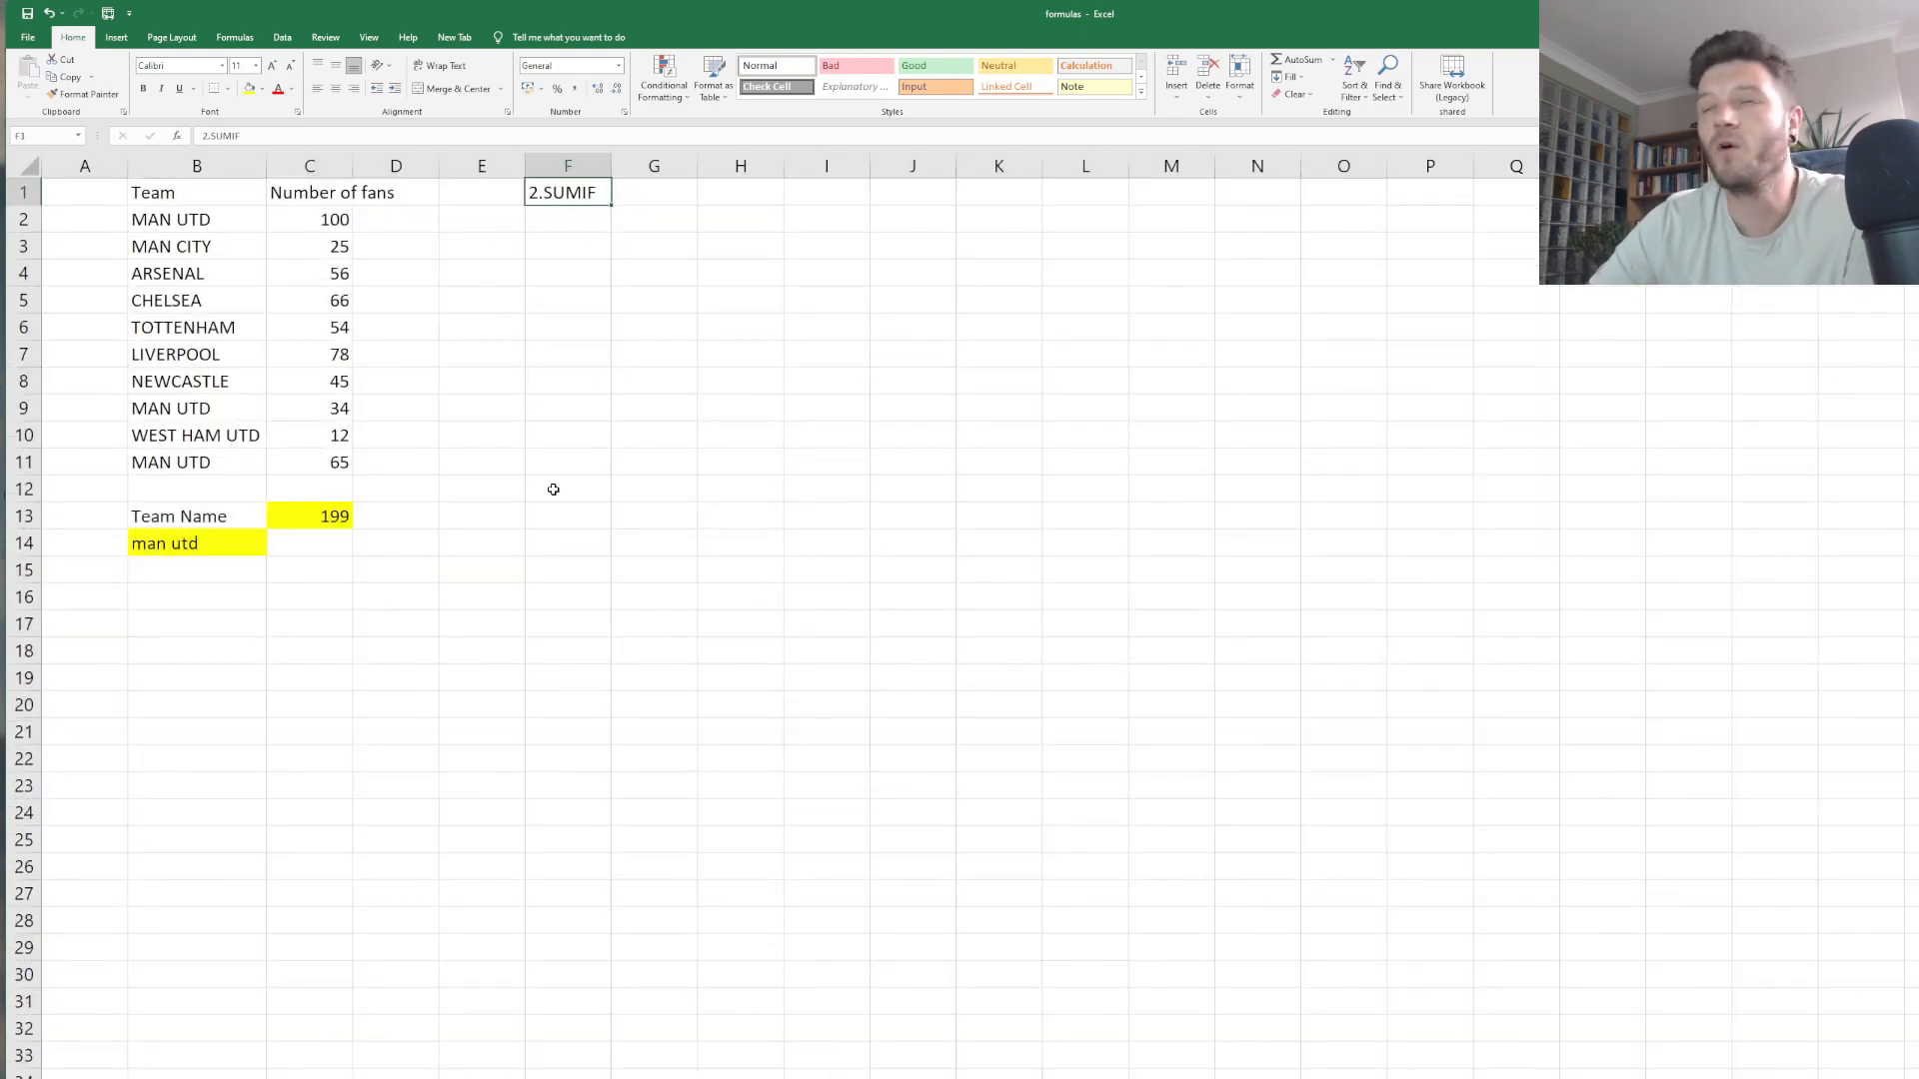
{"action": "left_click", "coordinate": [489, 817]}
{"action": "left_click", "coordinate": [425, 733]}
{"action": "left_click", "coordinate": [325, 516]}
{"action": "left_click", "coordinate": [455, 678]}
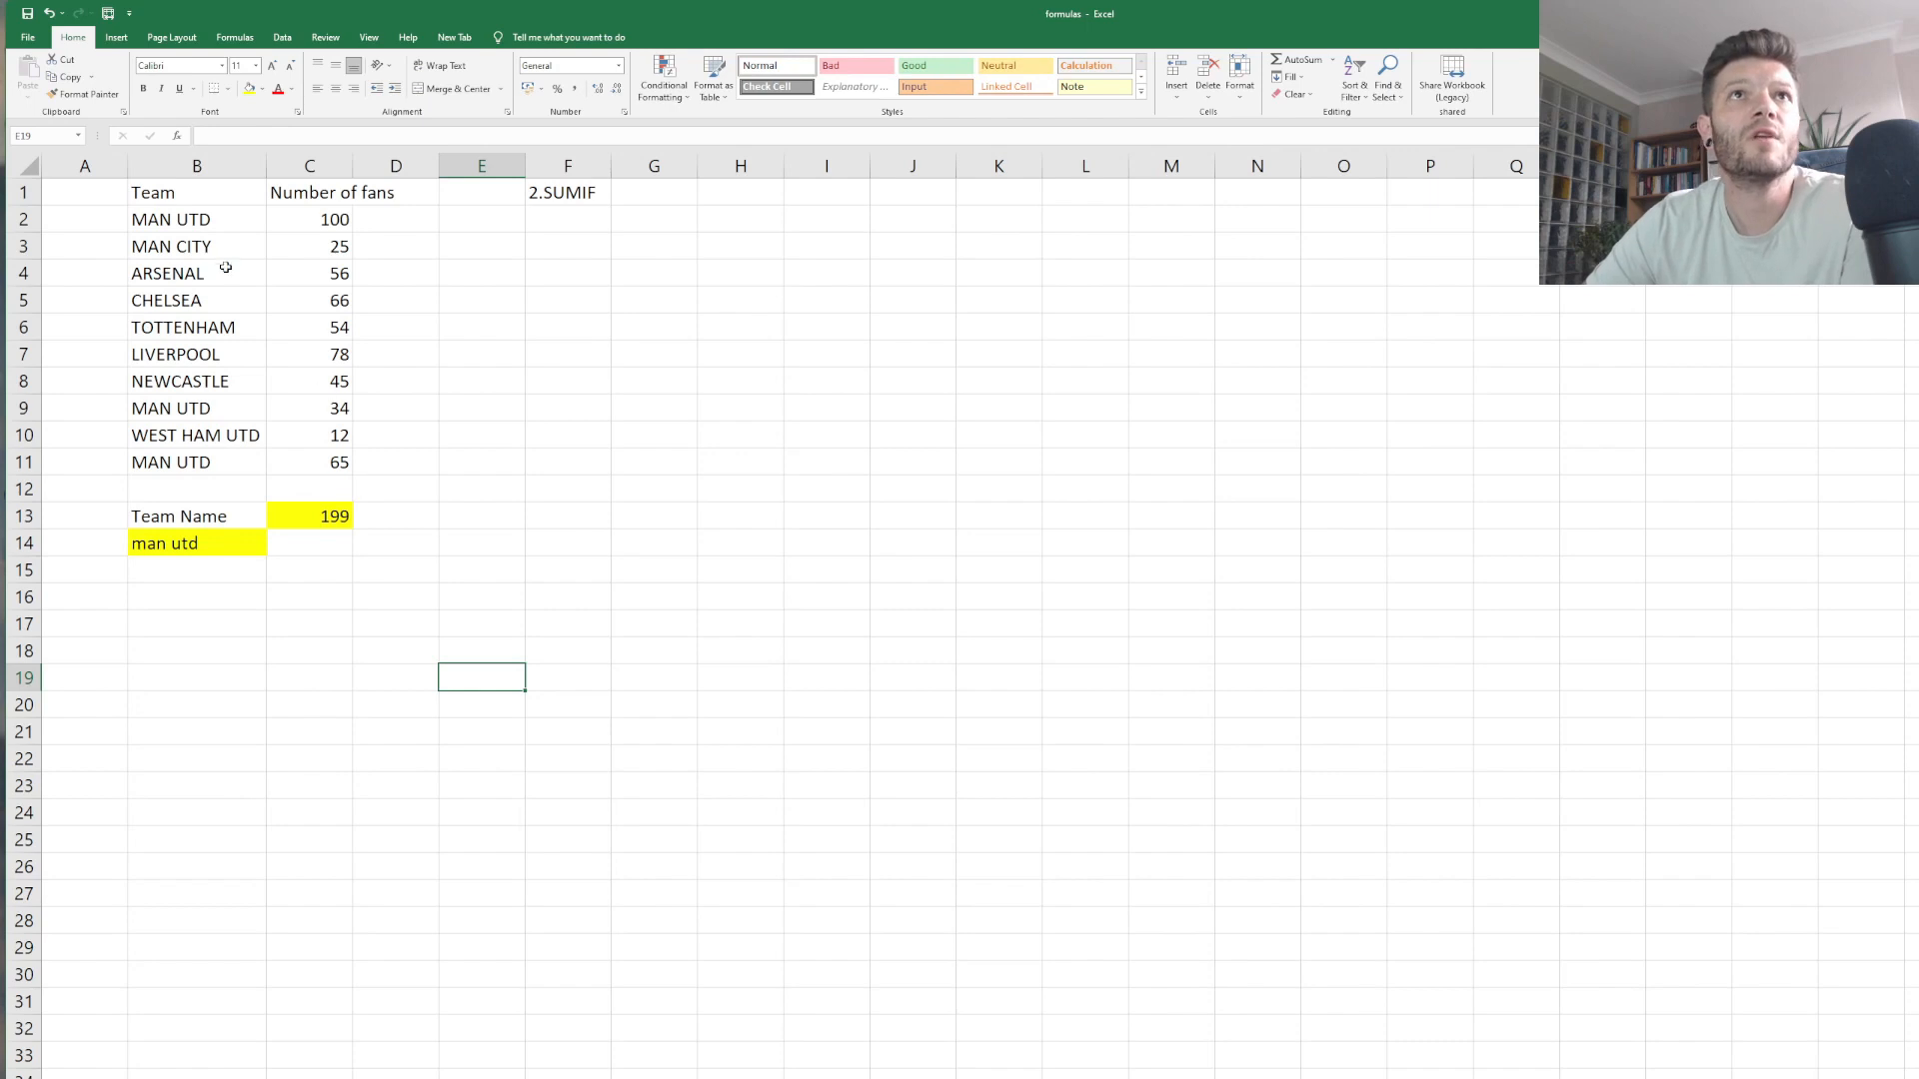
{"action": "left_click", "coordinate": [228, 225]}
{"action": "left_click", "coordinate": [233, 399]}
{"action": "left_click", "coordinate": [238, 461]}
{"action": "left_click", "coordinate": [285, 460]}
{"action": "left_click", "coordinate": [345, 405]}
{"action": "left_click", "coordinate": [336, 225]}
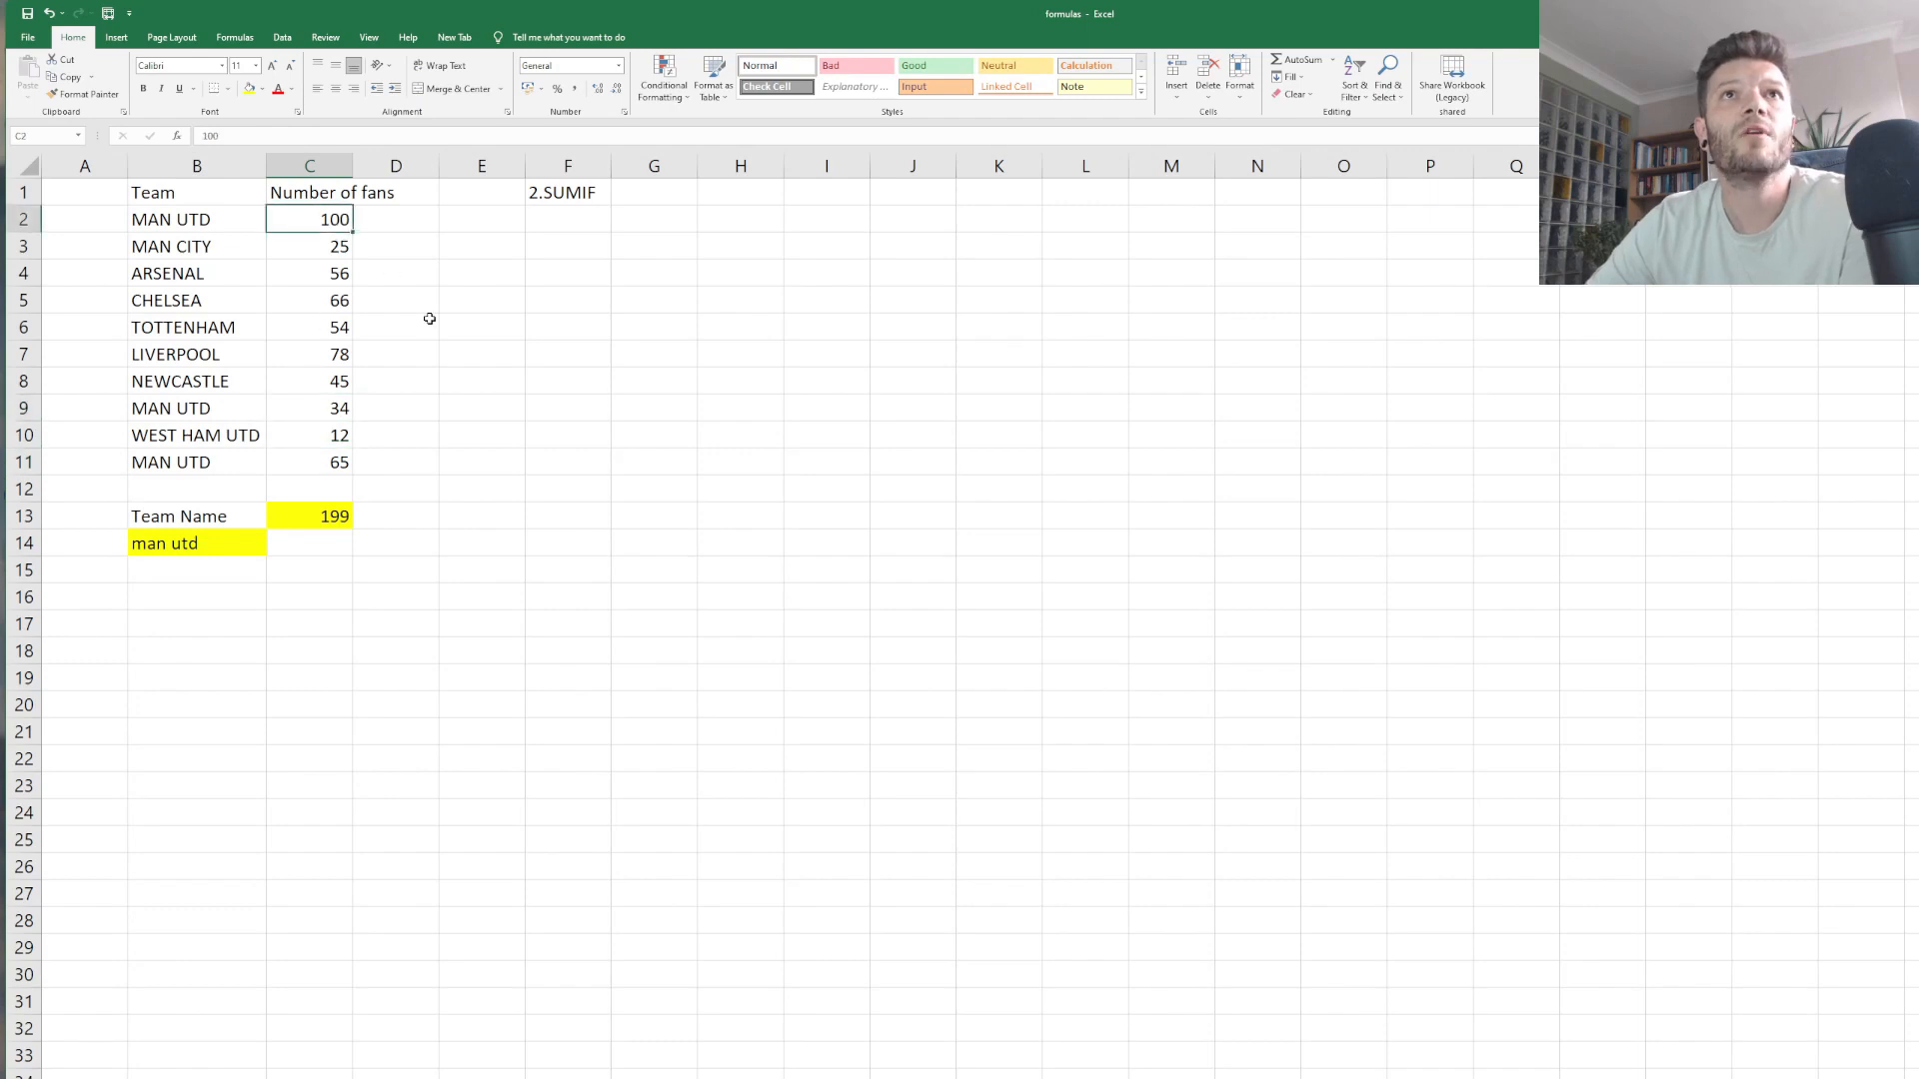
{"action": "left_click", "coordinate": [430, 319]}
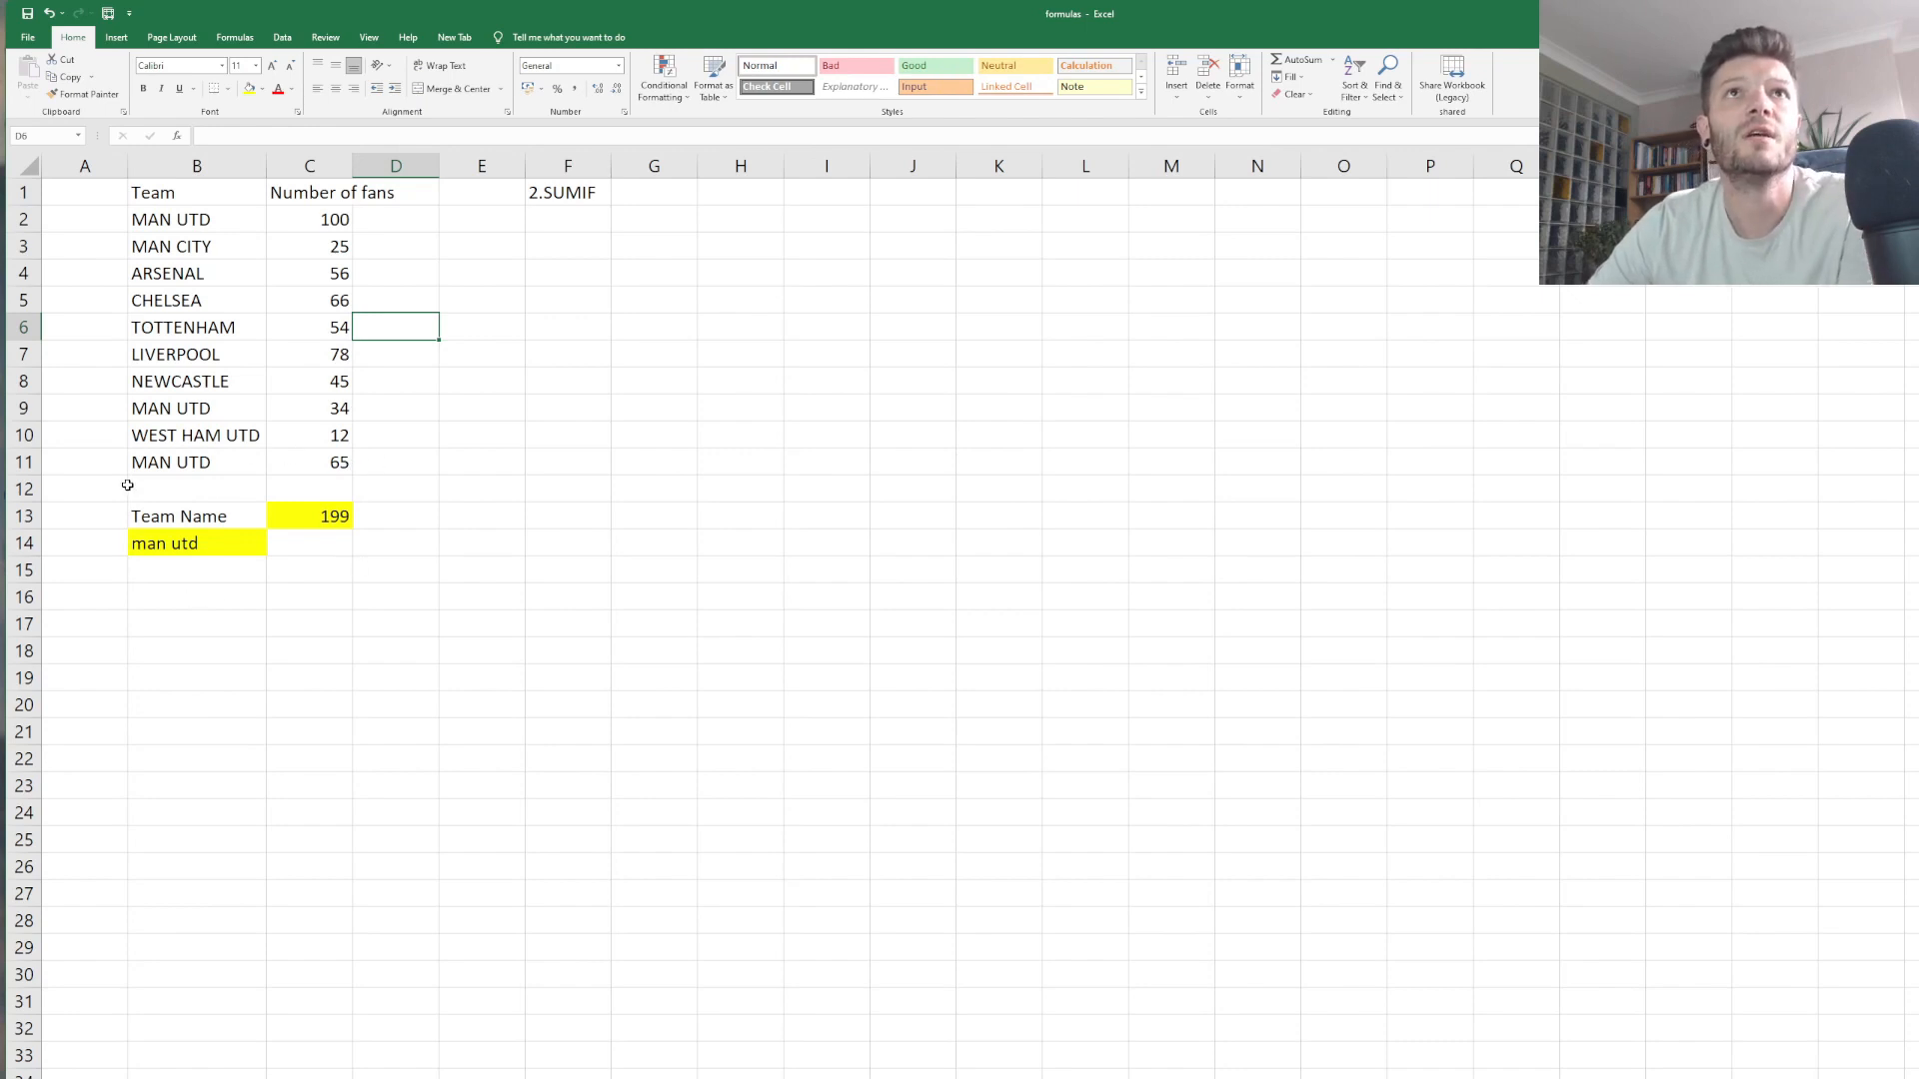
{"action": "left_click", "coordinate": [364, 613]}
{"action": "left_click", "coordinate": [349, 528]}
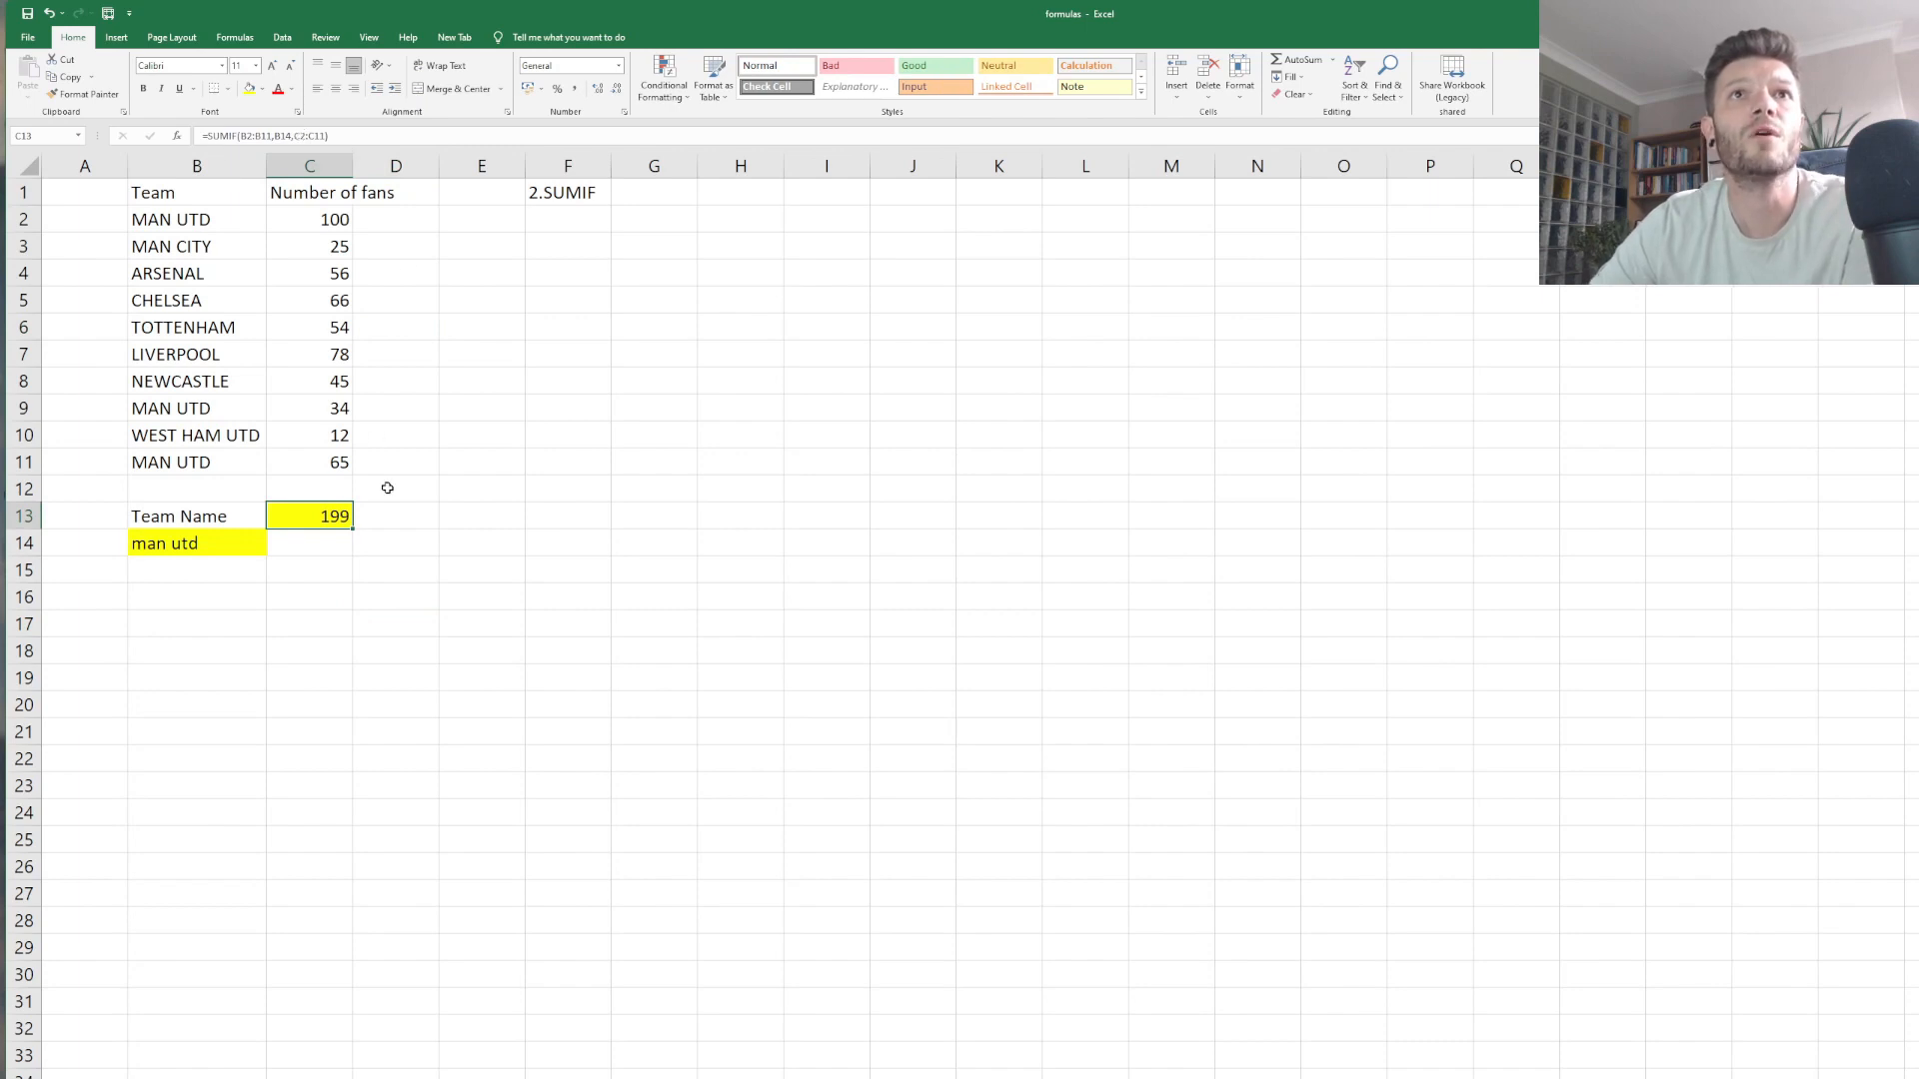
{"action": "left_click", "coordinate": [492, 593]}
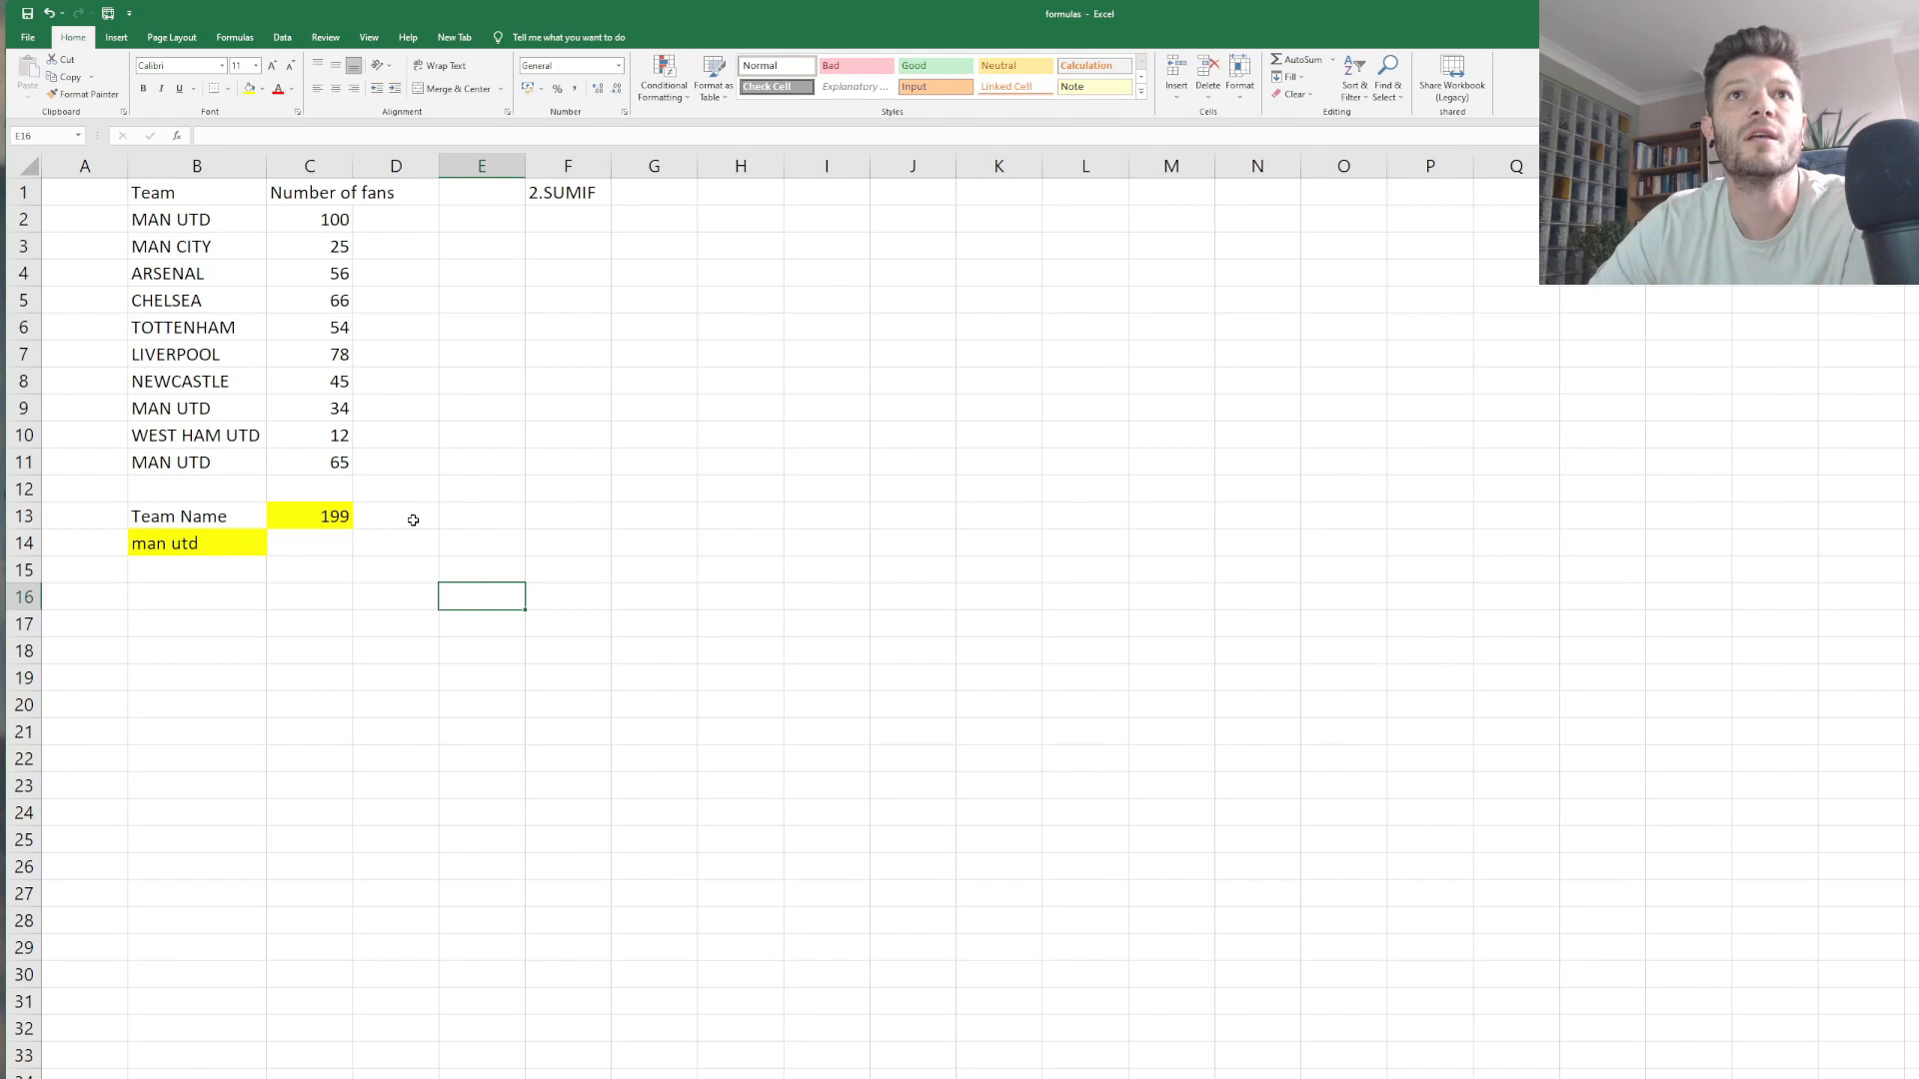
Enter a SUMIF formula in cell E13 with range B2:B11, criteria cell E14 and sum range C2:C11.
{"action": "left_click", "coordinate": [479, 518]}
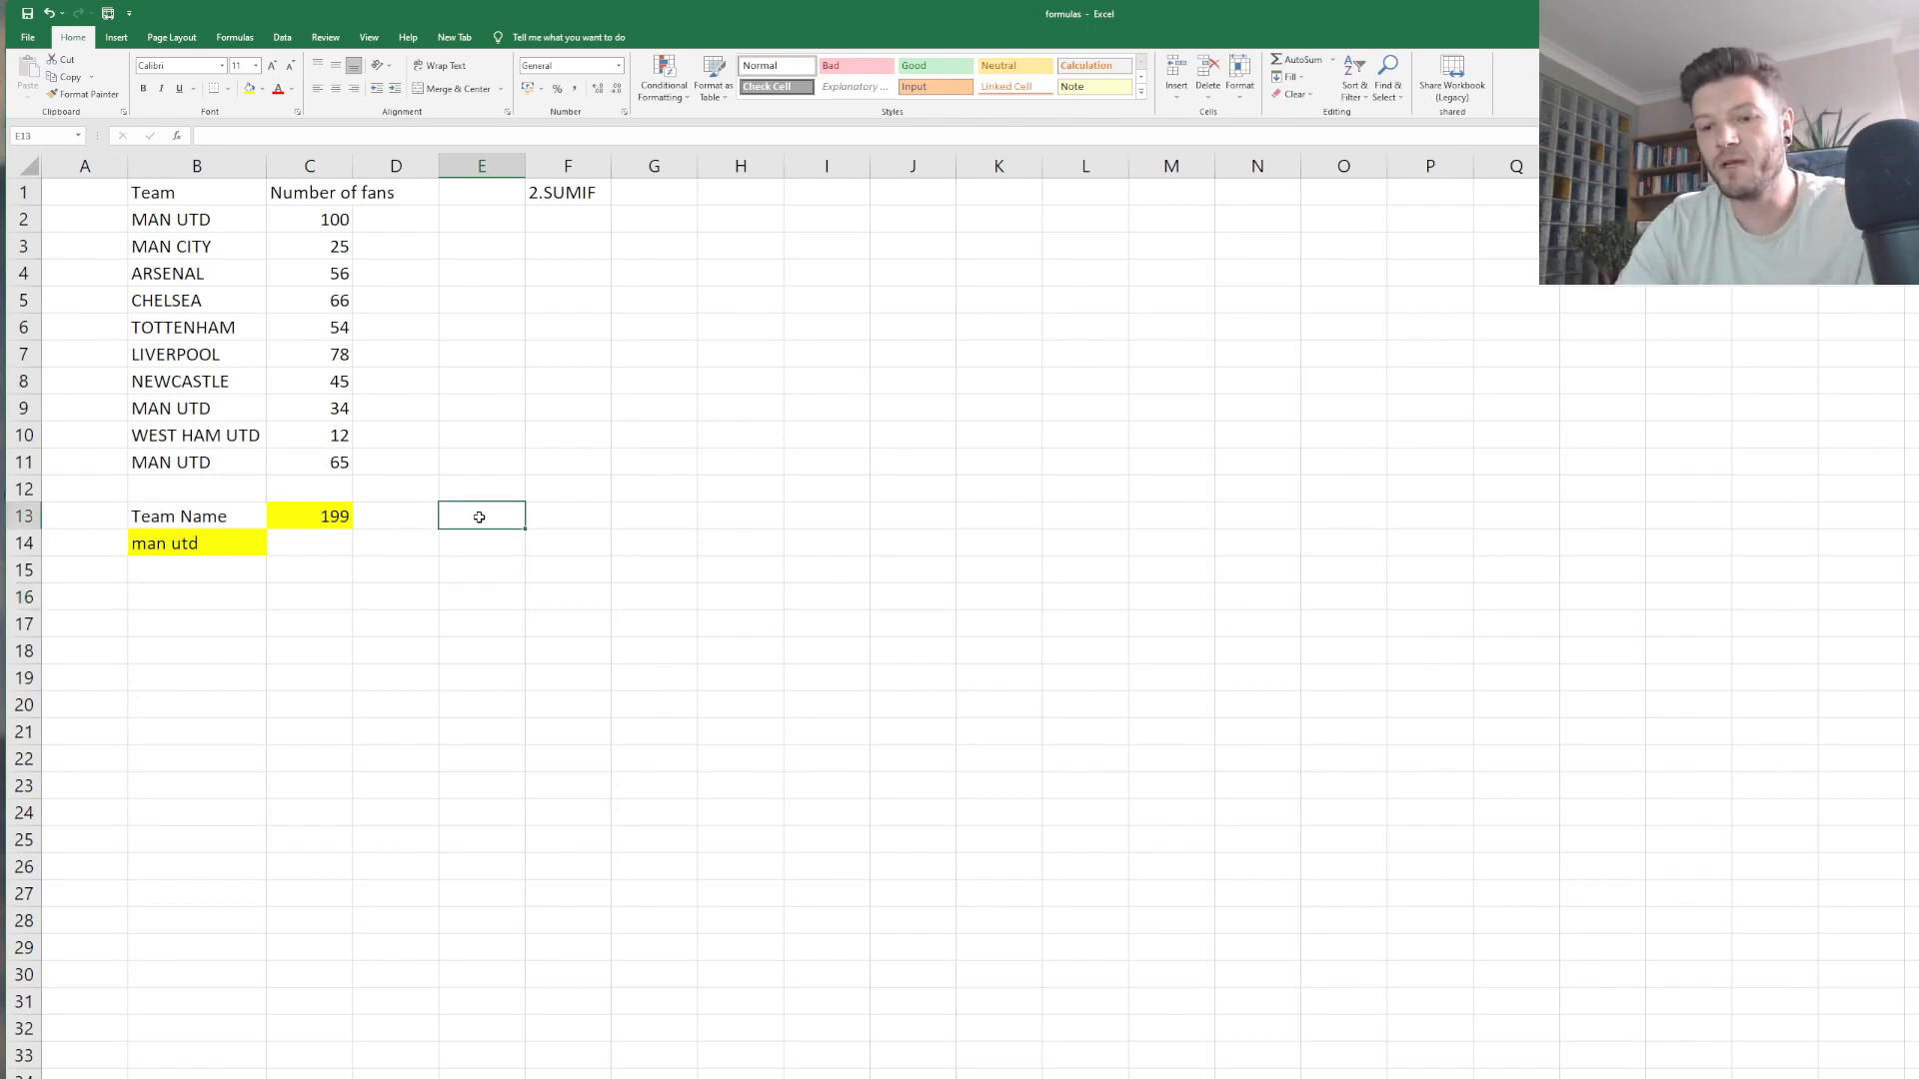
{"action": "type", "text": "=SUMI"}
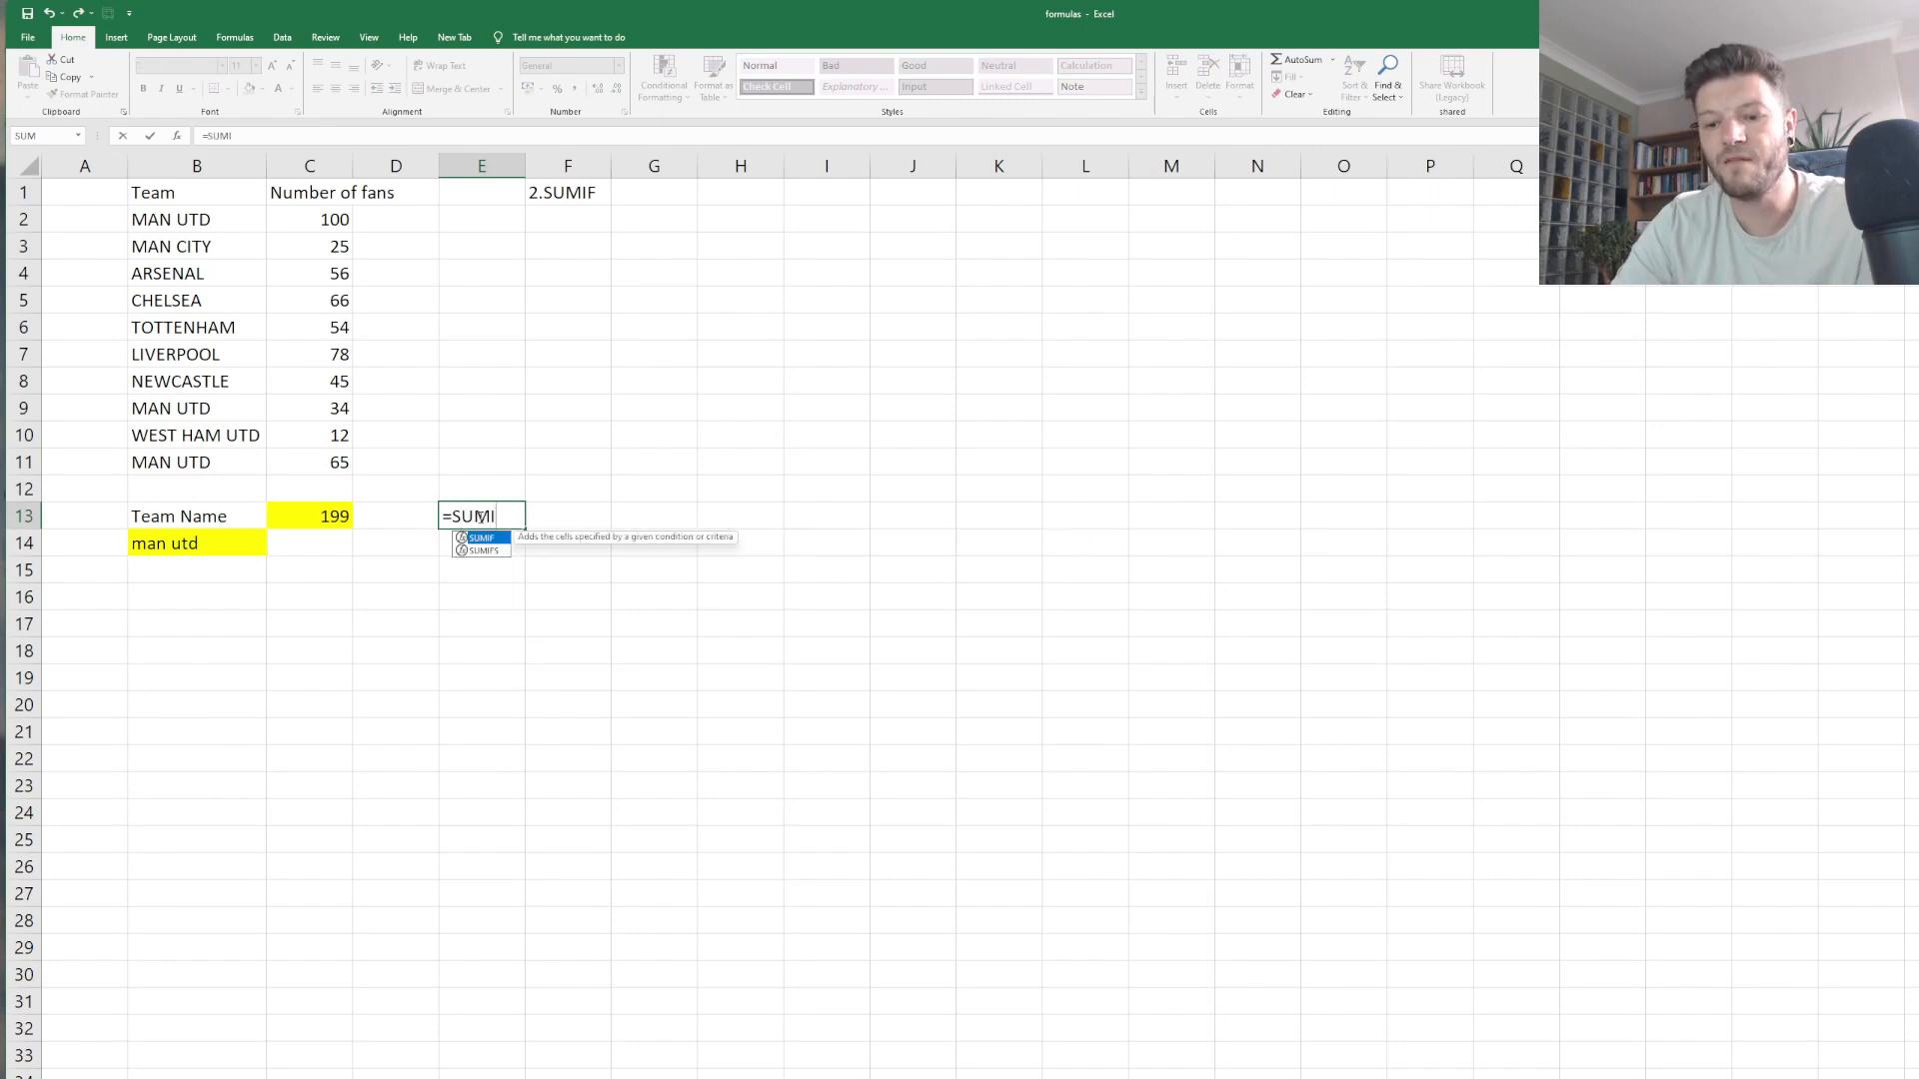
{"action": "type", "text": "F("}
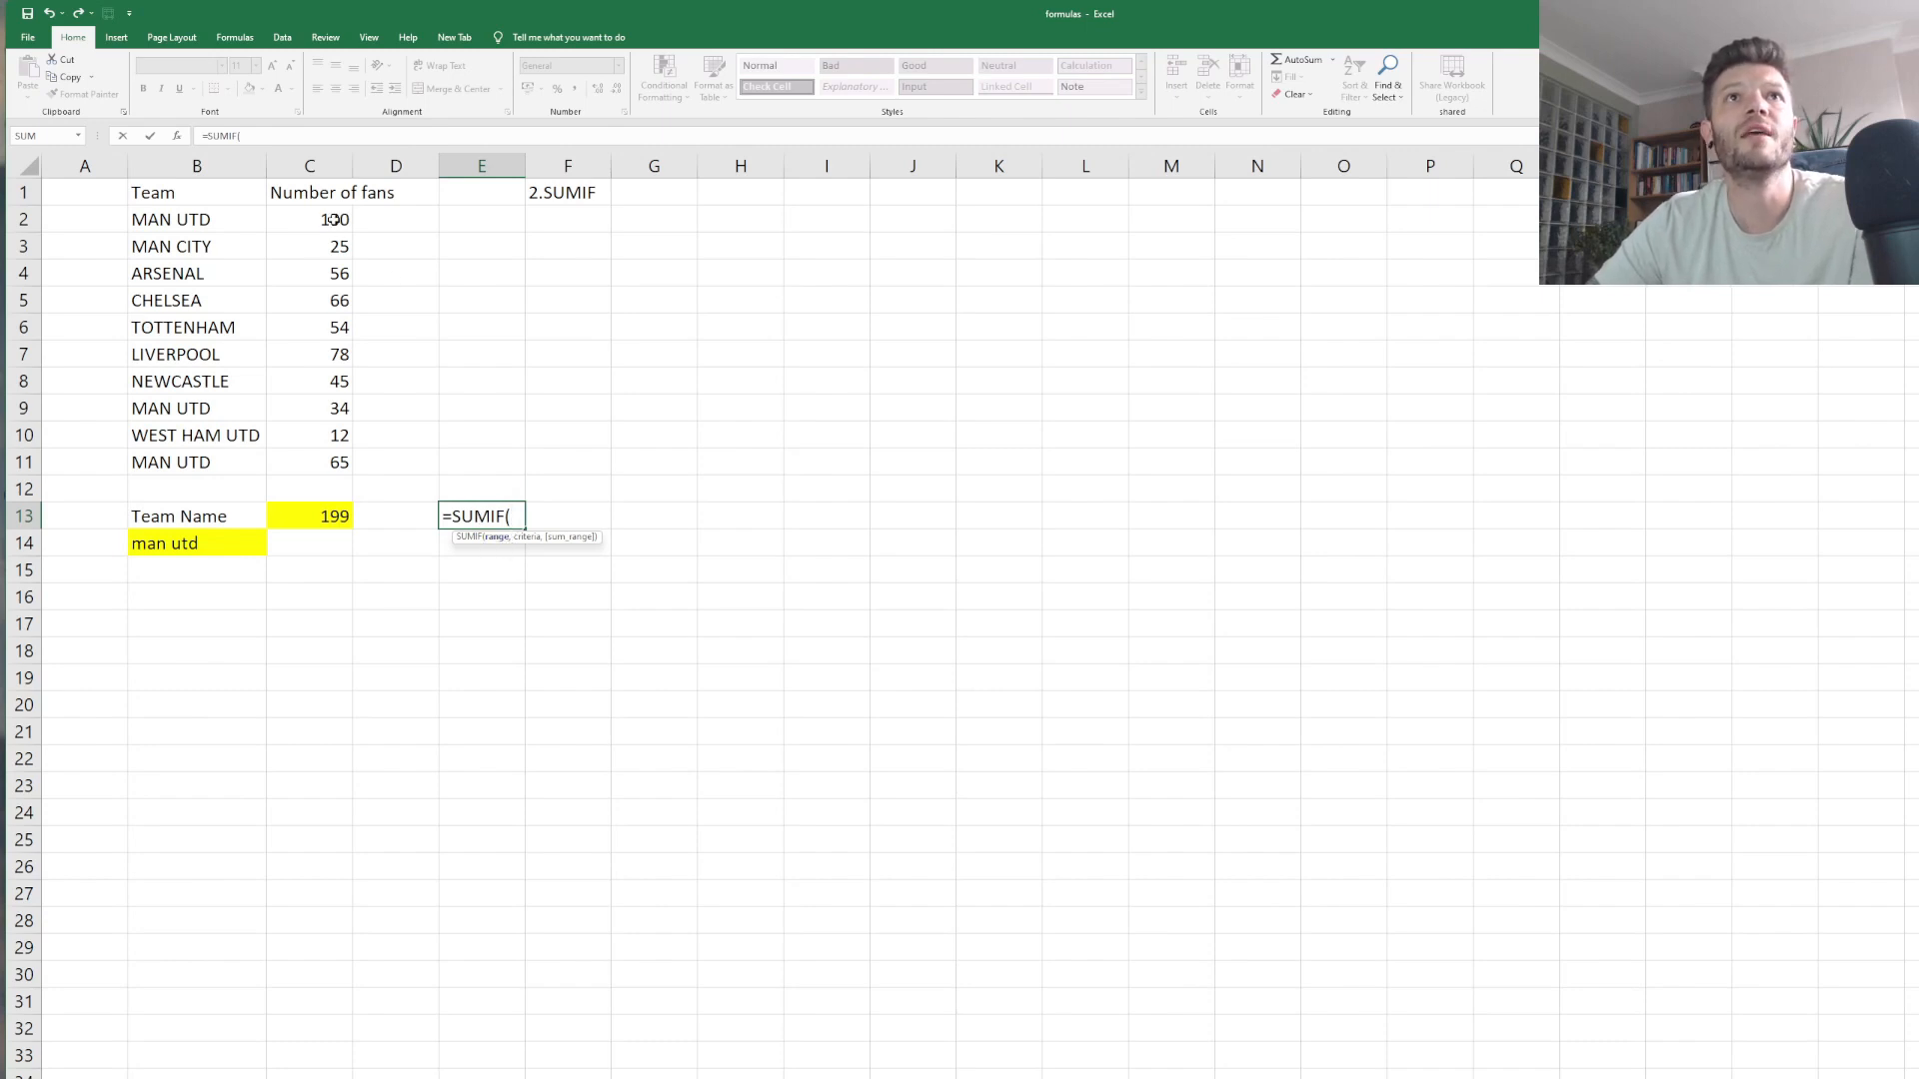
{"action": "left_click", "coordinate": [226, 217]}
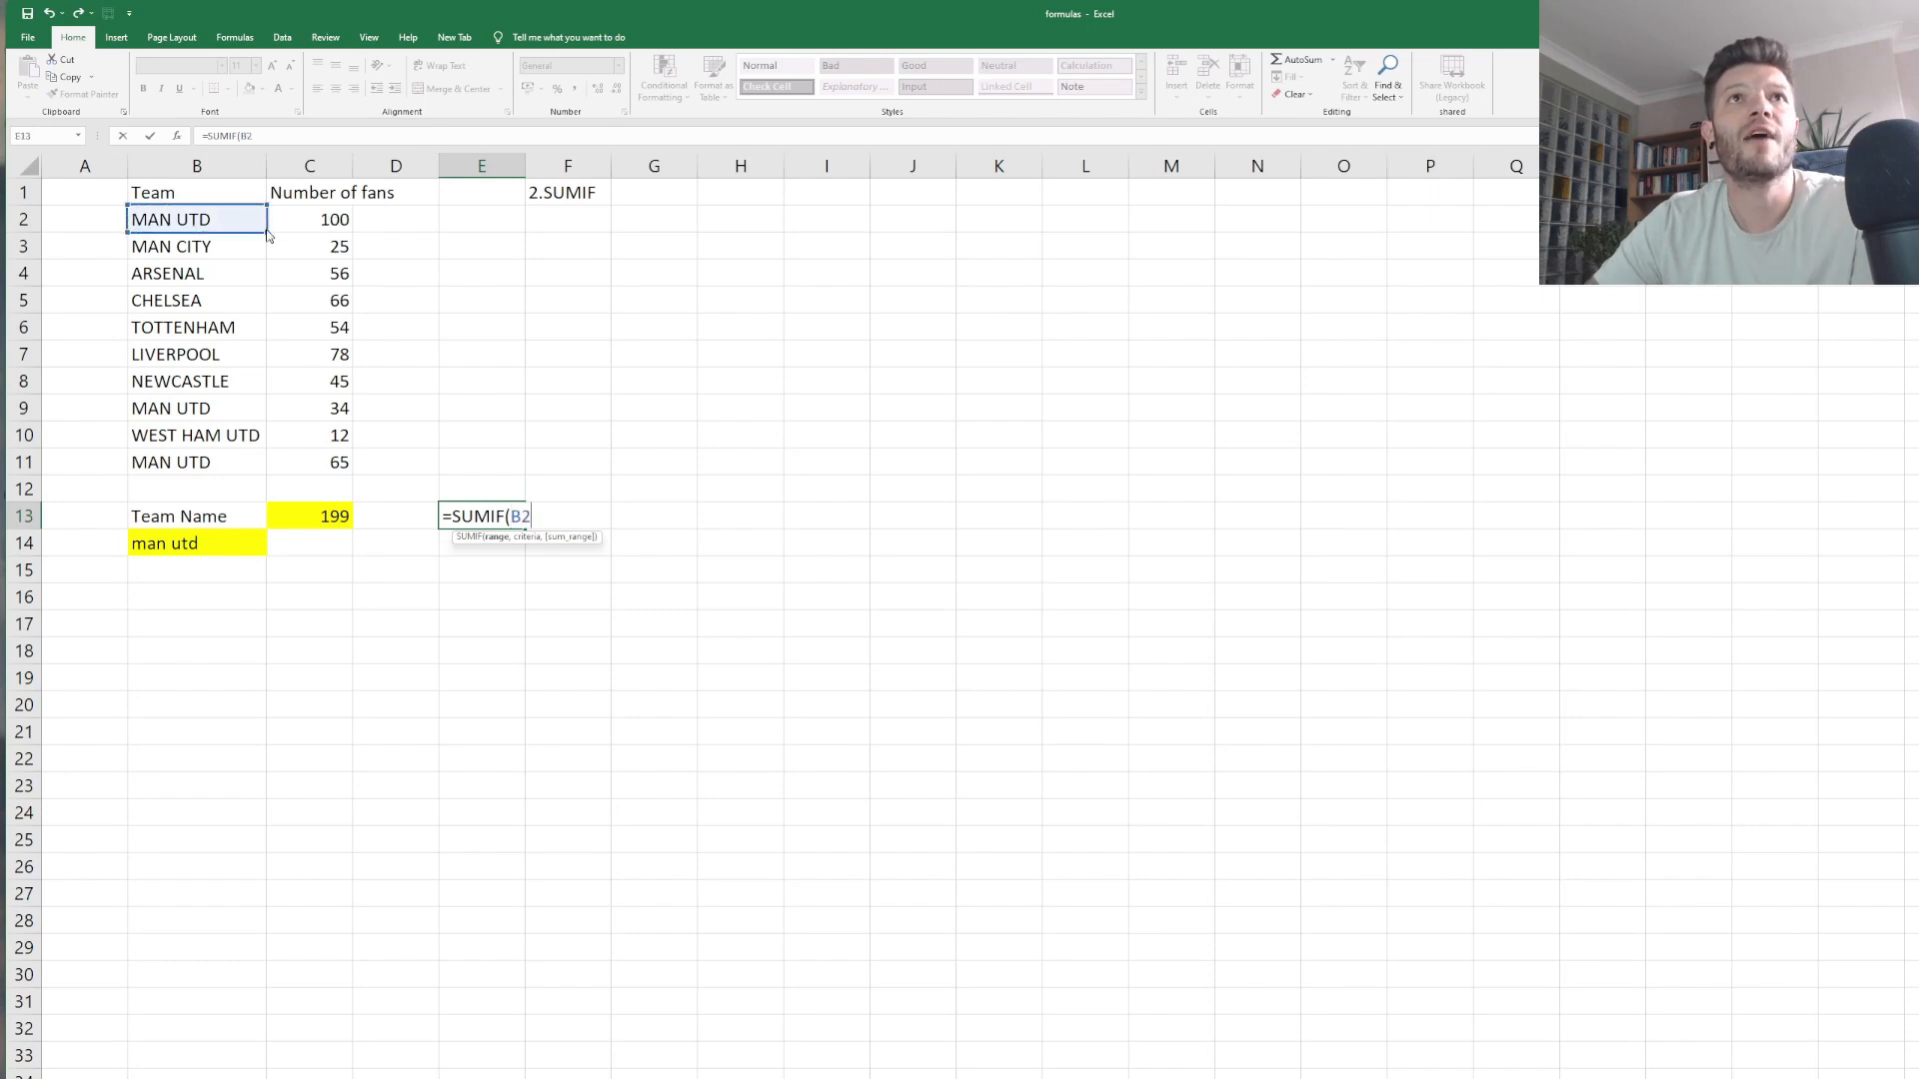
{"action": "left_click_drag", "start_coordinate": [265, 242], "coordinate": [256, 476]}
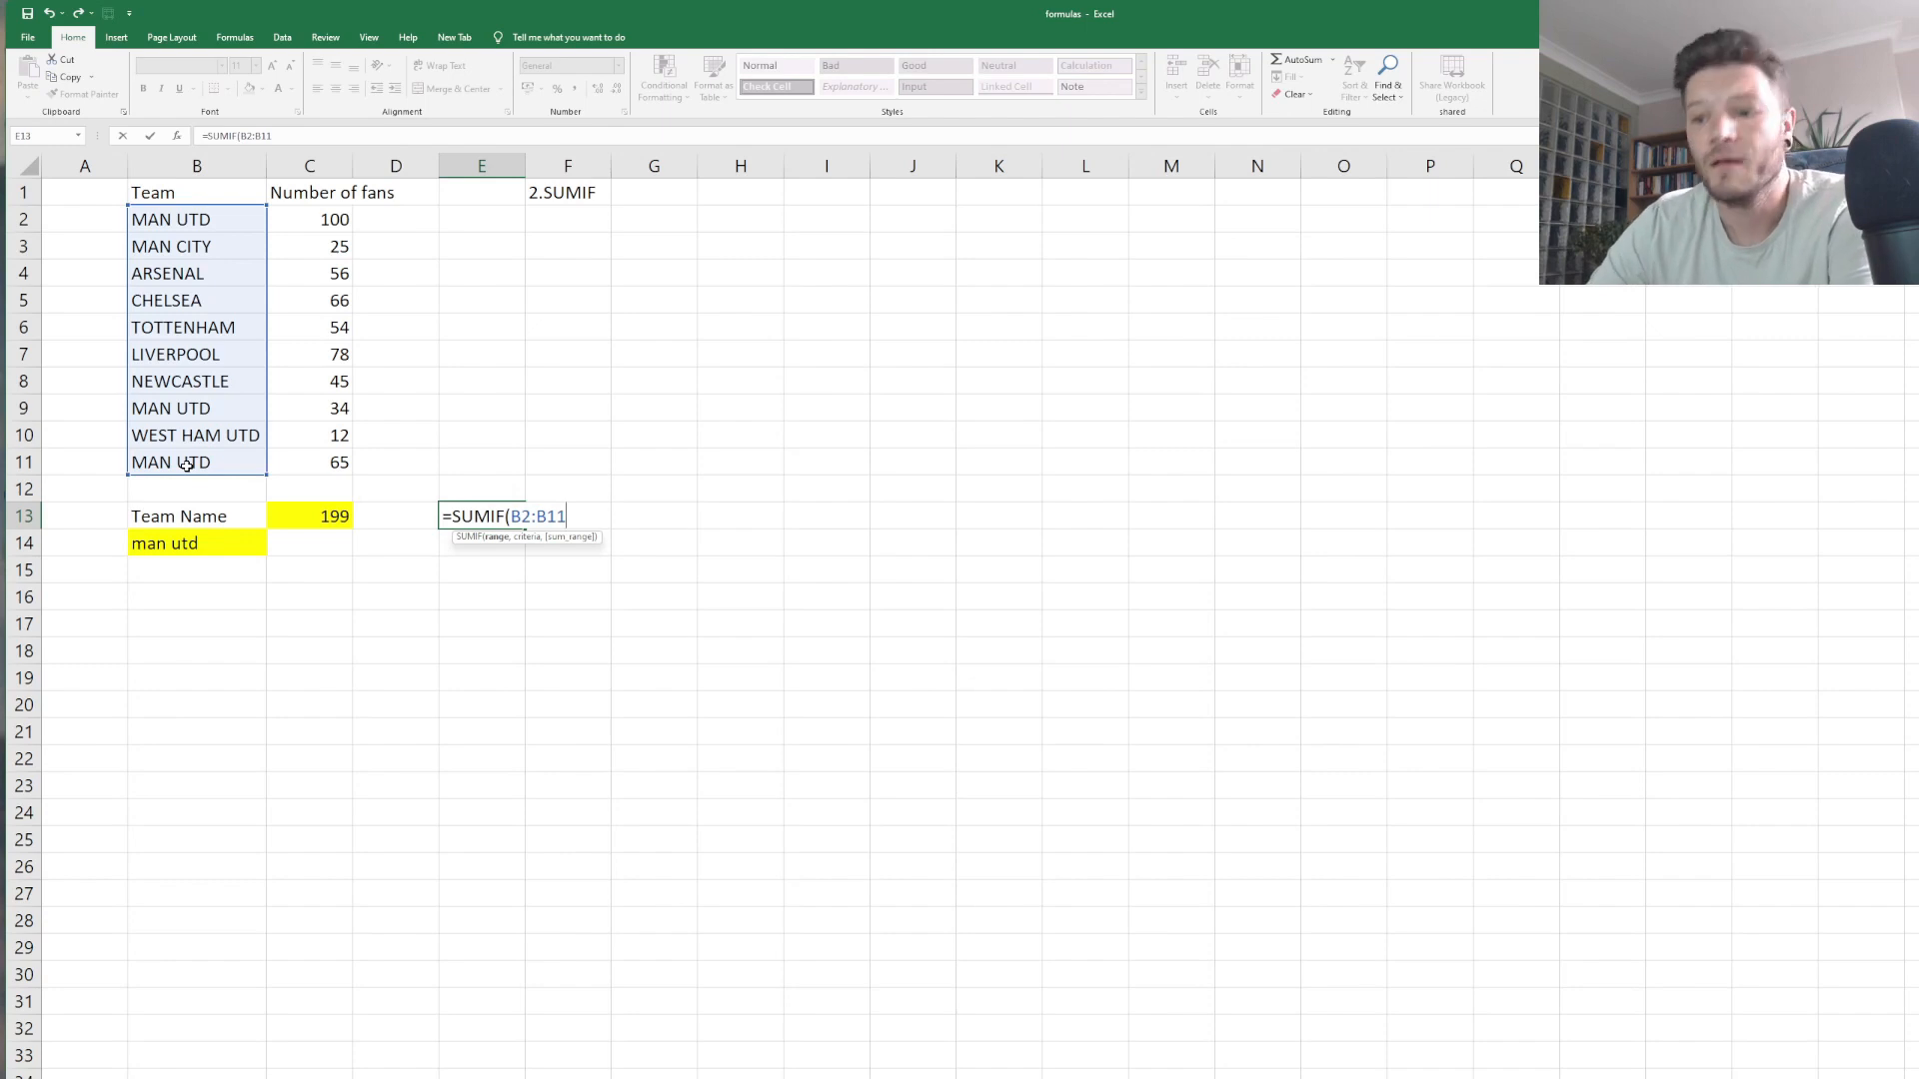
{"action": "type", "text": ","}
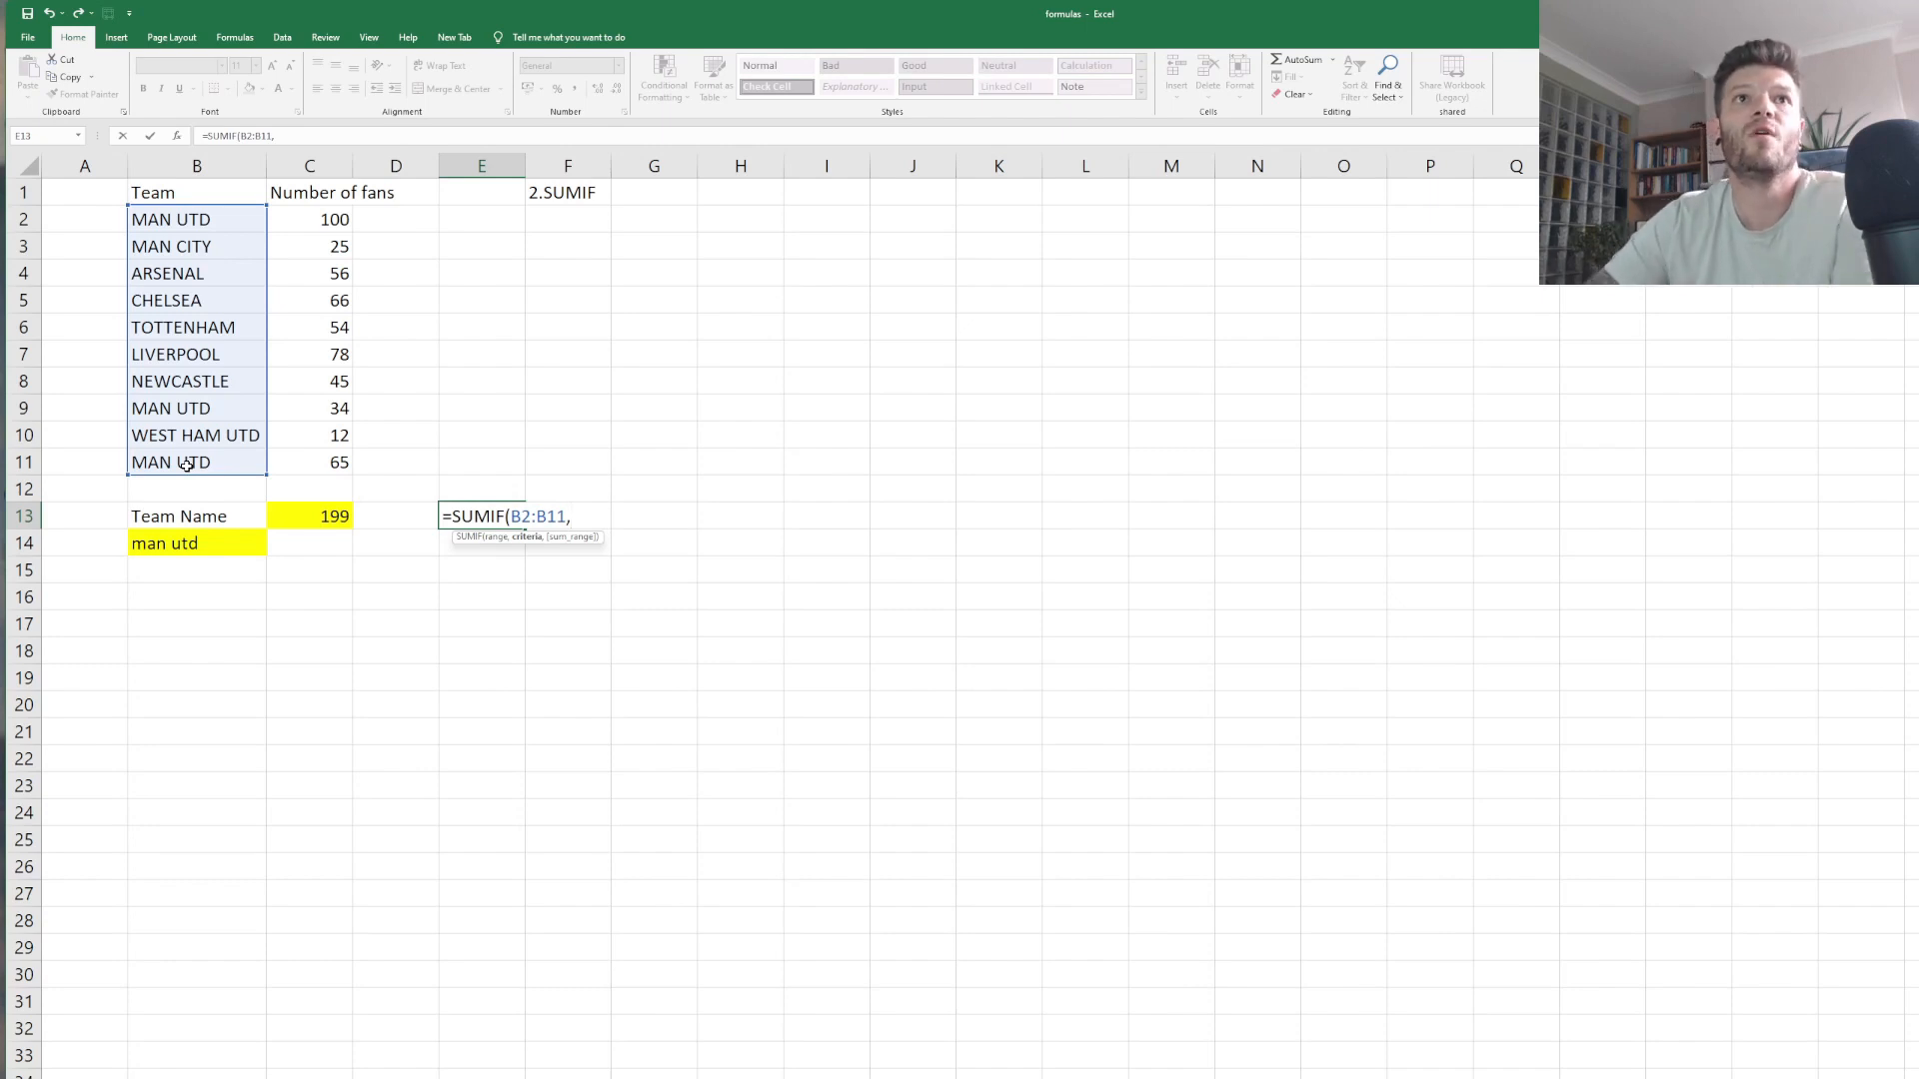
{"action": "left_click", "coordinate": [456, 548]}
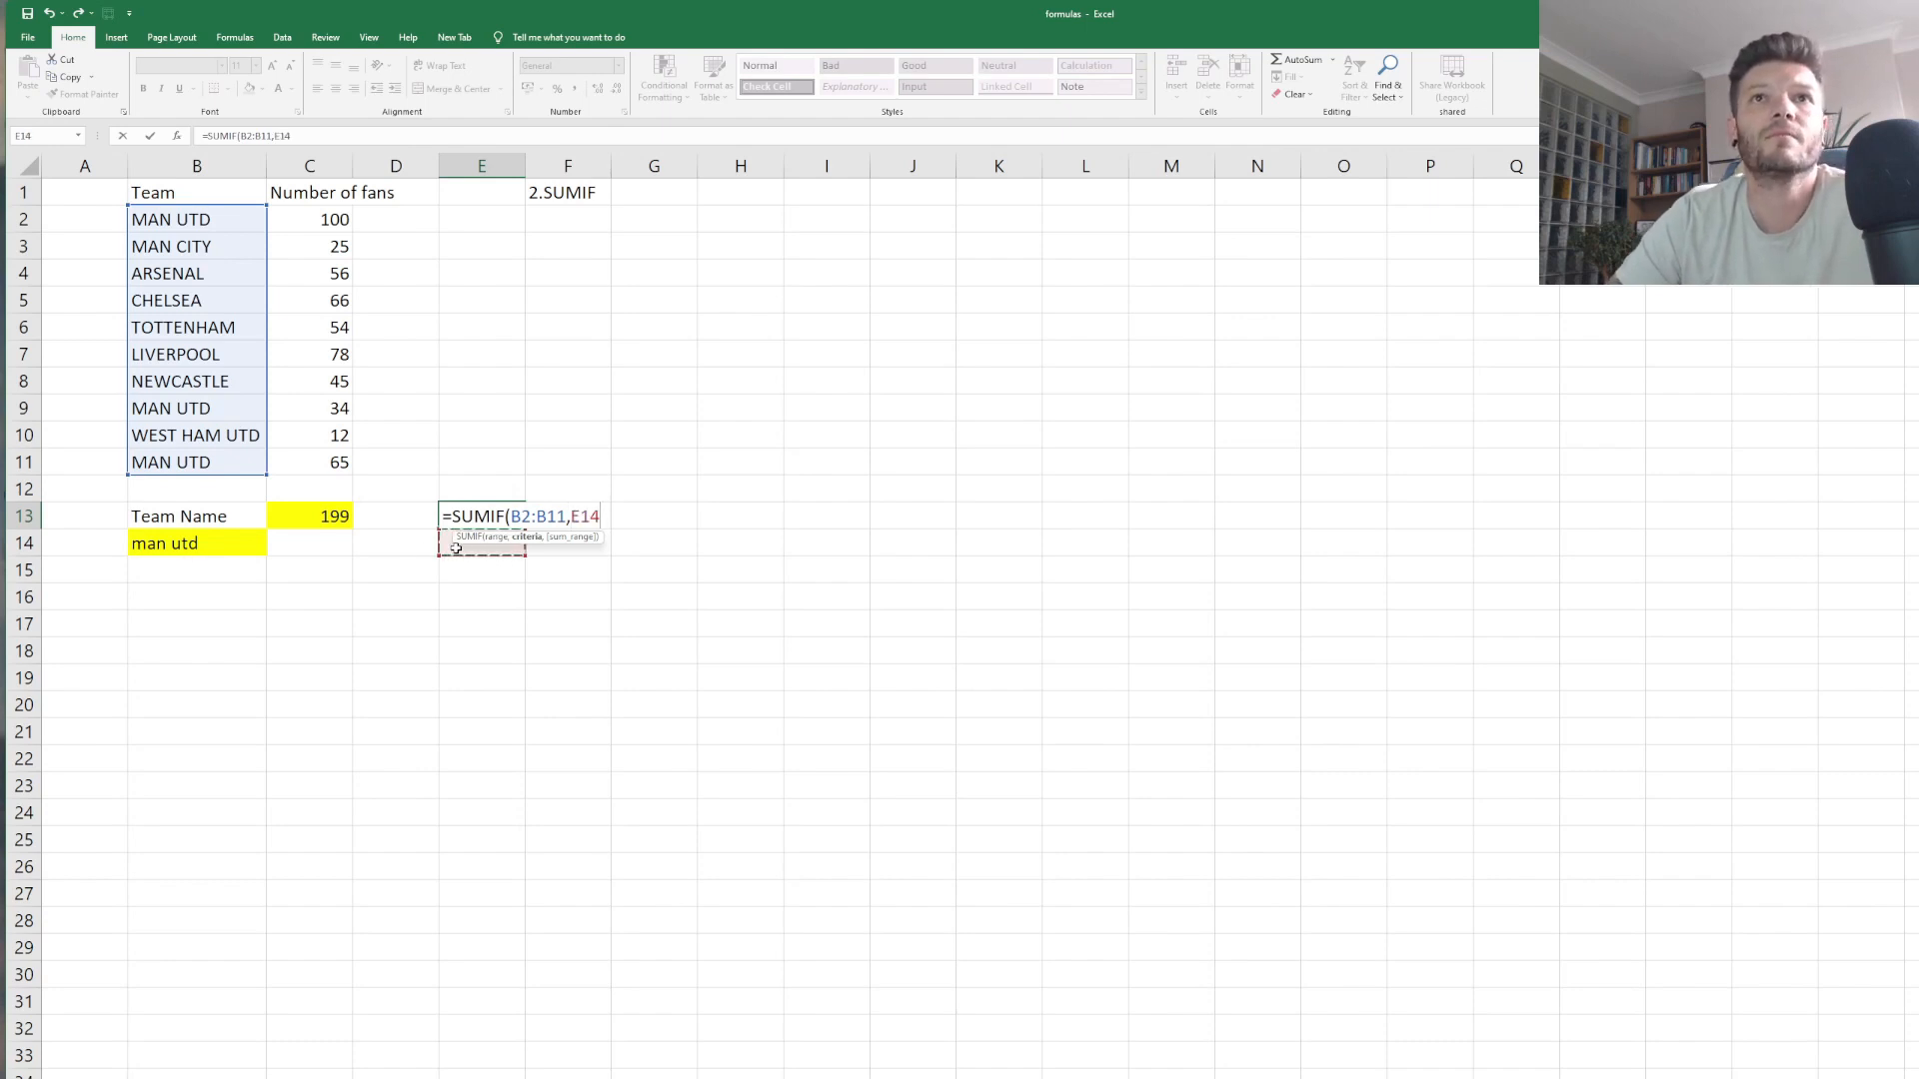
{"action": "type", "text": ","}
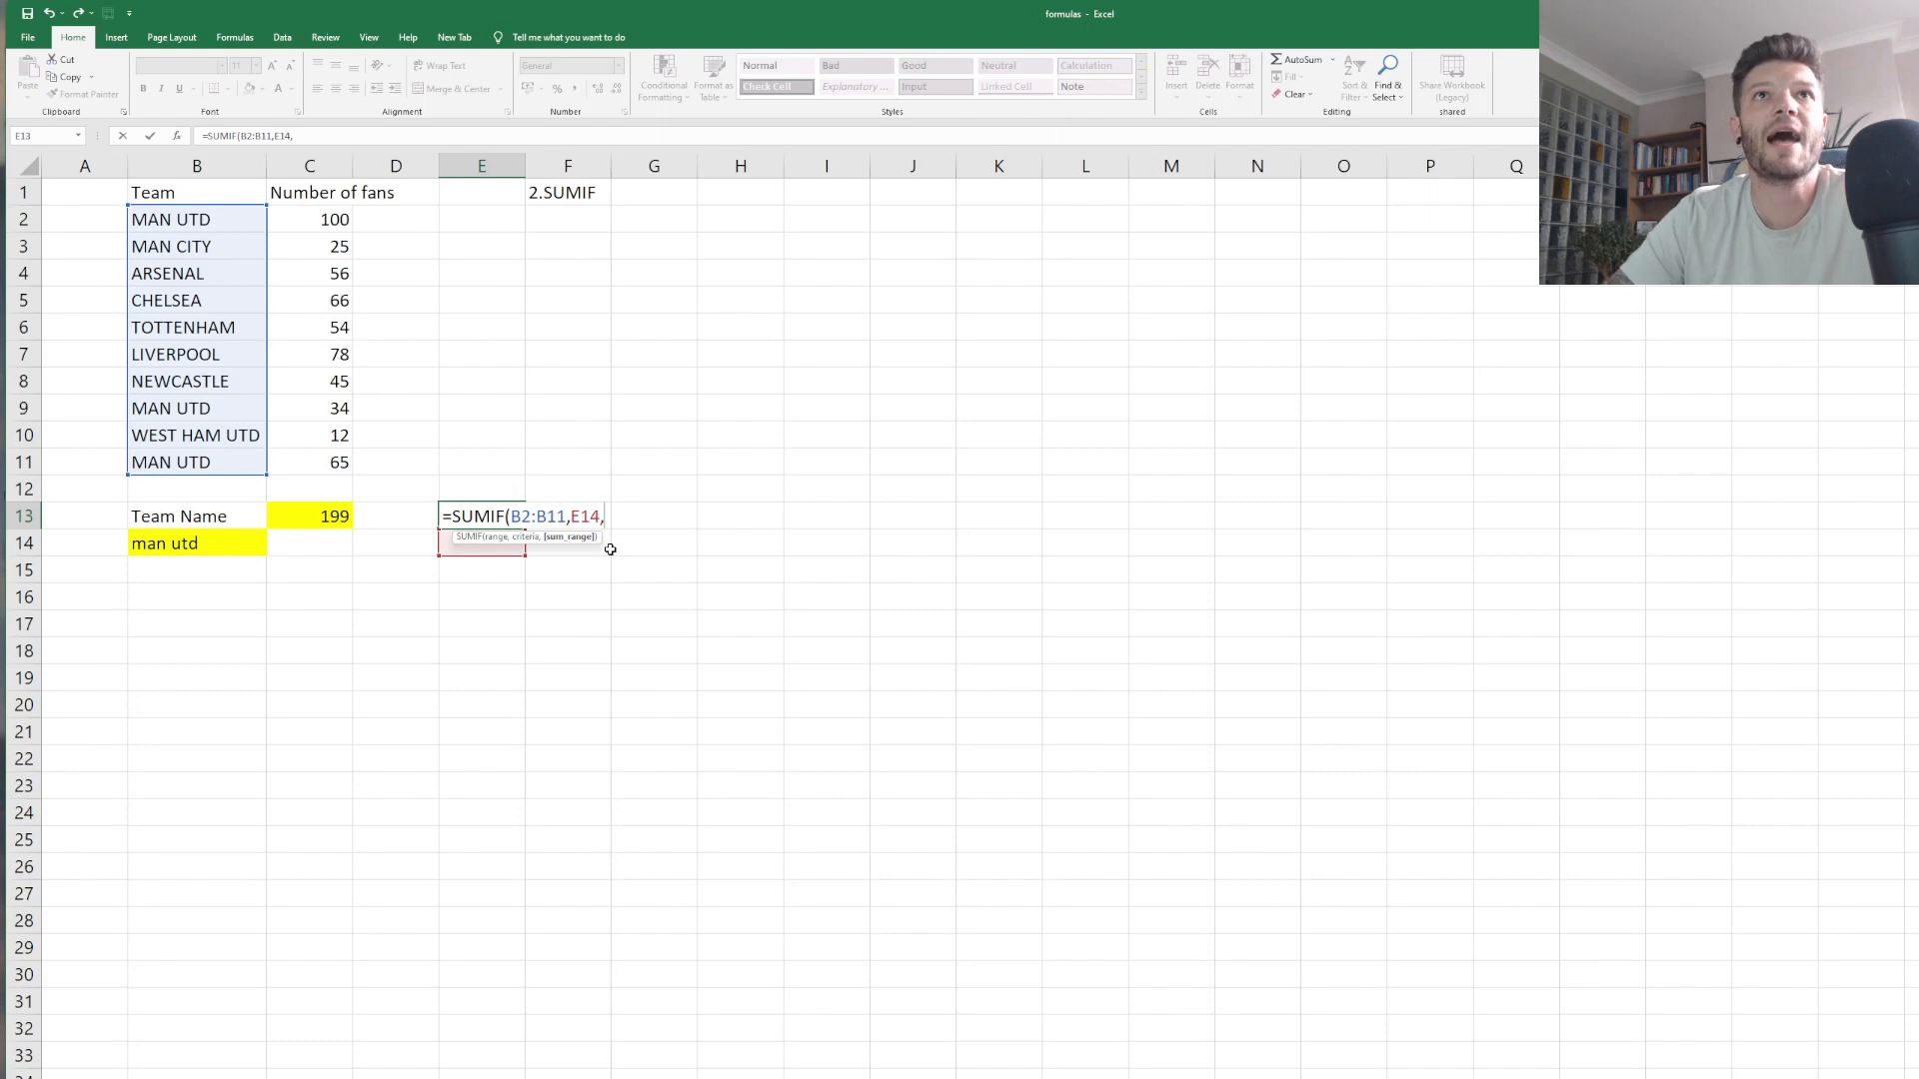
{"action": "left_click", "coordinate": [338, 221]}
{"action": "left_click_drag", "start_coordinate": [350, 228], "coordinate": [380, 477]}
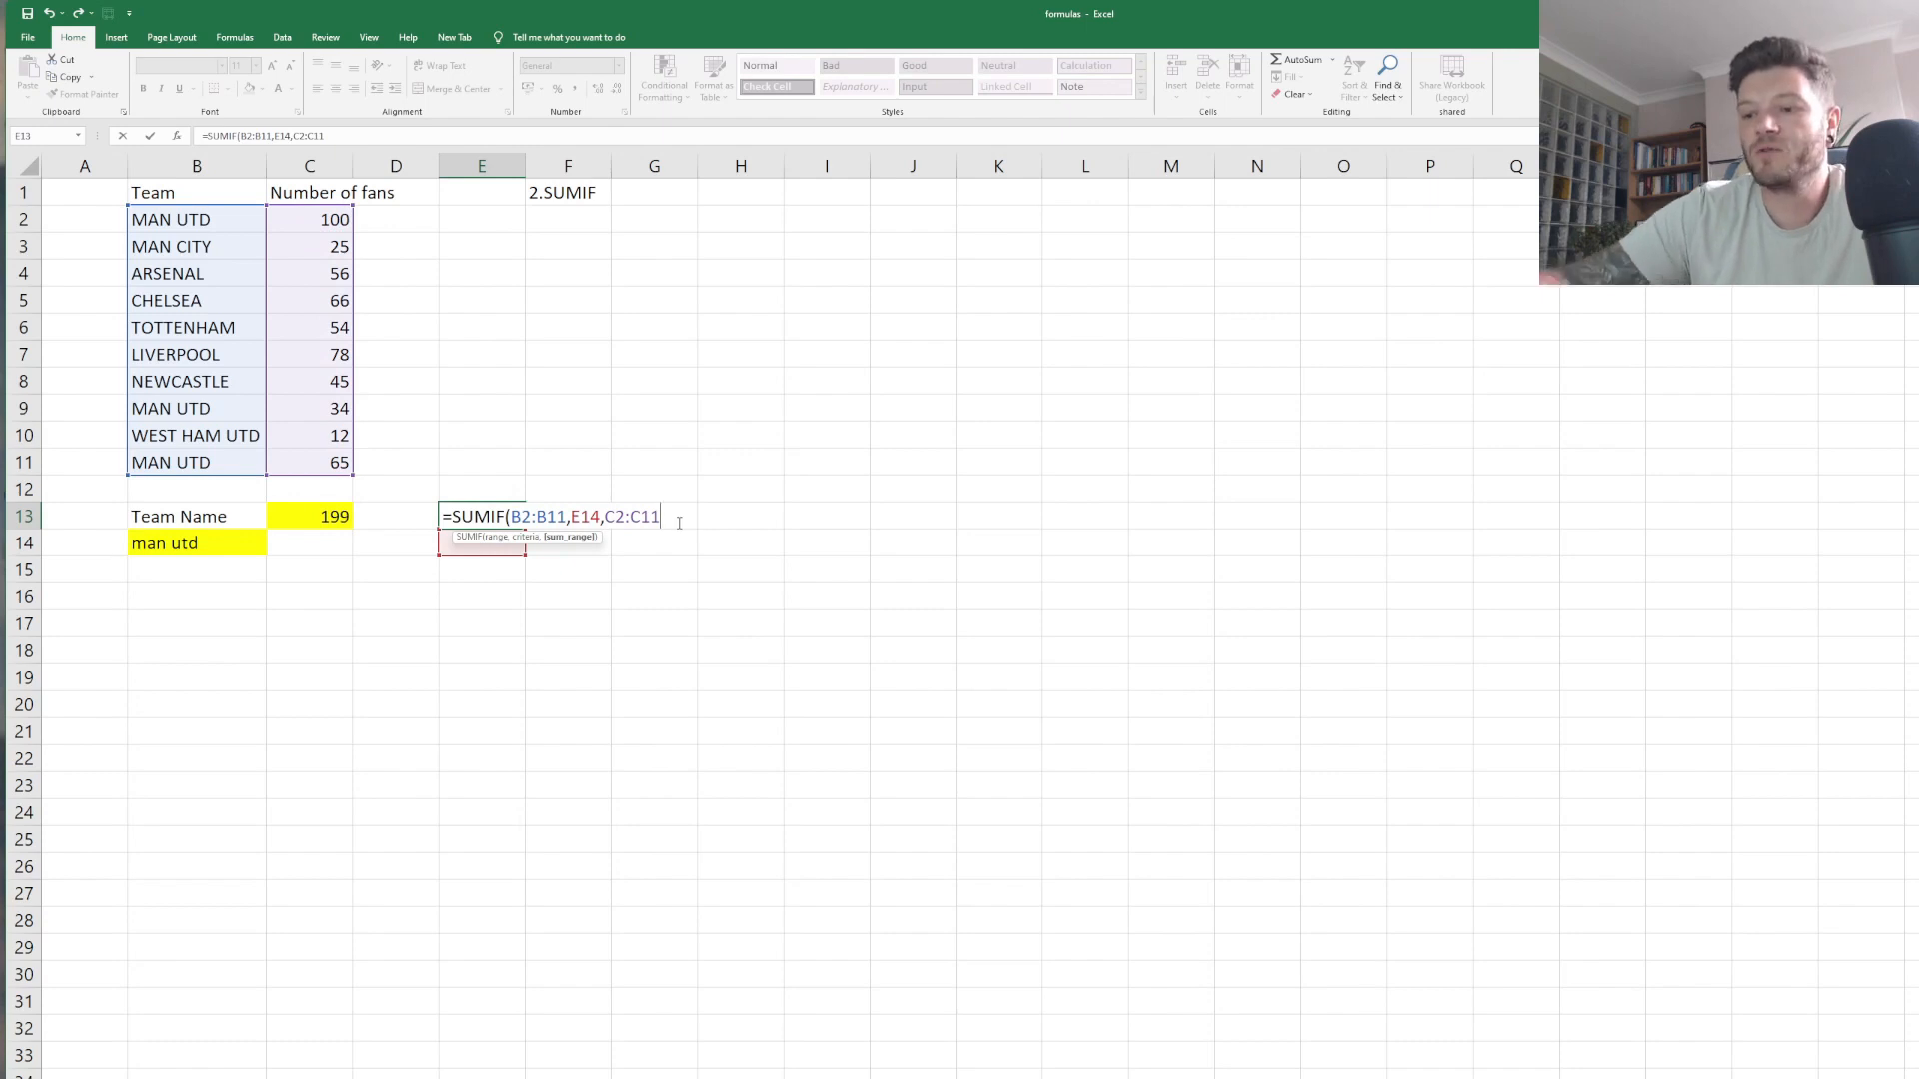
{"action": "type", "text": ")"}
{"action": "key", "text": "Return"}
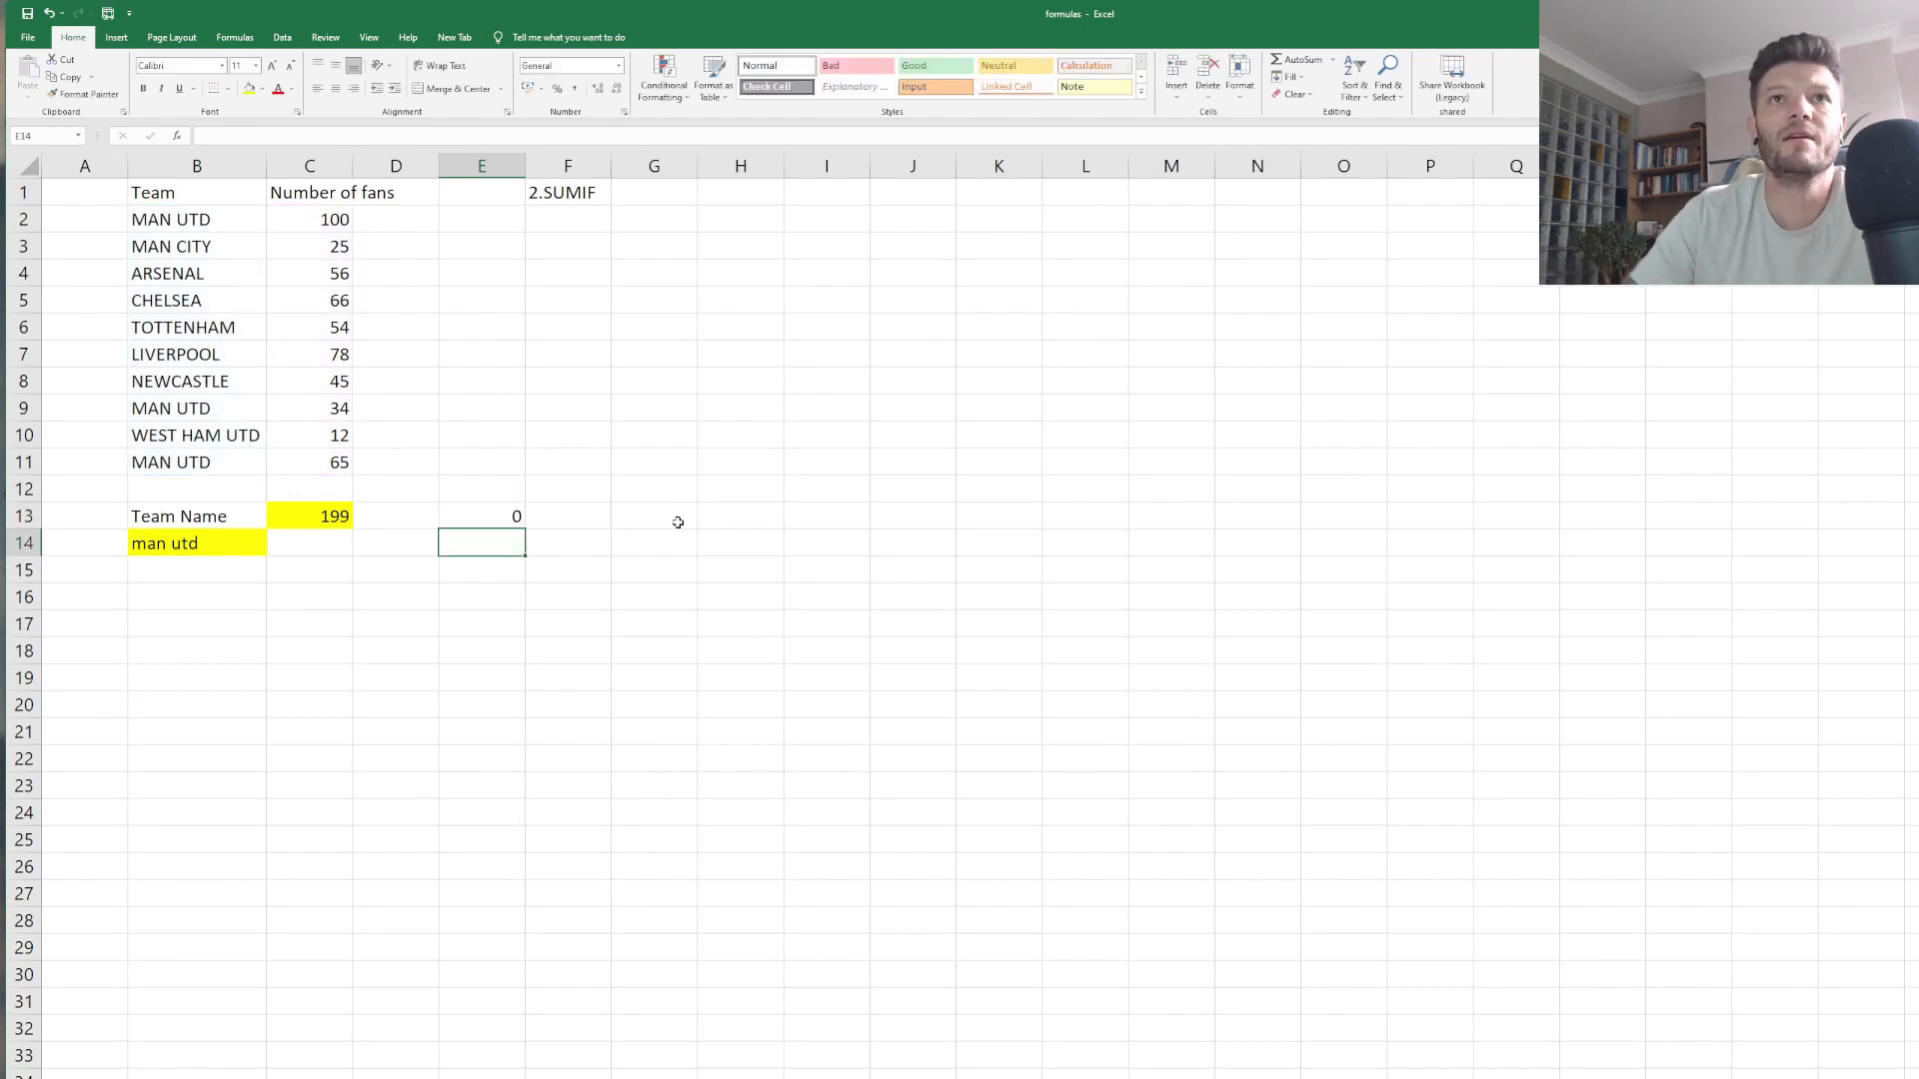
Enter MAN UTD in criteria cell E14 for the new SUMIF formula.
{"action": "left_click", "coordinate": [502, 511]}
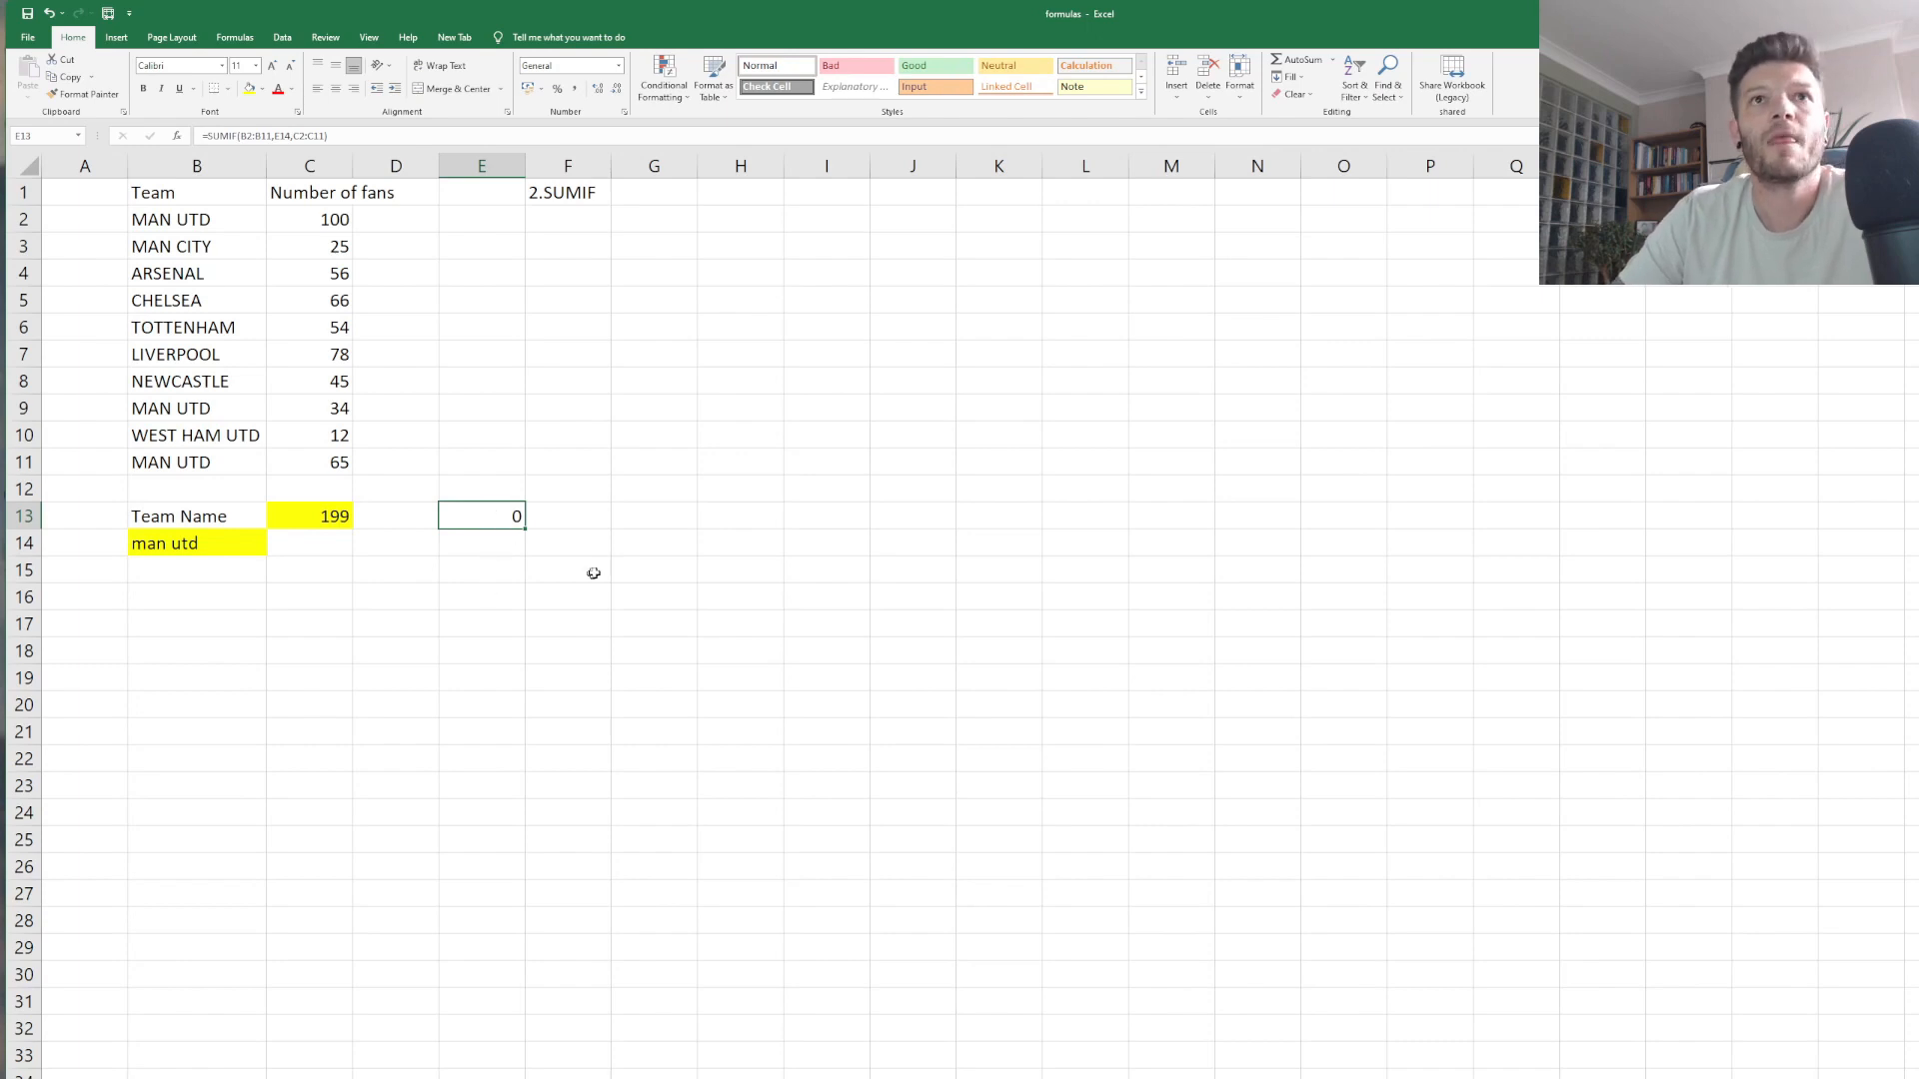
{"action": "left_click", "coordinate": [496, 543]}
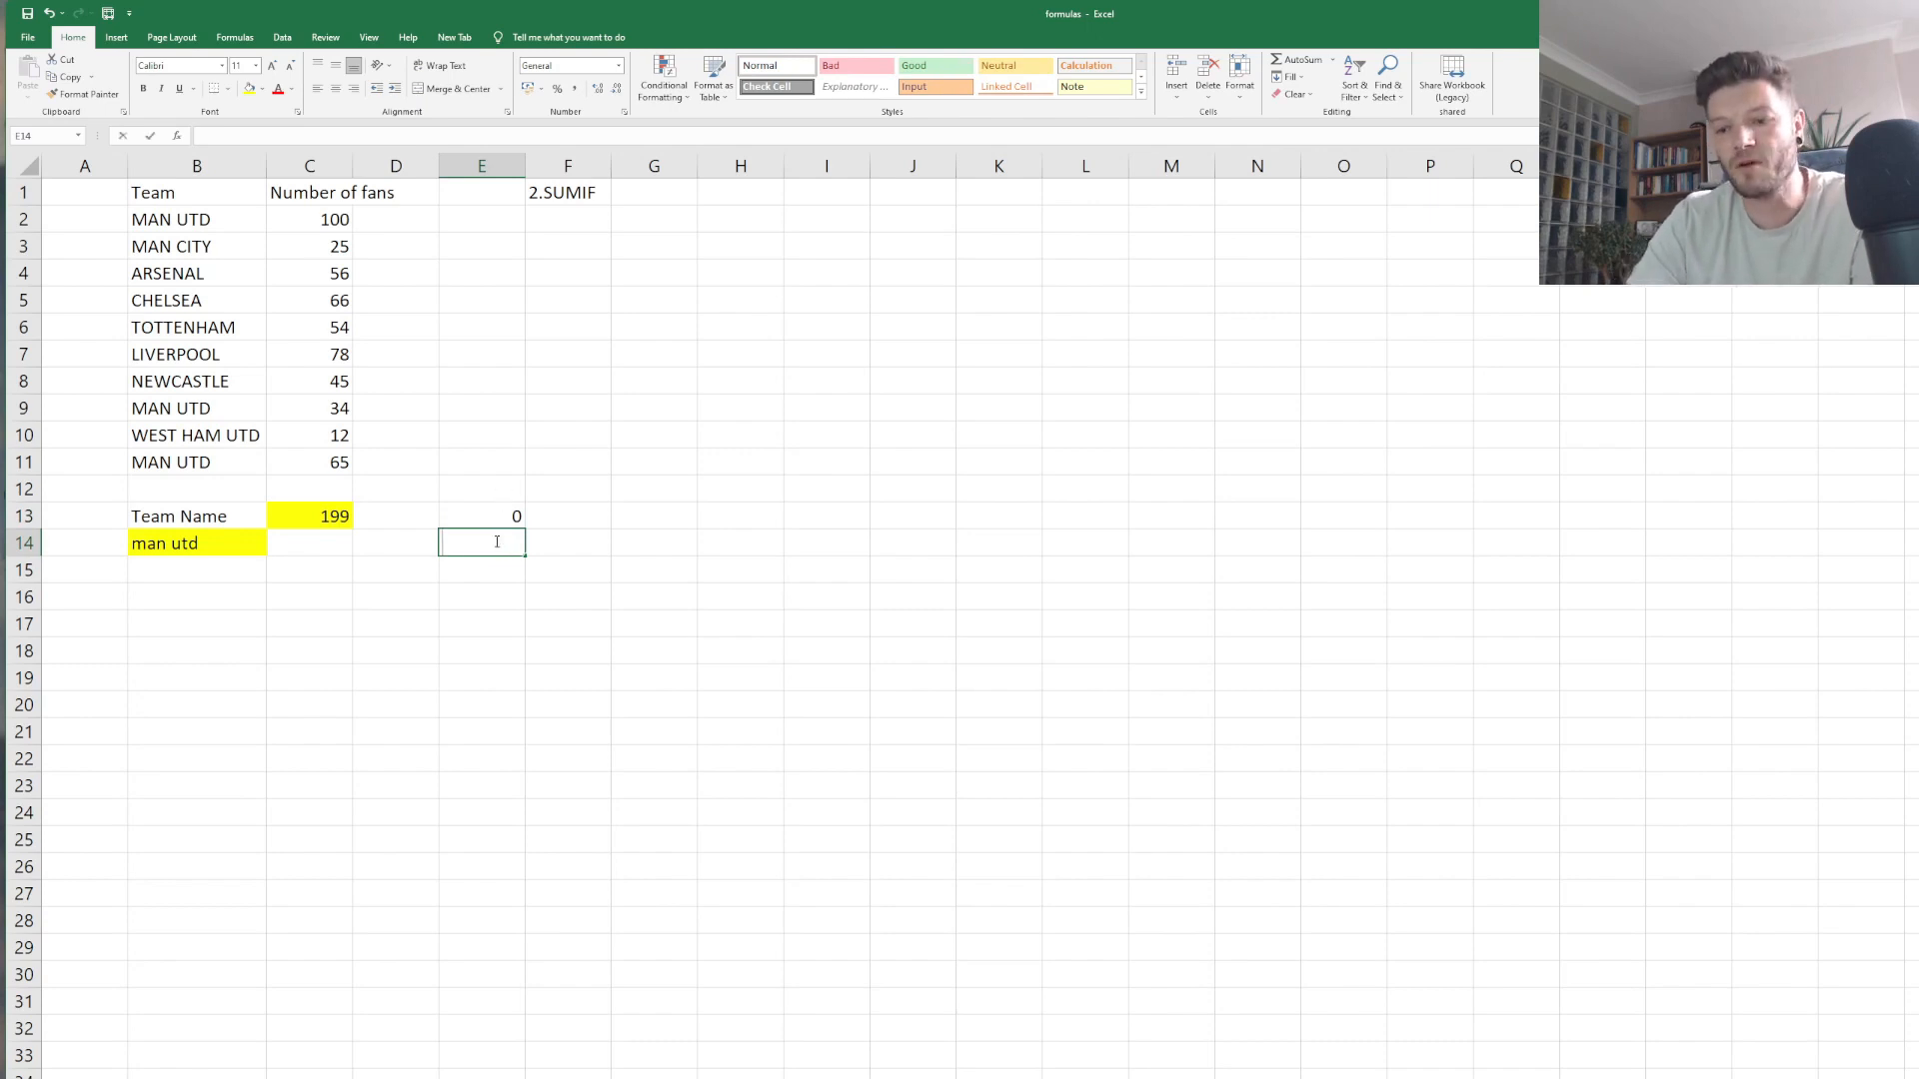
{"action": "type", "text": "MAN UTD"}
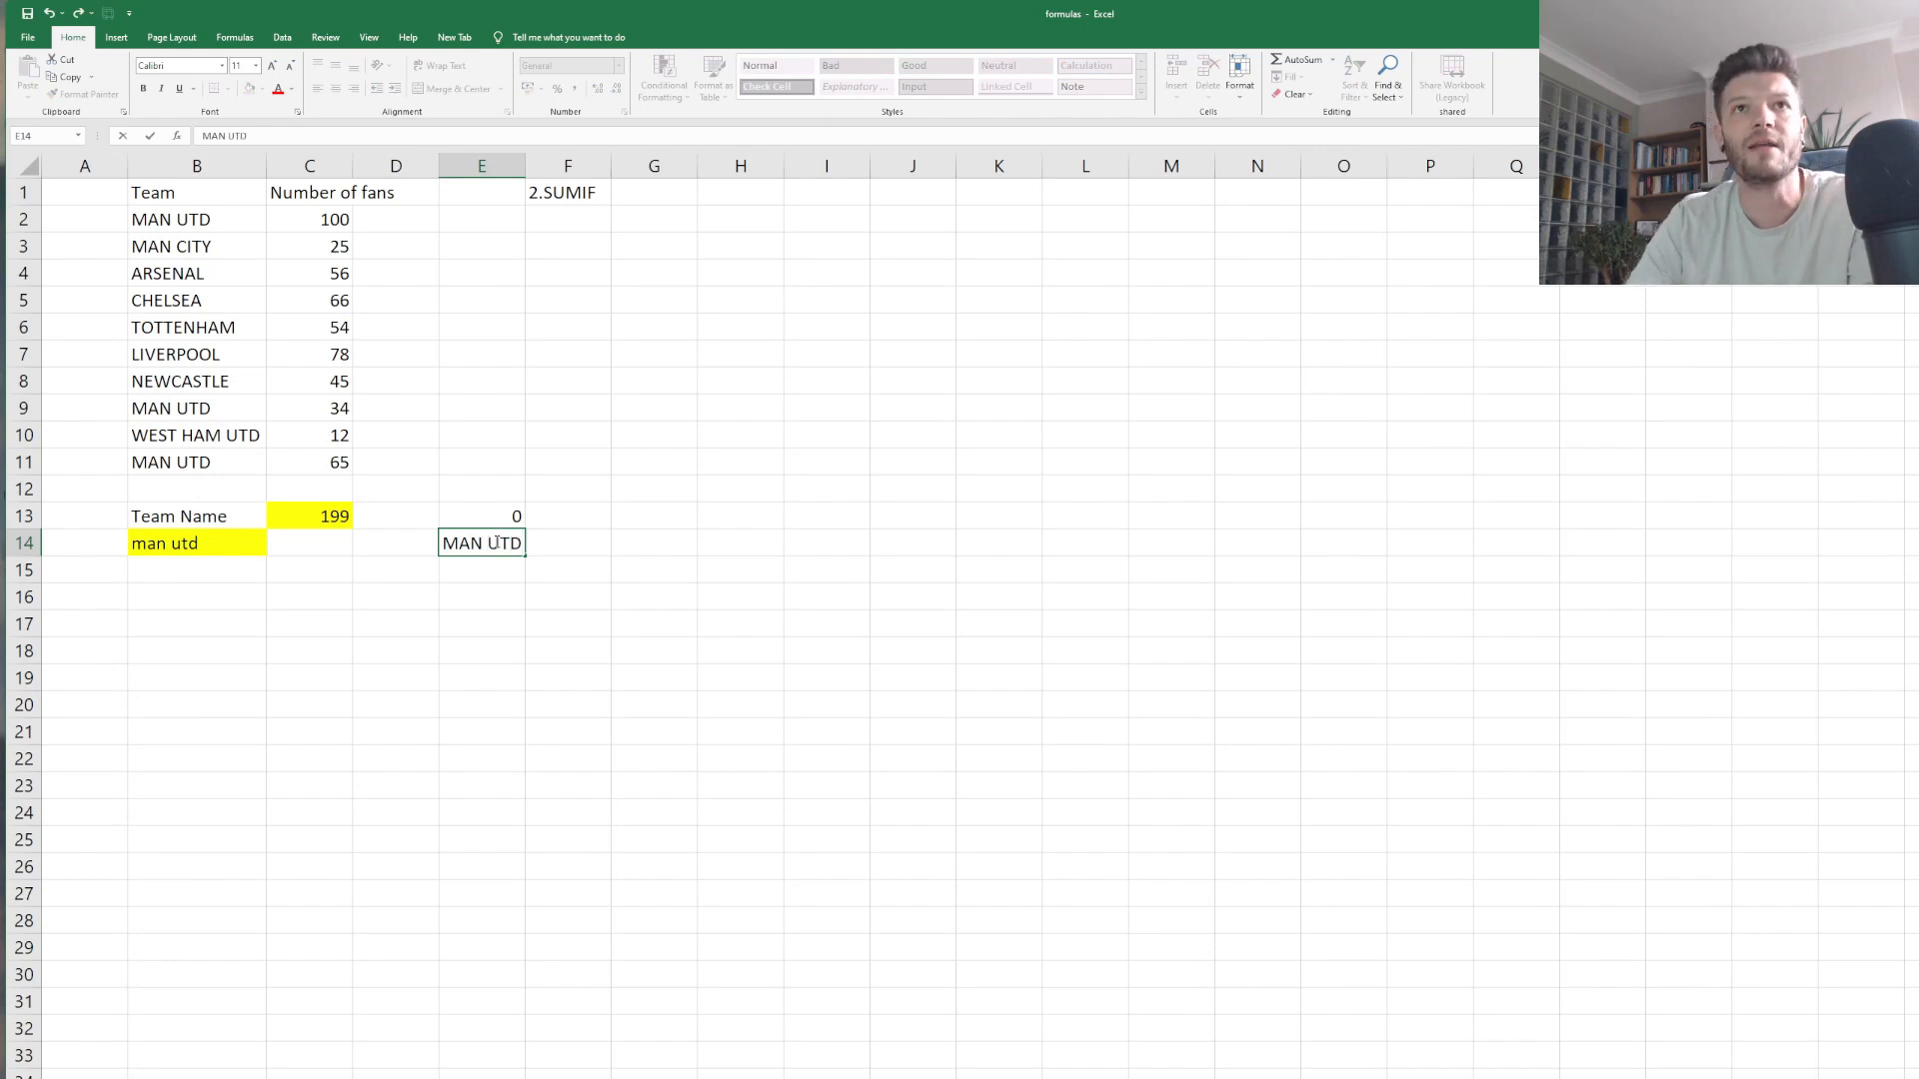
{"action": "key", "text": "Return"}
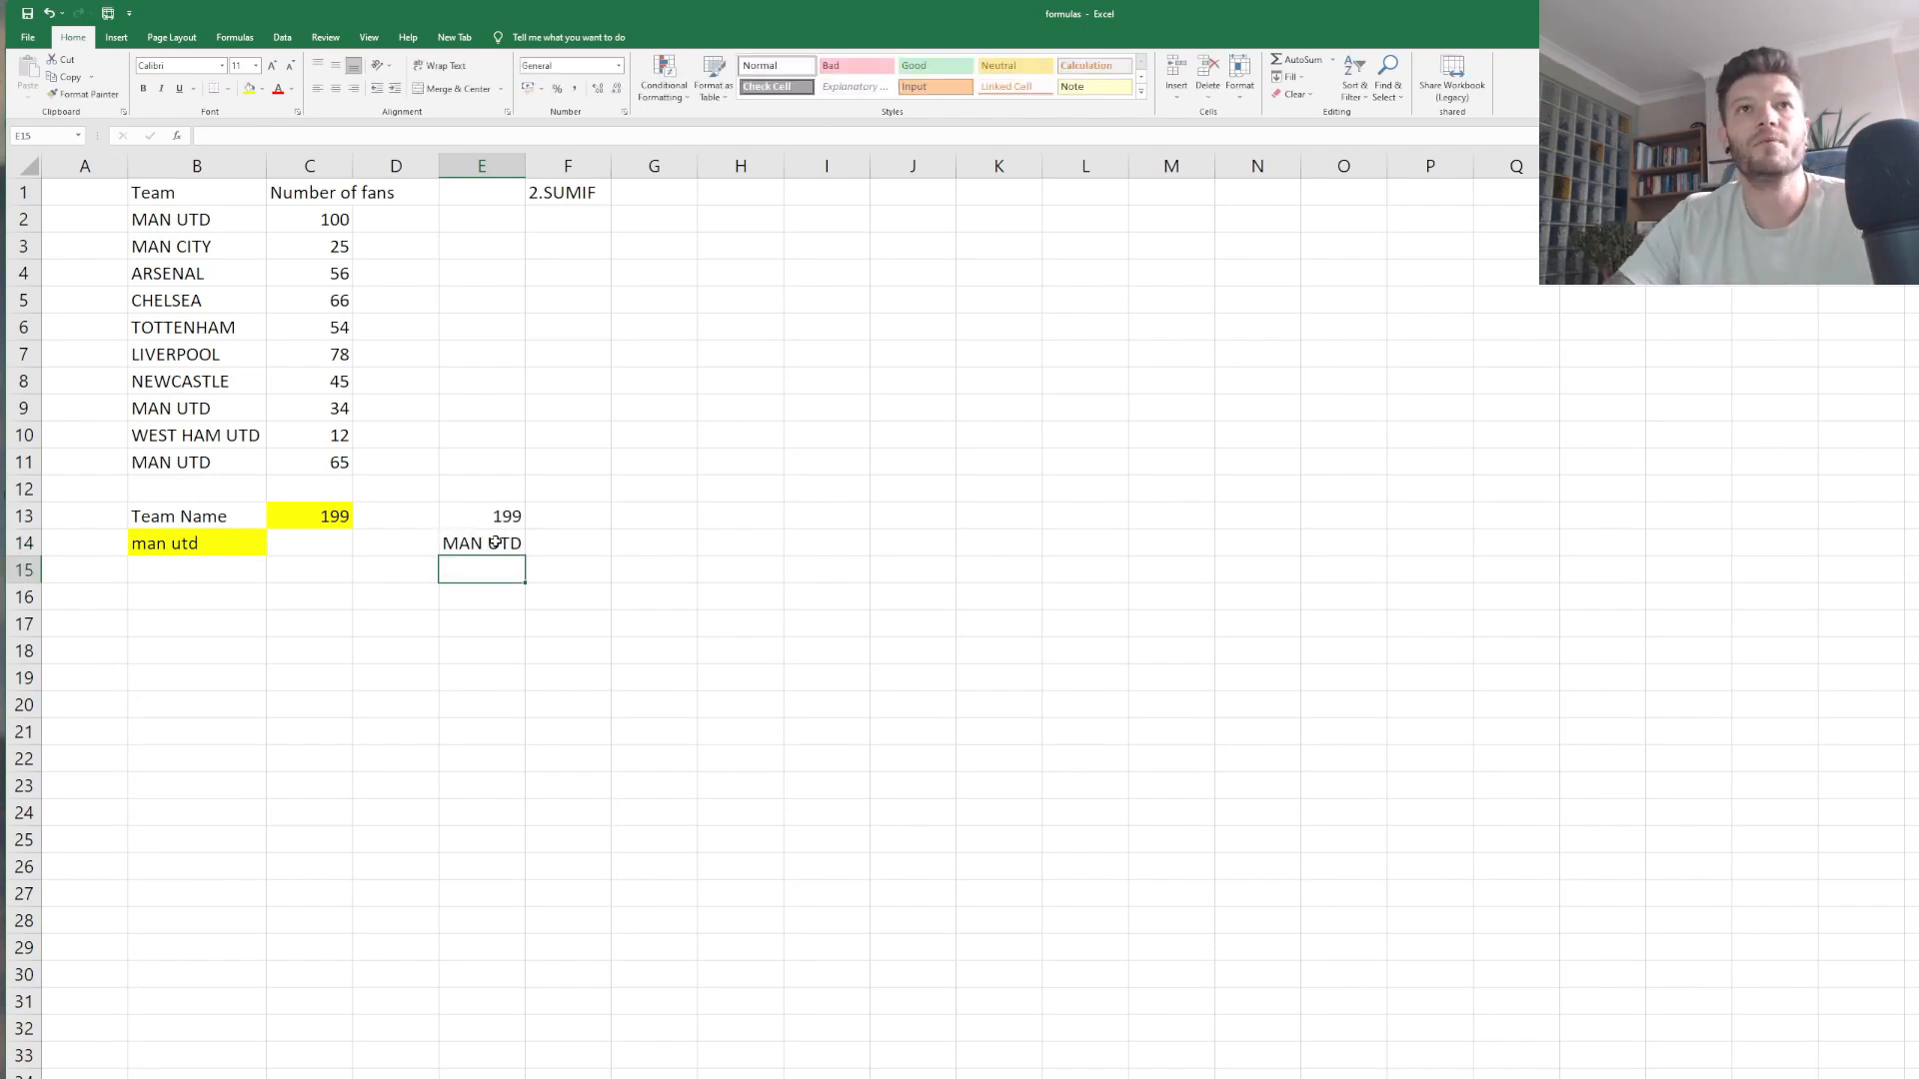
Change the SUMIF criteria in cell E14 to CHELSEA.
{"action": "key", "text": "Down"}
{"action": "key", "text": "Down"}
{"action": "key", "text": "Down"}
{"action": "left_click", "coordinate": [501, 541]}
{"action": "type", "text": "CHELSEA"}
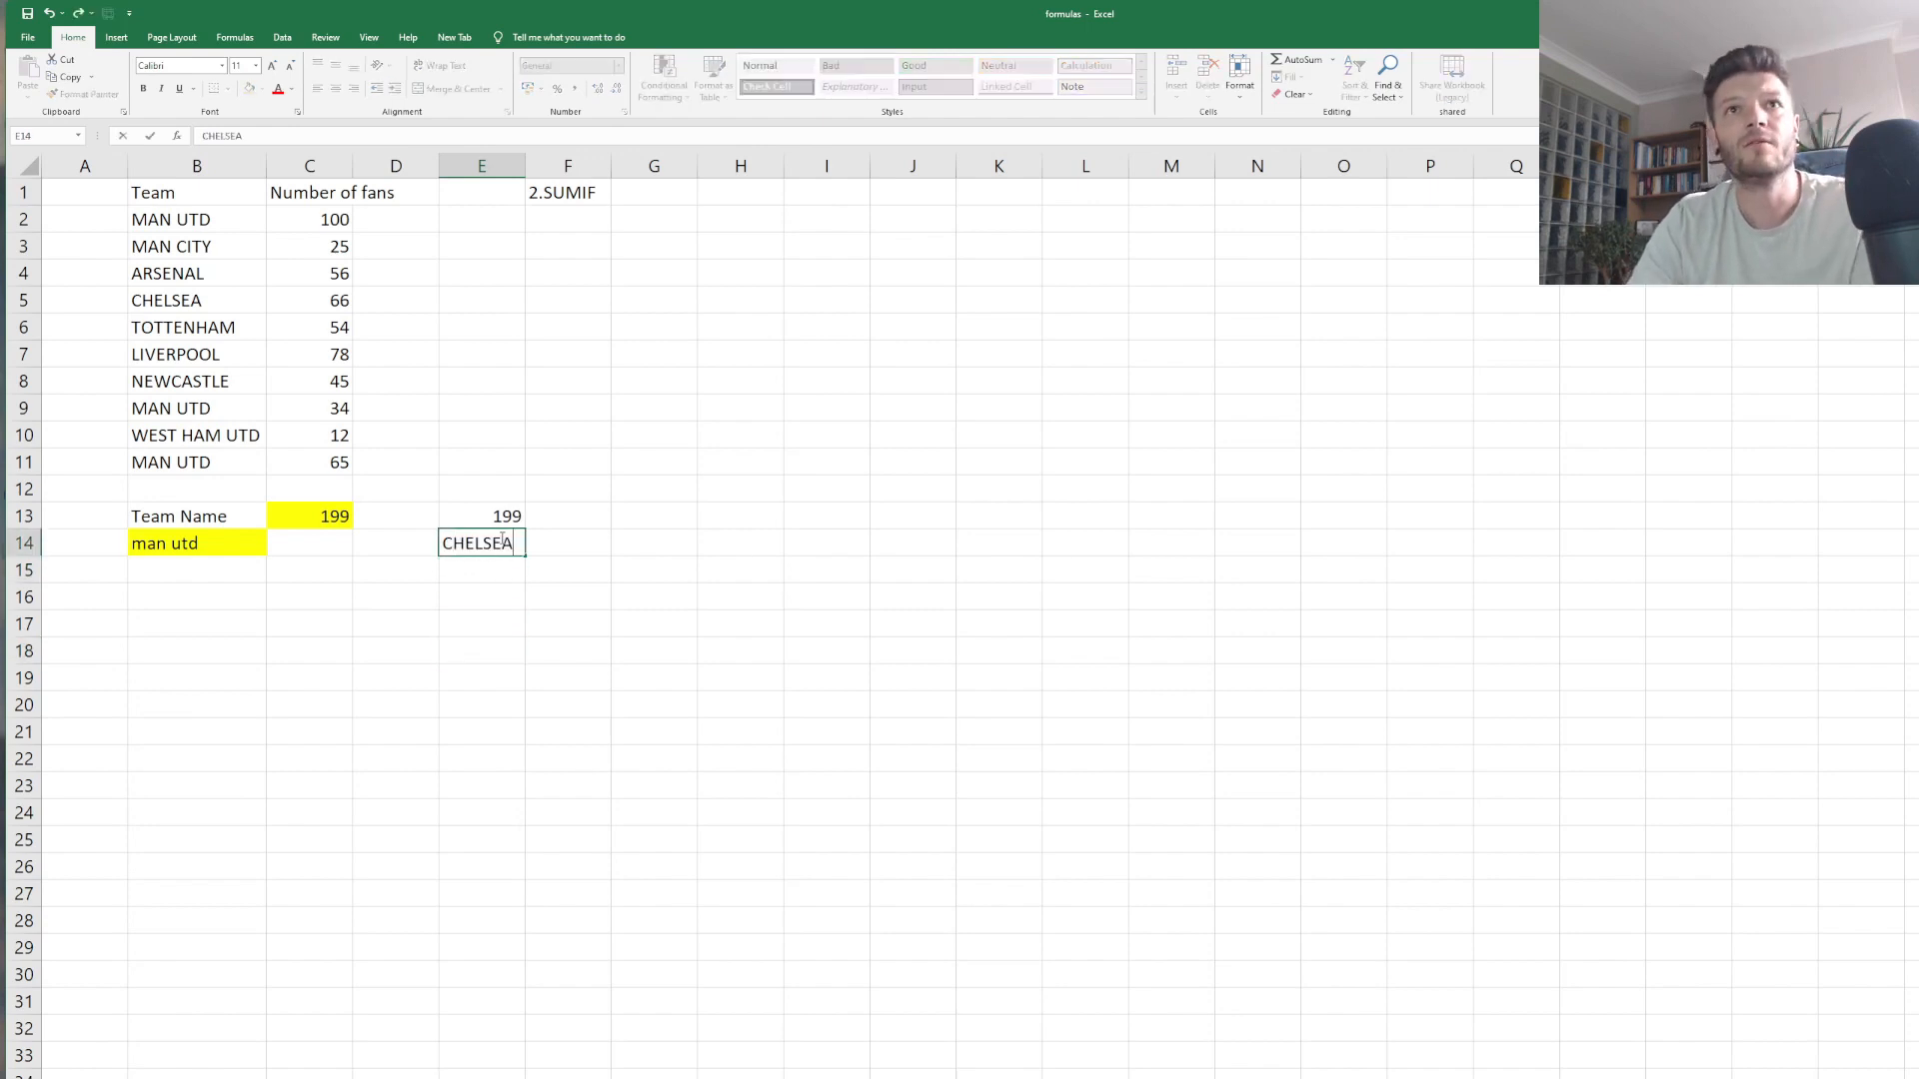
{"action": "key", "text": "Return"}
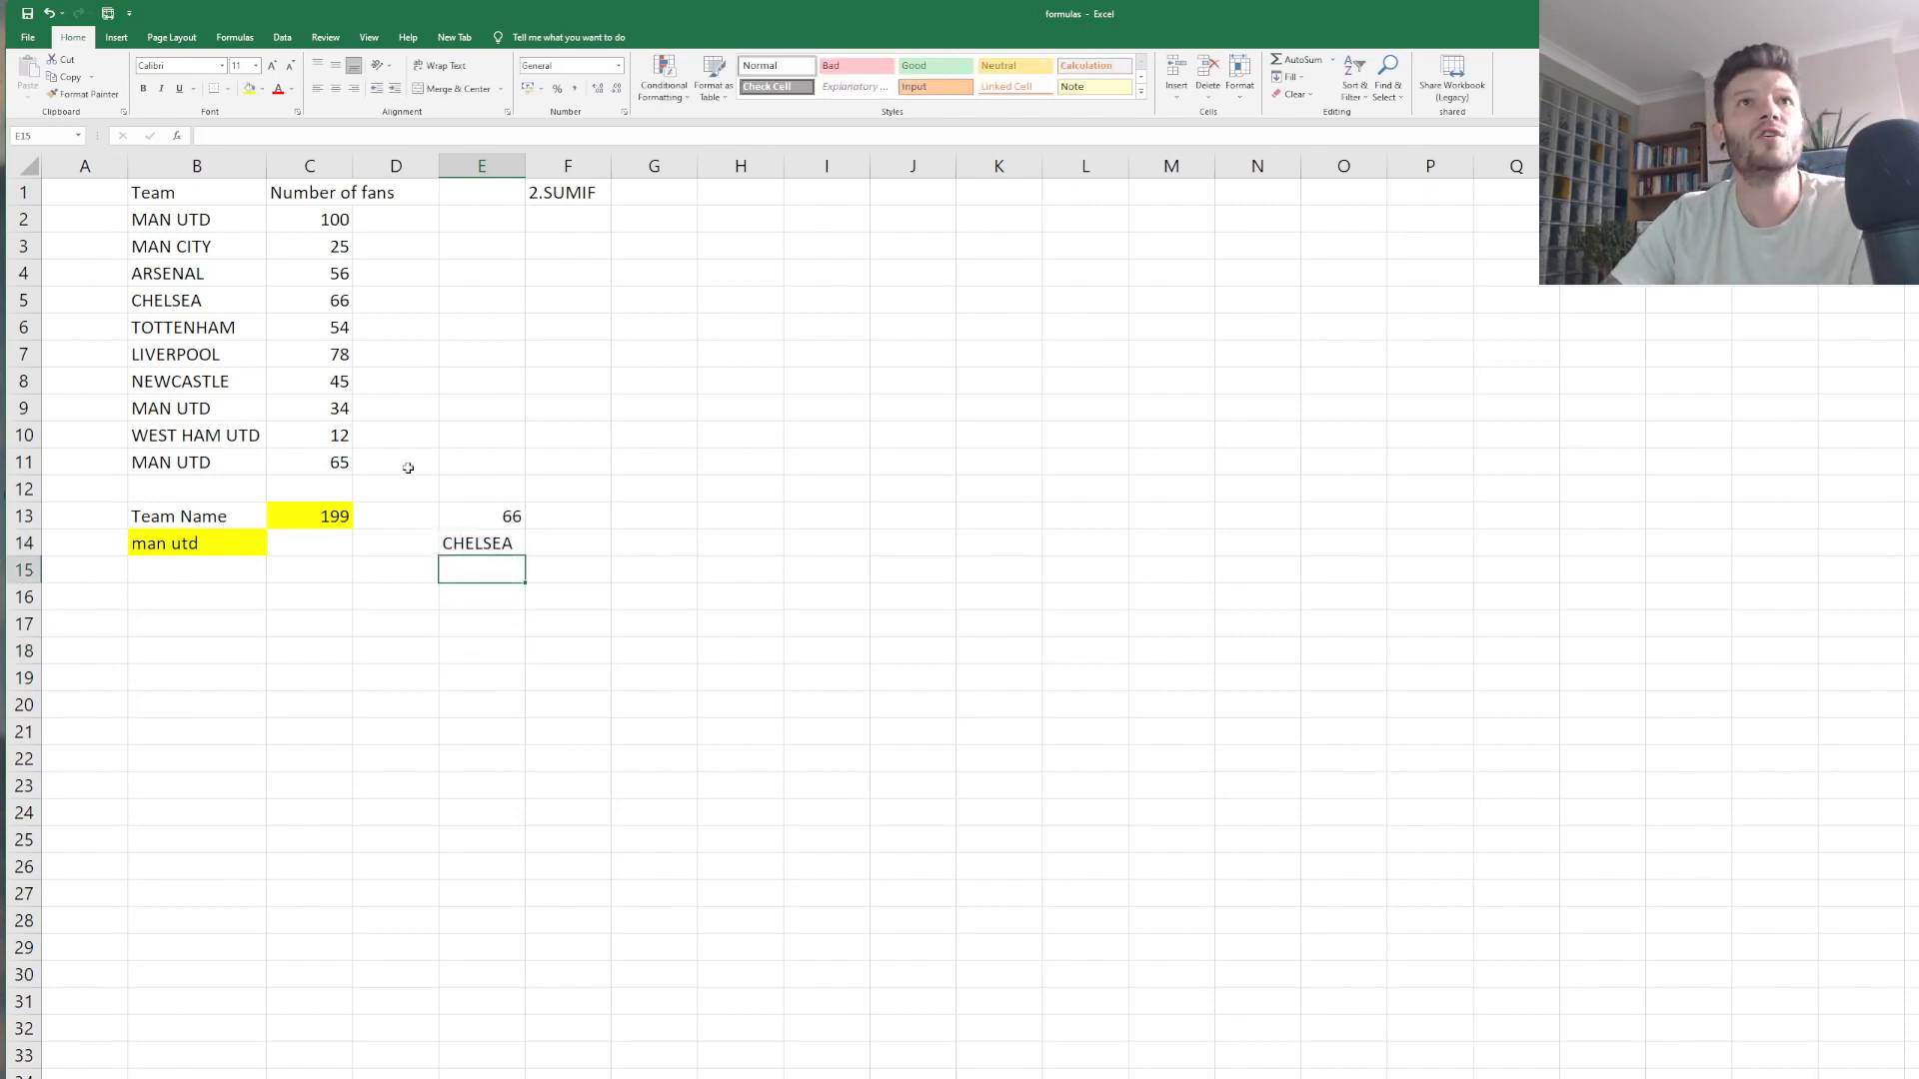
Check the Chelsea row in the table and change the criteria in cell E14 to LIVERPOOL.
{"action": "left_click", "coordinate": [202, 300]}
{"action": "left_click", "coordinate": [463, 633]}
{"action": "left_click", "coordinate": [486, 548]}
{"action": "type", "text": "LIVERPOOL"}
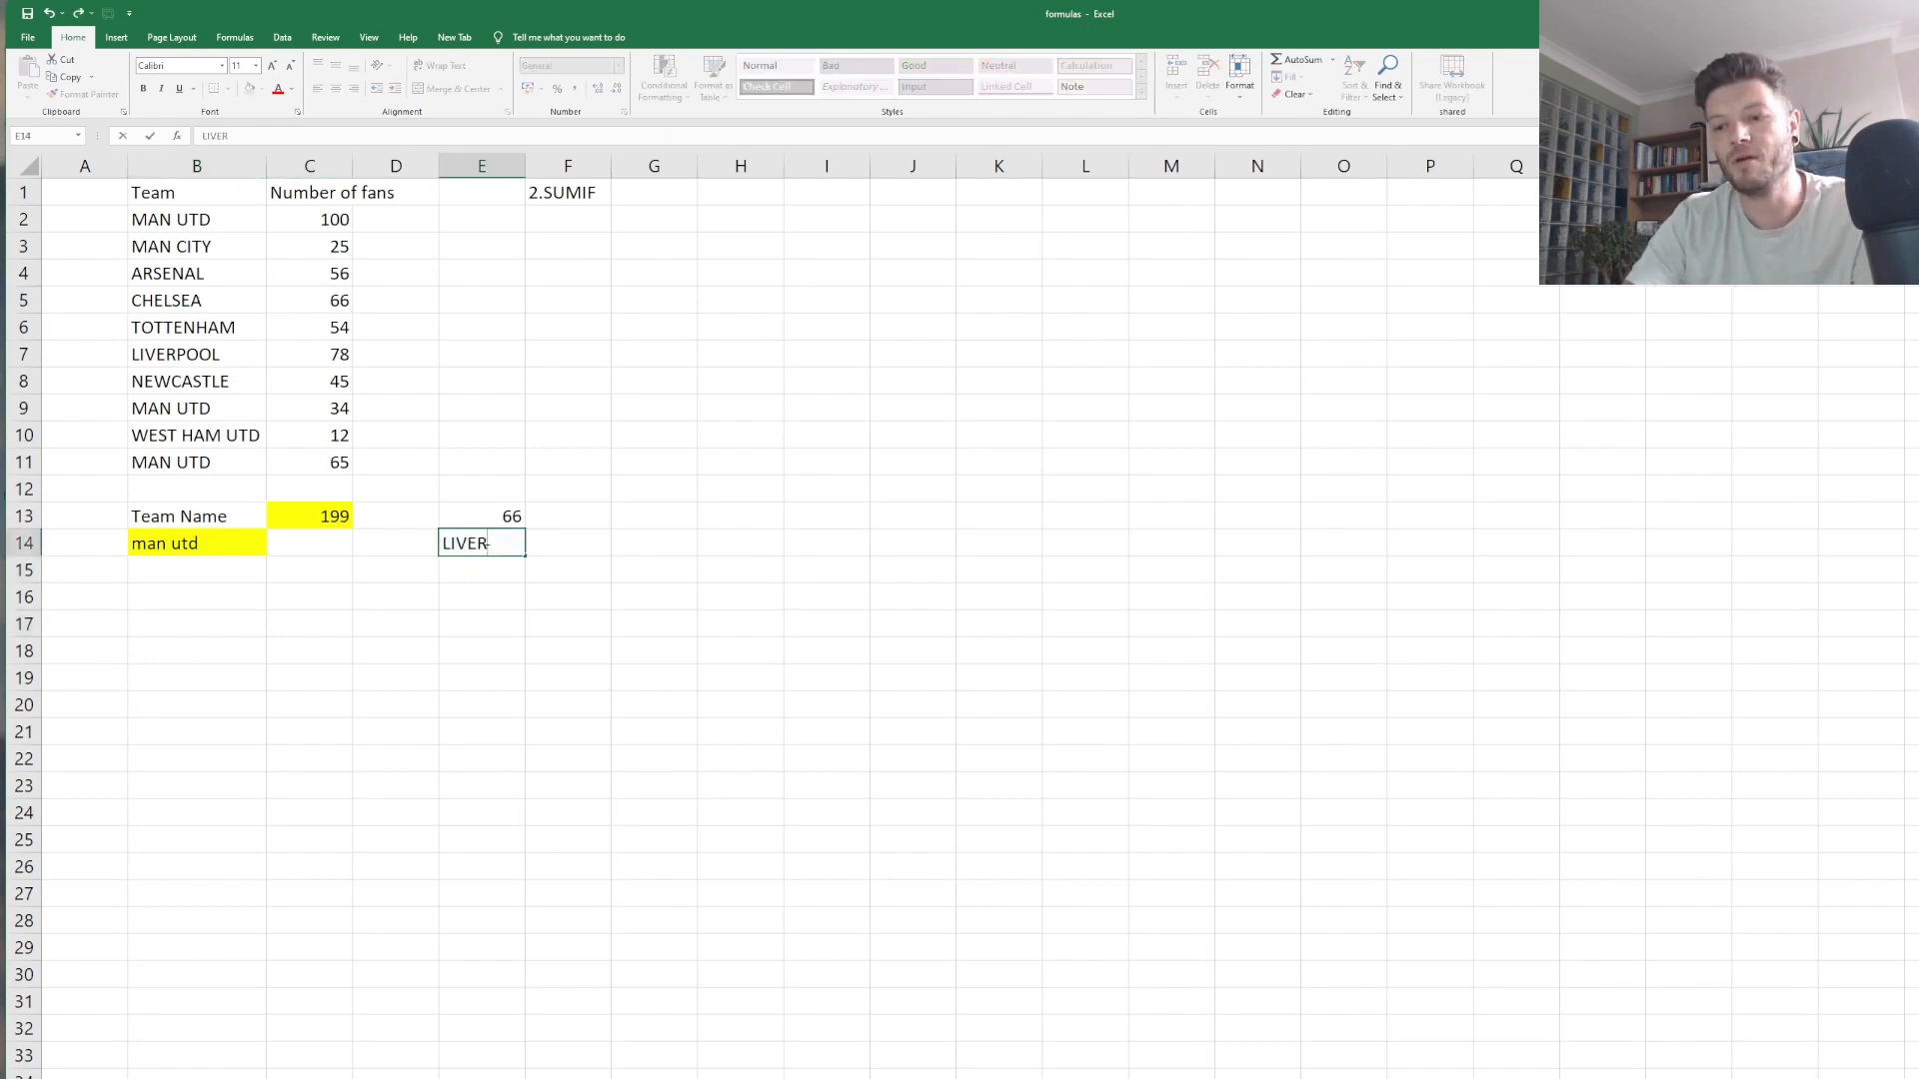
{"action": "key", "text": "Return"}
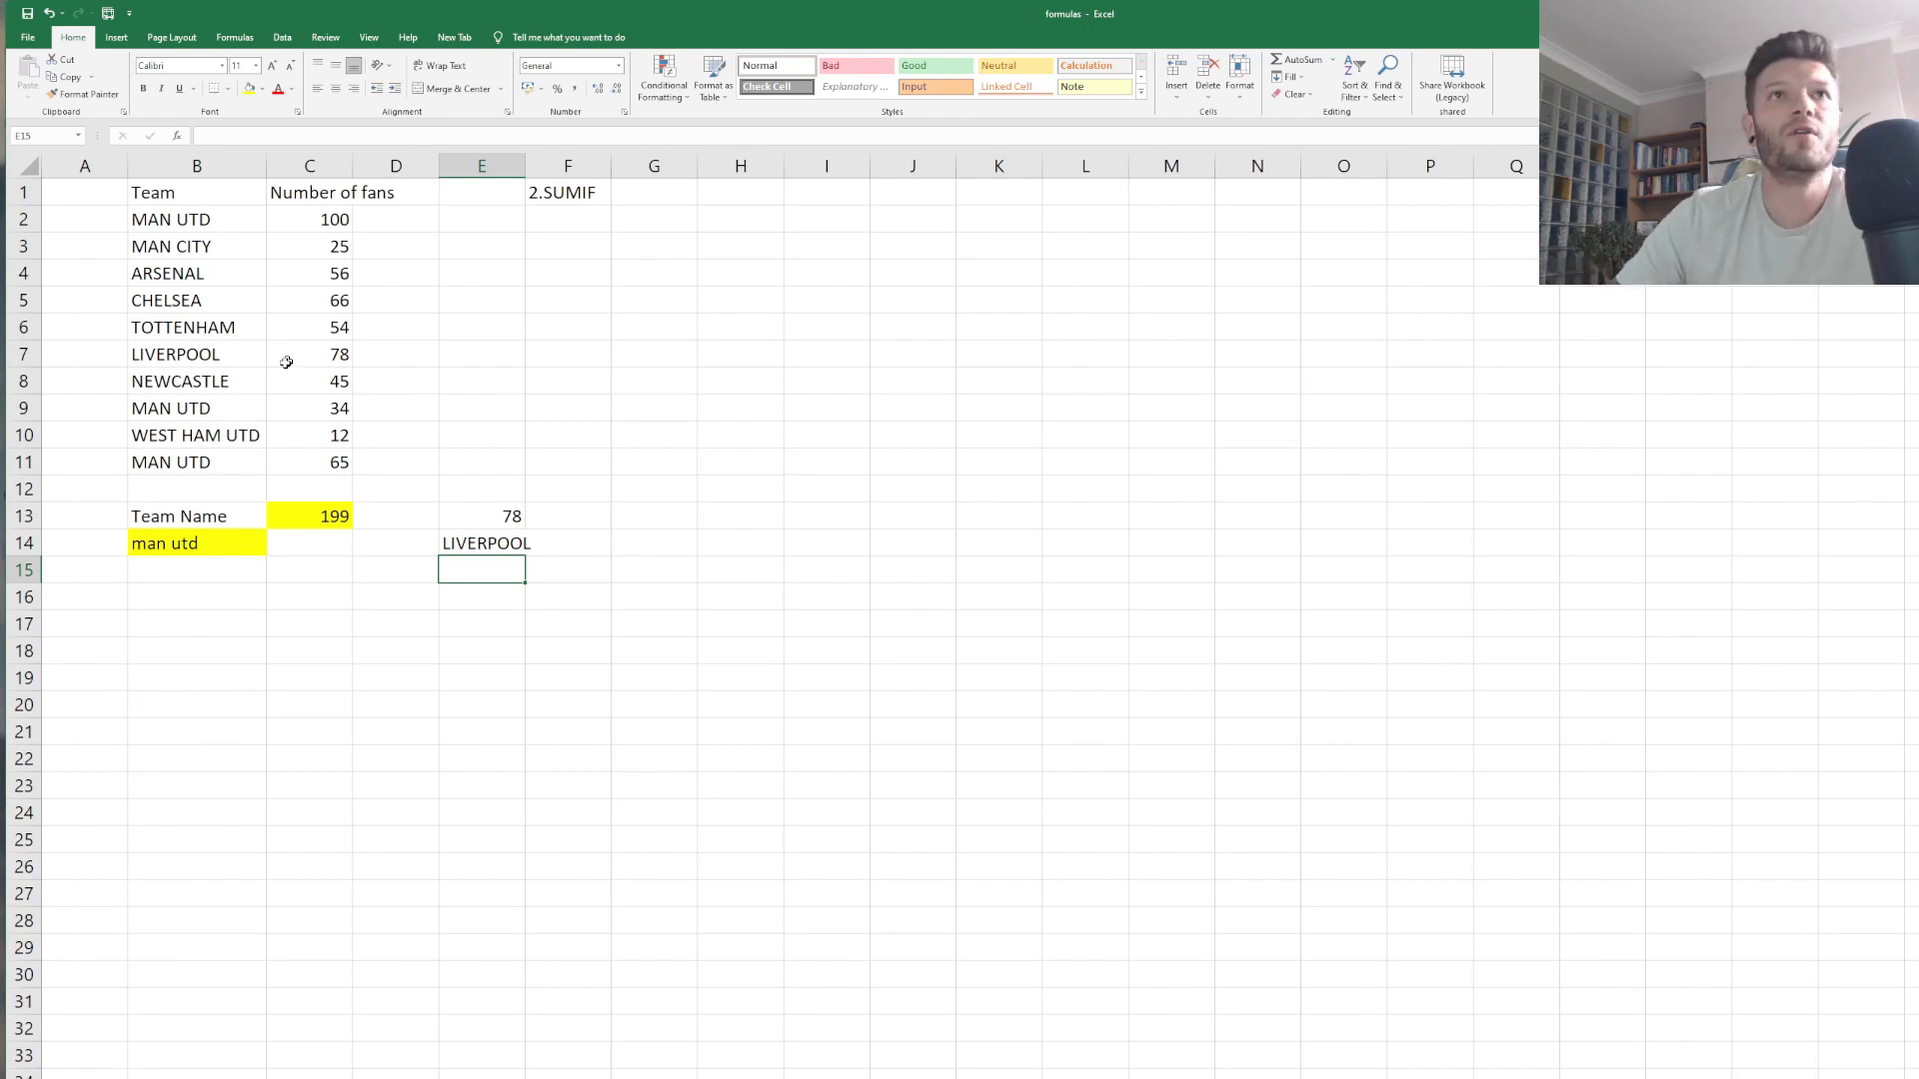
Review the repeated MAN UTD rows in the team column and set criteria cell E14 to MAN UTD.
{"action": "left_click", "coordinate": [232, 406]}
{"action": "left_click", "coordinate": [512, 599]}
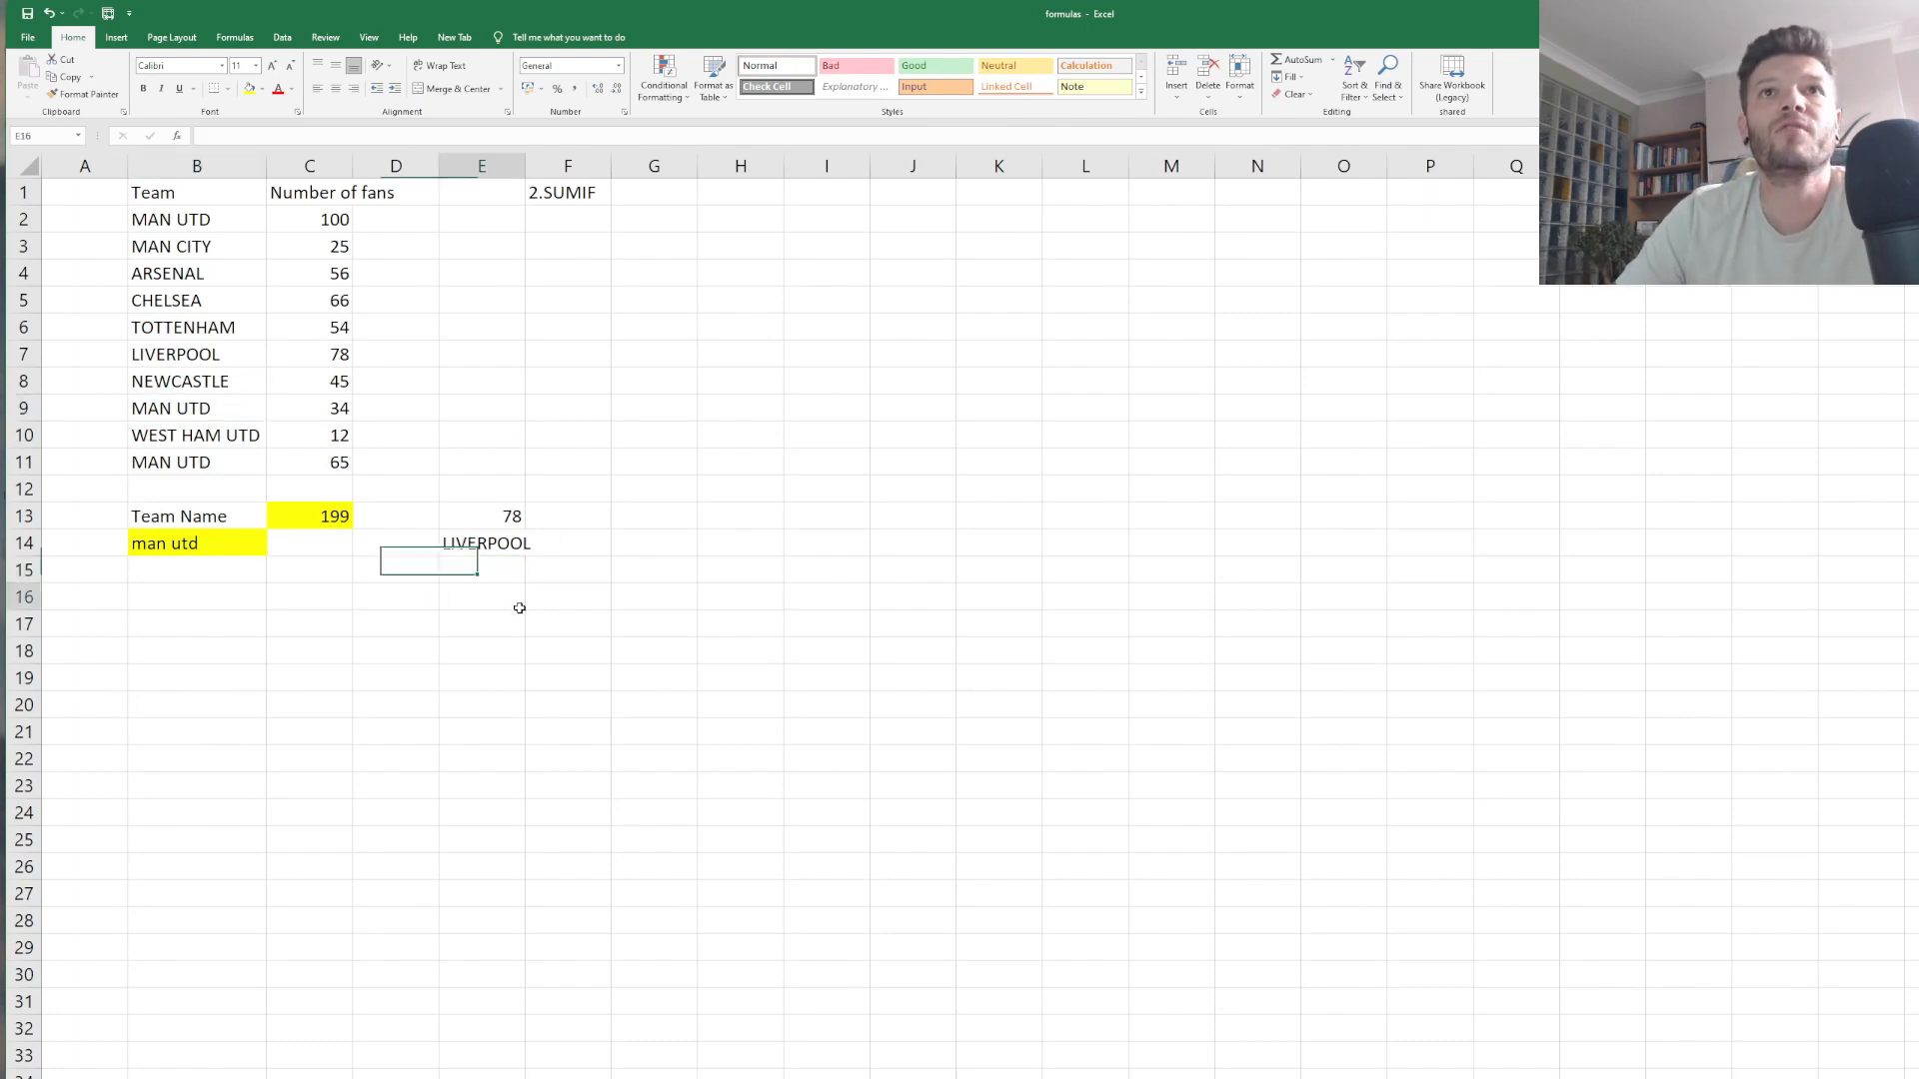
{"action": "left_click", "coordinate": [226, 412]}
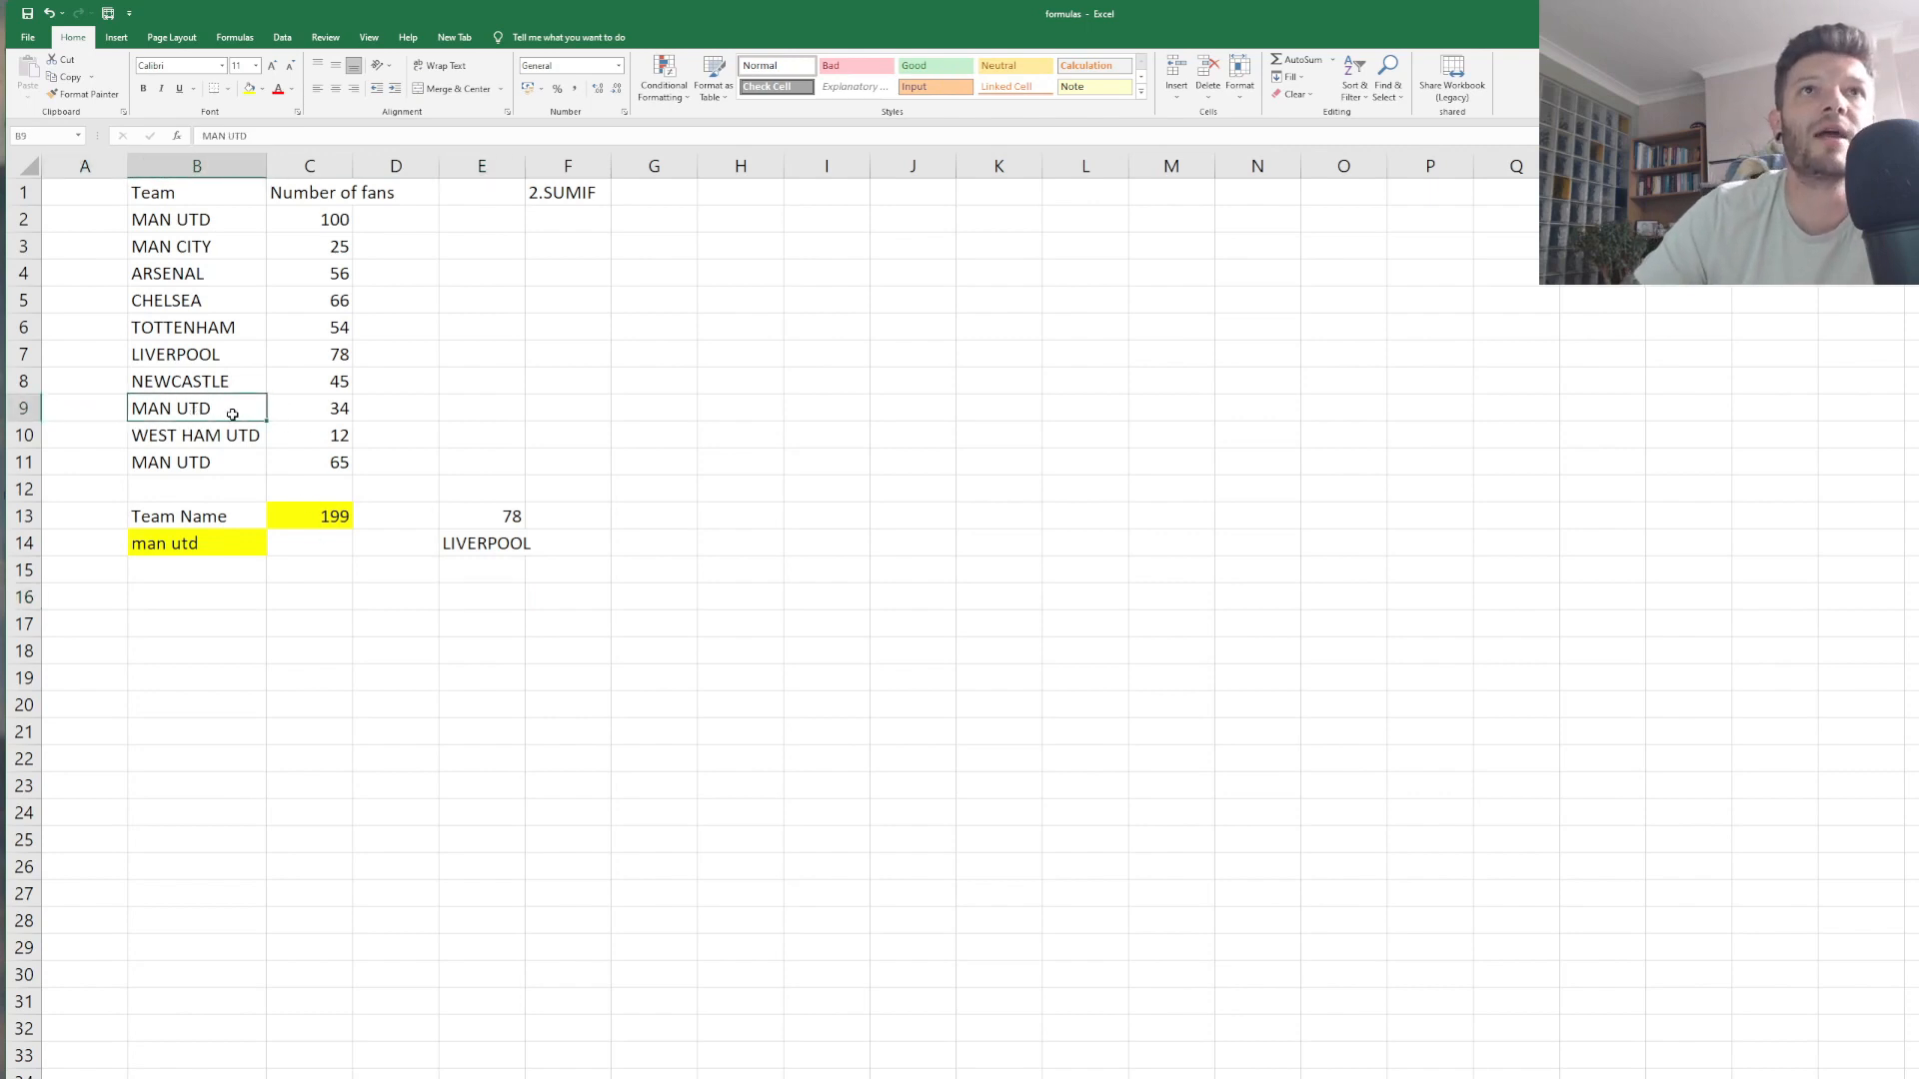
{"action": "left_click", "coordinate": [205, 463]}
{"action": "left_click", "coordinate": [210, 411]}
{"action": "left_click", "coordinate": [222, 225]}
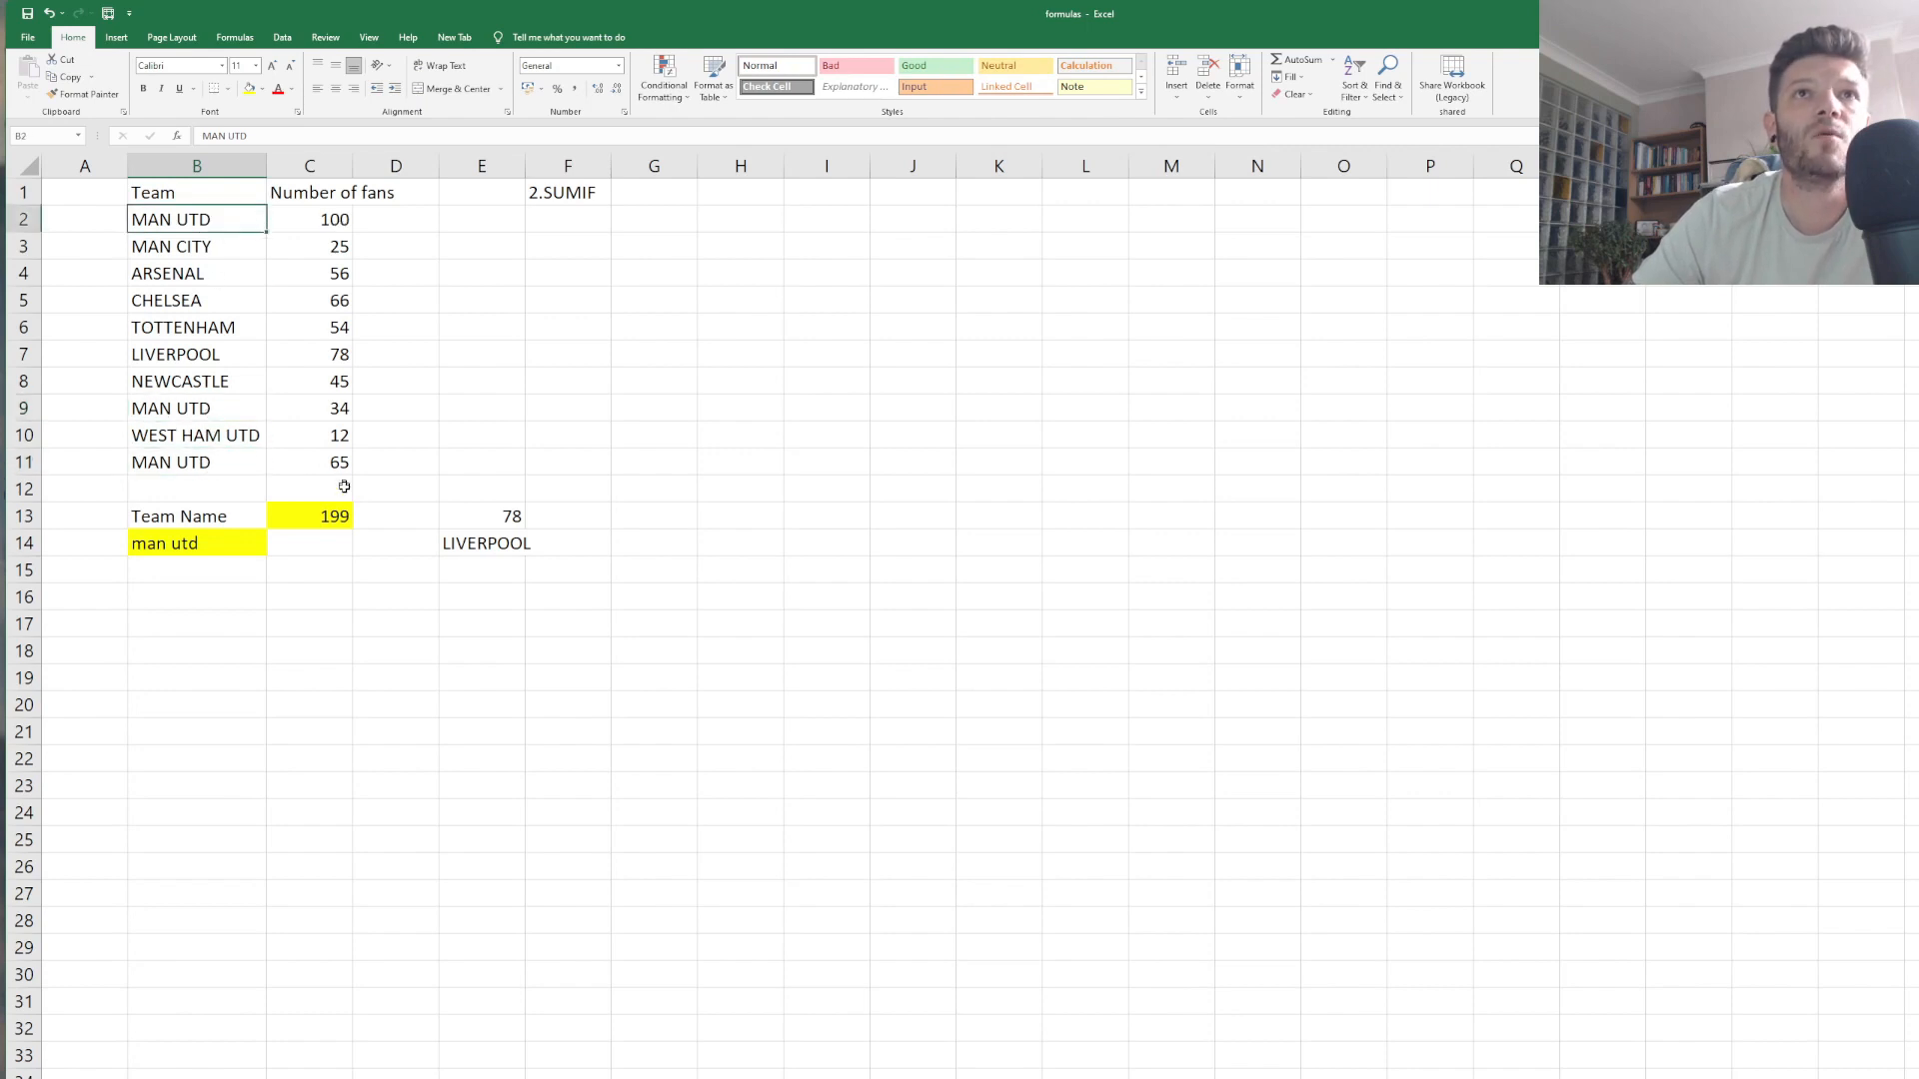
{"action": "left_click", "coordinate": [423, 618]}
{"action": "left_click", "coordinate": [492, 542]}
{"action": "type", "text": "MAN UTD"}
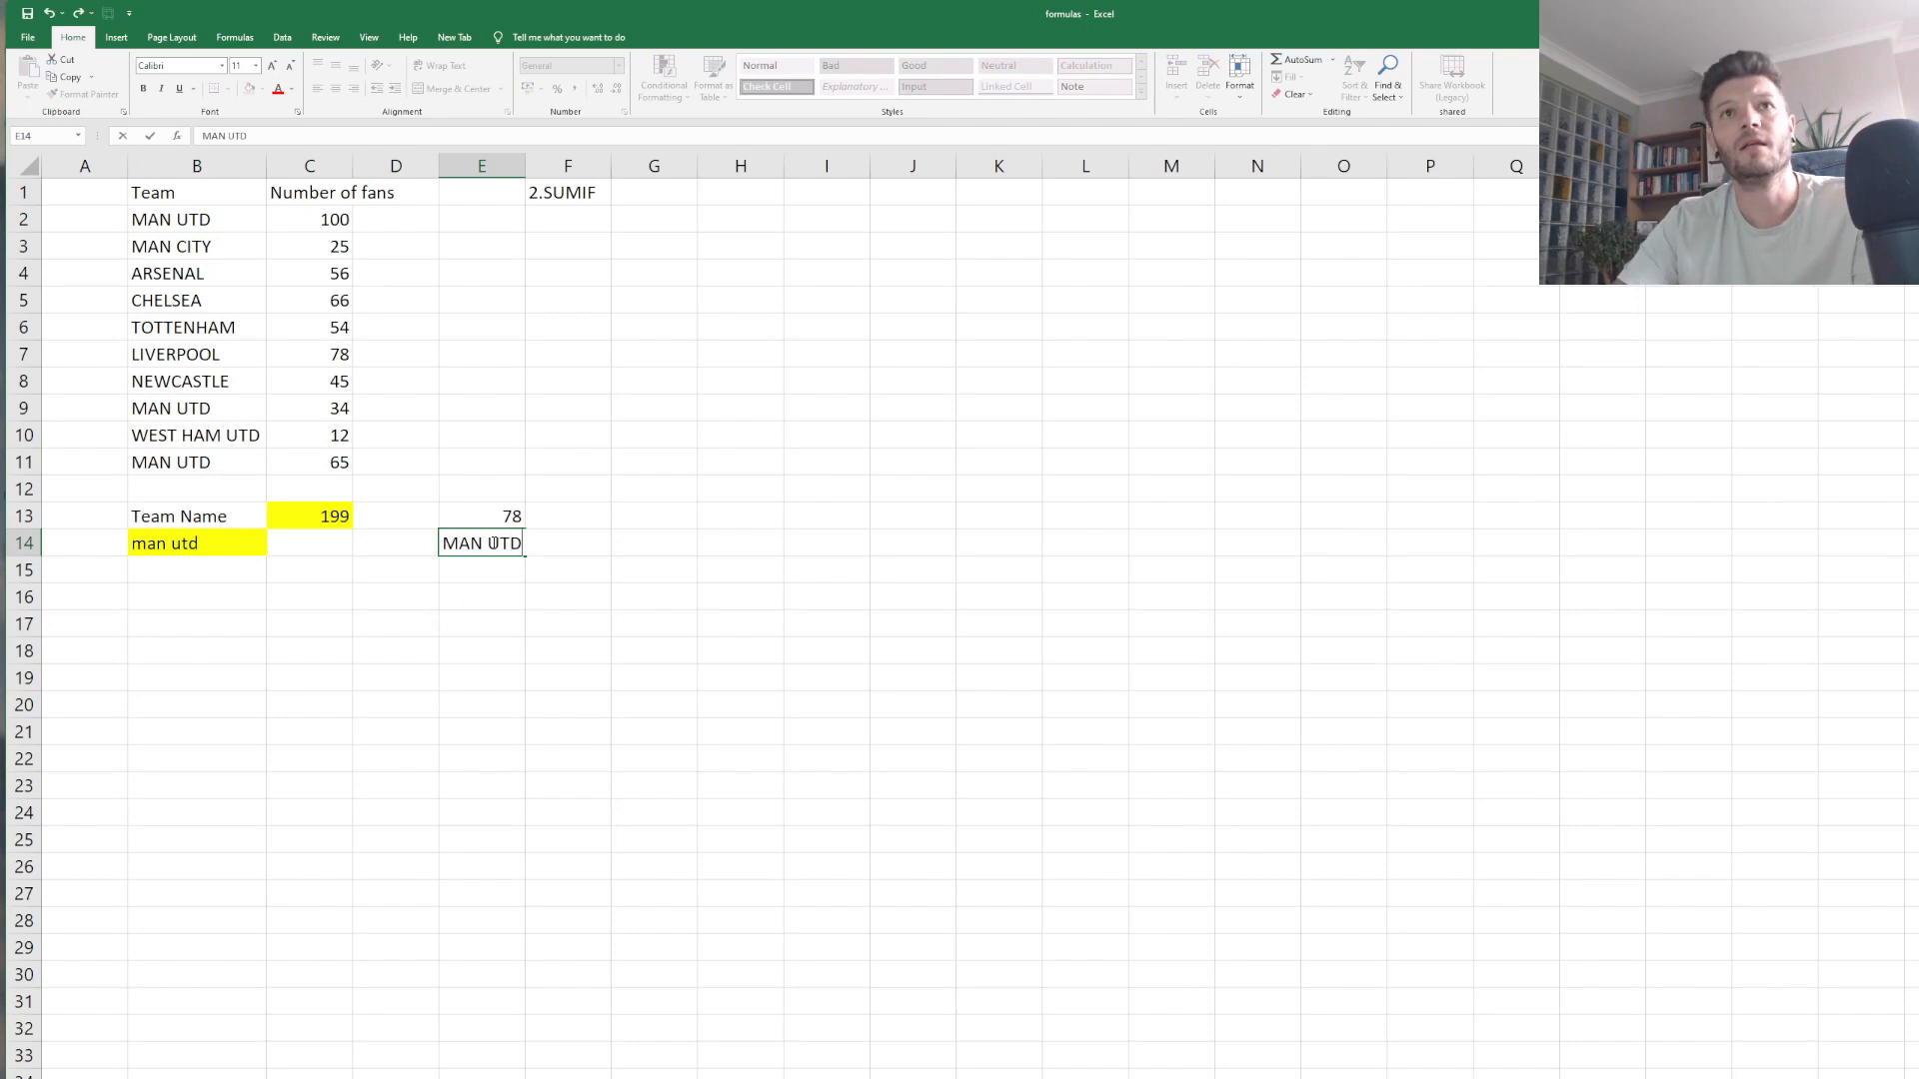
{"action": "key", "text": "Return"}
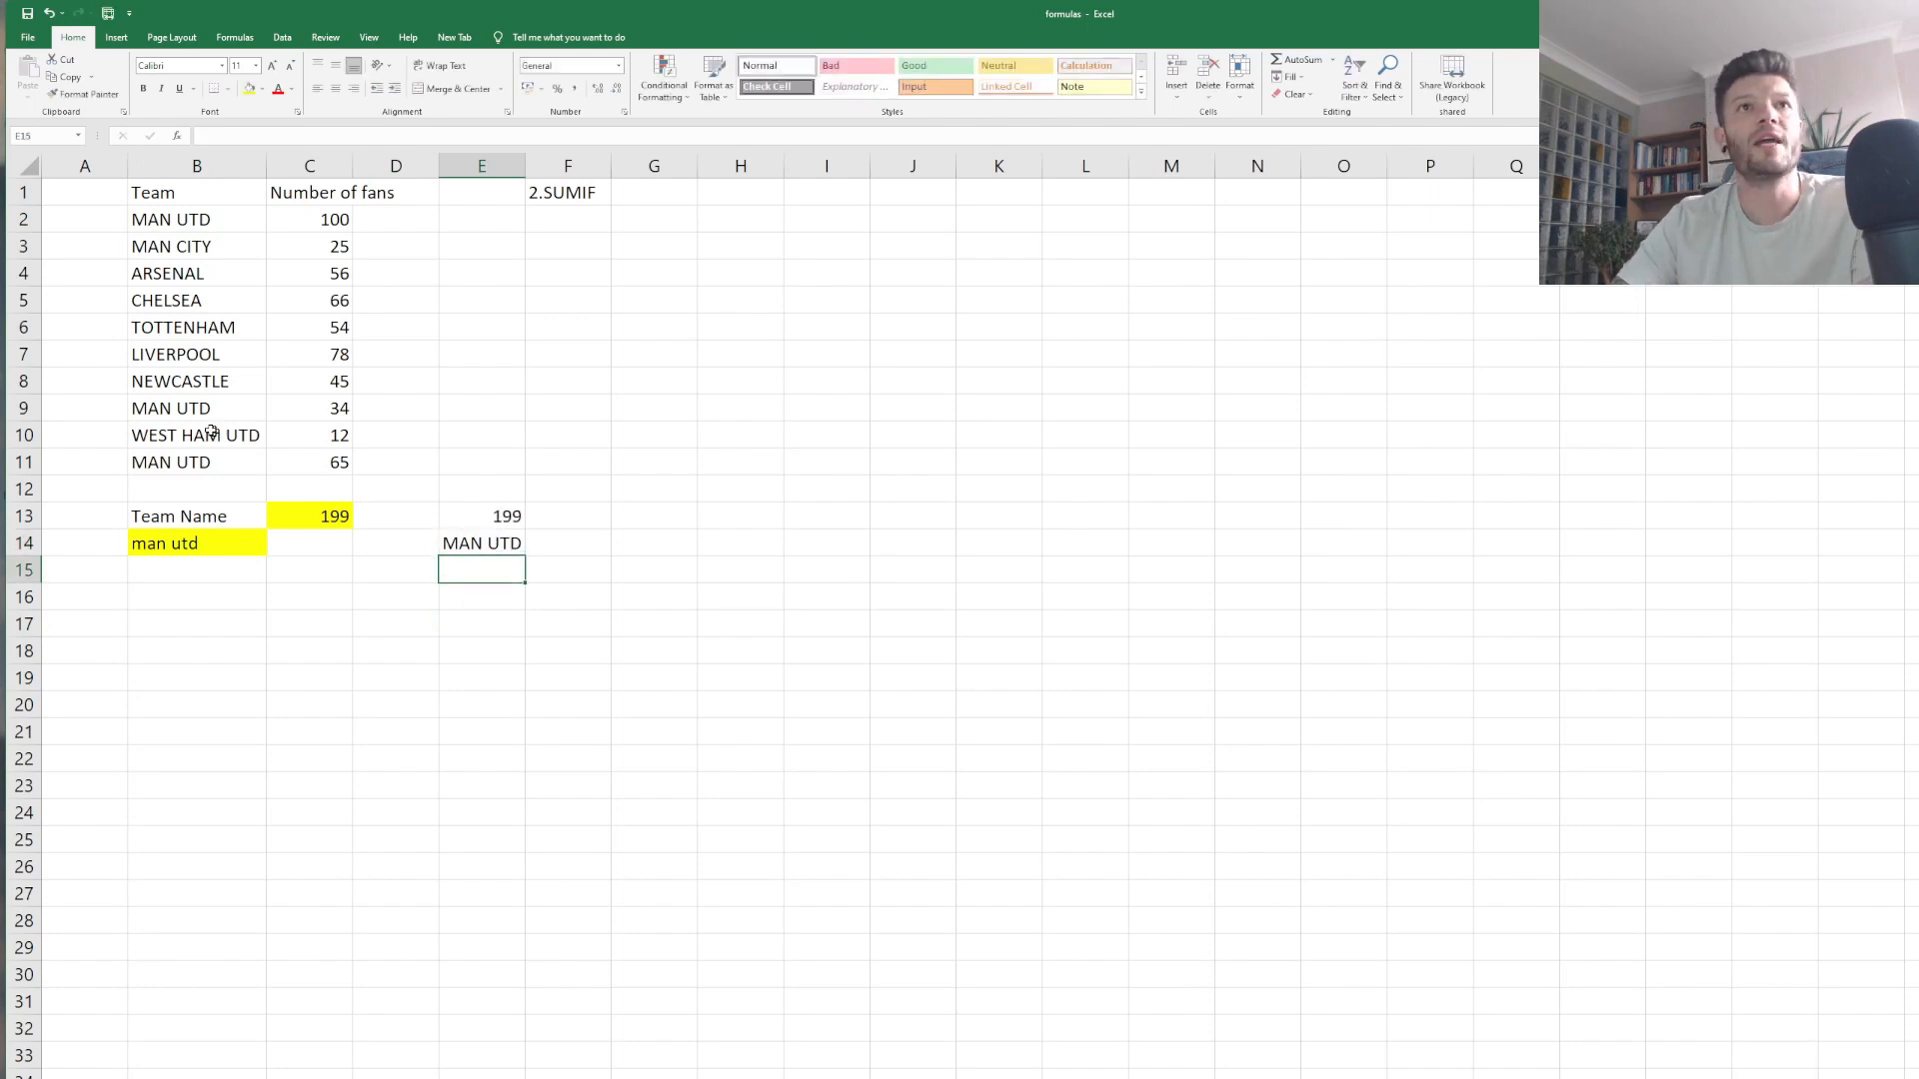
Replace the team name in cell B7 with MAN UTD and review the team range B2:B11.
{"action": "left_click", "coordinate": [205, 360]}
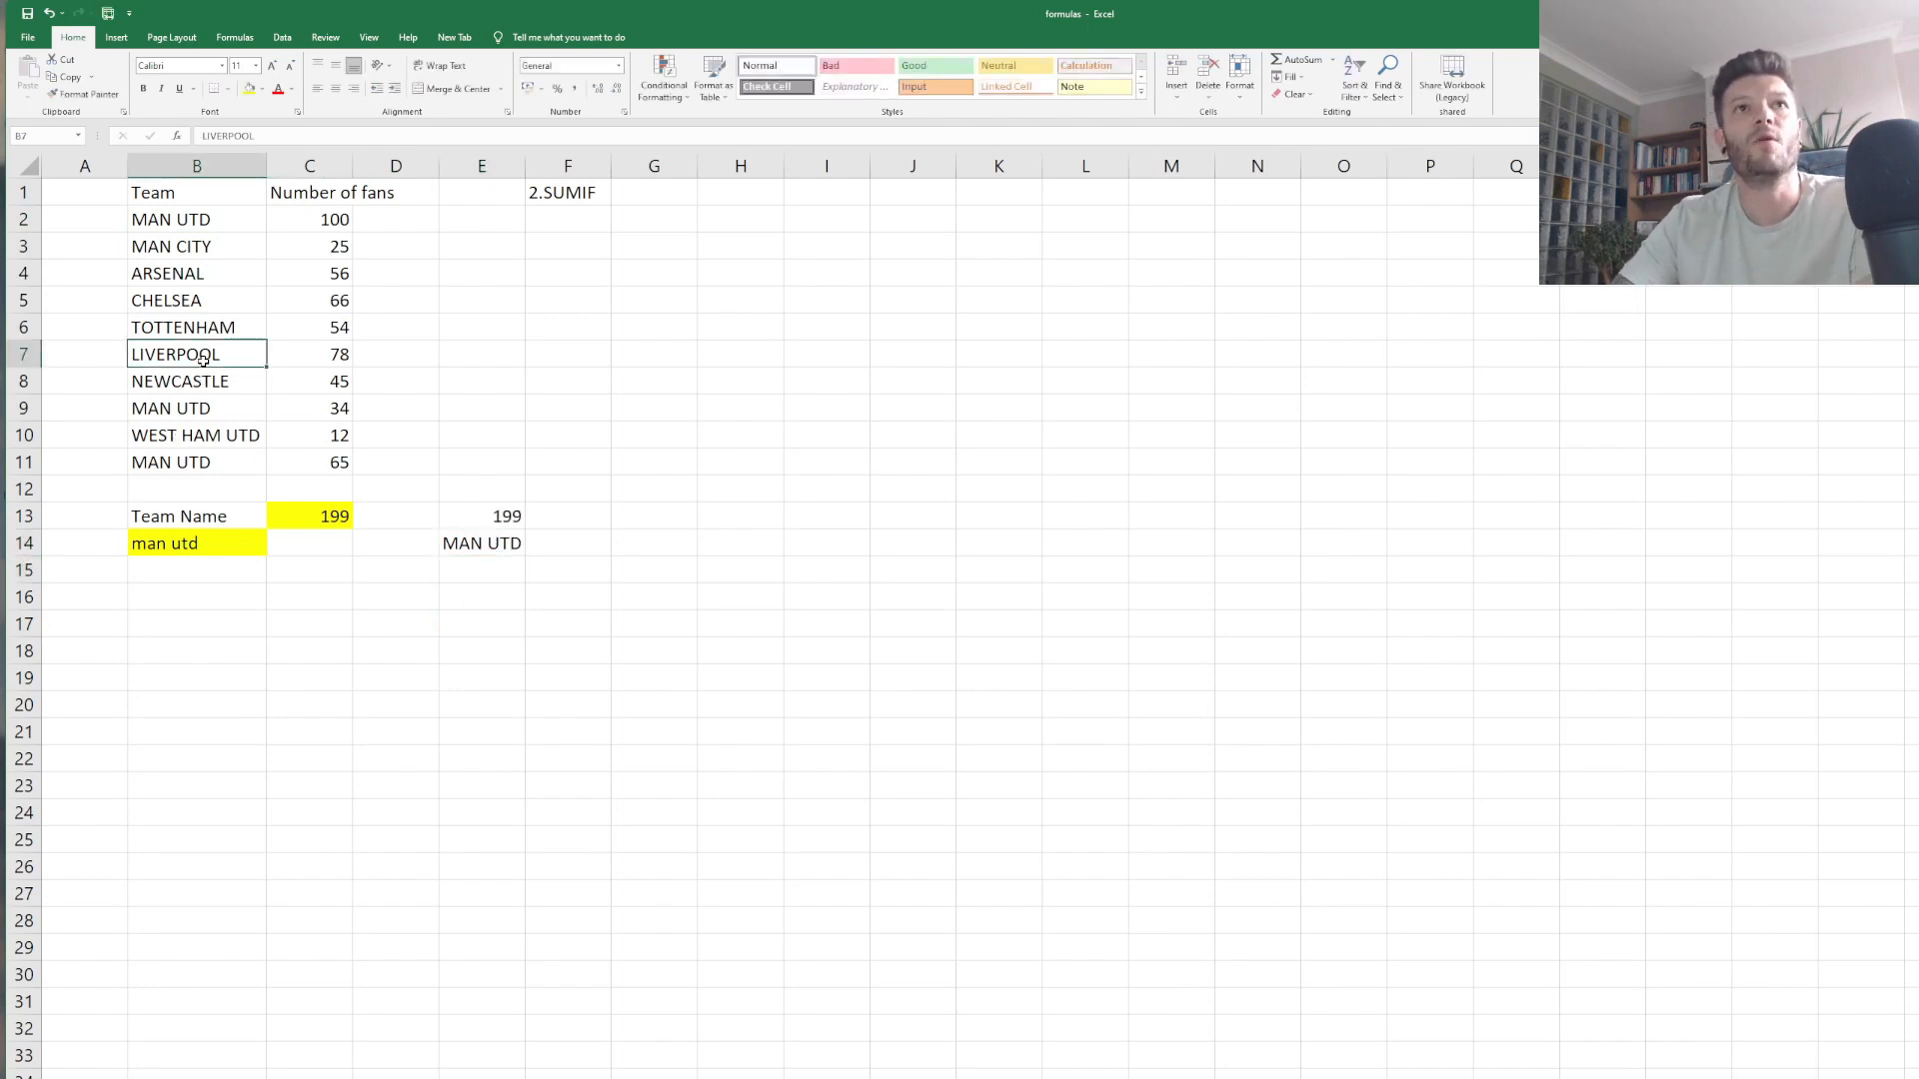
{"action": "type", "text": "MAN UTD"}
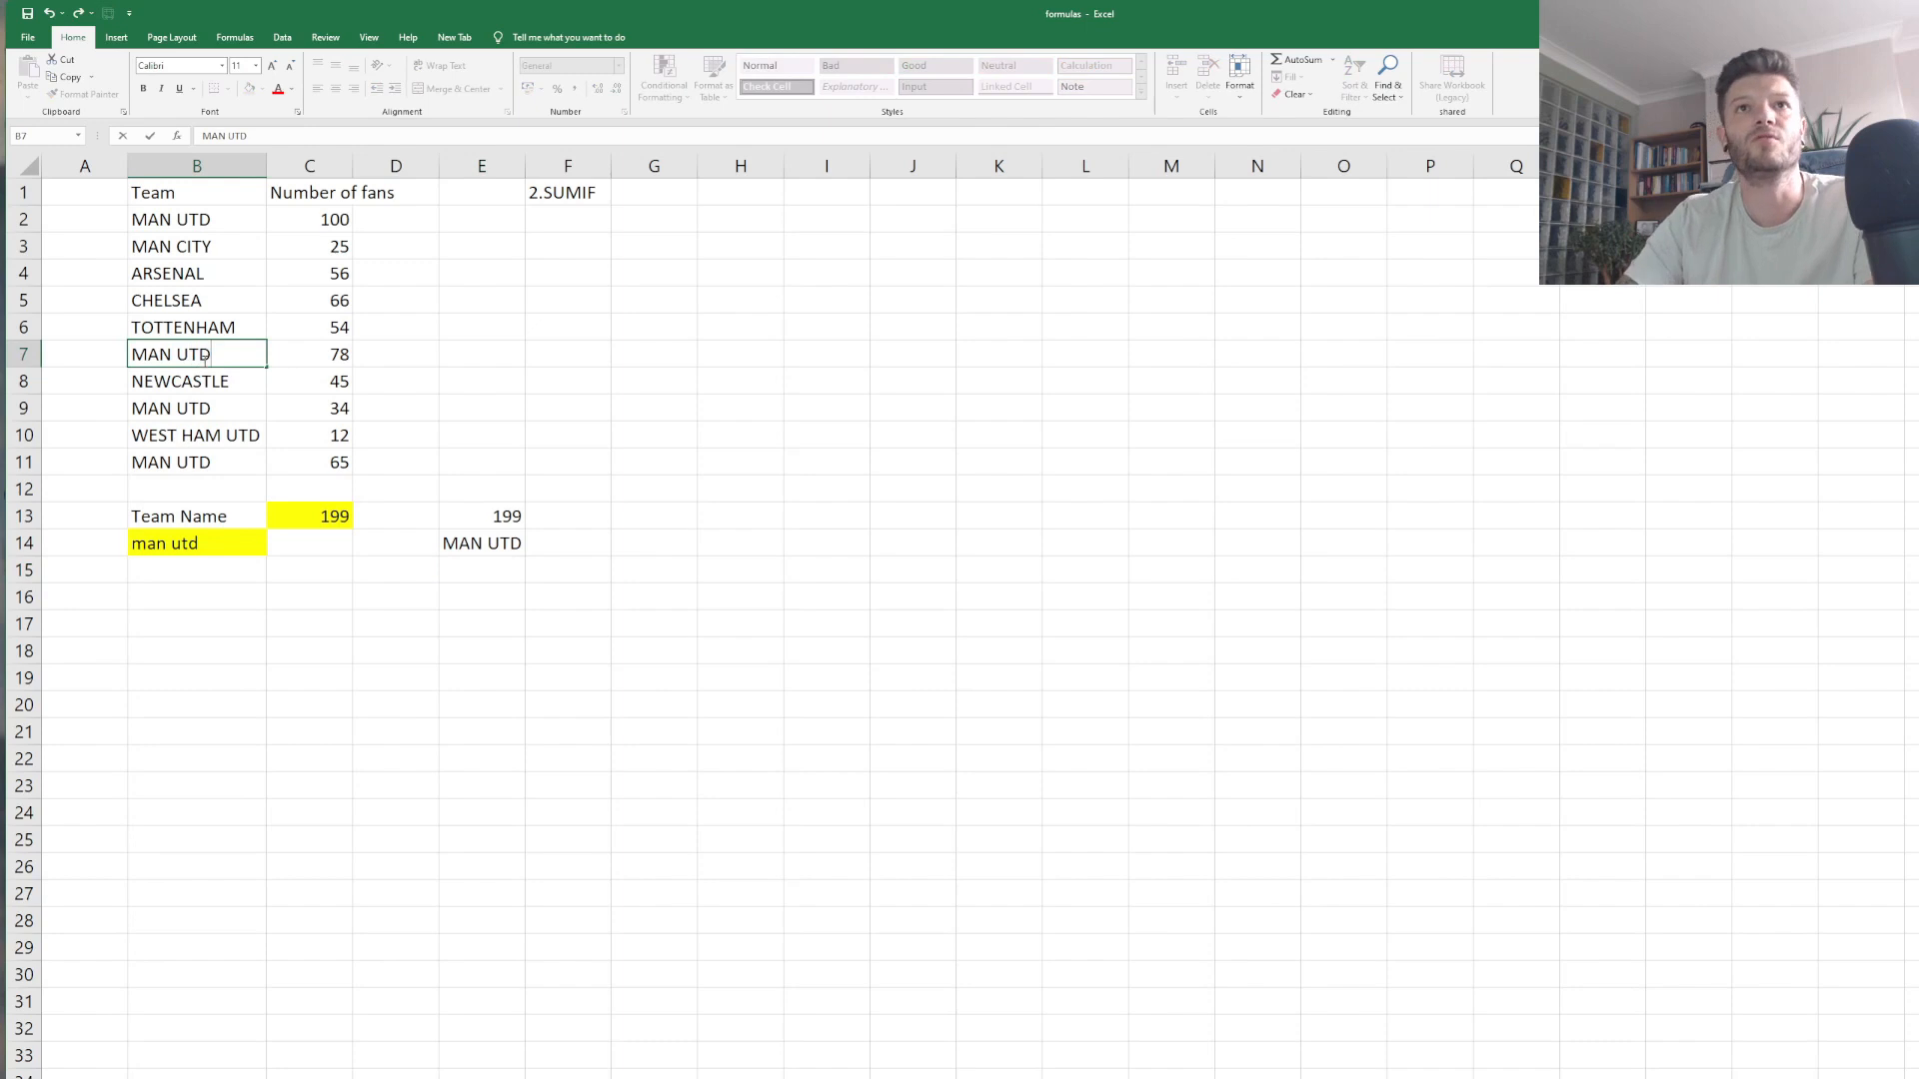
{"action": "key", "text": "Return"}
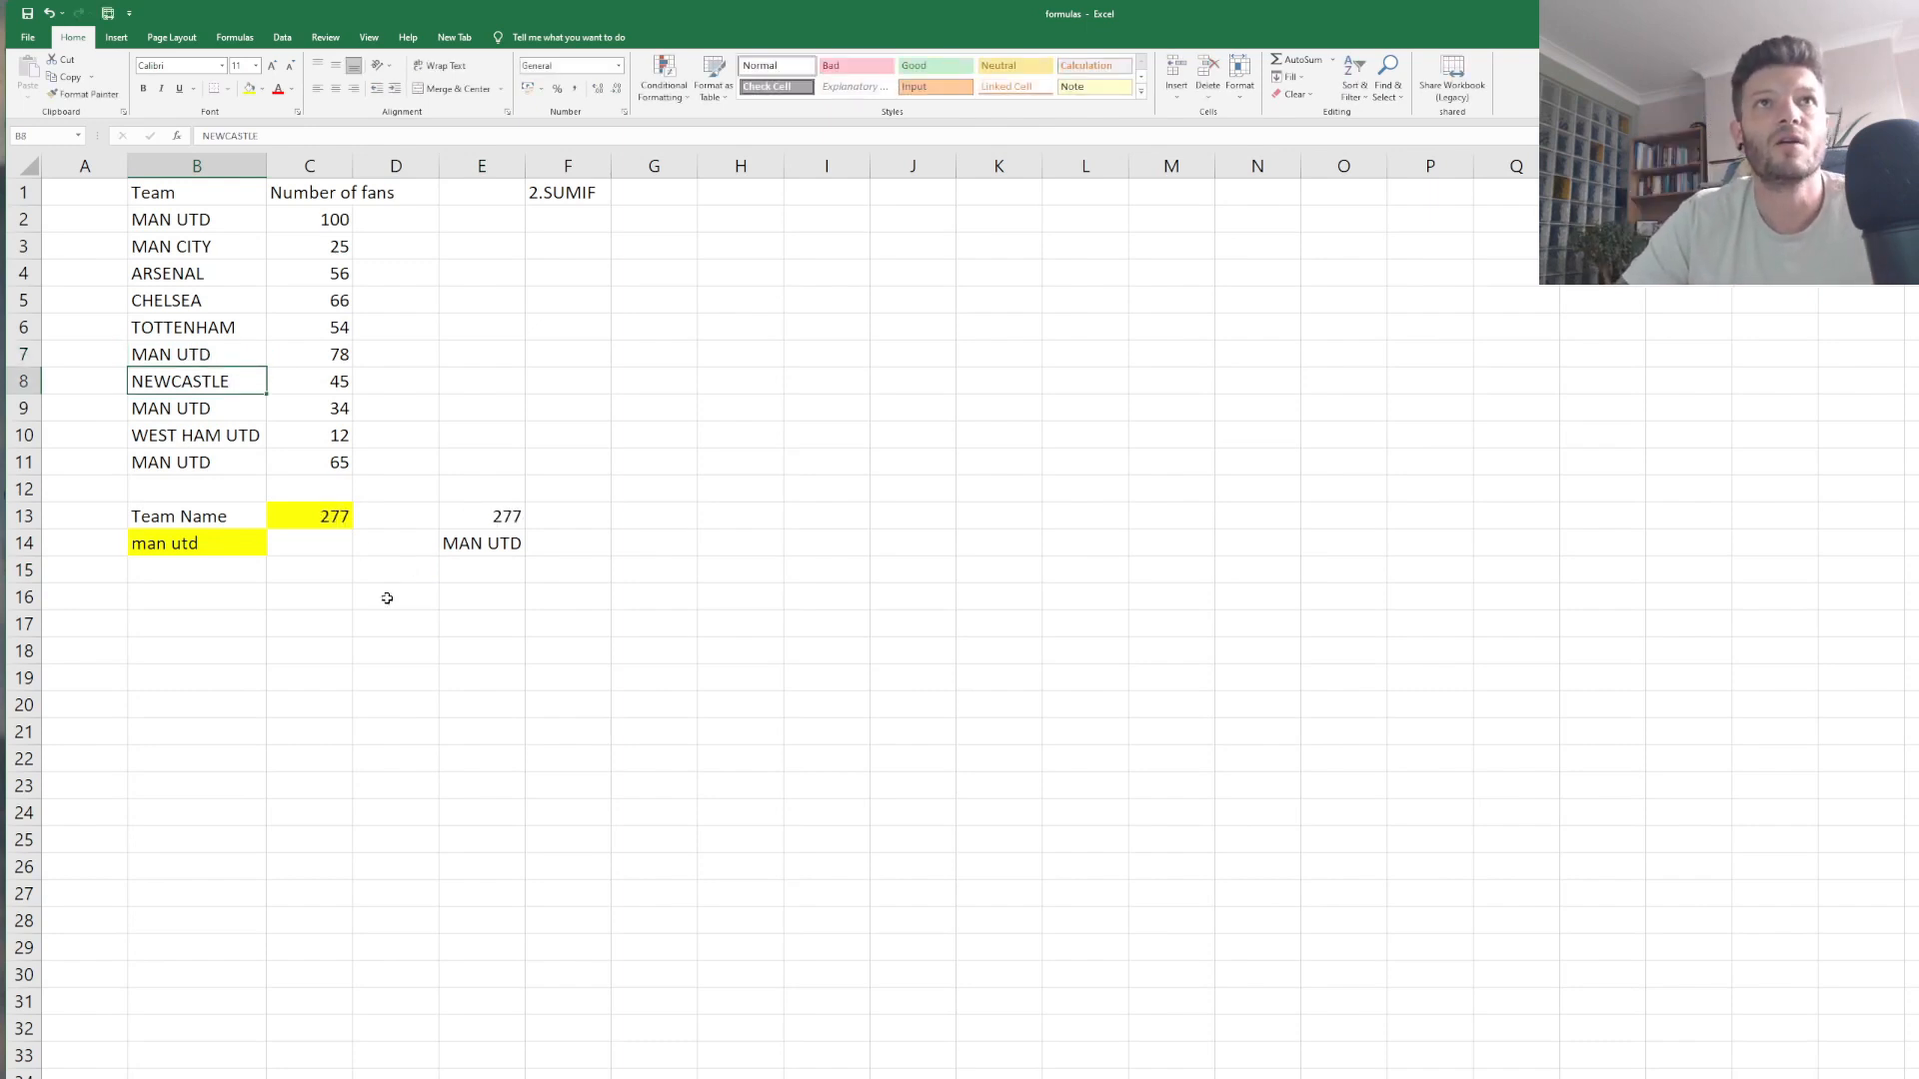
{"action": "left_click", "coordinate": [473, 597]}
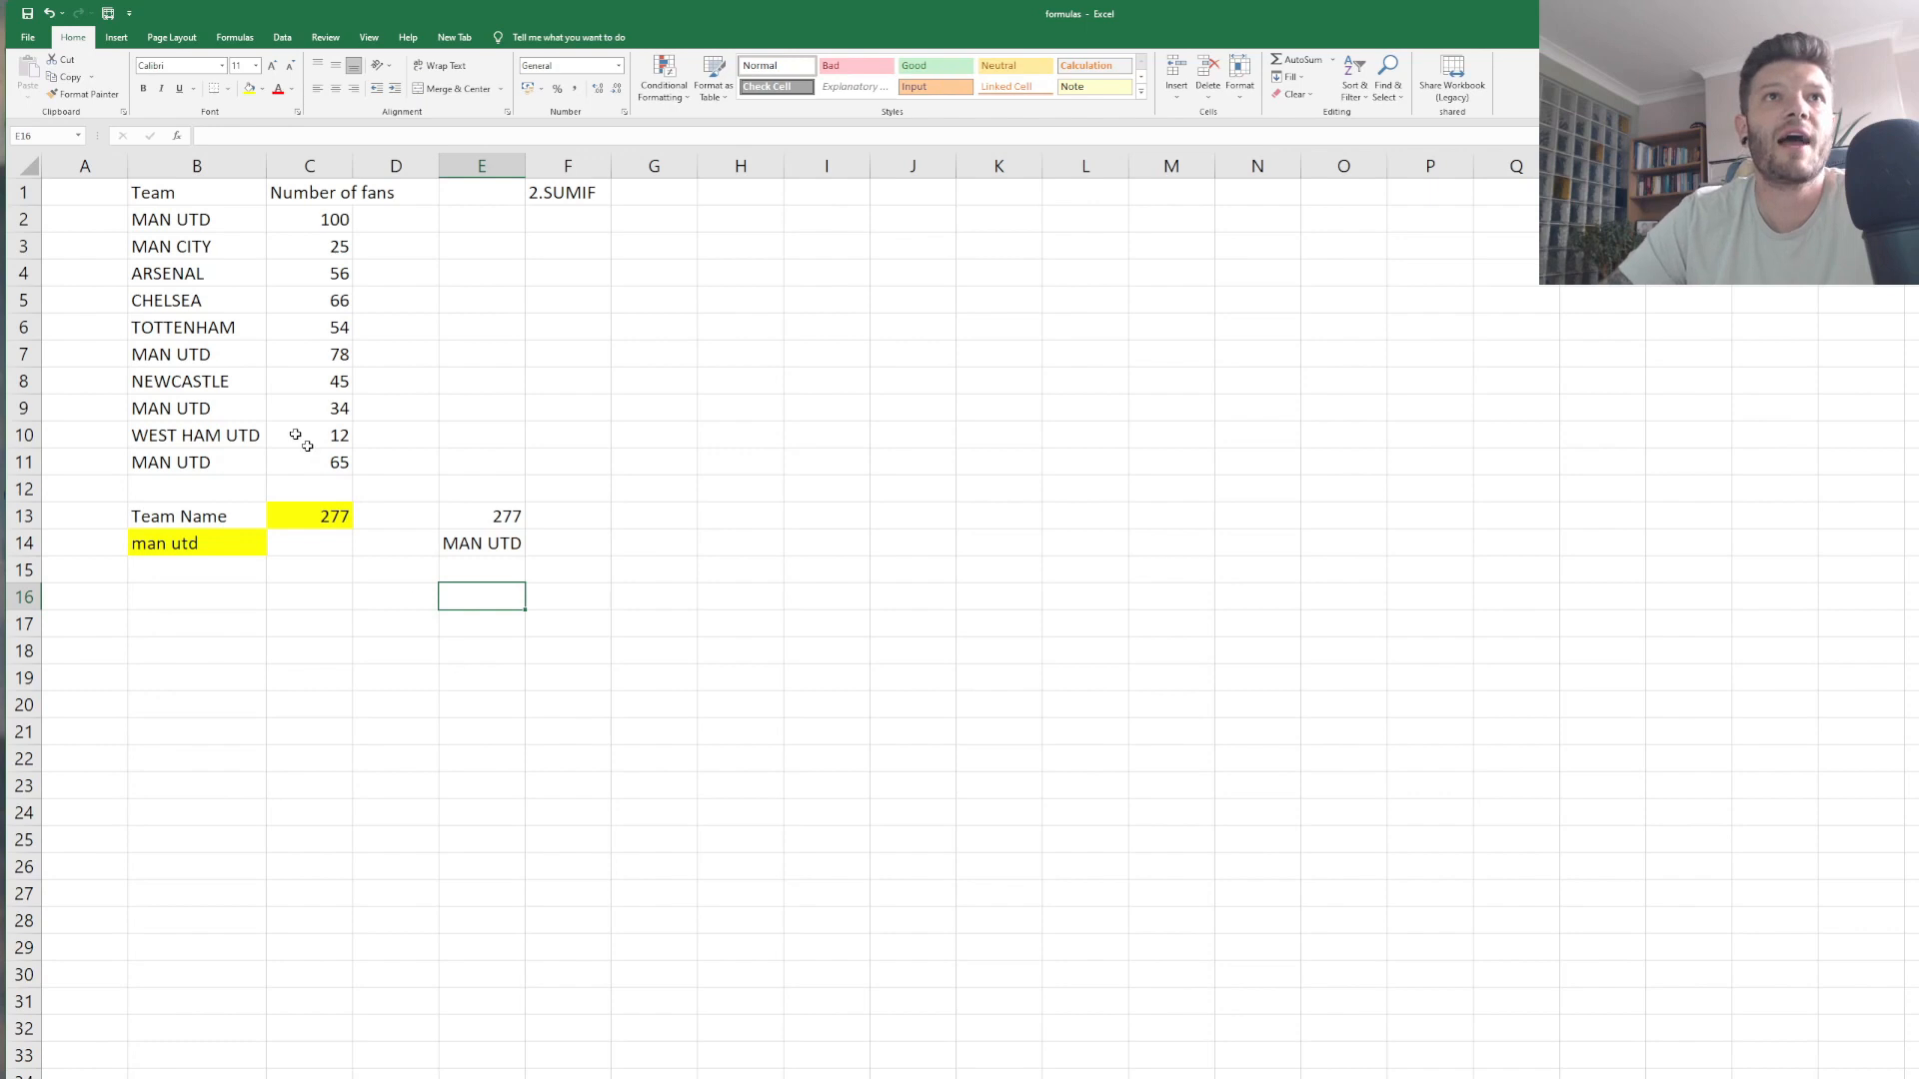
{"action": "left_click_drag", "start_coordinate": [221, 217], "coordinate": [277, 485]}
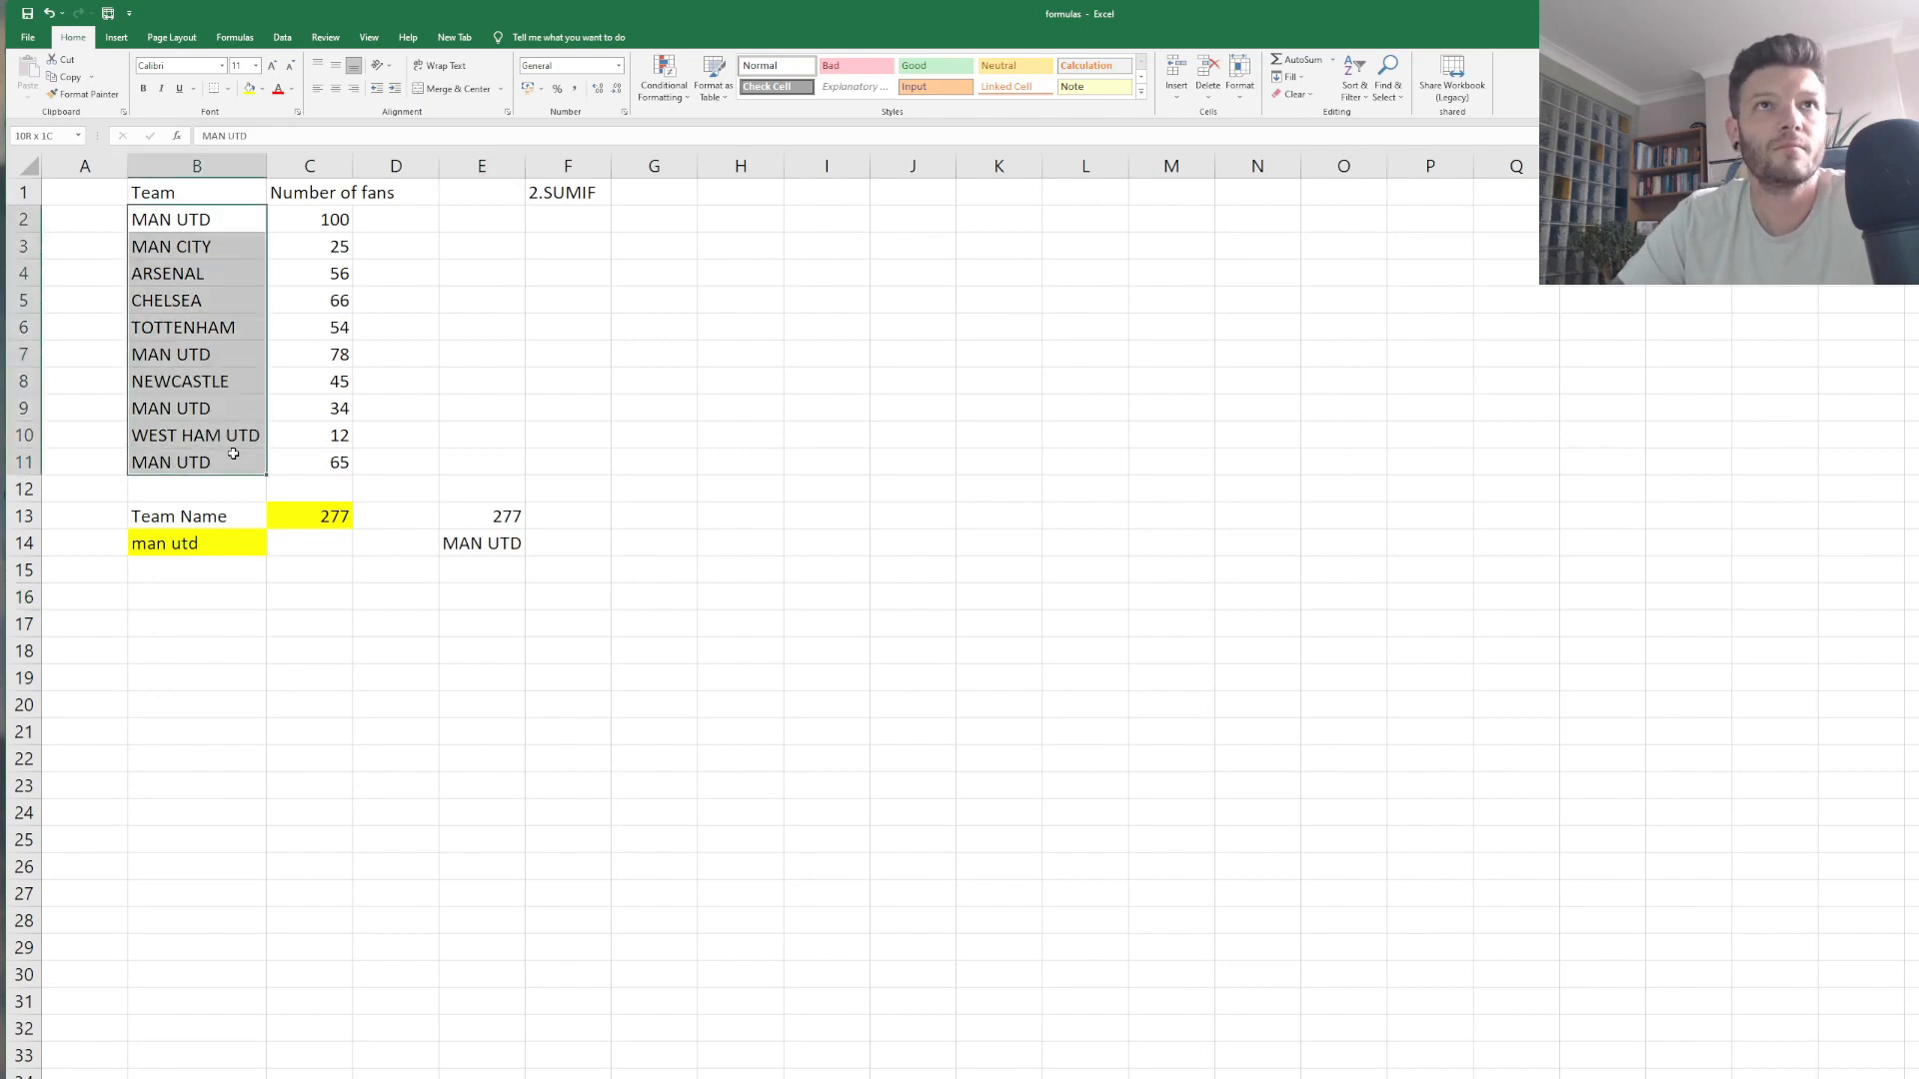
{"action": "left_click", "coordinate": [247, 594]}
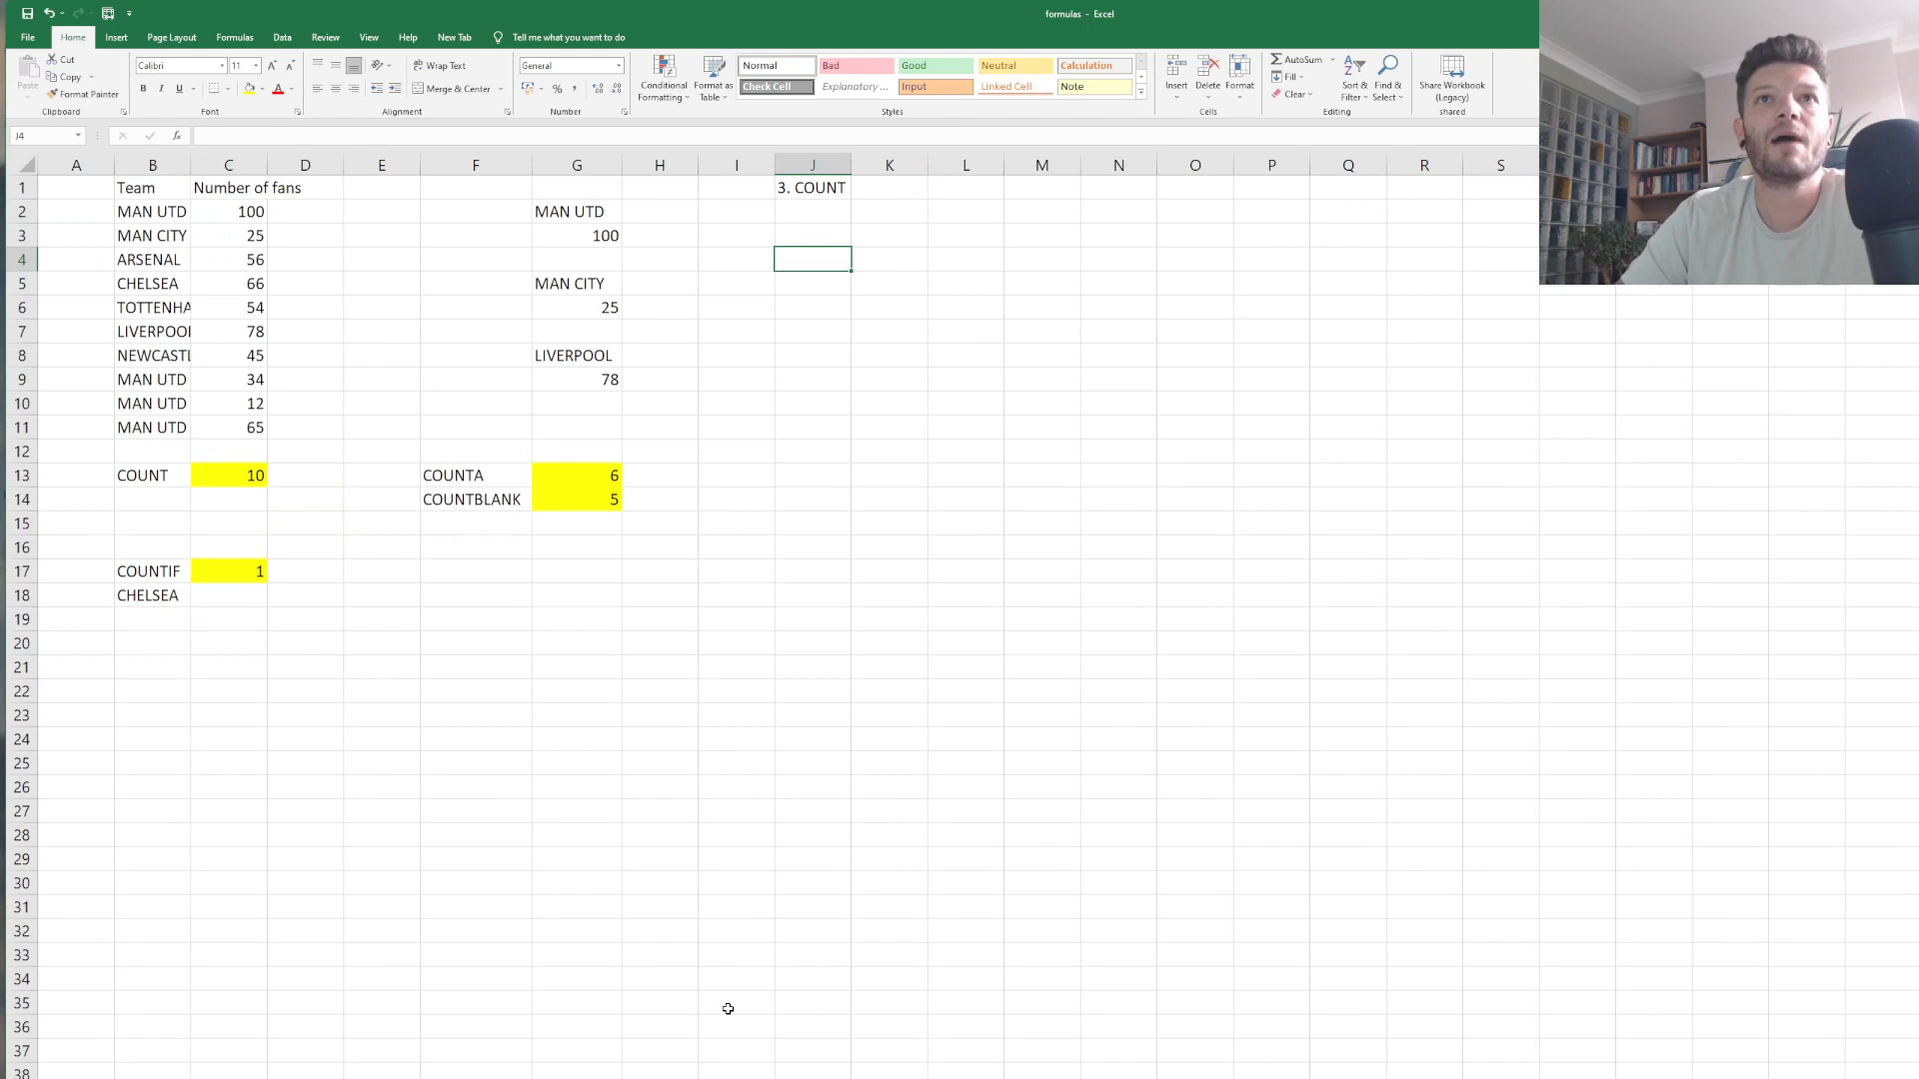
Examine the COUNT example: the sheet's heading, the formula in cell C13 and the fan numbers in C2:C11.
{"action": "left_click", "coordinate": [728, 1009]}
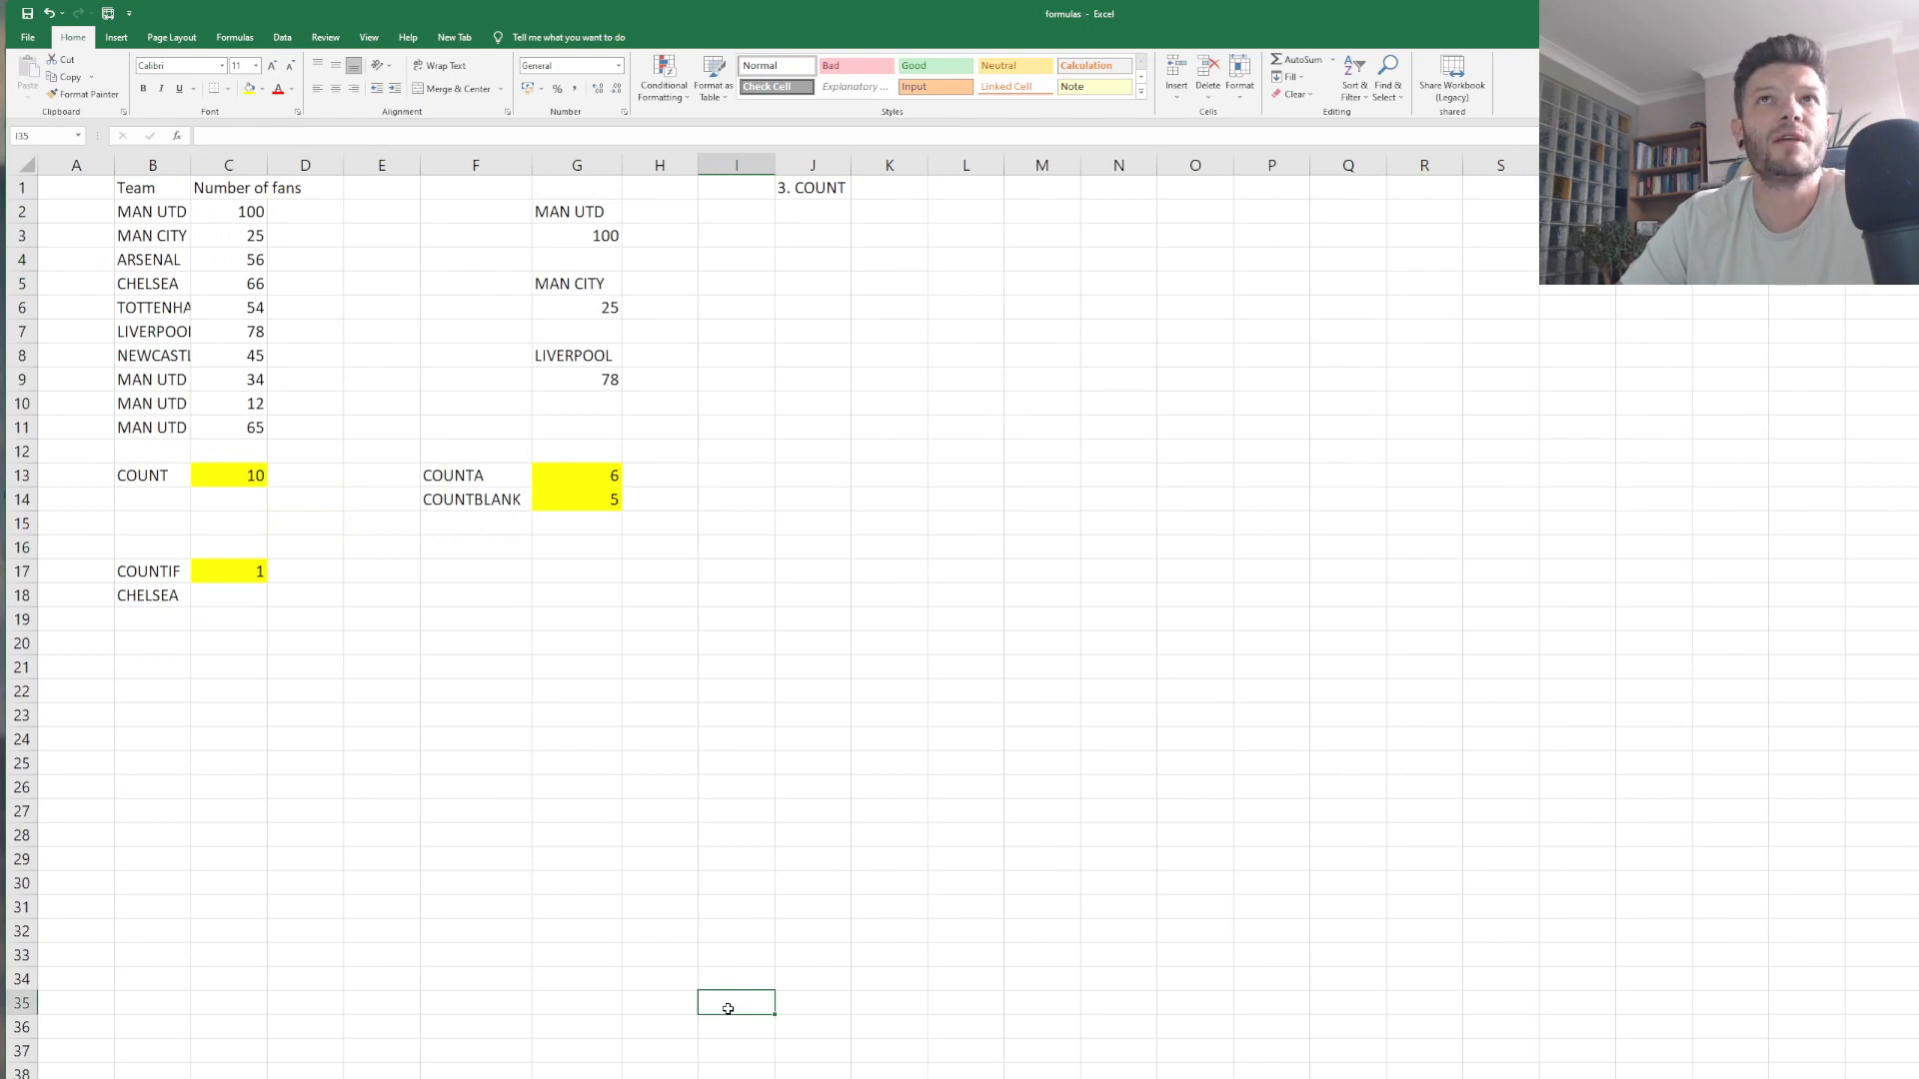
{"action": "left_click", "coordinate": [826, 196]}
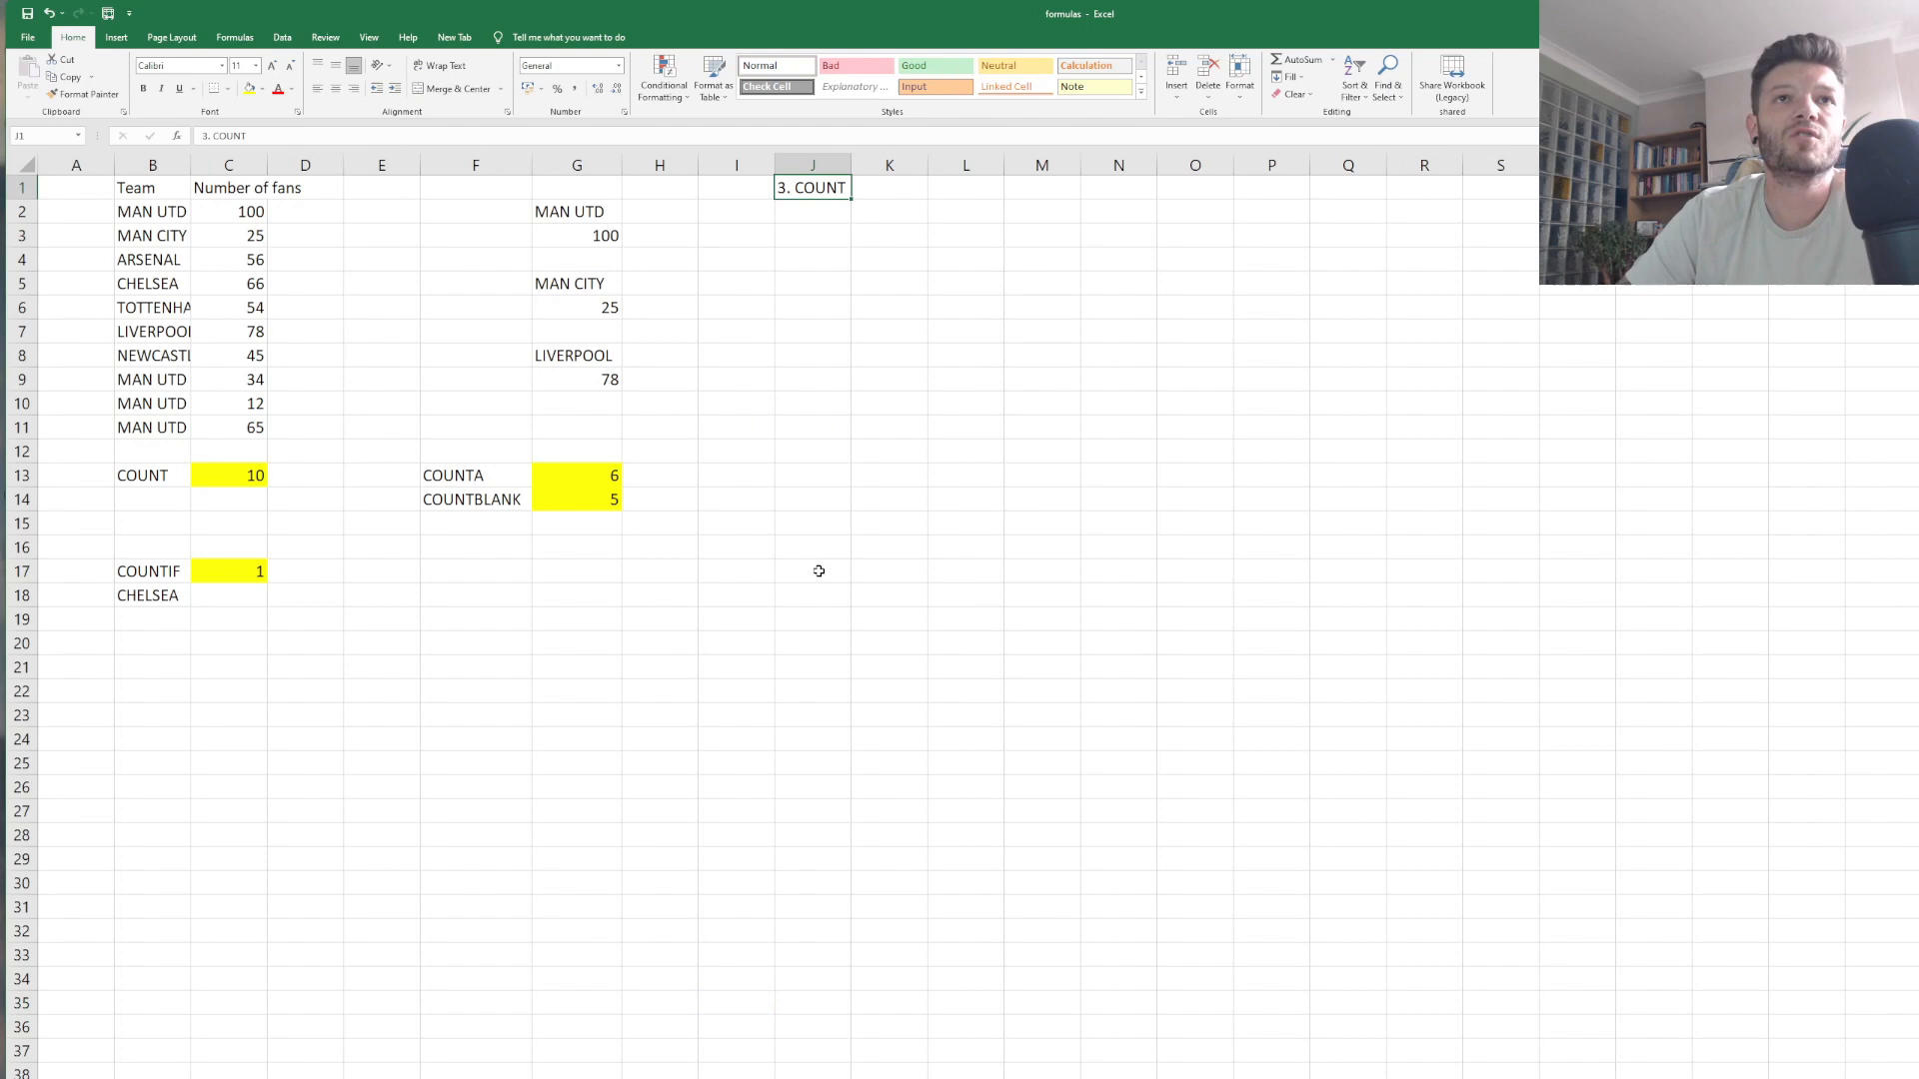
{"action": "left_click", "coordinate": [635, 880]}
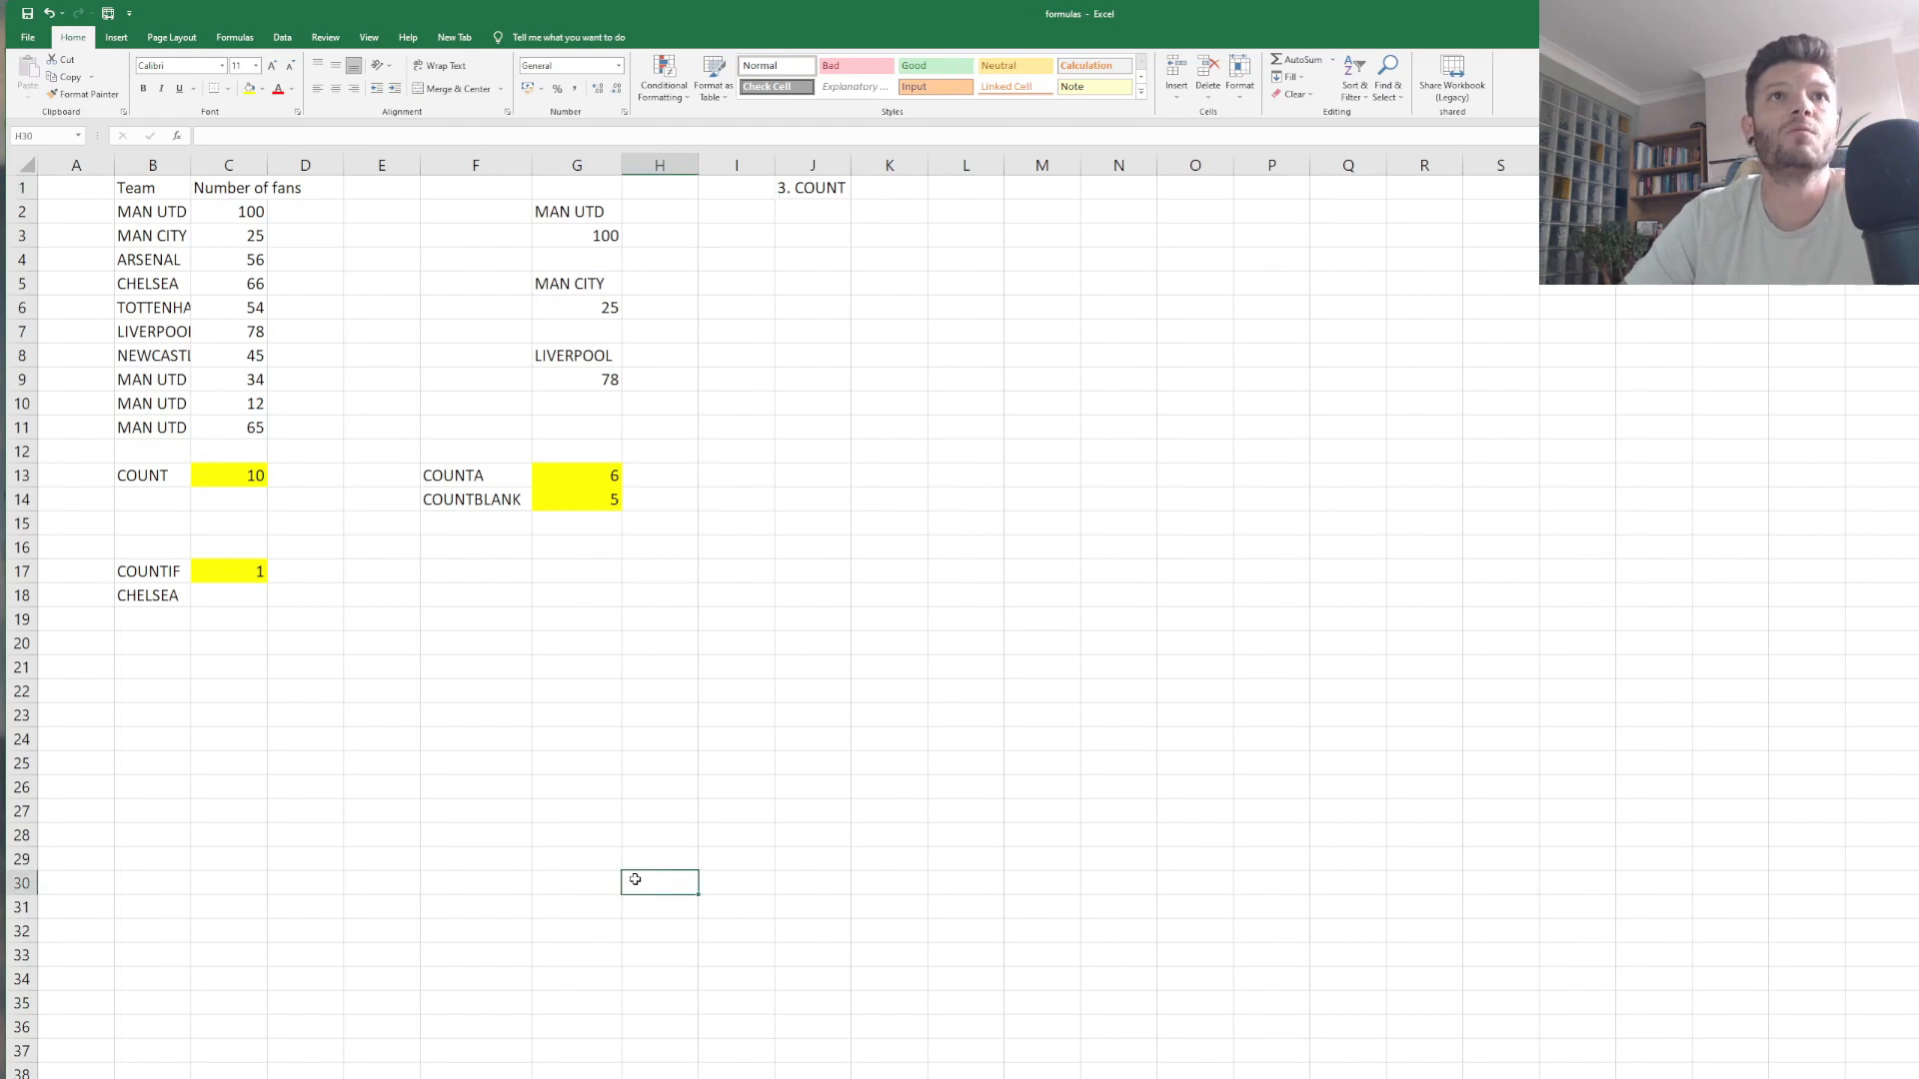
{"action": "left_click_drag", "start_coordinate": [309, 622], "coordinate": [228, 521]}
{"action": "left_click", "coordinate": [388, 808]}
{"action": "left_click_drag", "start_coordinate": [150, 448], "coordinate": [276, 528]}
{"action": "left_click", "coordinate": [300, 642]}
{"action": "left_click", "coordinate": [242, 477]}
{"action": "left_click_drag", "start_coordinate": [250, 214], "coordinate": [259, 427]}
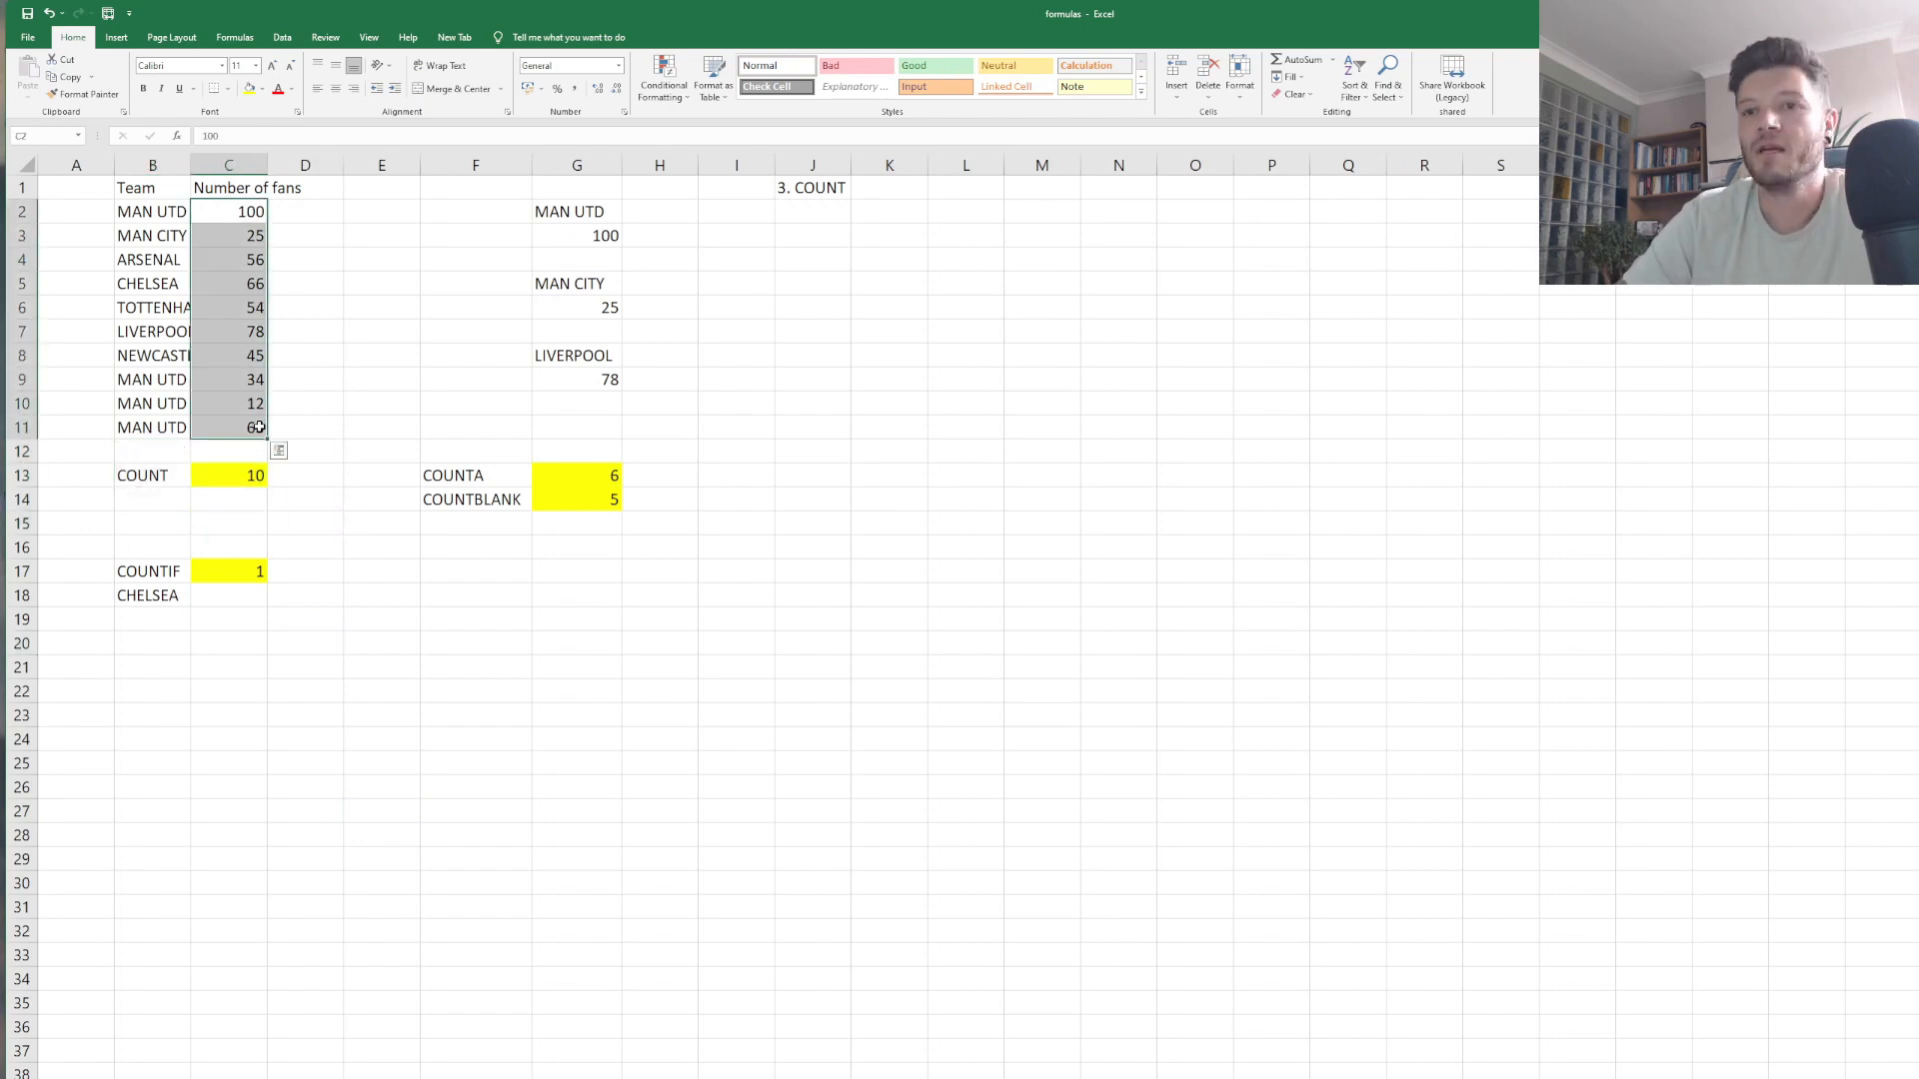
{"action": "left_click", "coordinate": [272, 430]}
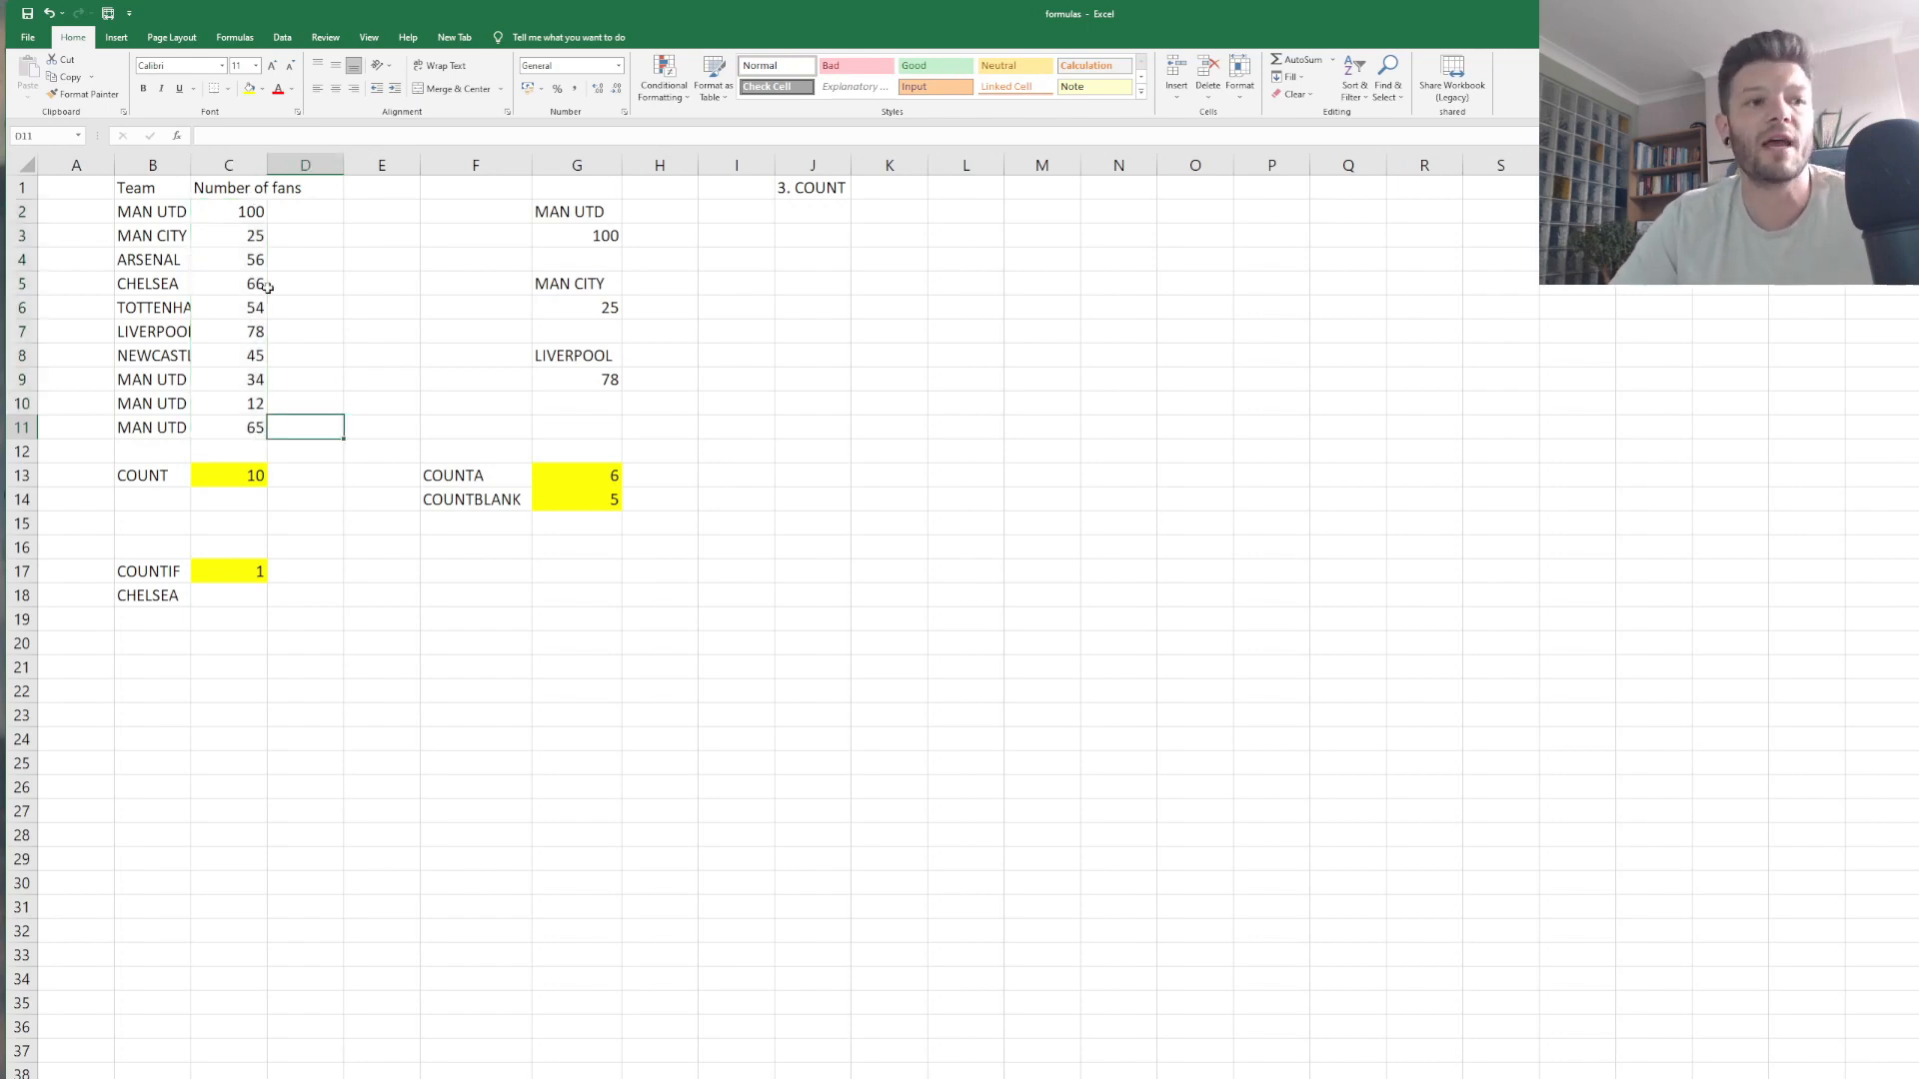
{"action": "left_click", "coordinate": [244, 236]}
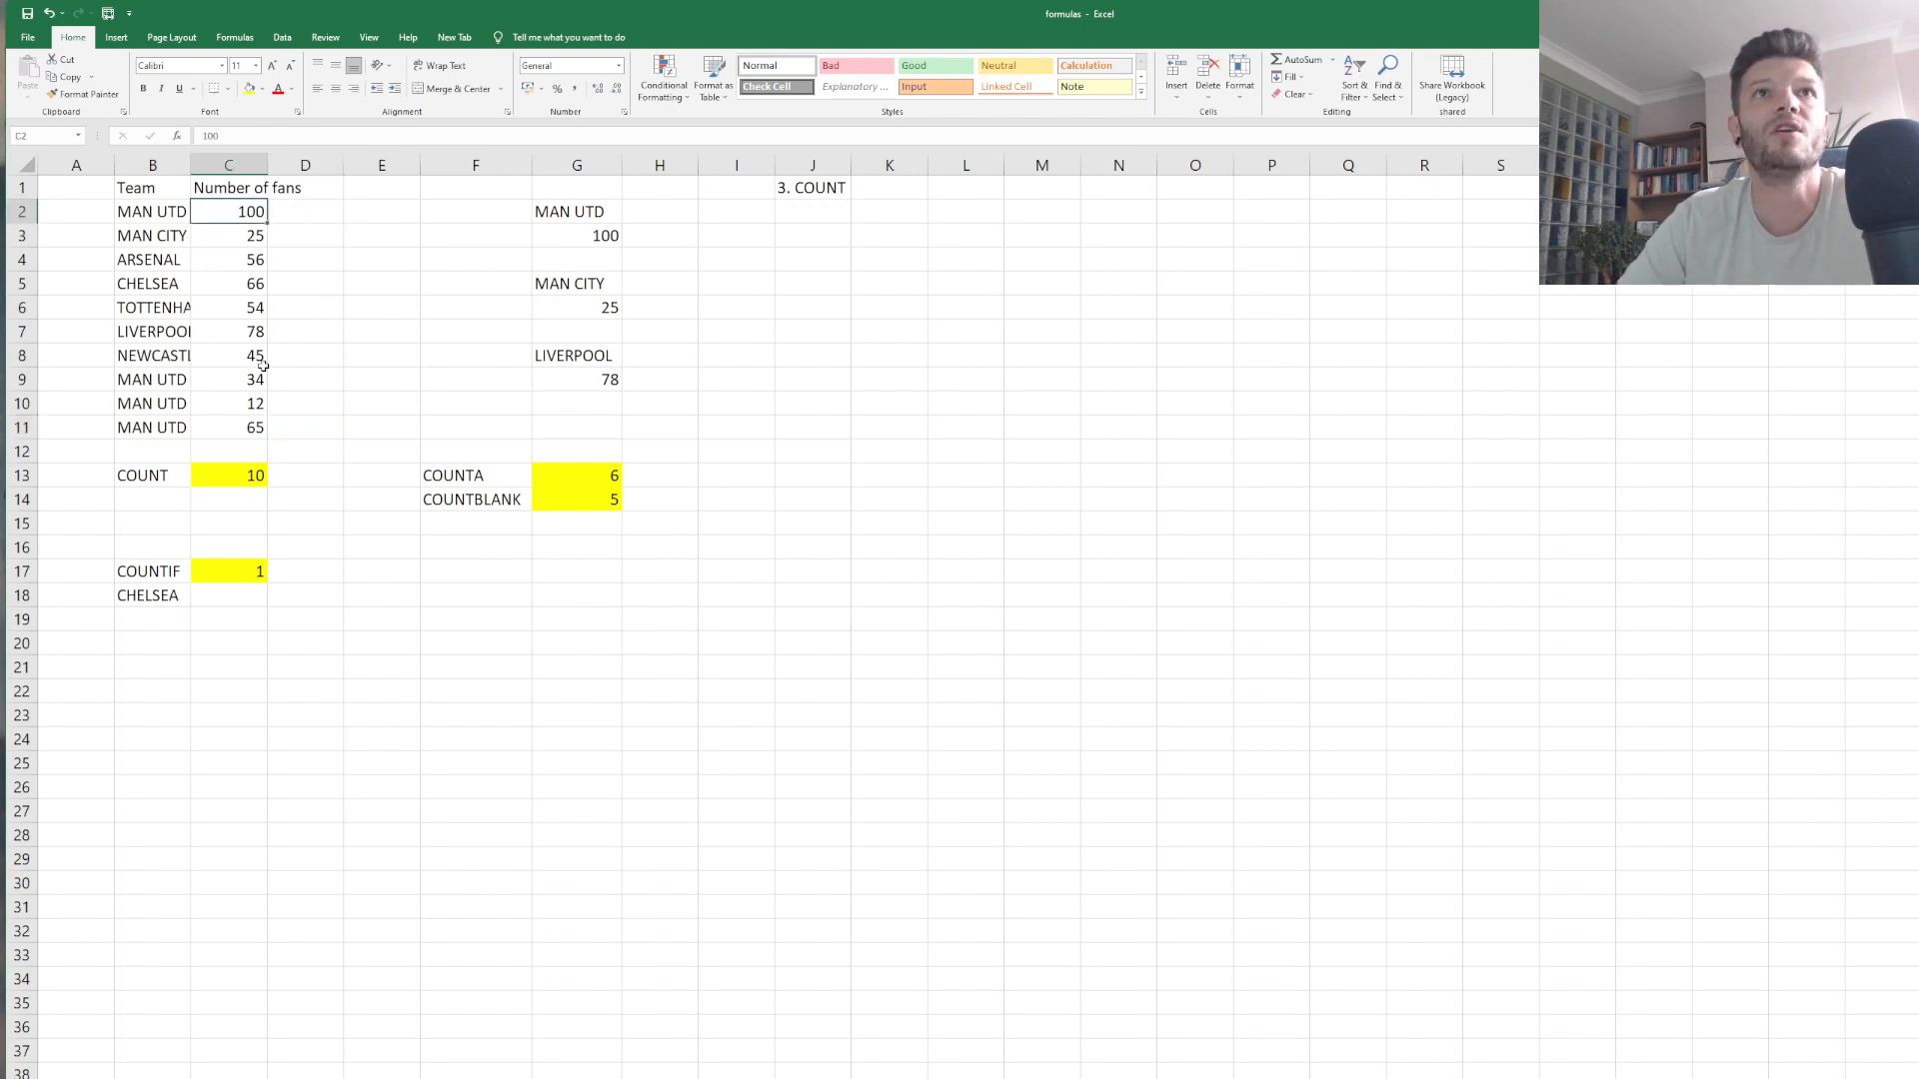
Enter a COUNT formula in cell C14 that counts the fan numbers in C2:C11.
{"action": "left_click", "coordinate": [302, 595]}
{"action": "left_click", "coordinate": [230, 478]}
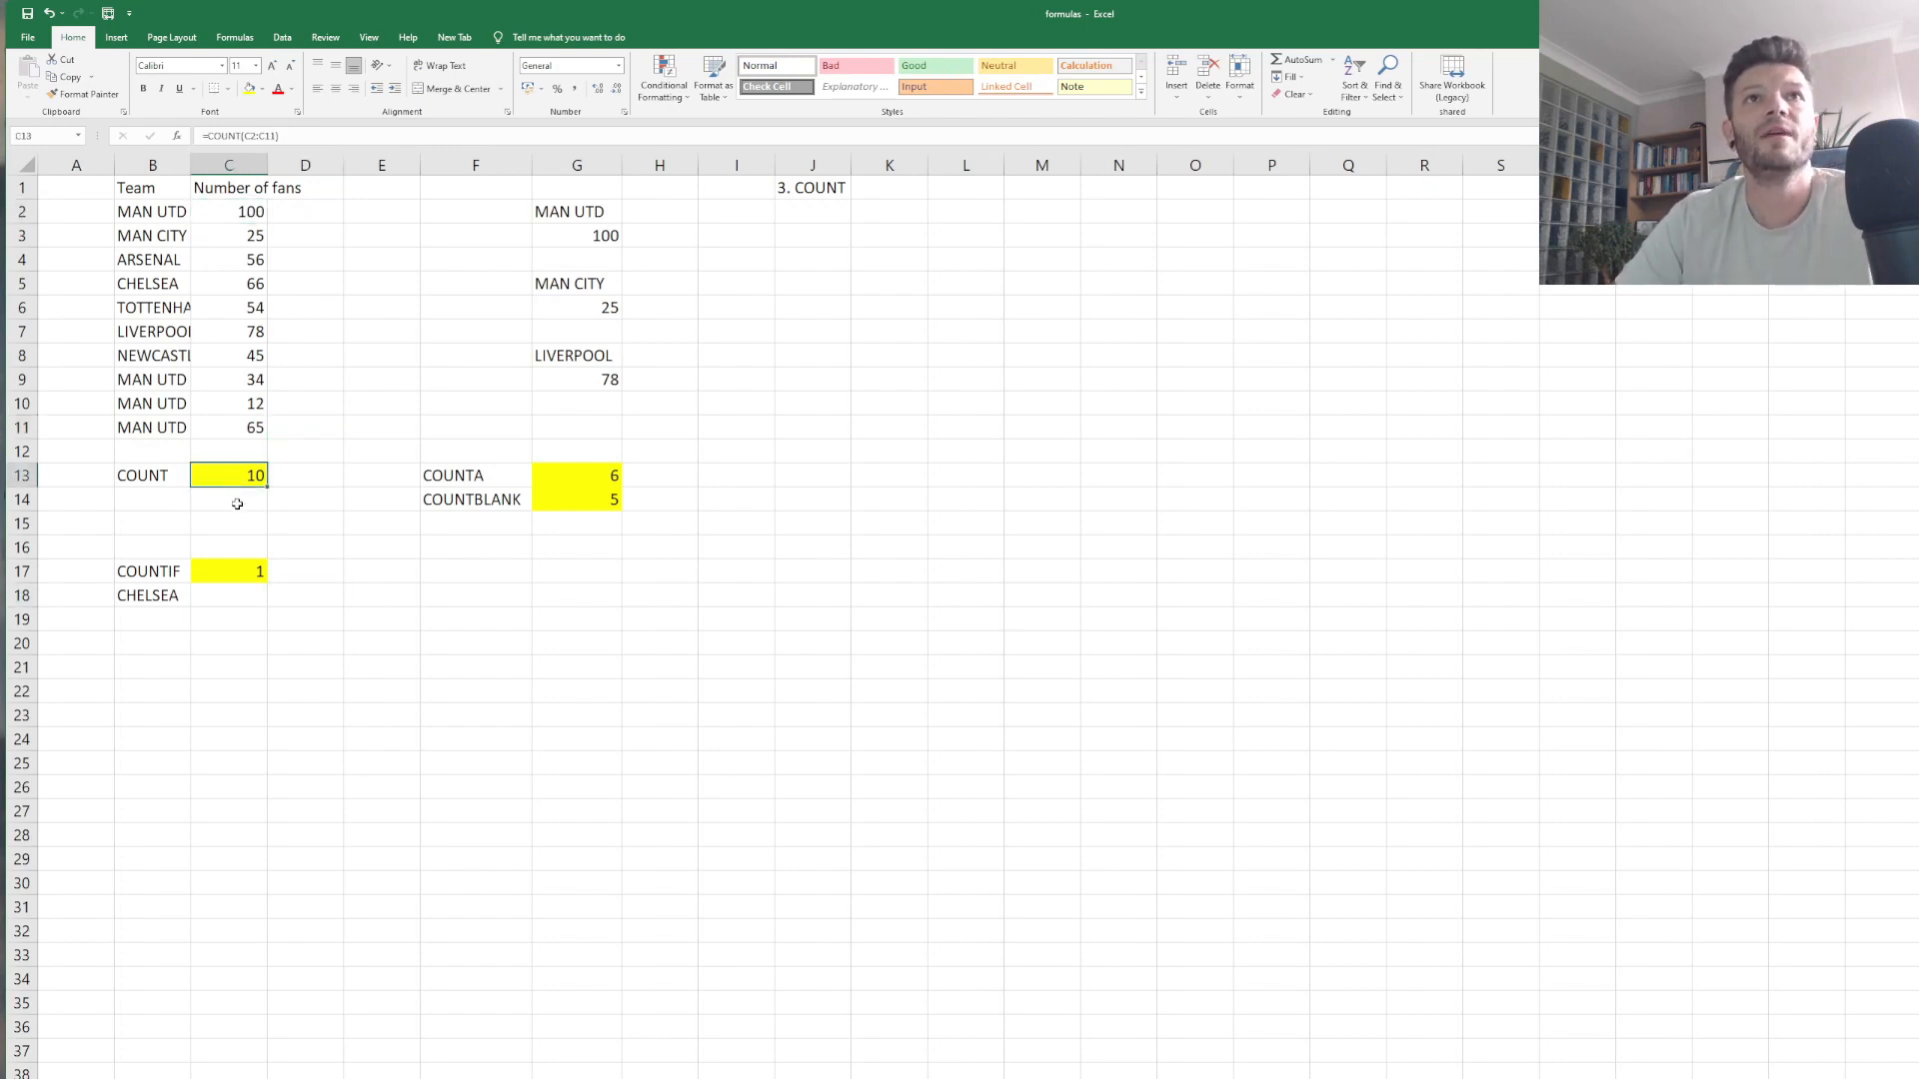
{"action": "left_click", "coordinate": [236, 504]}
{"action": "type", "text": "=COUNT"}
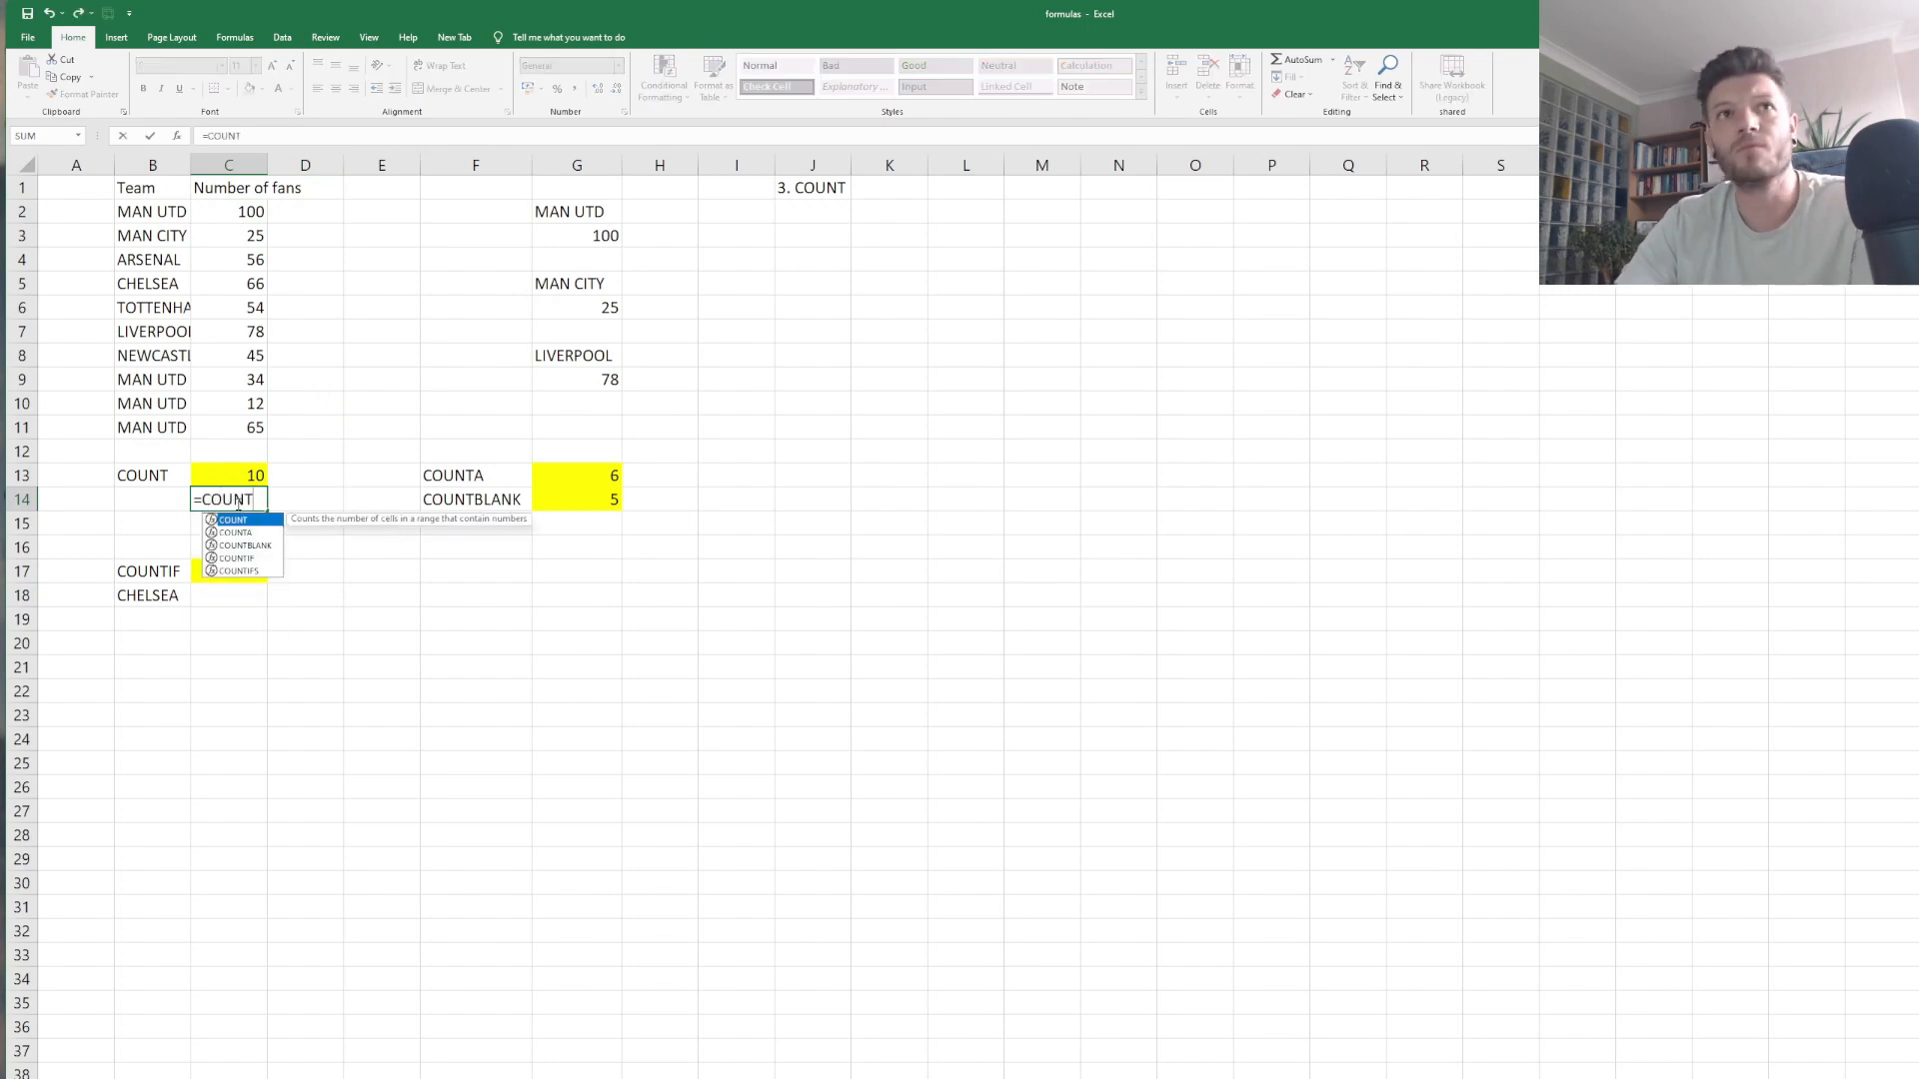
{"action": "type", "text": "("}
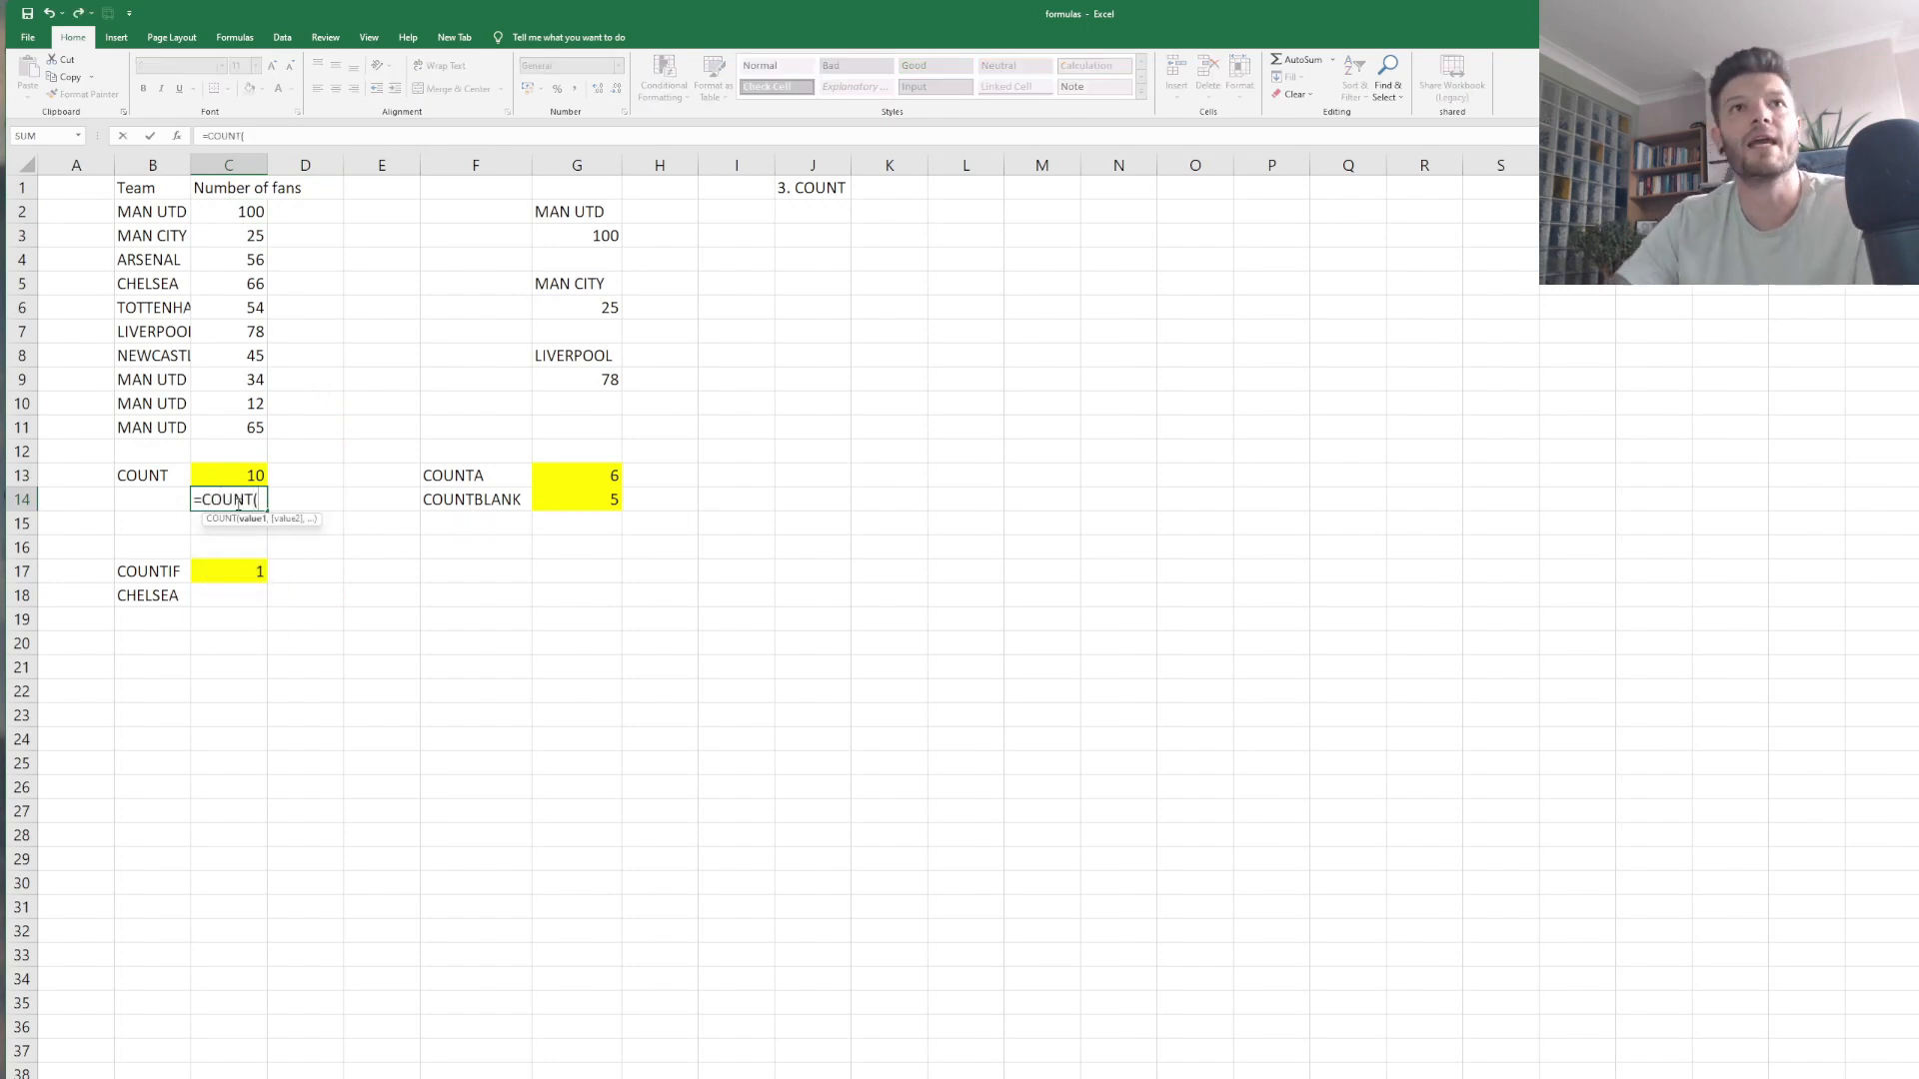
{"action": "left_click", "coordinate": [262, 214]}
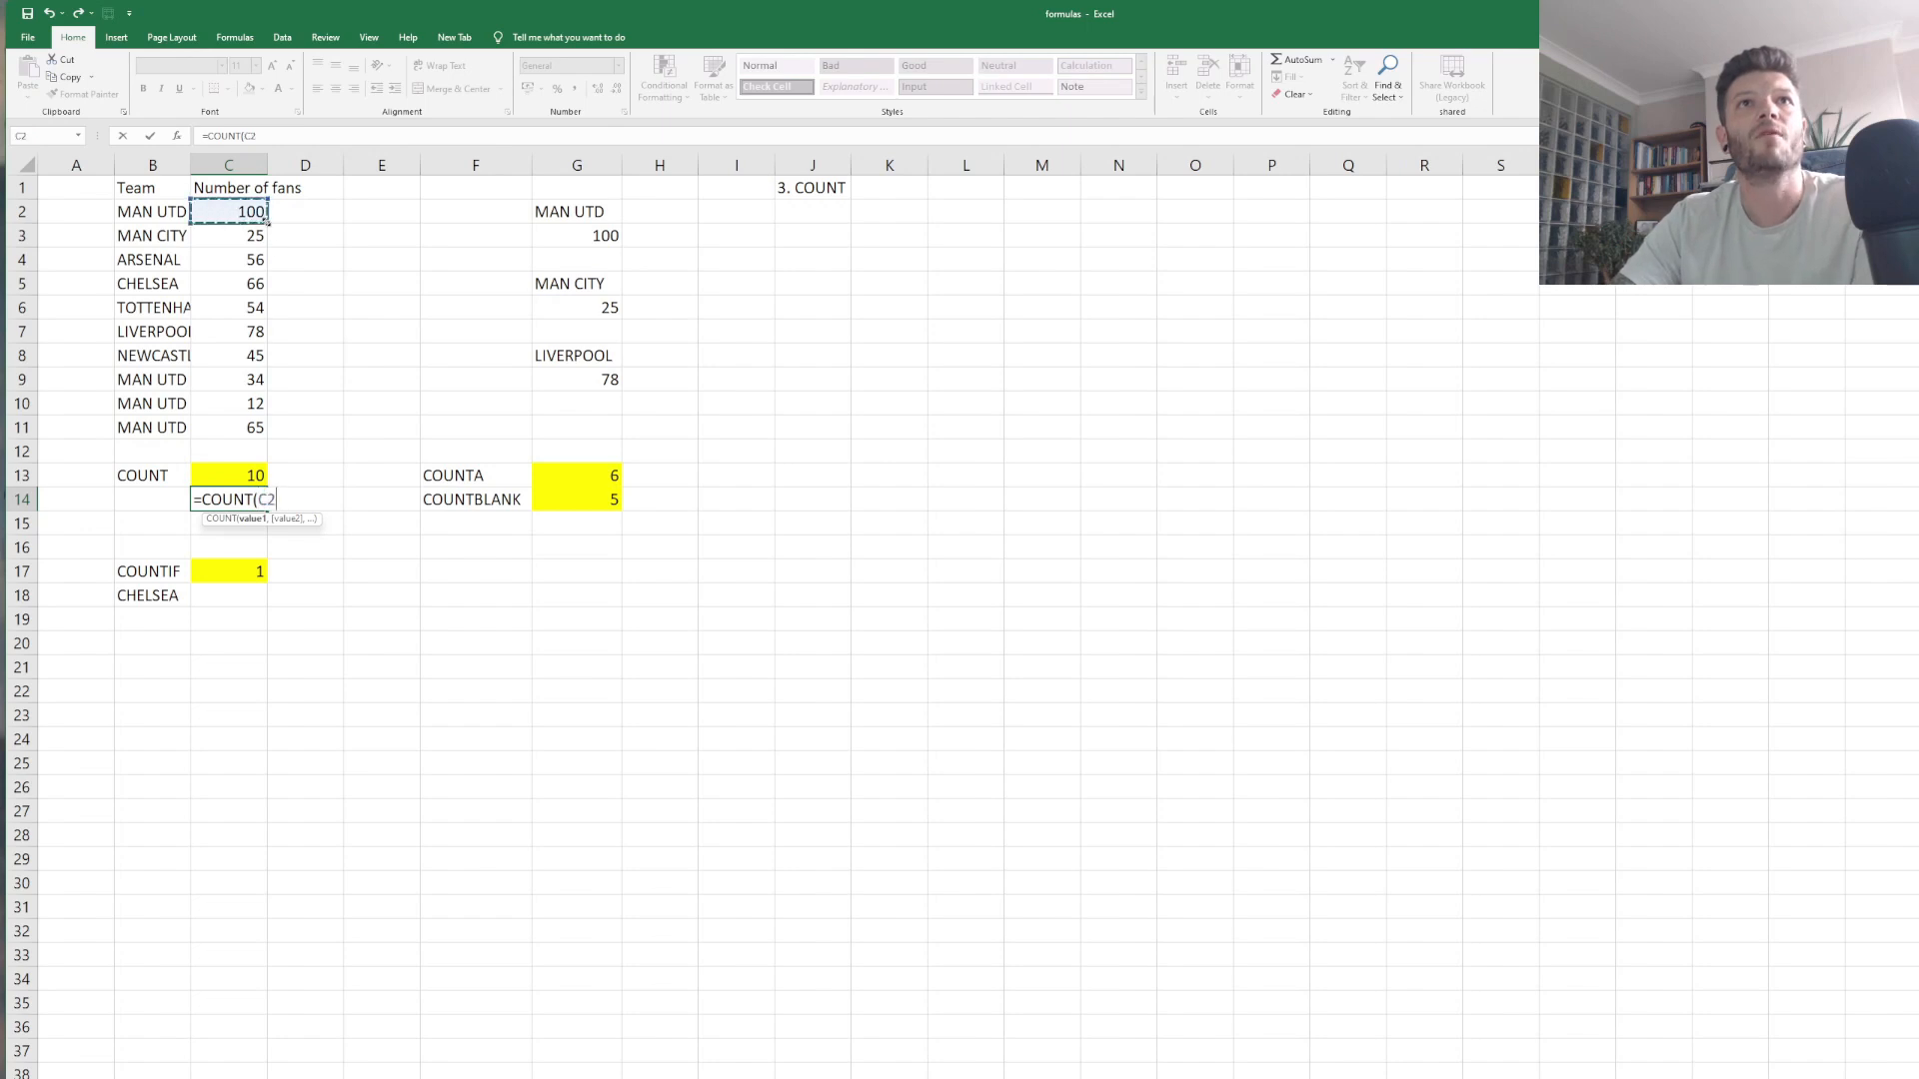
{"action": "left_click_drag", "start_coordinate": [267, 234], "coordinate": [282, 434]}
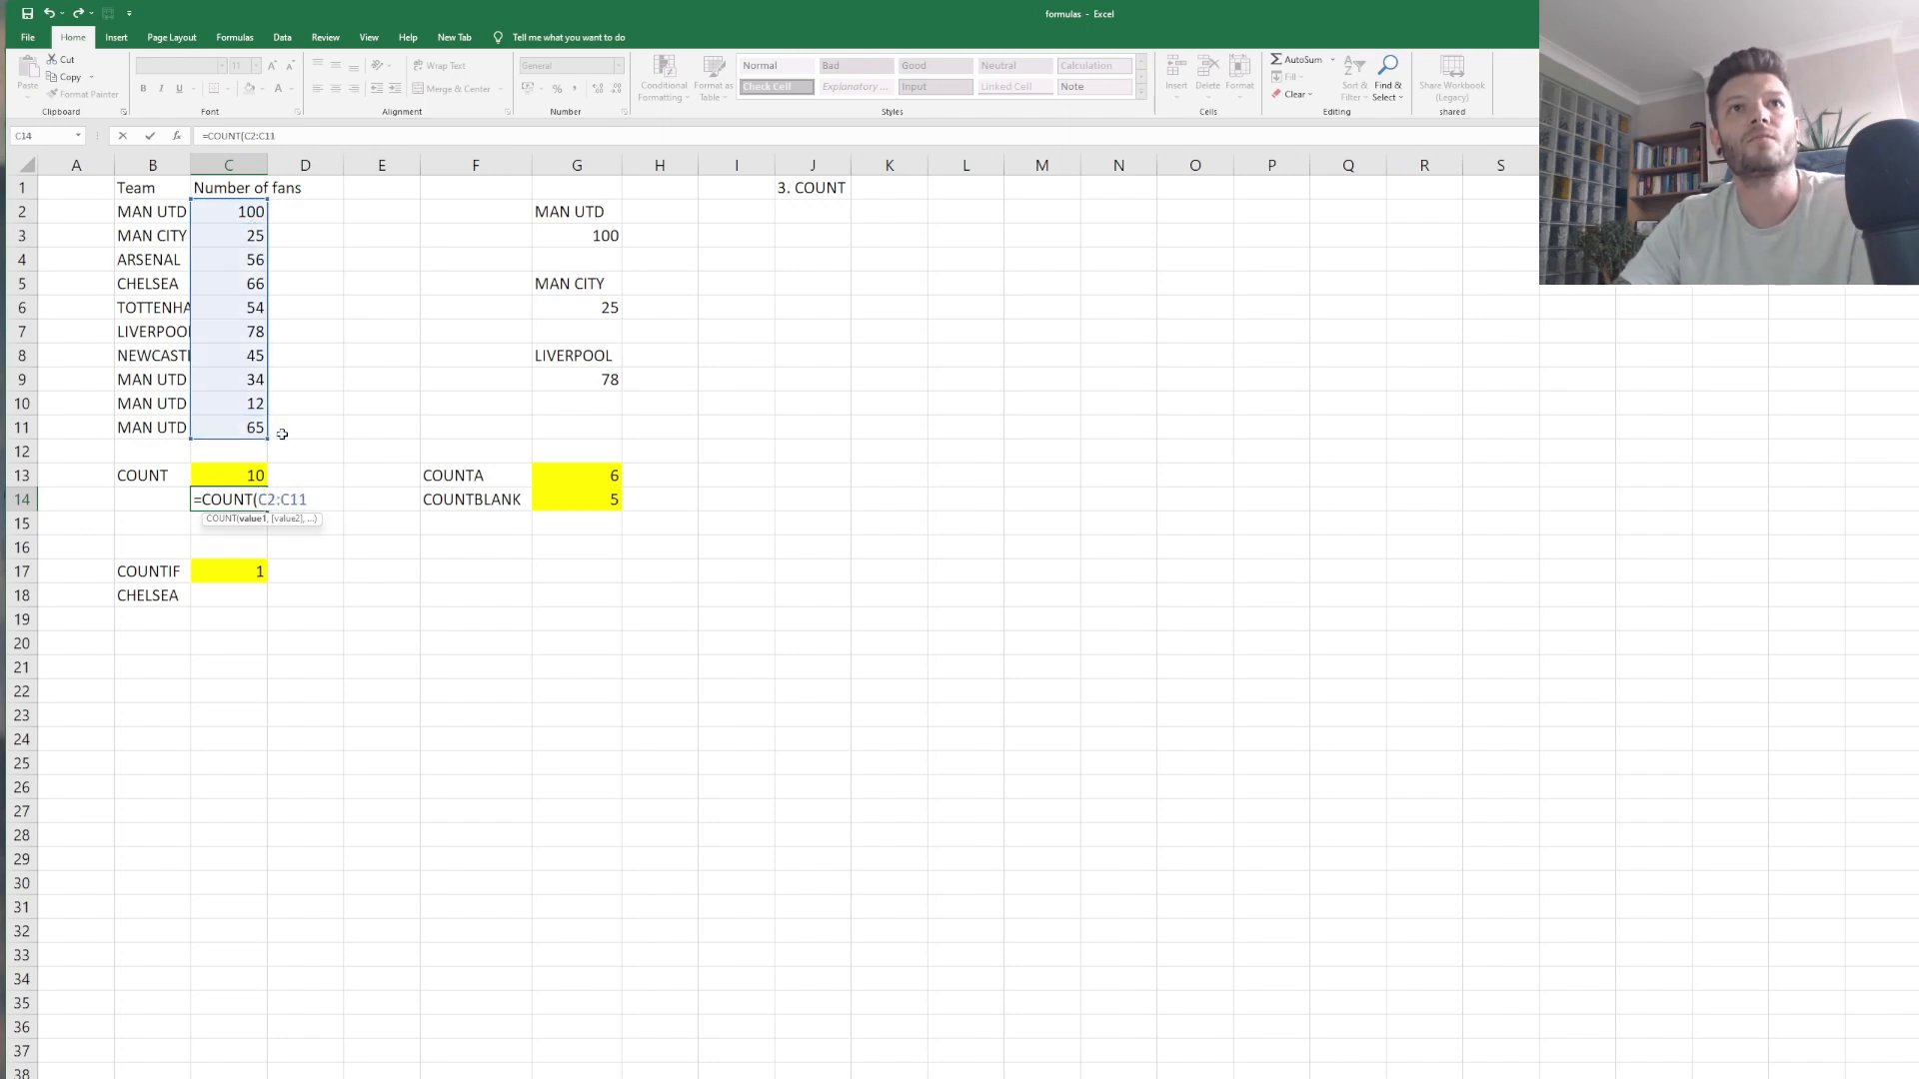
{"action": "key", "text": "Return"}
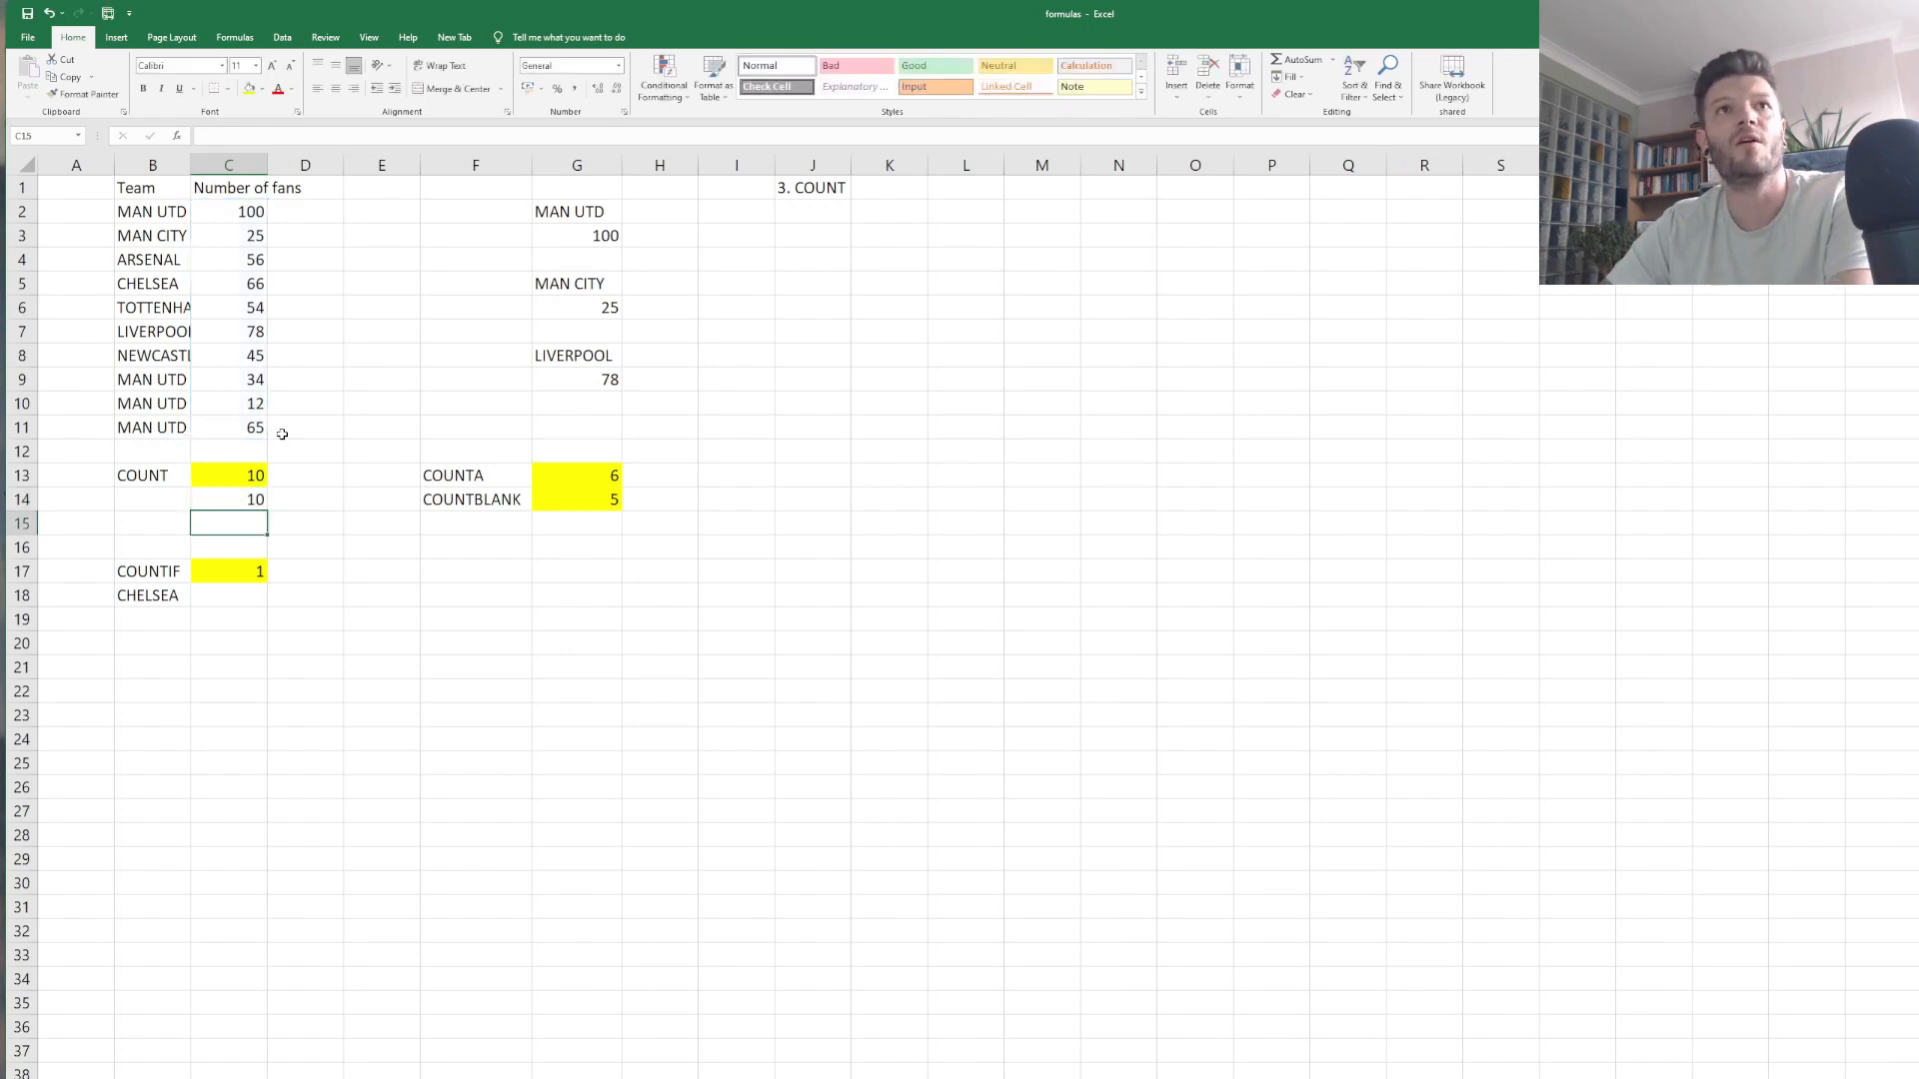
Check the COUNT formula in C14 against the first and last fan numbers, cells C2 and C11.
{"action": "left_click", "coordinate": [248, 502]}
{"action": "left_click", "coordinate": [250, 216]}
{"action": "left_click", "coordinate": [246, 425]}
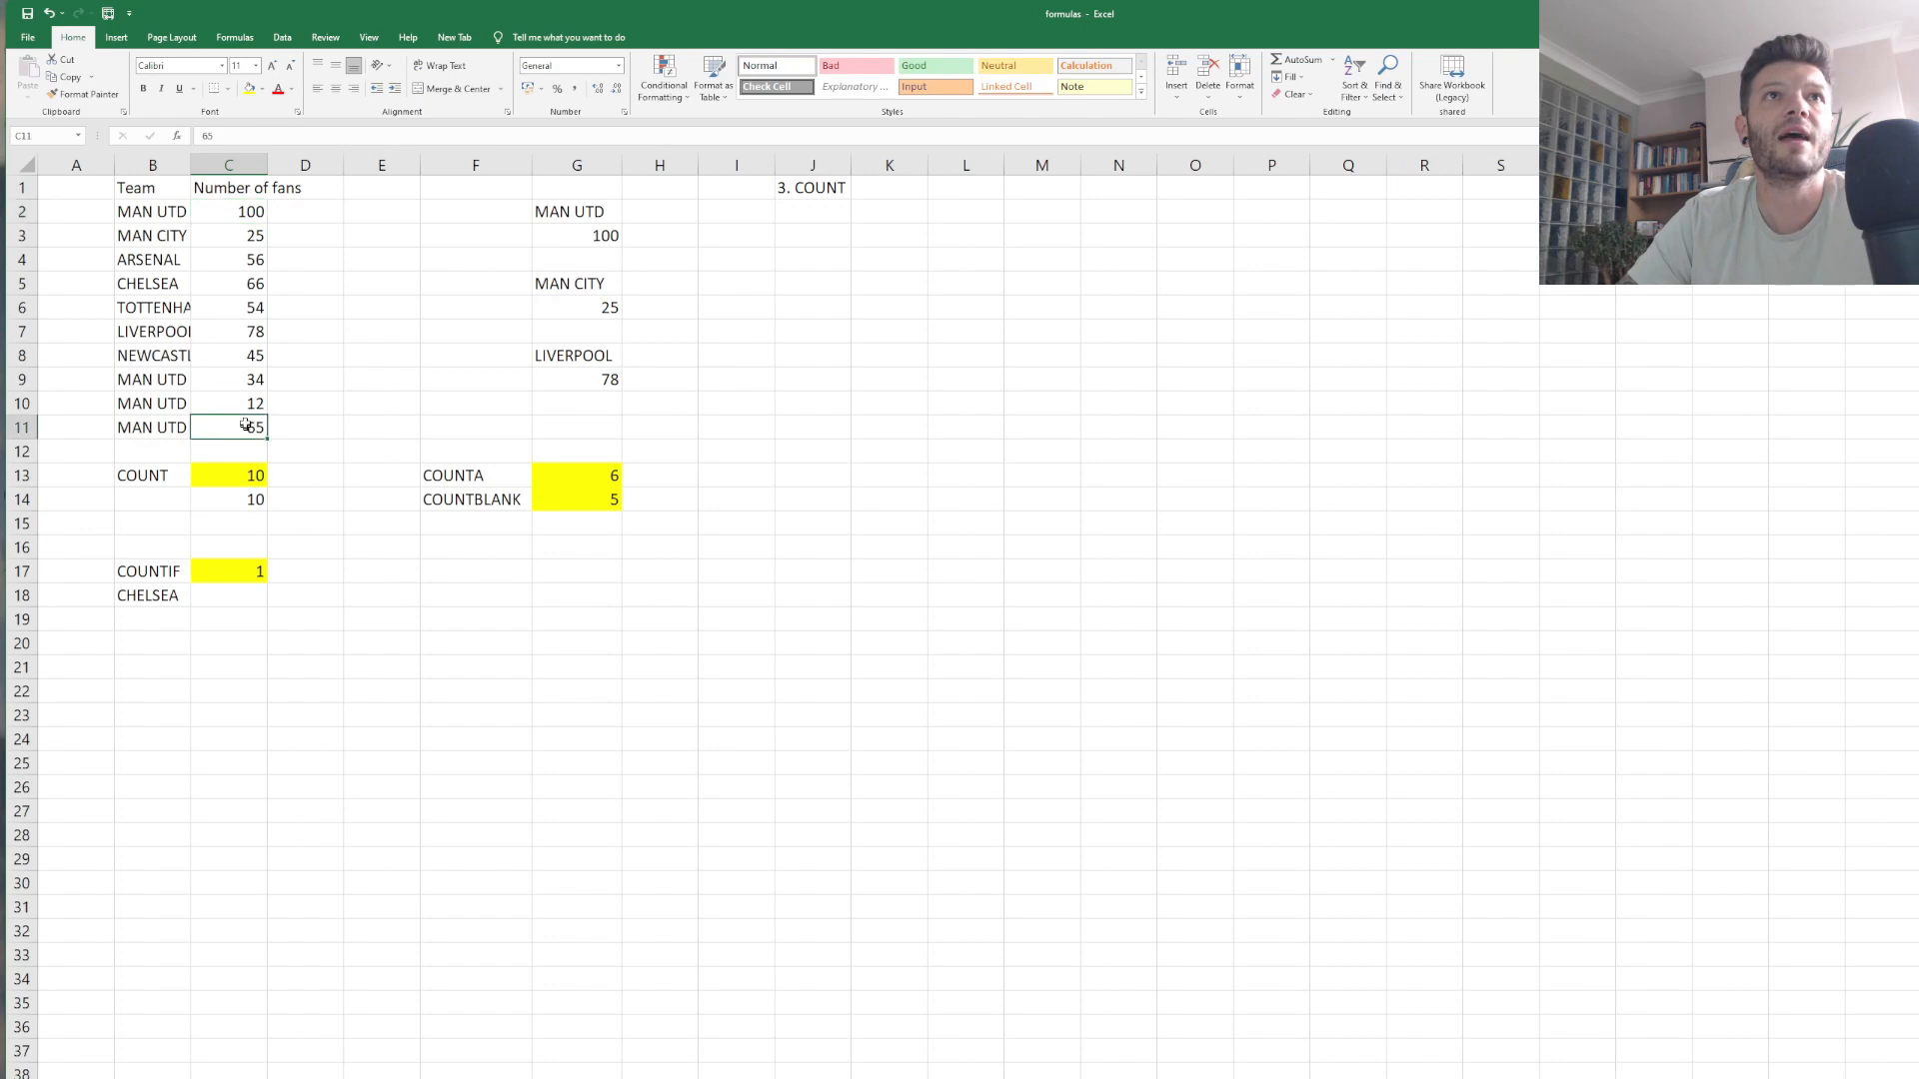
{"action": "left_click", "coordinate": [246, 213]}
{"action": "left_click", "coordinate": [255, 425]}
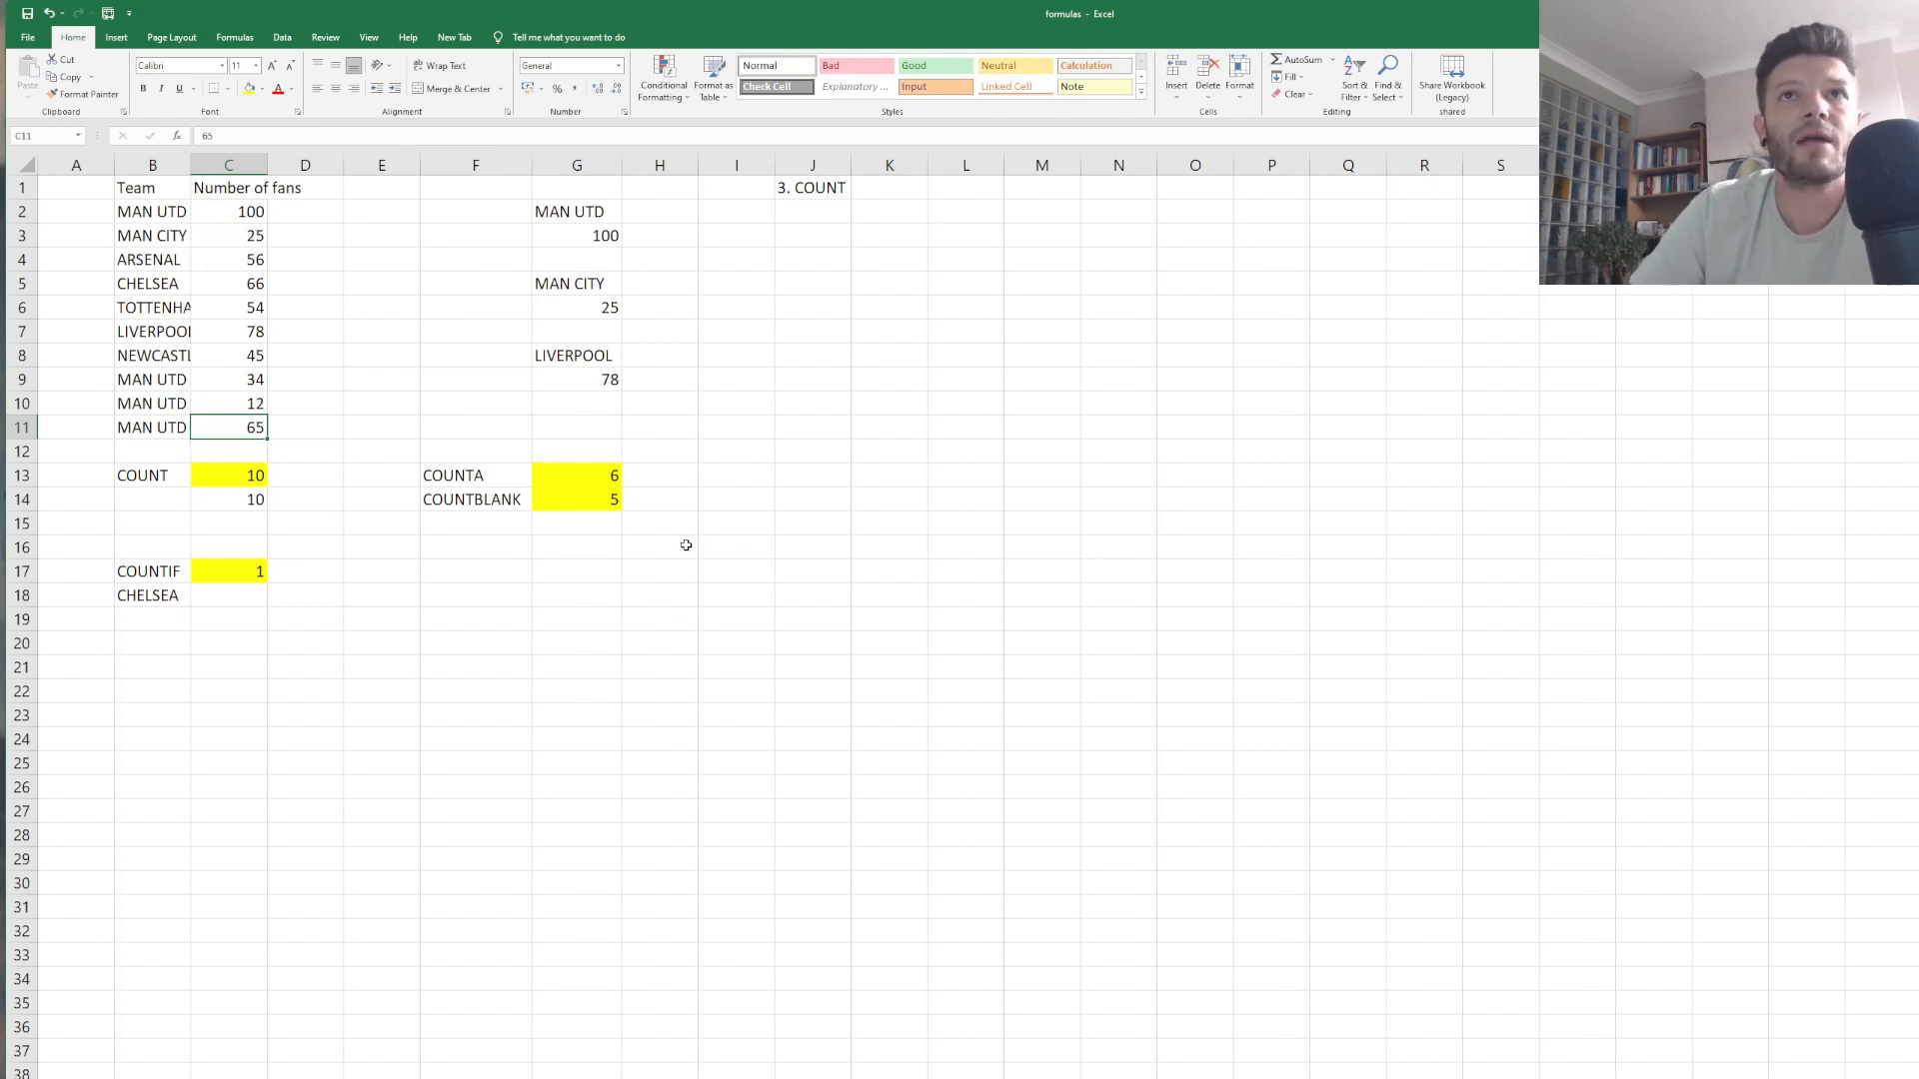
Examine the mix of team names, numbers and blank cells in column G, from G1 to G12.
{"action": "left_click", "coordinate": [770, 448]}
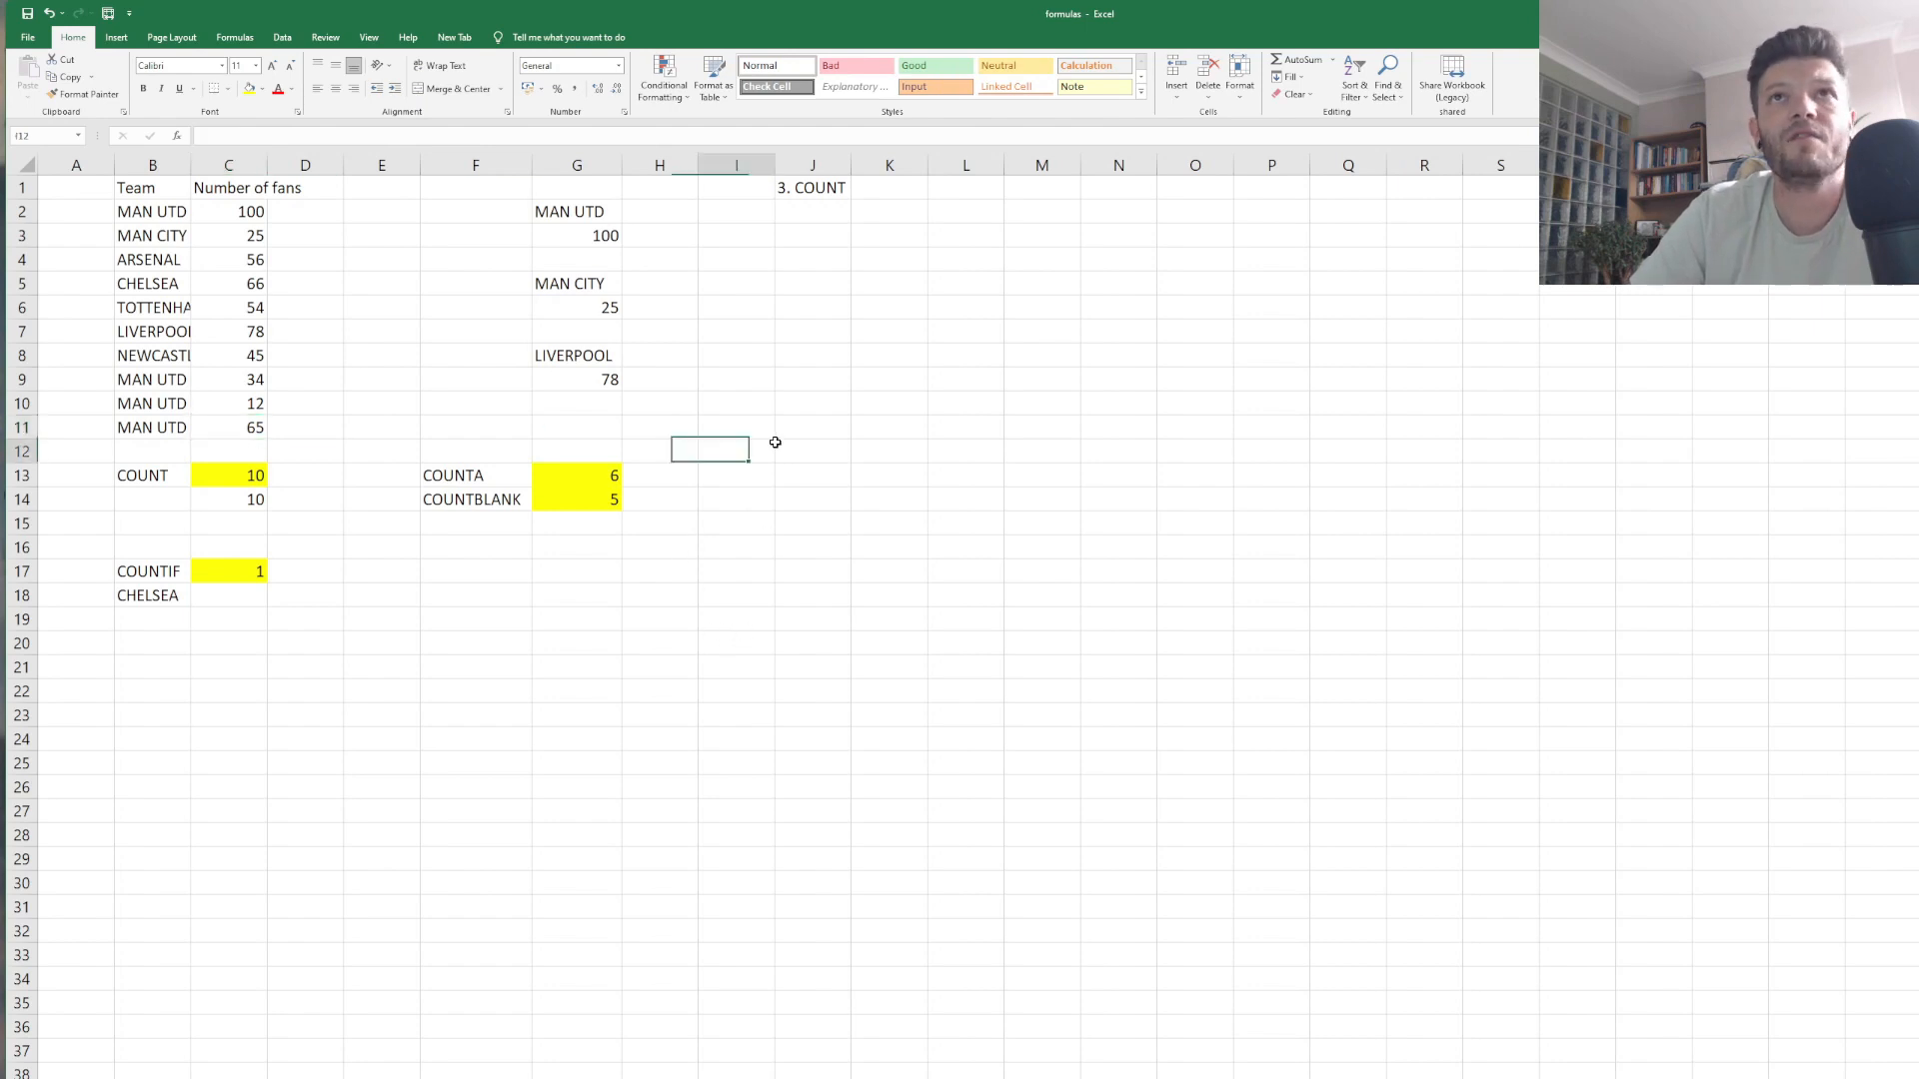
{"action": "left_click", "coordinate": [559, 265]}
{"action": "left_click_drag", "start_coordinate": [559, 183], "coordinate": [575, 452]}
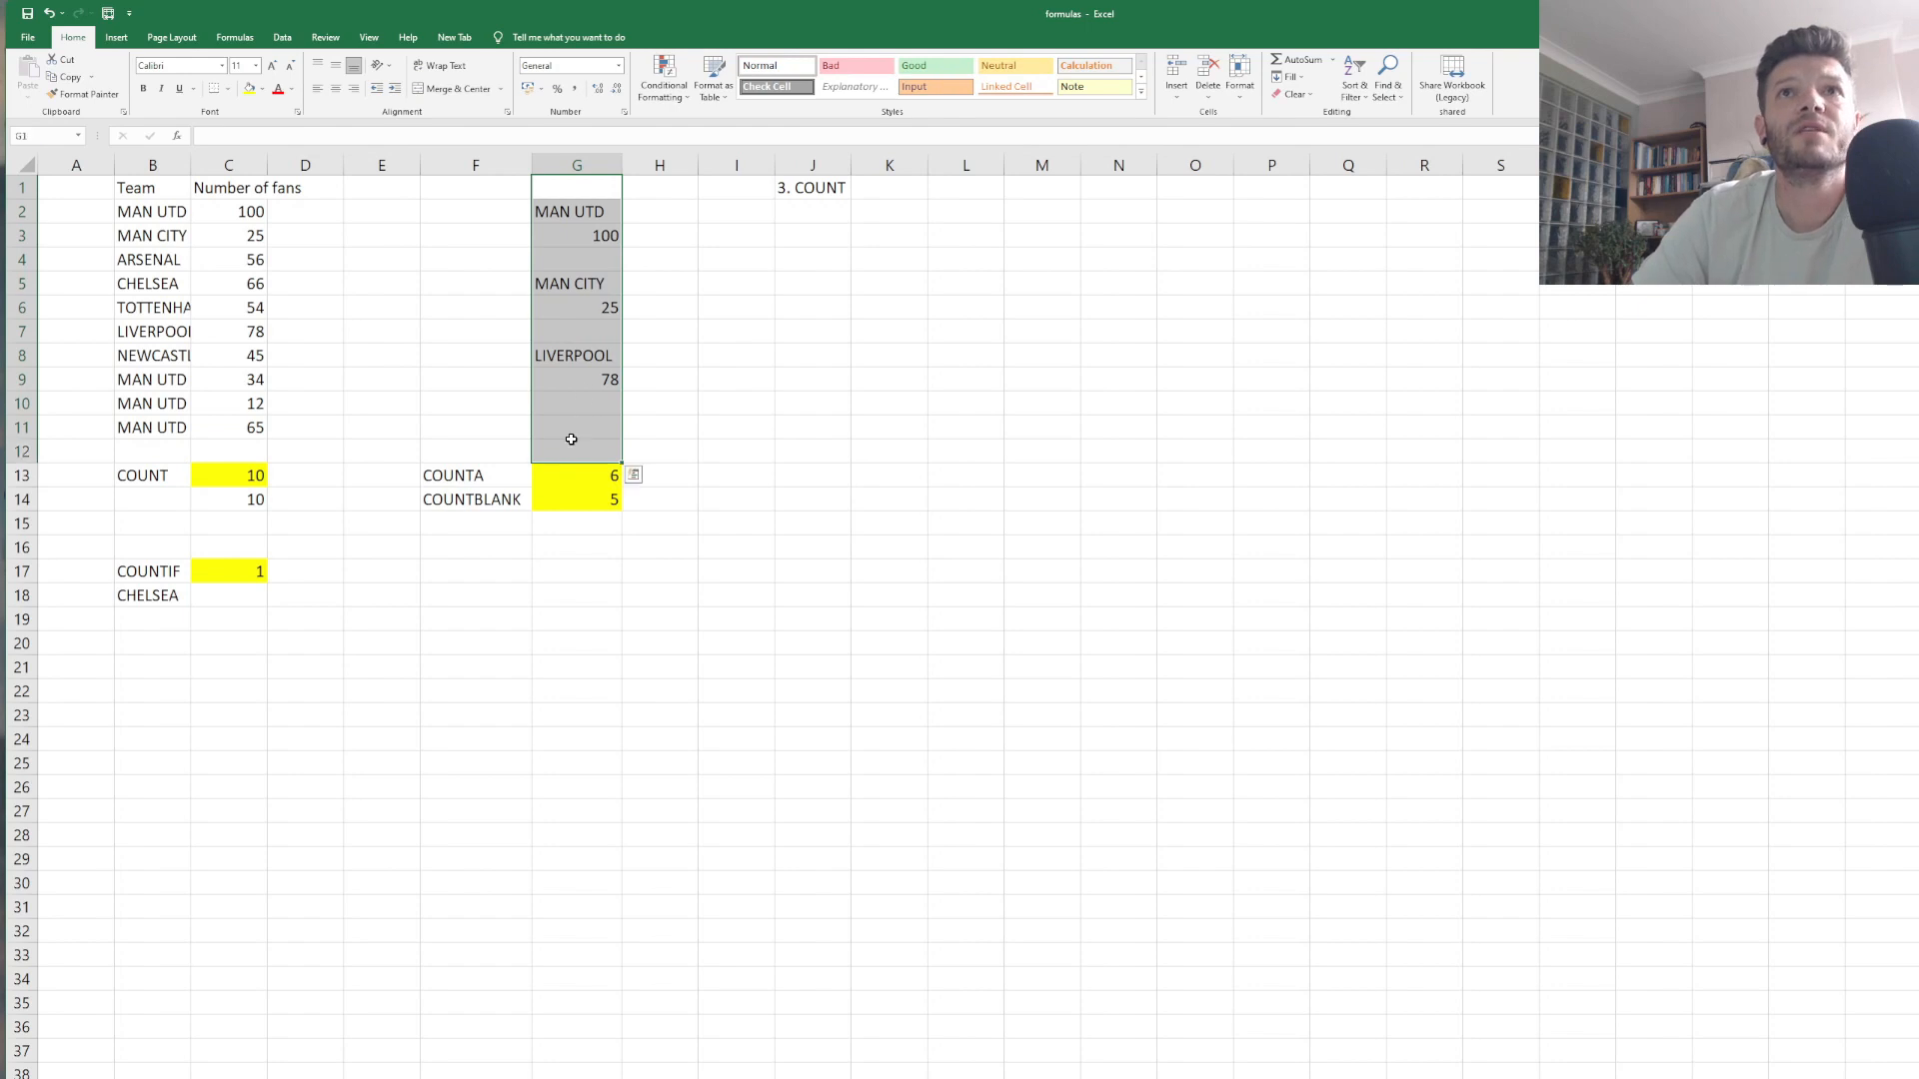
{"action": "left_click", "coordinate": [581, 214]}
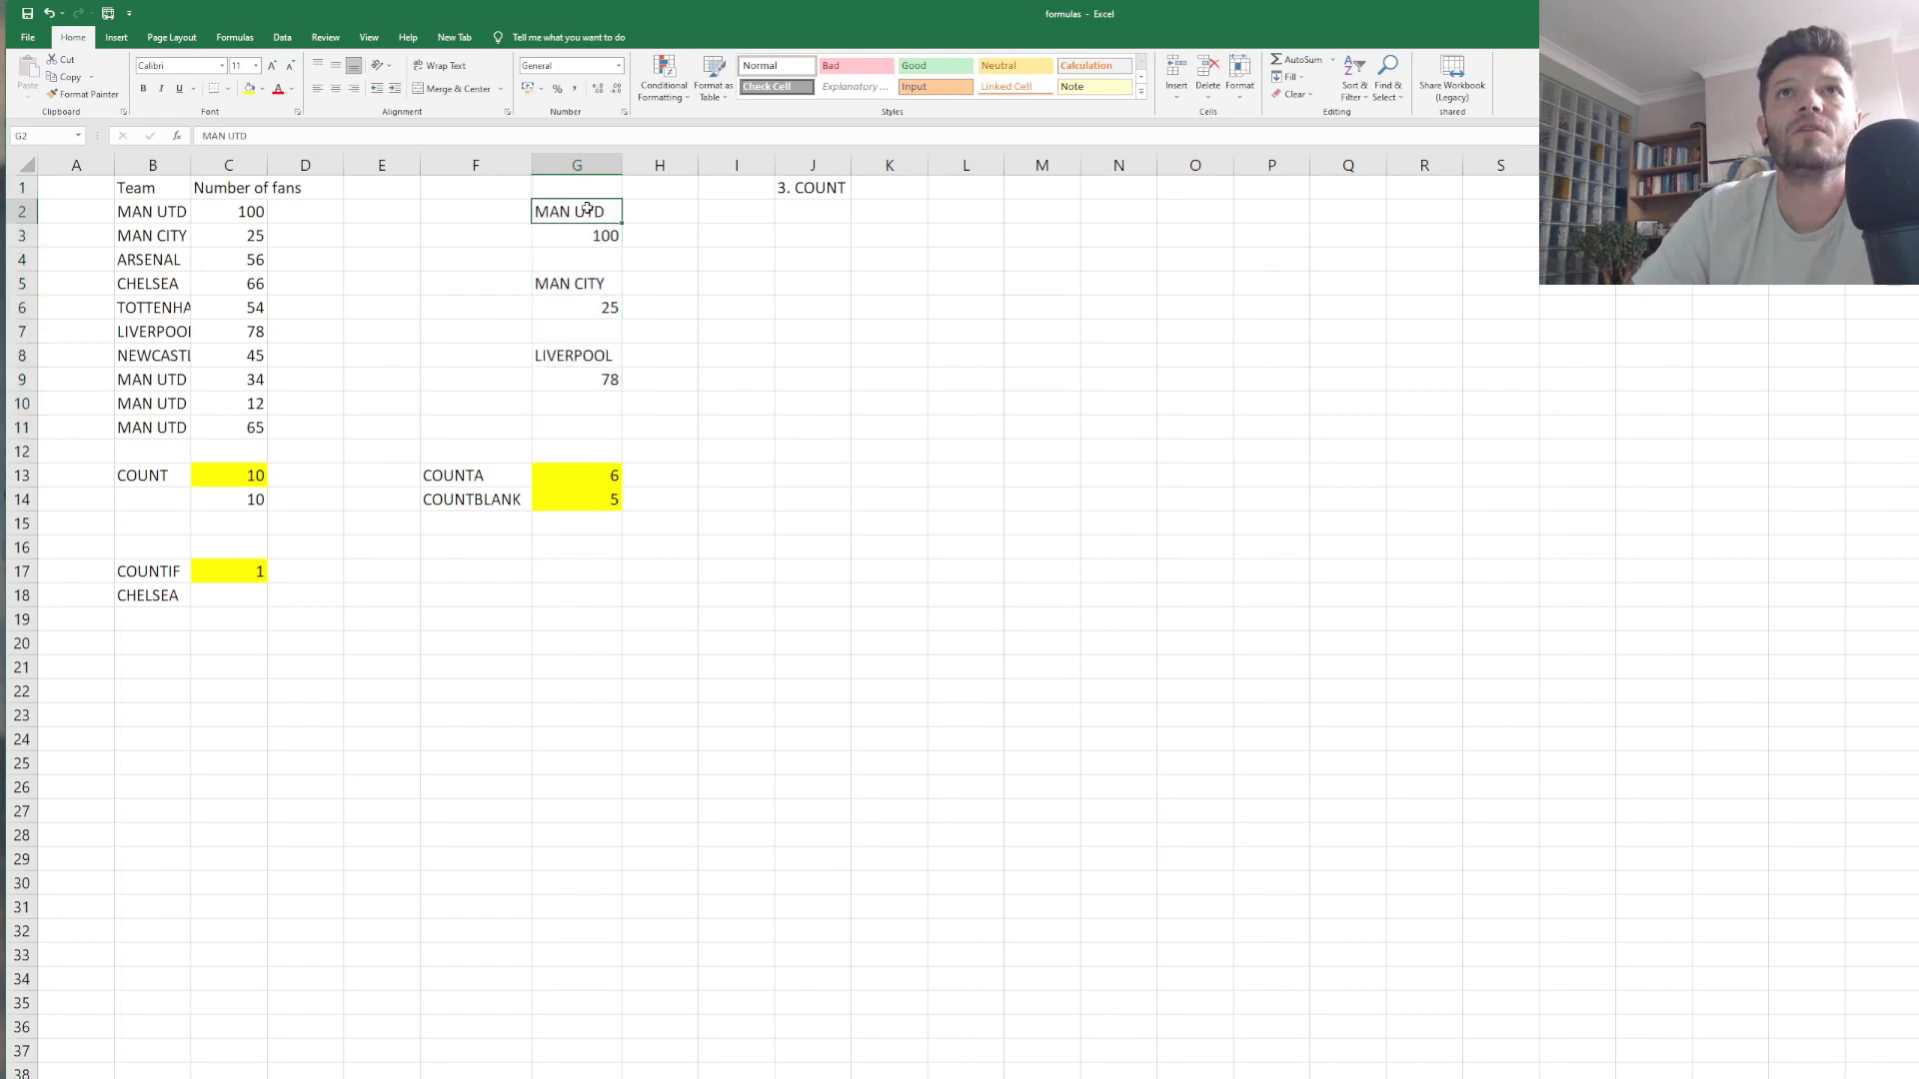
{"action": "left_click", "coordinate": [595, 238]}
{"action": "left_click", "coordinate": [592, 261]}
{"action": "left_click", "coordinate": [596, 309]}
{"action": "left_click", "coordinate": [599, 333]}
{"action": "left_click", "coordinate": [602, 358]}
{"action": "left_click", "coordinate": [602, 381]}
{"action": "left_click", "coordinate": [602, 404]}
Review the COUNTA example formula in cell G13 and the range G2:G12 it covers.
{"action": "left_click", "coordinate": [590, 218]}
{"action": "left_click", "coordinate": [604, 469]}
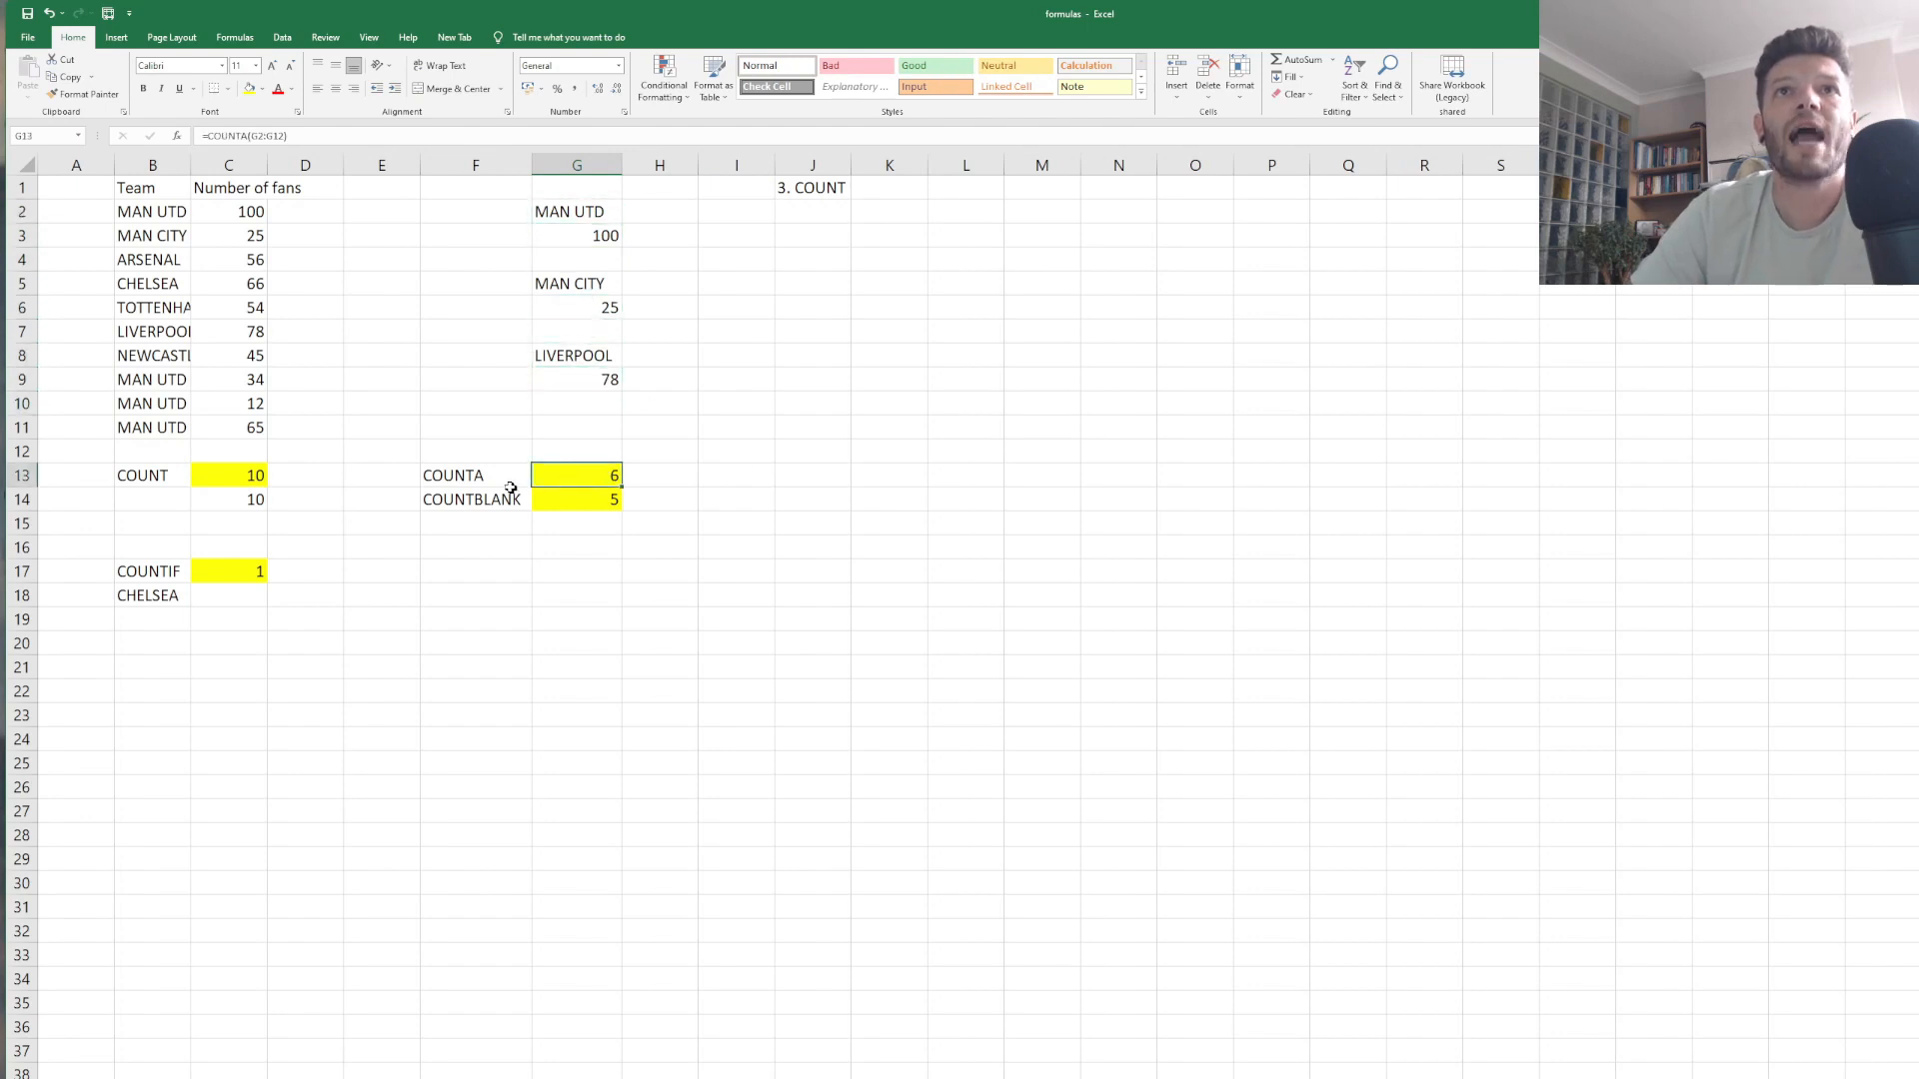
{"action": "left_click", "coordinate": [626, 477]}
{"action": "left_click_drag", "start_coordinate": [575, 214], "coordinate": [575, 441]}
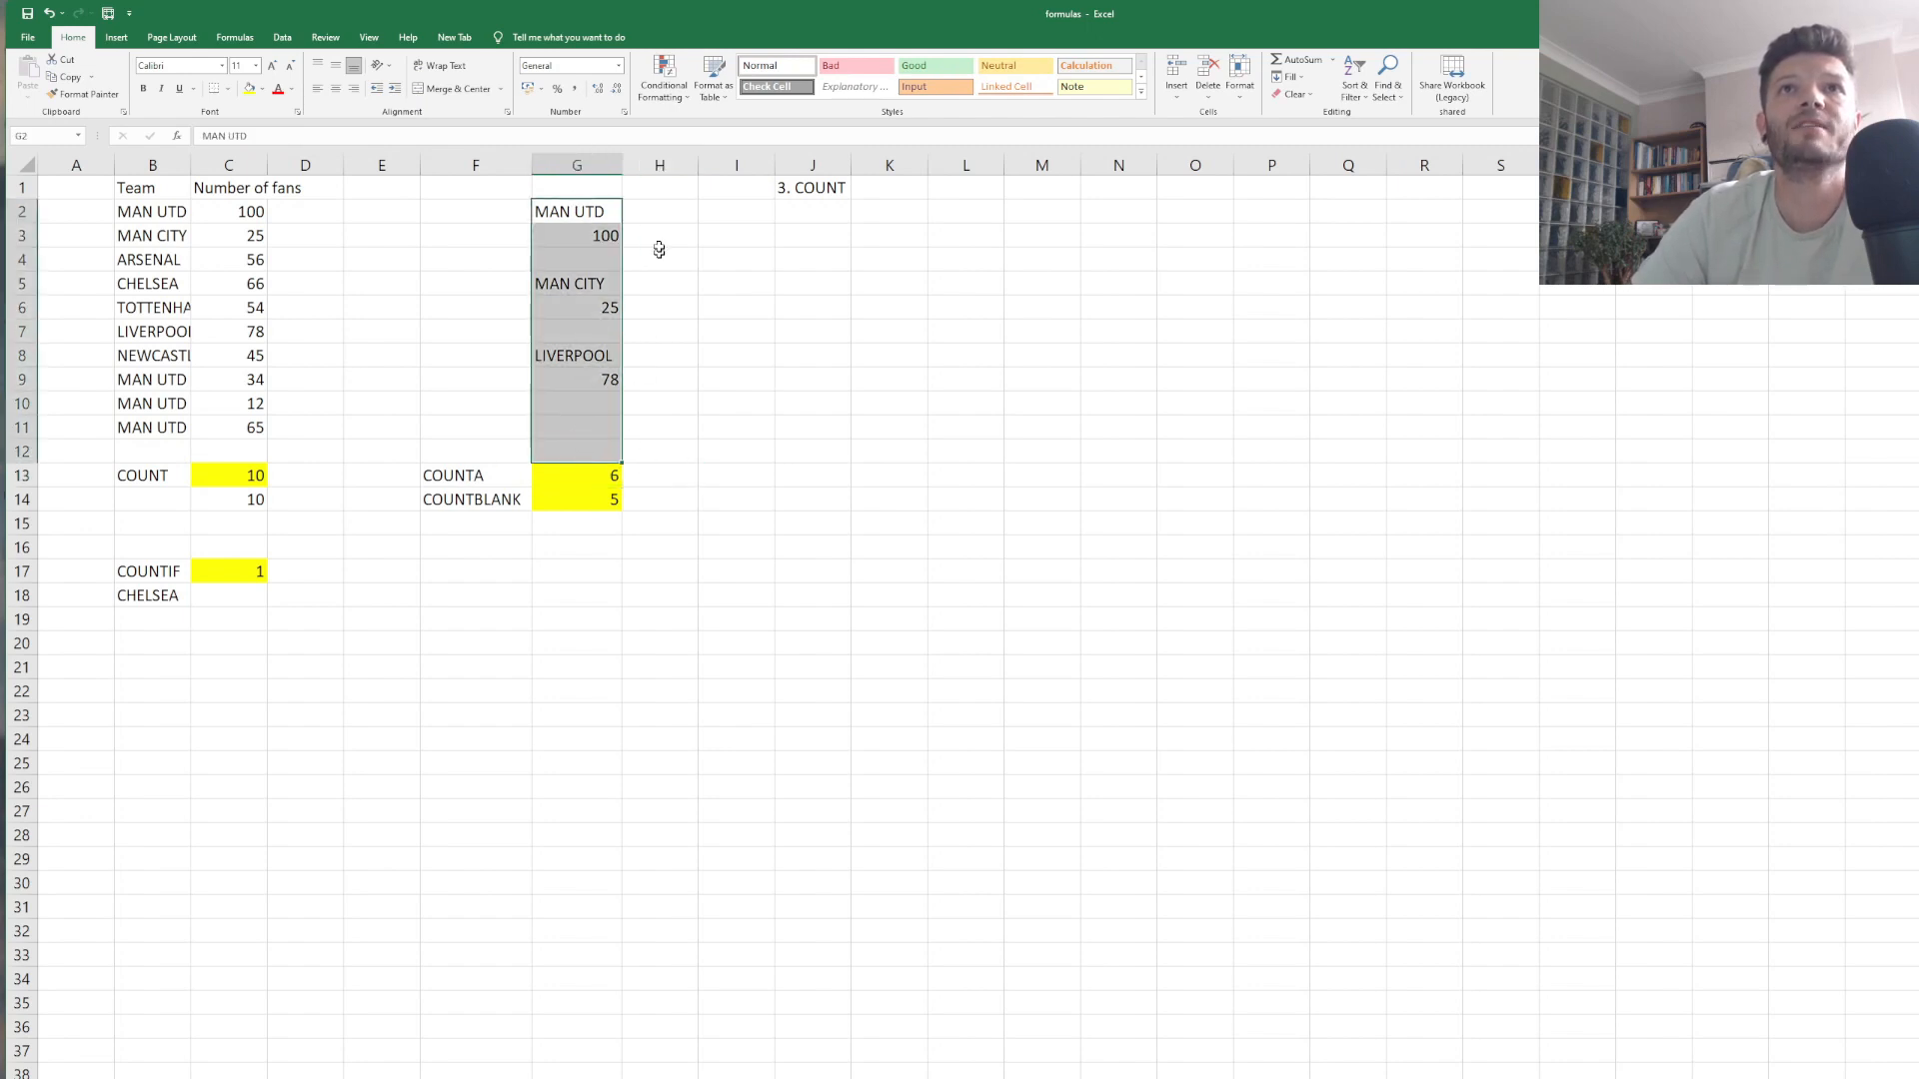
Enter a COUNTA formula in cell H13 that counts the non-empty cells in G2:G12.
{"action": "left_click", "coordinate": [686, 505]}
{"action": "left_click", "coordinate": [688, 471]}
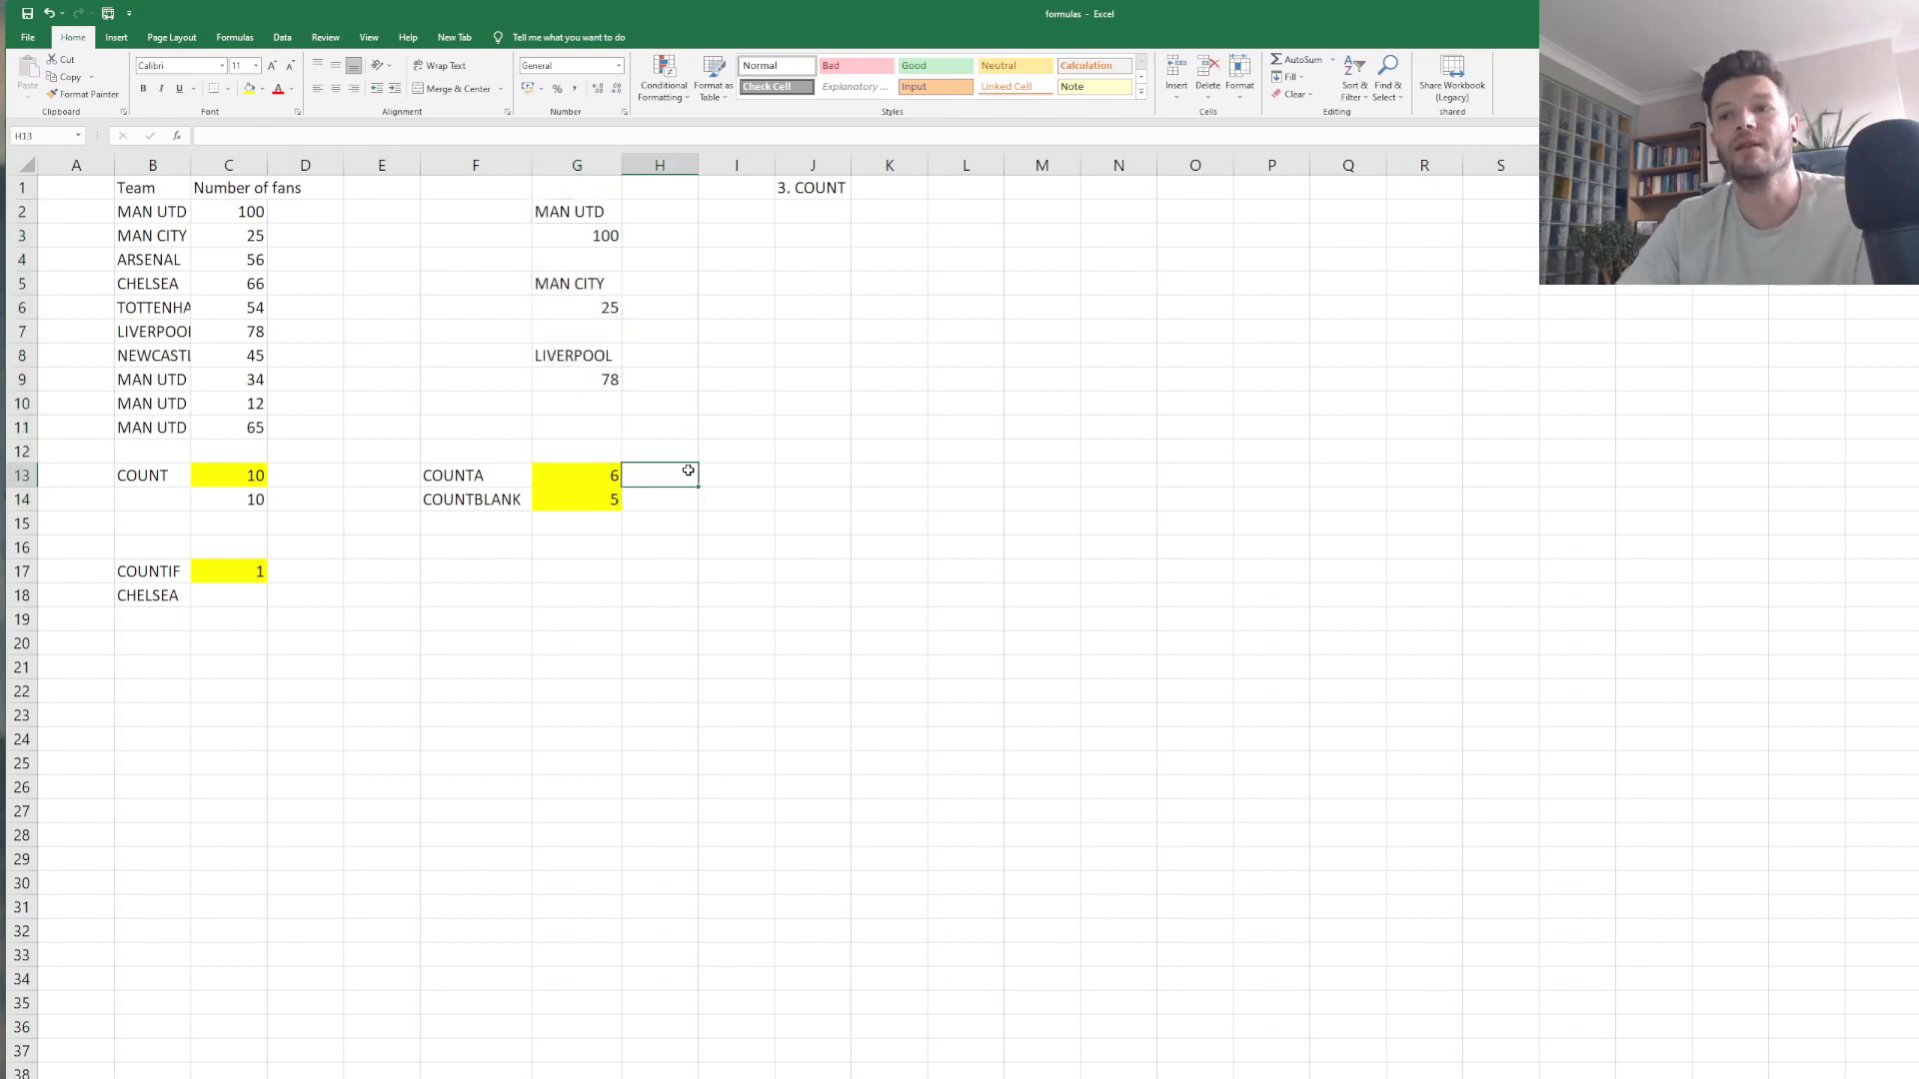
{"action": "type", "text": "=COUNT"}
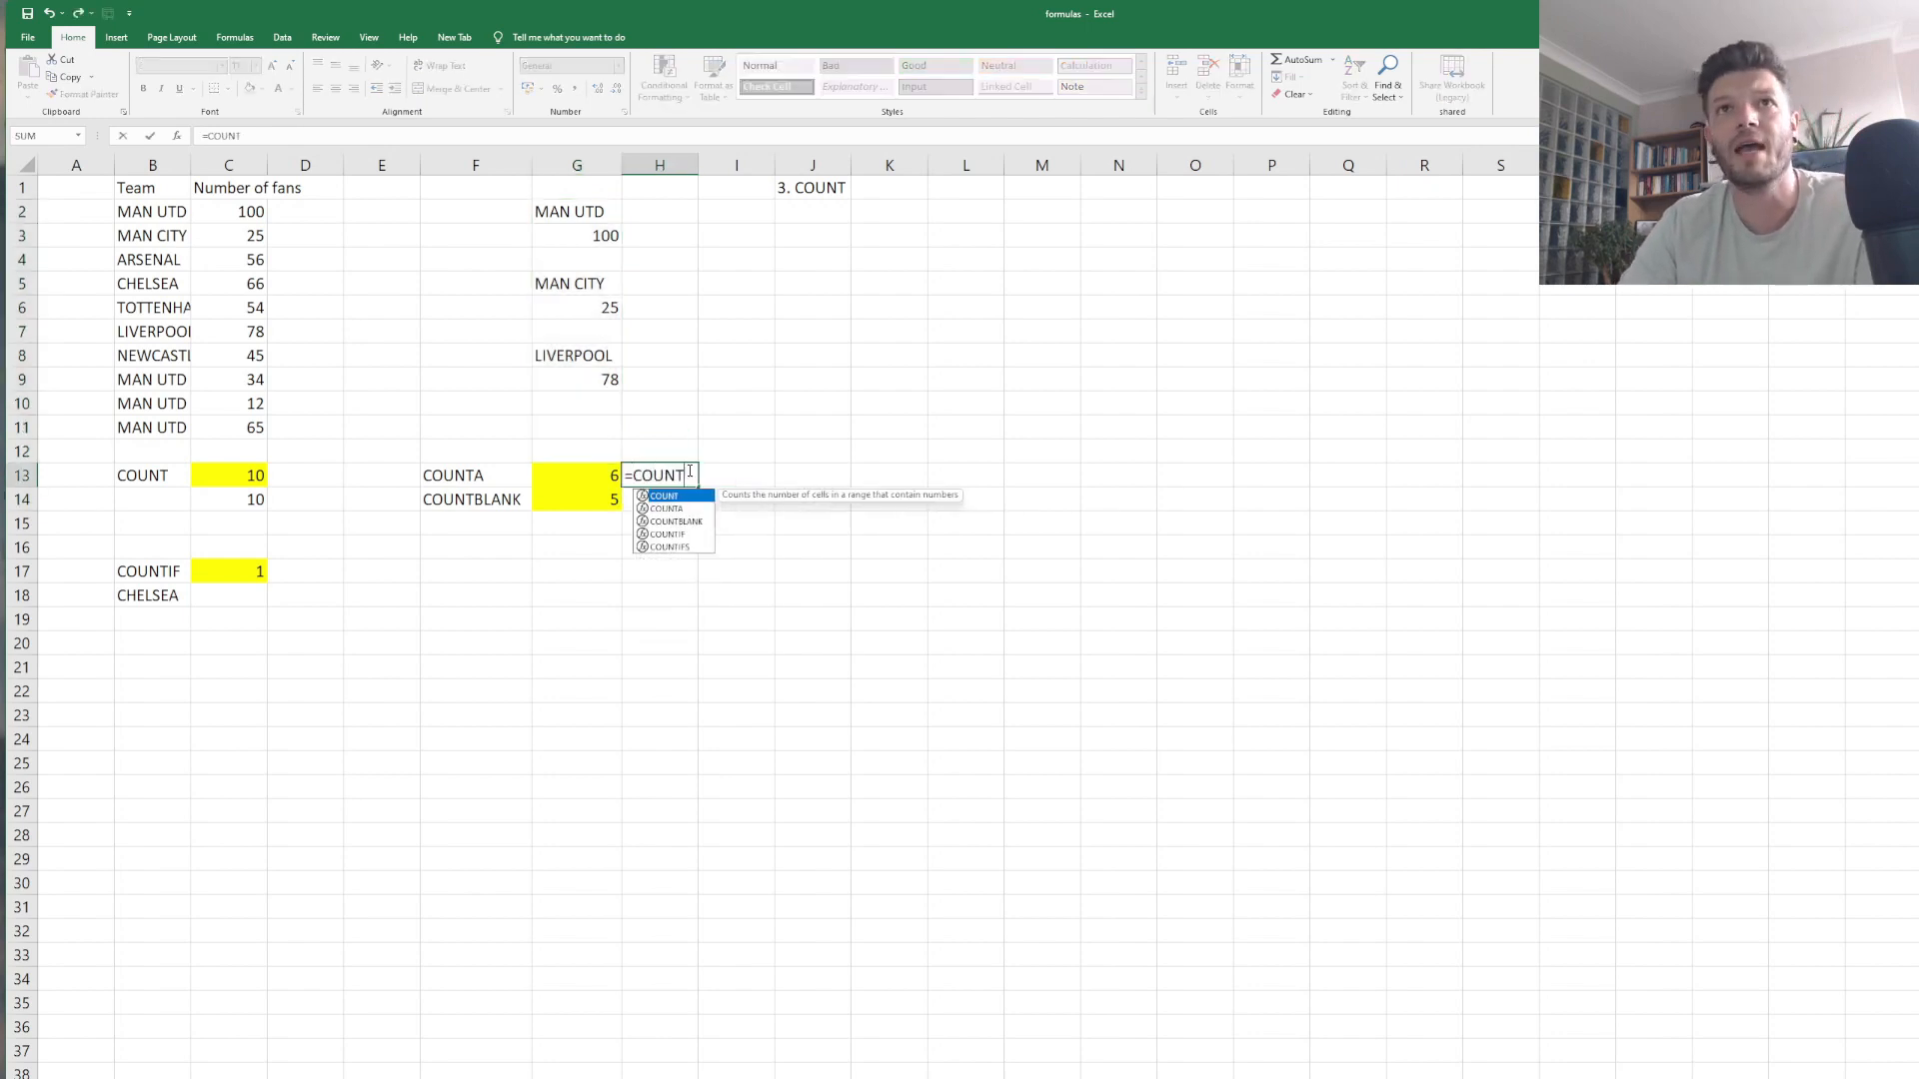
{"action": "type", "text": "A"}
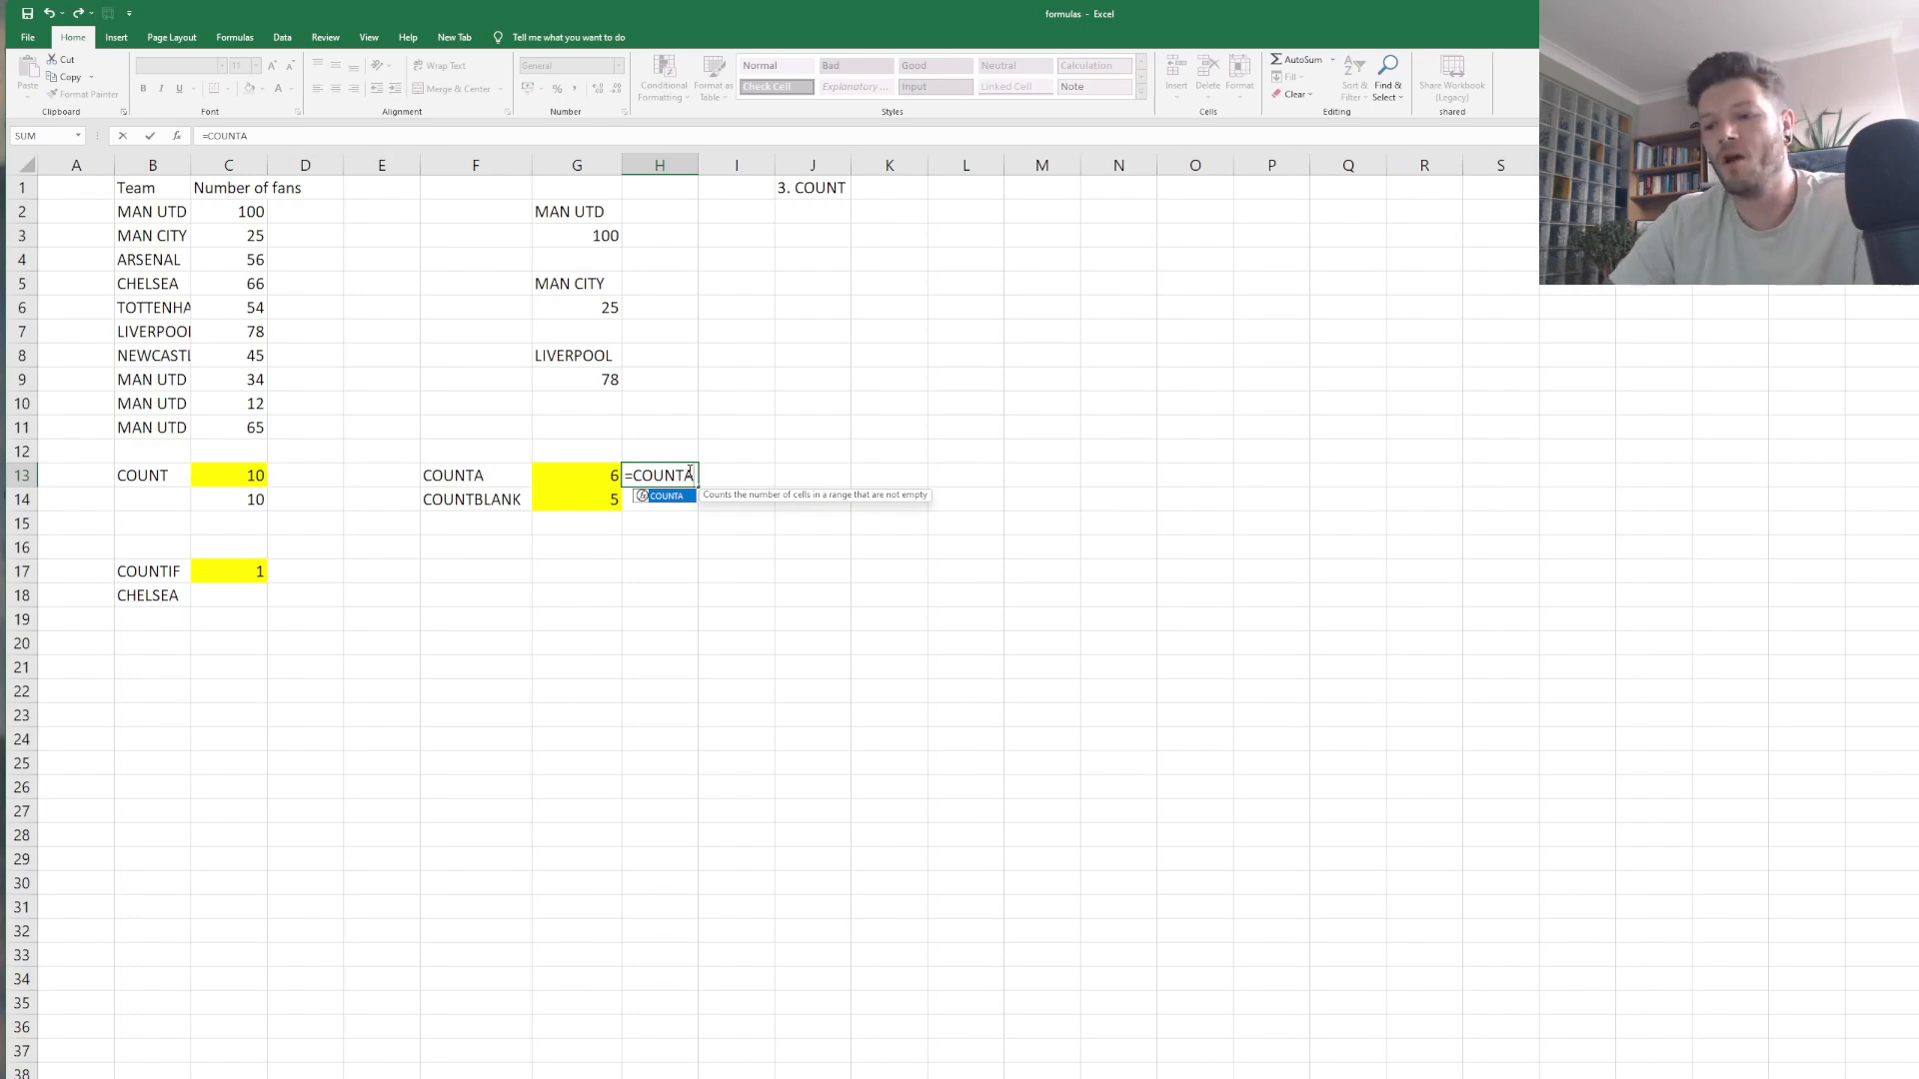
{"action": "type", "text": "("}
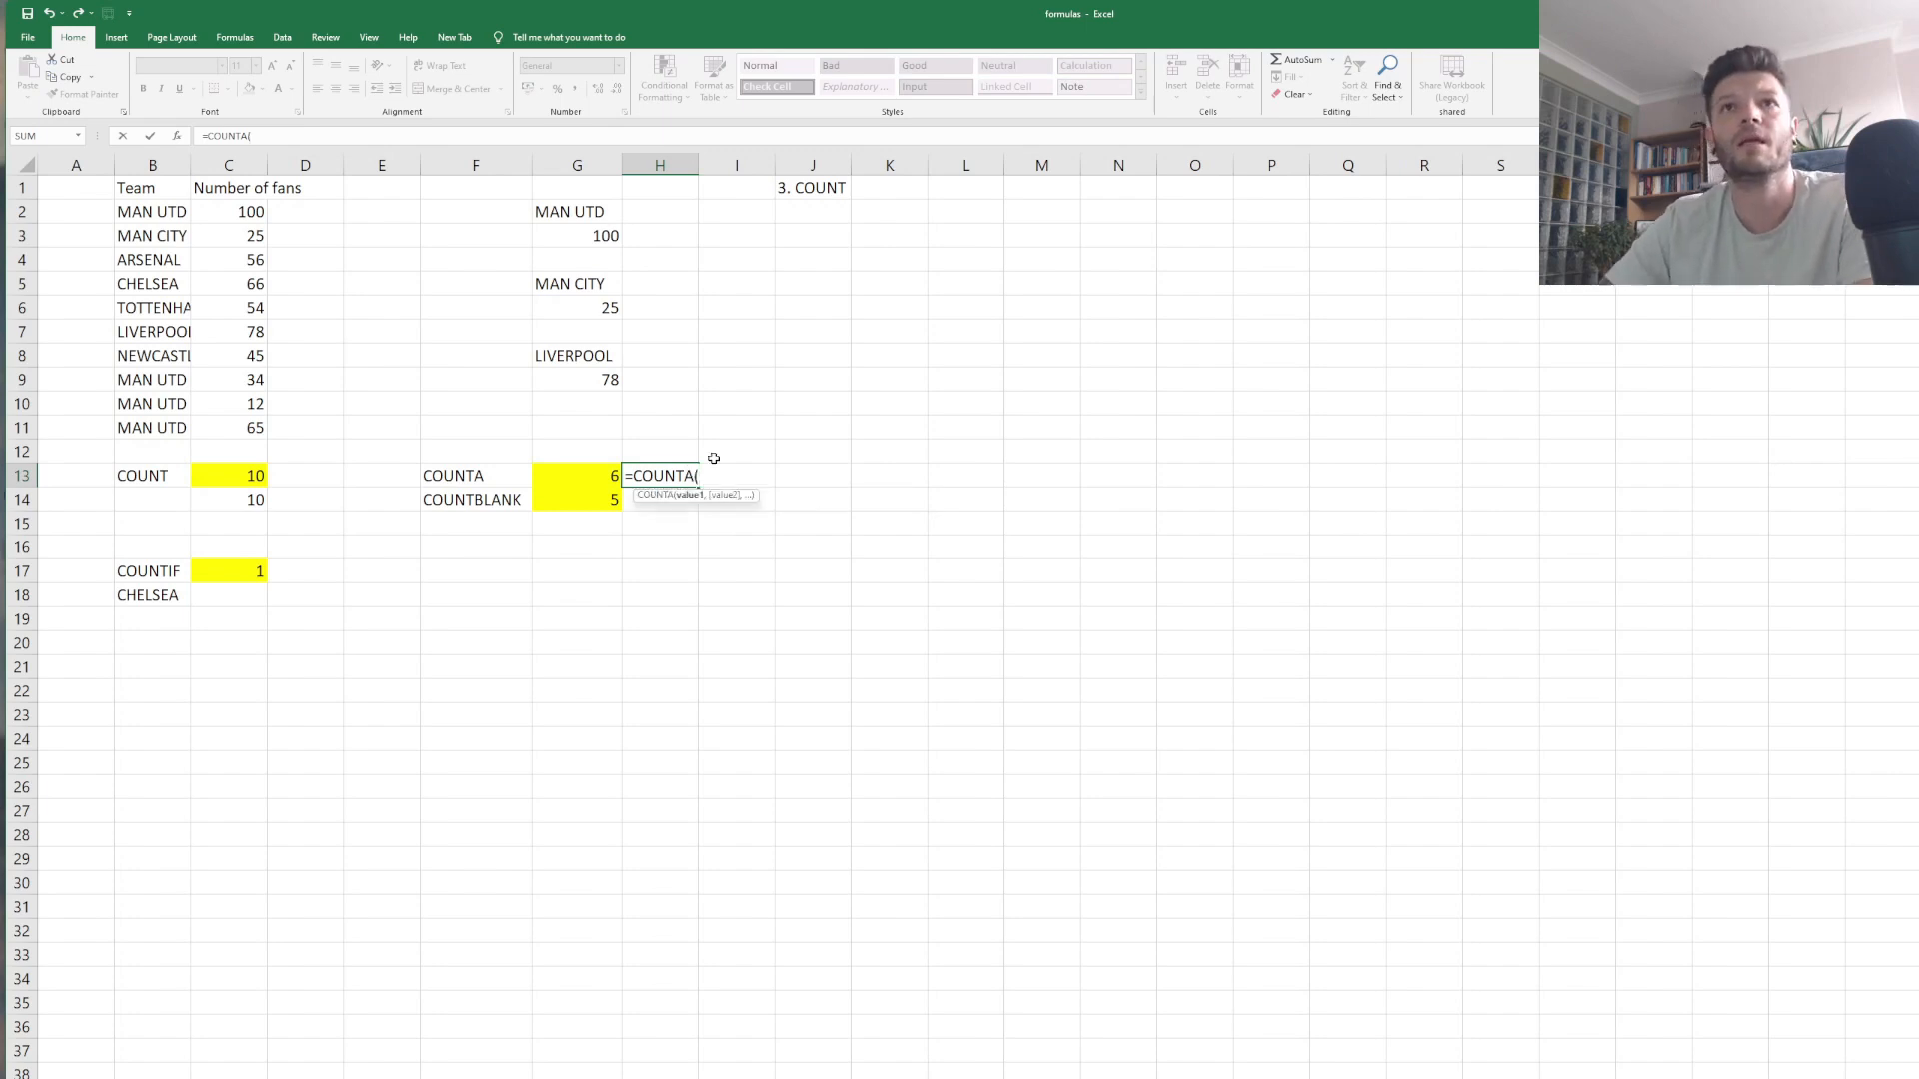
{"action": "left_click", "coordinate": [591, 207]}
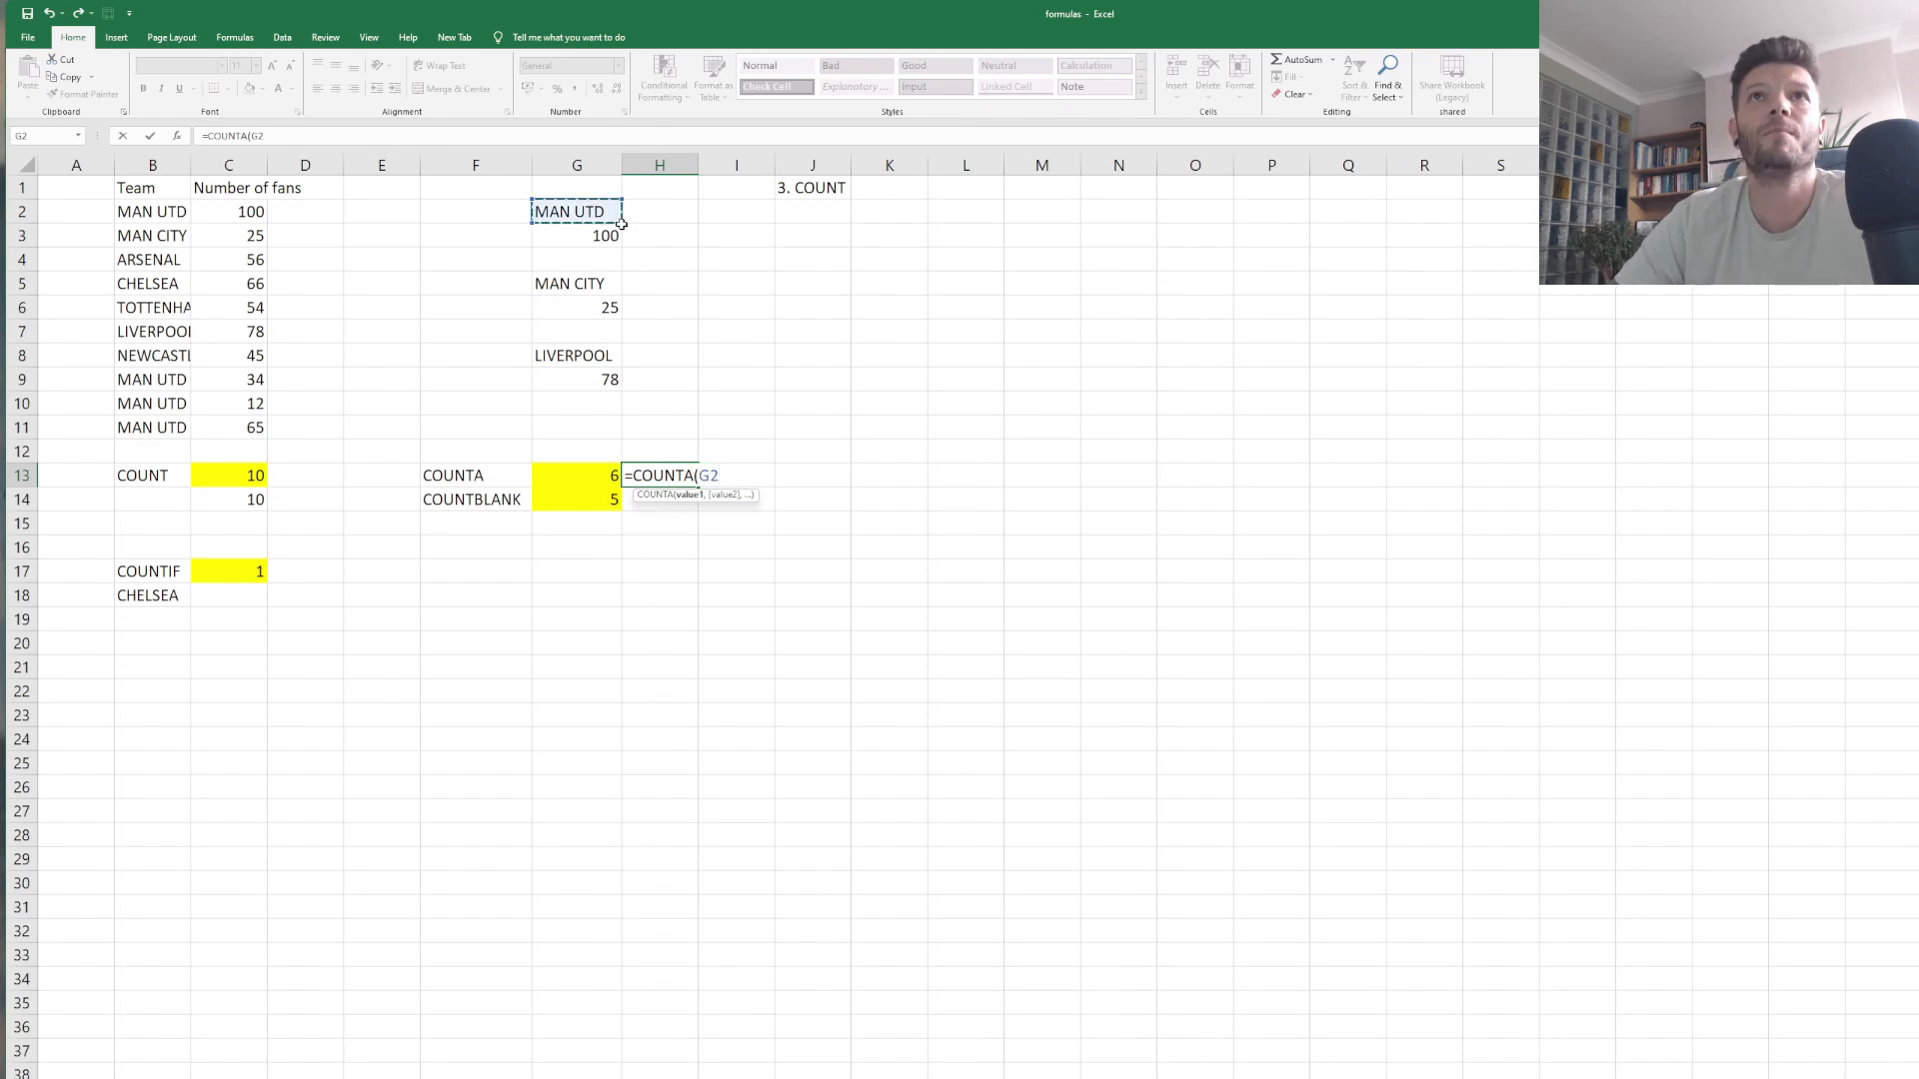
{"action": "left_click_drag", "start_coordinate": [612, 220], "coordinate": [617, 454]}
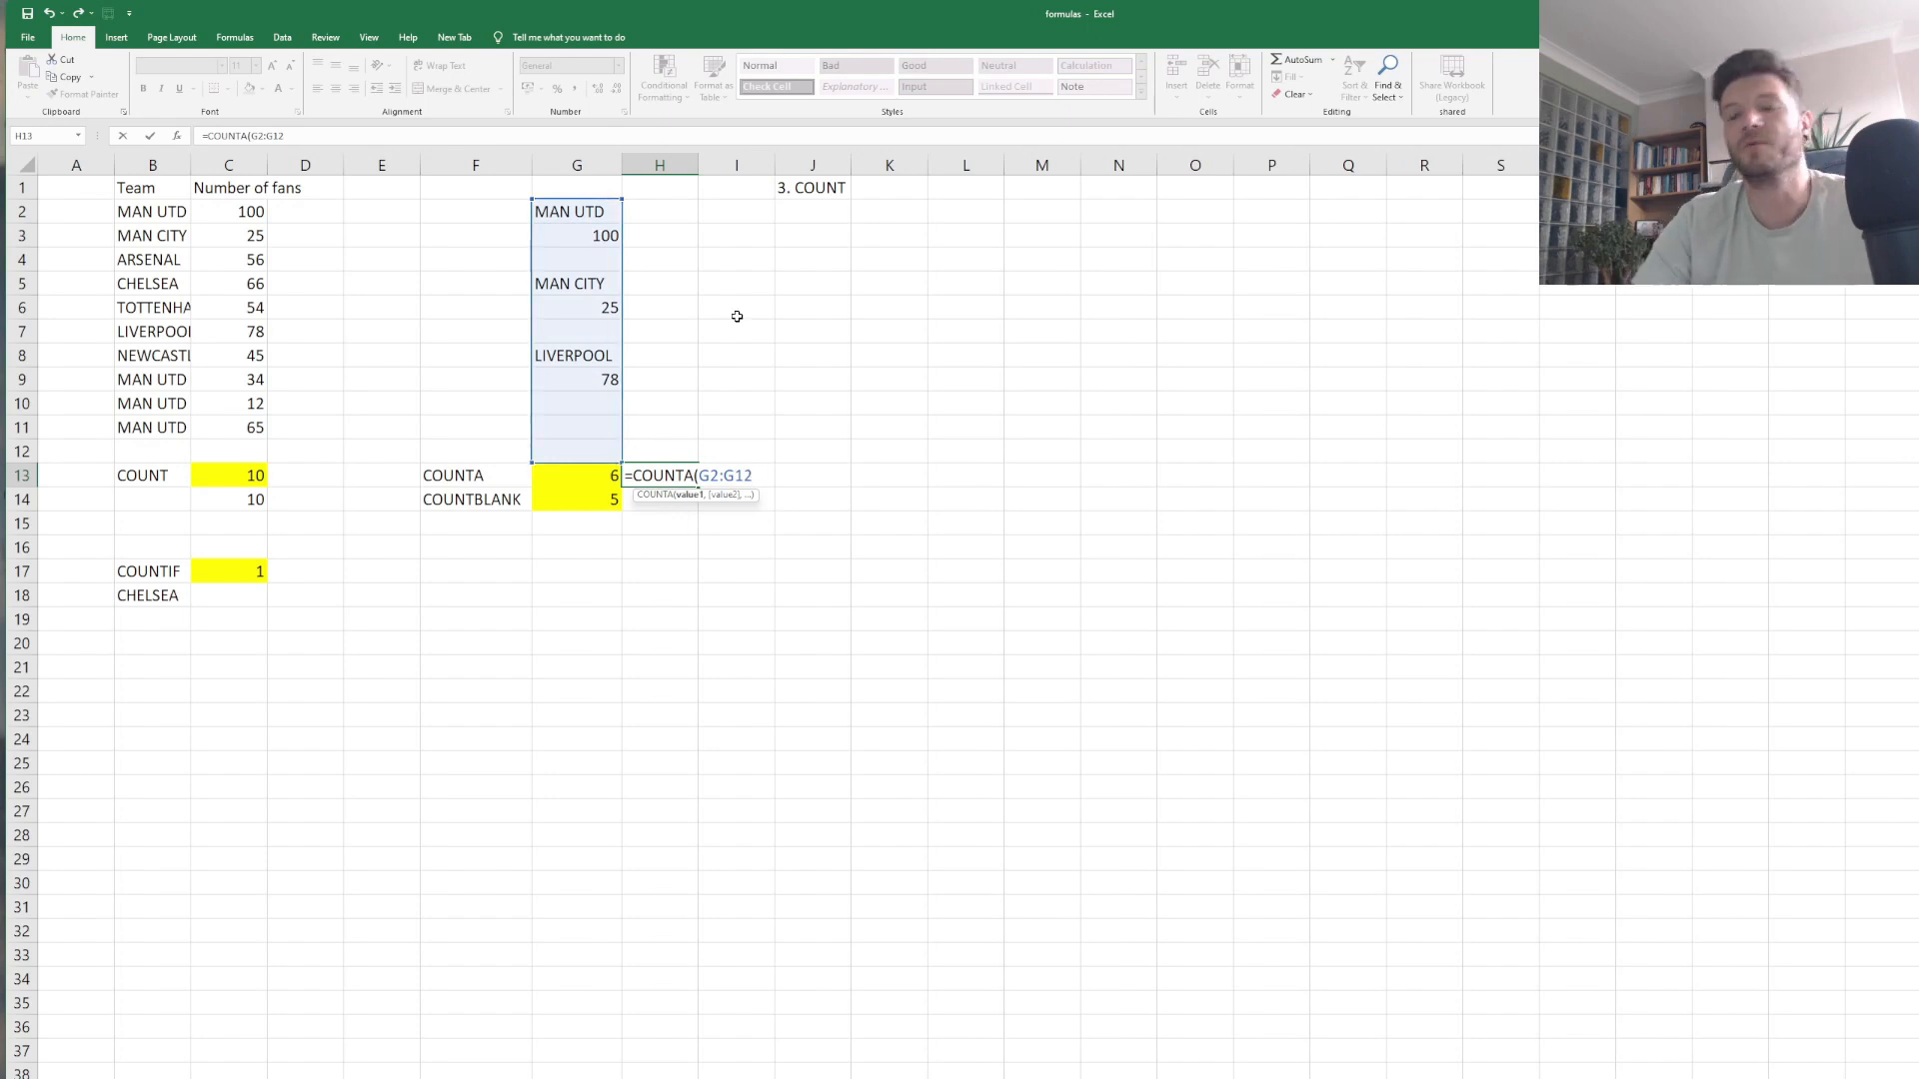
{"action": "key", "text": "Return"}
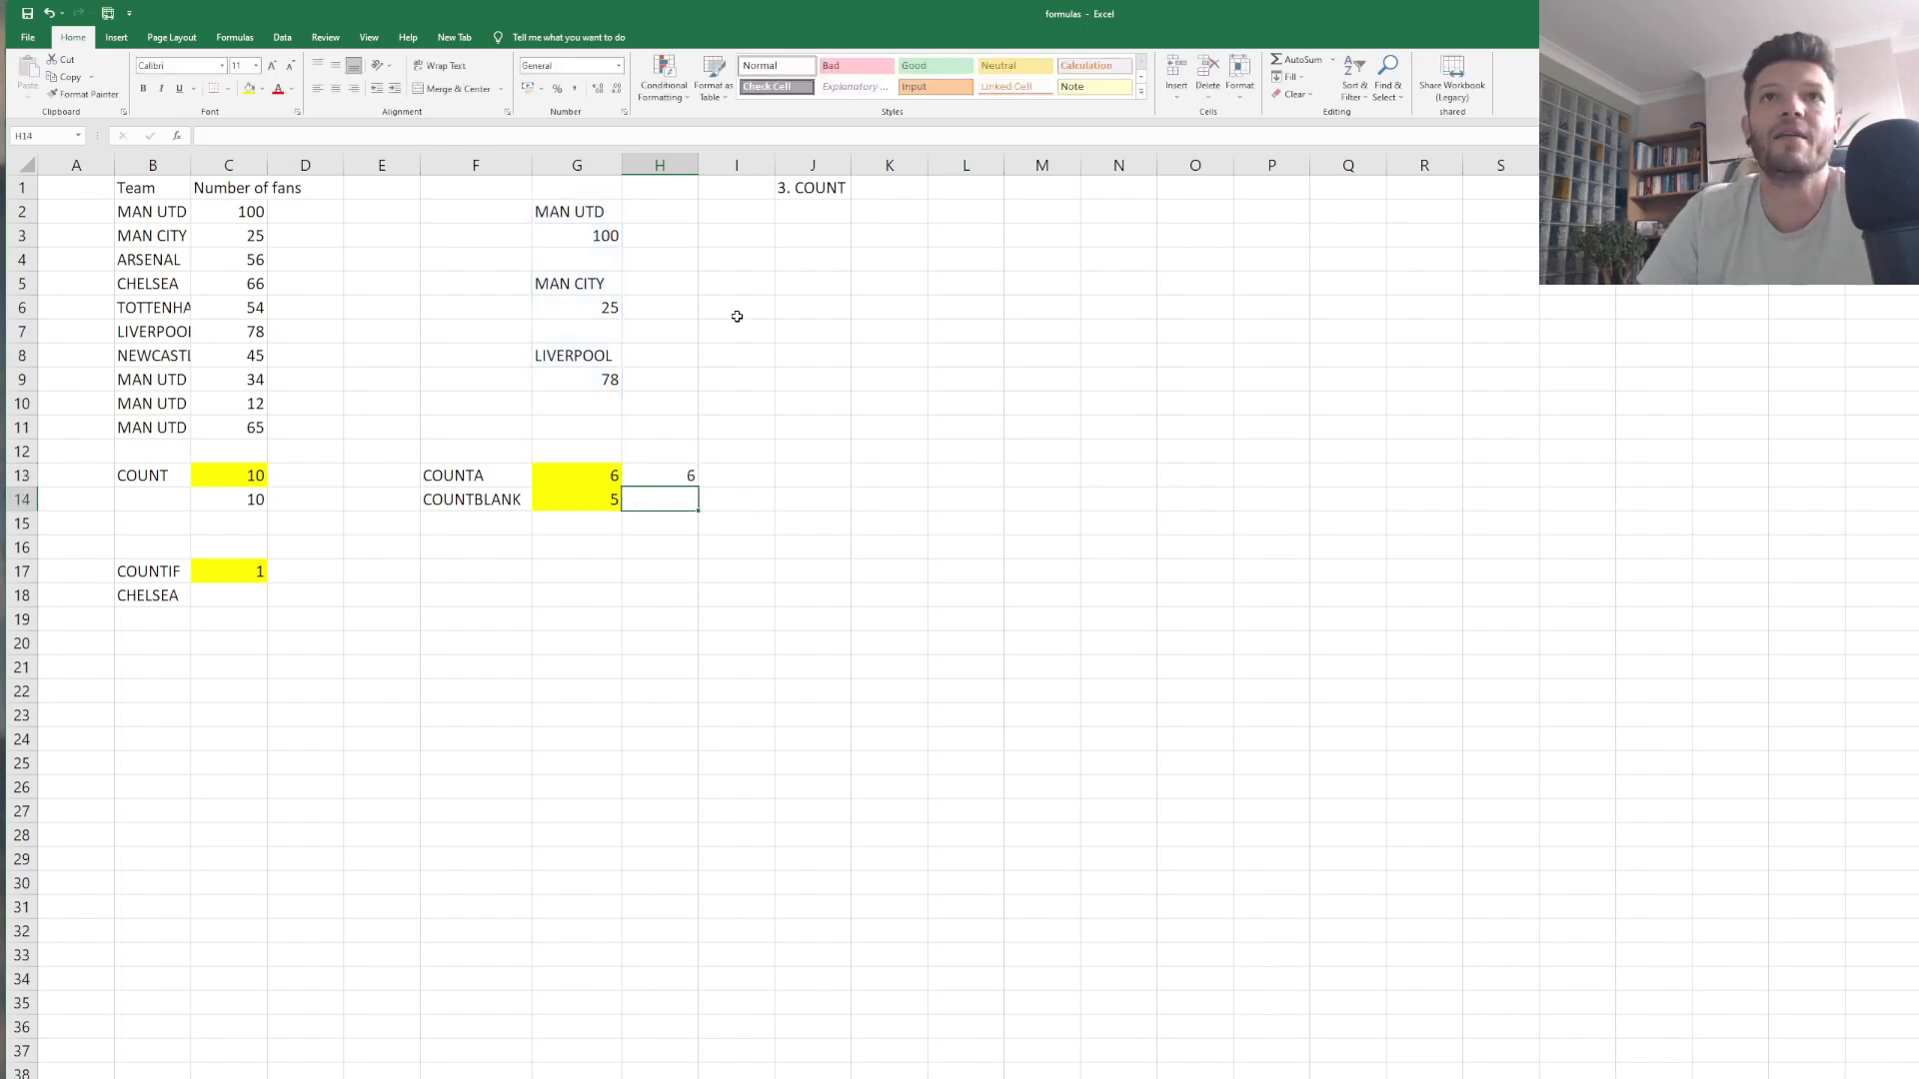
Check the COUNTA formula in H13 against the filled team and number cells within G2:G12.
{"action": "left_click", "coordinate": [679, 481]}
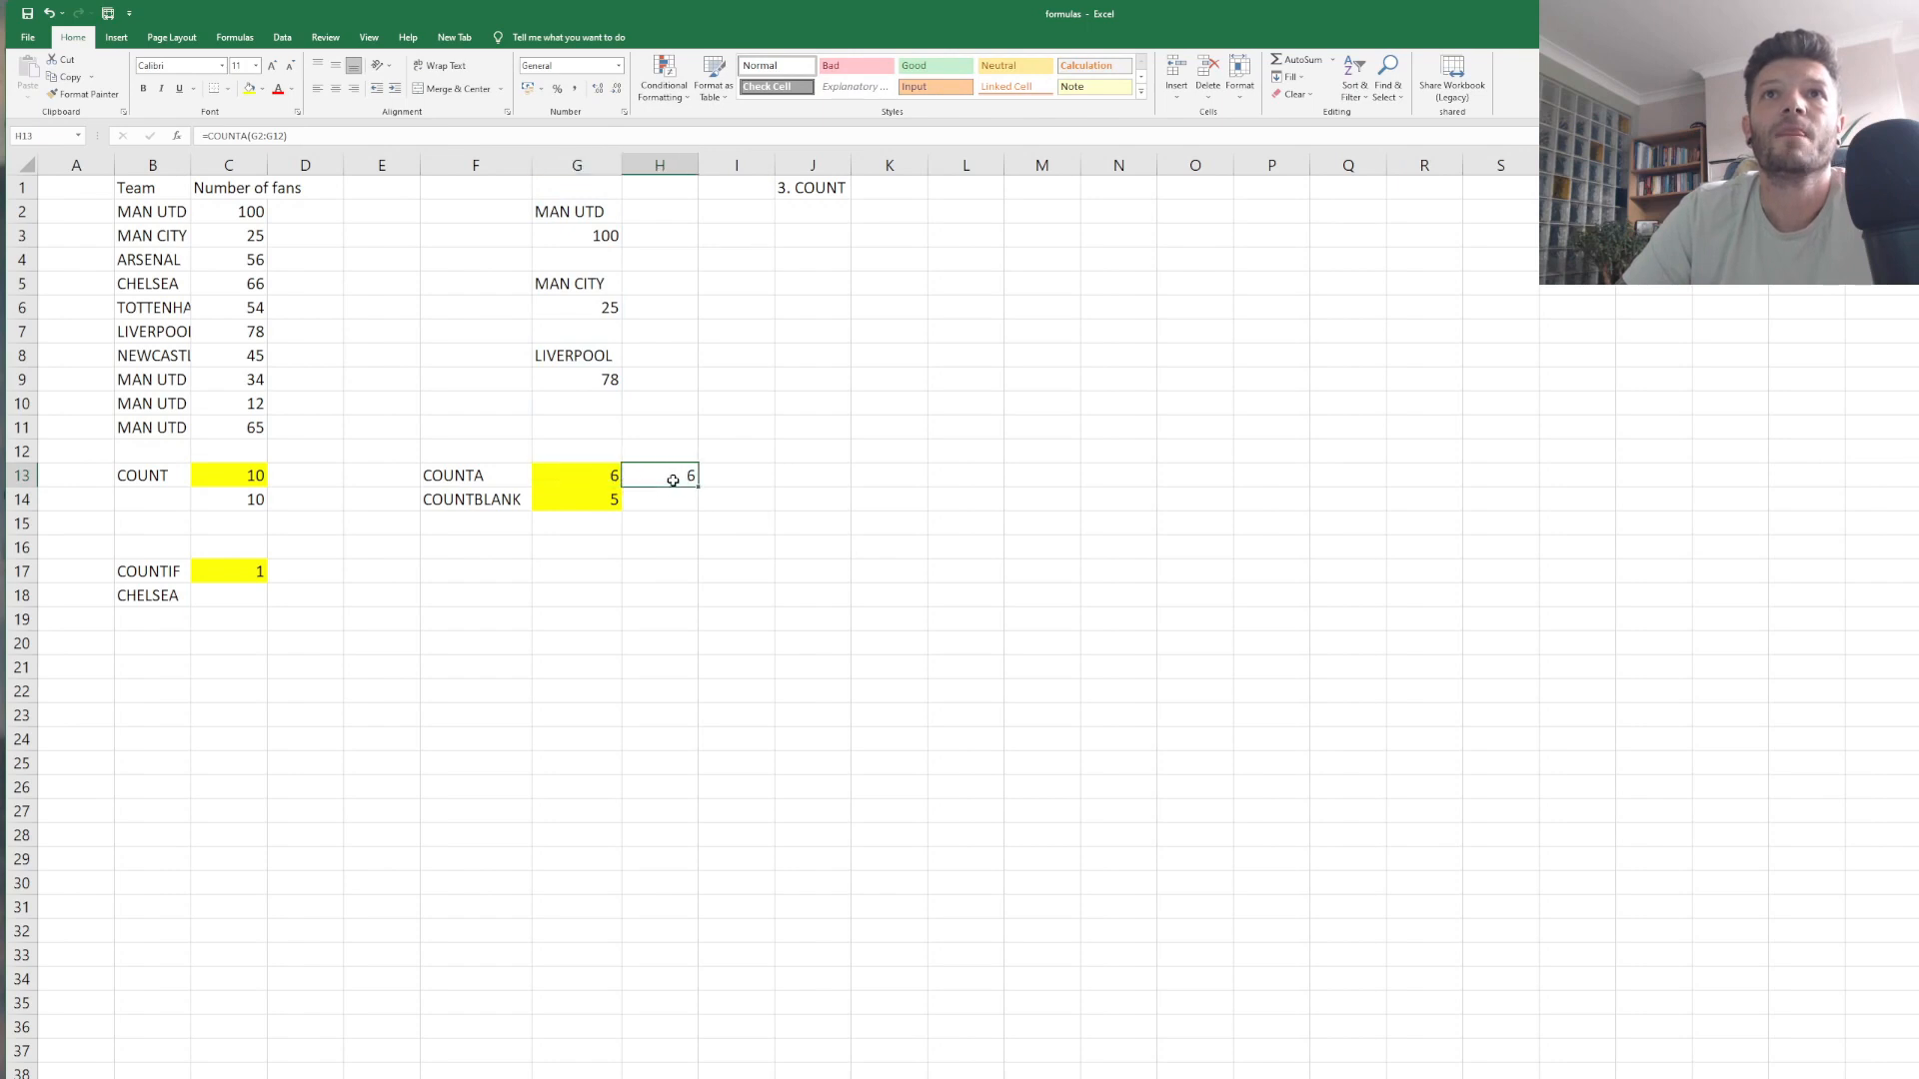
{"action": "left_click_drag", "start_coordinate": [613, 211], "coordinate": [595, 446]}
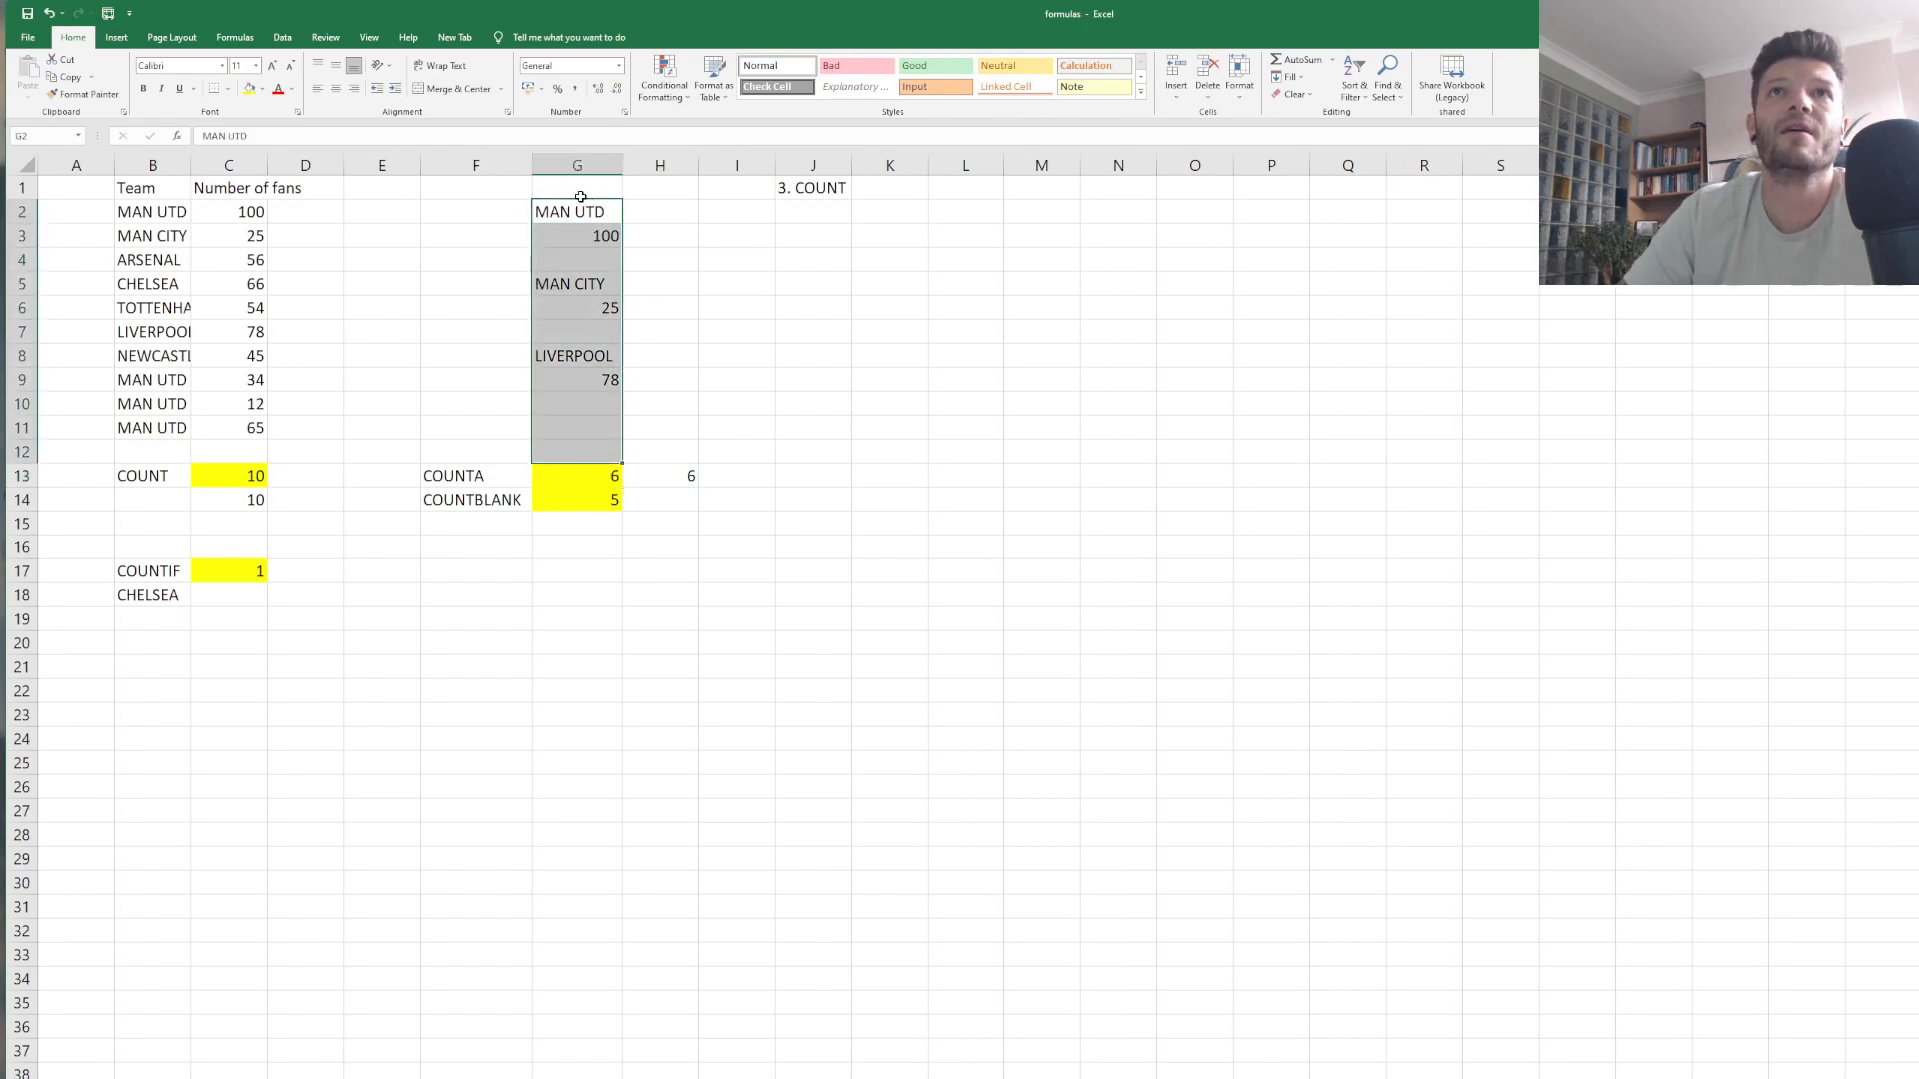
{"action": "left_click", "coordinate": [592, 234]}
{"action": "left_click", "coordinate": [590, 283]}
{"action": "left_click", "coordinate": [592, 307]}
{"action": "left_click", "coordinate": [591, 356]}
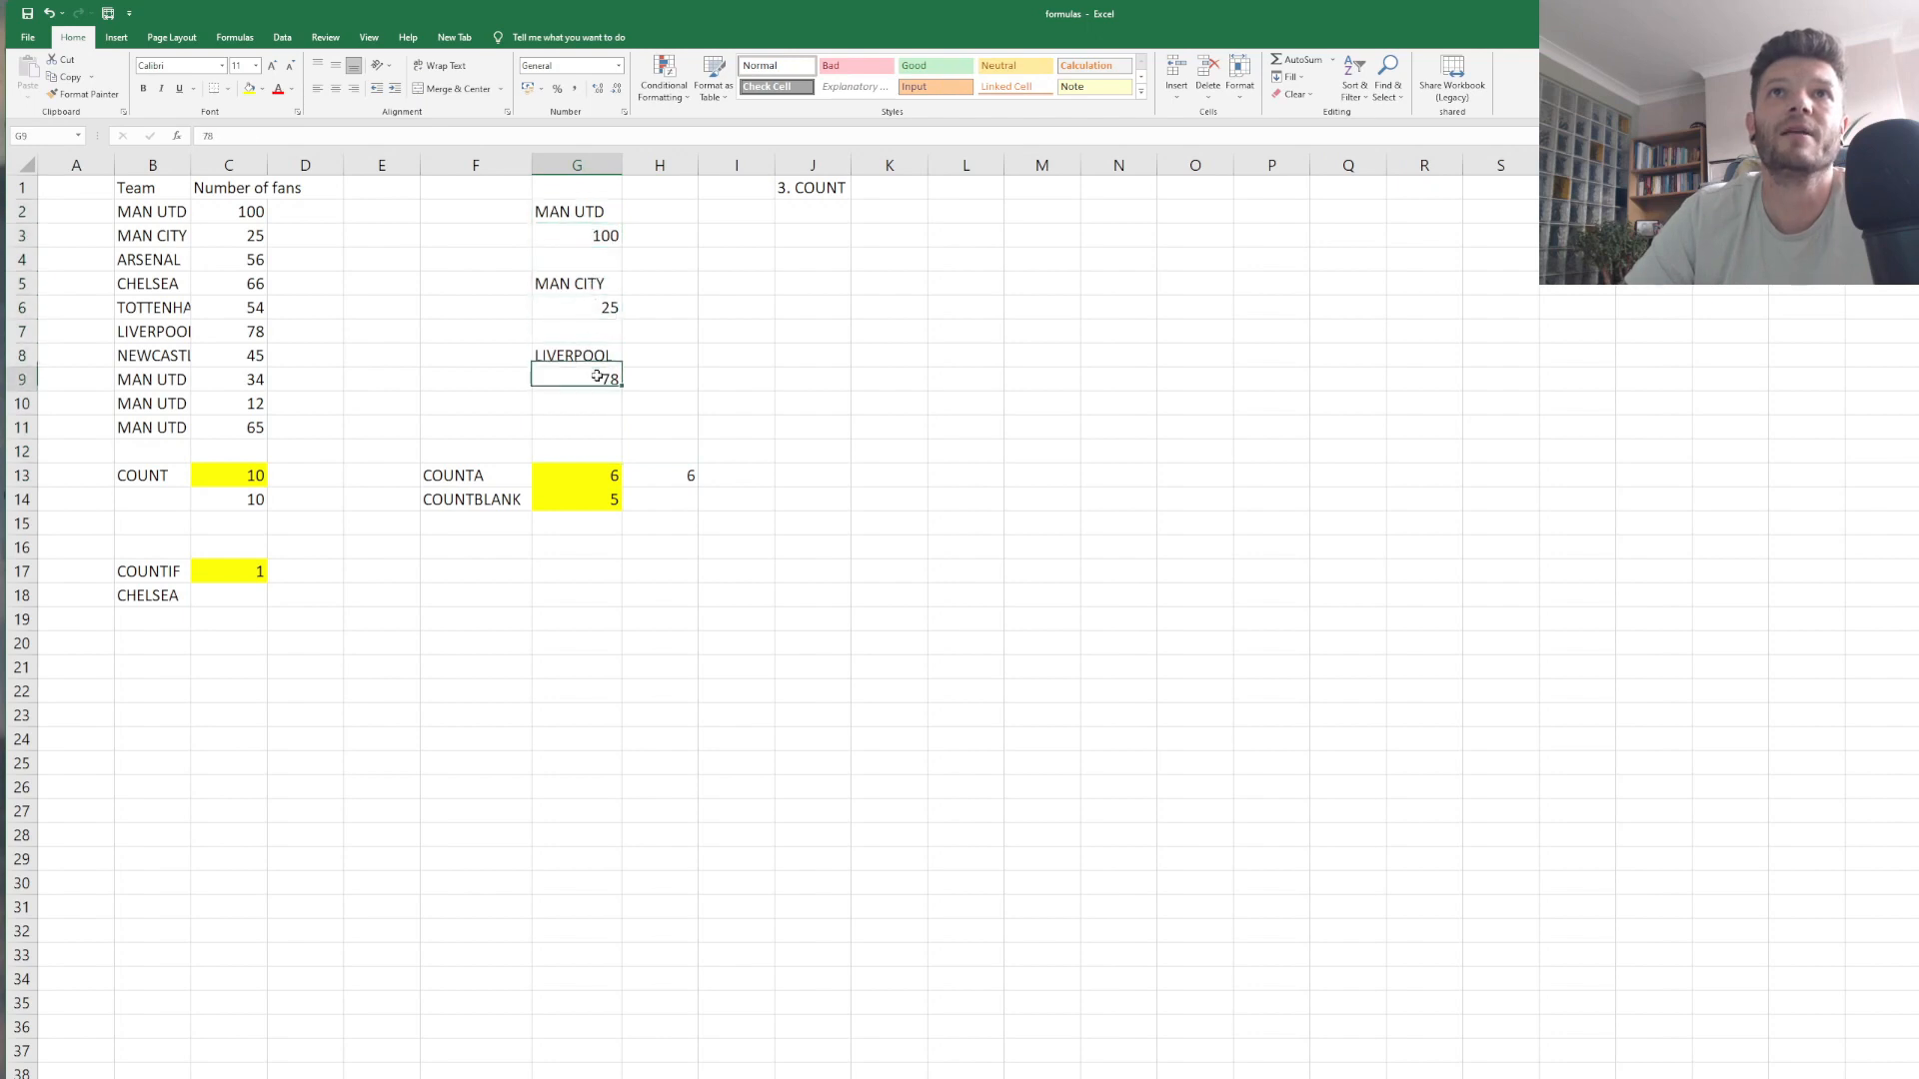
{"action": "left_click", "coordinate": [594, 380]}
{"action": "left_click", "coordinate": [664, 388]}
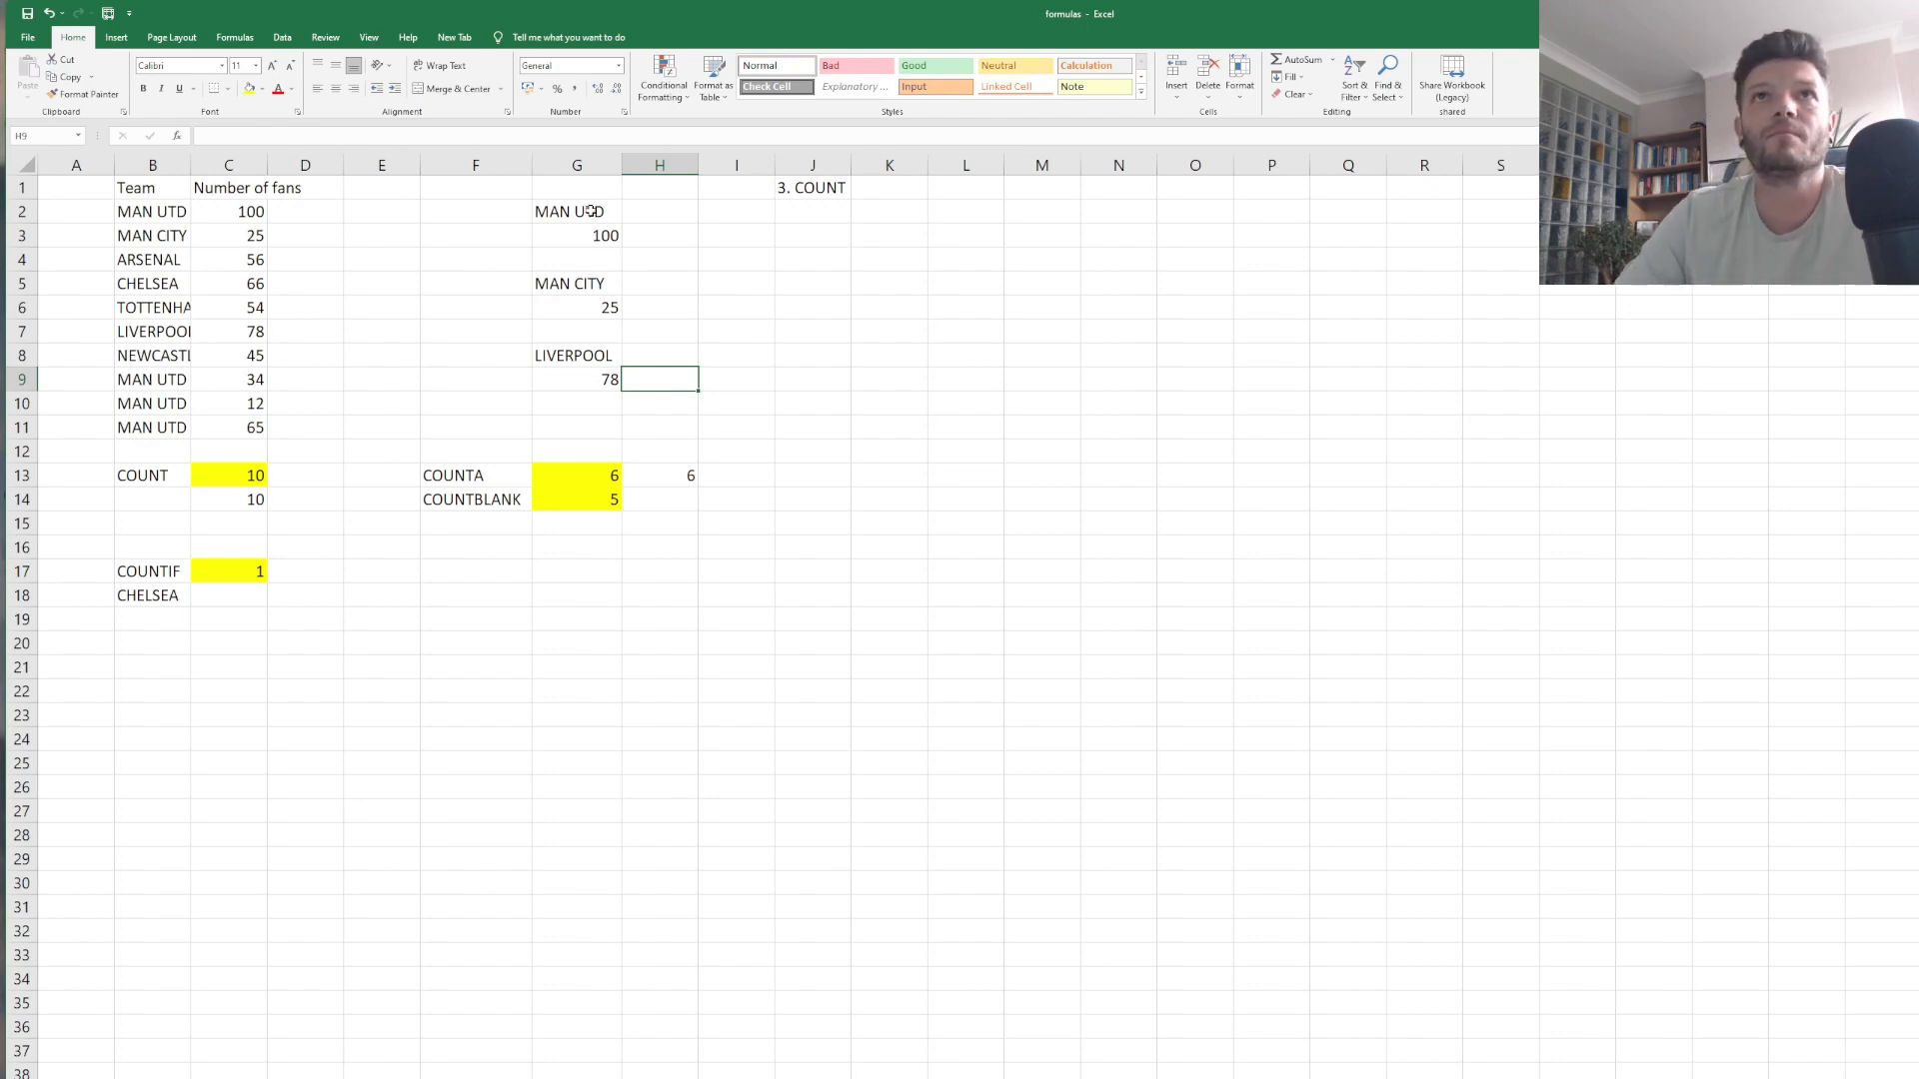
{"action": "left_click", "coordinate": [591, 211]}
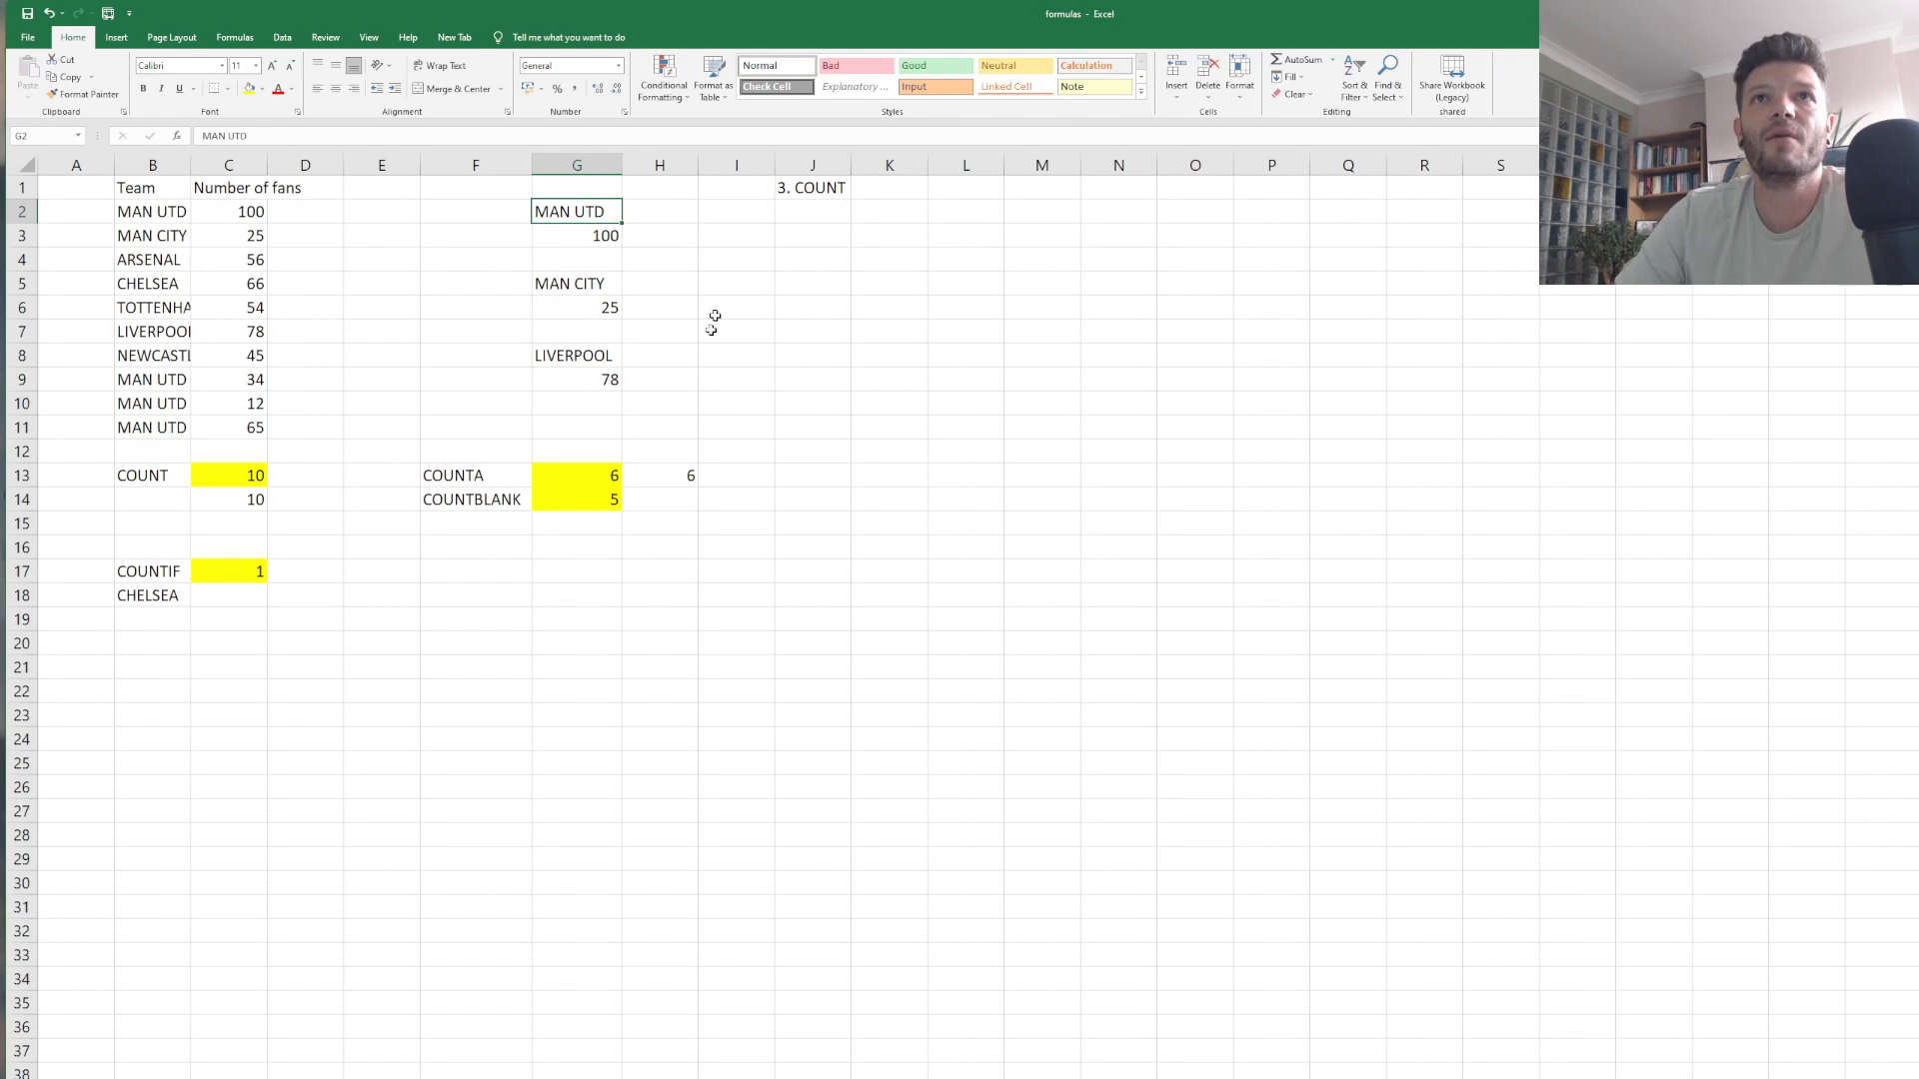
Check the COUNTBLANK example in G14 and enter a COUNTBLANK formula for G2:G12 in cell H14.
{"action": "left_click", "coordinate": [688, 545]}
{"action": "left_click", "coordinate": [481, 494]}
{"action": "left_click", "coordinate": [556, 500]}
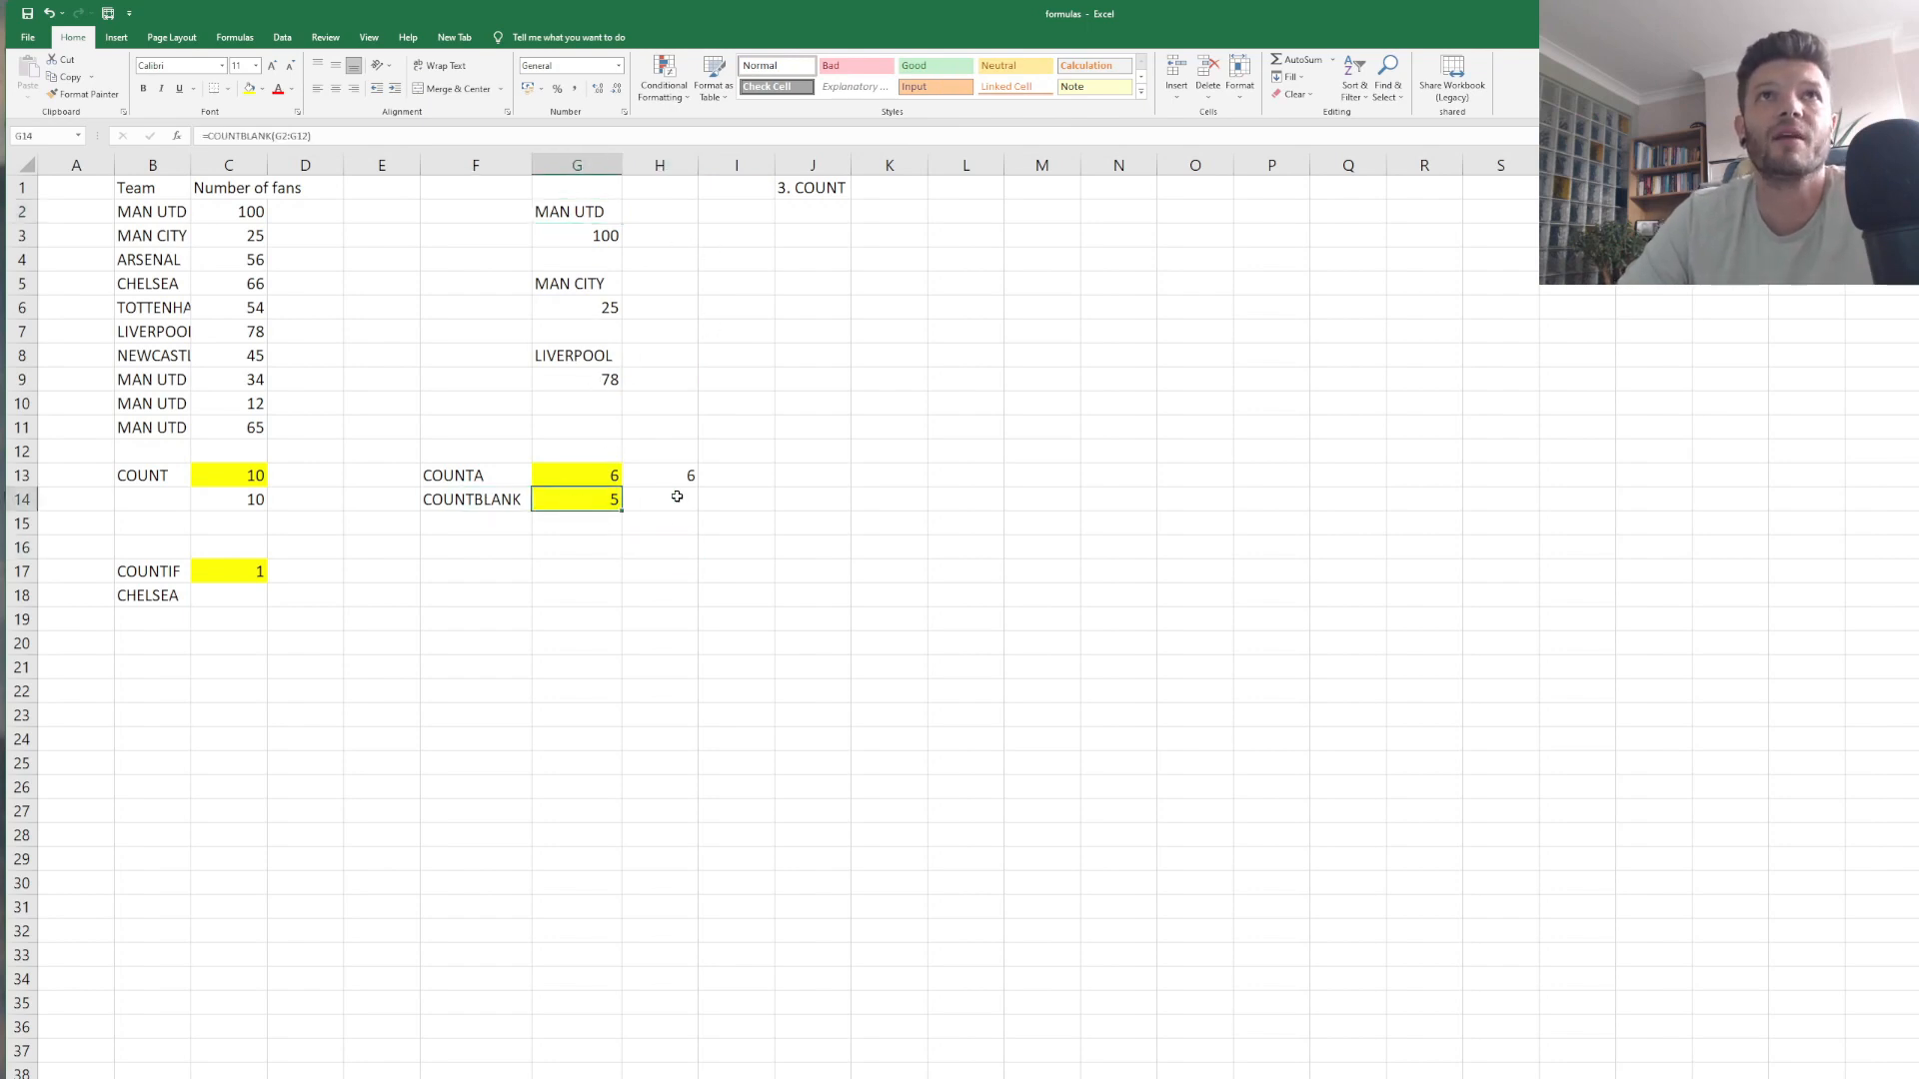
{"action": "left_click", "coordinate": [678, 497]}
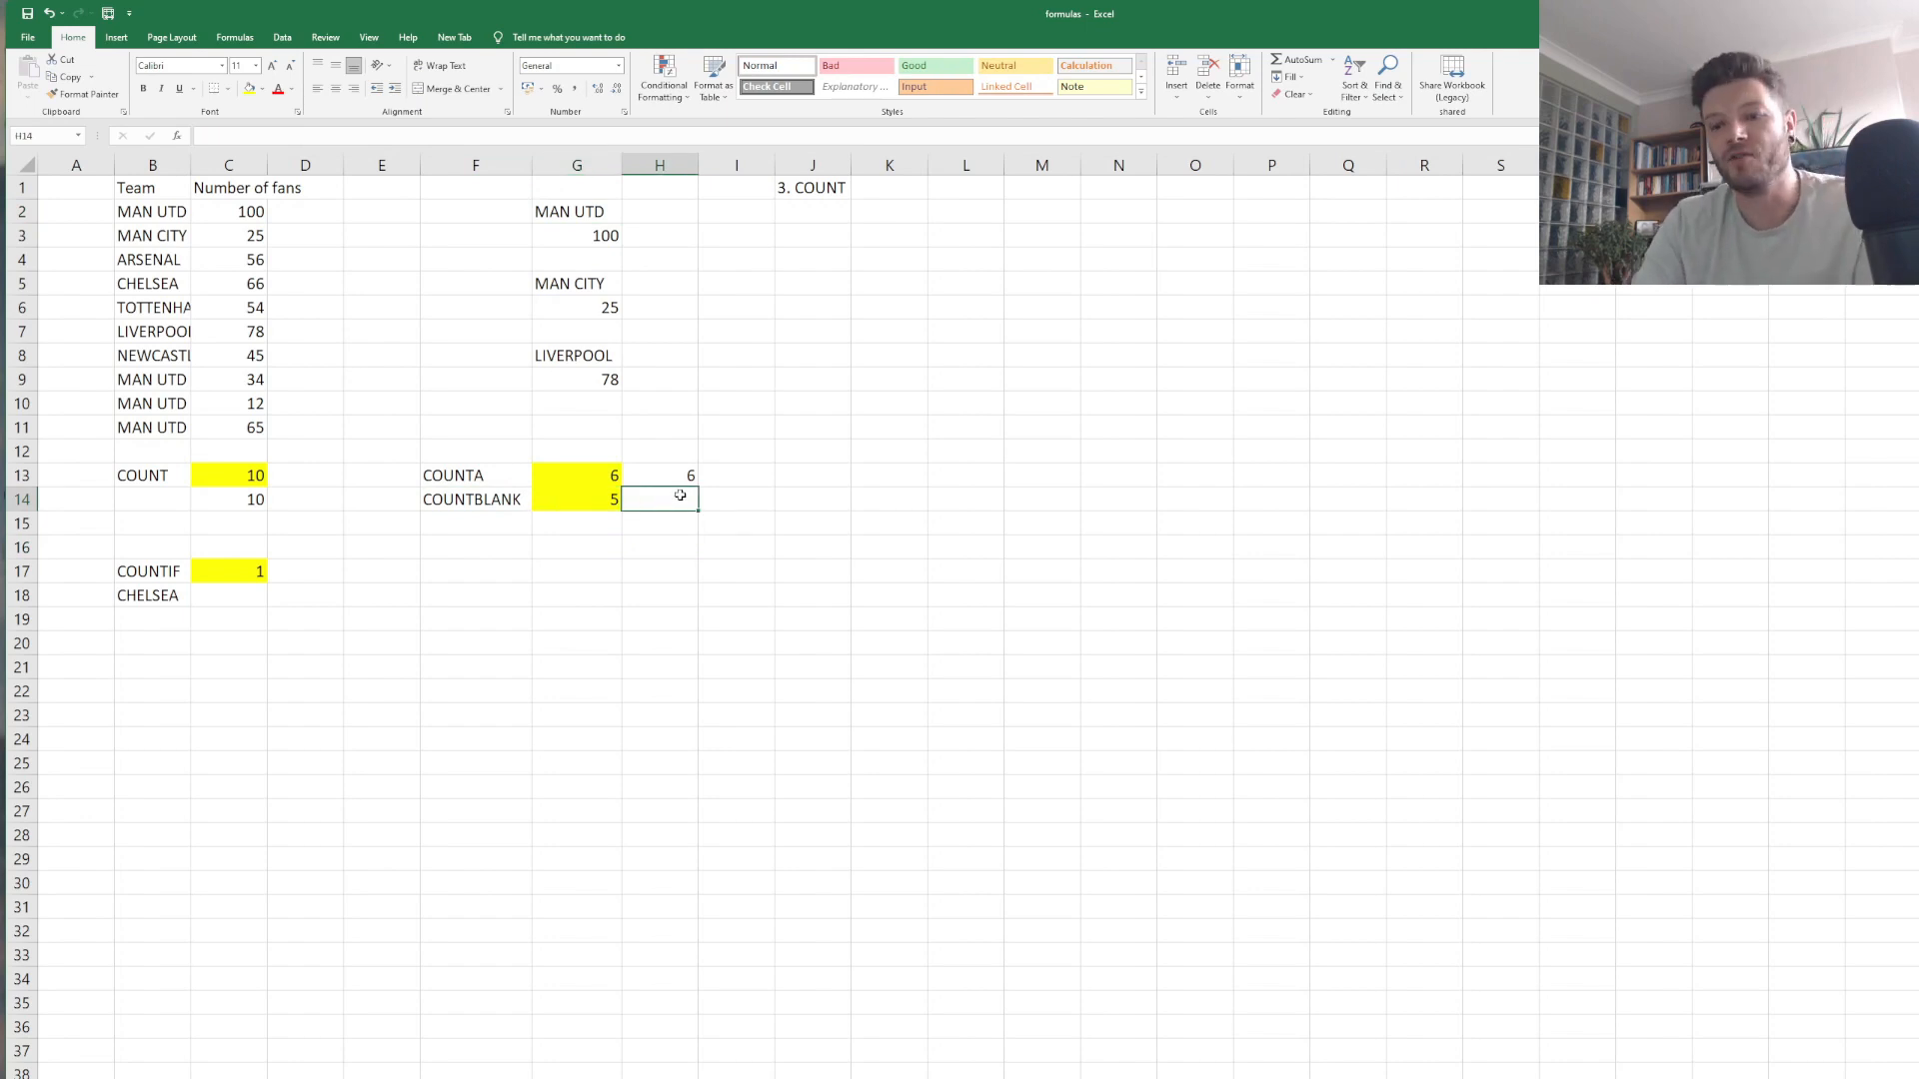
{"action": "type", "text": "=COUNT"}
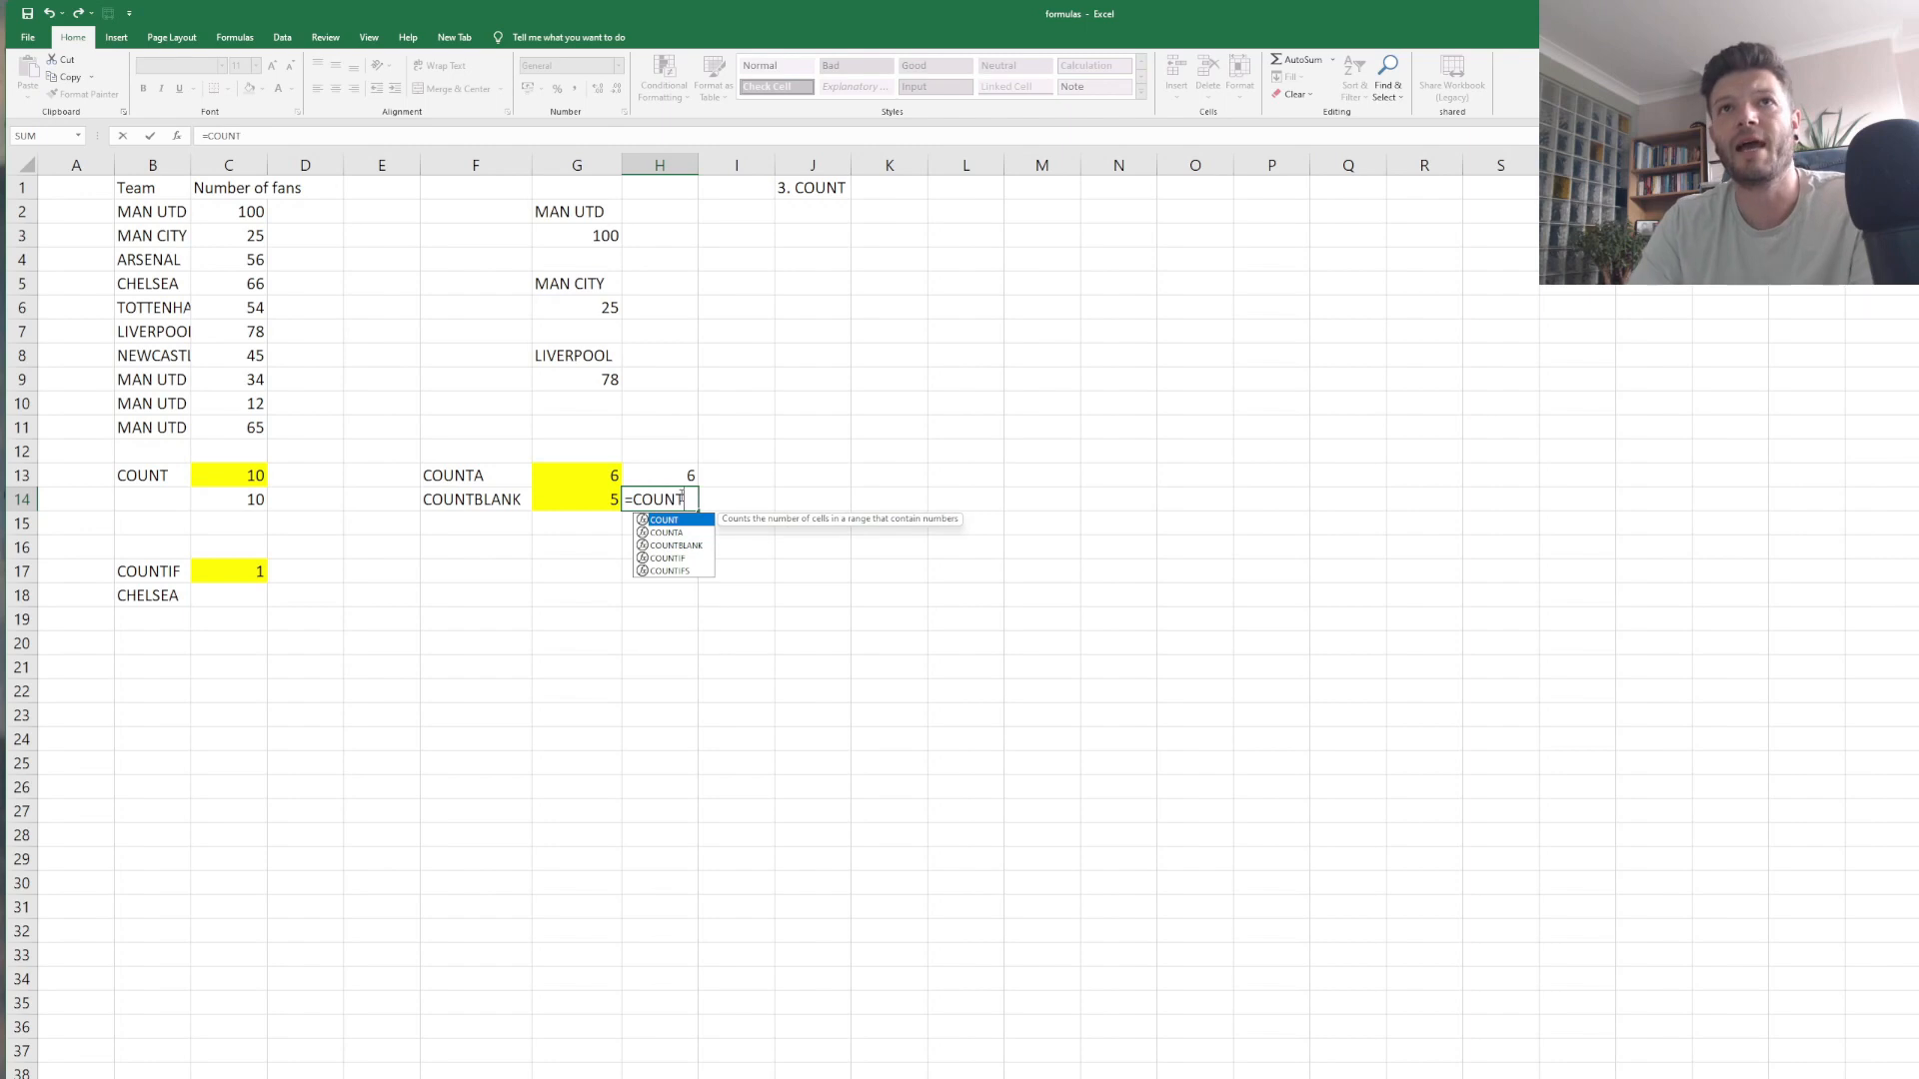
{"action": "type", "text": "BLA"}
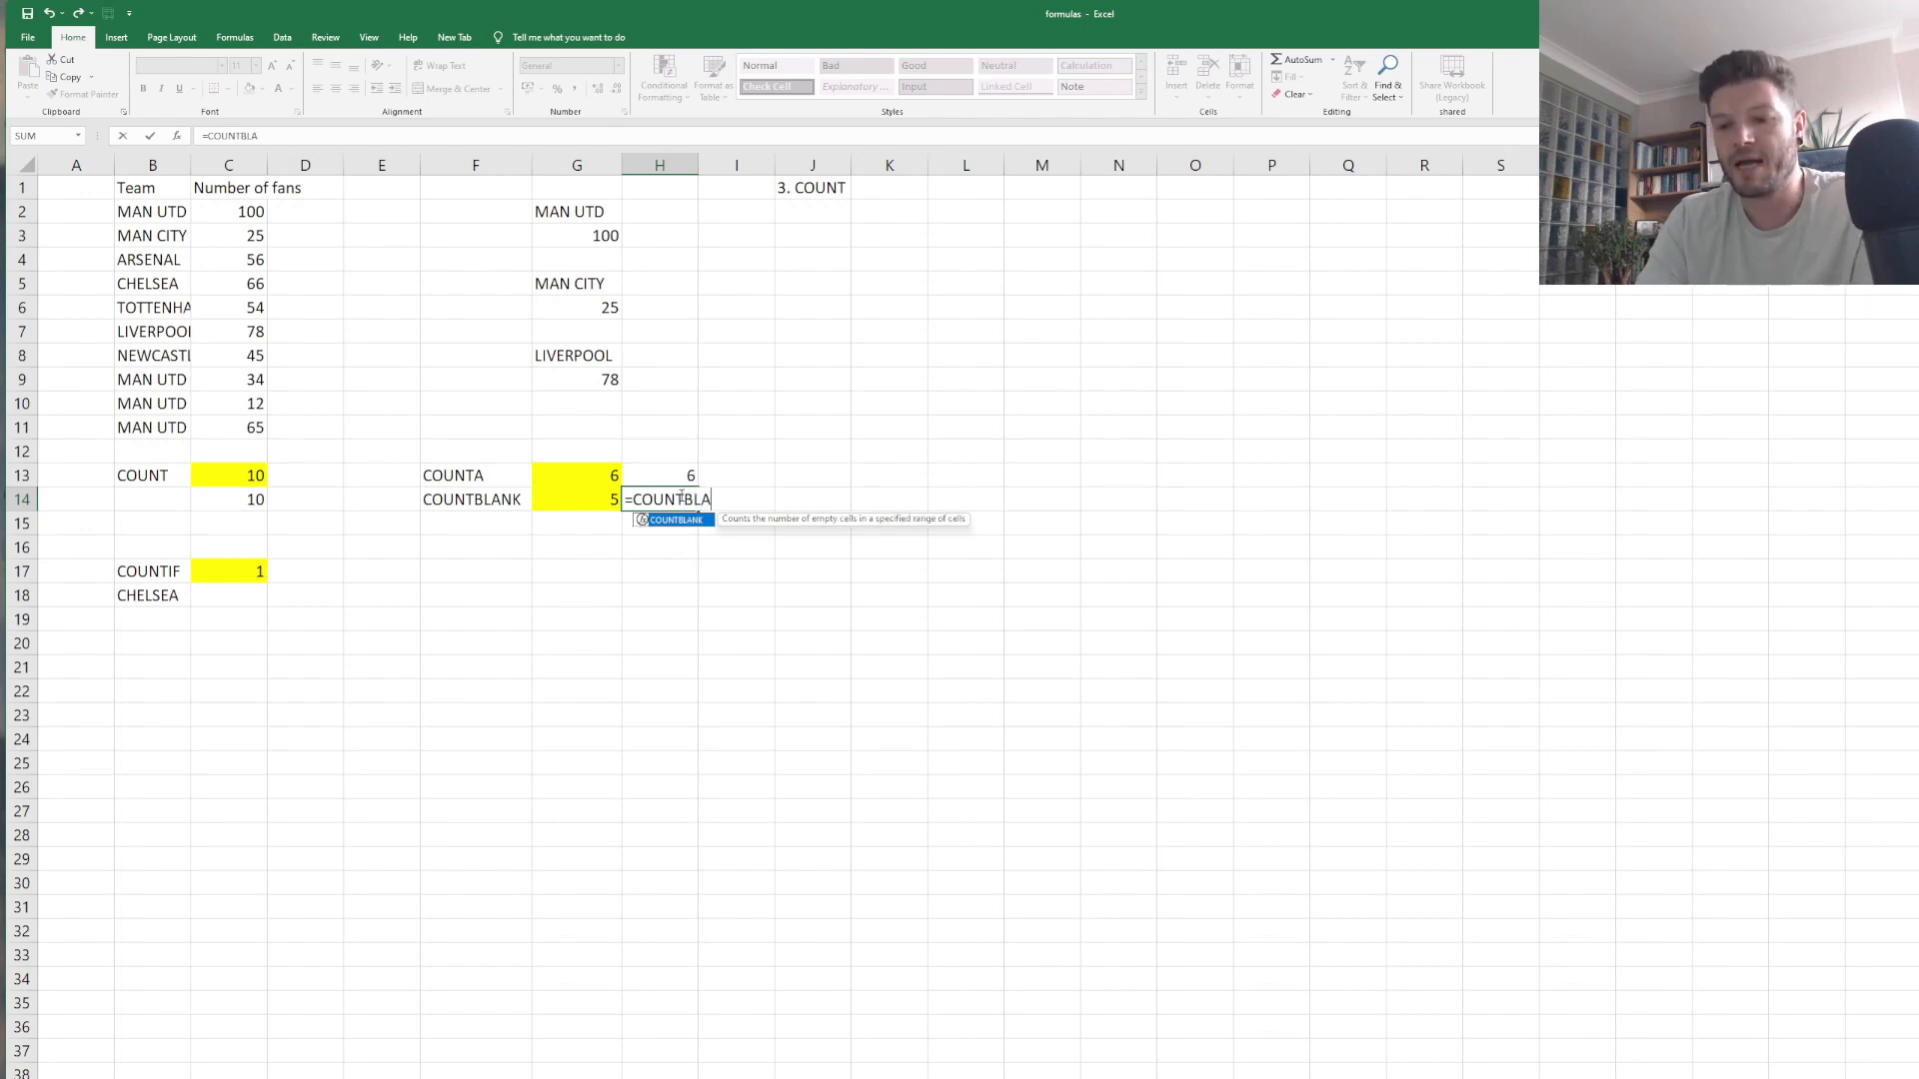
{"action": "type", "text": "NK"}
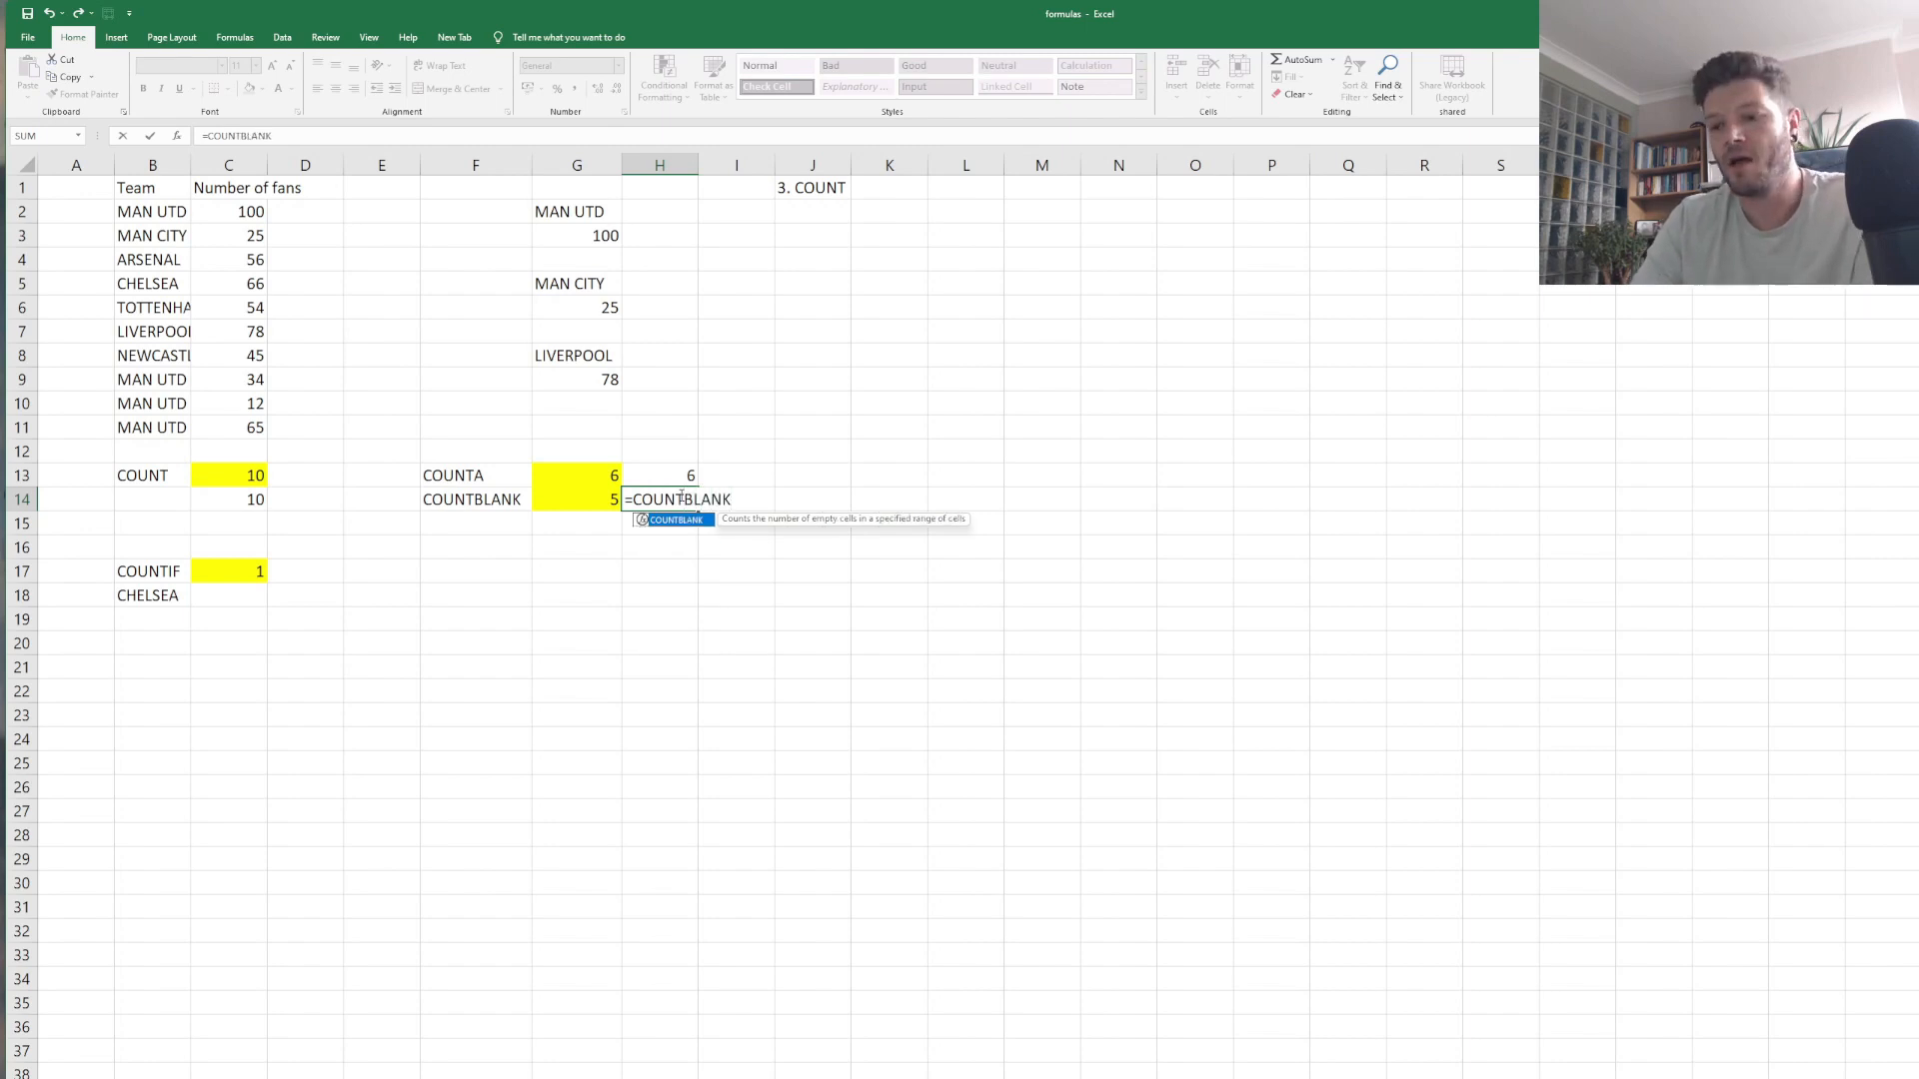
{"action": "type", "text": "("}
{"action": "left_click", "coordinate": [600, 221]}
{"action": "left_click_drag", "start_coordinate": [620, 225], "coordinate": [629, 454]}
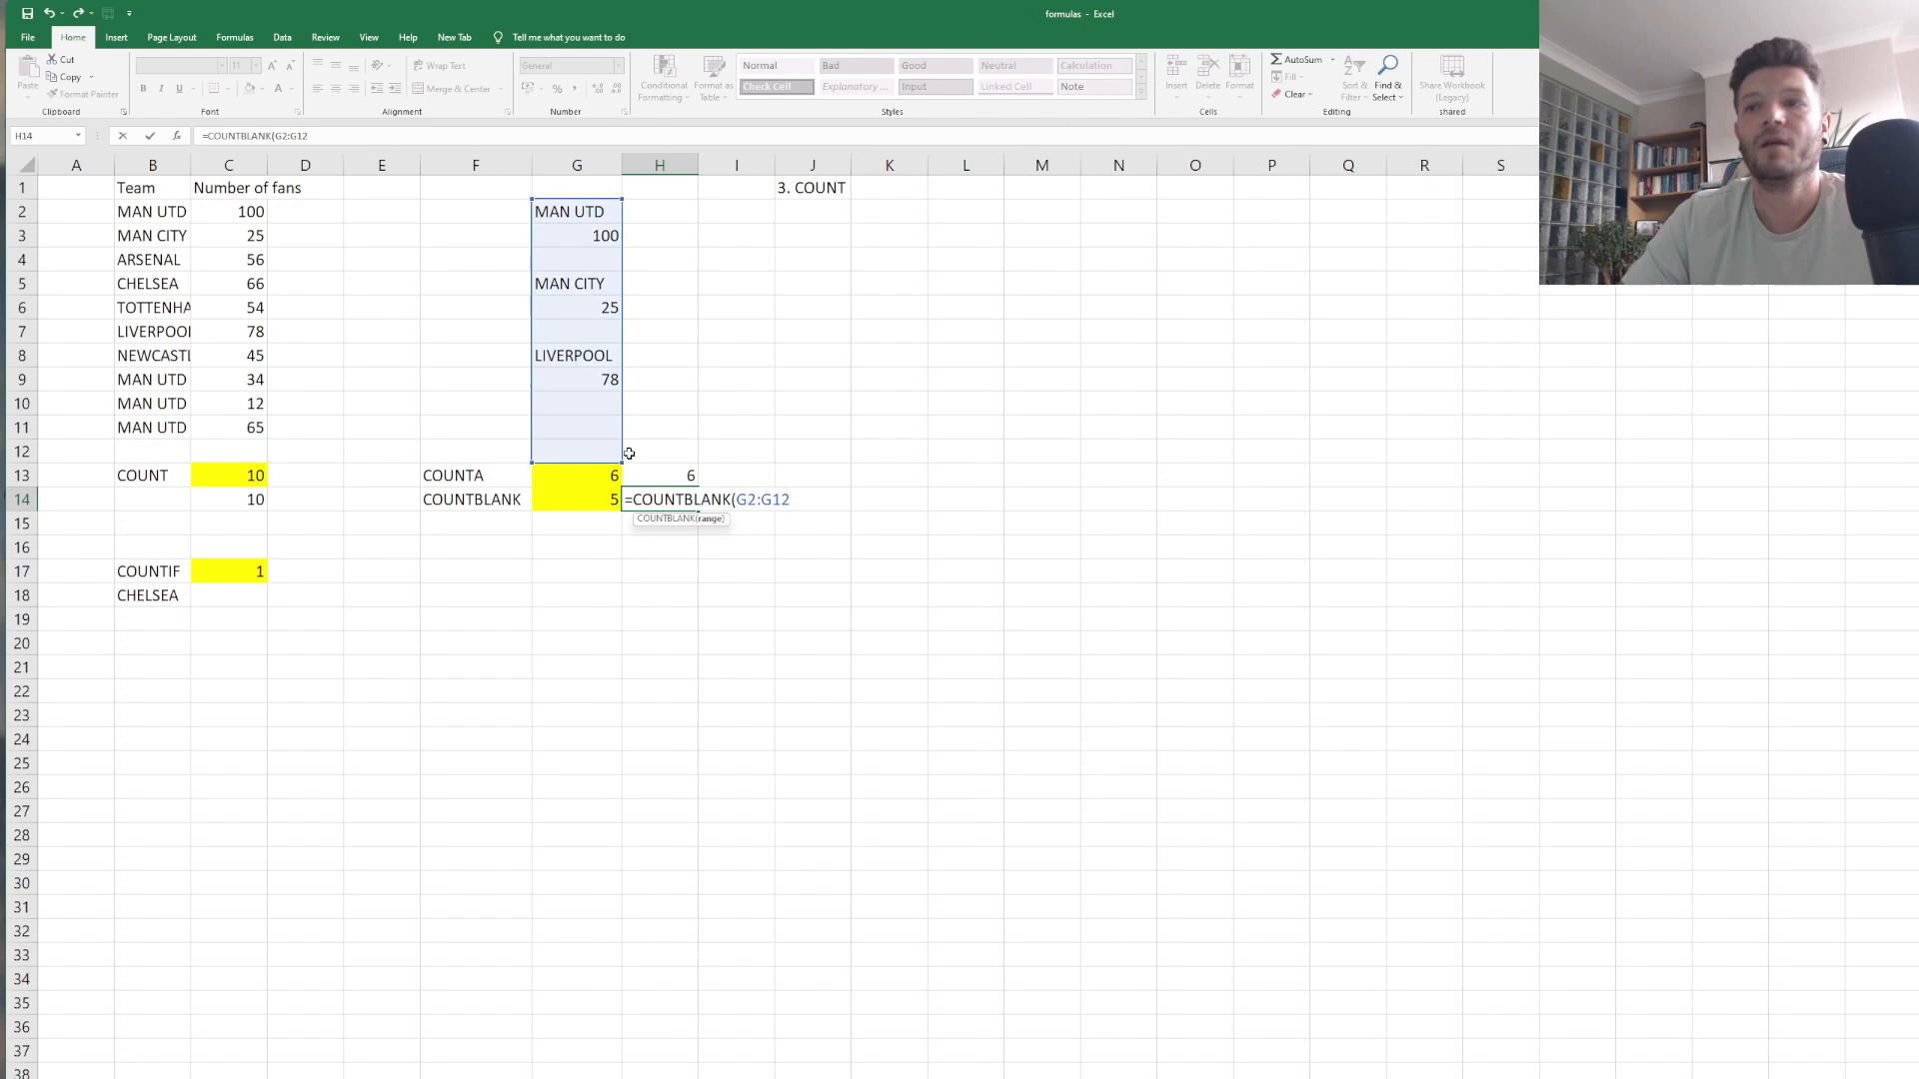
{"action": "key", "text": "Return"}
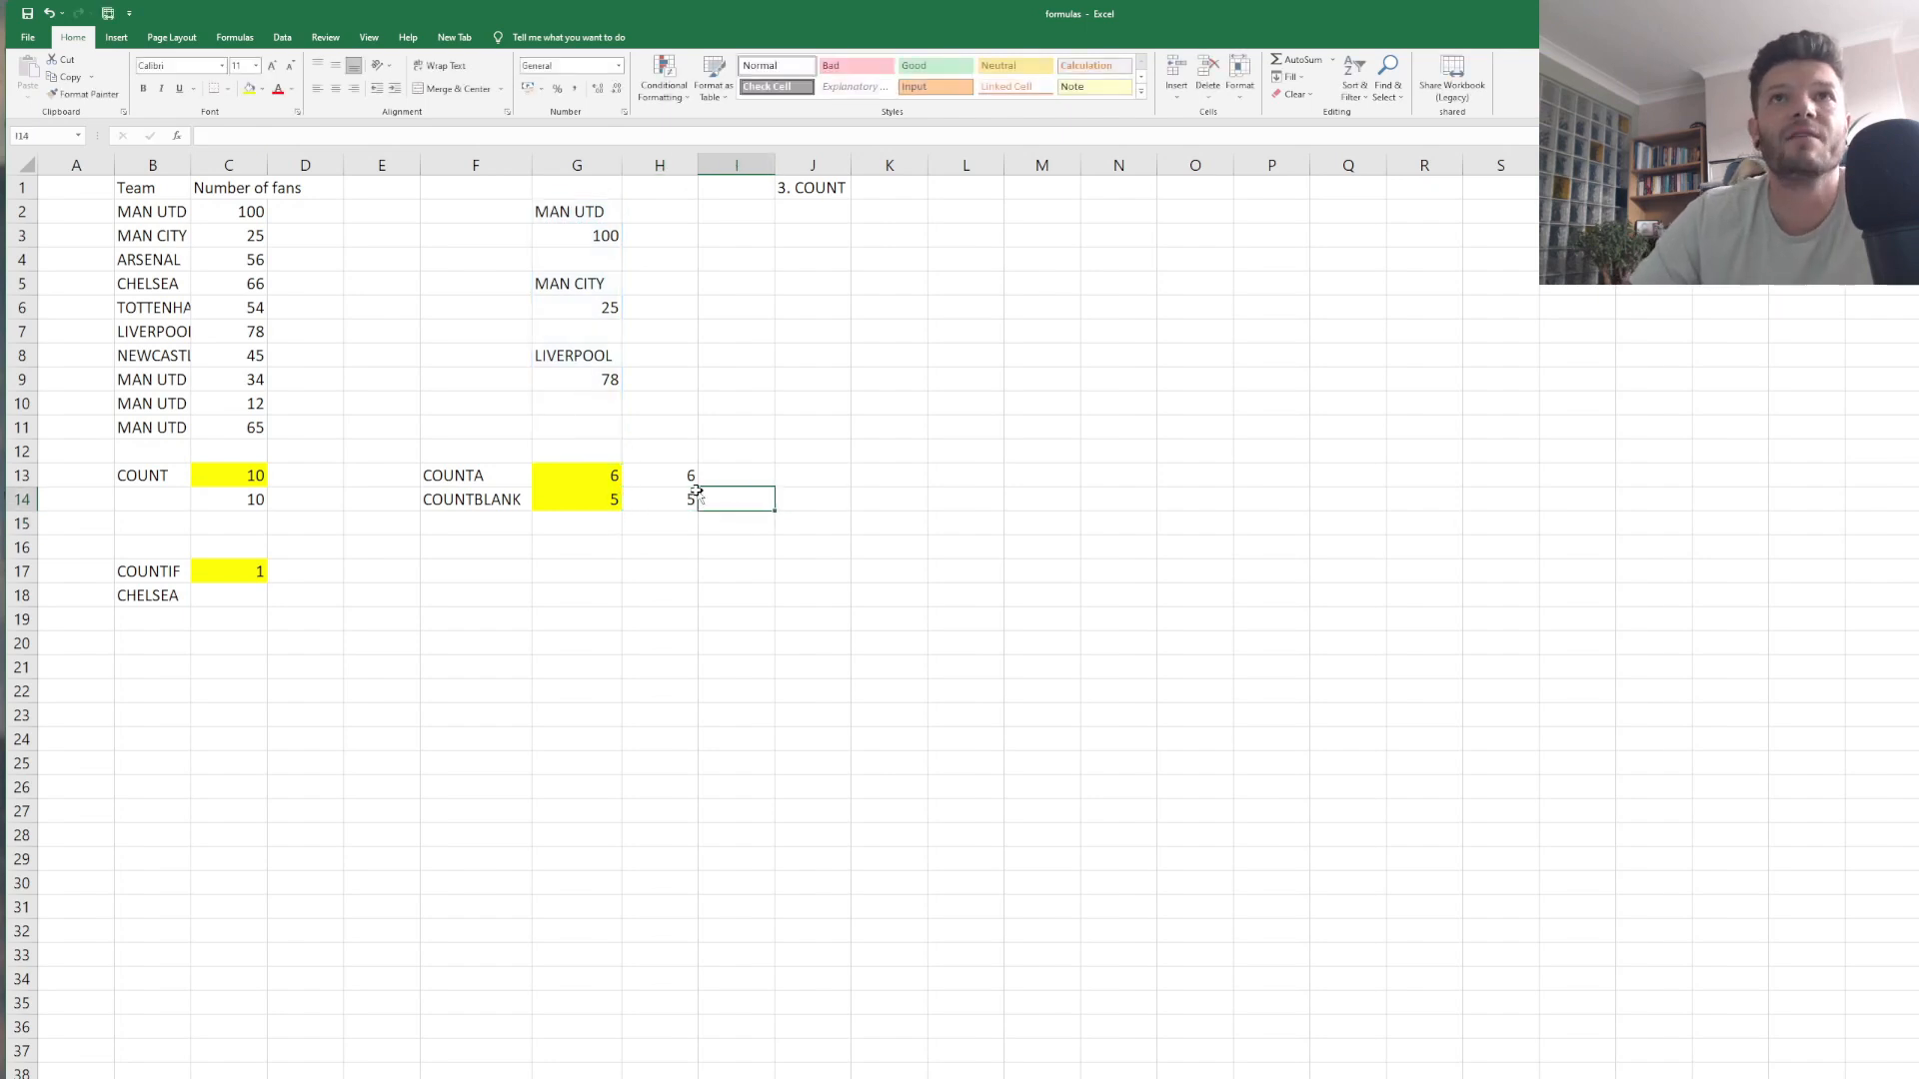
Review the range G2:G12 and its blank cells G4, G7 and G10 to G12.
{"action": "left_click_drag", "start_coordinate": [609, 213], "coordinate": [608, 455]}
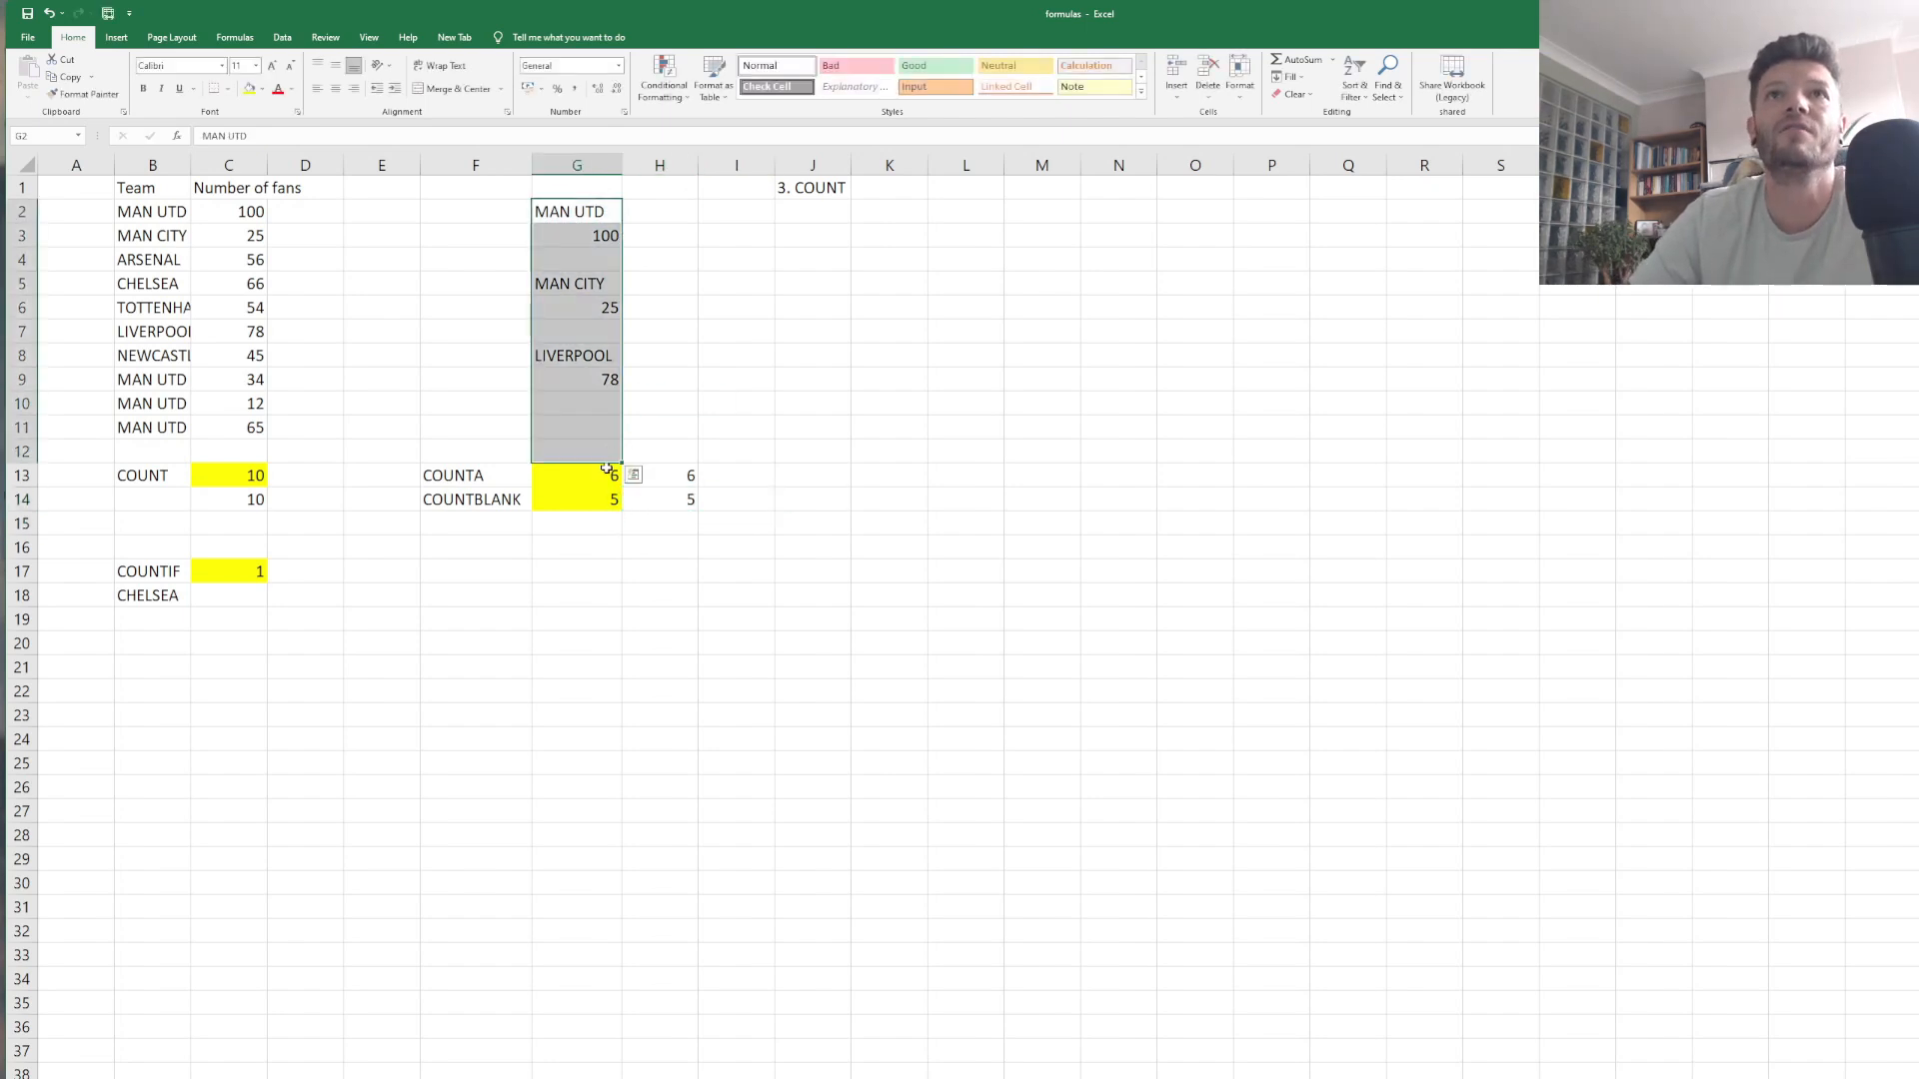
{"action": "left_click", "coordinate": [606, 258]}
{"action": "left_click", "coordinate": [610, 327]}
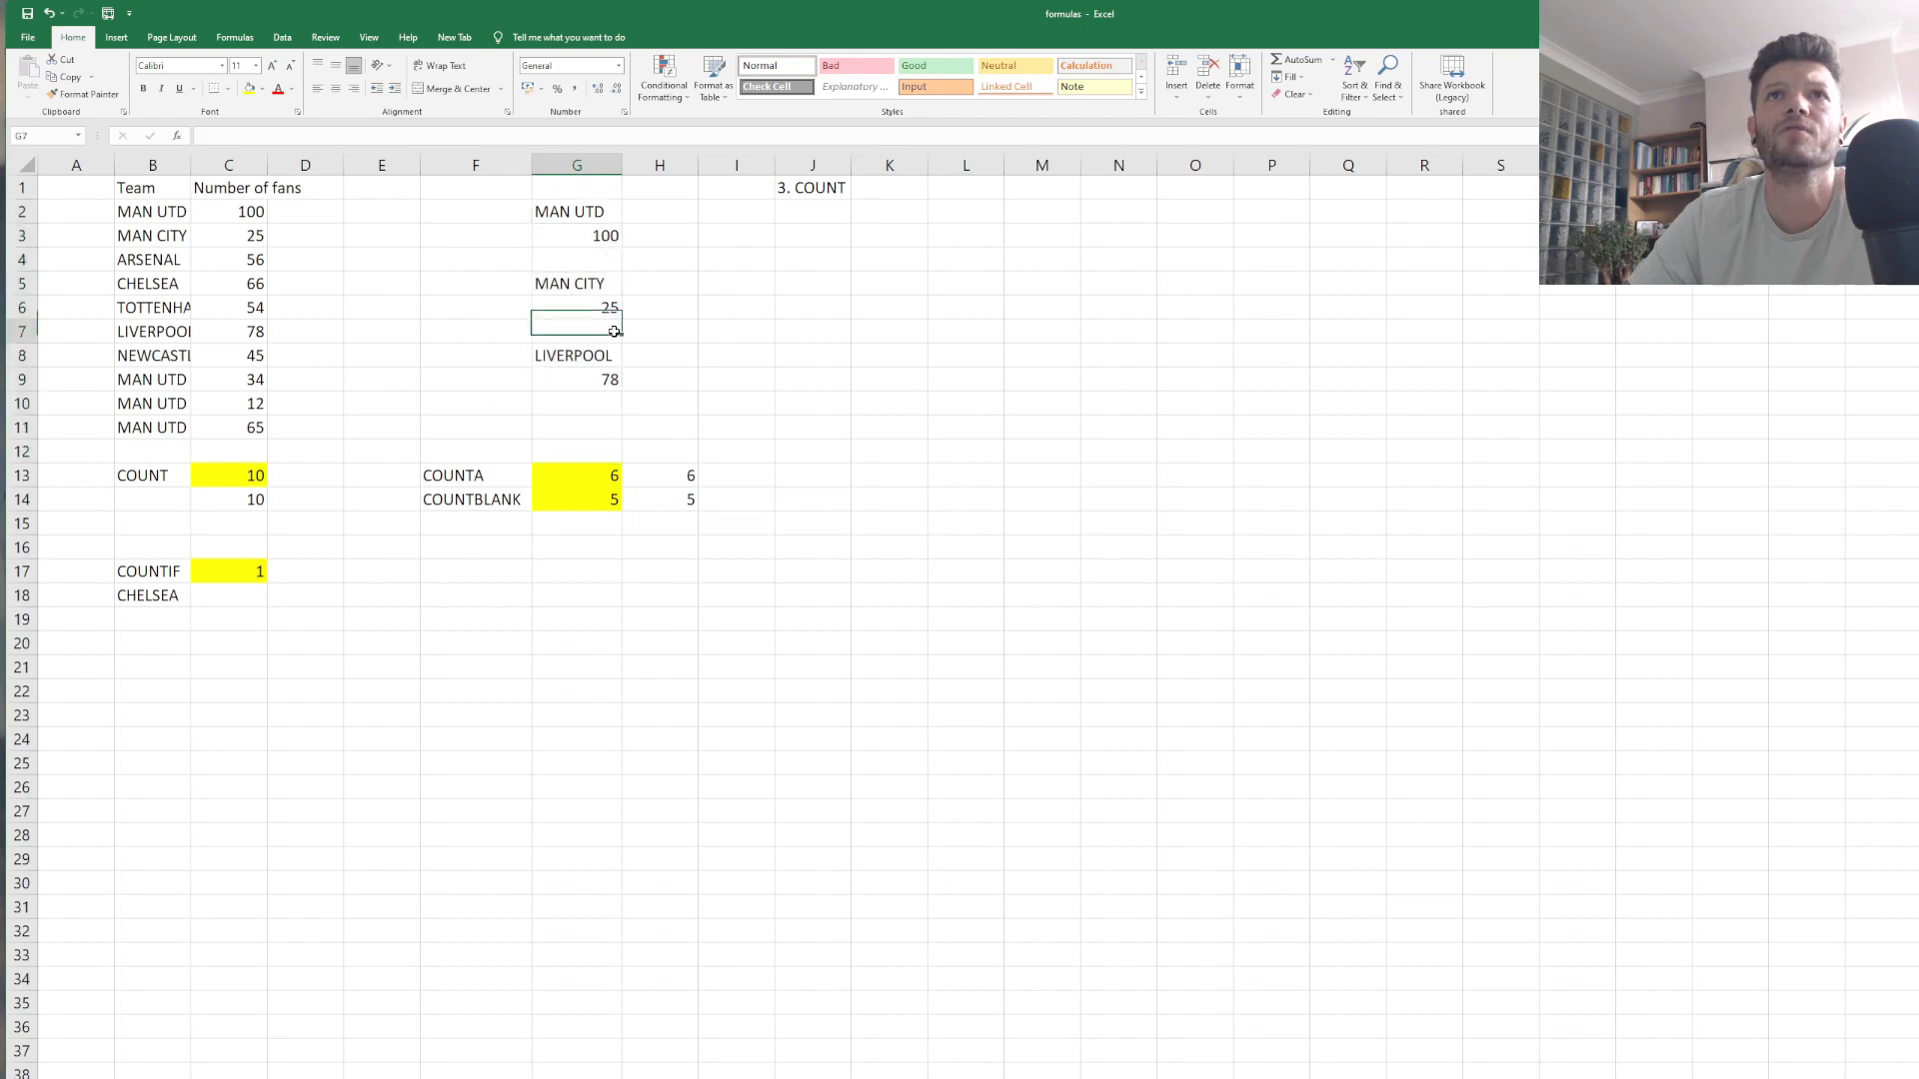
{"action": "left_click", "coordinate": [612, 405]}
{"action": "left_click", "coordinate": [606, 428]}
{"action": "left_click", "coordinate": [603, 450]}
Compare the COUNTBLANK formulas in cells G14 and H14.
{"action": "left_click", "coordinate": [635, 589]}
{"action": "left_click_drag", "start_coordinate": [458, 502], "coordinate": [656, 501]}
{"action": "left_click", "coordinate": [688, 544]}
{"action": "left_click", "coordinate": [571, 504]}
{"action": "left_click", "coordinate": [687, 499]}
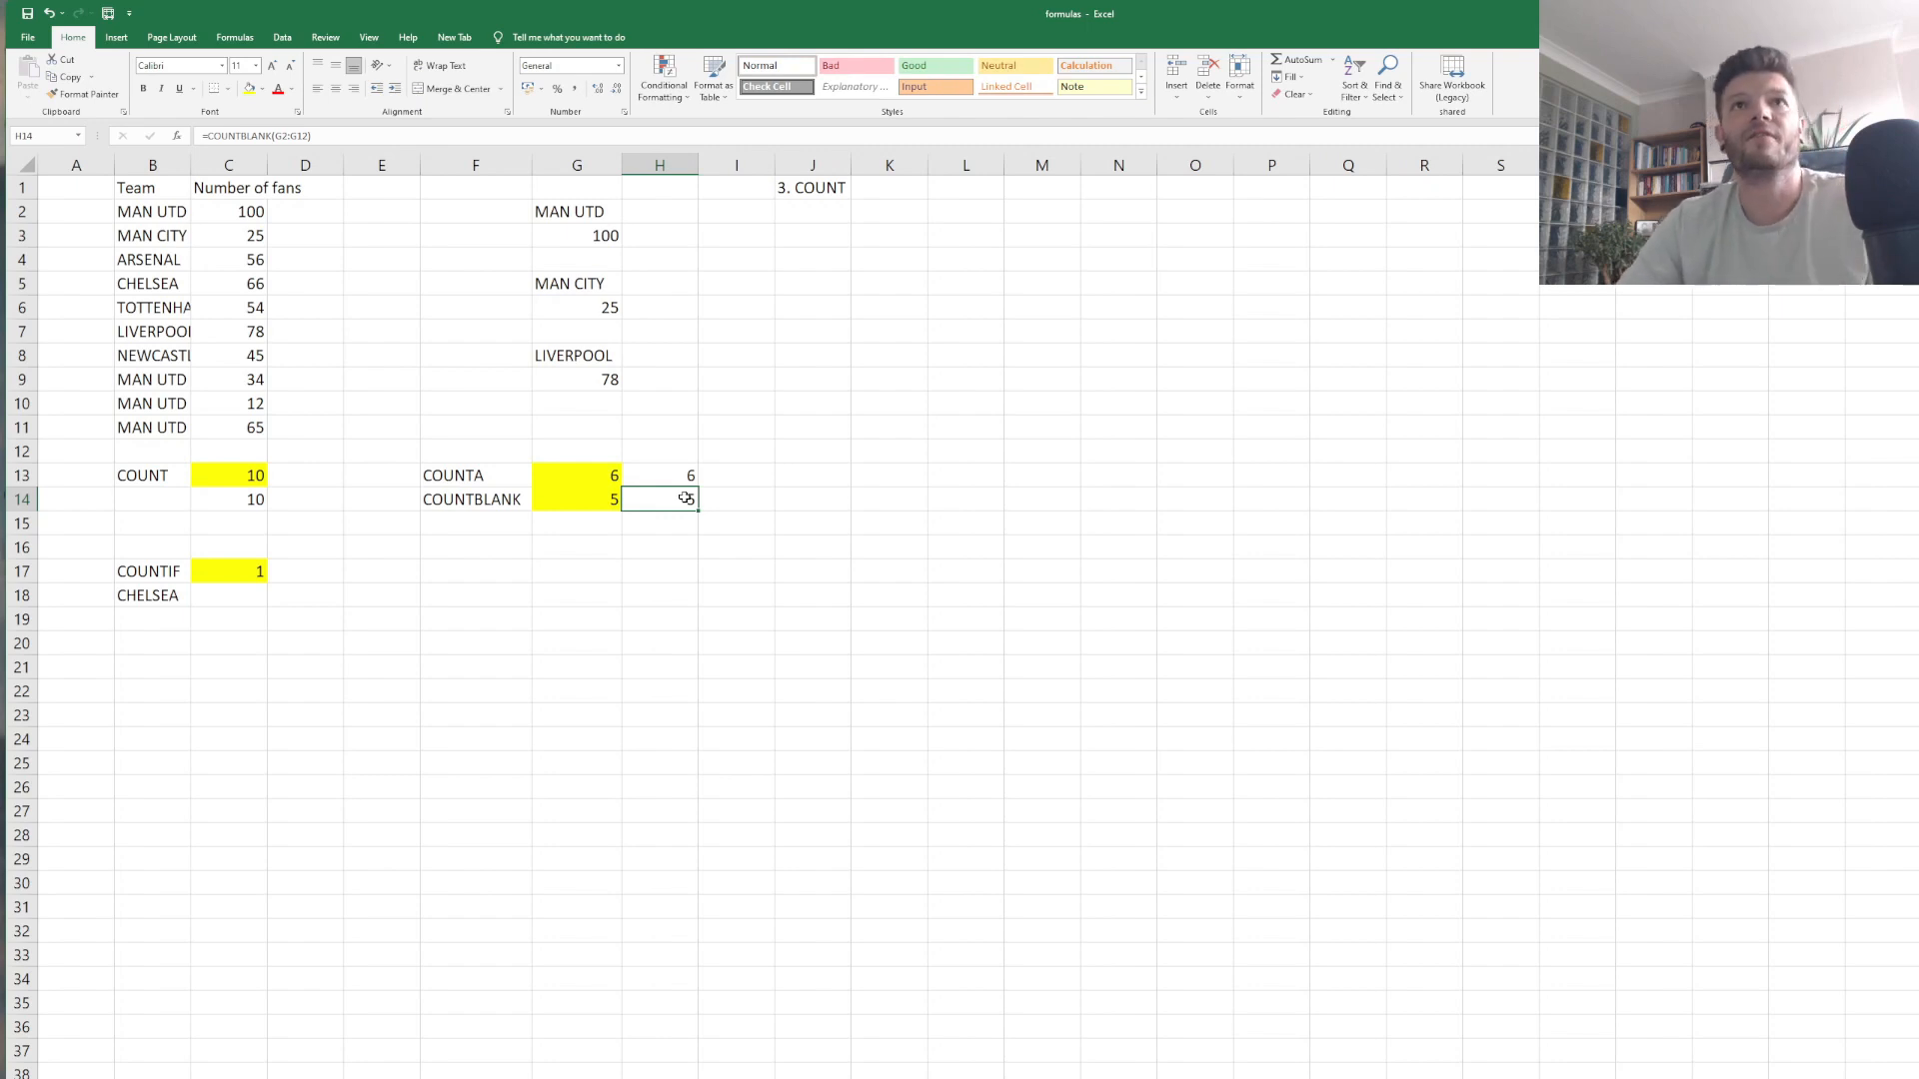
Check the COUNTIF example formula in cell C17.
{"action": "left_click", "coordinate": [683, 571]}
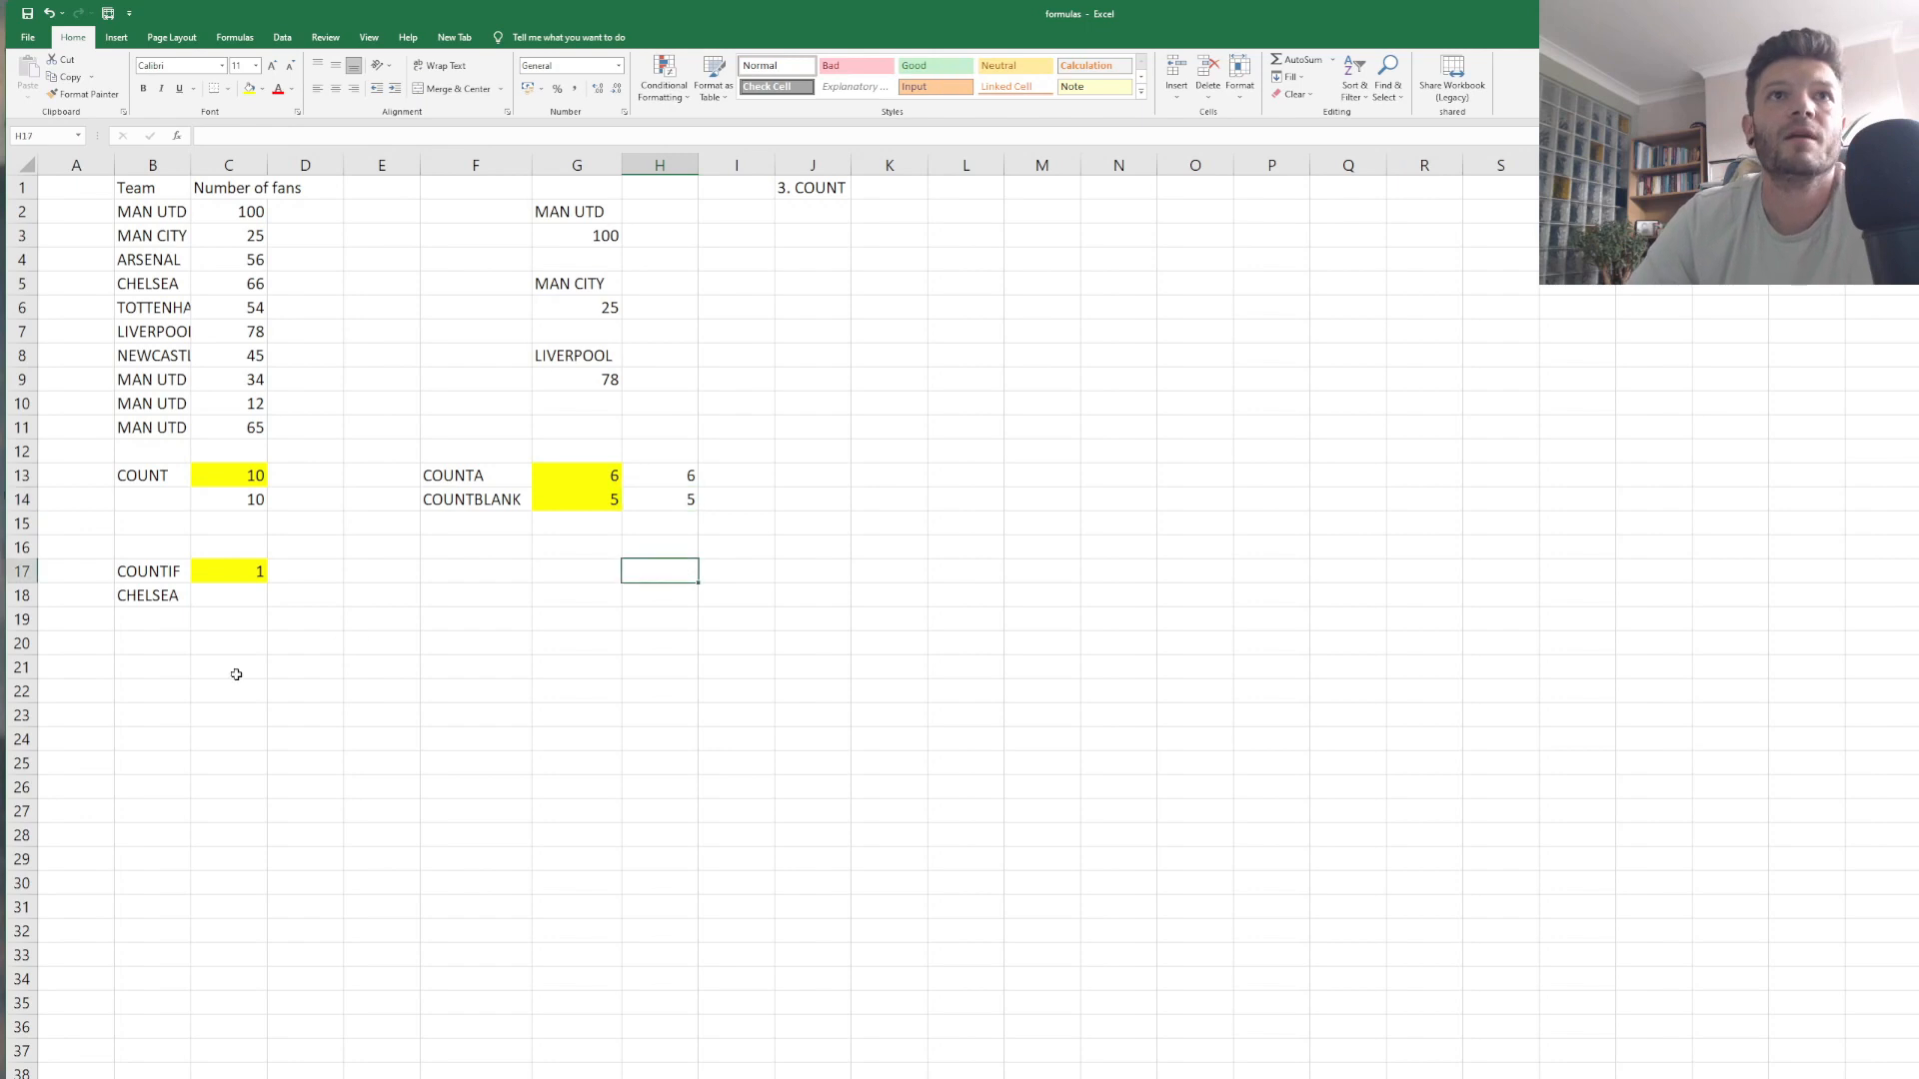
{"action": "left_click", "coordinate": [236, 671]}
{"action": "left_click", "coordinate": [233, 575]}
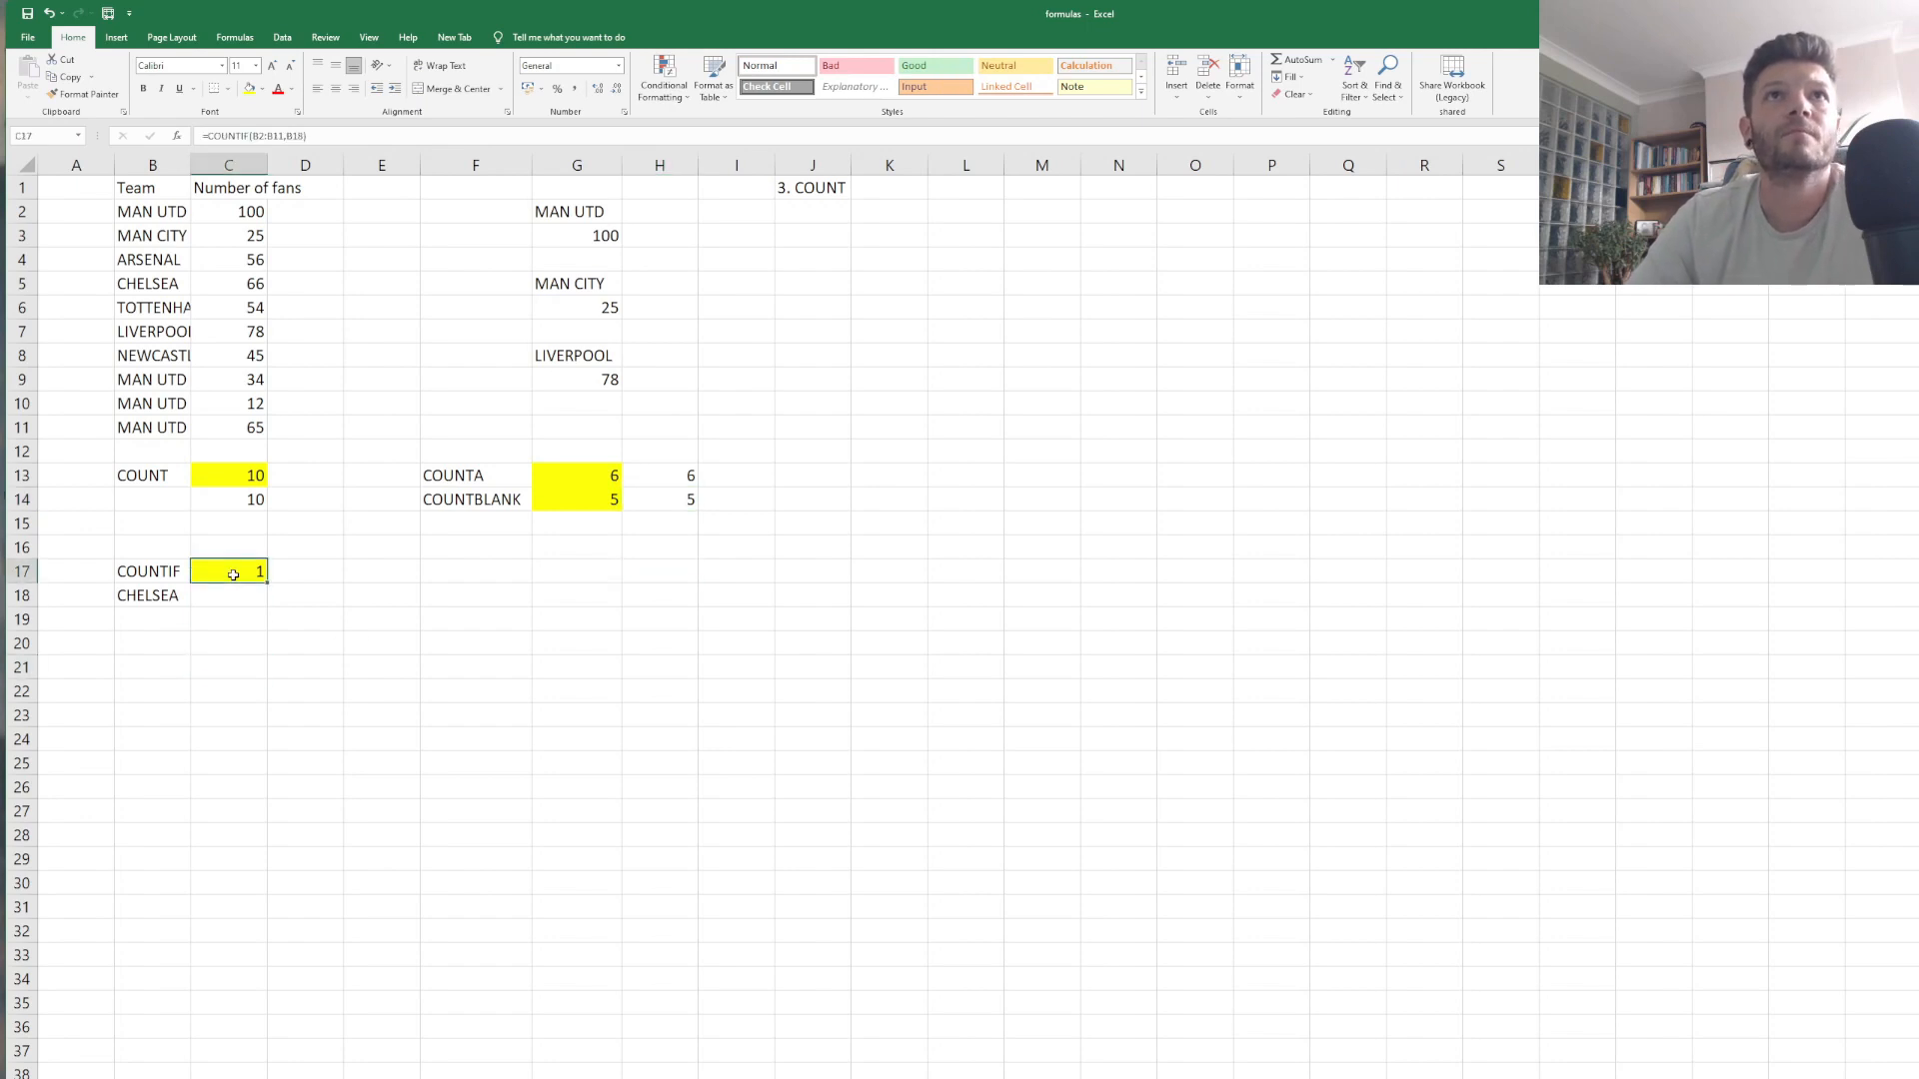
{"action": "left_click", "coordinate": [304, 721]}
{"action": "left_click", "coordinate": [307, 577]}
{"action": "left_click", "coordinate": [233, 578]}
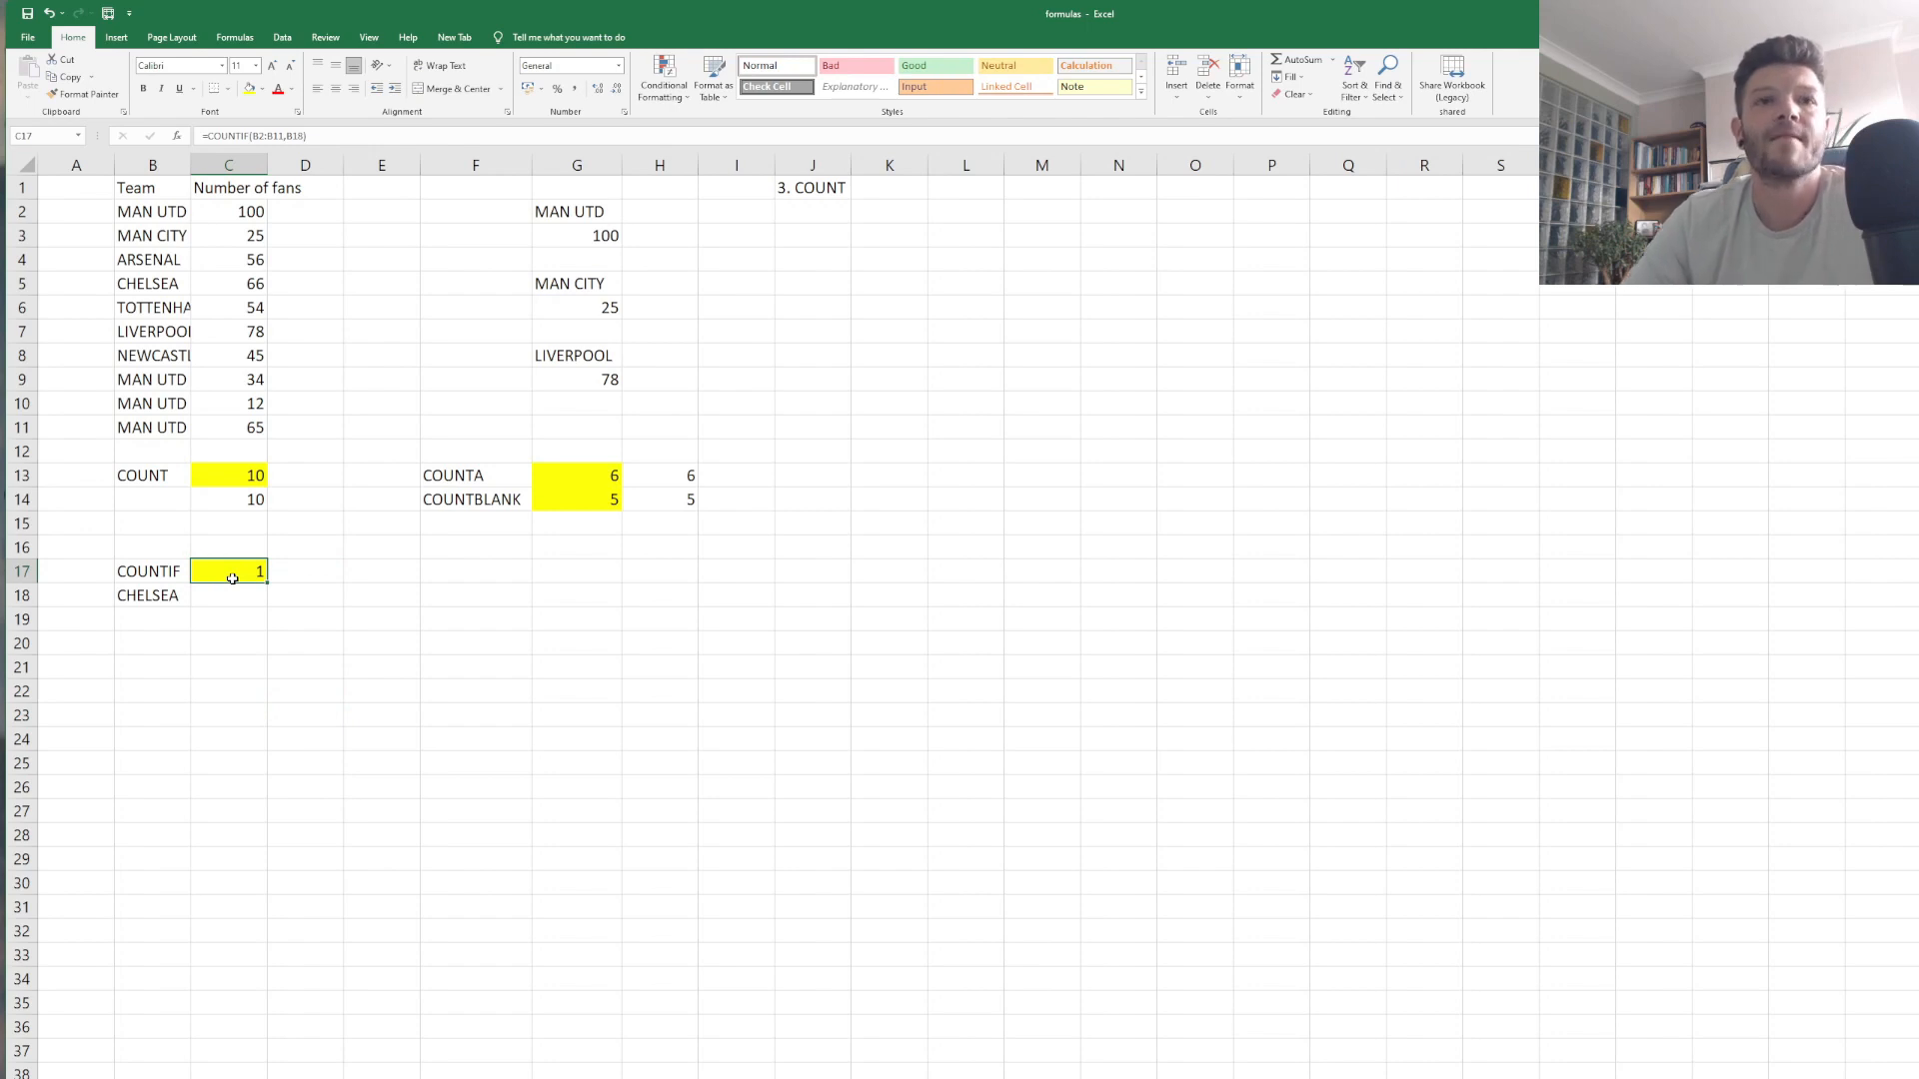
{"action": "left_click", "coordinate": [240, 640]}
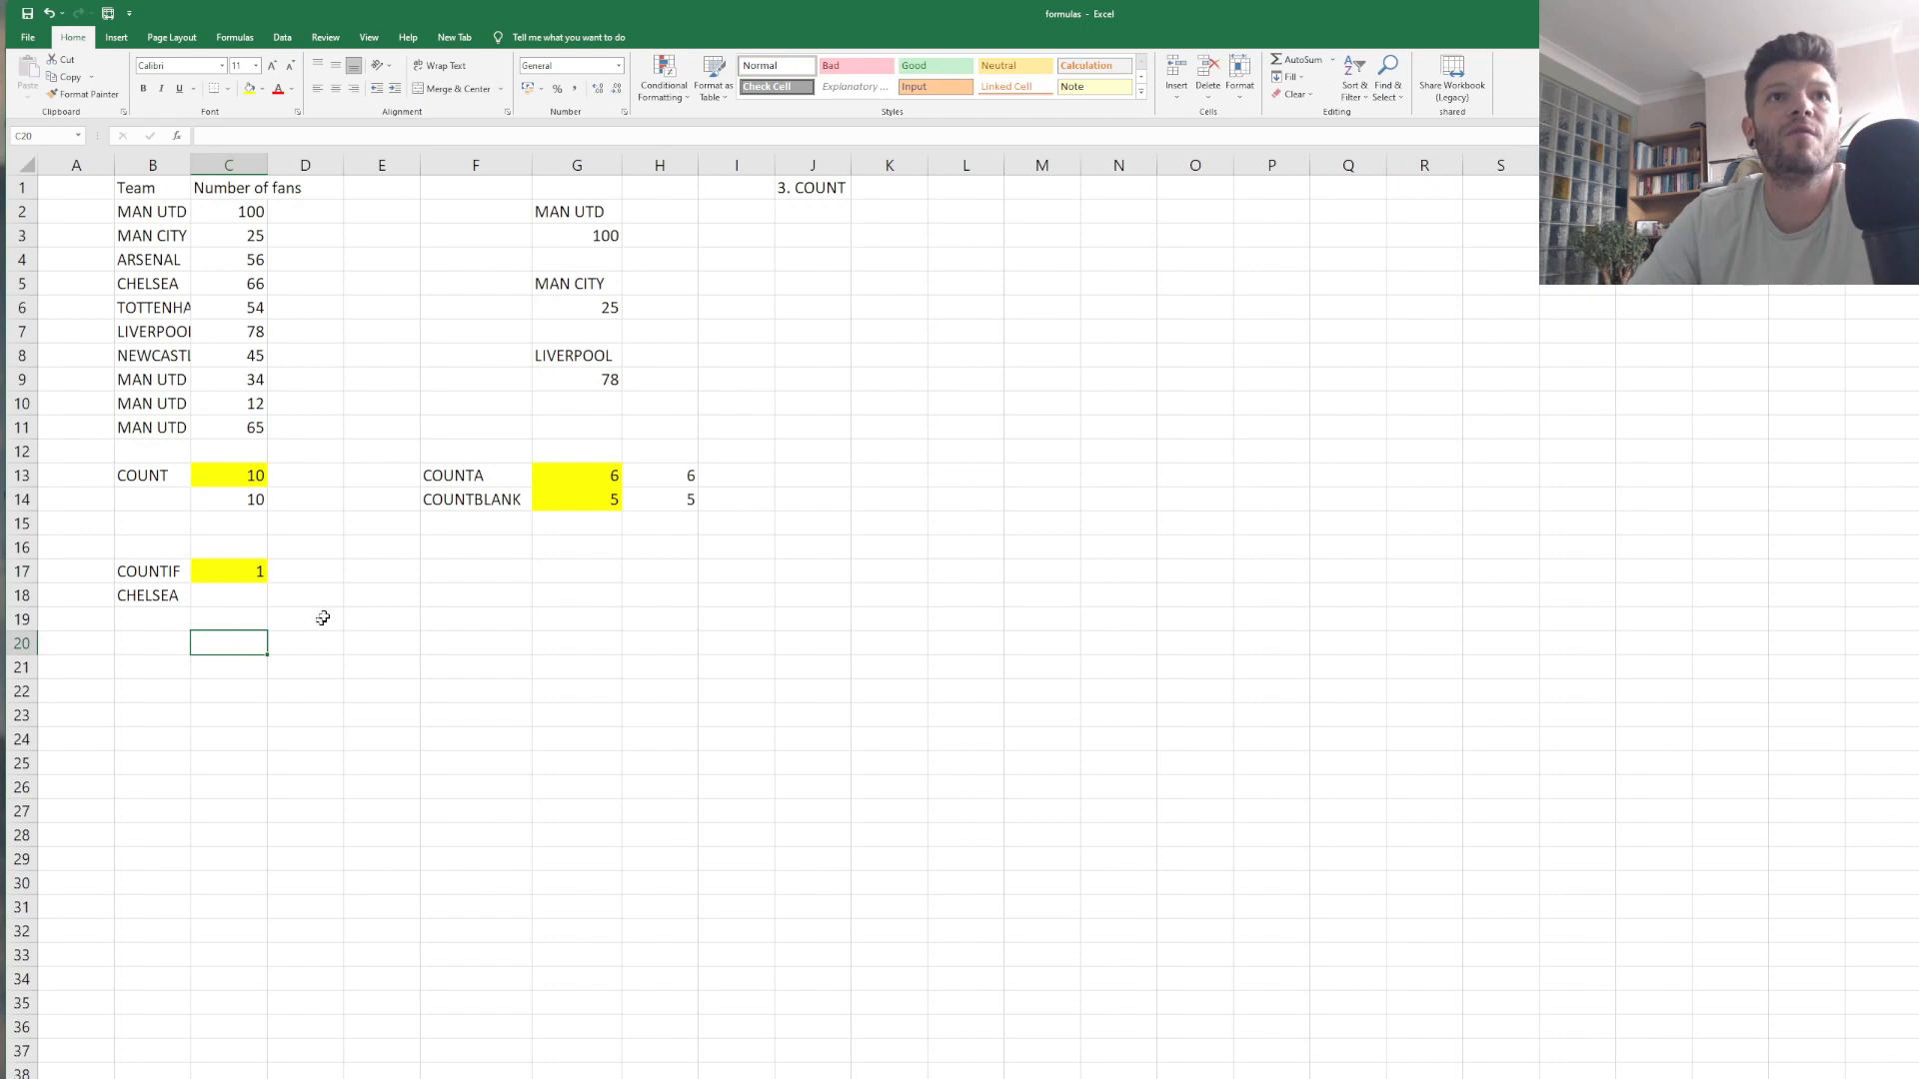
Review the team range B2:B11 and the criterion cell B18 used by the COUNTIF example.
{"action": "left_click_drag", "start_coordinate": [180, 212], "coordinate": [182, 431]}
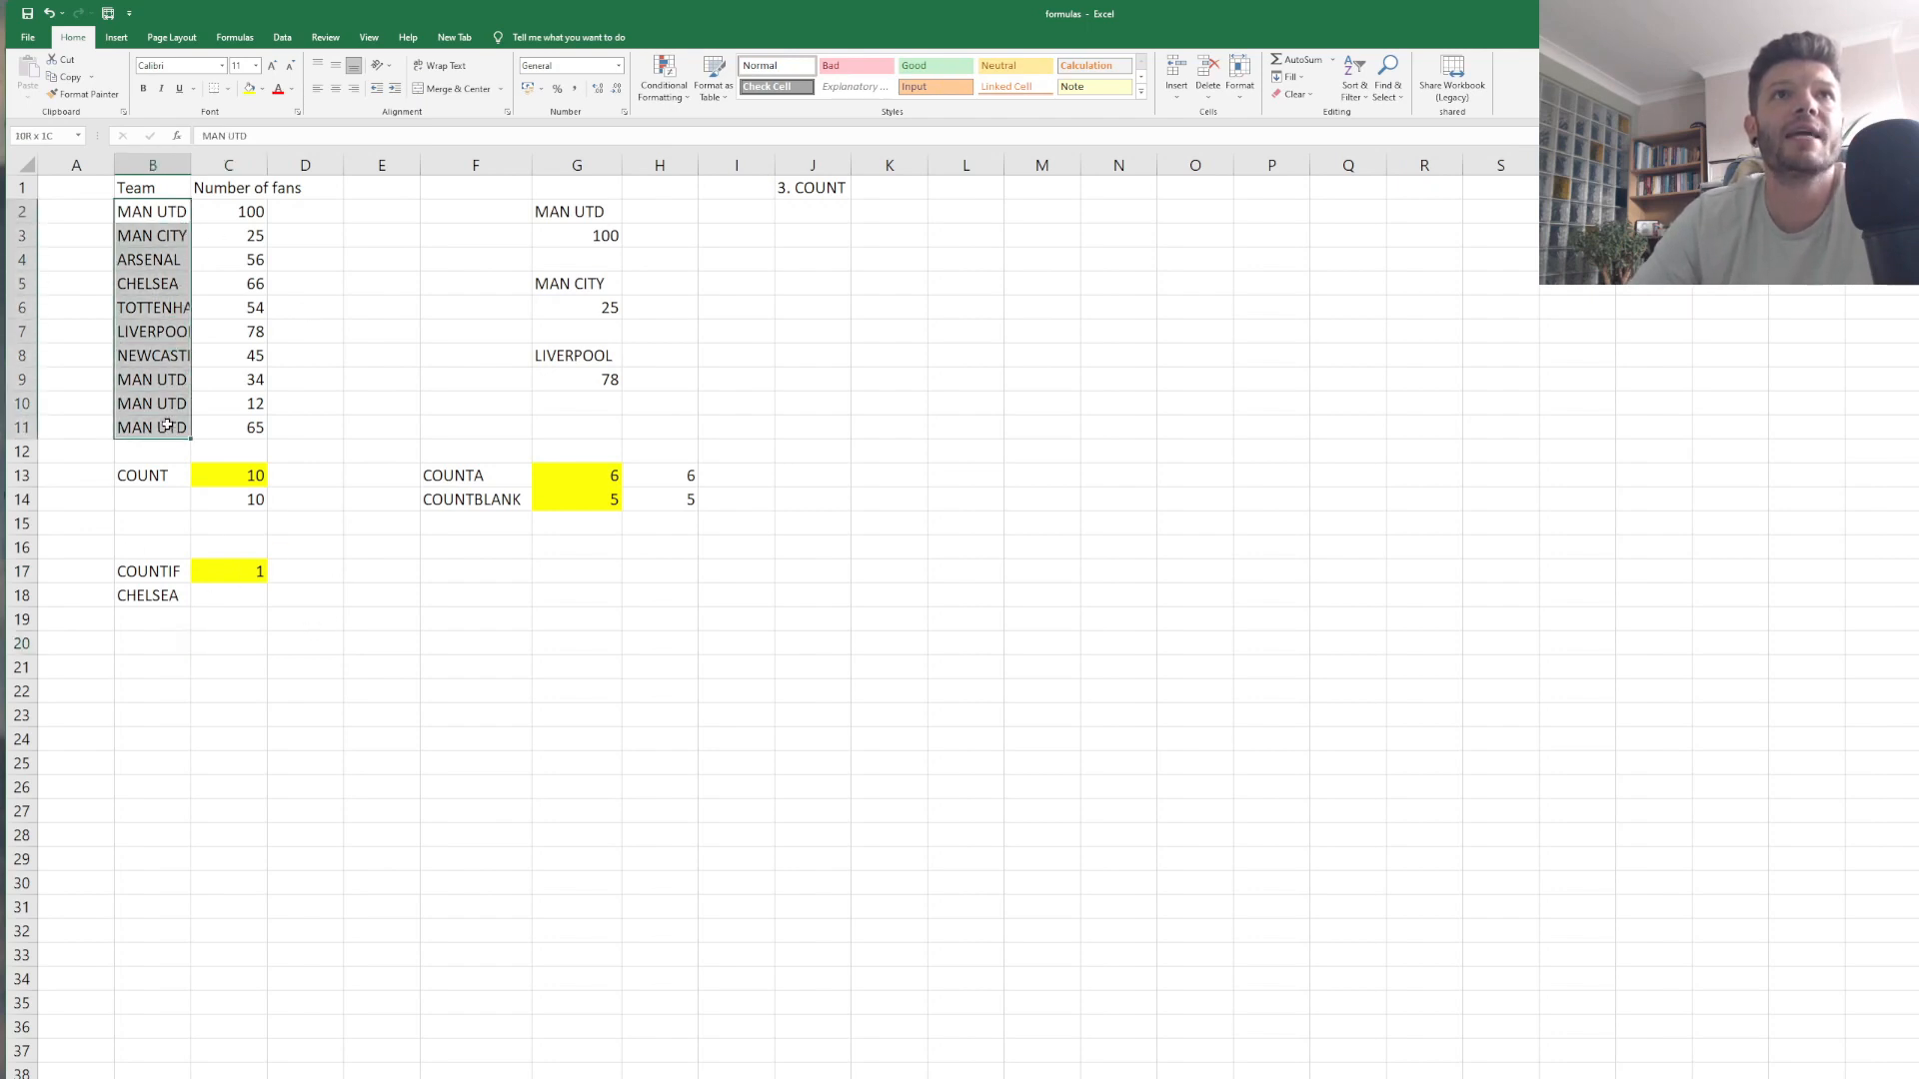
{"action": "left_click", "coordinate": [364, 633]}
{"action": "left_click", "coordinate": [127, 604]}
{"action": "left_click", "coordinate": [212, 645]}
{"action": "left_click", "coordinate": [229, 566]}
{"action": "left_click", "coordinate": [275, 572]}
{"action": "left_click", "coordinate": [245, 578]}
{"action": "left_click", "coordinate": [238, 603]}
Change the COUNTIF criterion in B18 to MAN UTD and check the formula in C17.
{"action": "left_click", "coordinate": [176, 597]}
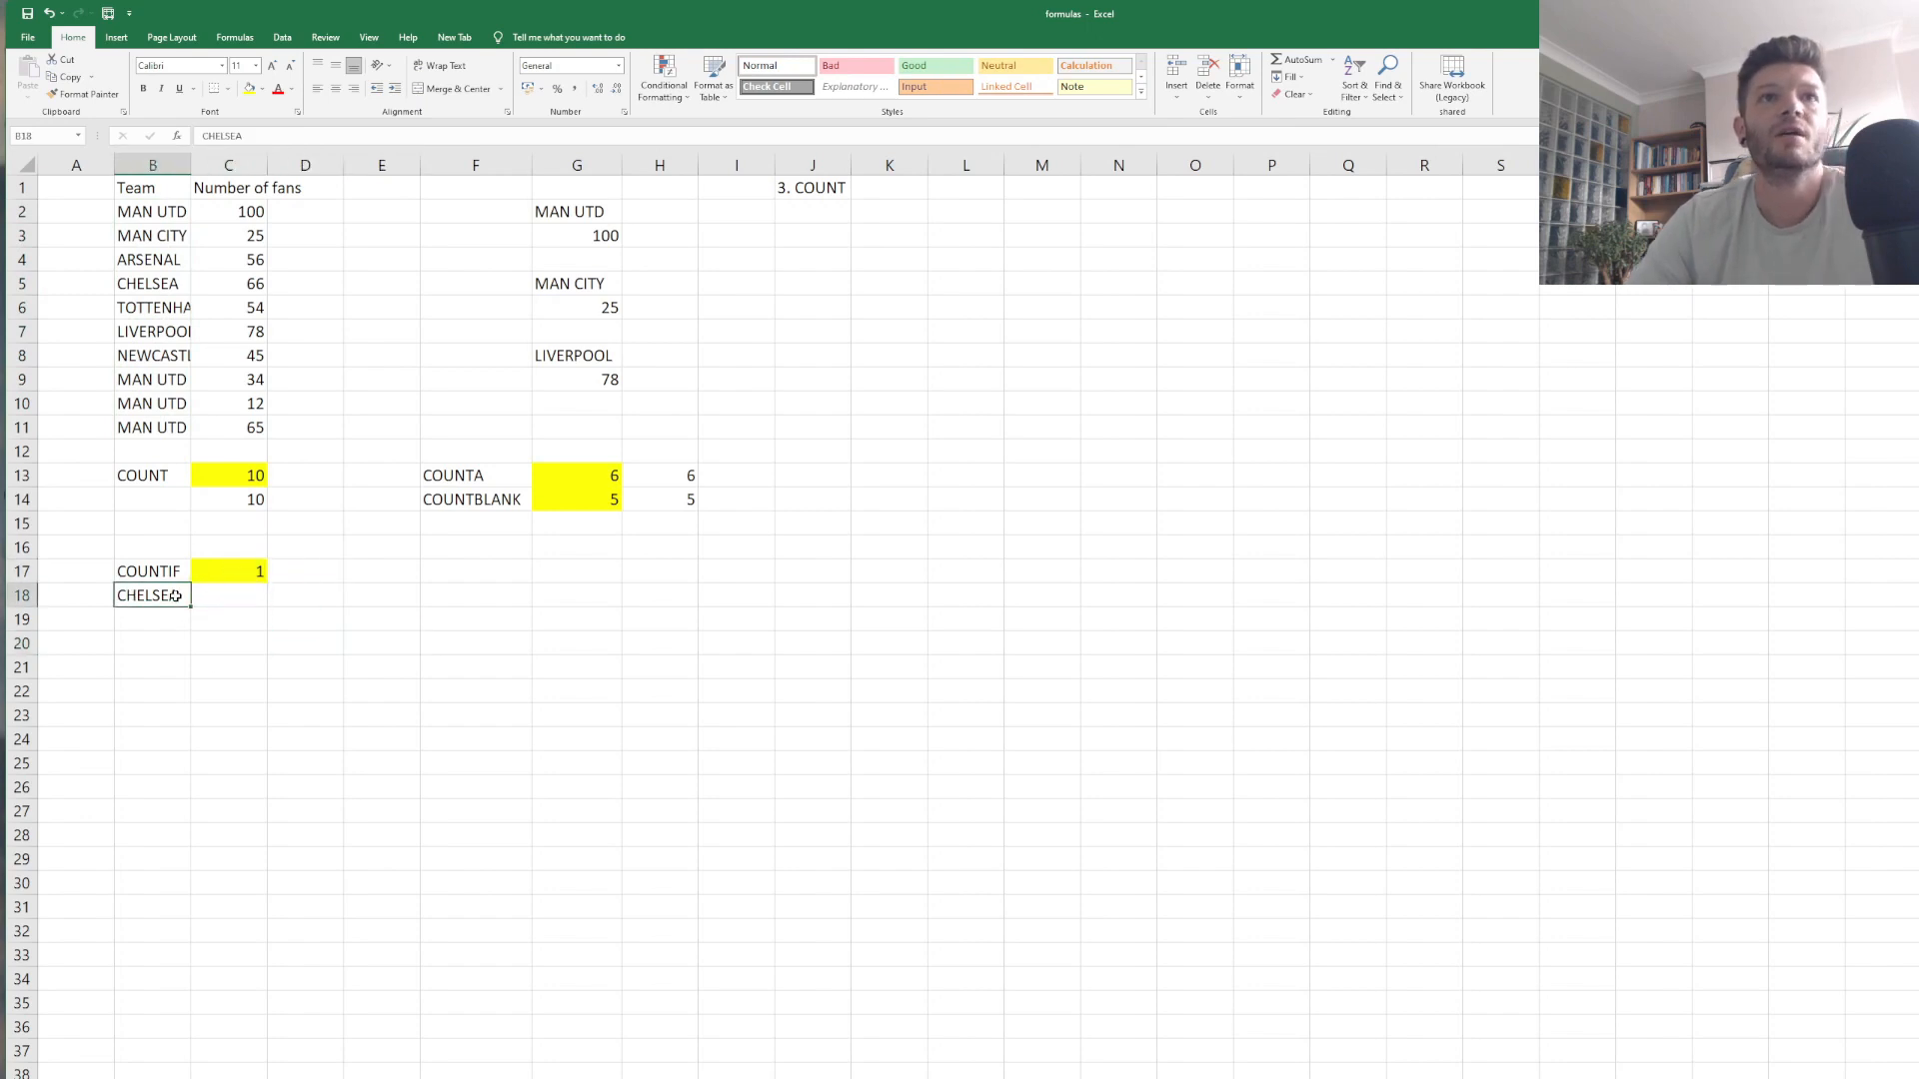
{"action": "type", "text": "MAN UTD"}
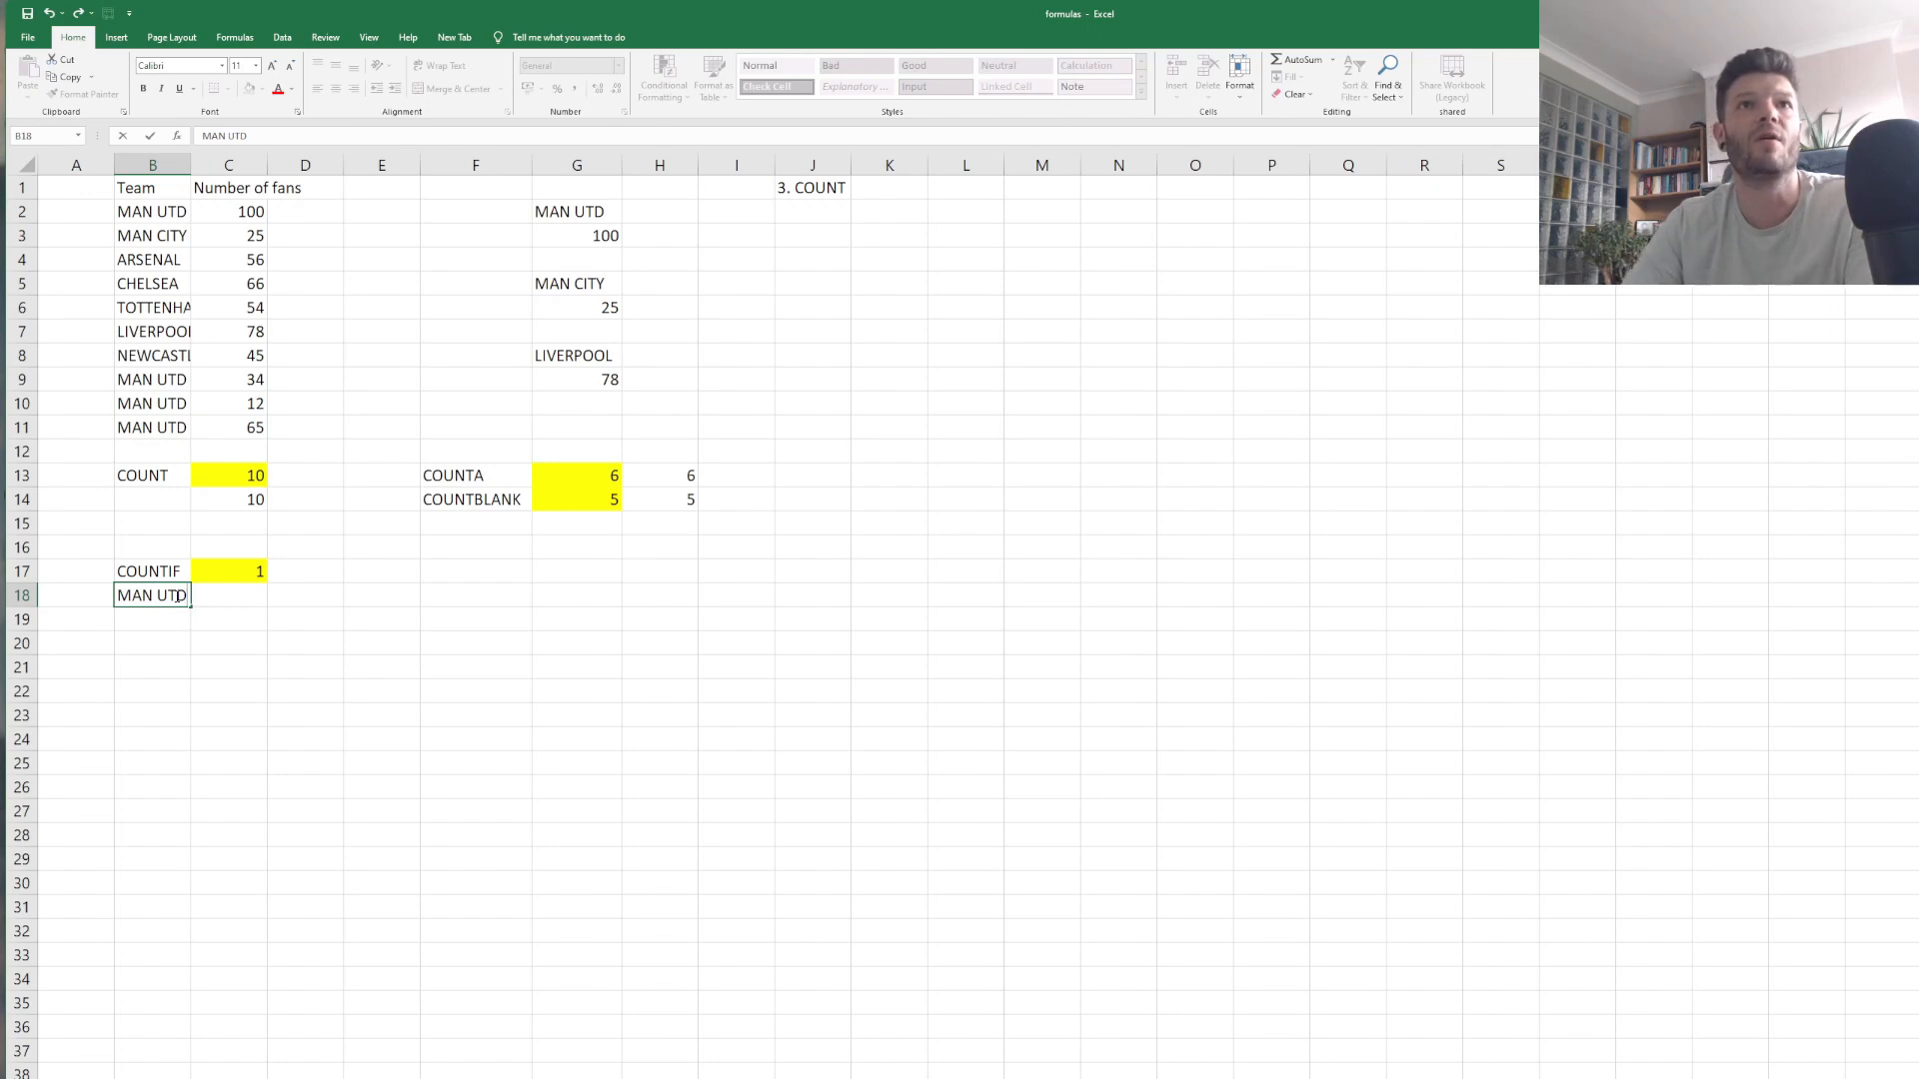
{"action": "key", "text": "Return"}
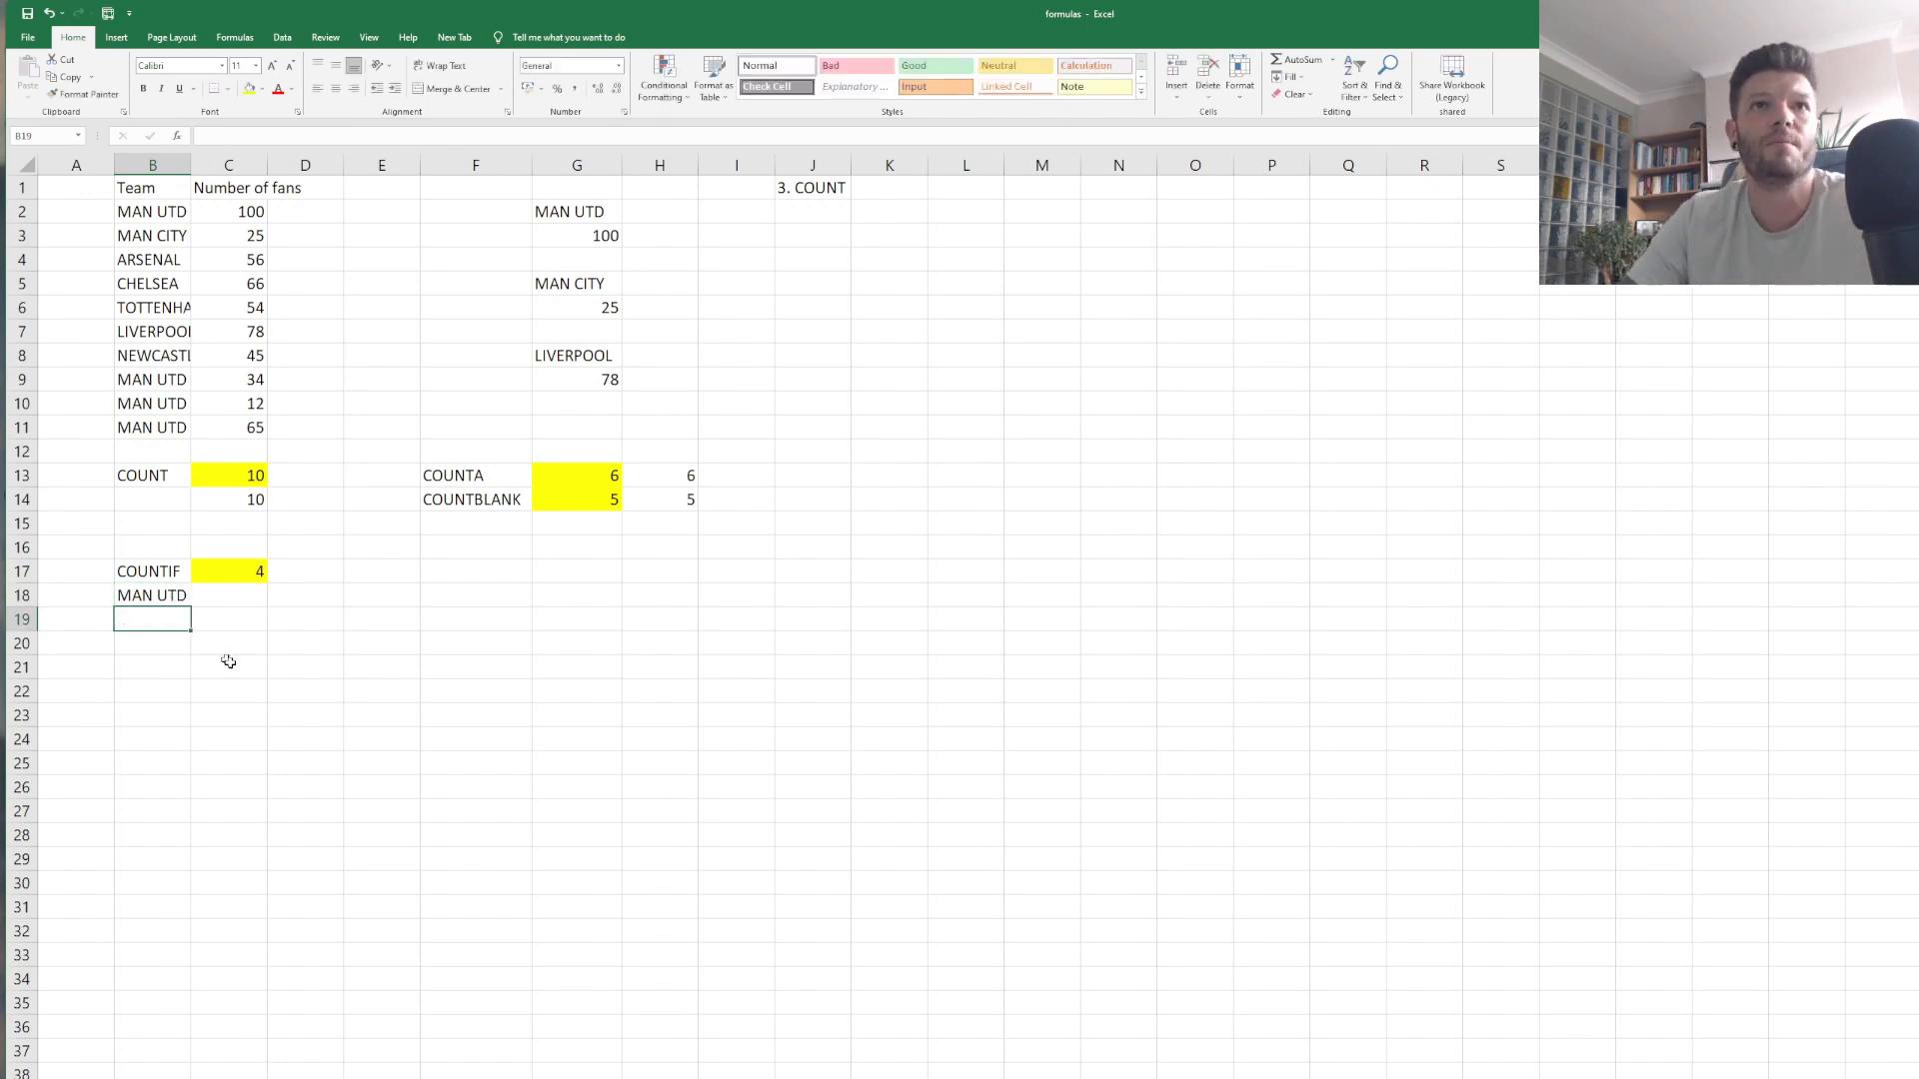
{"action": "left_click", "coordinate": [241, 572]}
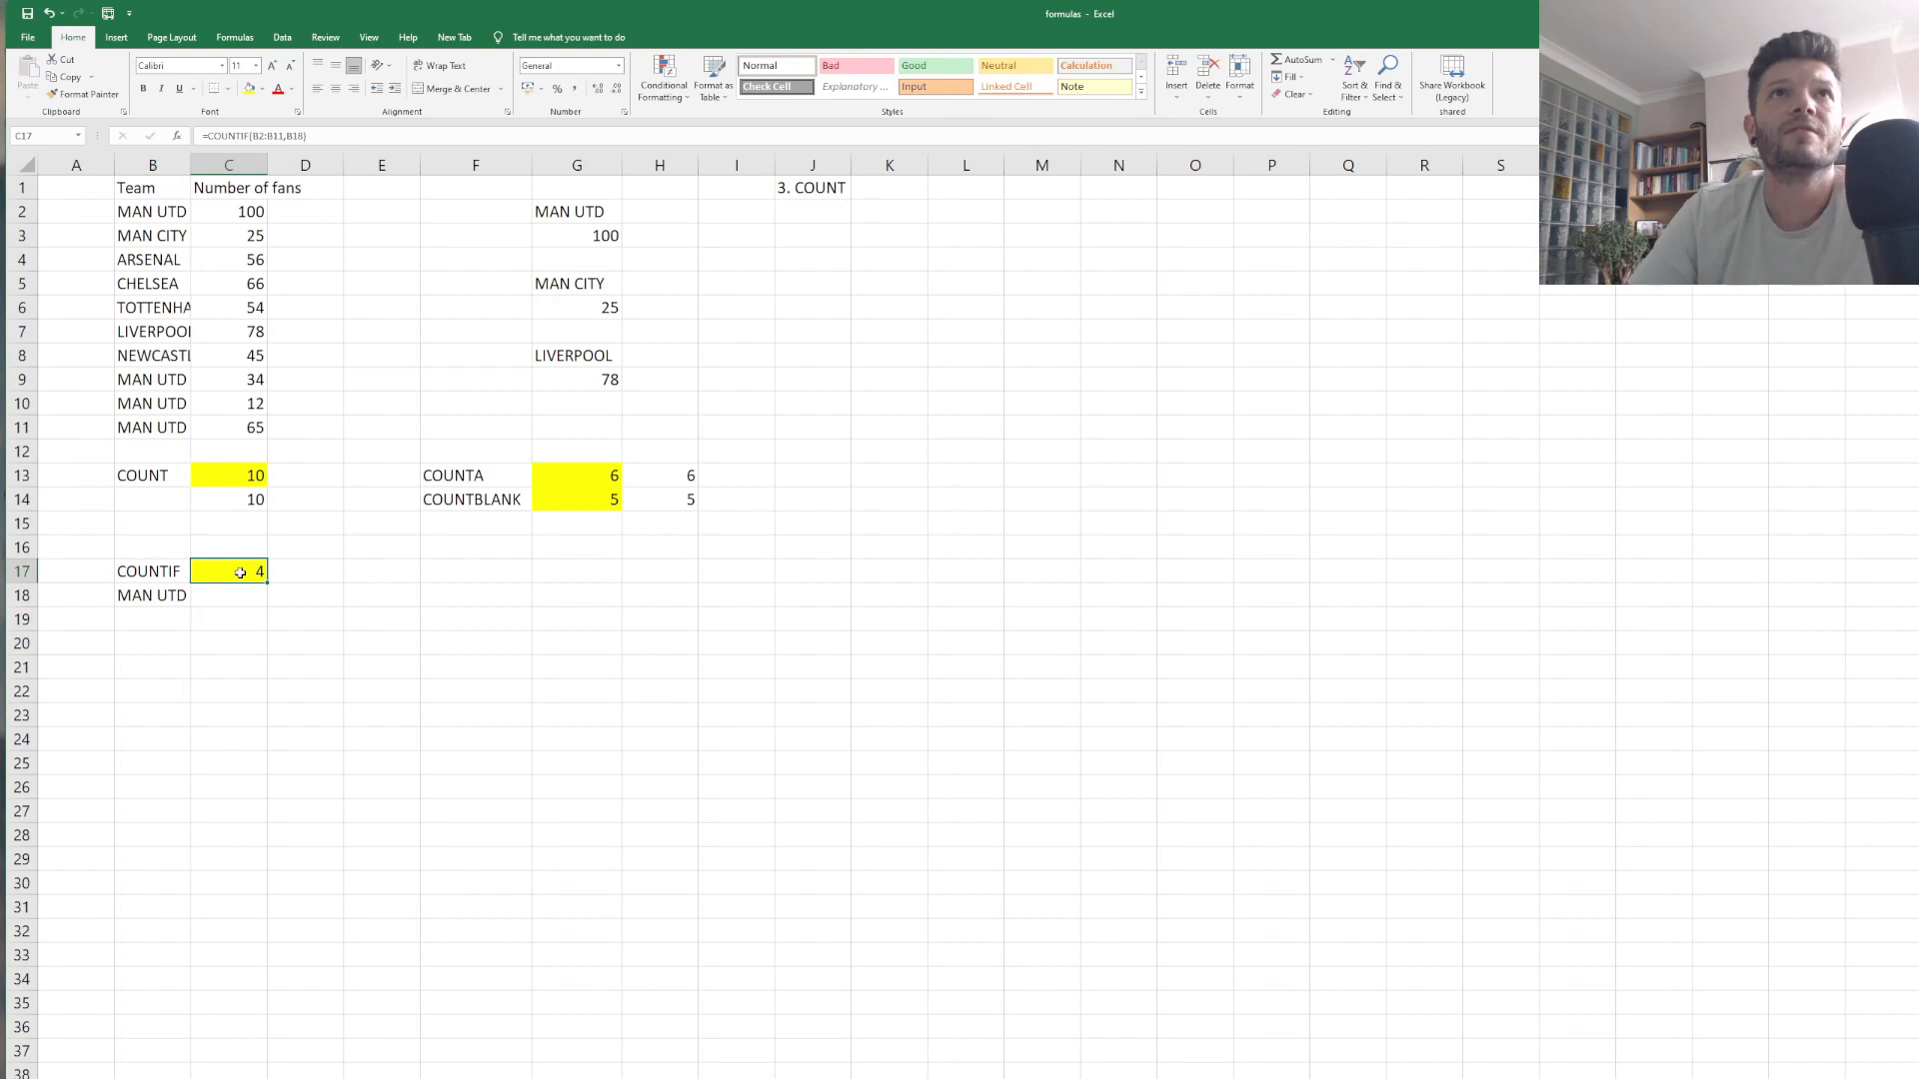
Enter a COUNTIF formula in D17 for range B2:B11 with criterion D18, and enter MAN UTD in D18.
{"action": "left_click", "coordinate": [336, 579]}
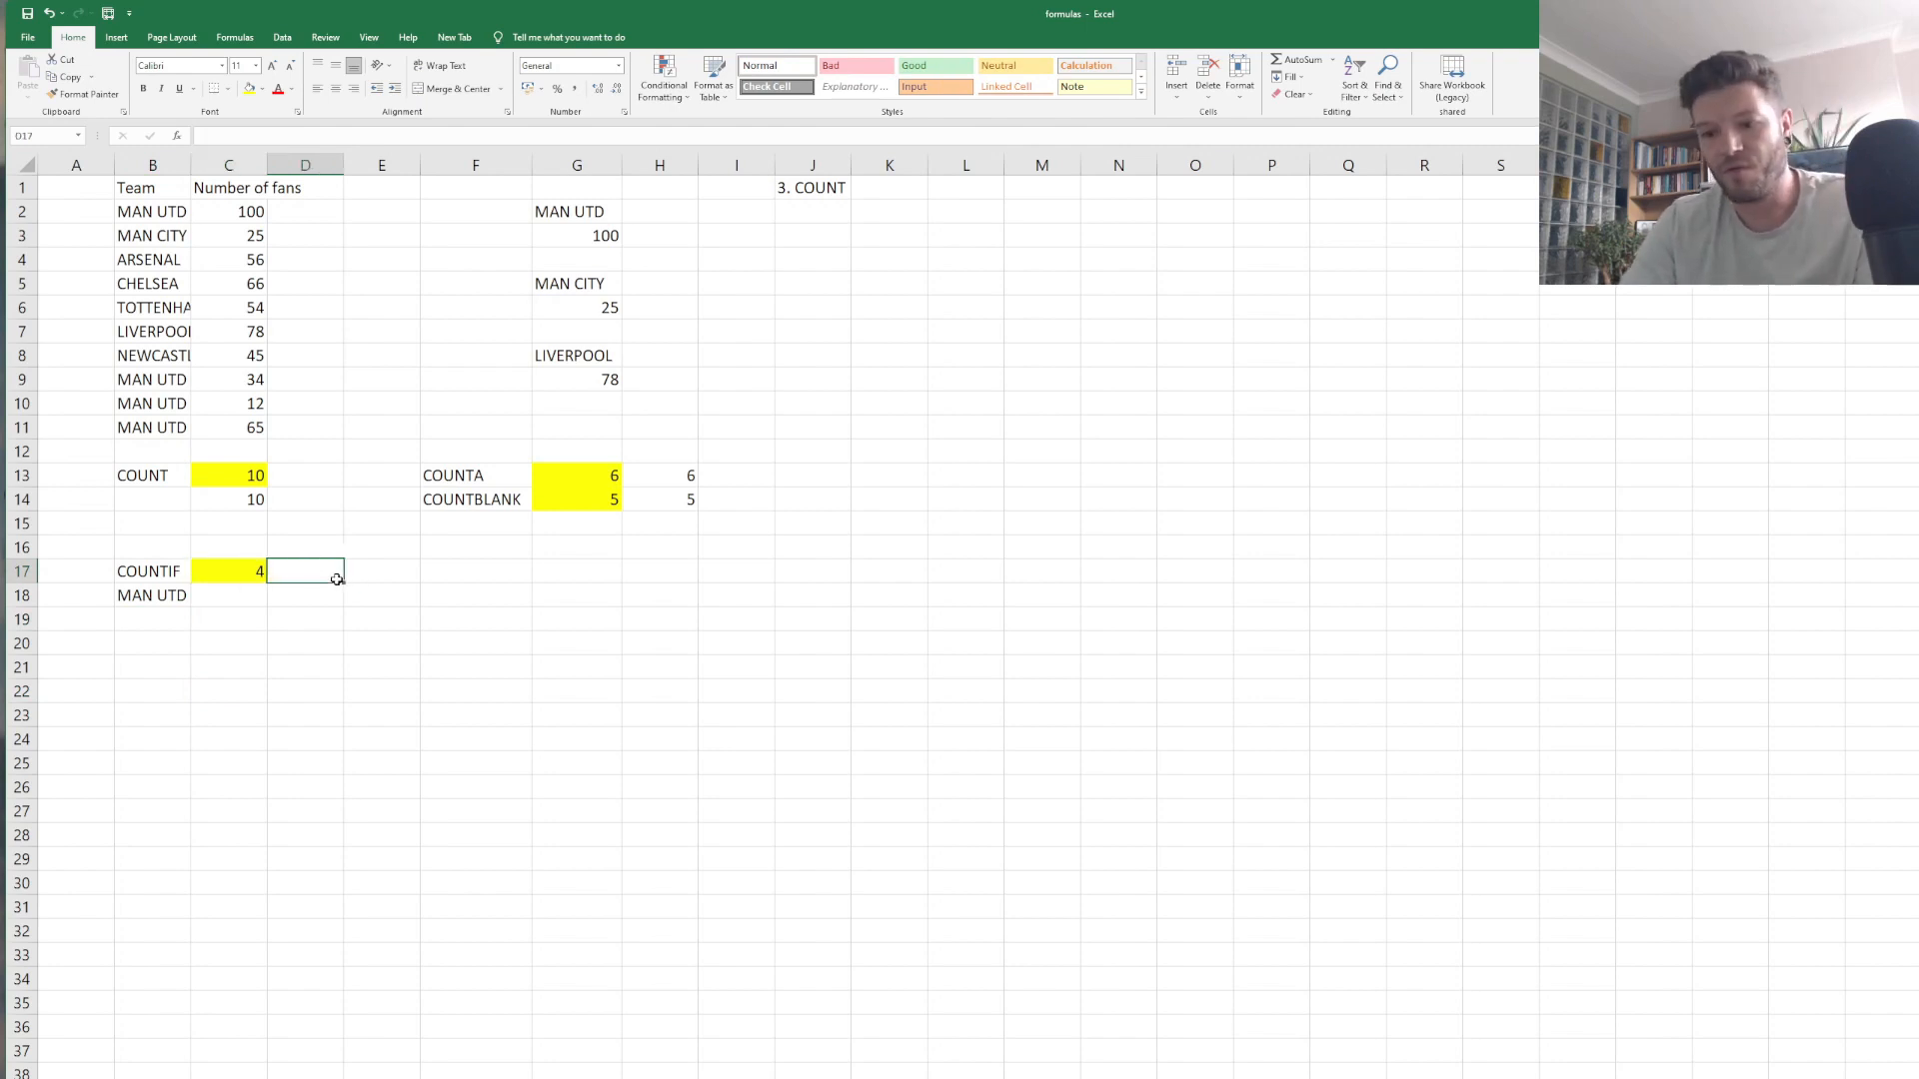
{"action": "type", "text": "=COUNT"}
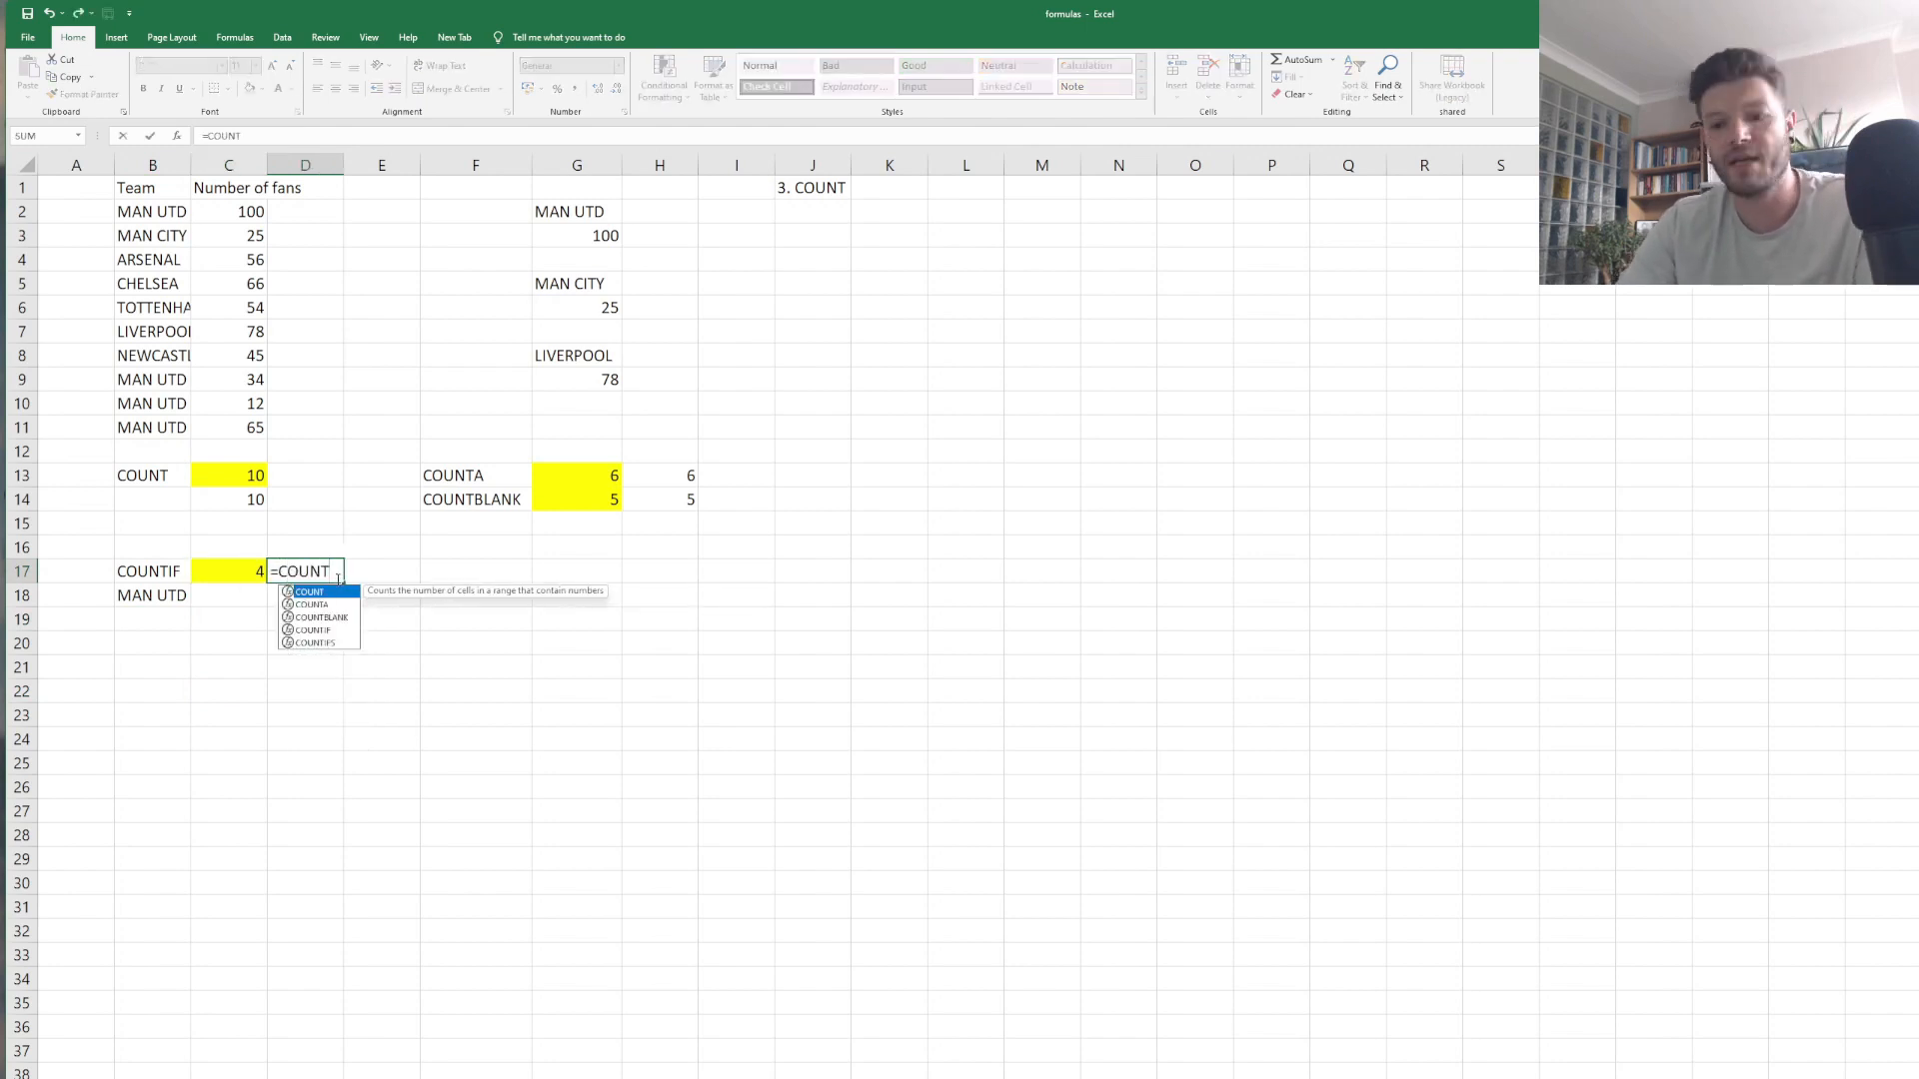
{"action": "type", "text": "IF"}
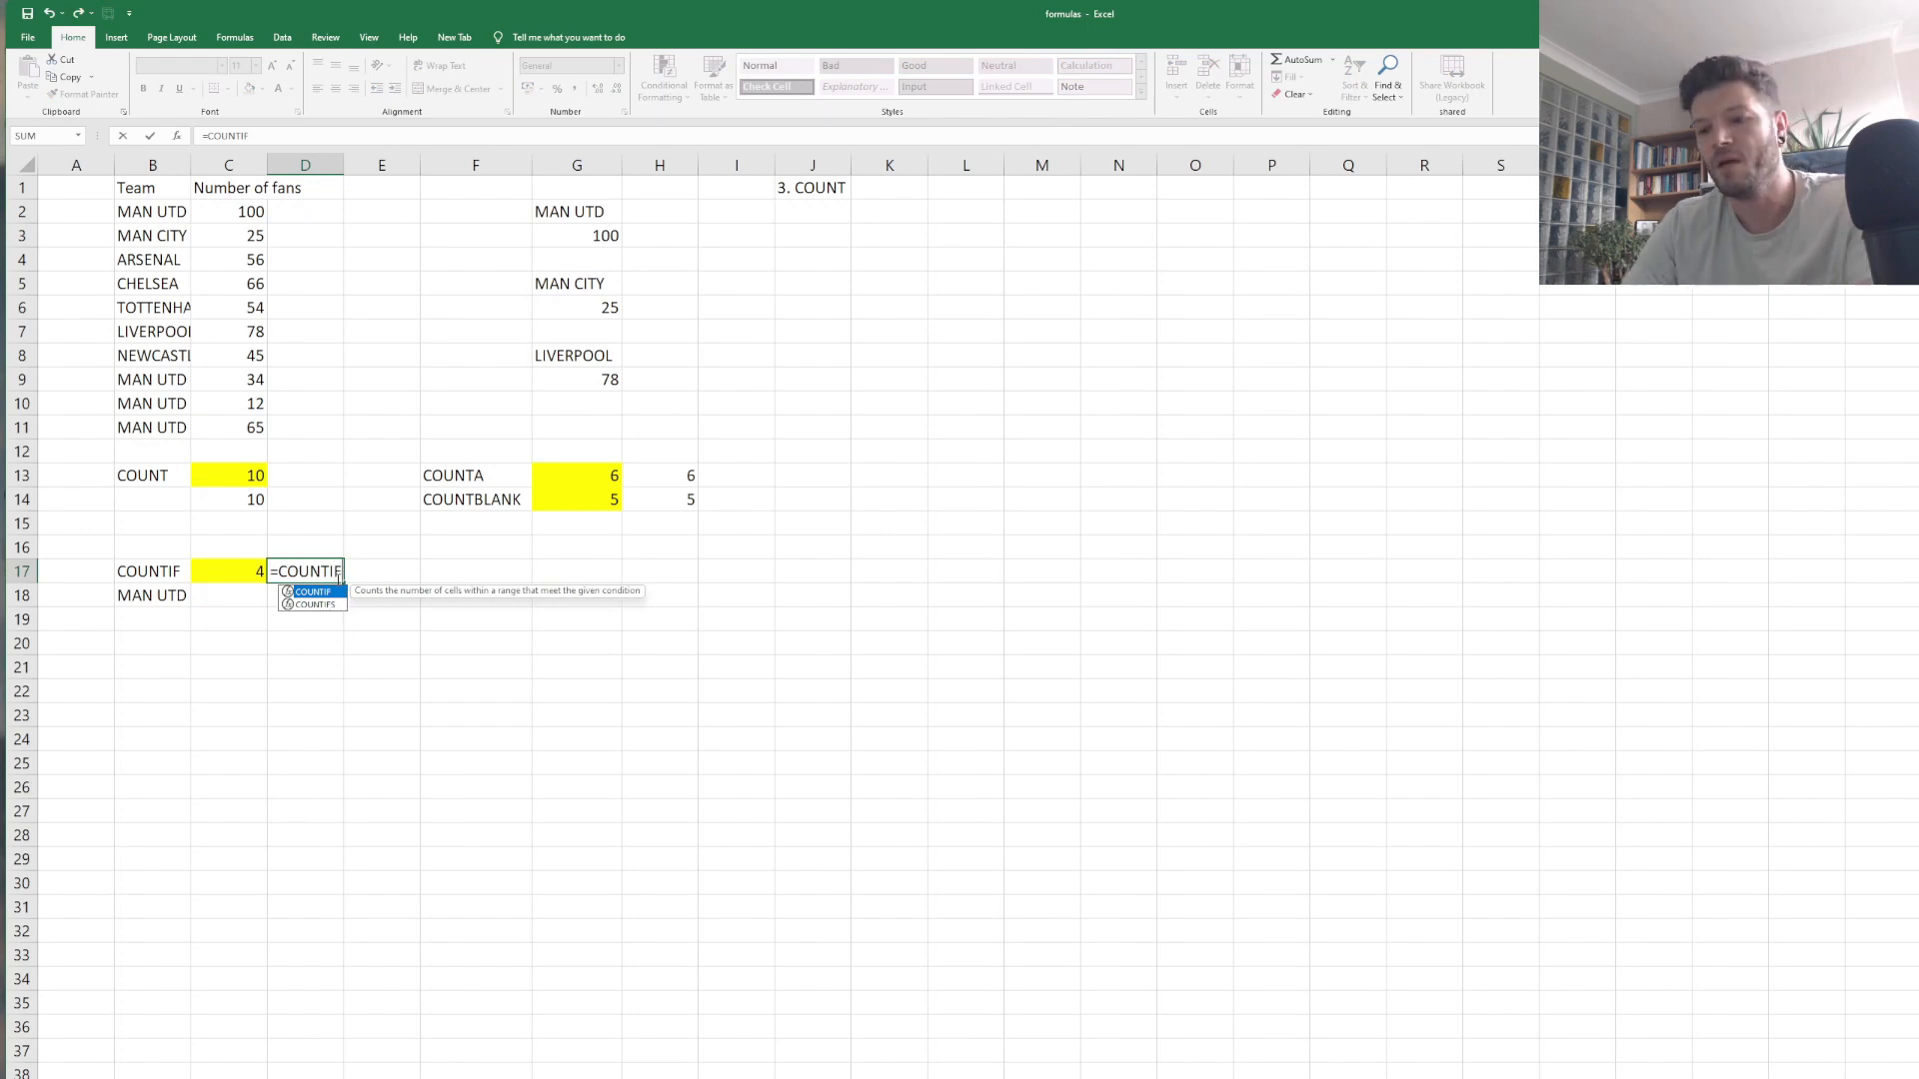
{"action": "type", "text": "("}
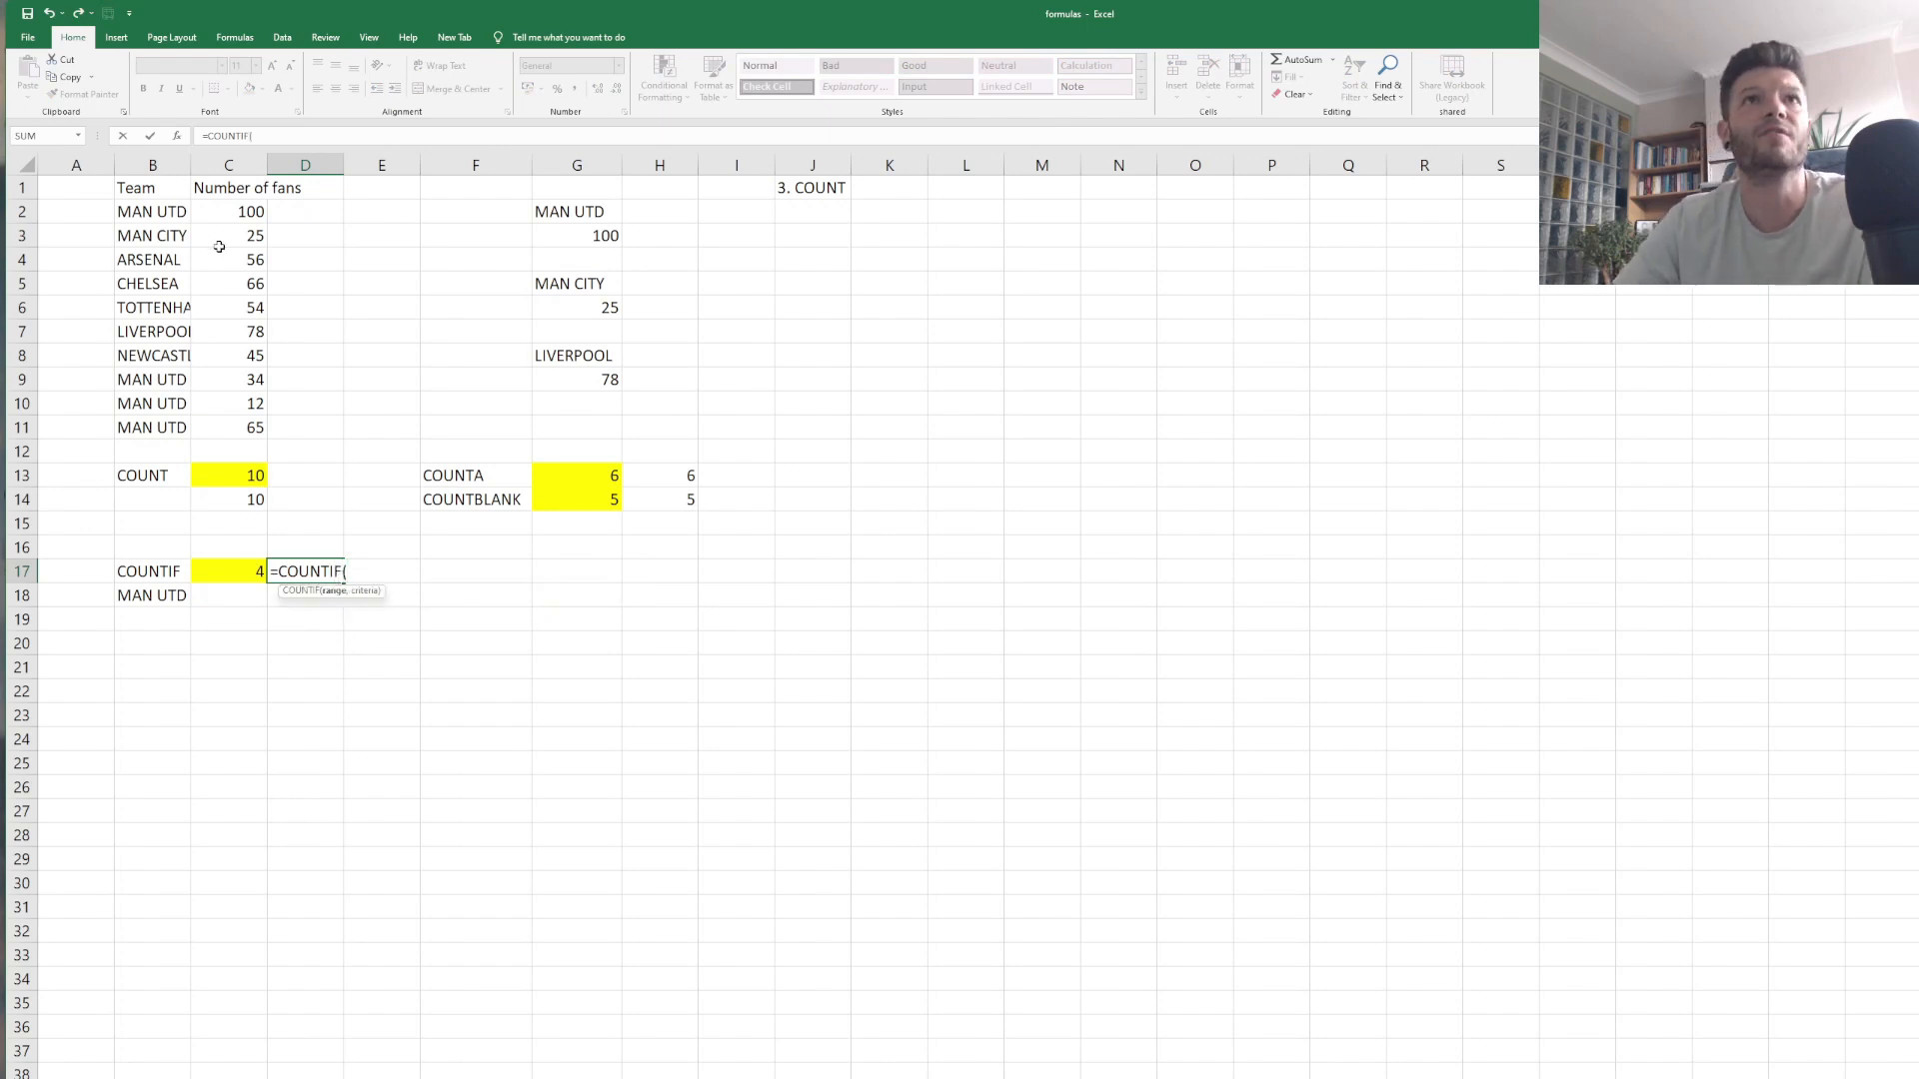
{"action": "left_click", "coordinate": [181, 213]}
{"action": "left_click_drag", "start_coordinate": [189, 234], "coordinate": [188, 431]}
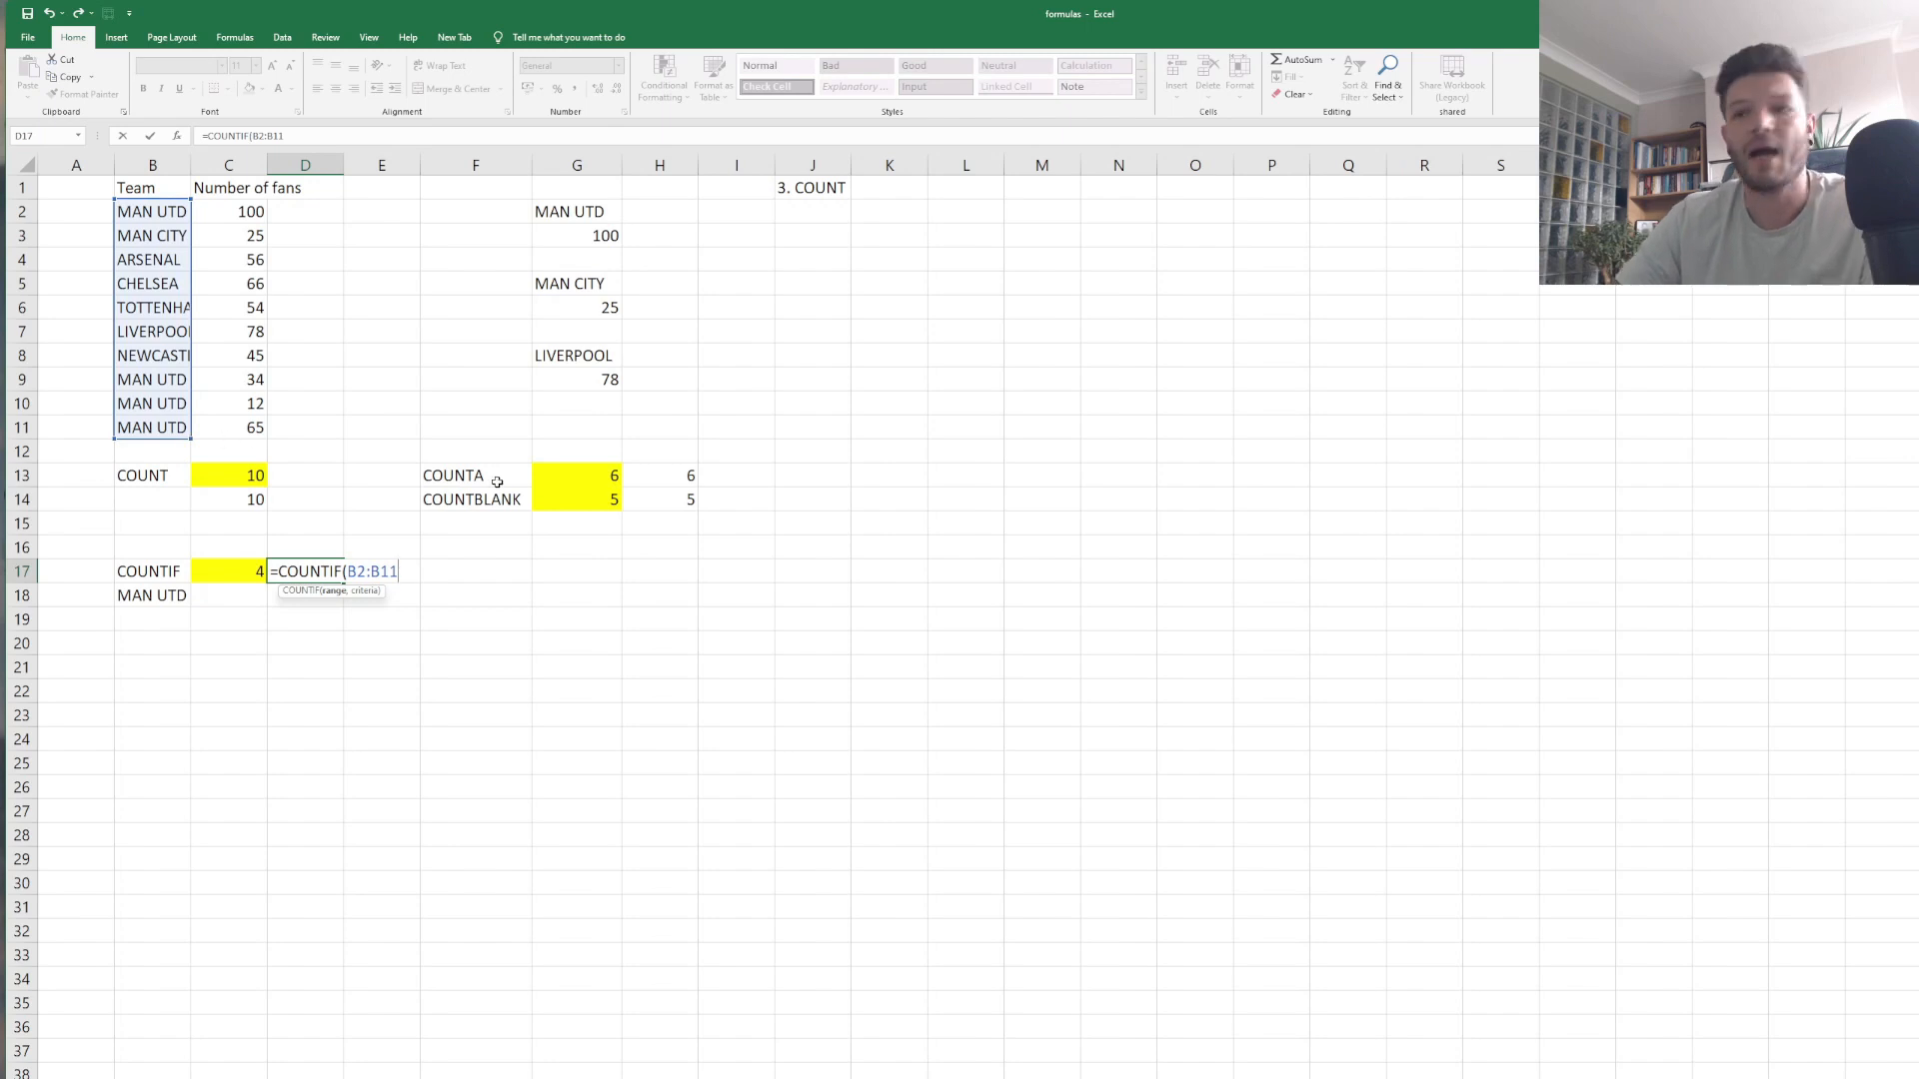
{"action": "type", "text": ","}
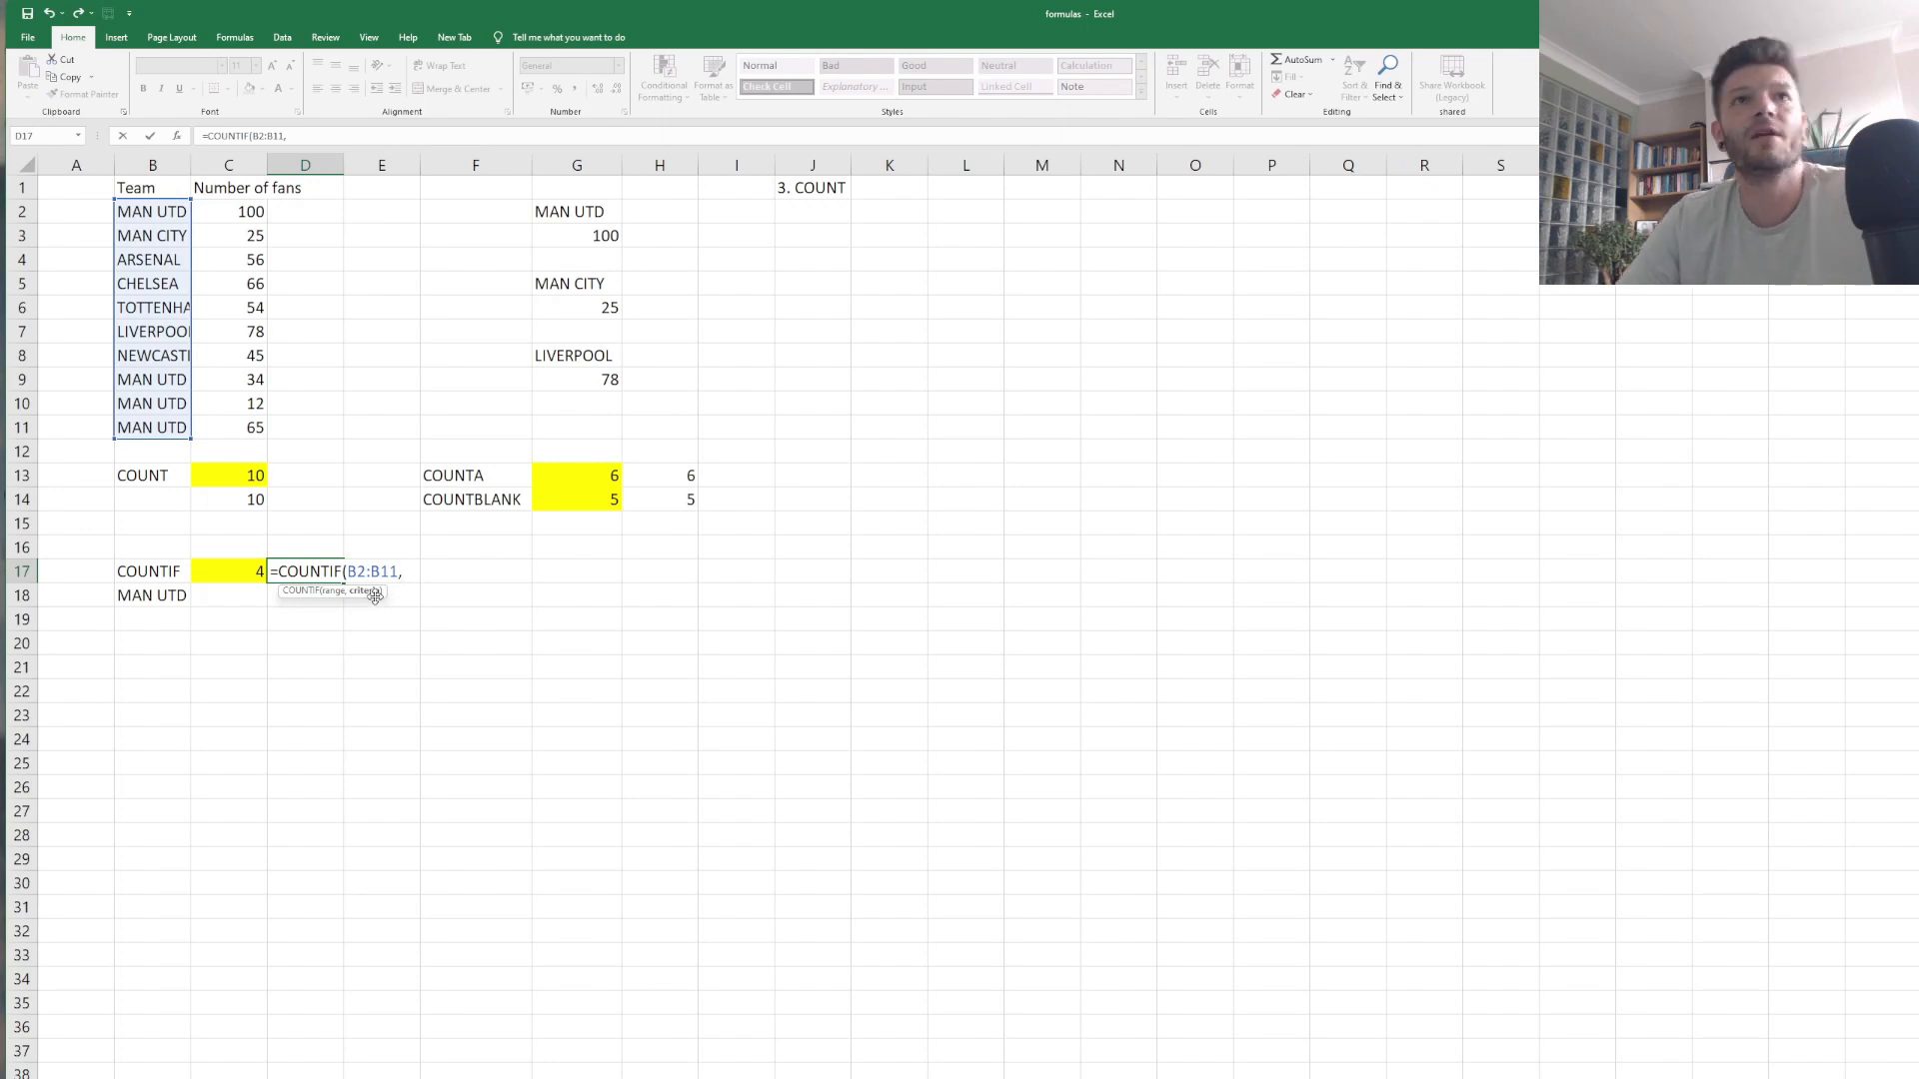
{"action": "left_click", "coordinate": [279, 597]}
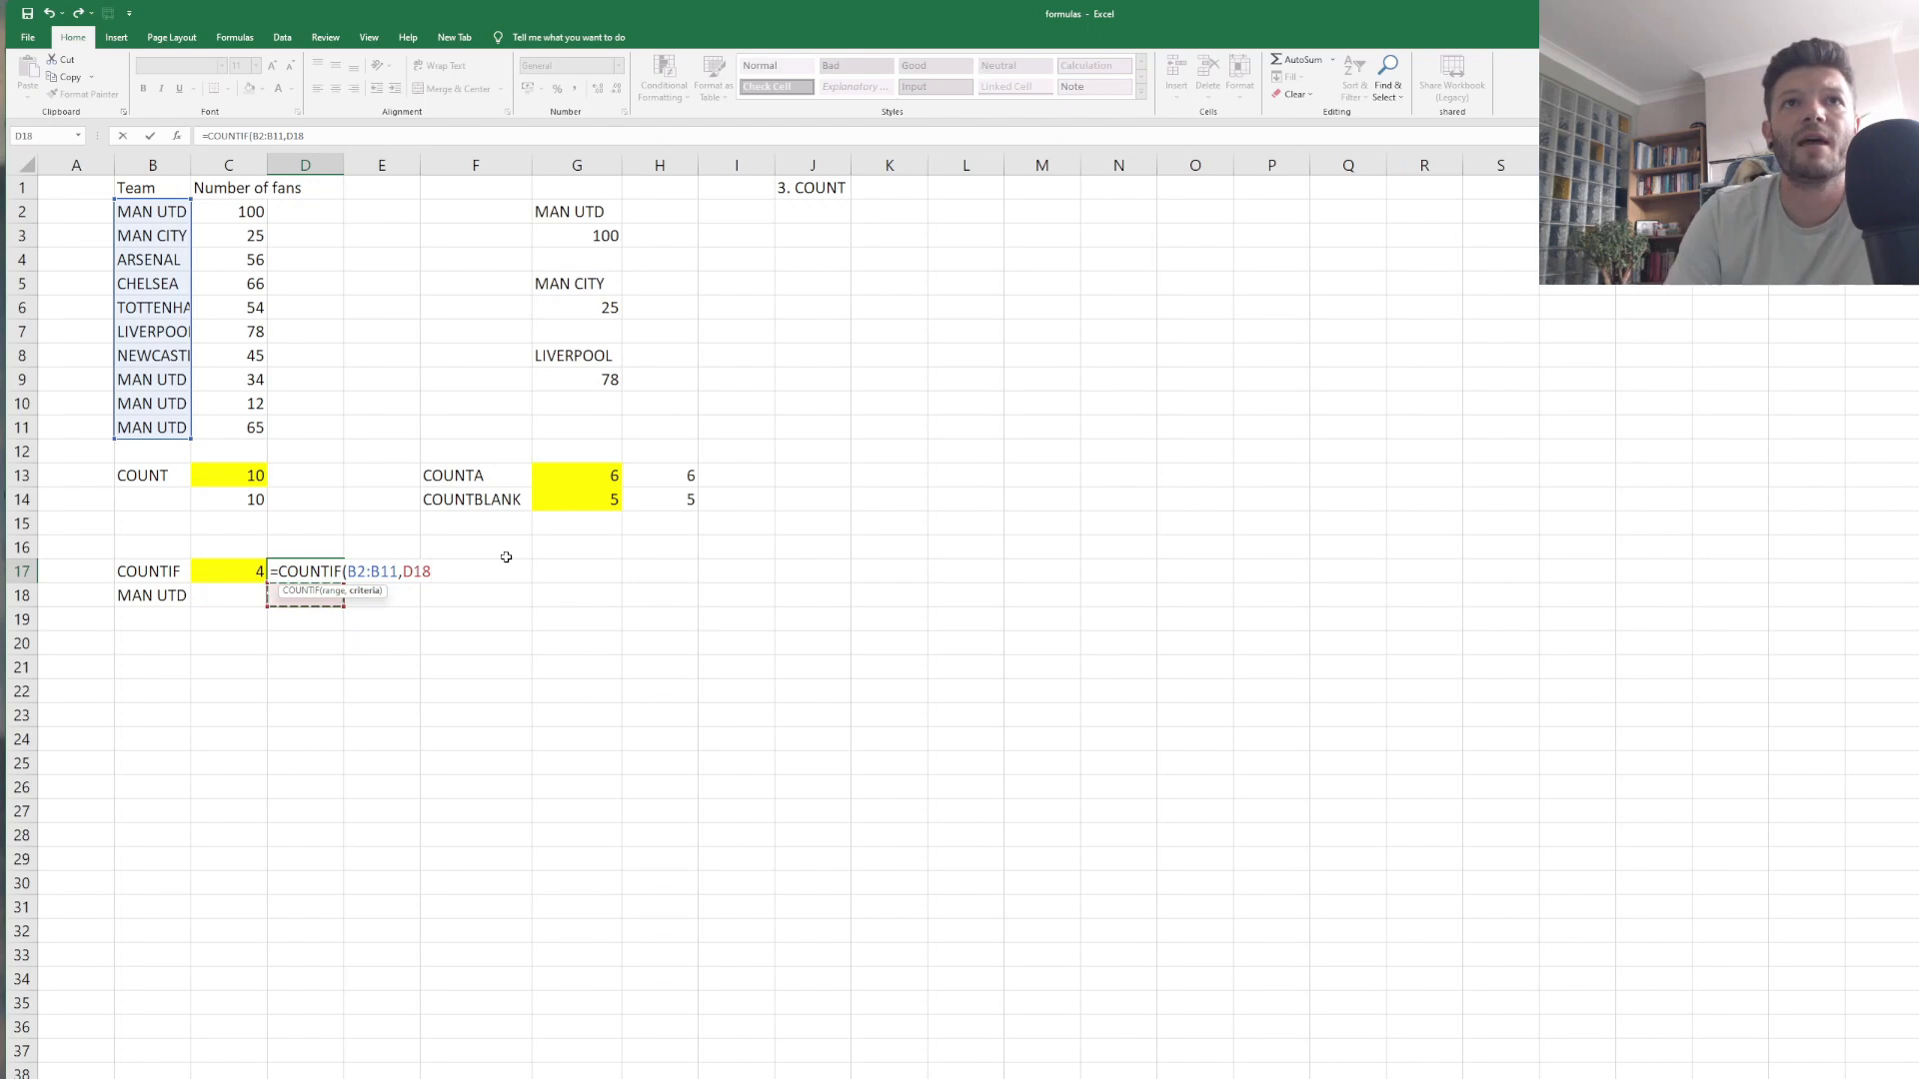
{"action": "type", "text": ")"}
{"action": "key", "text": "Return"}
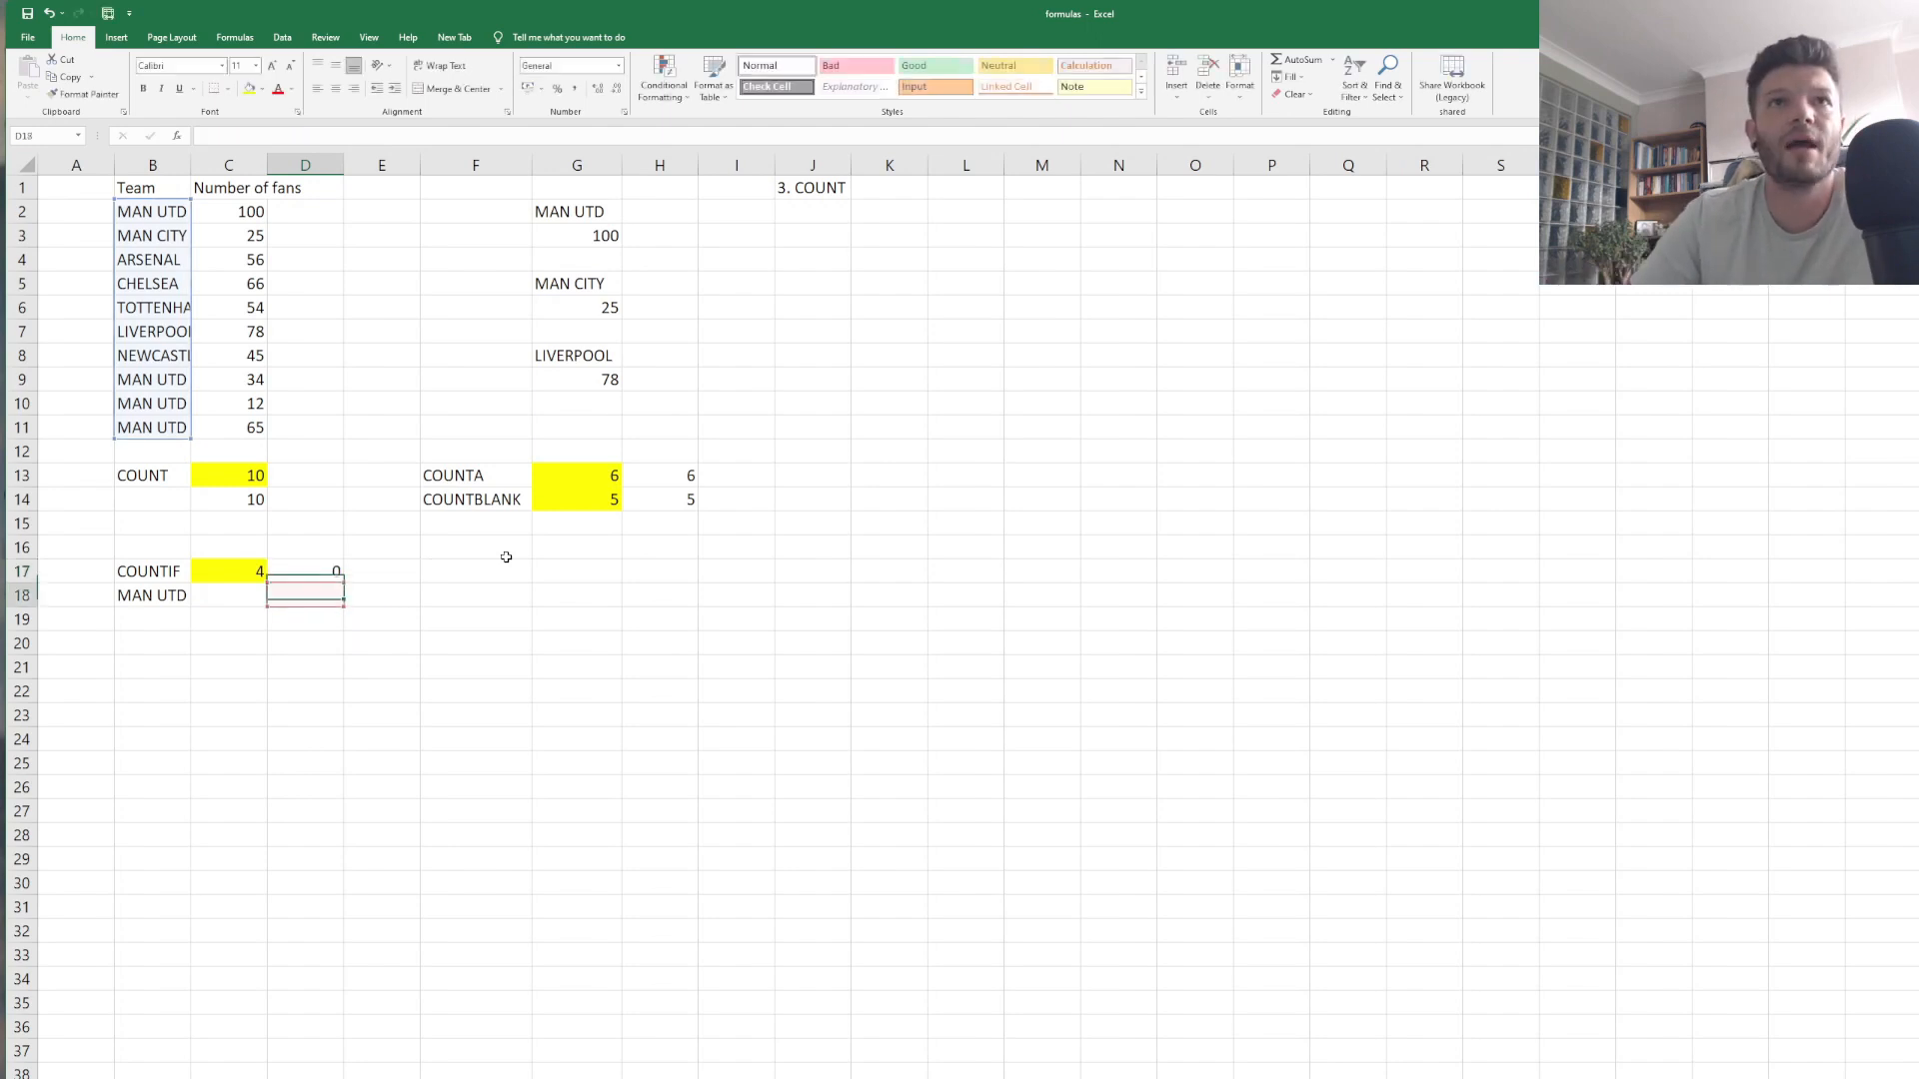
{"action": "type", "text": "MAN UTD"}
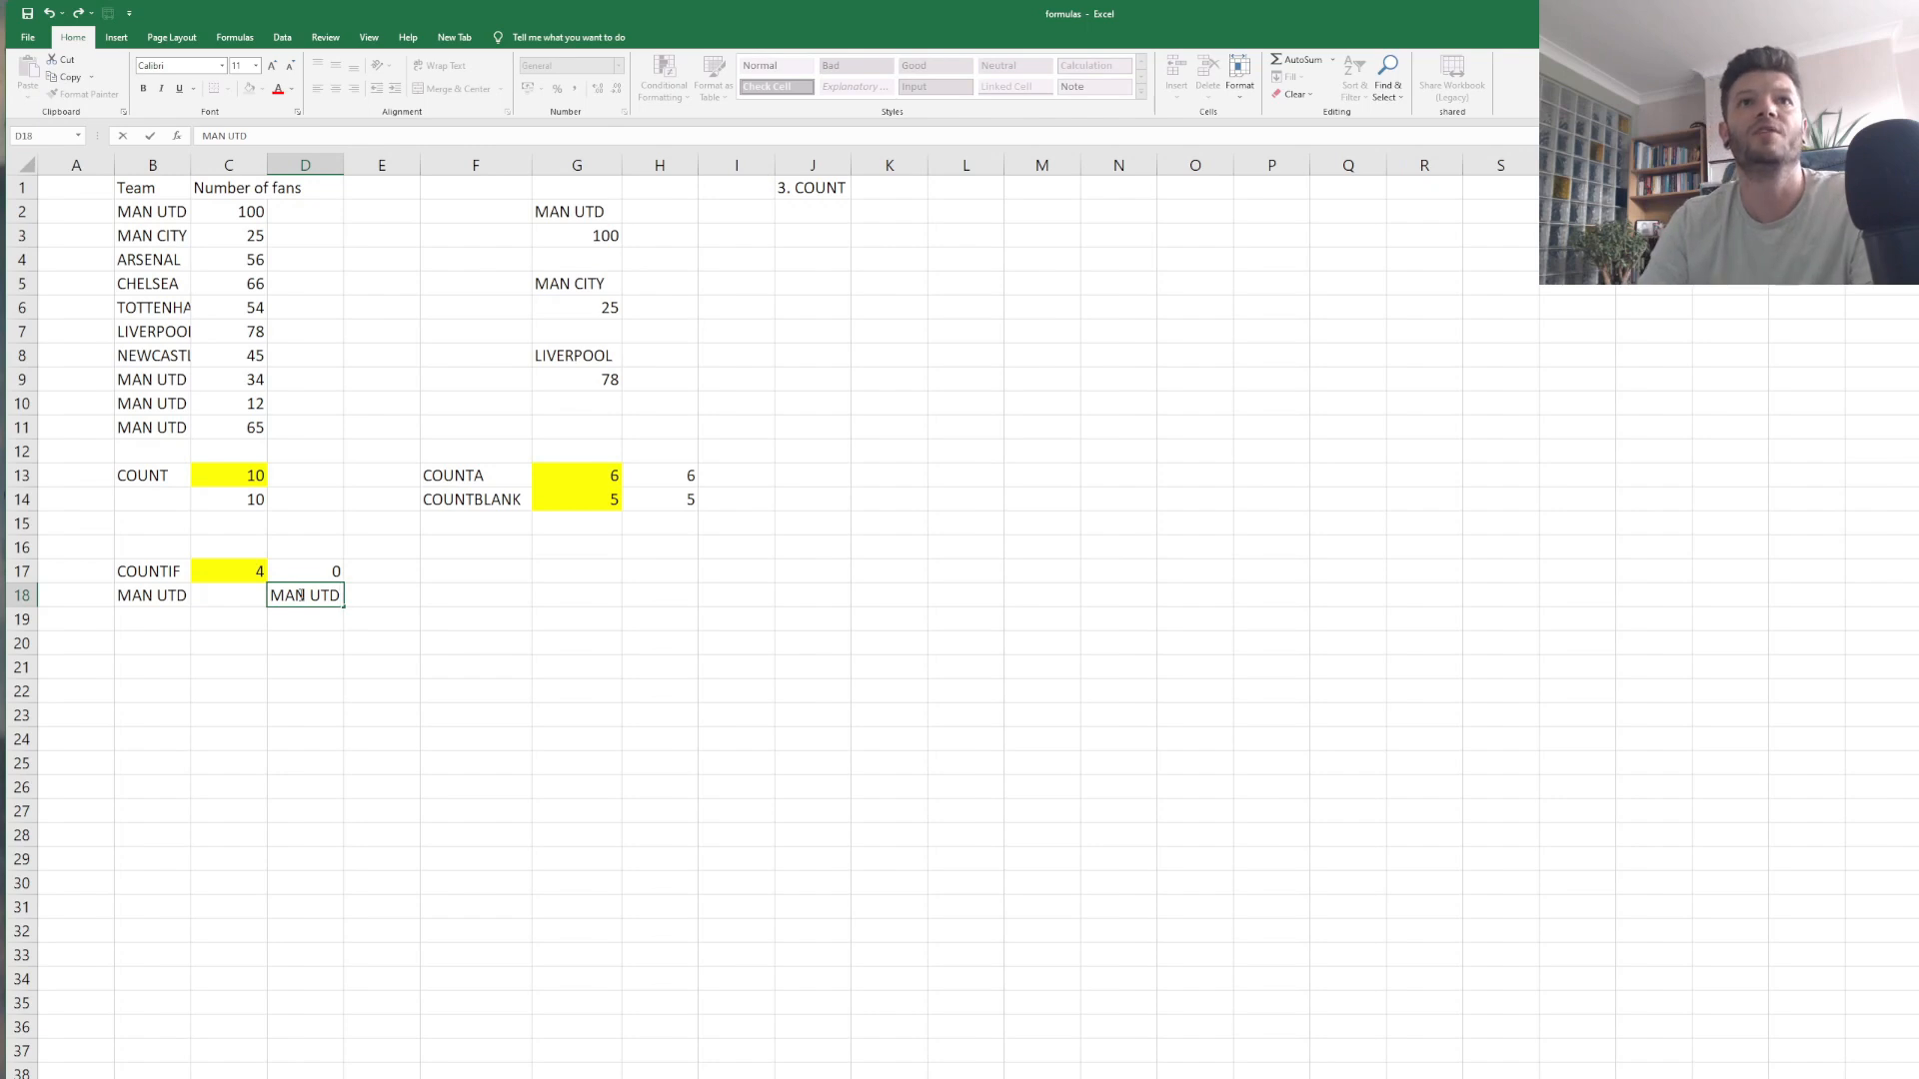
{"action": "key", "text": "Return"}
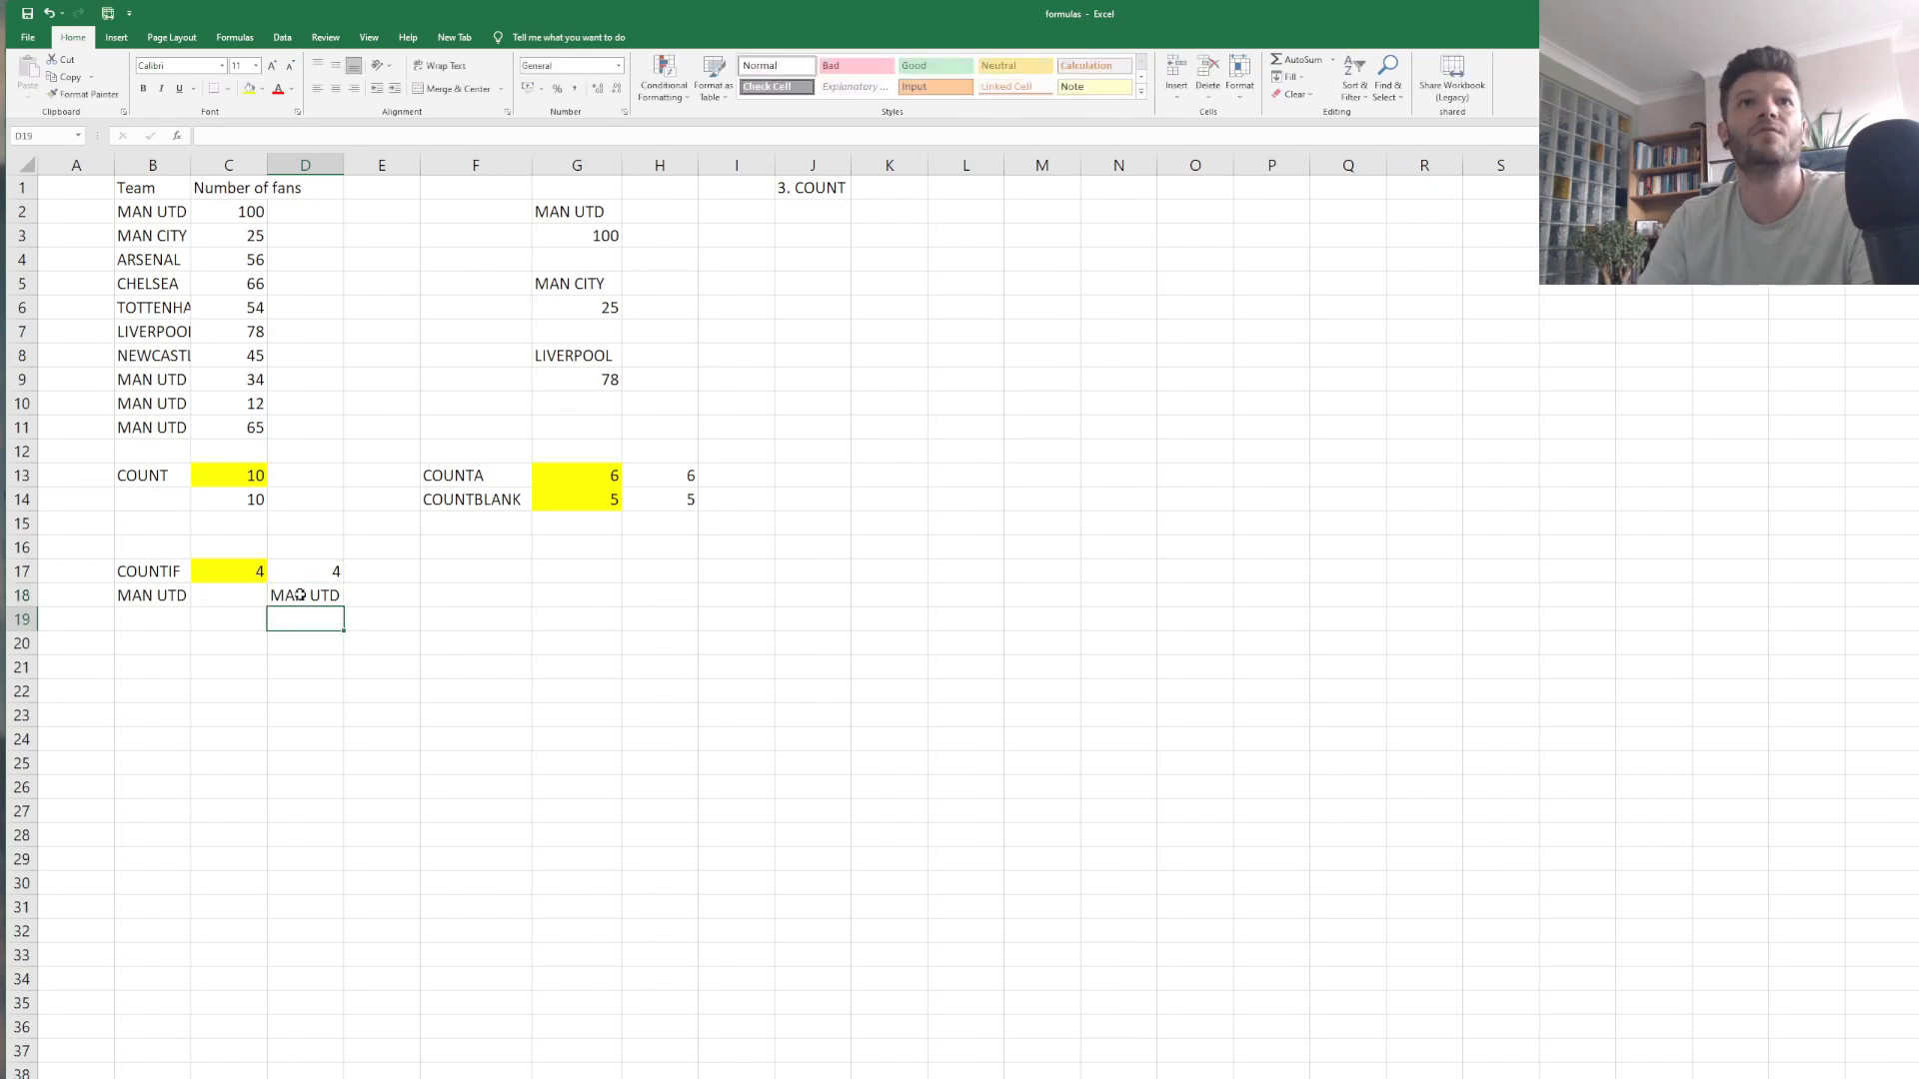
Change the COUNTIF criterion in D18 to LIVERPOOL.
{"action": "left_click", "coordinate": [301, 594]}
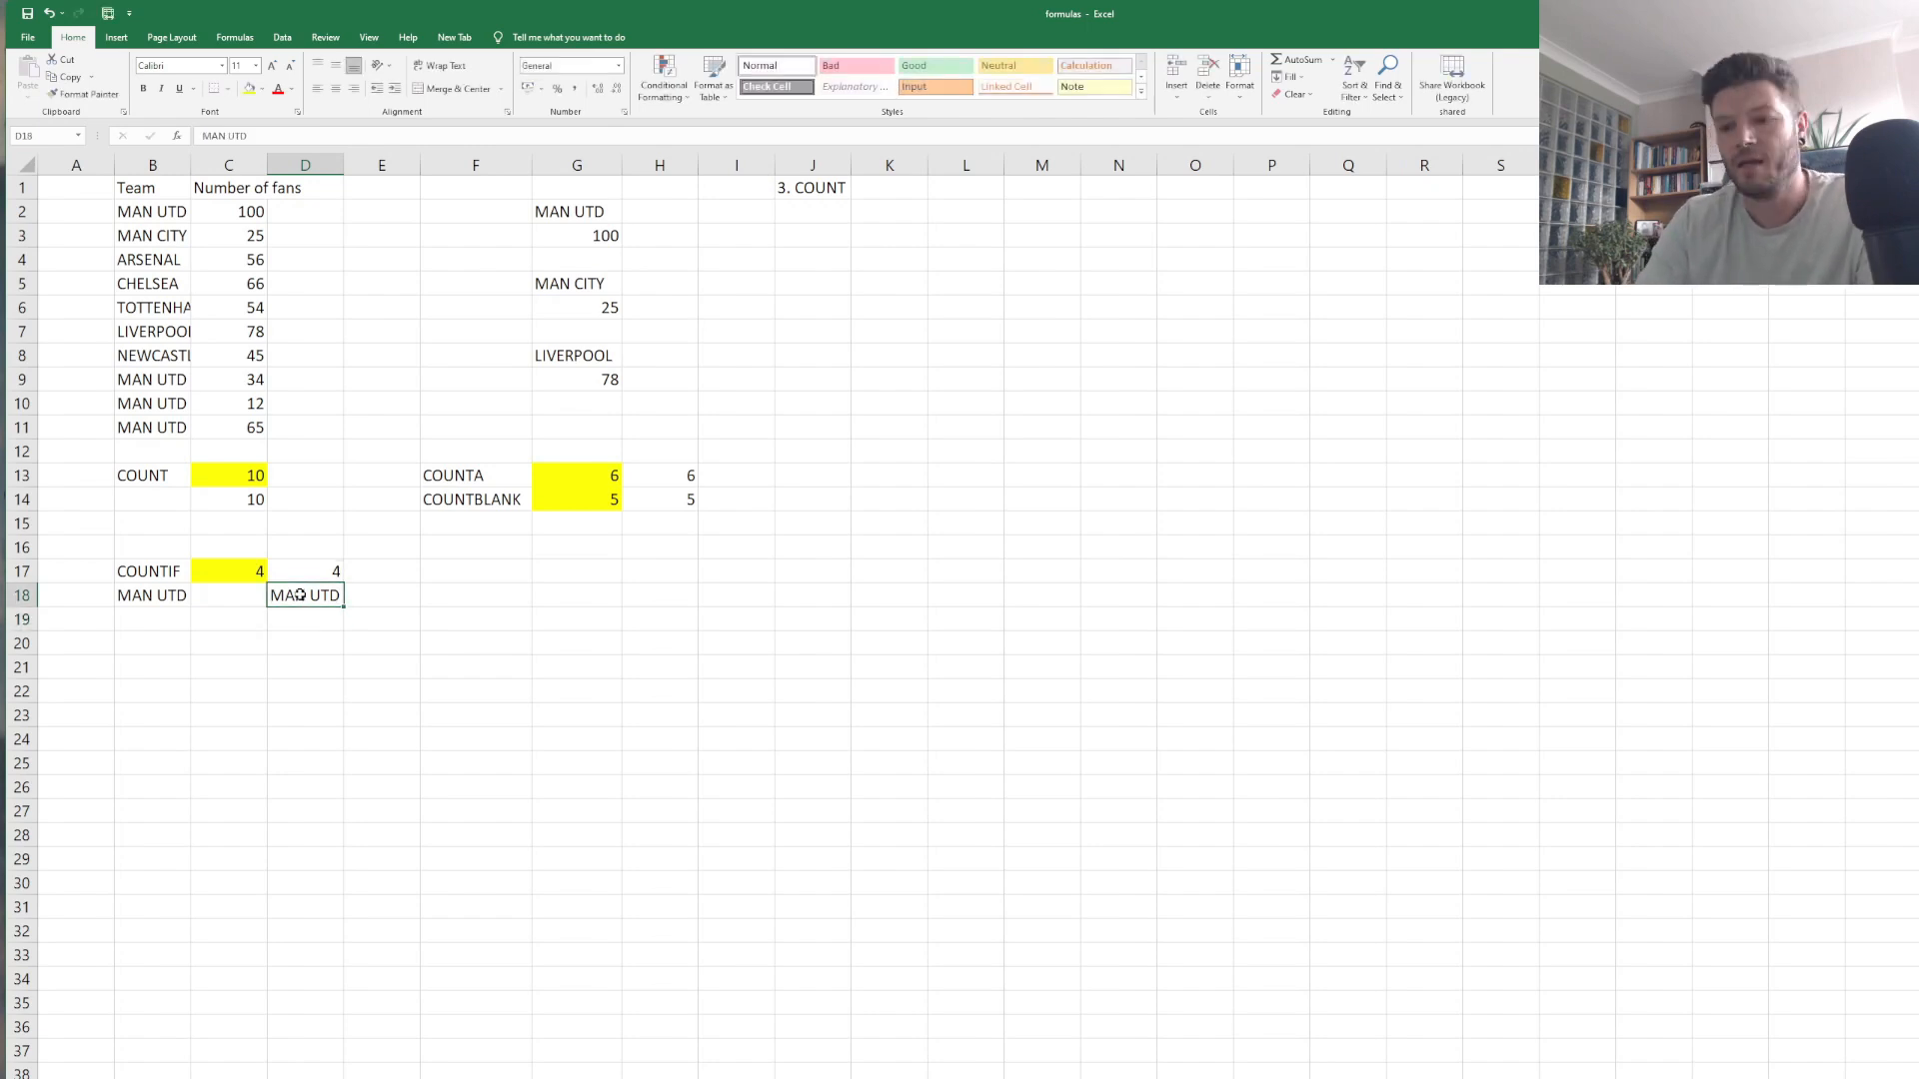
{"action": "type", "text": "LIVERPOOL"}
{"action": "key", "text": "Return"}
{"action": "type", "text": "#"}
{"action": "key", "text": "BackSpace"}
{"action": "left_click", "coordinate": [426, 708]}
{"action": "left_click", "coordinate": [325, 601]}
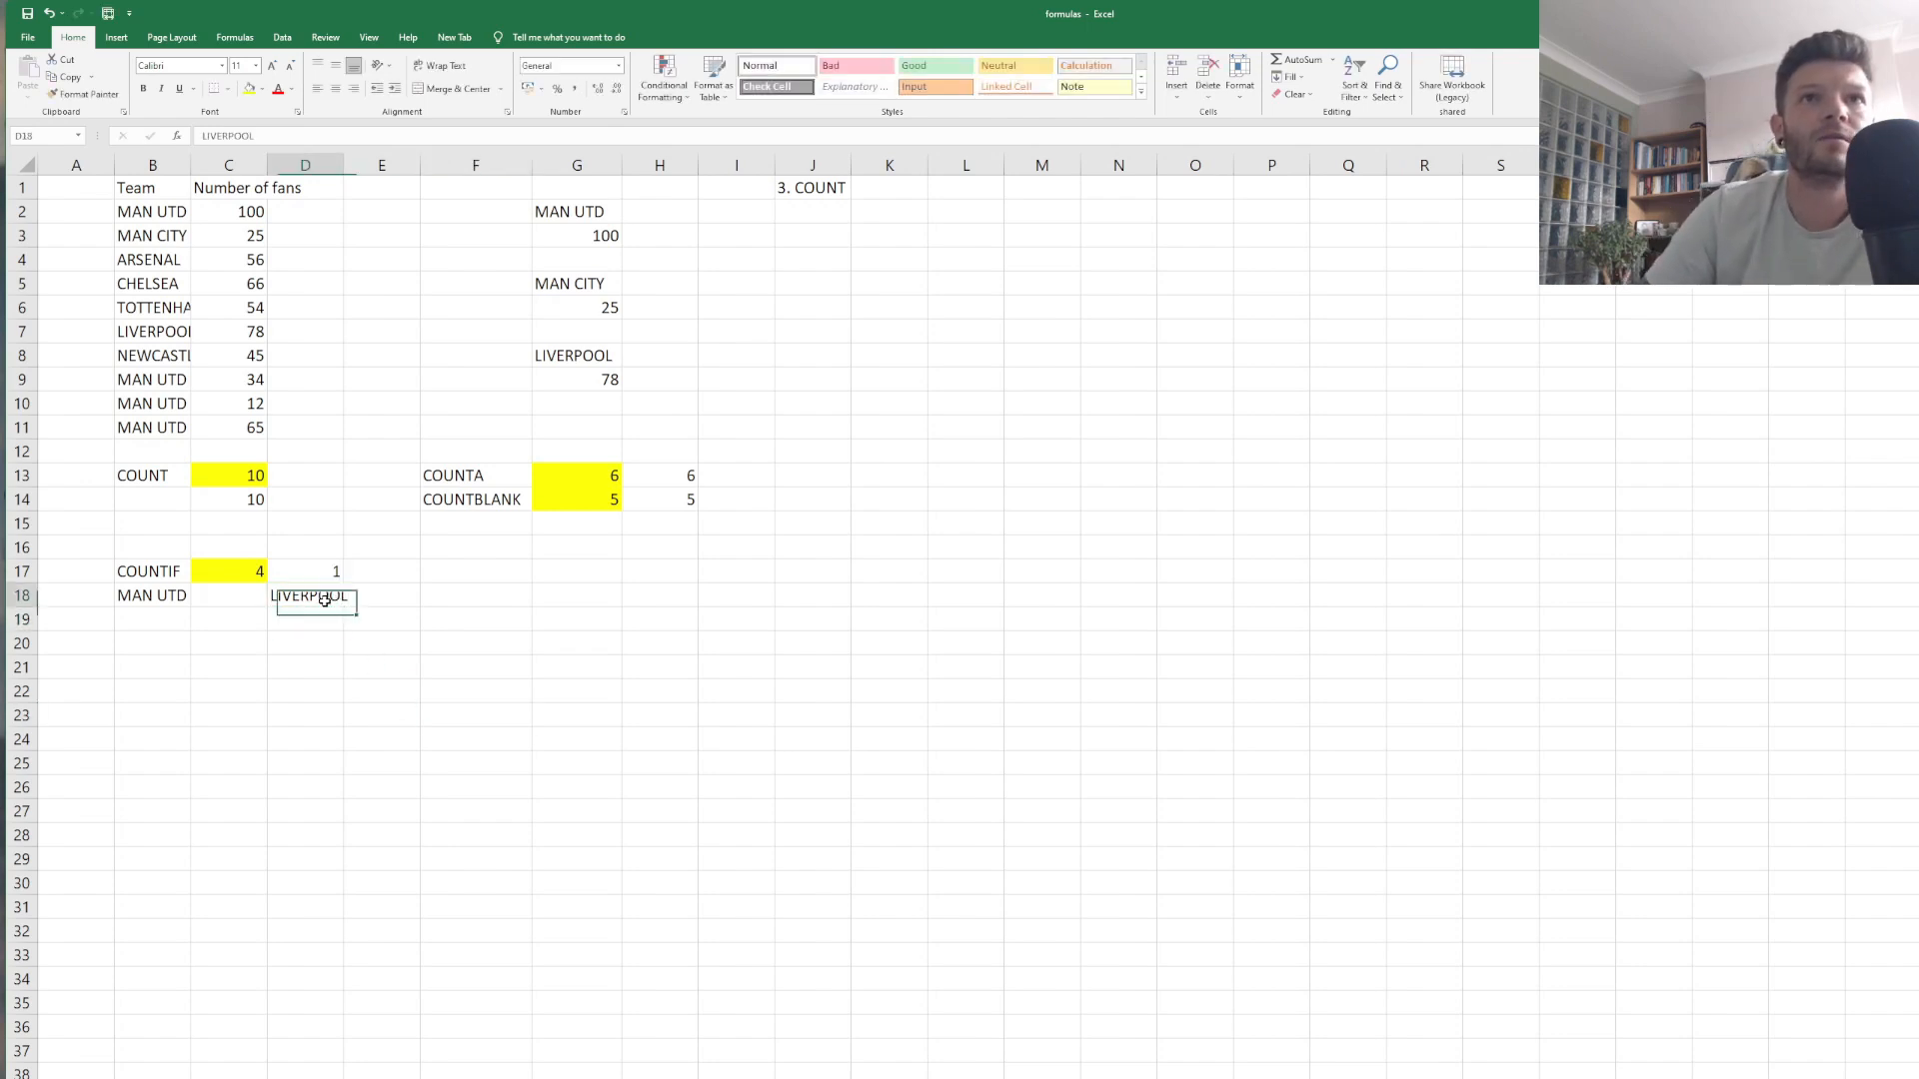
Compare the COUNTIF results in C17 and D17 with the team names in B2:B11.
{"action": "left_click", "coordinate": [286, 723]}
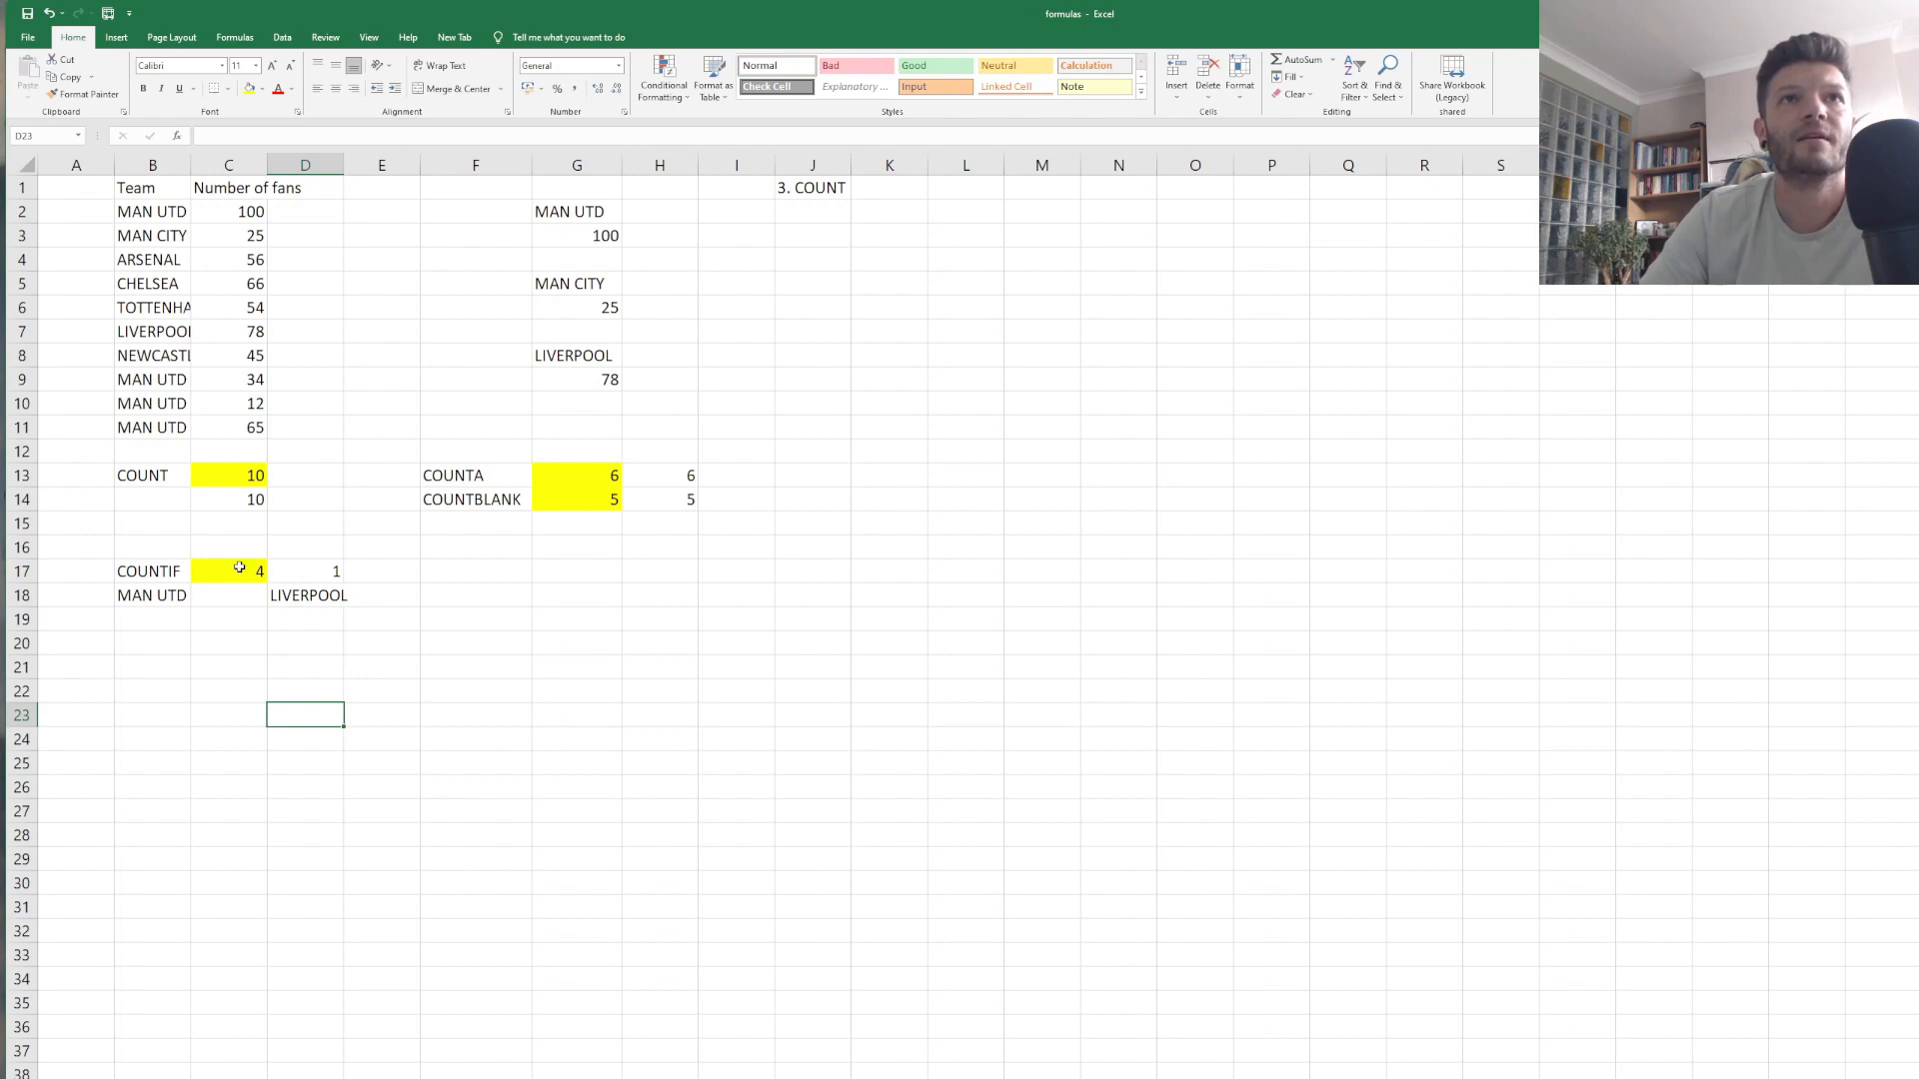
{"action": "left_click", "coordinate": [272, 616]}
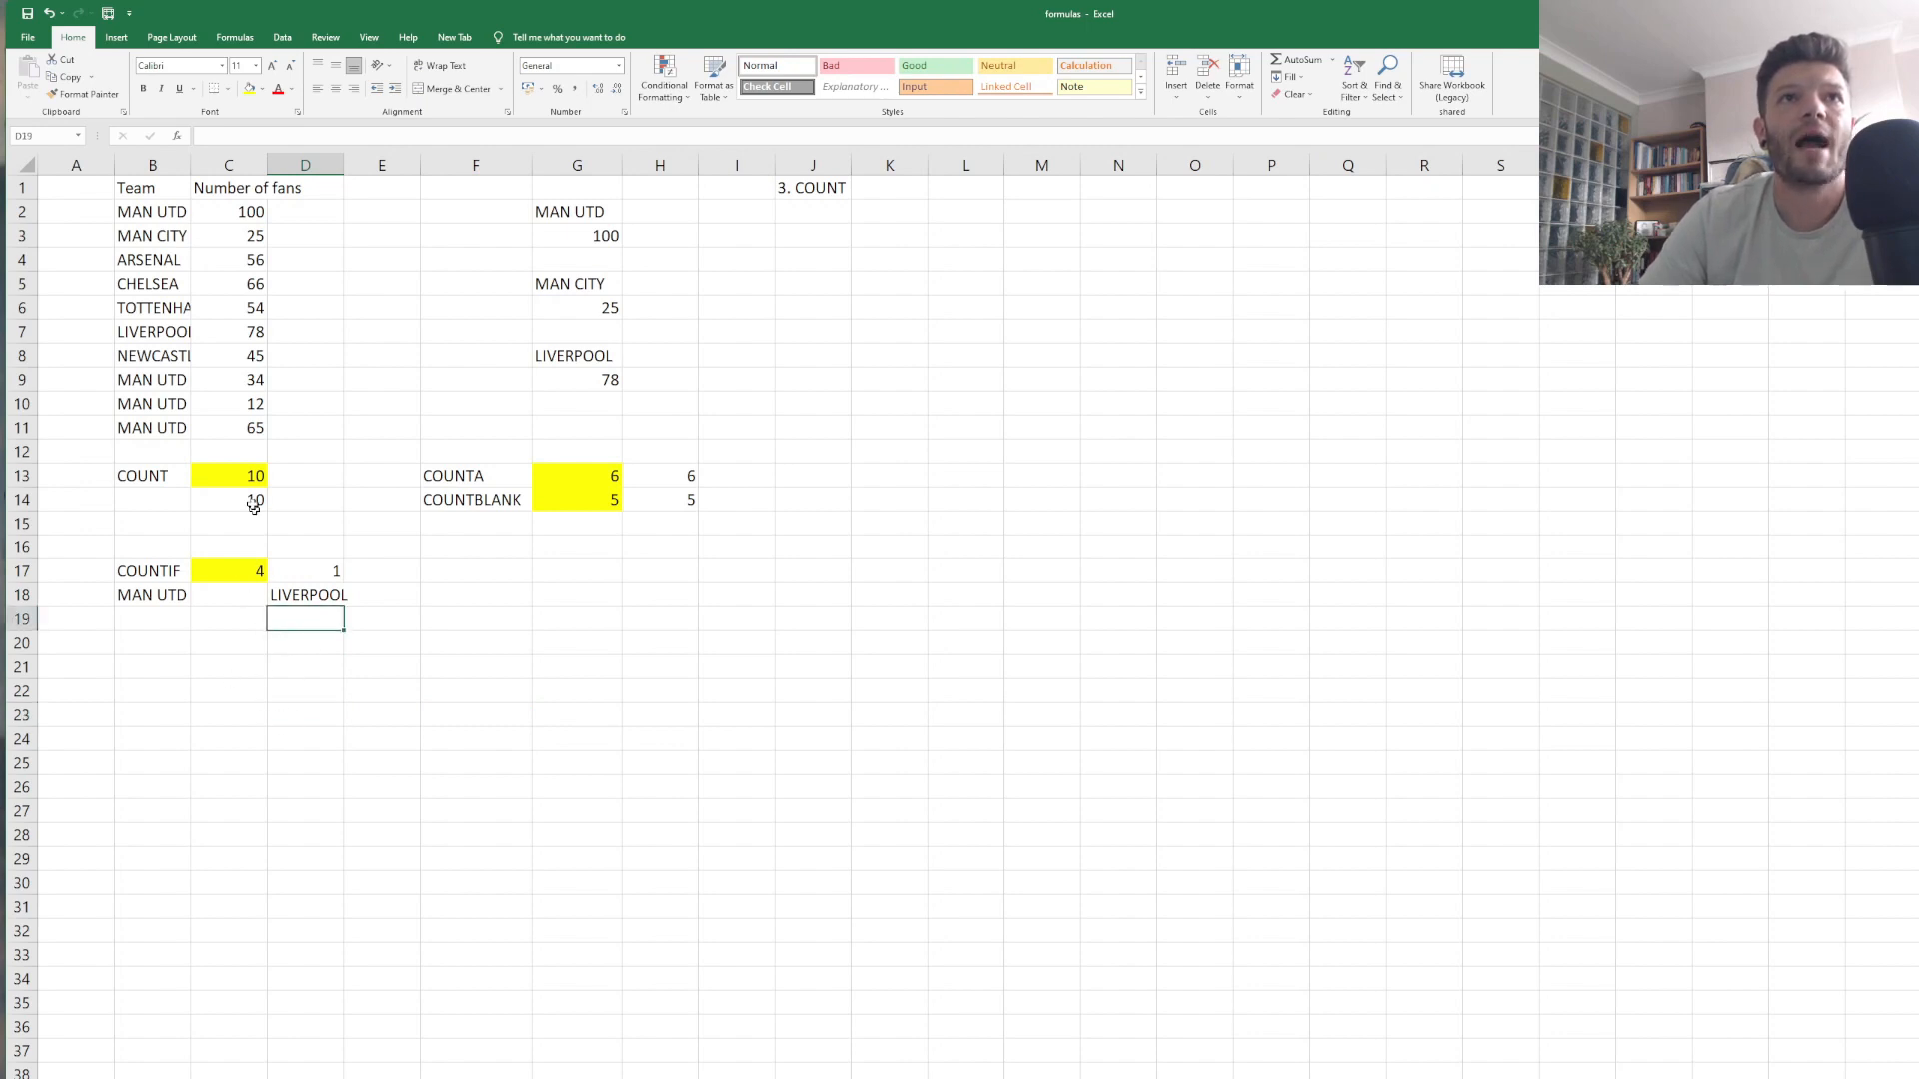
{"action": "left_click_drag", "start_coordinate": [185, 204], "coordinate": [171, 429]}
{"action": "left_click", "coordinate": [274, 731]}
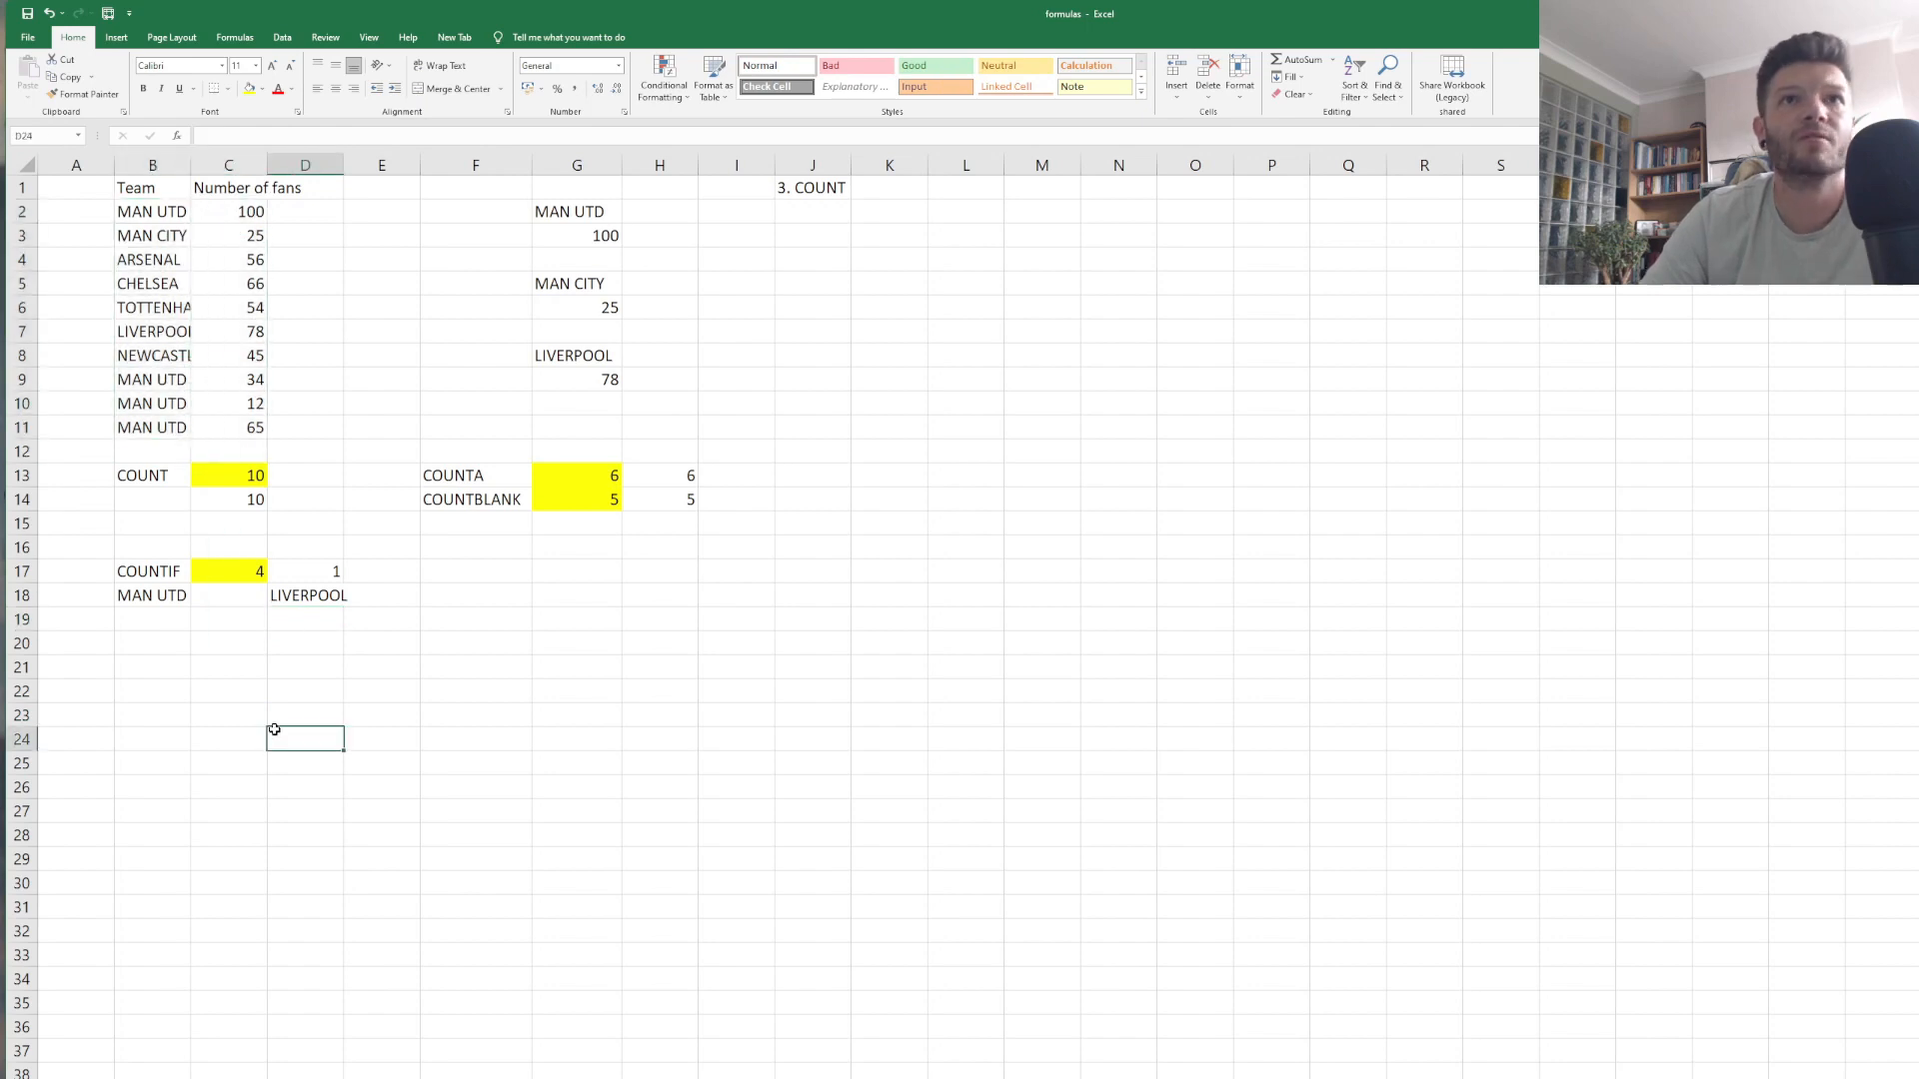
Set the COUNTIF criterion in D18 back to MAN UTD.
{"action": "left_click", "coordinate": [303, 595]}
{"action": "type", "text": "MAN UT"}
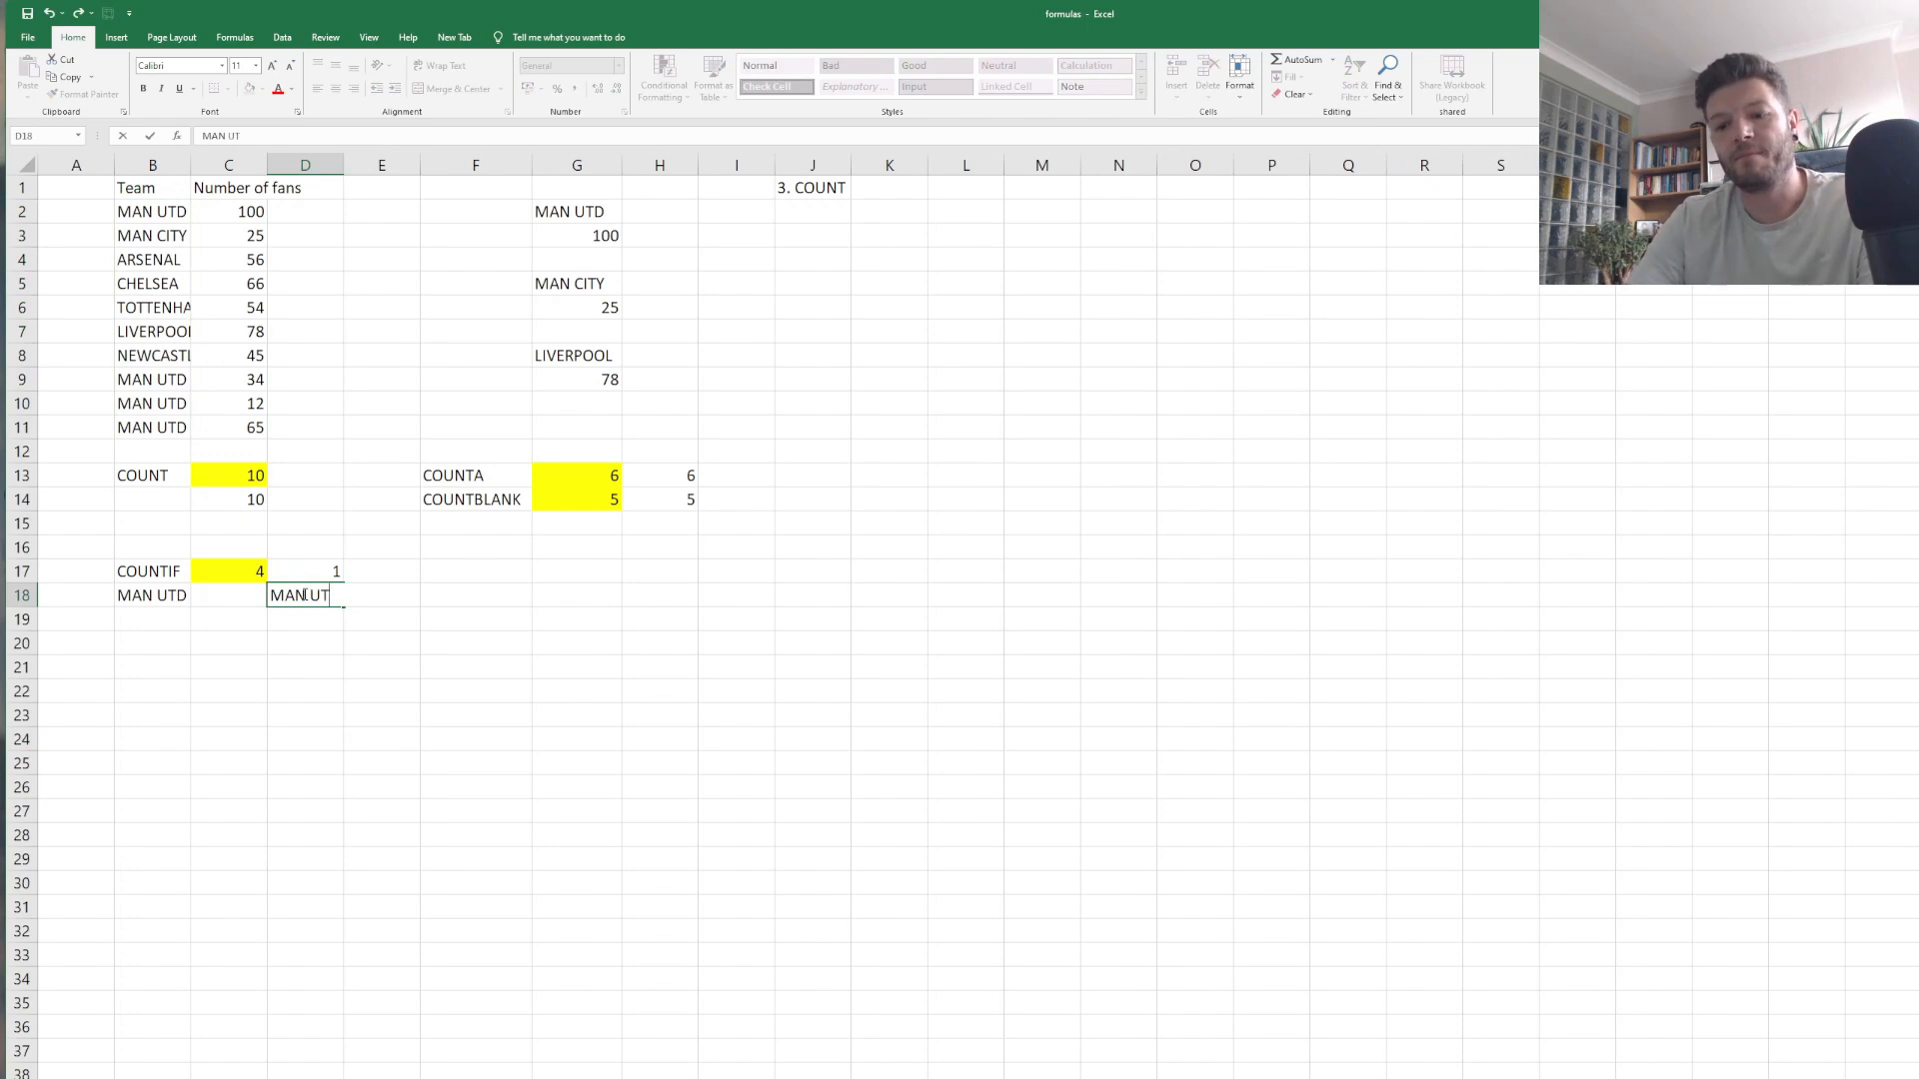
{"action": "type", "text": "D"}
{"action": "key", "text": "Return"}
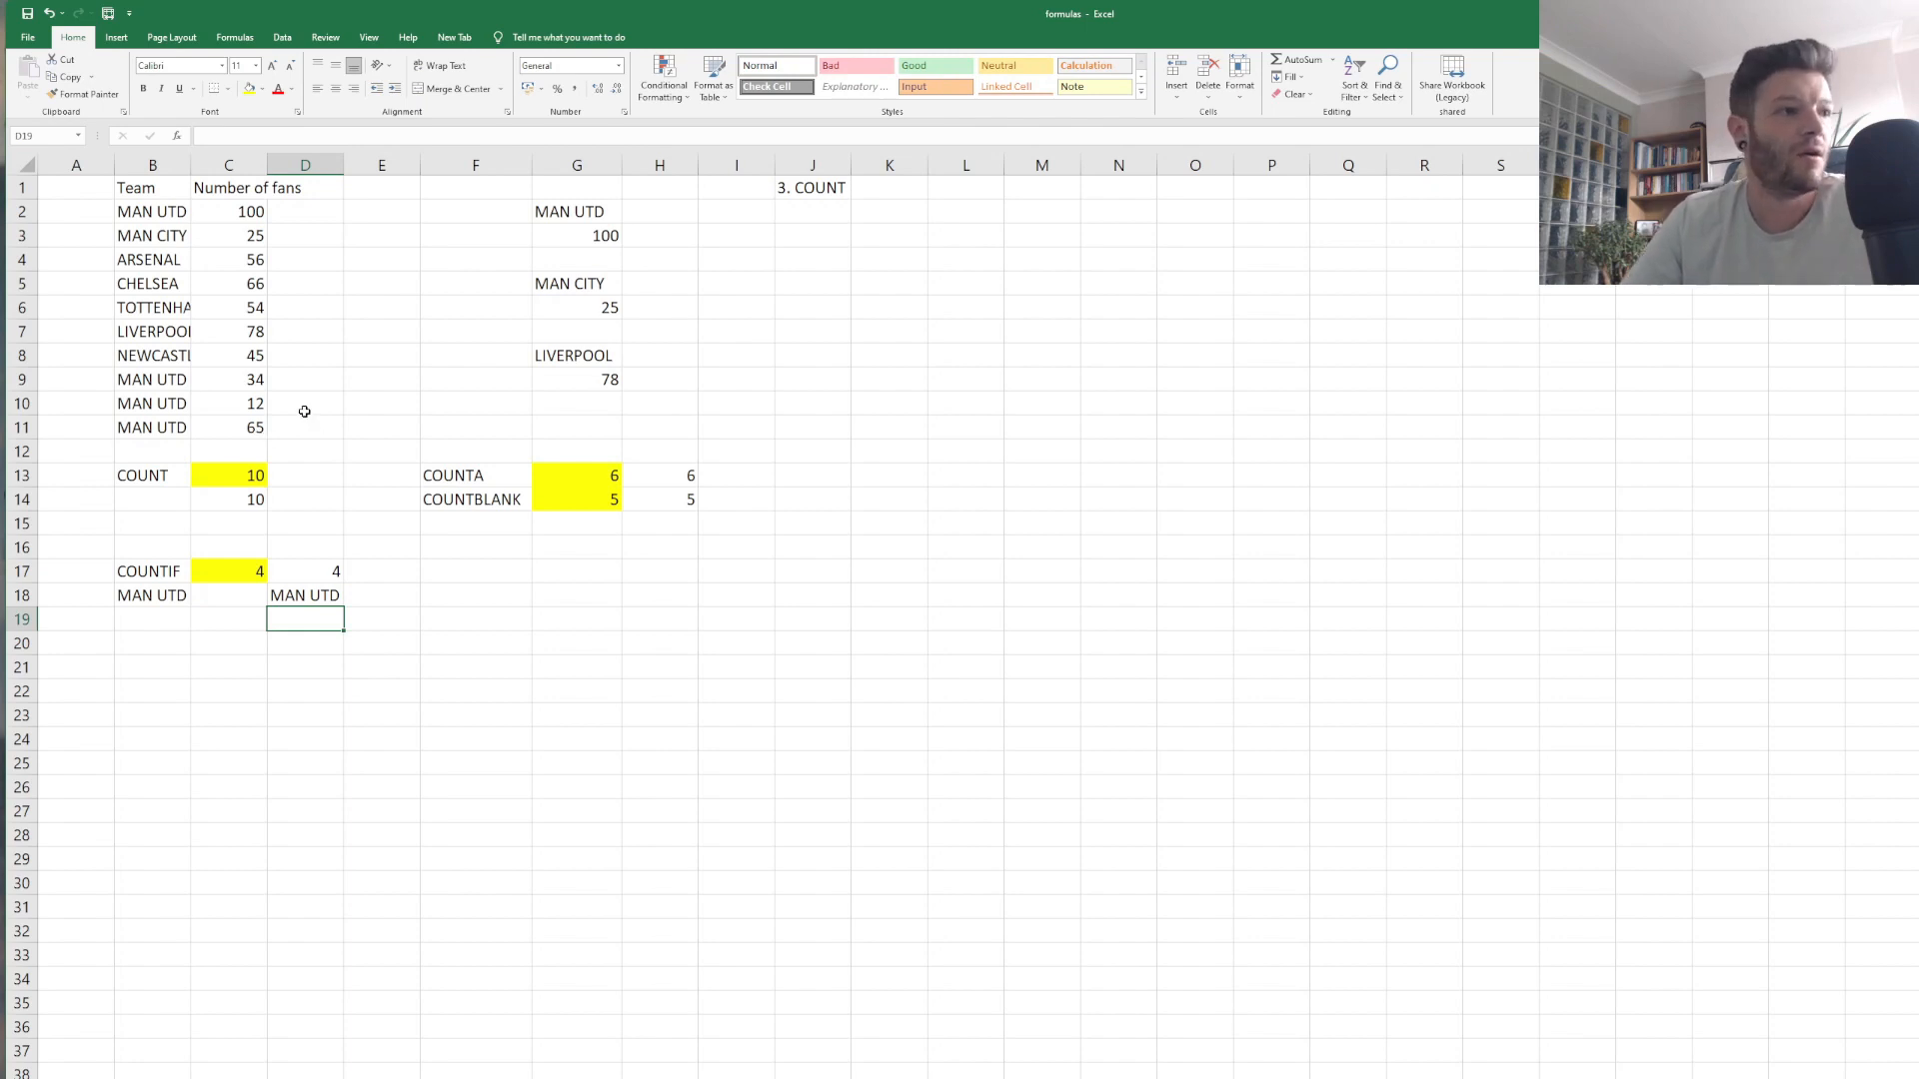
{"action": "left_click", "coordinate": [437, 577]}
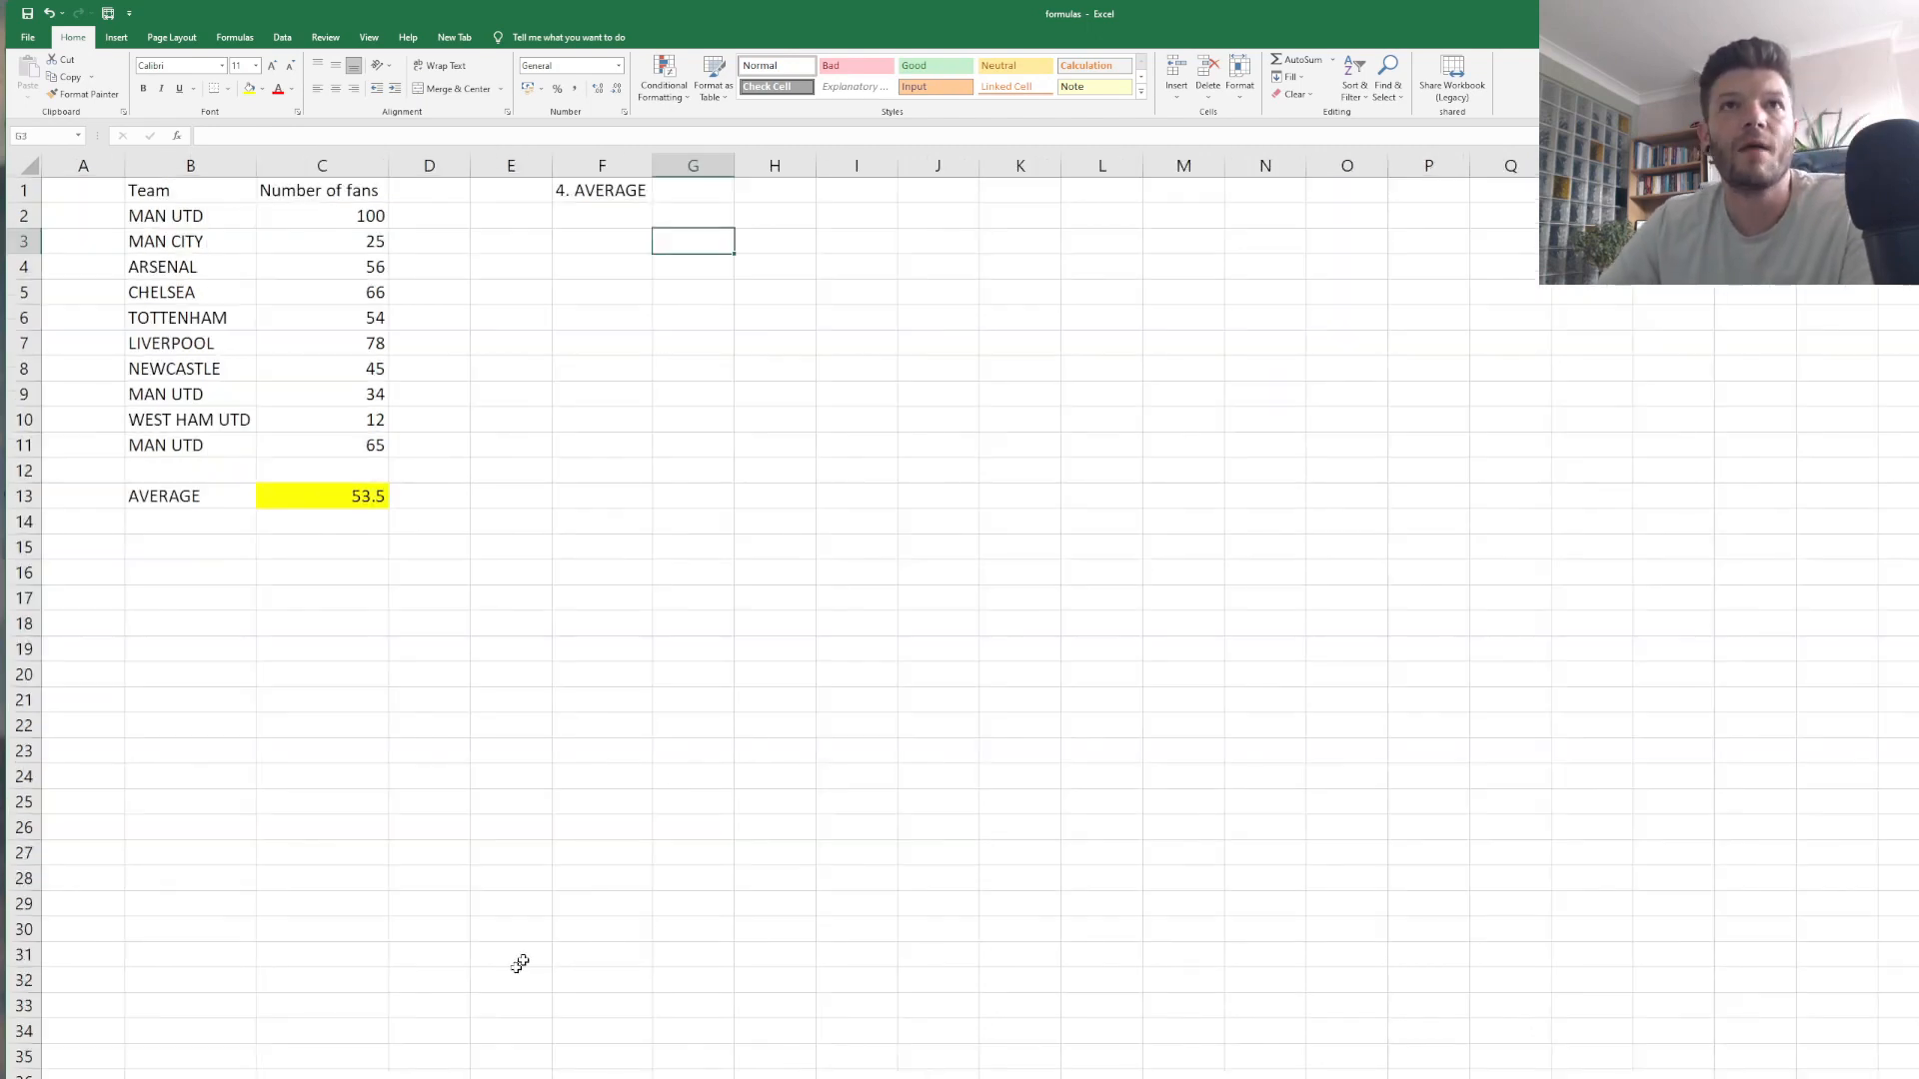
Review the AVERAGE heading in F1 and the number of fans in C2:C11.
{"action": "left_click", "coordinate": [658, 727]}
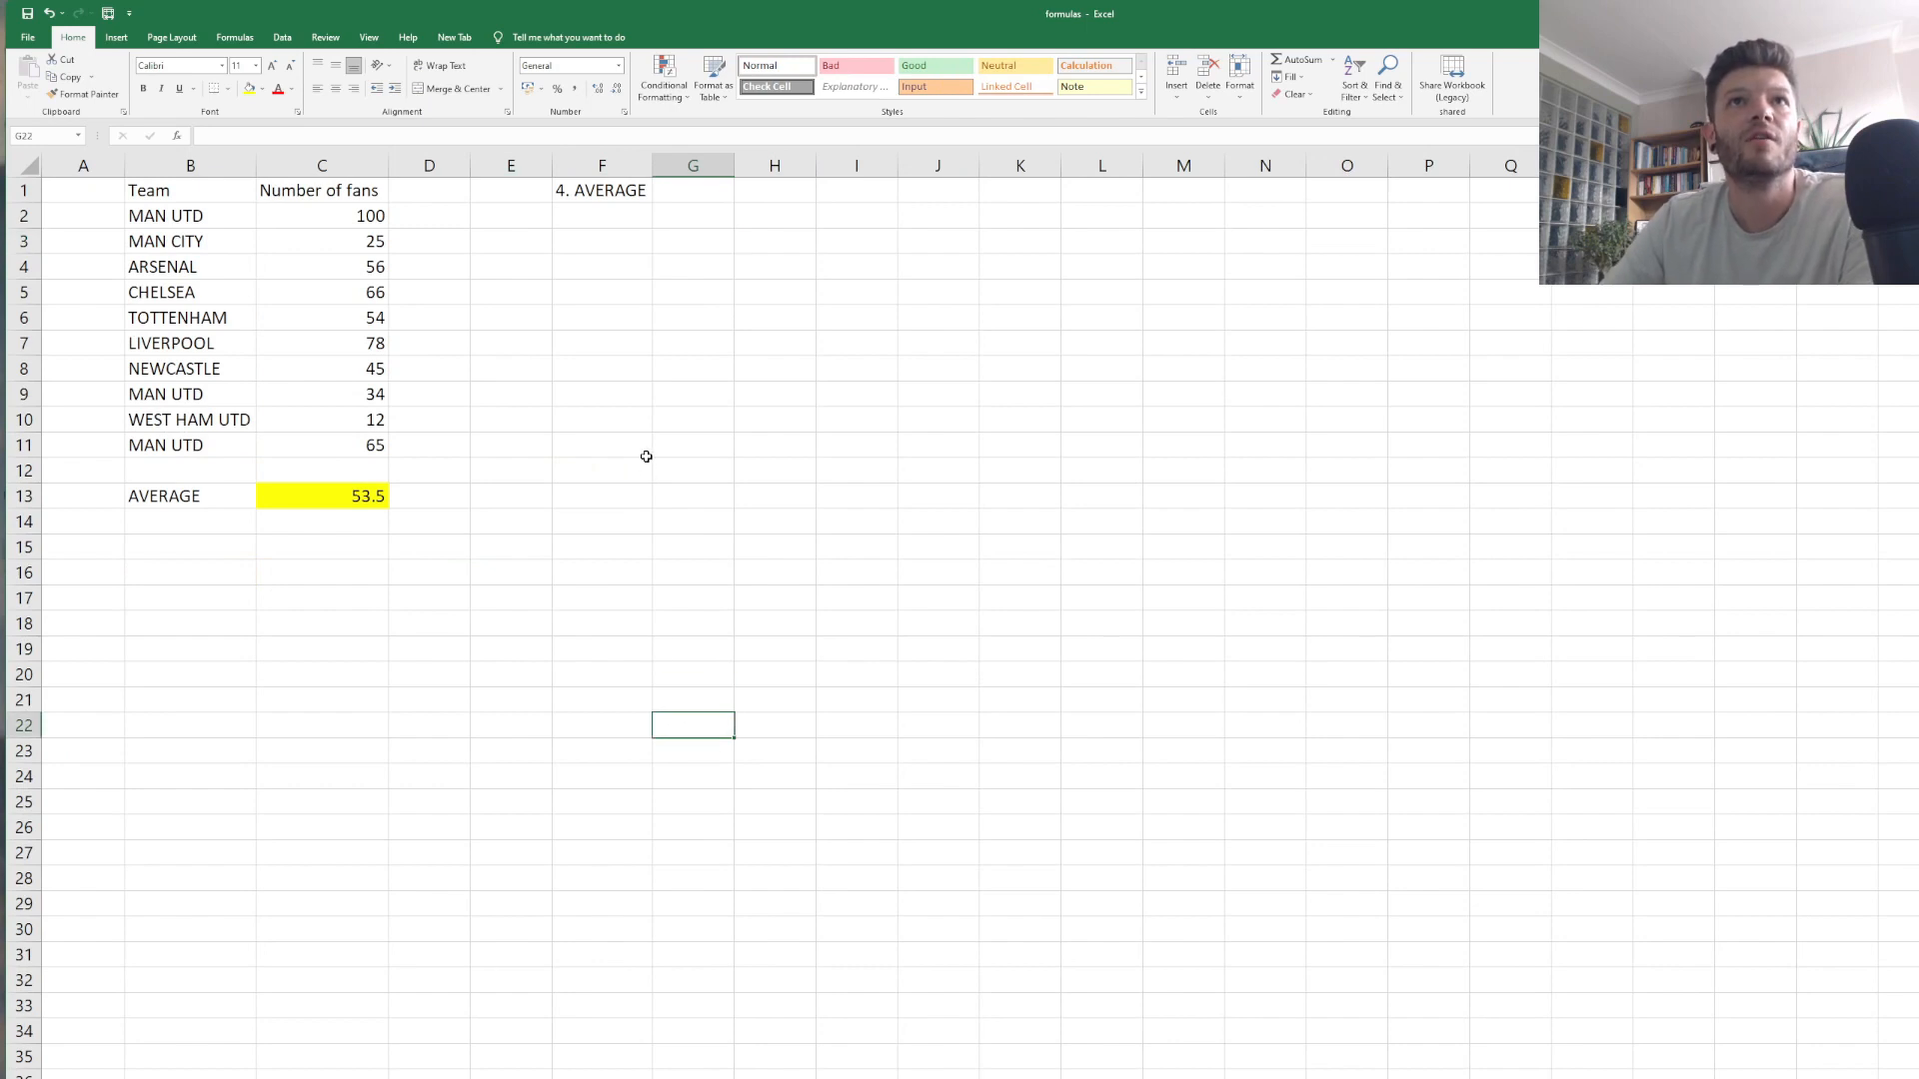
{"action": "left_click", "coordinate": [582, 195]}
{"action": "left_click", "coordinate": [430, 623]}
{"action": "left_click_drag", "start_coordinate": [369, 216], "coordinate": [382, 447]}
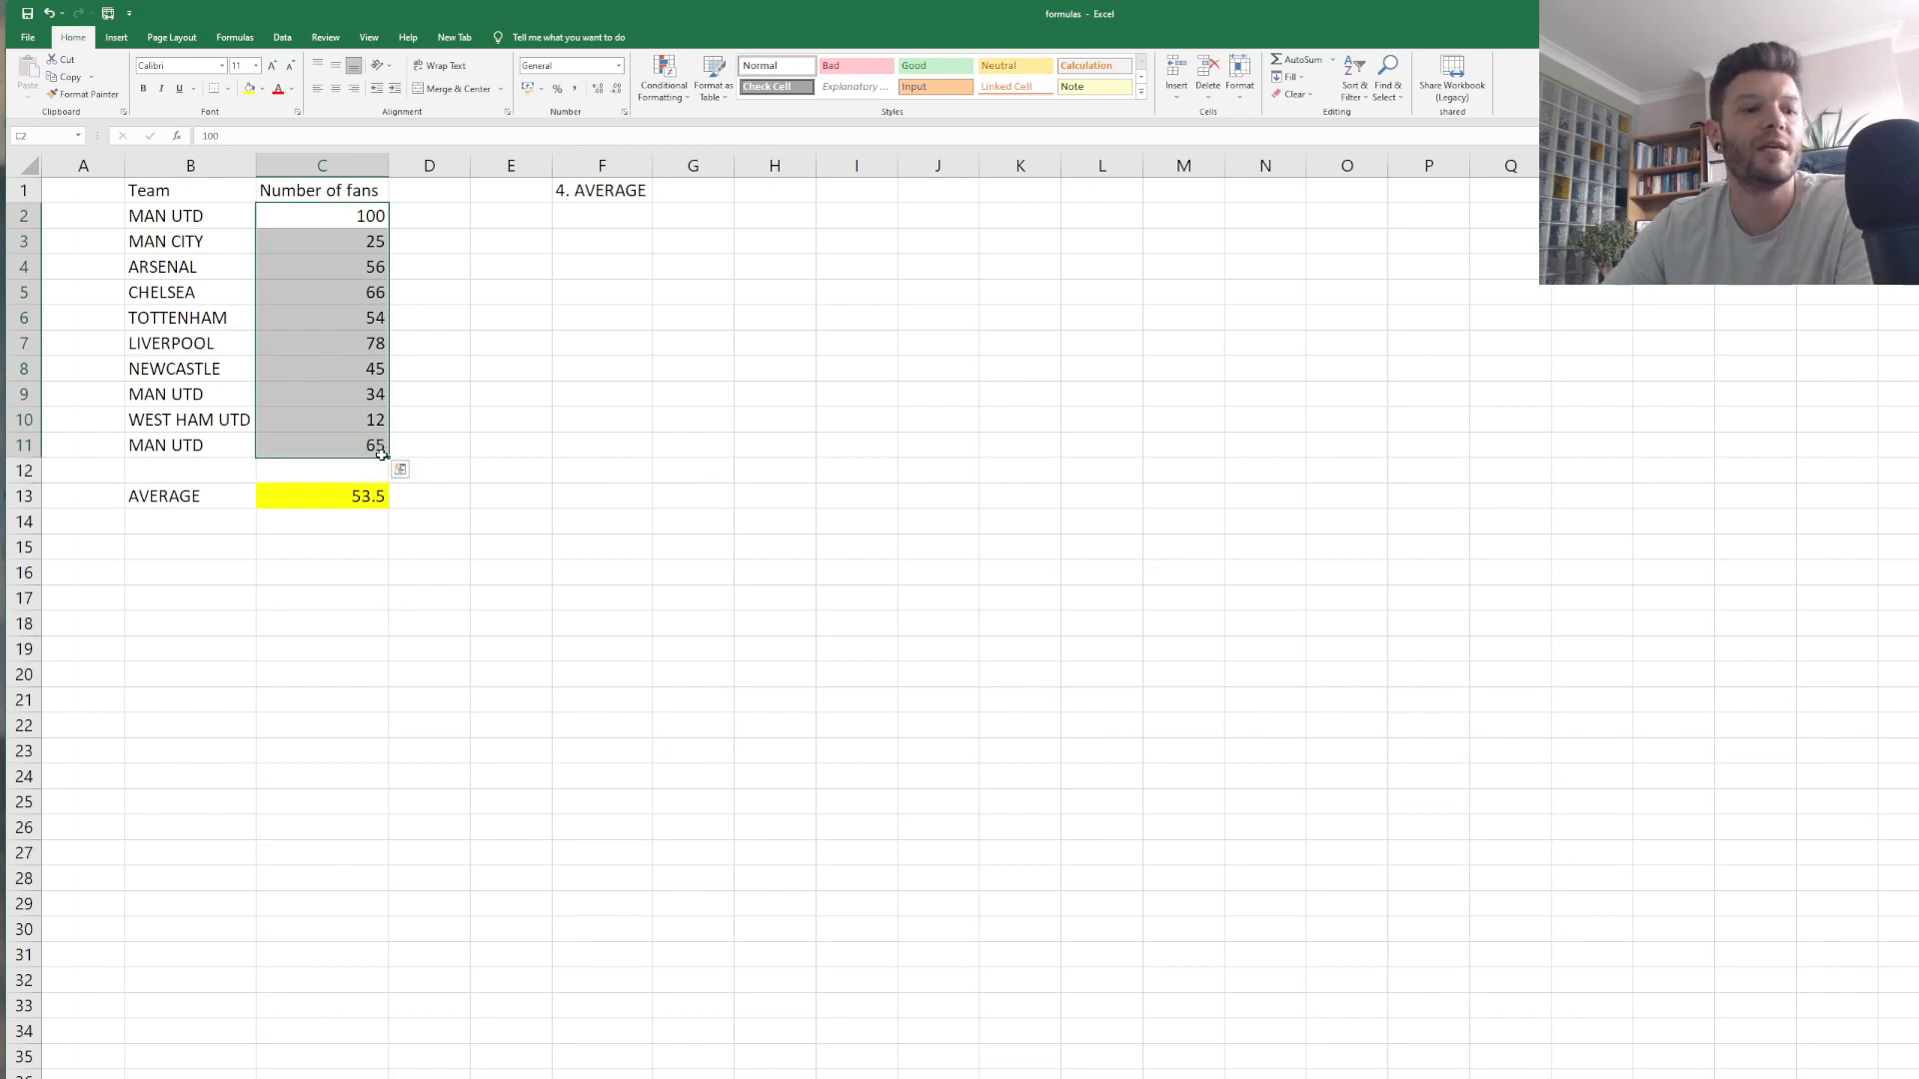
{"action": "left_click", "coordinate": [370, 212]}
{"action": "left_click_drag", "start_coordinate": [370, 212], "coordinate": [399, 459]}
{"action": "left_click", "coordinate": [430, 598]}
{"action": "left_click", "coordinate": [372, 225]}
{"action": "left_click_drag", "start_coordinate": [372, 236], "coordinate": [367, 444]}
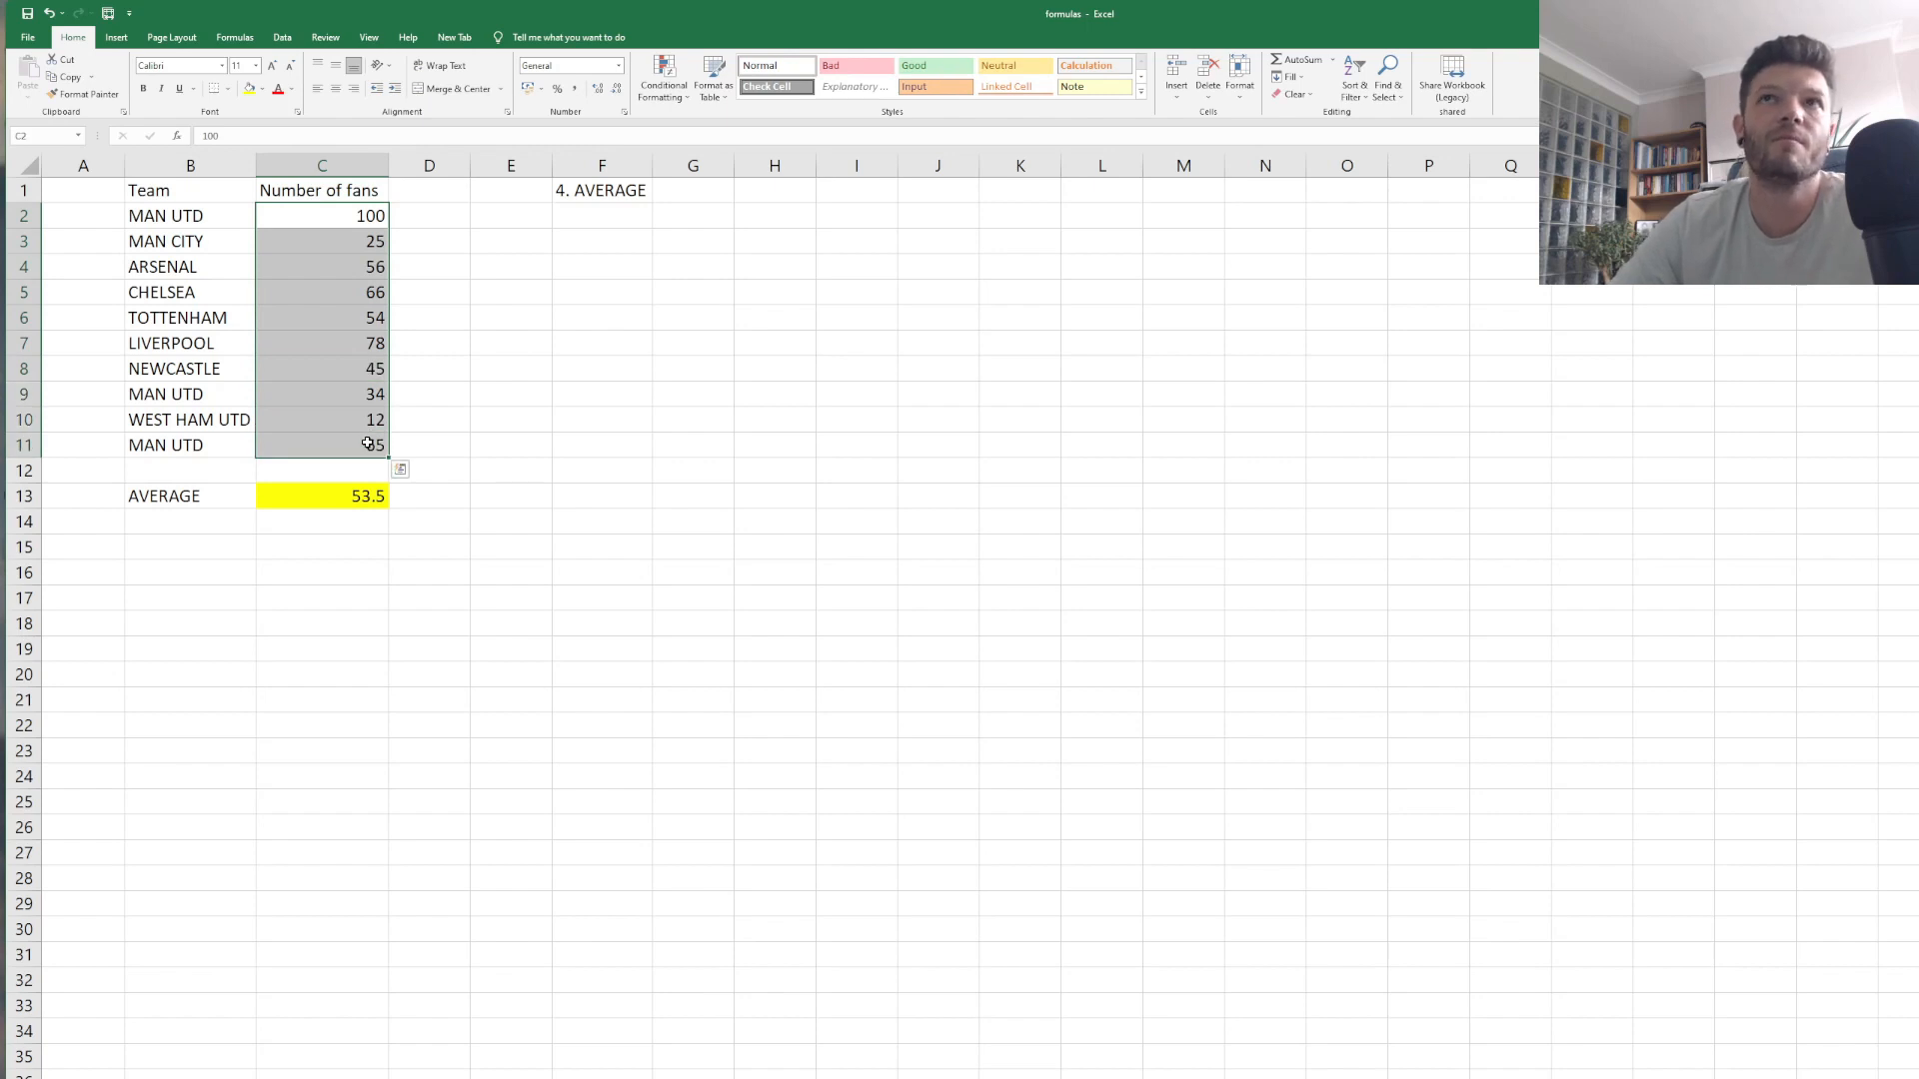
{"action": "left_click", "coordinate": [412, 342]}
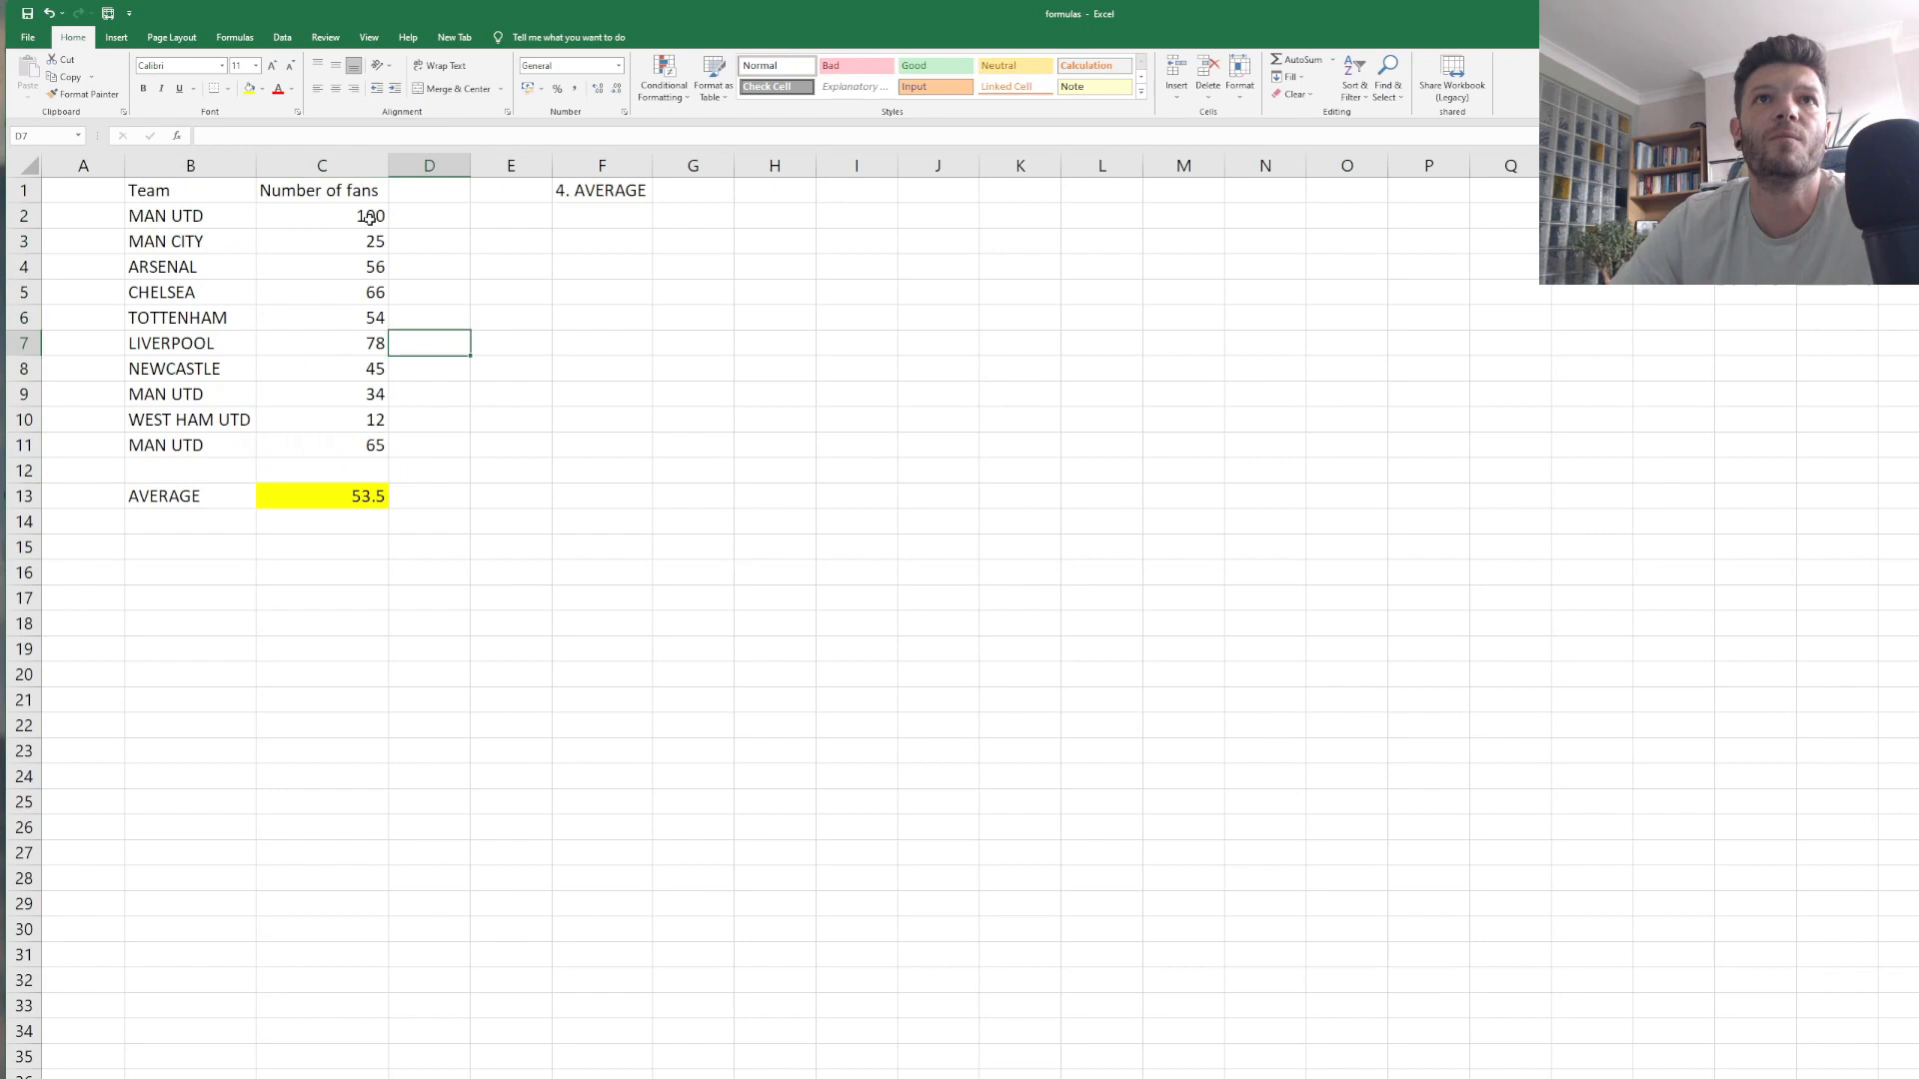
Check the AVERAGE example in C13 and enter an AVERAGE formula for C2:C11 in cell C14.
{"action": "left_click", "coordinate": [376, 620]}
{"action": "left_click", "coordinate": [353, 500]}
{"action": "left_click", "coordinate": [350, 545]}
{"action": "left_click", "coordinate": [349, 526]}
{"action": "type", "text": "="}
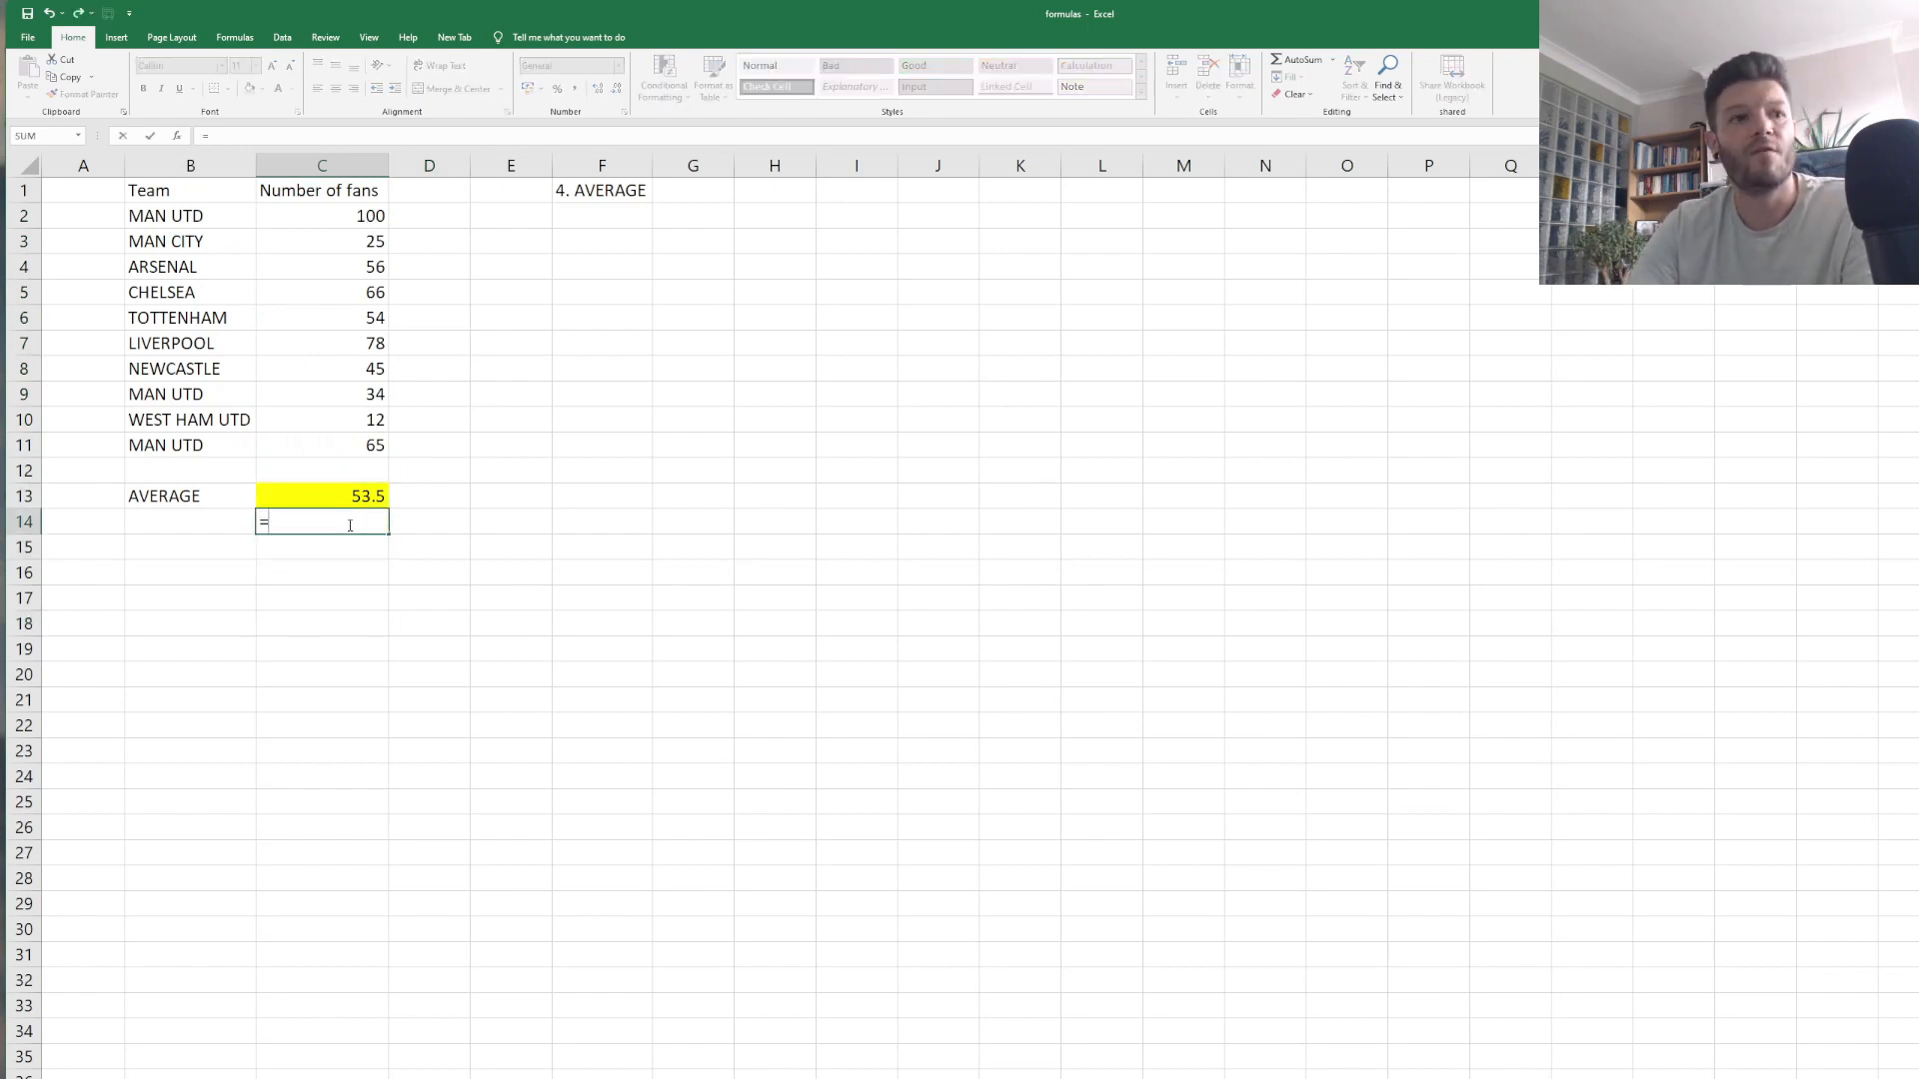
{"action": "type", "text": "AVERAGE"}
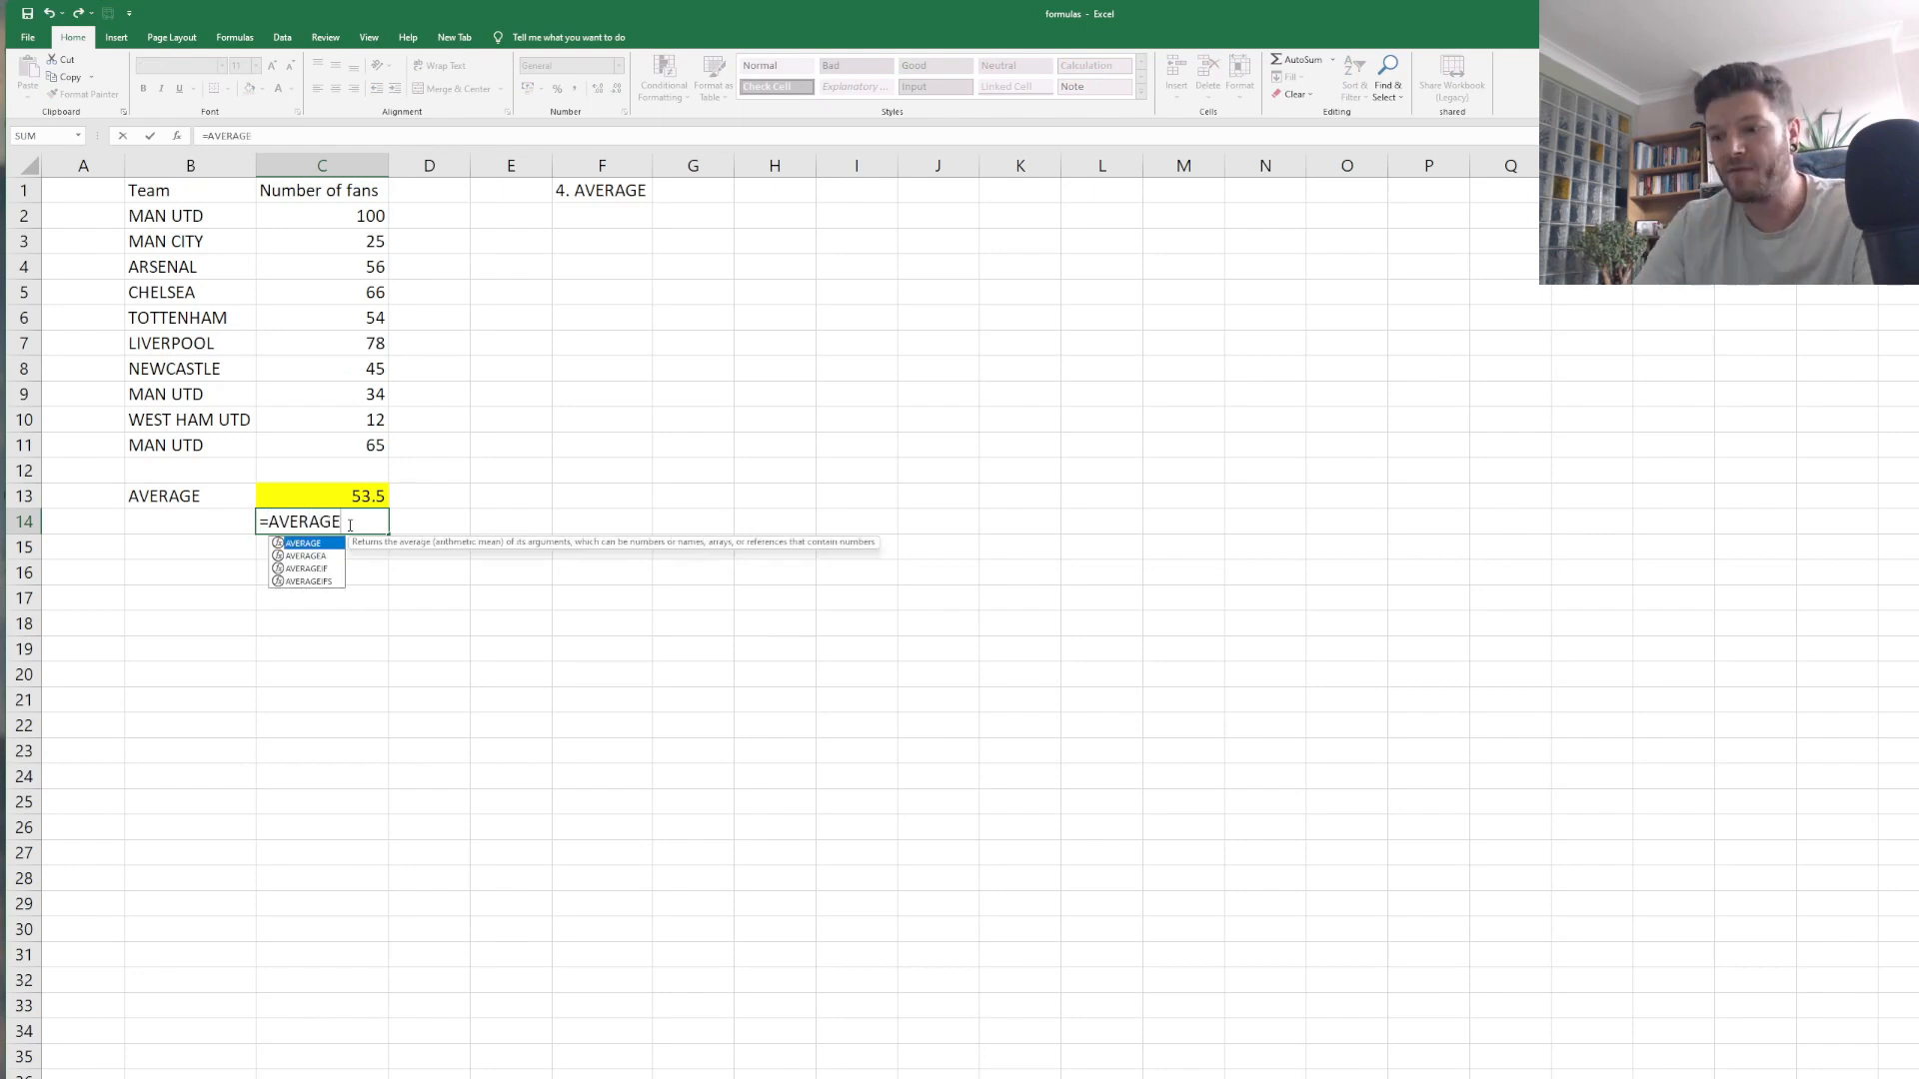
{"action": "type", "text": "("}
{"action": "left_click", "coordinate": [380, 212]}
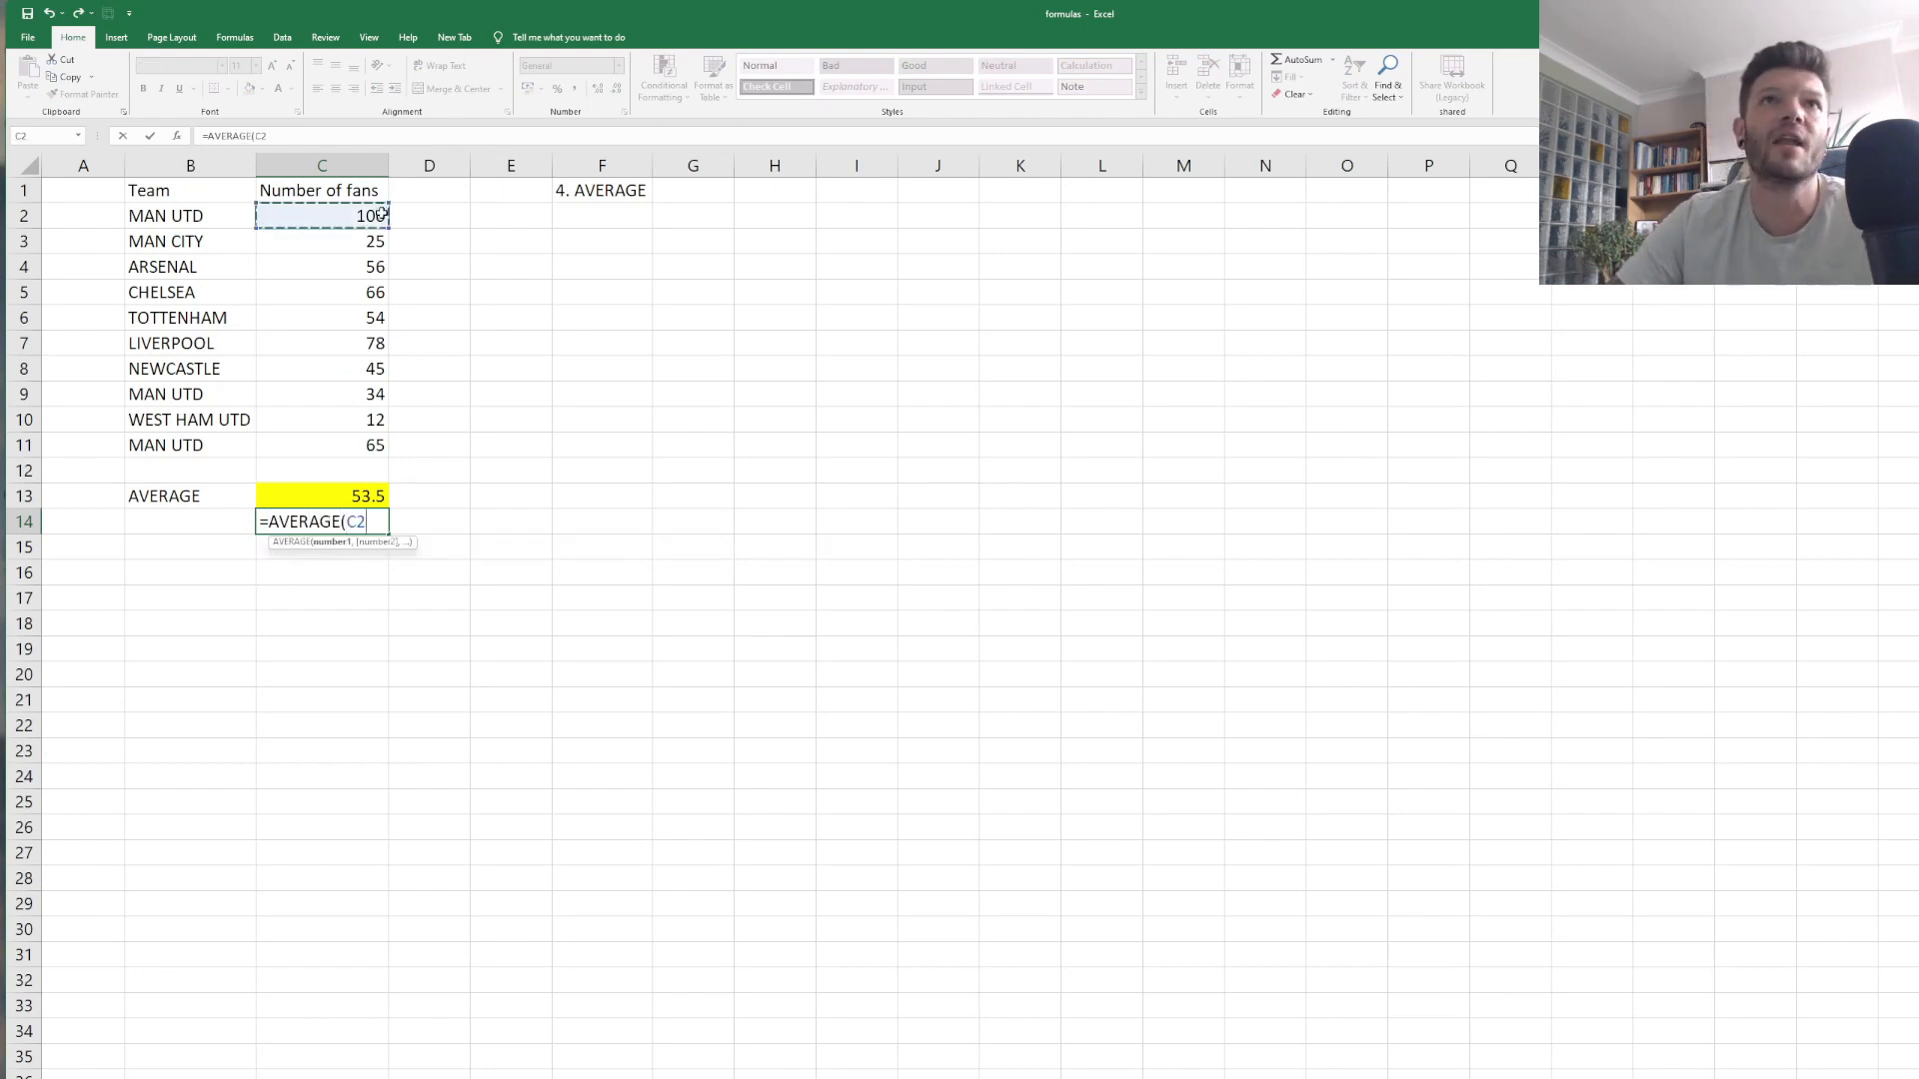
{"action": "left_click_drag", "start_coordinate": [393, 234], "coordinate": [395, 452]}
{"action": "key", "text": "Return"}
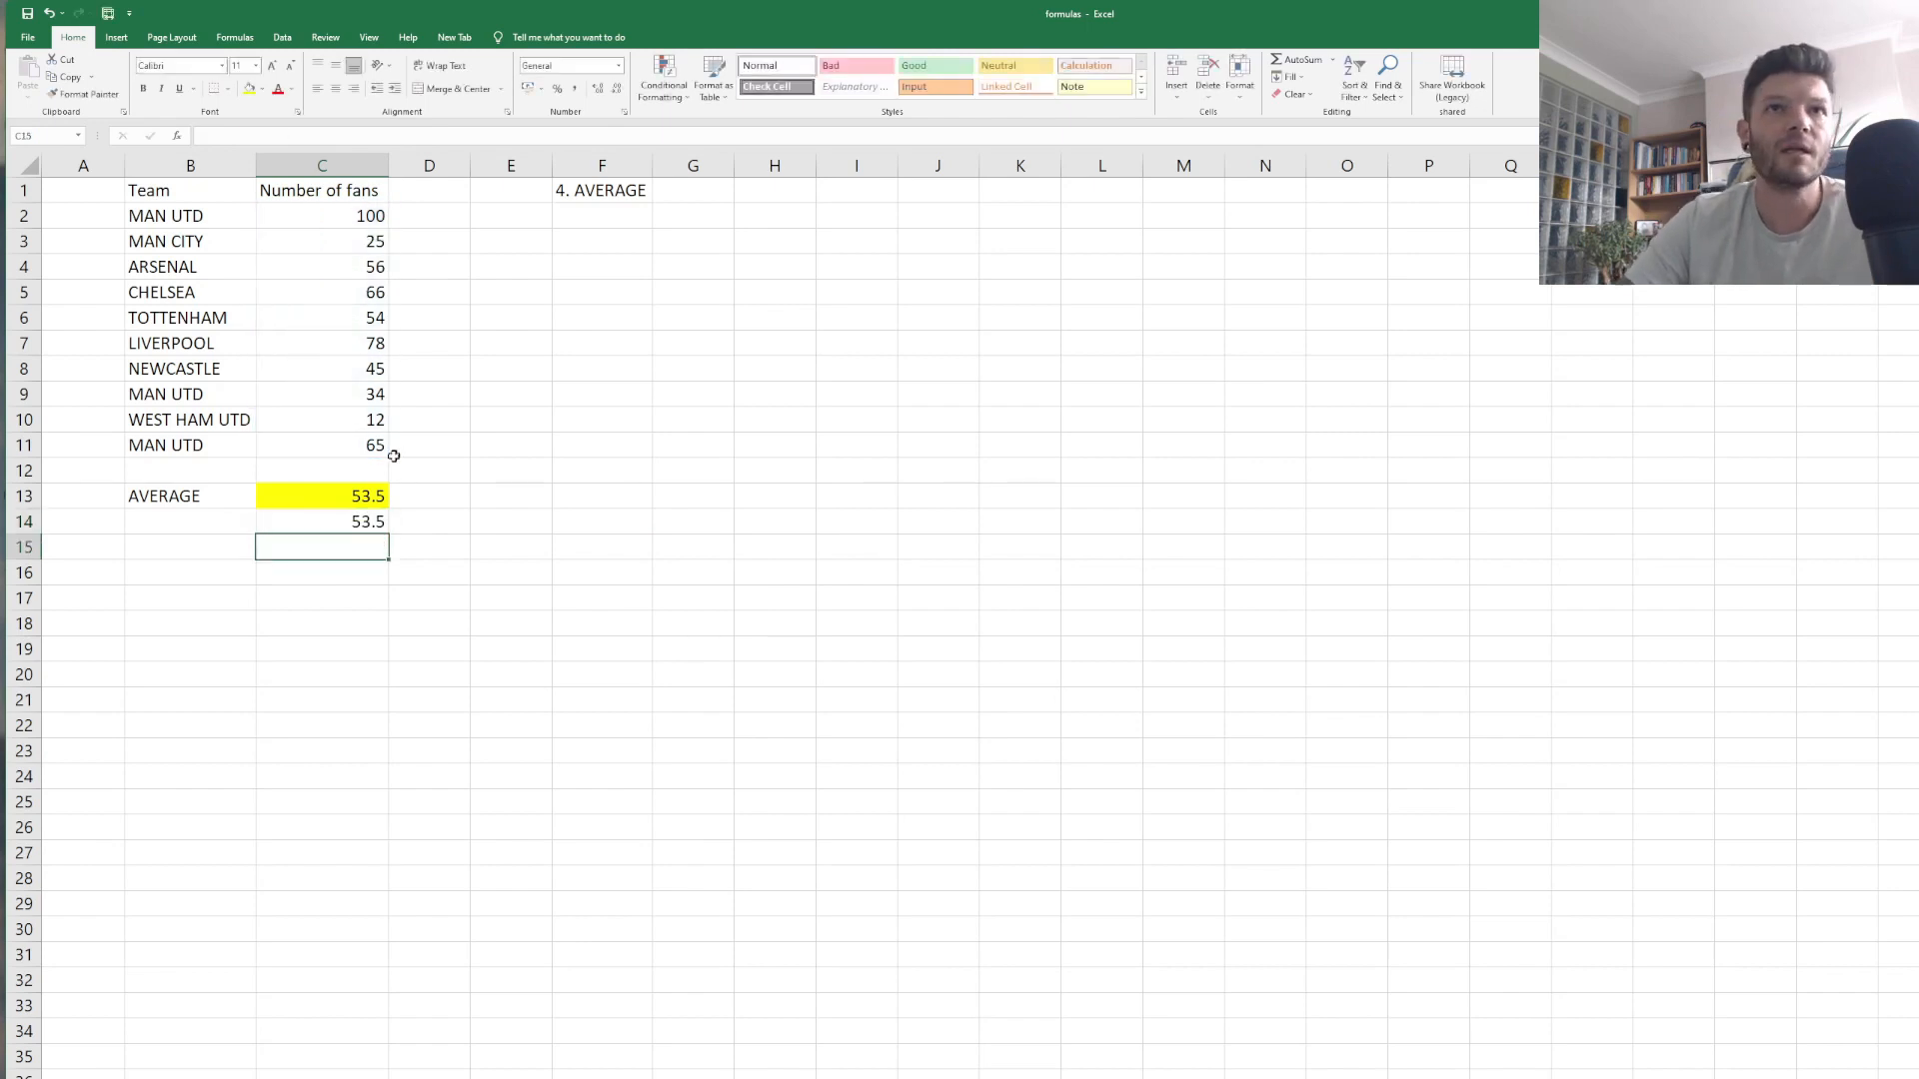
Change the number of fans for the last team in C11 to 4565.
{"action": "left_click", "coordinate": [428, 648]}
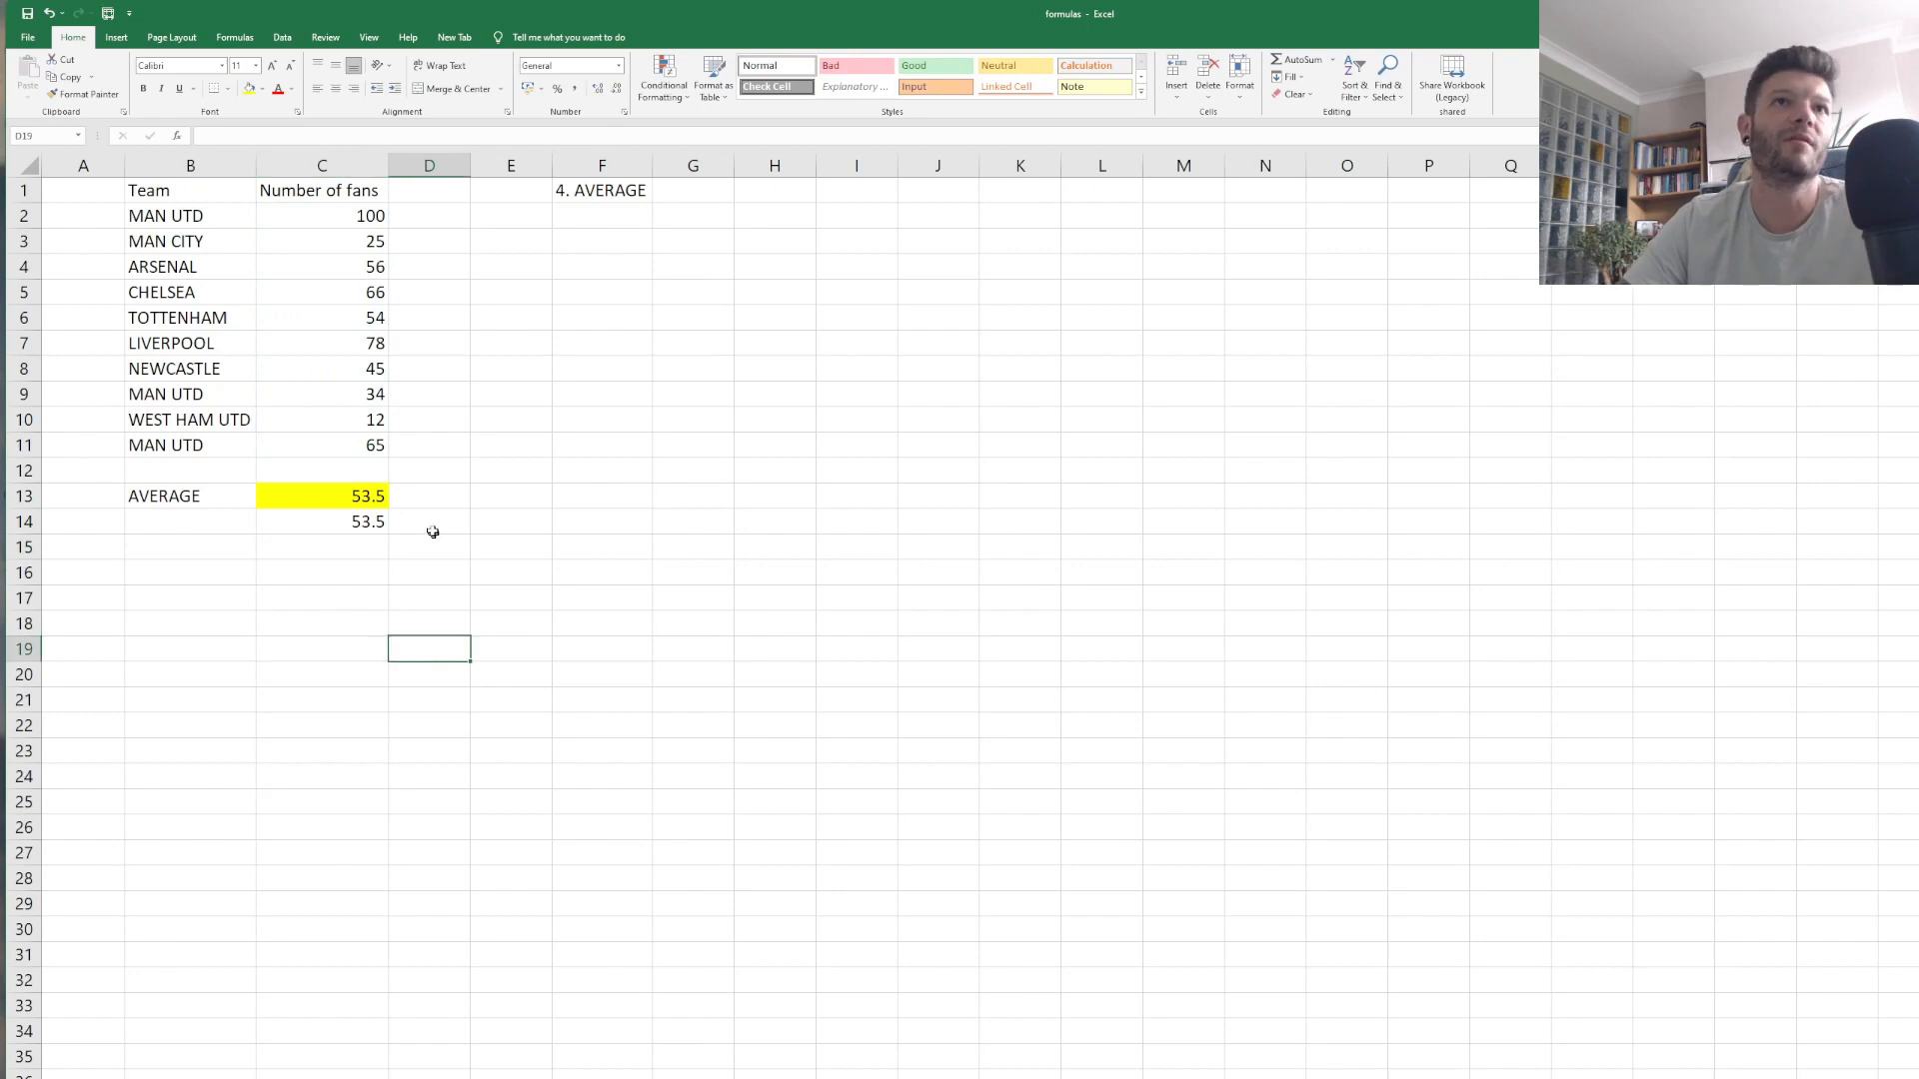
{"action": "left_click", "coordinate": [369, 445]}
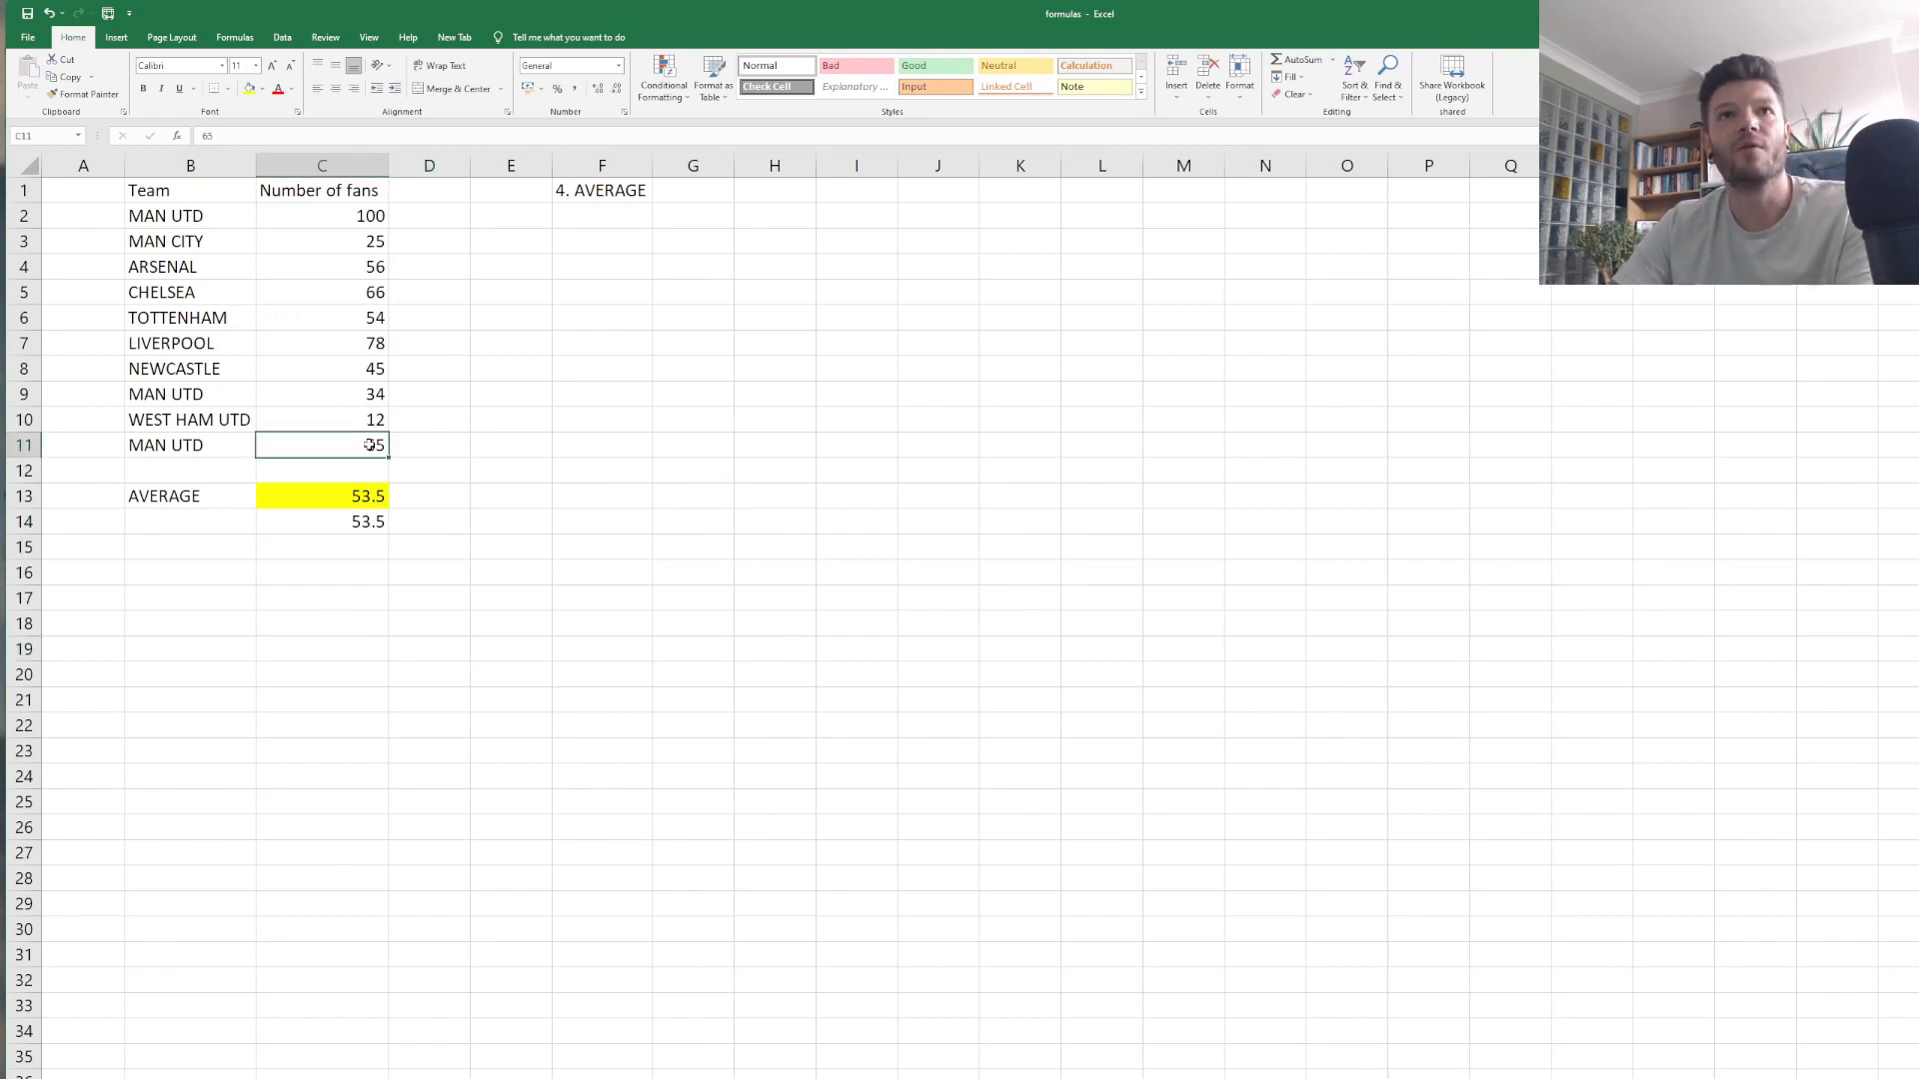
{"action": "double_click", "coordinate": [370, 445]}
{"action": "type", "text": "45"}
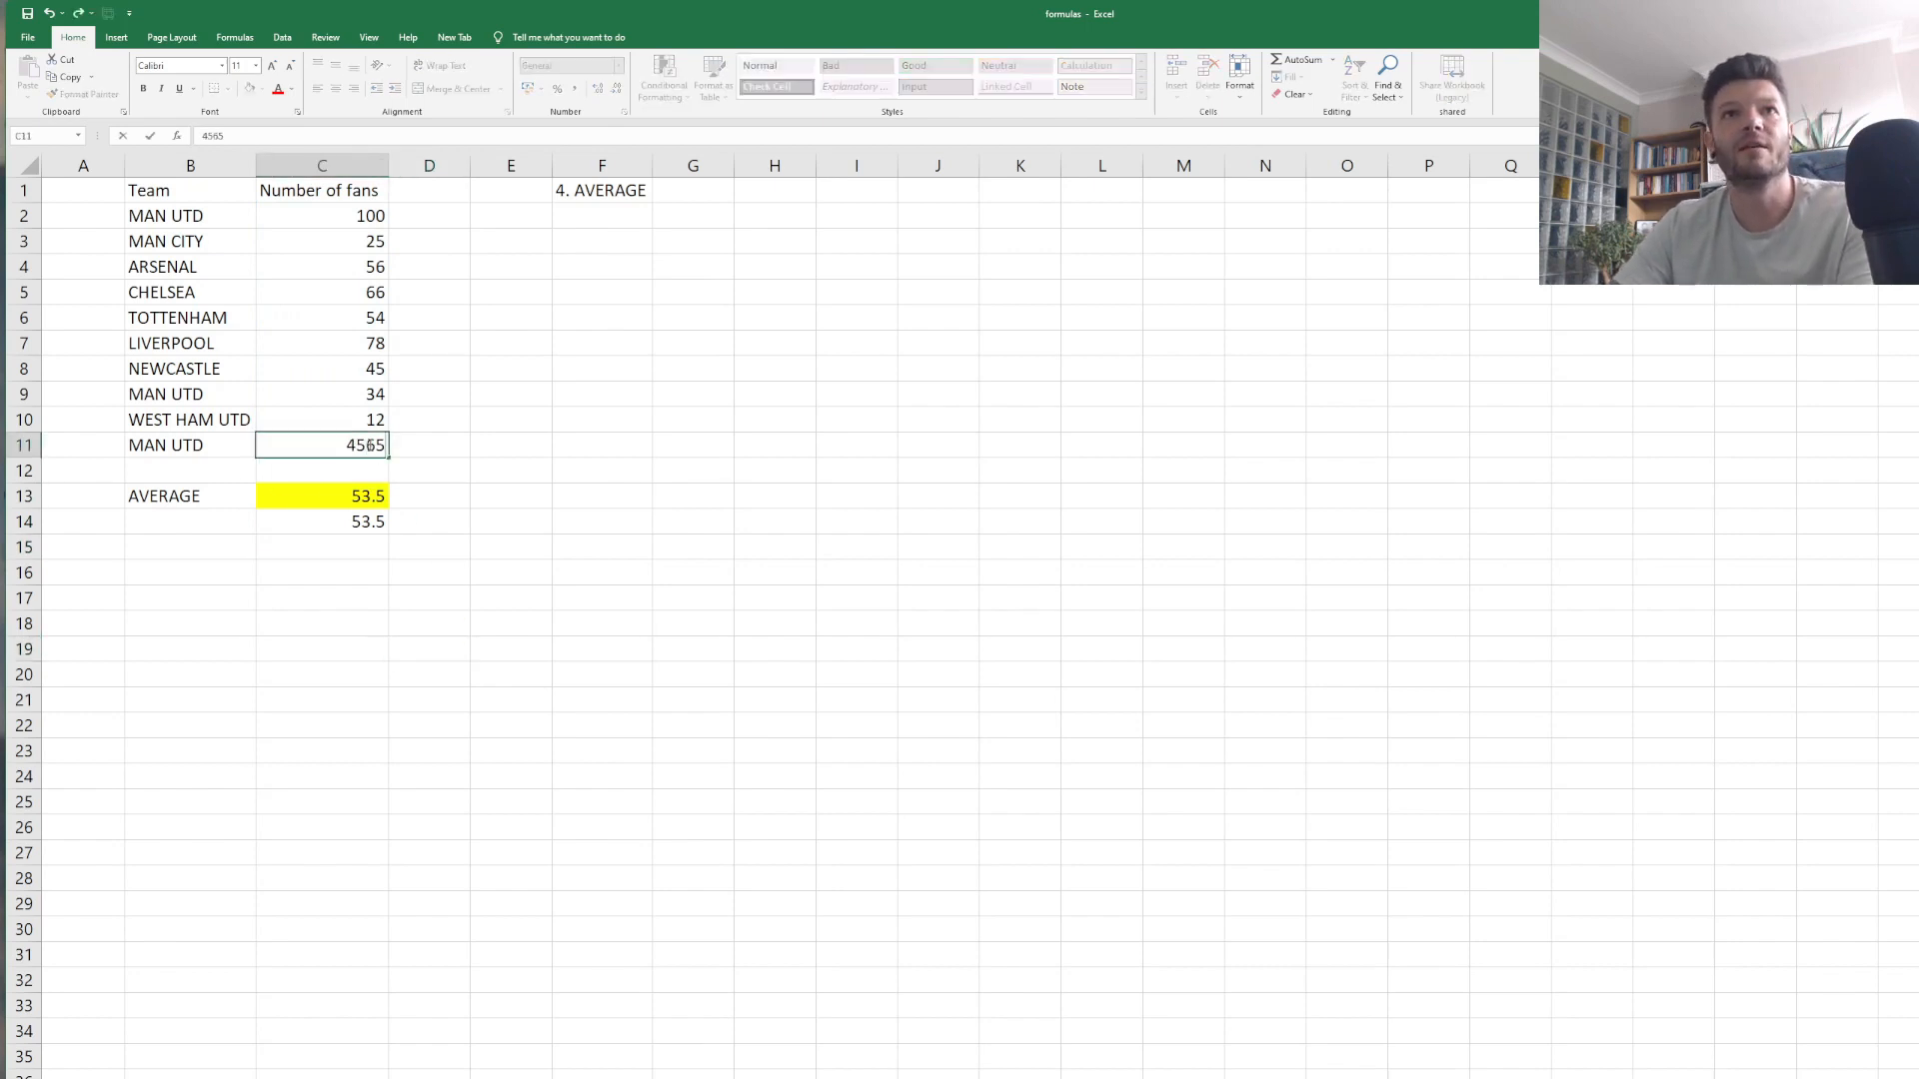
{"action": "left_click", "coordinate": [416, 658]}
Set the number of fans in C11 to 45.
{"action": "left_click", "coordinate": [360, 450]}
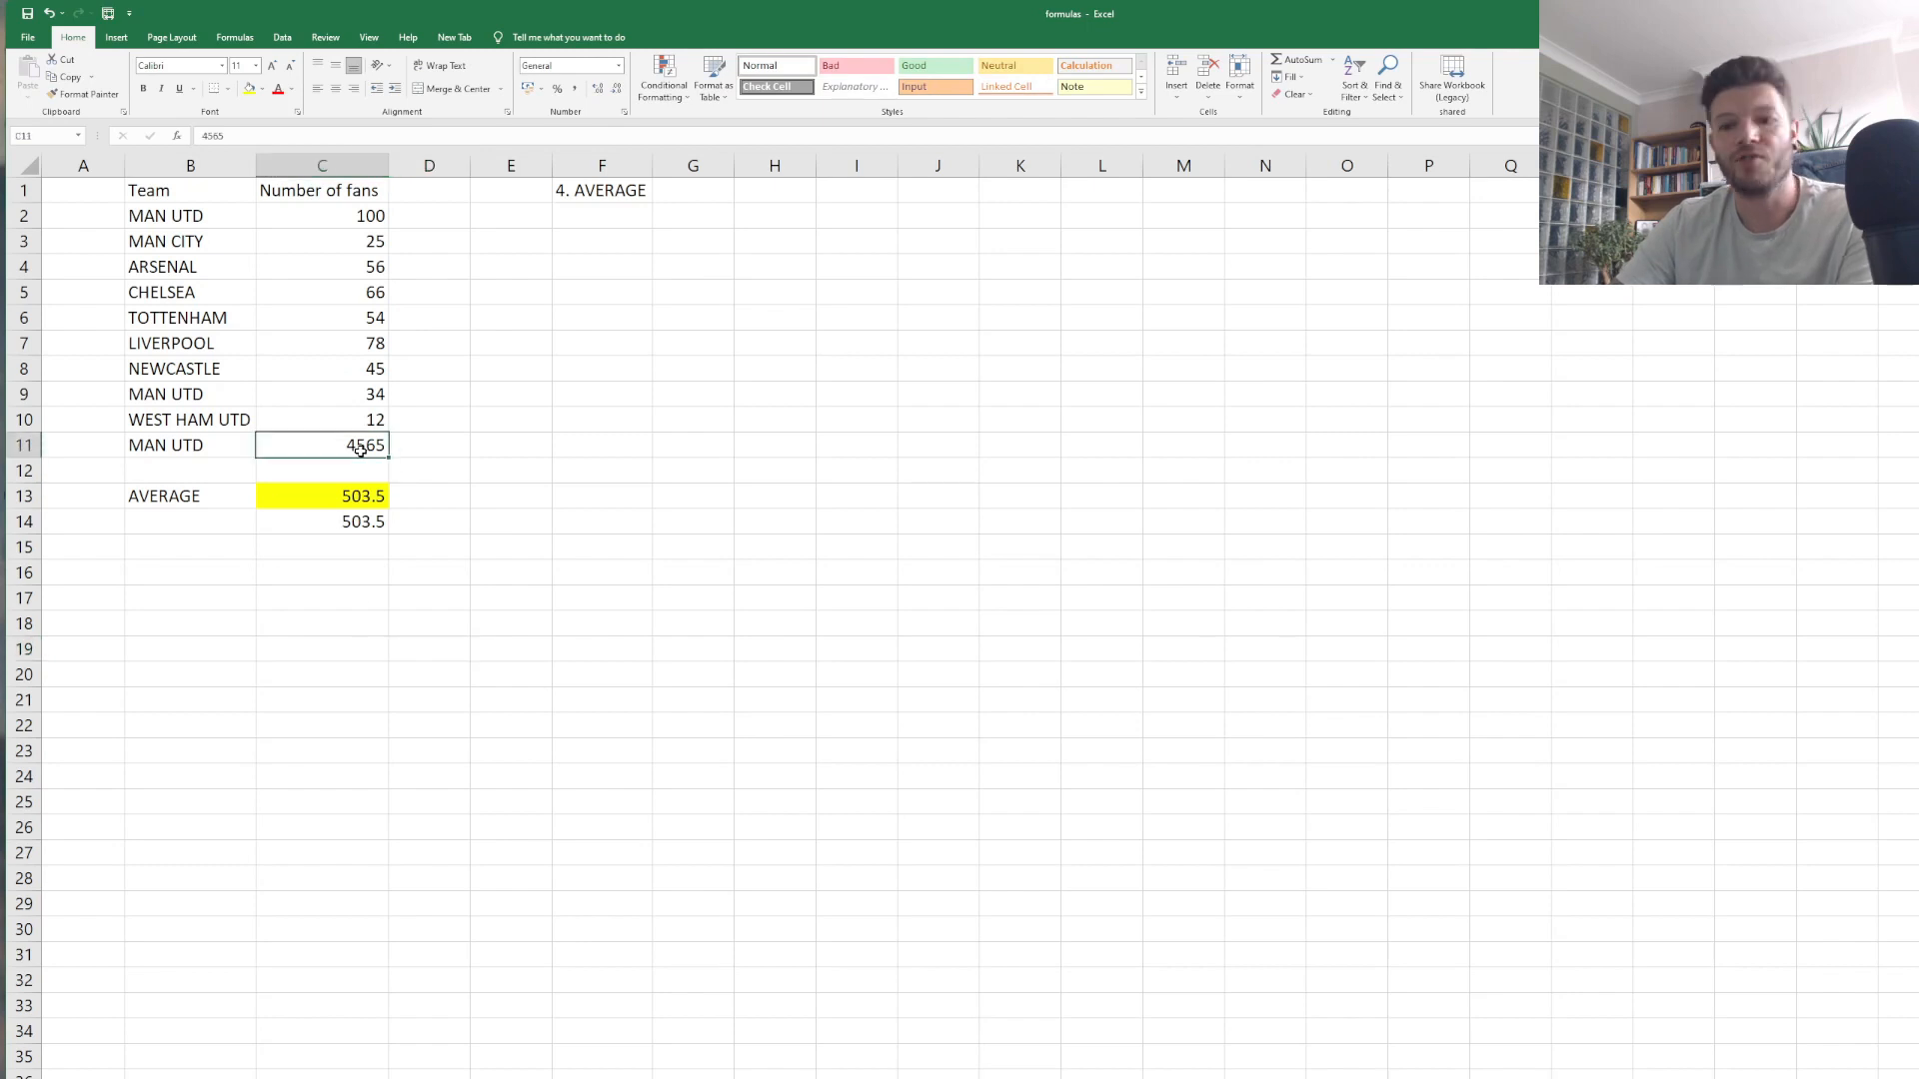
{"action": "type", "text": "45"}
{"action": "left_click", "coordinate": [420, 623]}
{"action": "left_click", "coordinate": [405, 765]}
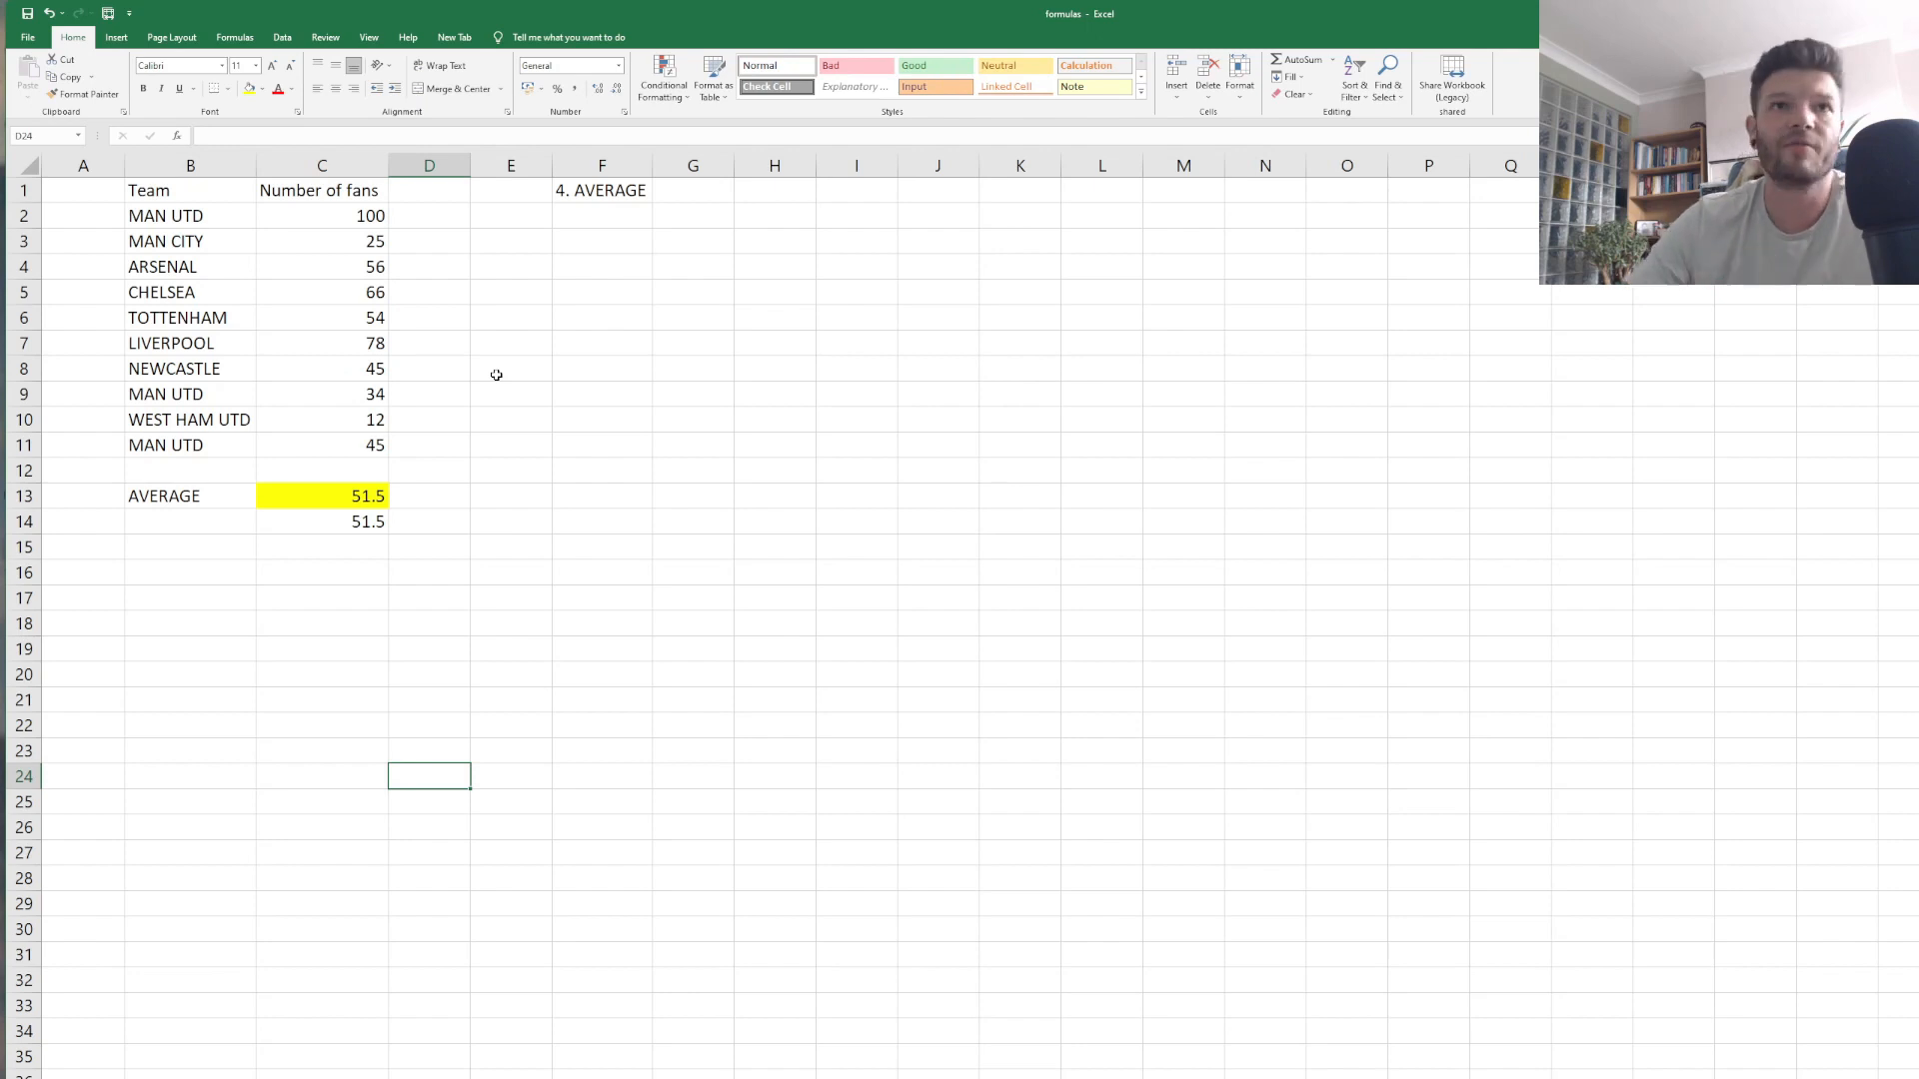
Compare the fan numbers in C2:C11 with the AVERAGE result in C13.
{"action": "left_click_drag", "start_coordinate": [375, 216], "coordinate": [373, 455]}
{"action": "left_click", "coordinate": [367, 490]}
{"action": "left_click", "coordinate": [380, 568]}
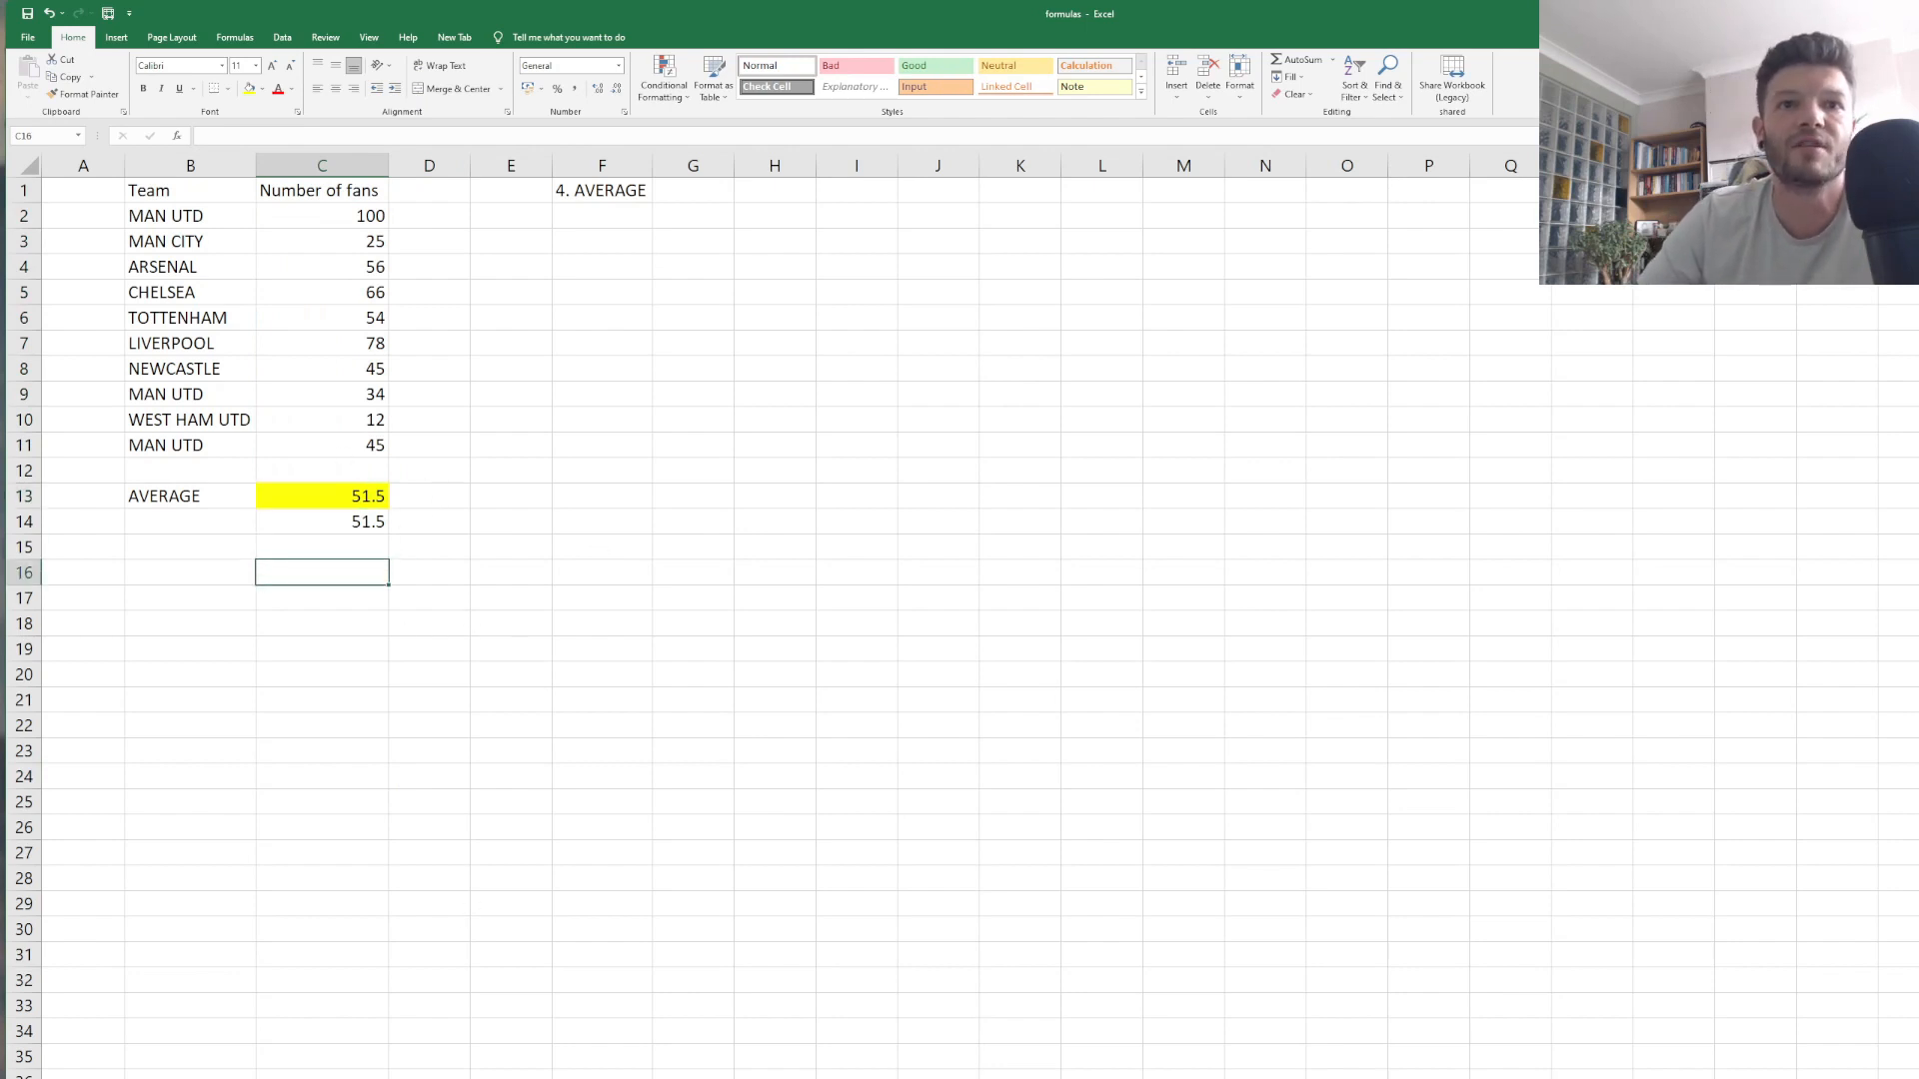
Switch to the CONCATENATE worksheet and review its heading in A9, the source cells B2 and C2, and the example in E2.
{"action": "key", "text": "ctrl+Page_Down"}
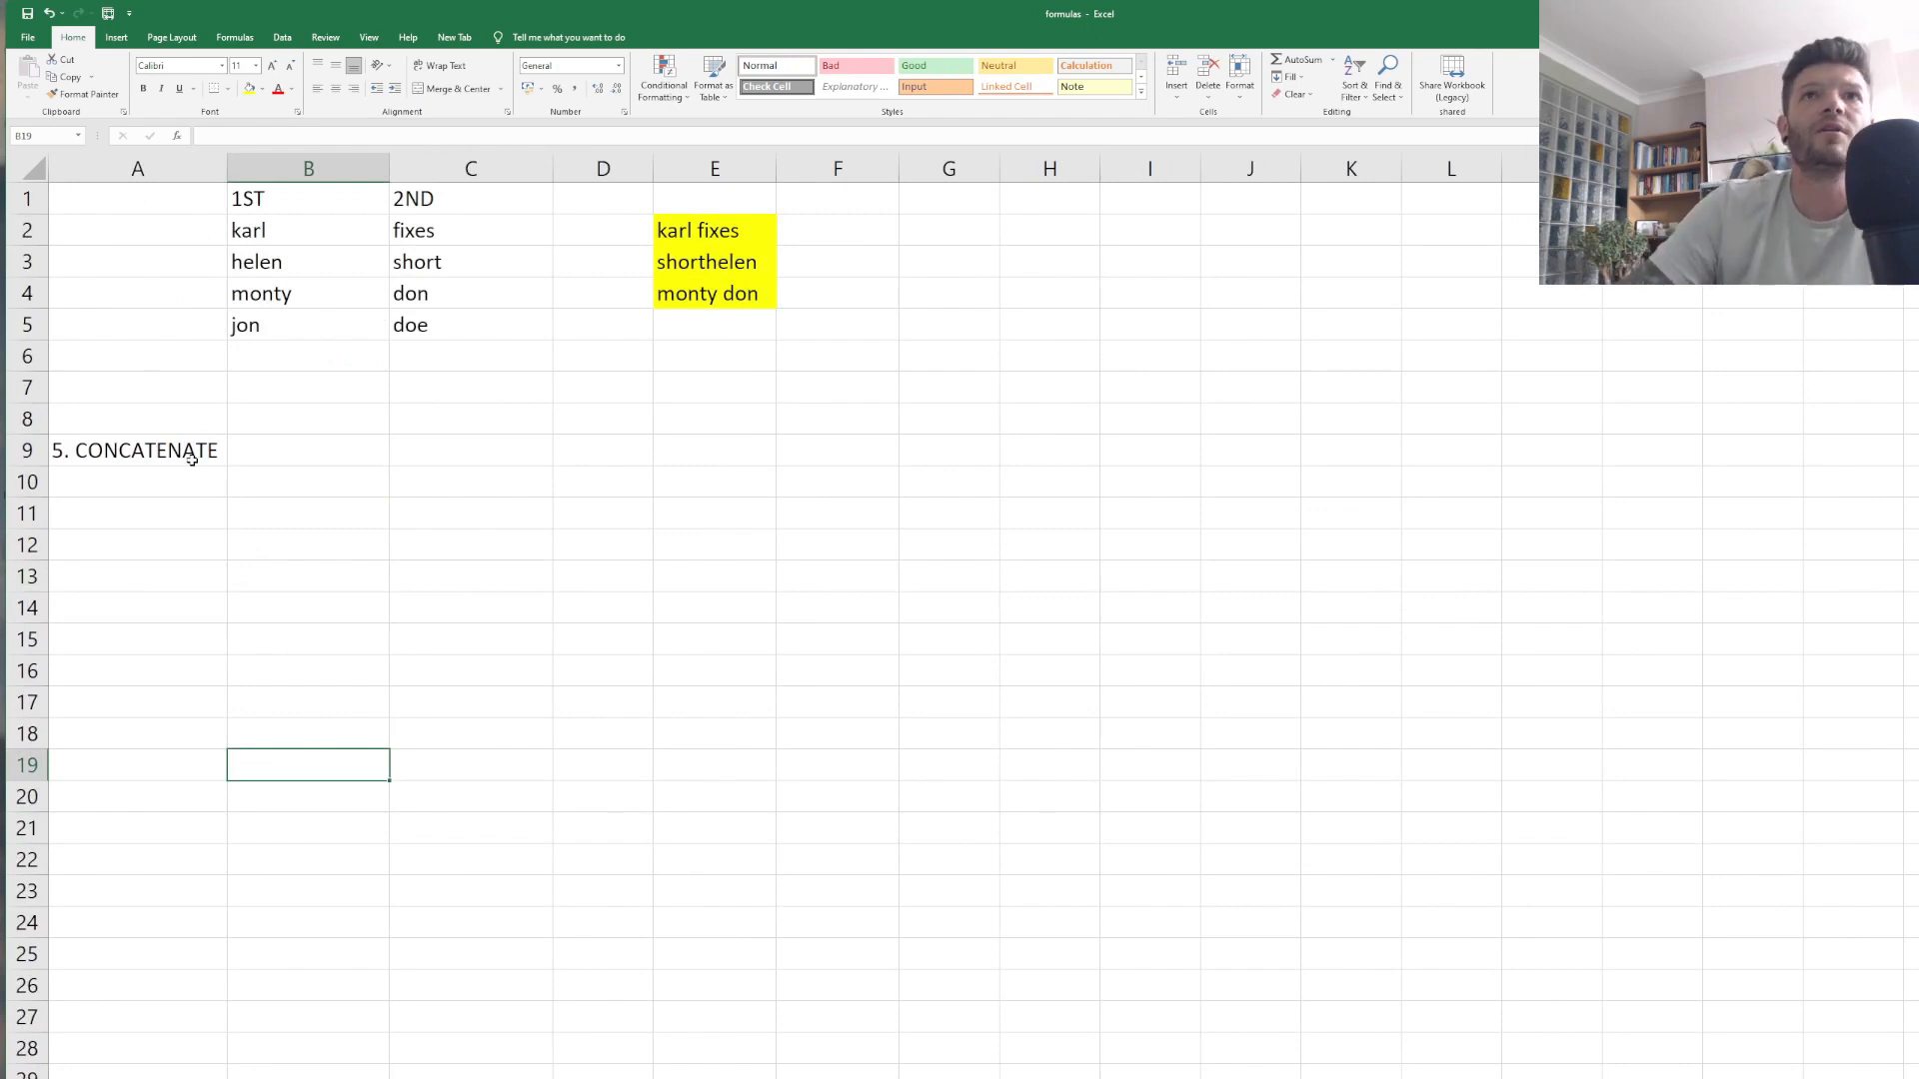
{"action": "left_click", "coordinate": [526, 577]}
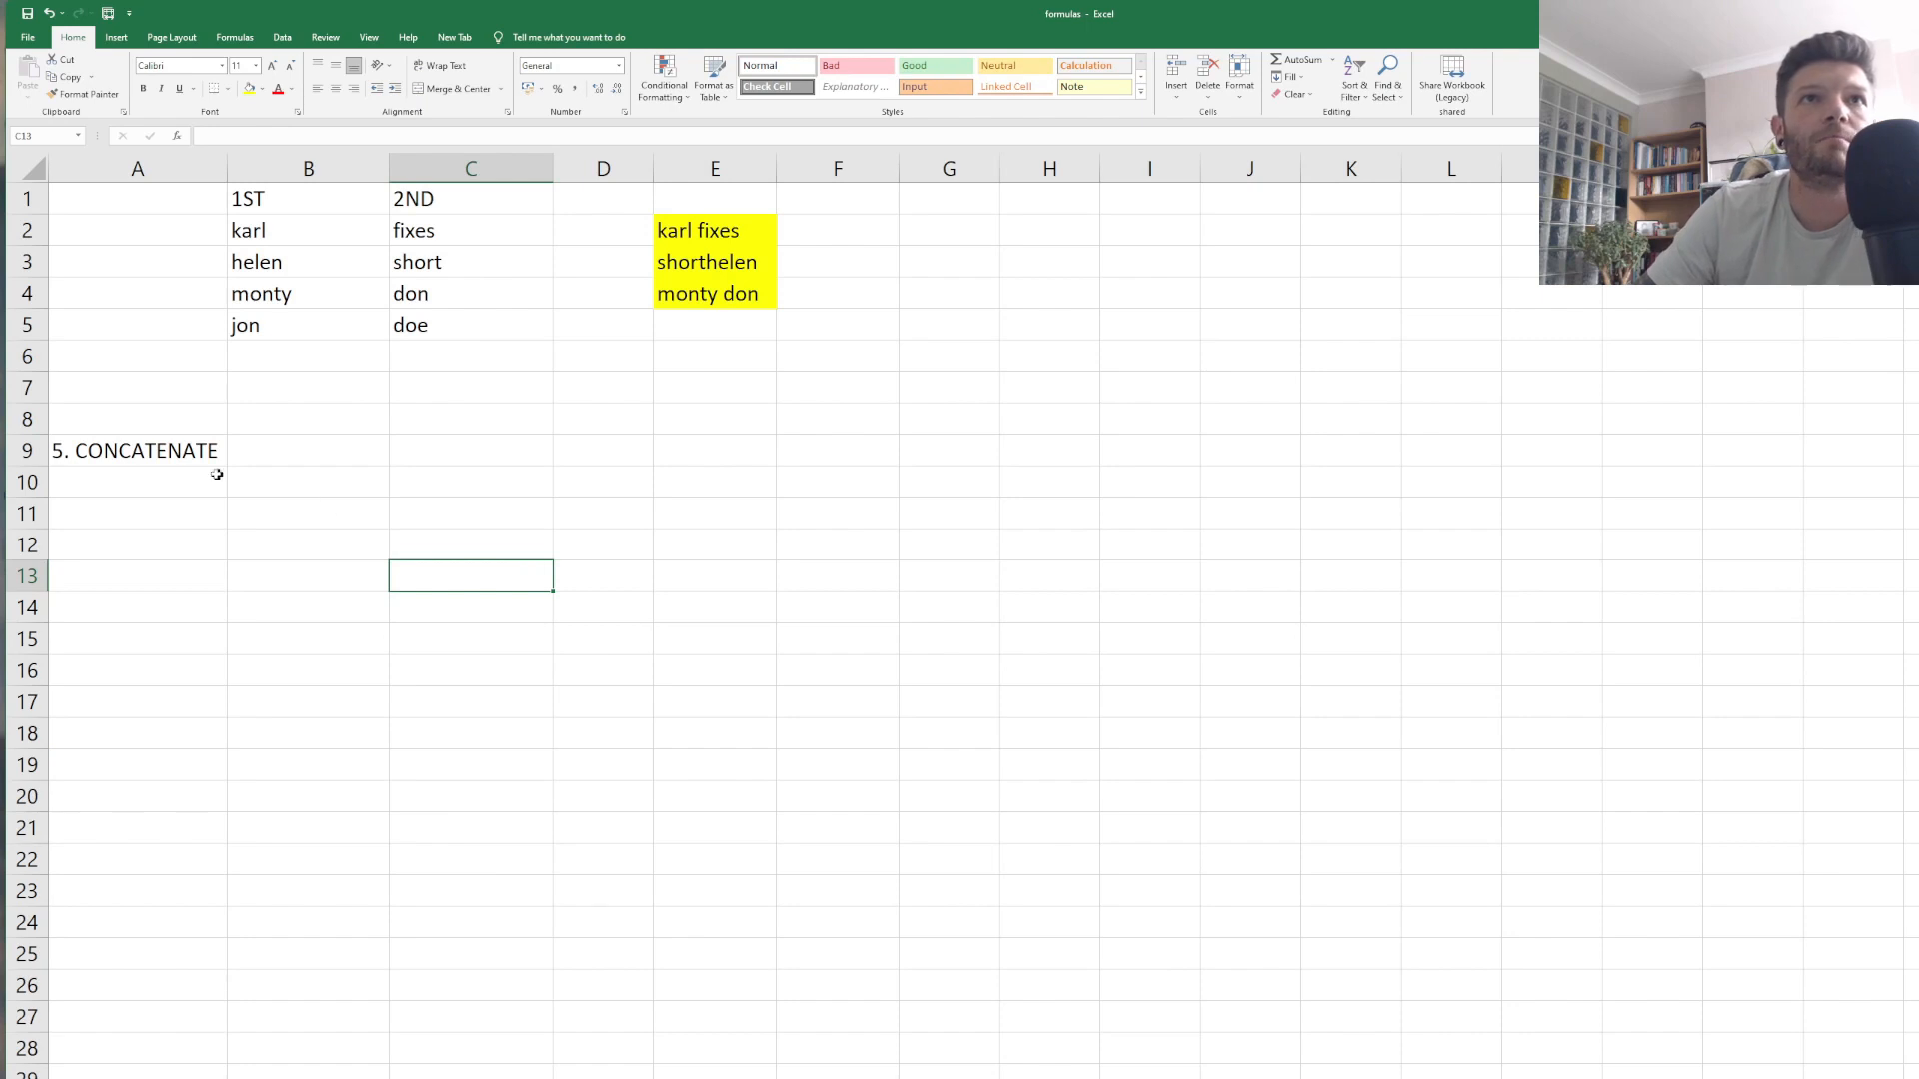
{"action": "left_click", "coordinate": [180, 454]}
{"action": "left_click", "coordinate": [248, 519]}
{"action": "left_click", "coordinate": [326, 231]}
{"action": "left_click", "coordinate": [445, 238]}
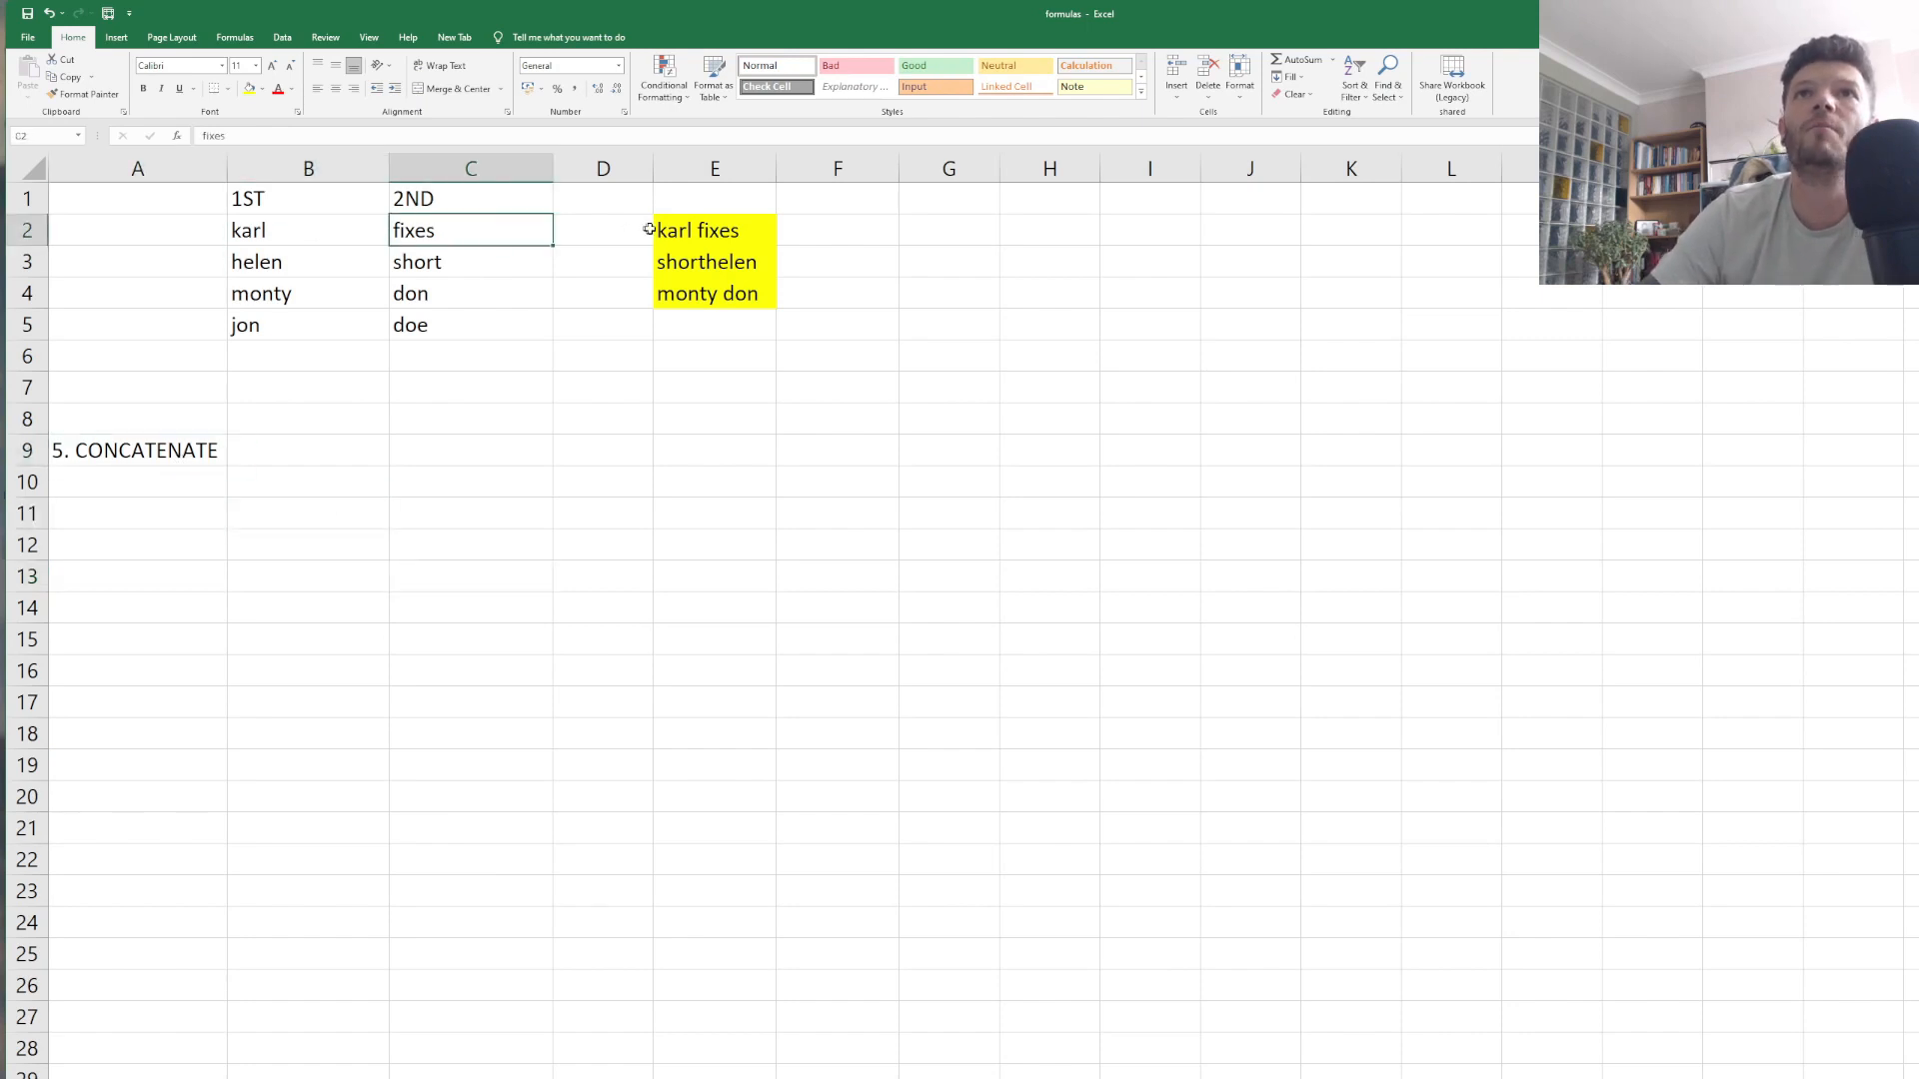
{"action": "left_click", "coordinate": [688, 233]}
{"action": "left_click", "coordinate": [688, 489]}
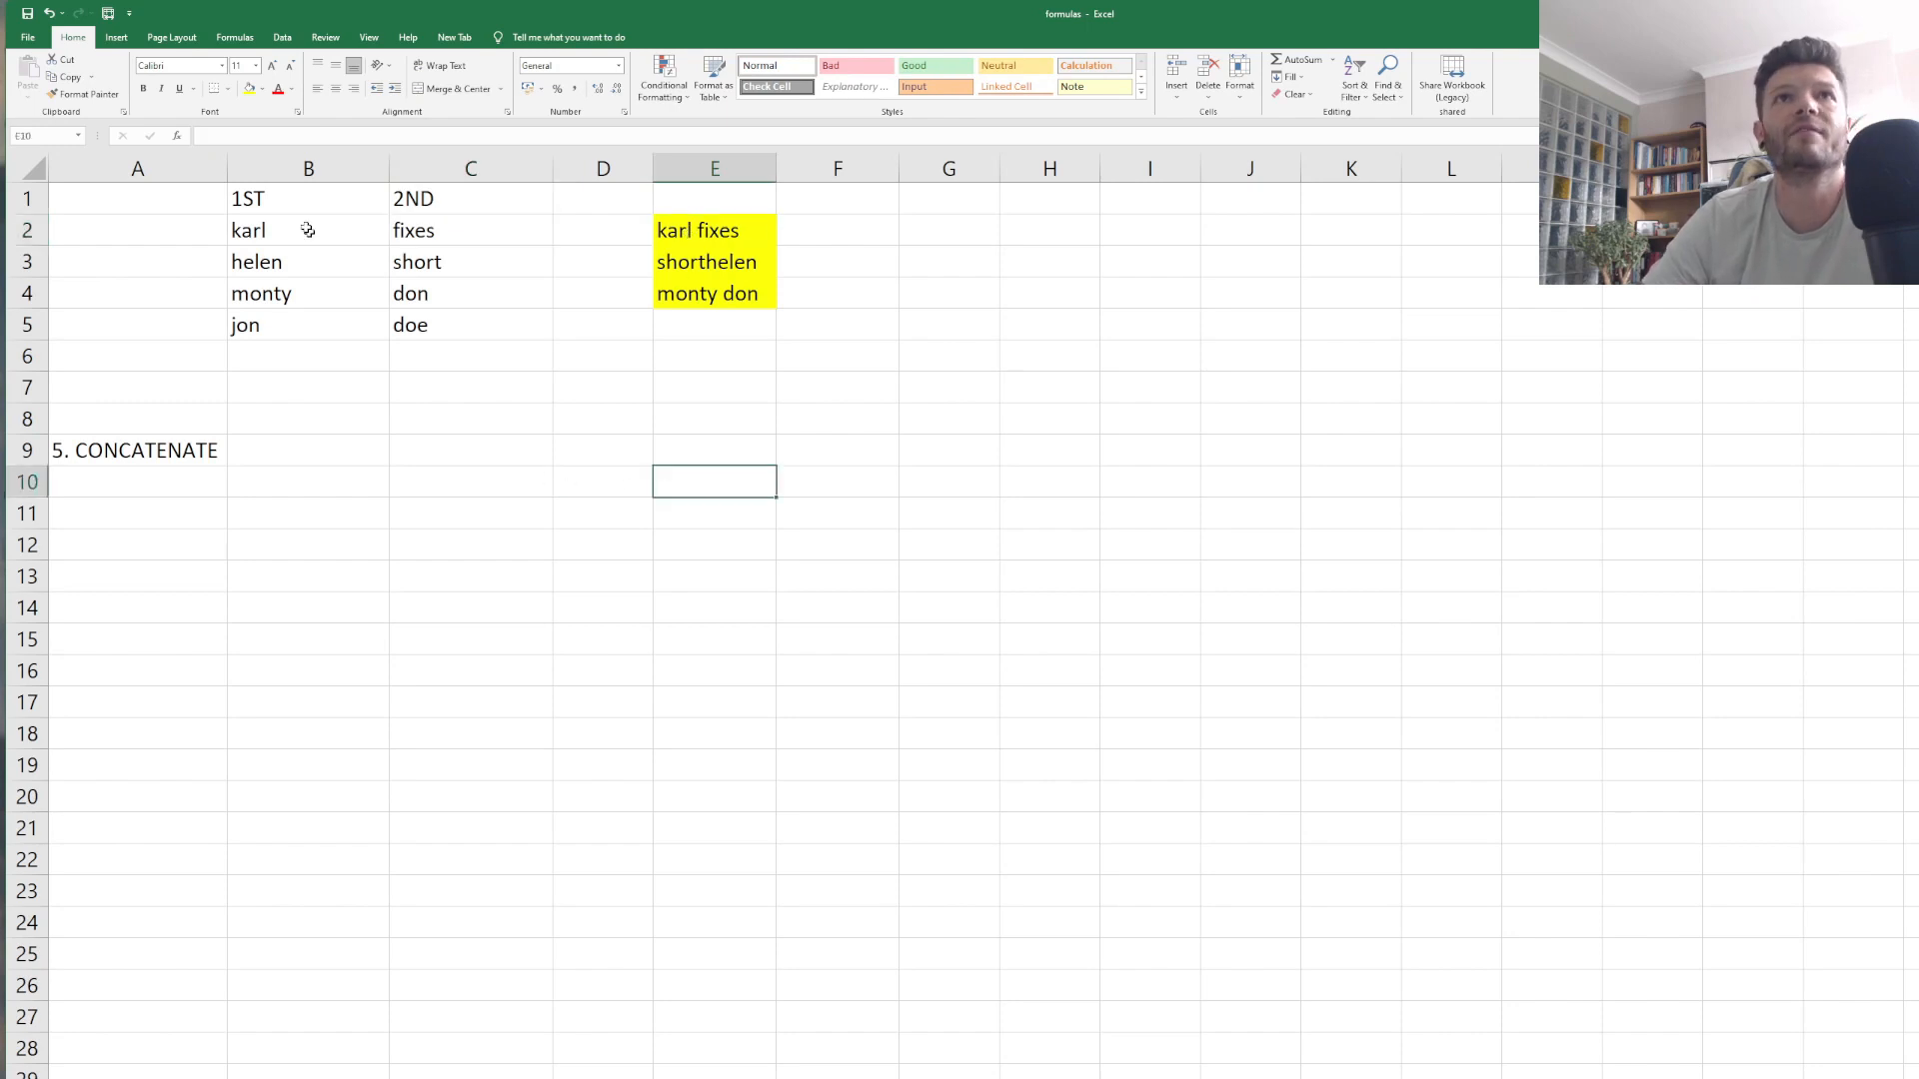
Examine the separate text entries in B2 and C2 as the two parts of the CONCATENATE example.
{"action": "left_click", "coordinate": [253, 231]}
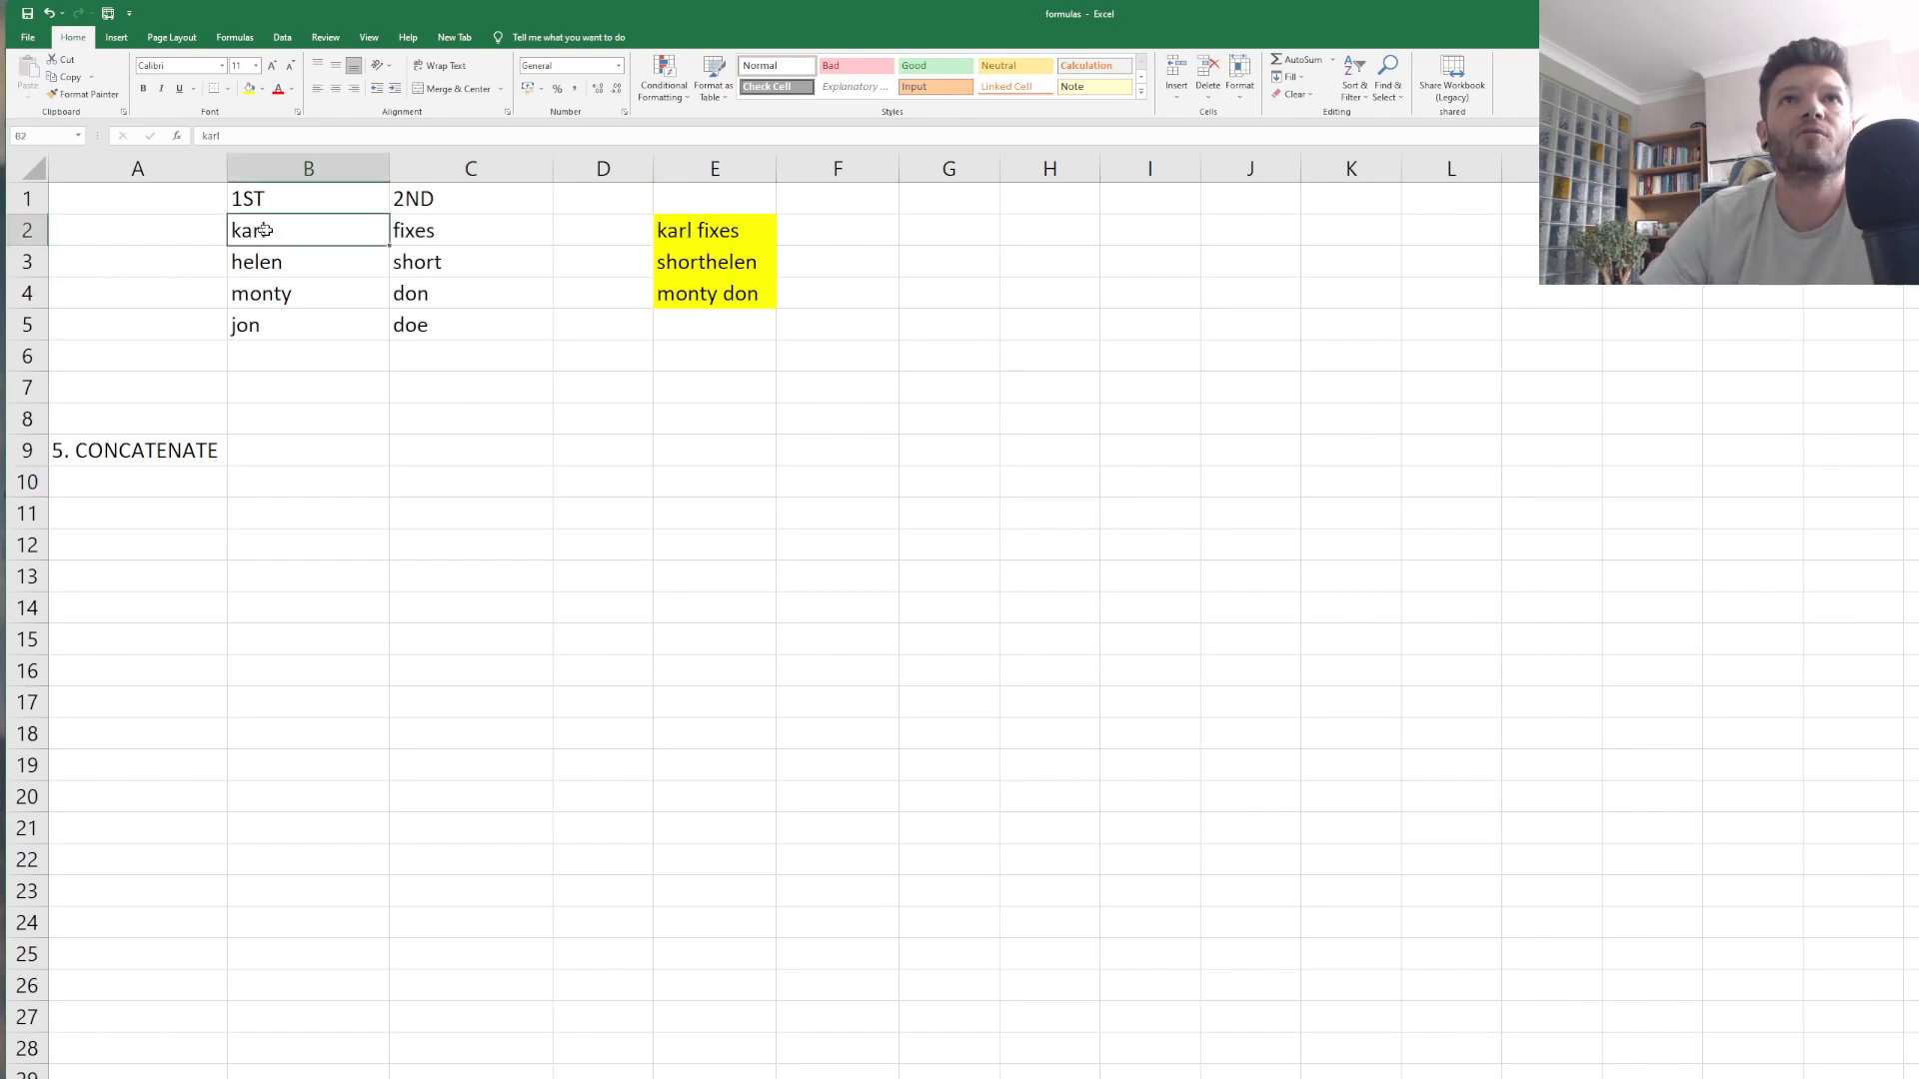
{"action": "left_click", "coordinate": [506, 231]}
{"action": "left_click", "coordinate": [316, 248]}
{"action": "left_click", "coordinate": [449, 236]}
{"action": "left_click", "coordinate": [313, 231]}
{"action": "left_click", "coordinate": [492, 228]}
{"action": "left_click", "coordinate": [324, 231]}
{"action": "left_click", "coordinate": [466, 229]}
{"action": "left_click", "coordinate": [320, 231]}
{"action": "left_click", "coordinate": [470, 229]}
{"action": "left_click", "coordinate": [320, 230]}
{"action": "left_click", "coordinate": [450, 231]}
{"action": "left_click", "coordinate": [320, 231]}
{"action": "left_click", "coordinate": [450, 230]}
{"action": "left_click", "coordinate": [319, 231]}
{"action": "left_click", "coordinate": [450, 232]}
{"action": "left_click", "coordinate": [382, 234]}
{"action": "left_click", "coordinate": [446, 232]}
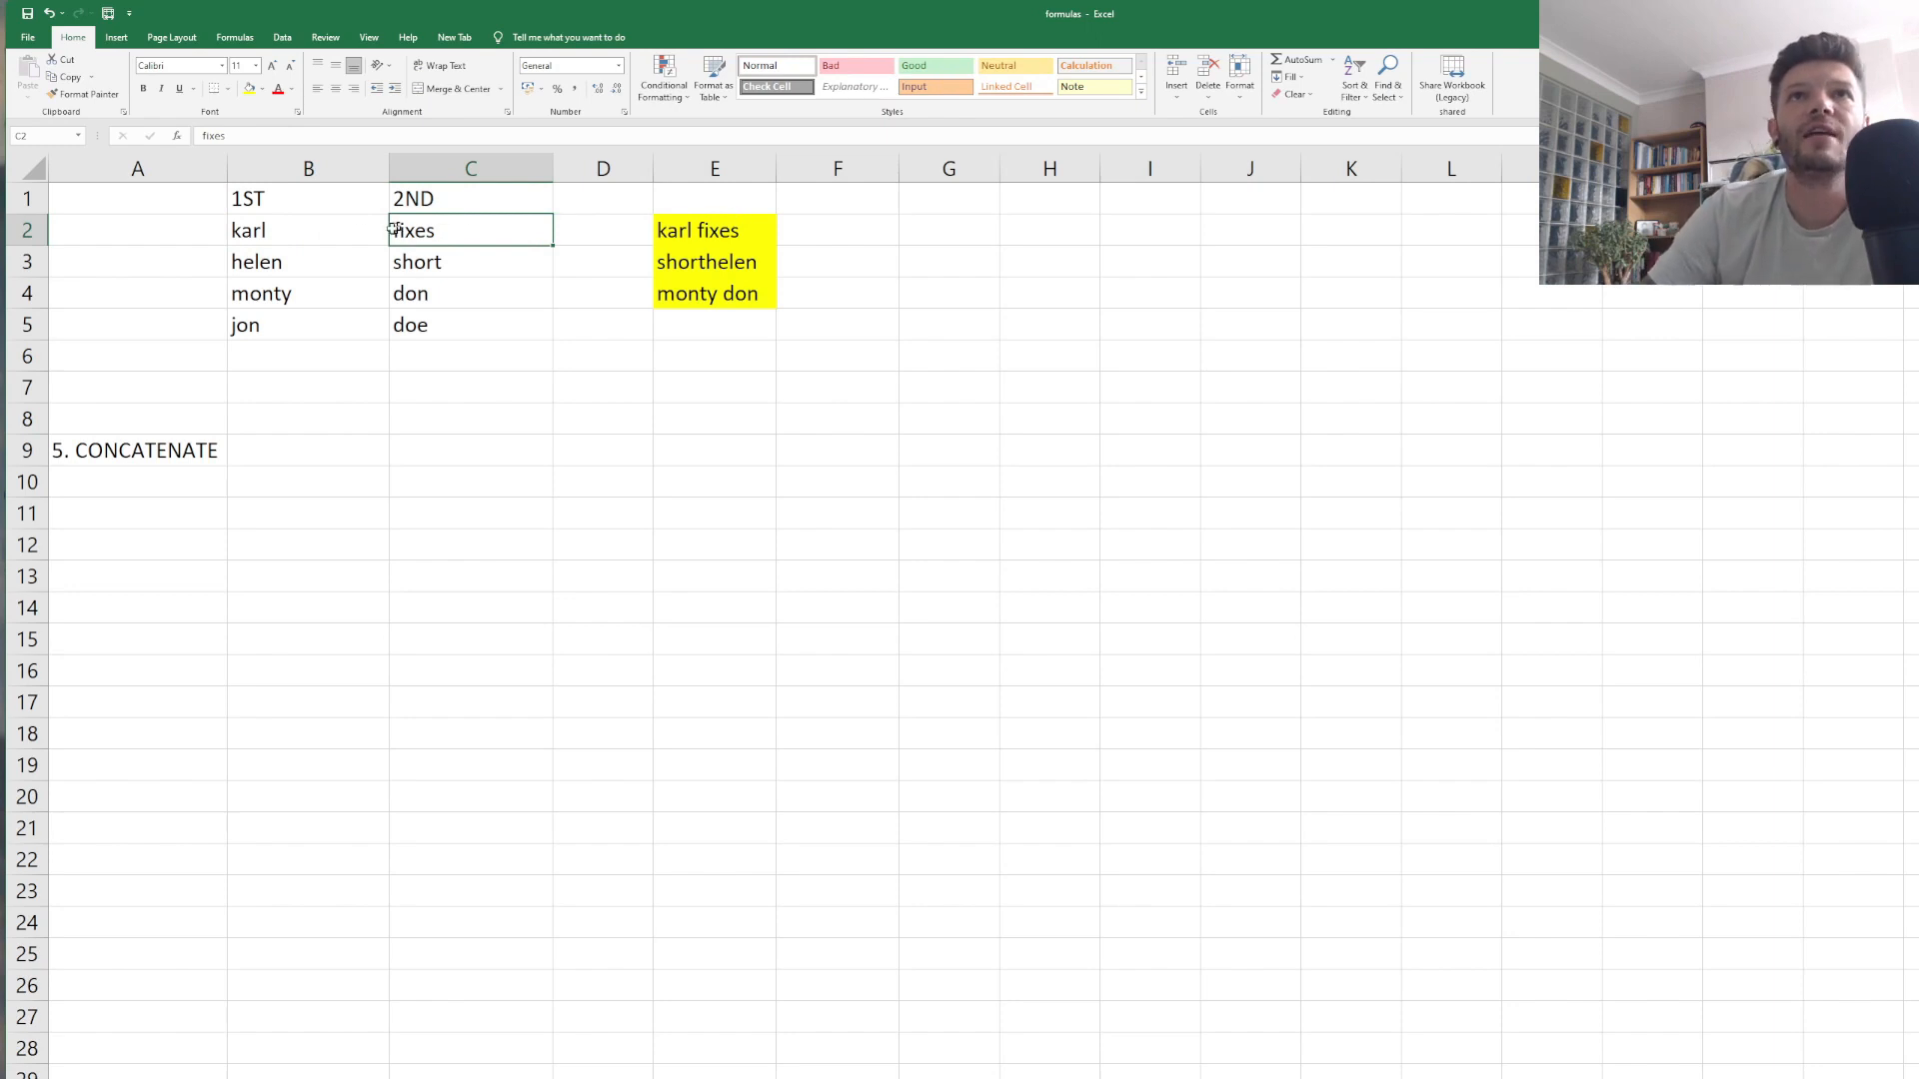
{"action": "left_click", "coordinate": [287, 230]}
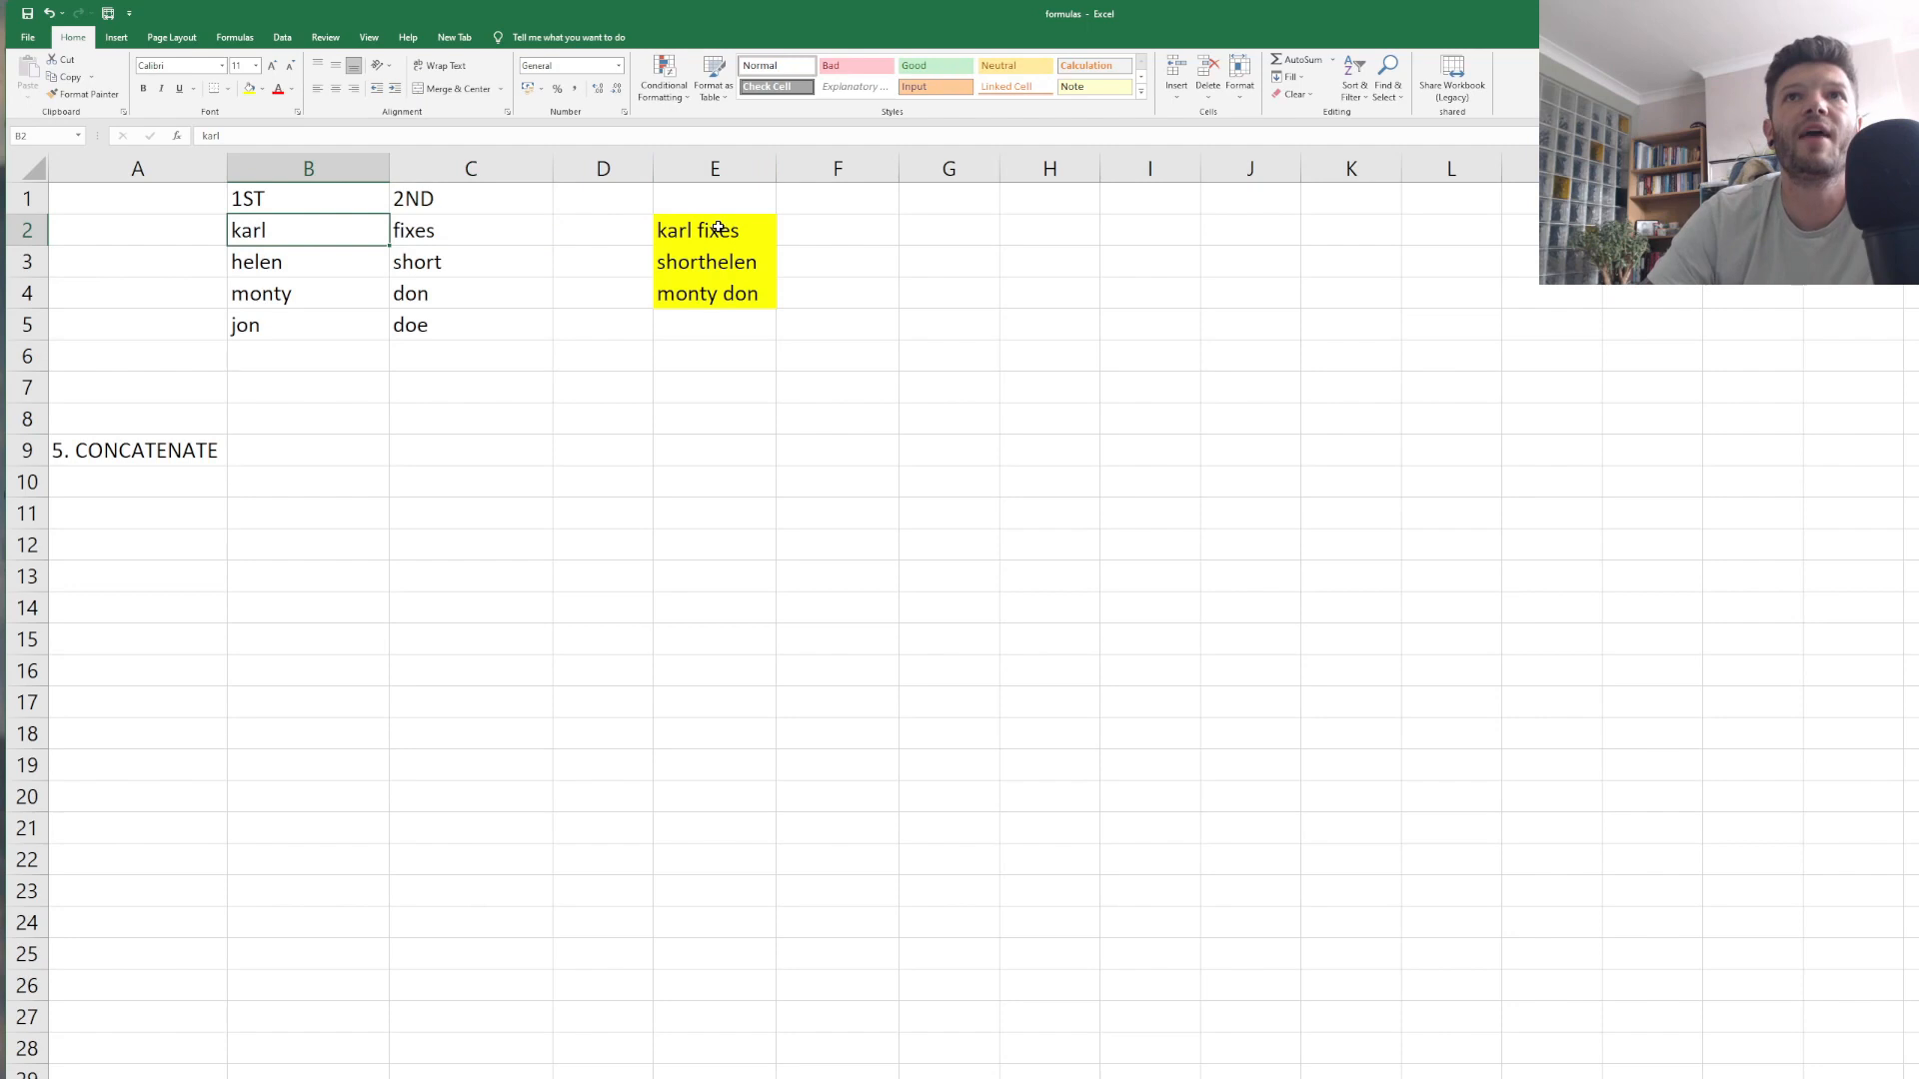
Enter a CONCATENATE formula in F2 that joins B2 and C2, and check the formula.
{"action": "left_click_drag", "start_coordinate": [849, 240], "coordinate": [856, 278]}
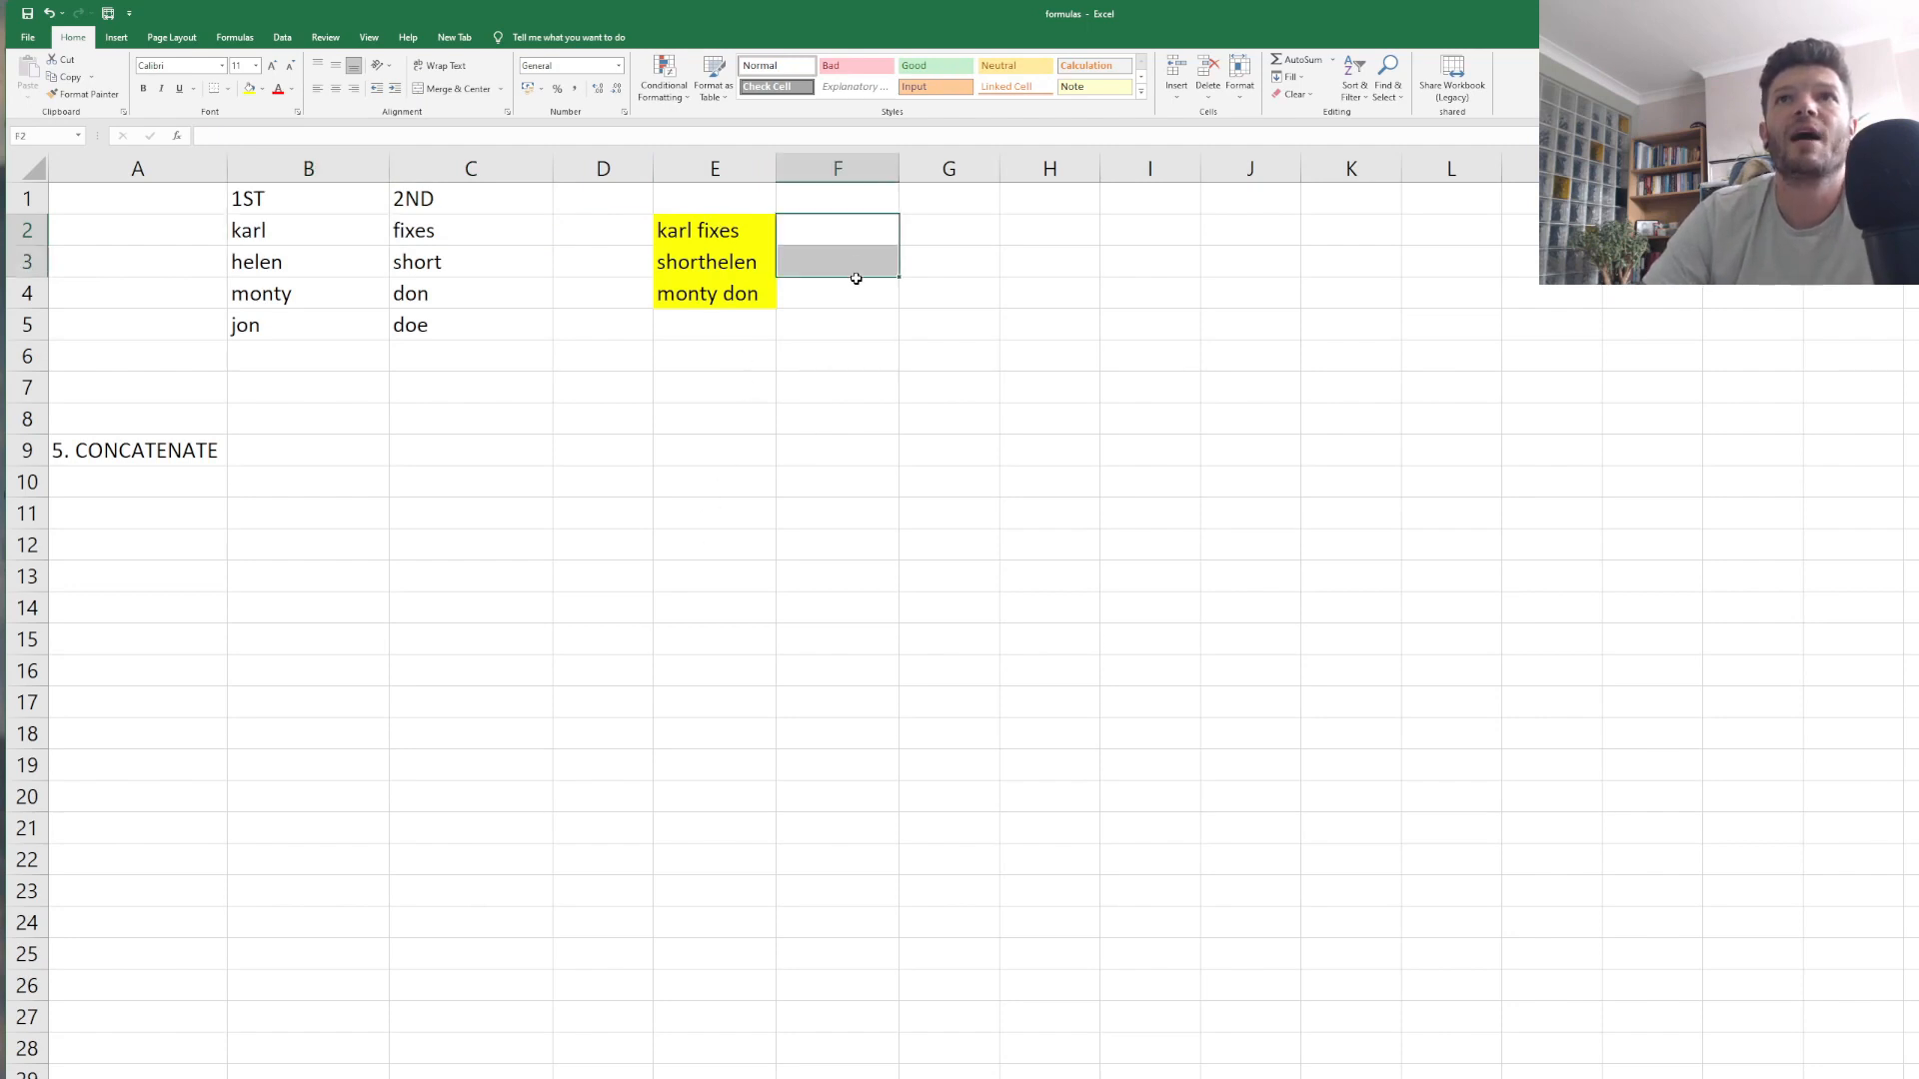
{"action": "left_click", "coordinate": [839, 240]}
{"action": "key", "text": "Left"}
{"action": "key", "text": "Right"}
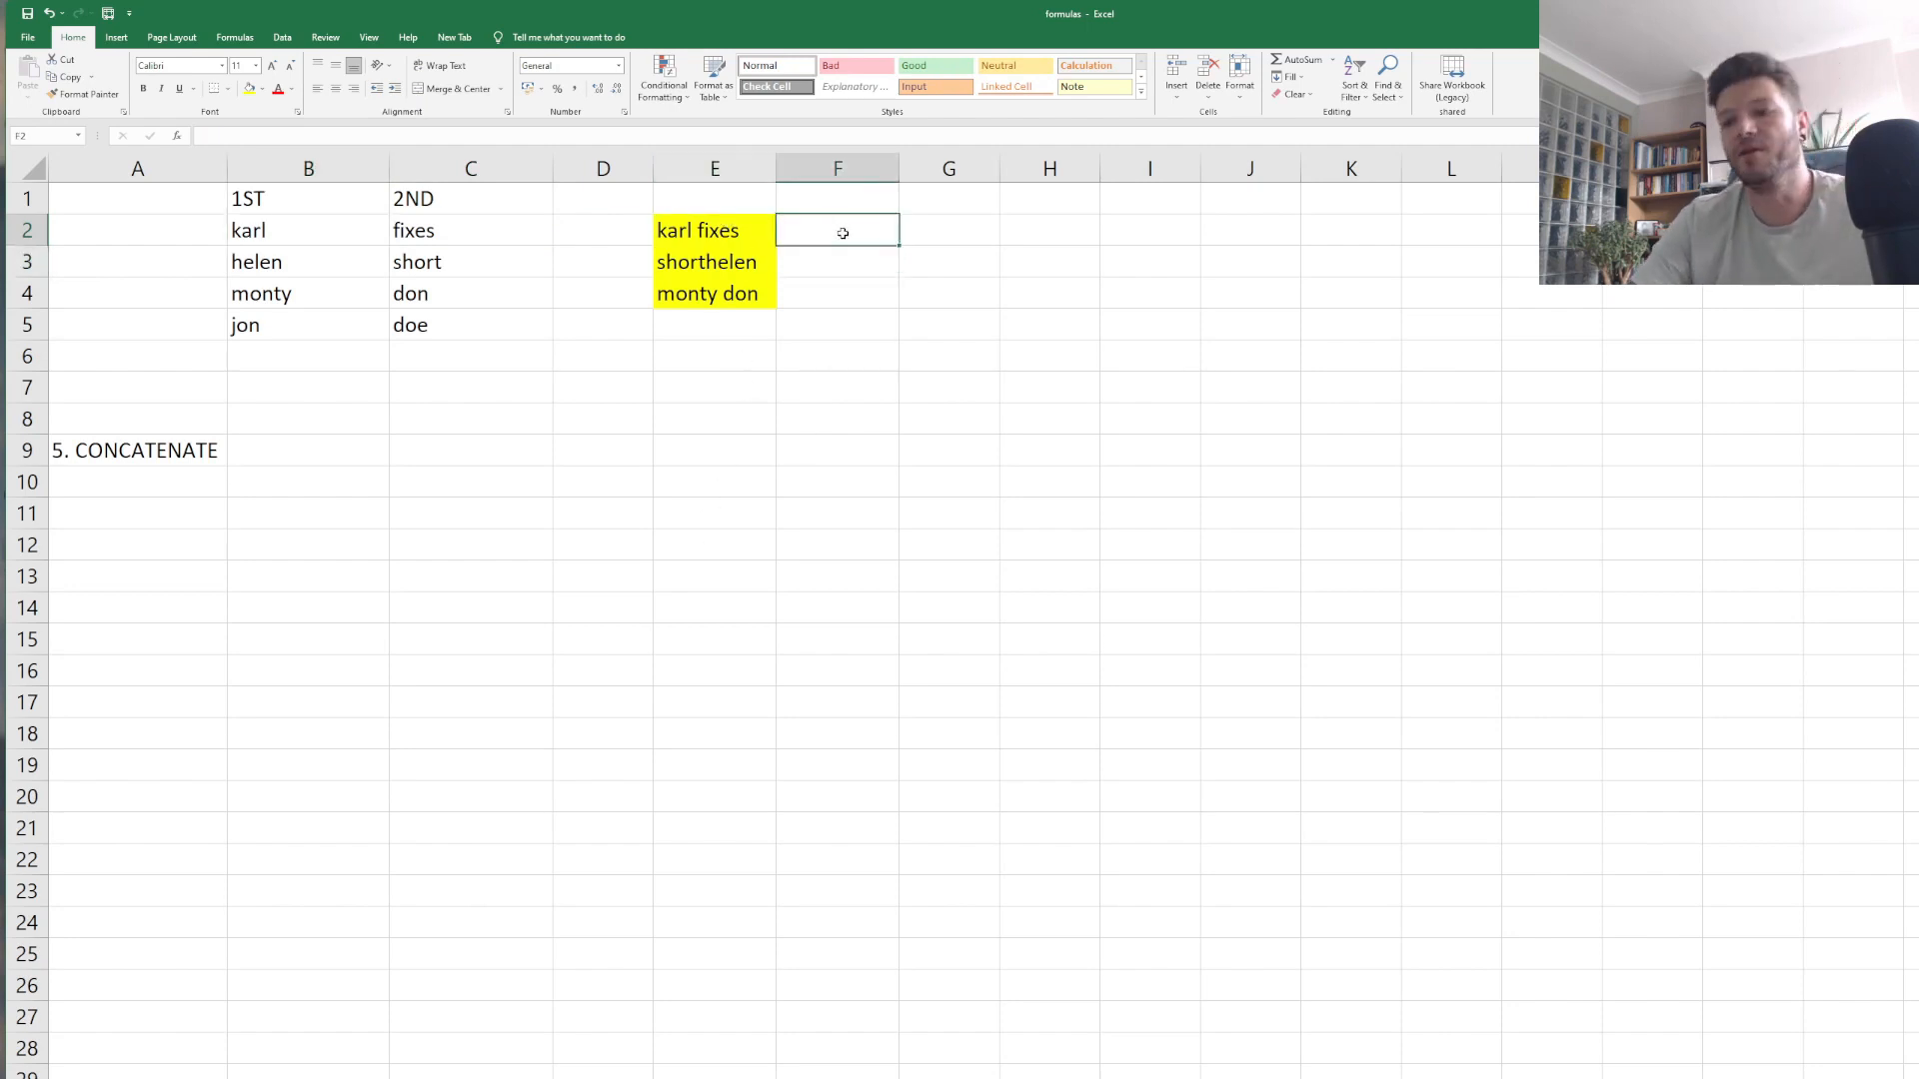
{"action": "type", "text": "=CONC"}
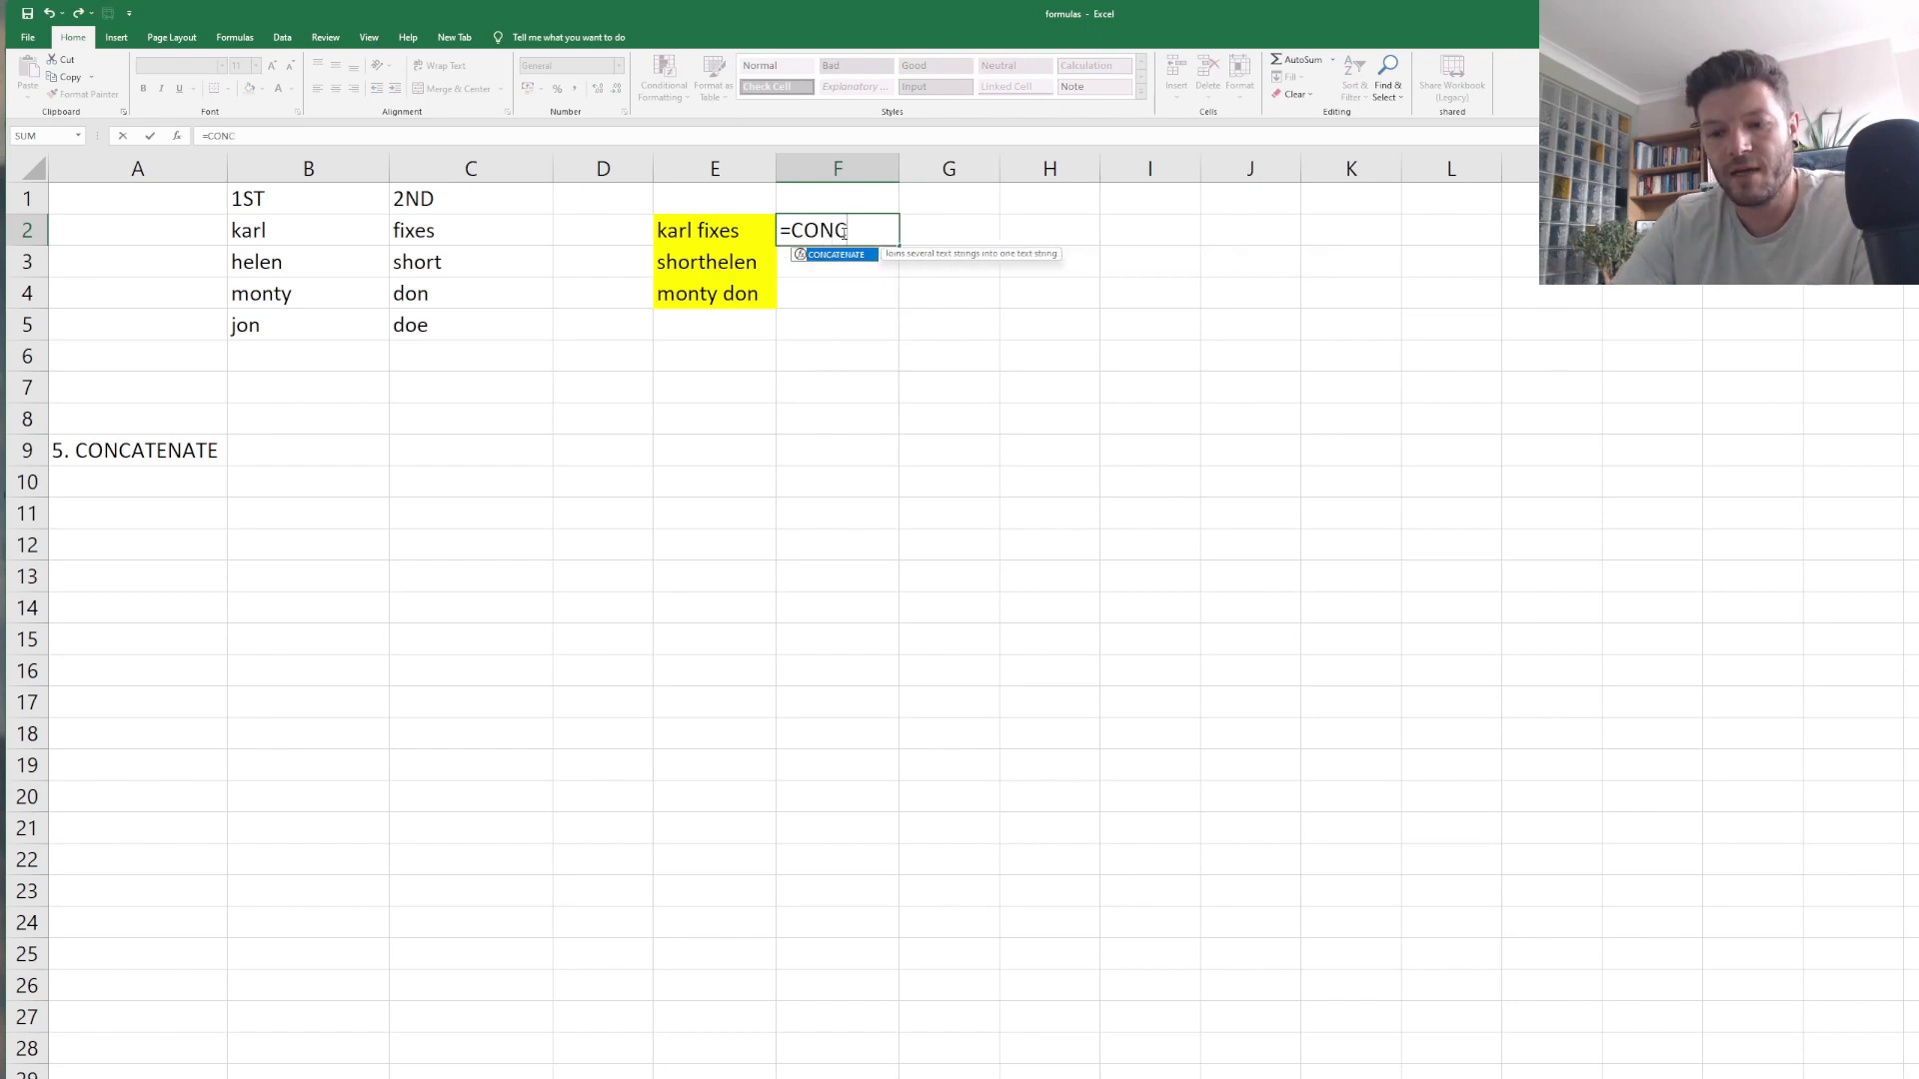
{"action": "type", "text": "ATENATE"}
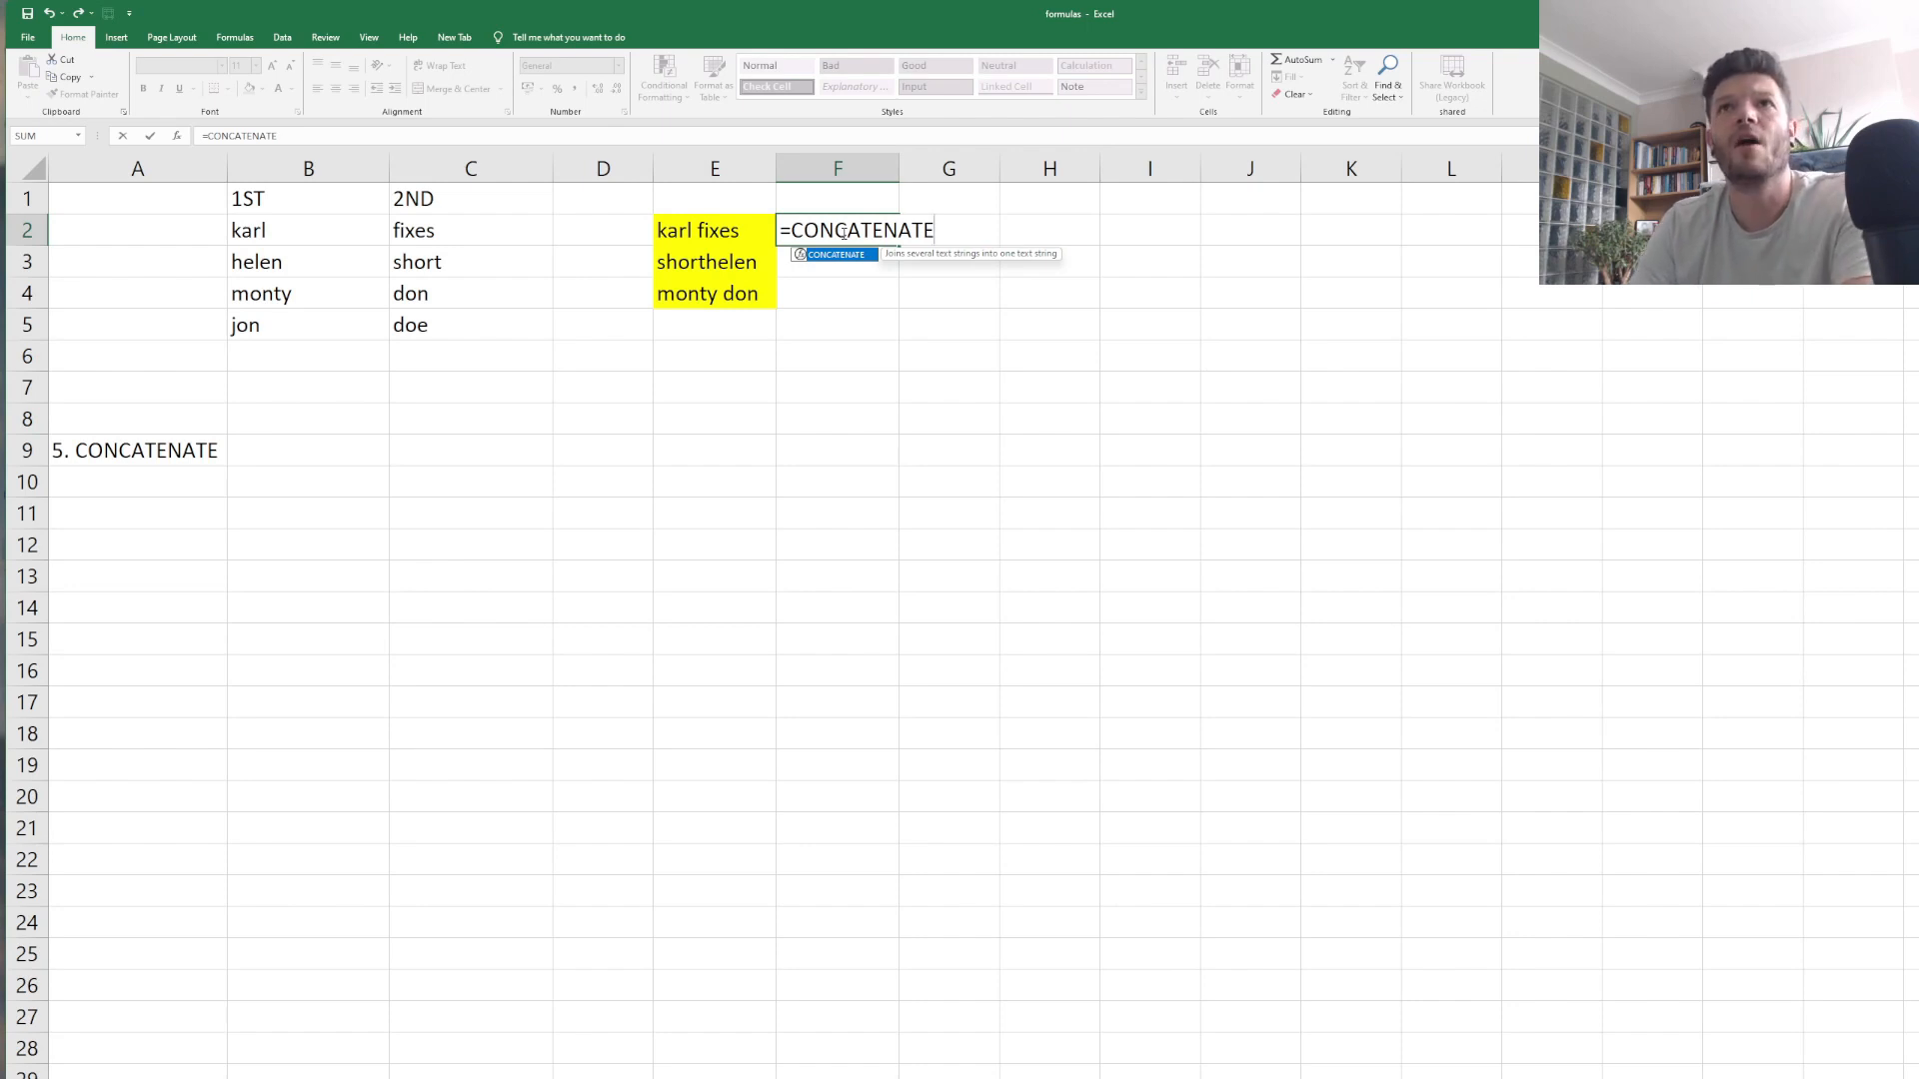
{"action": "type", "text": "("}
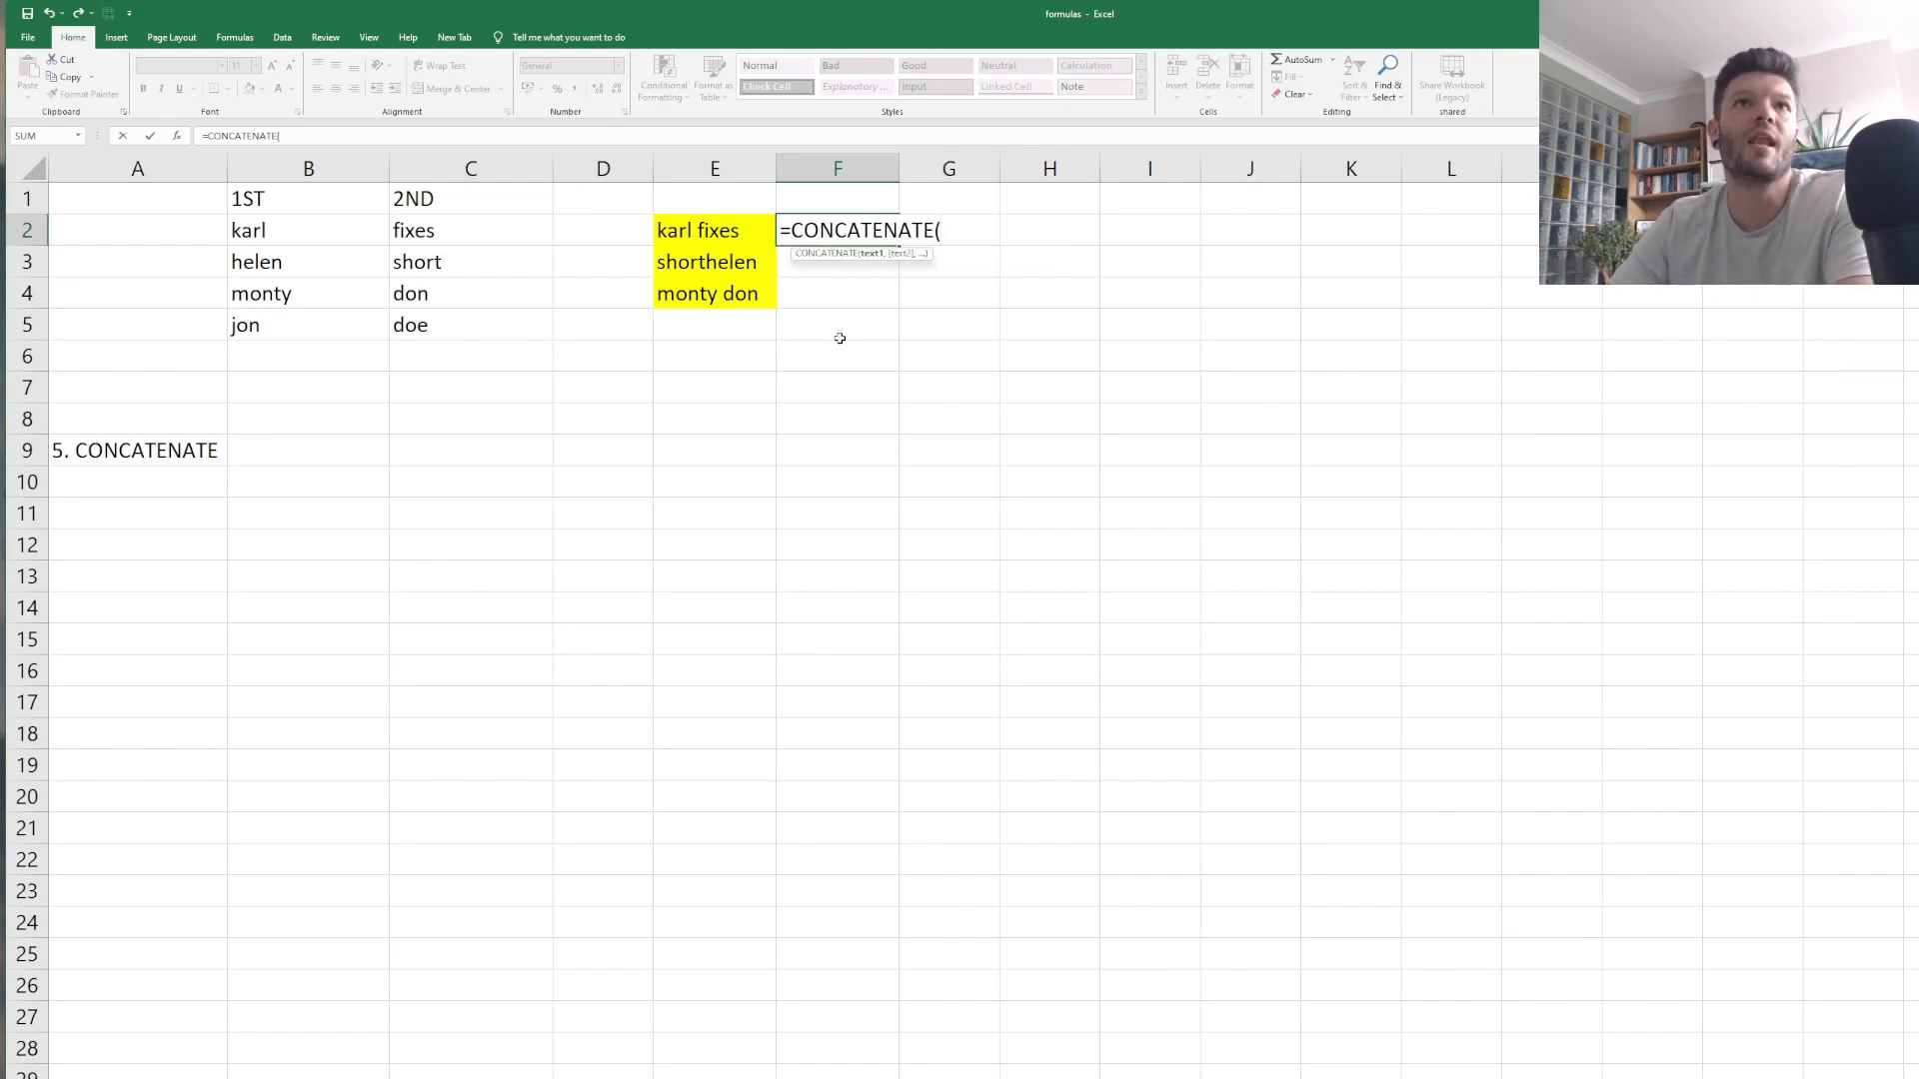
{"action": "left_click", "coordinate": [323, 234]}
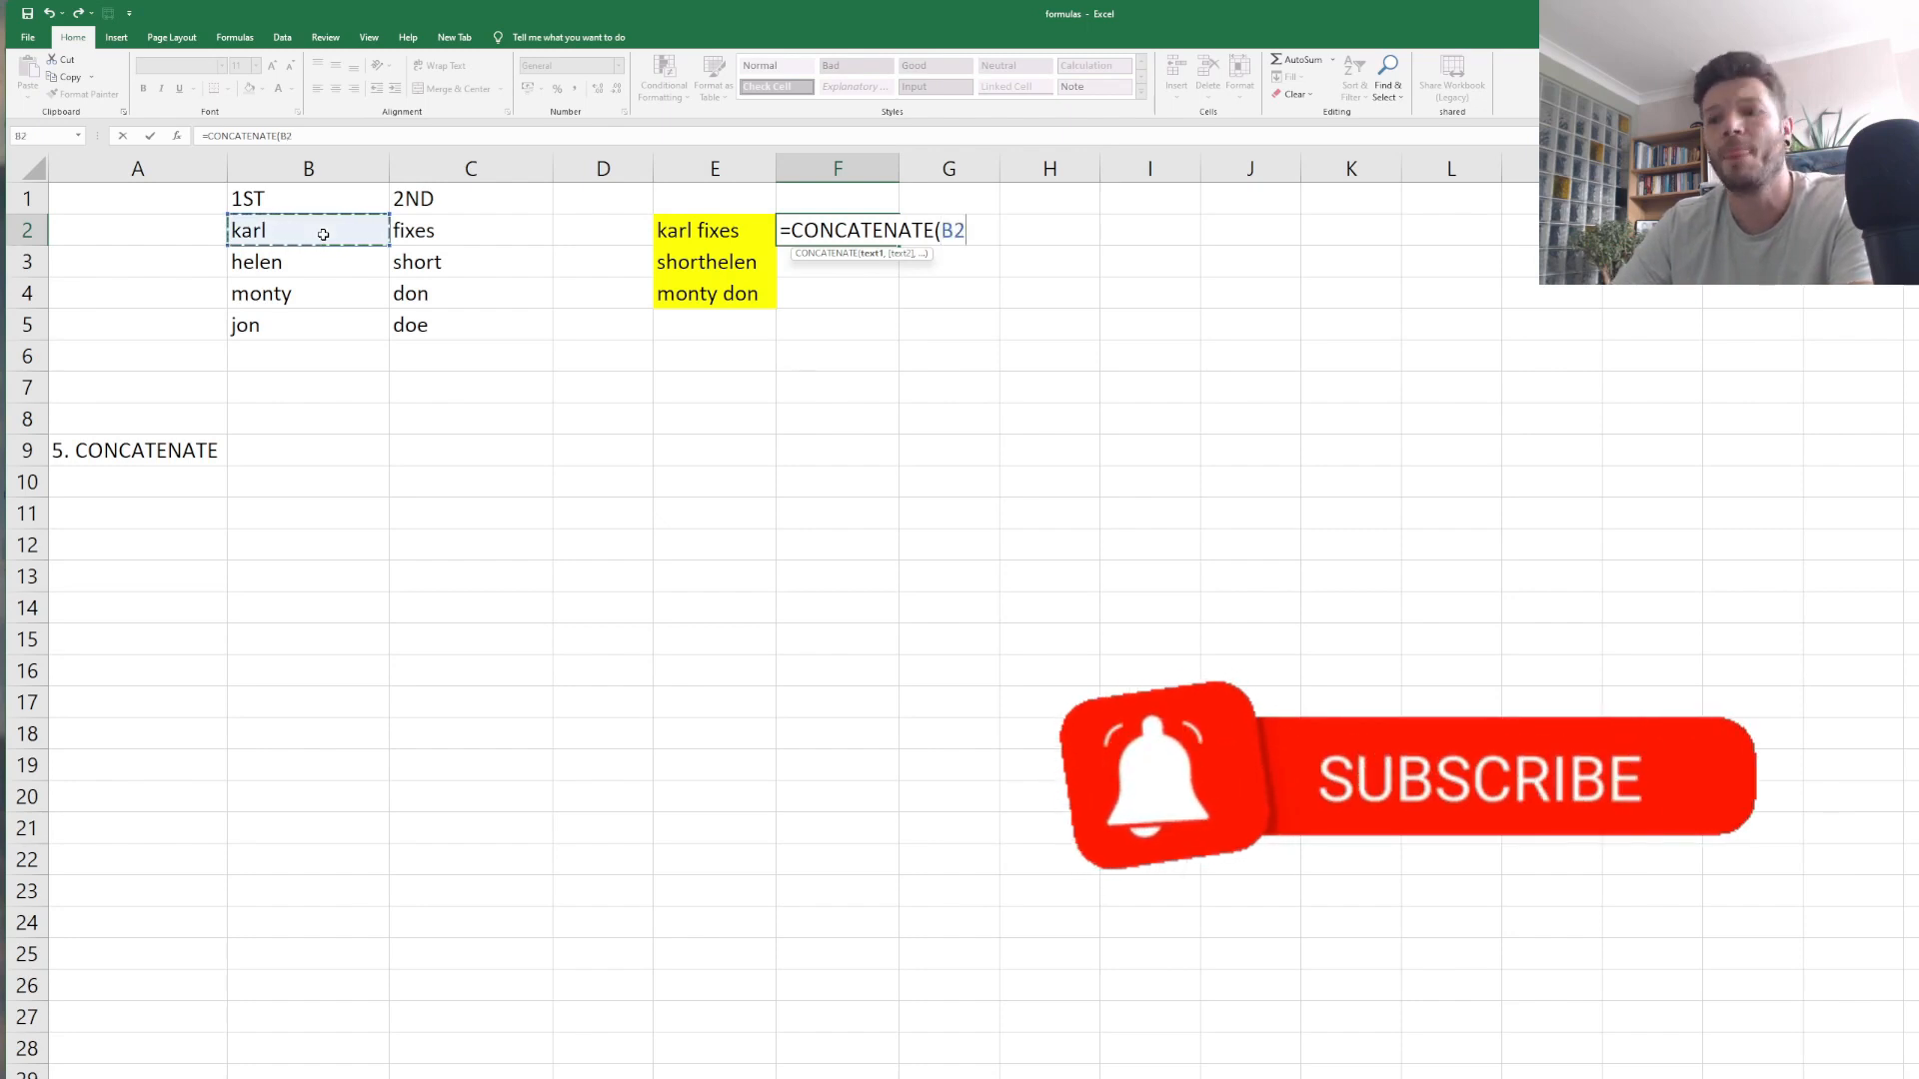
{"action": "type", "text": ","}
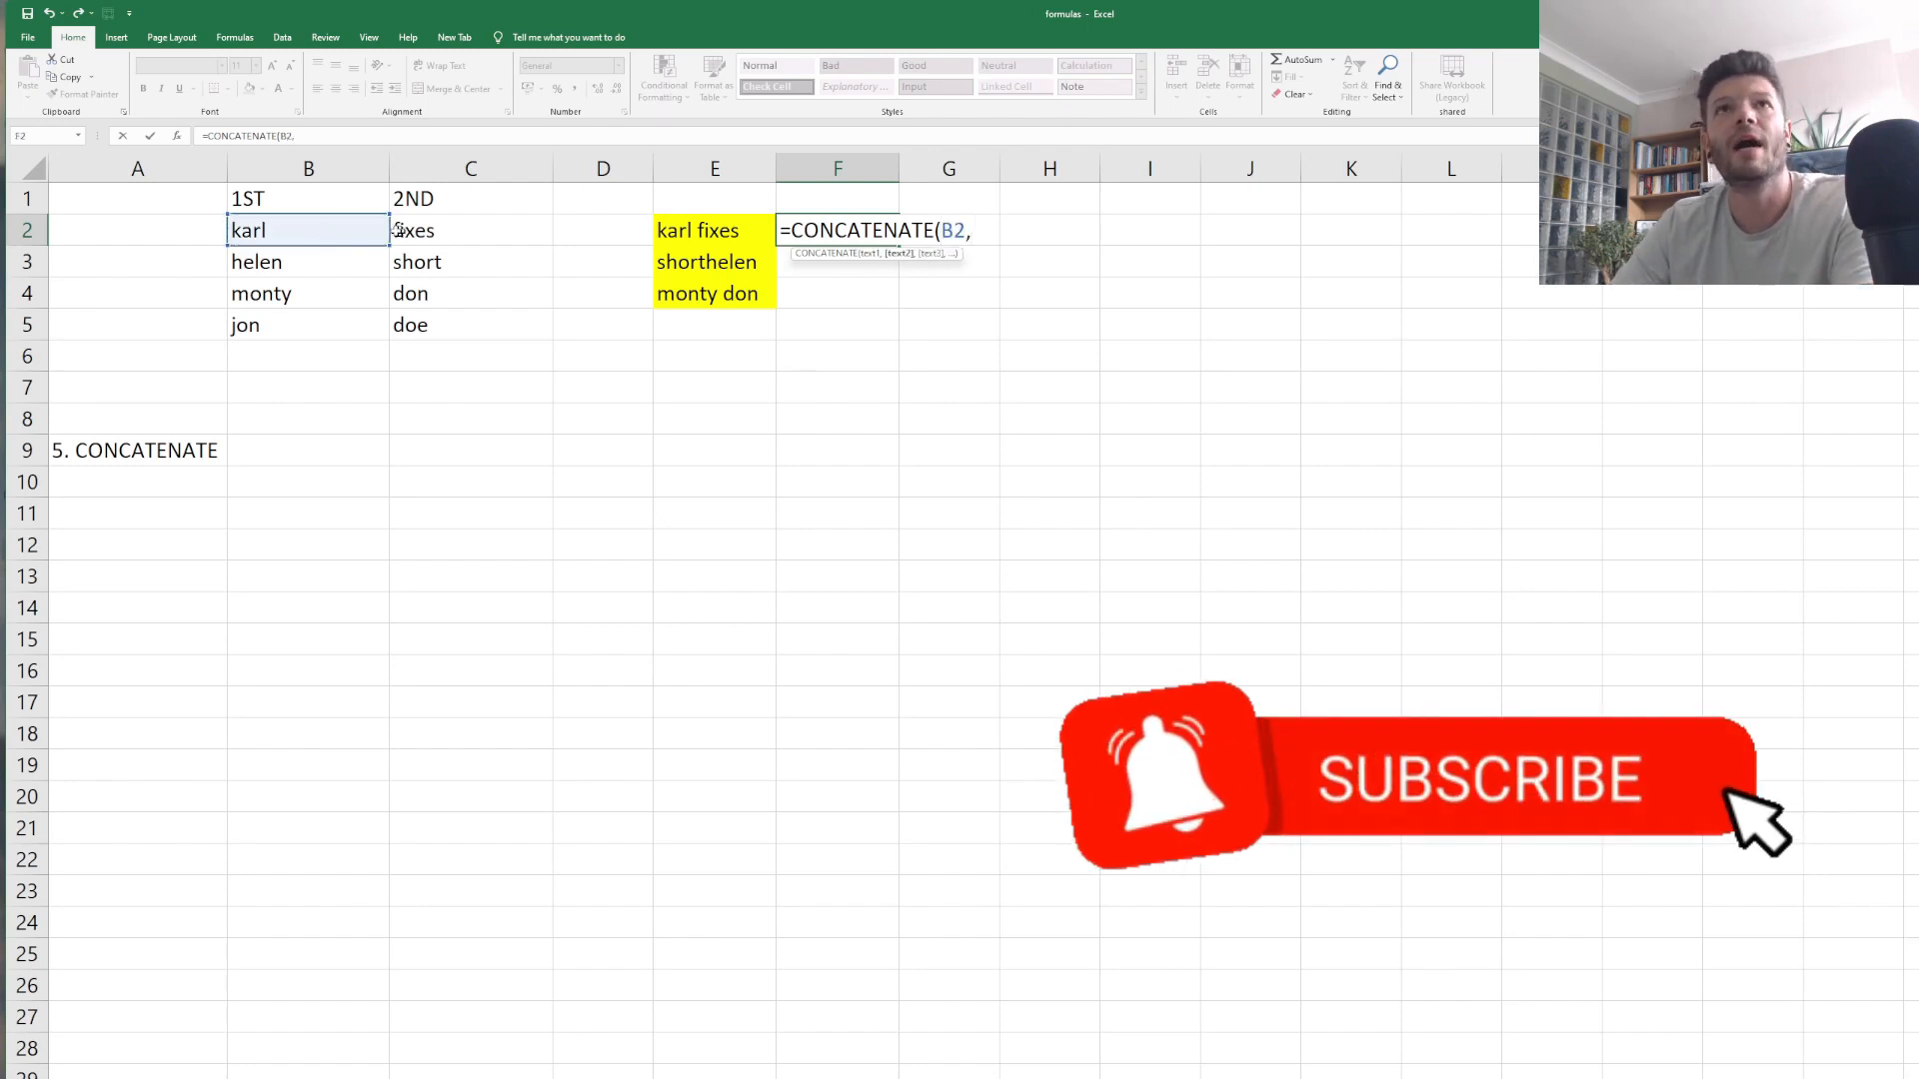
{"action": "left_click", "coordinate": [516, 227]}
{"action": "key", "text": "Return"}
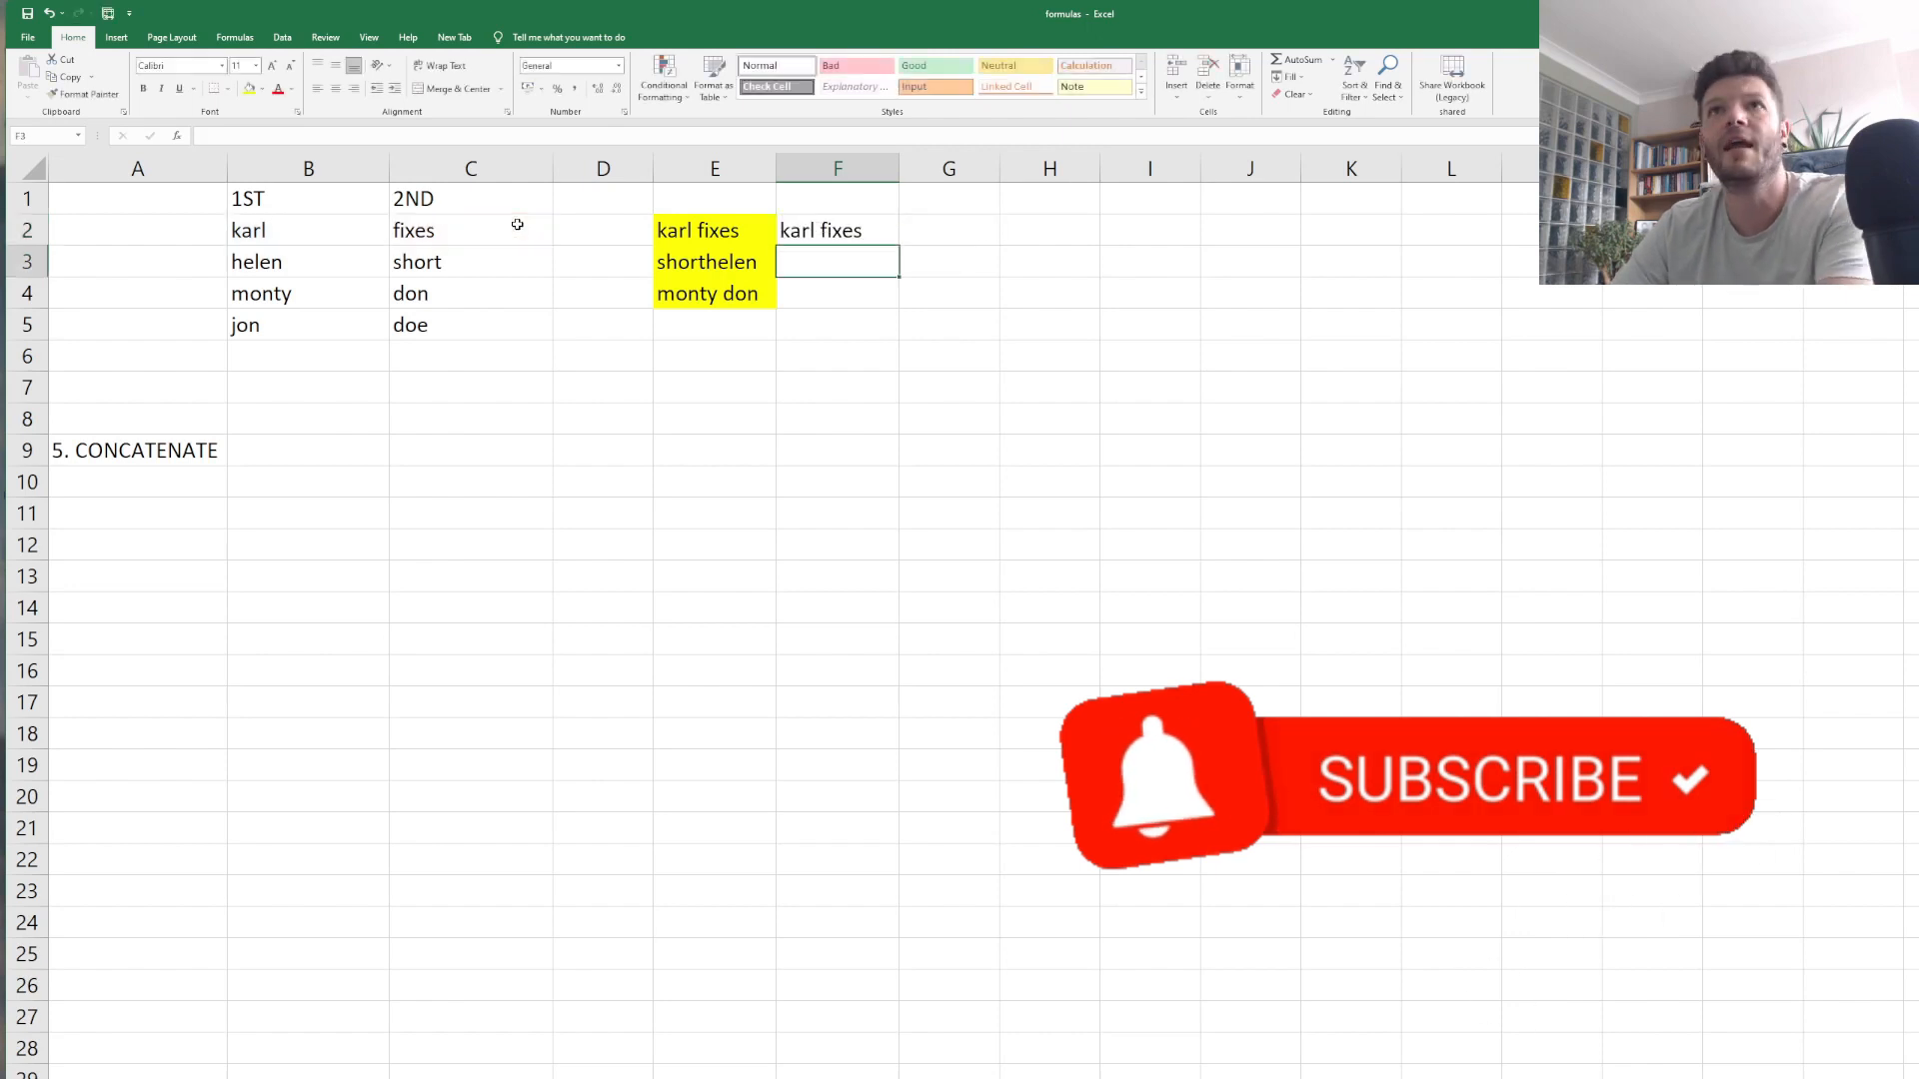
{"action": "left_click", "coordinate": [833, 230]}
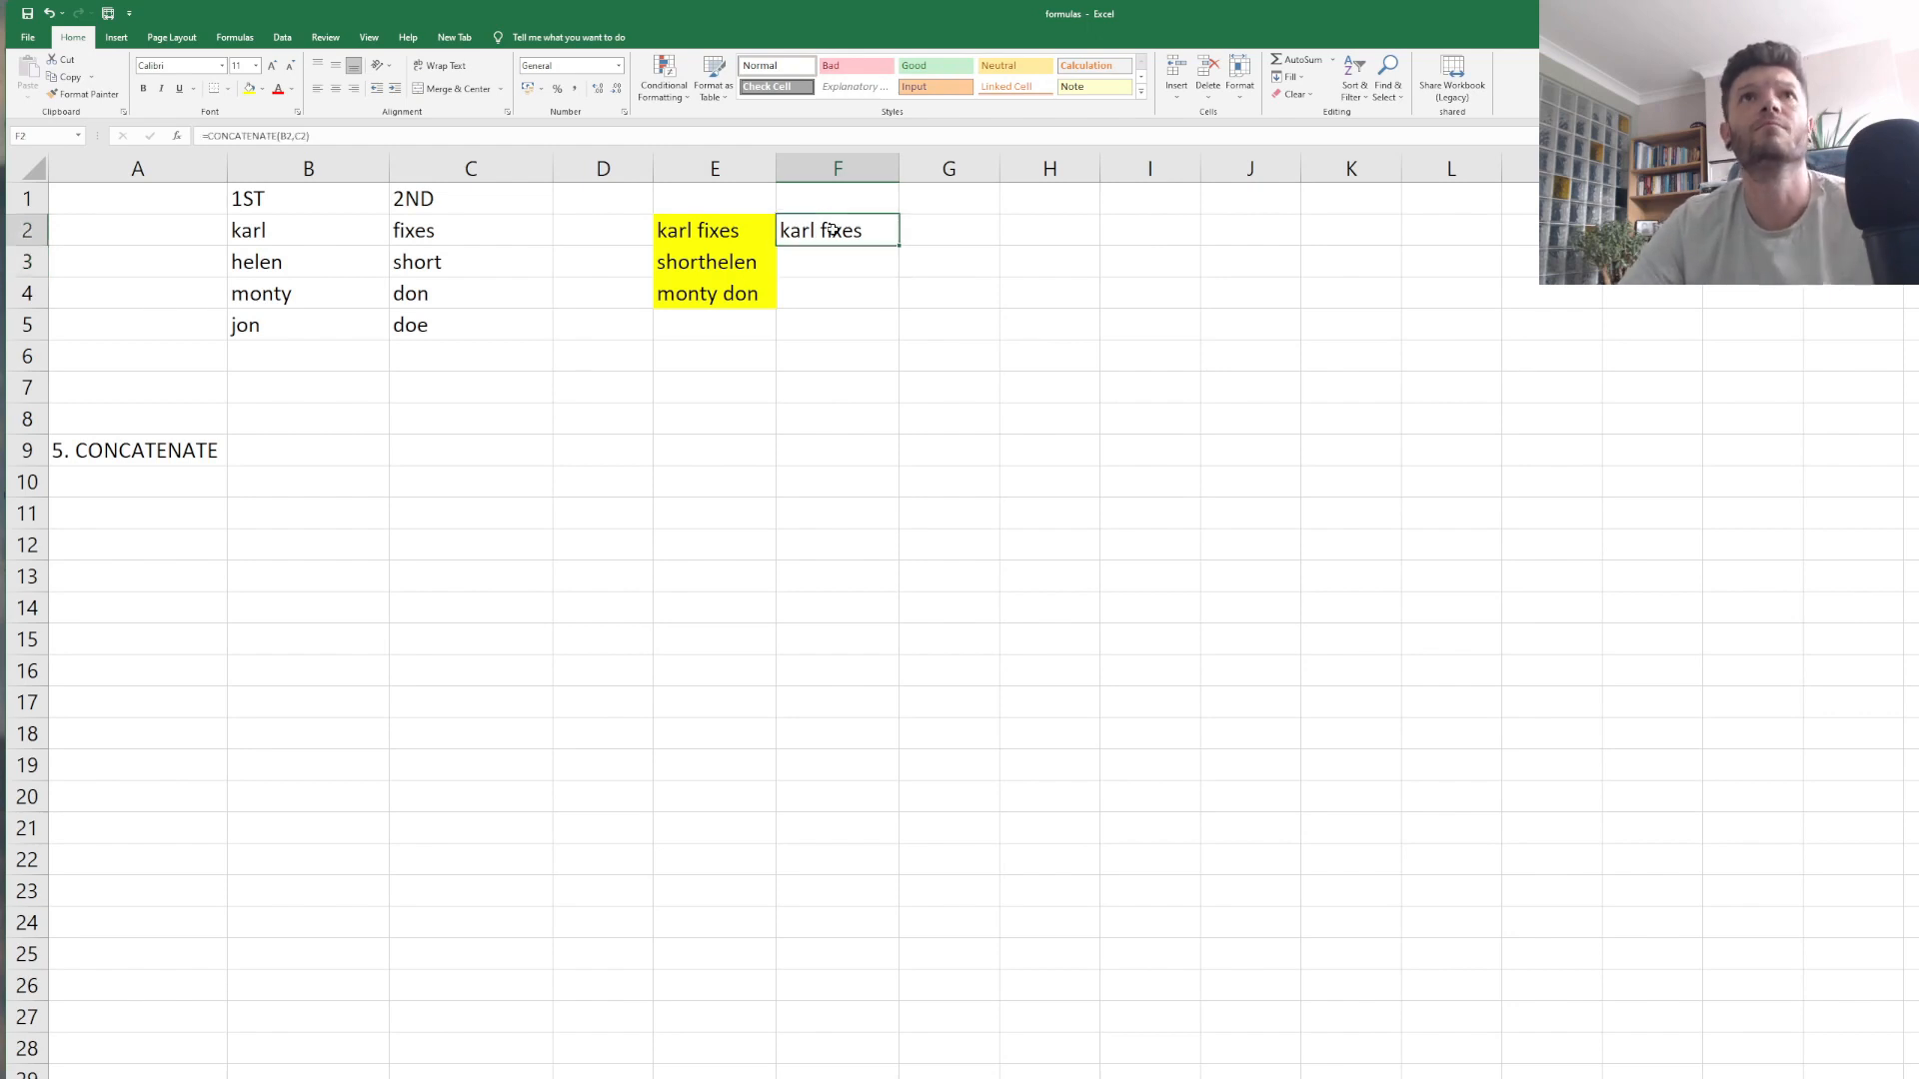
Enter a CONCATENATE formula in F3 that joins C3 and B3 in reversed order, and check the formula.
{"action": "left_click", "coordinate": [832, 269]}
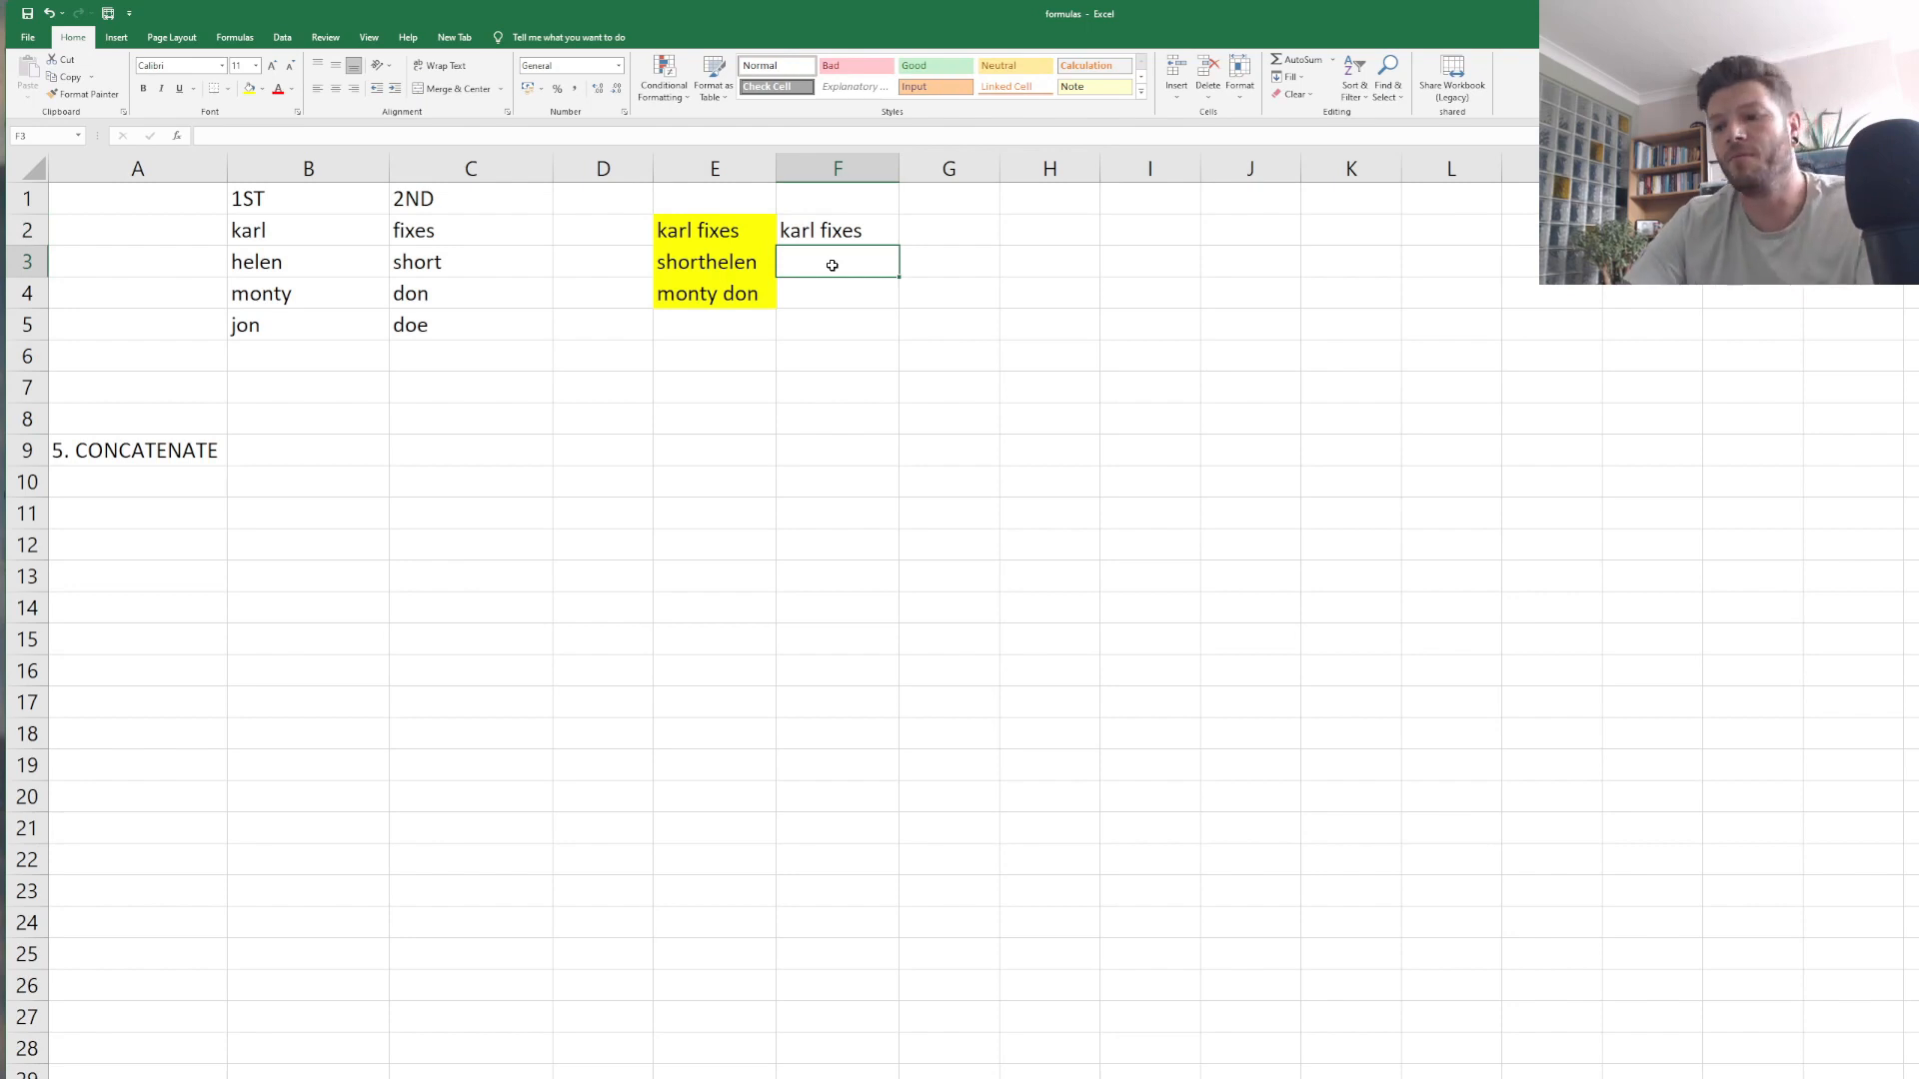
{"action": "type", "text": "=CONCATENATE"}
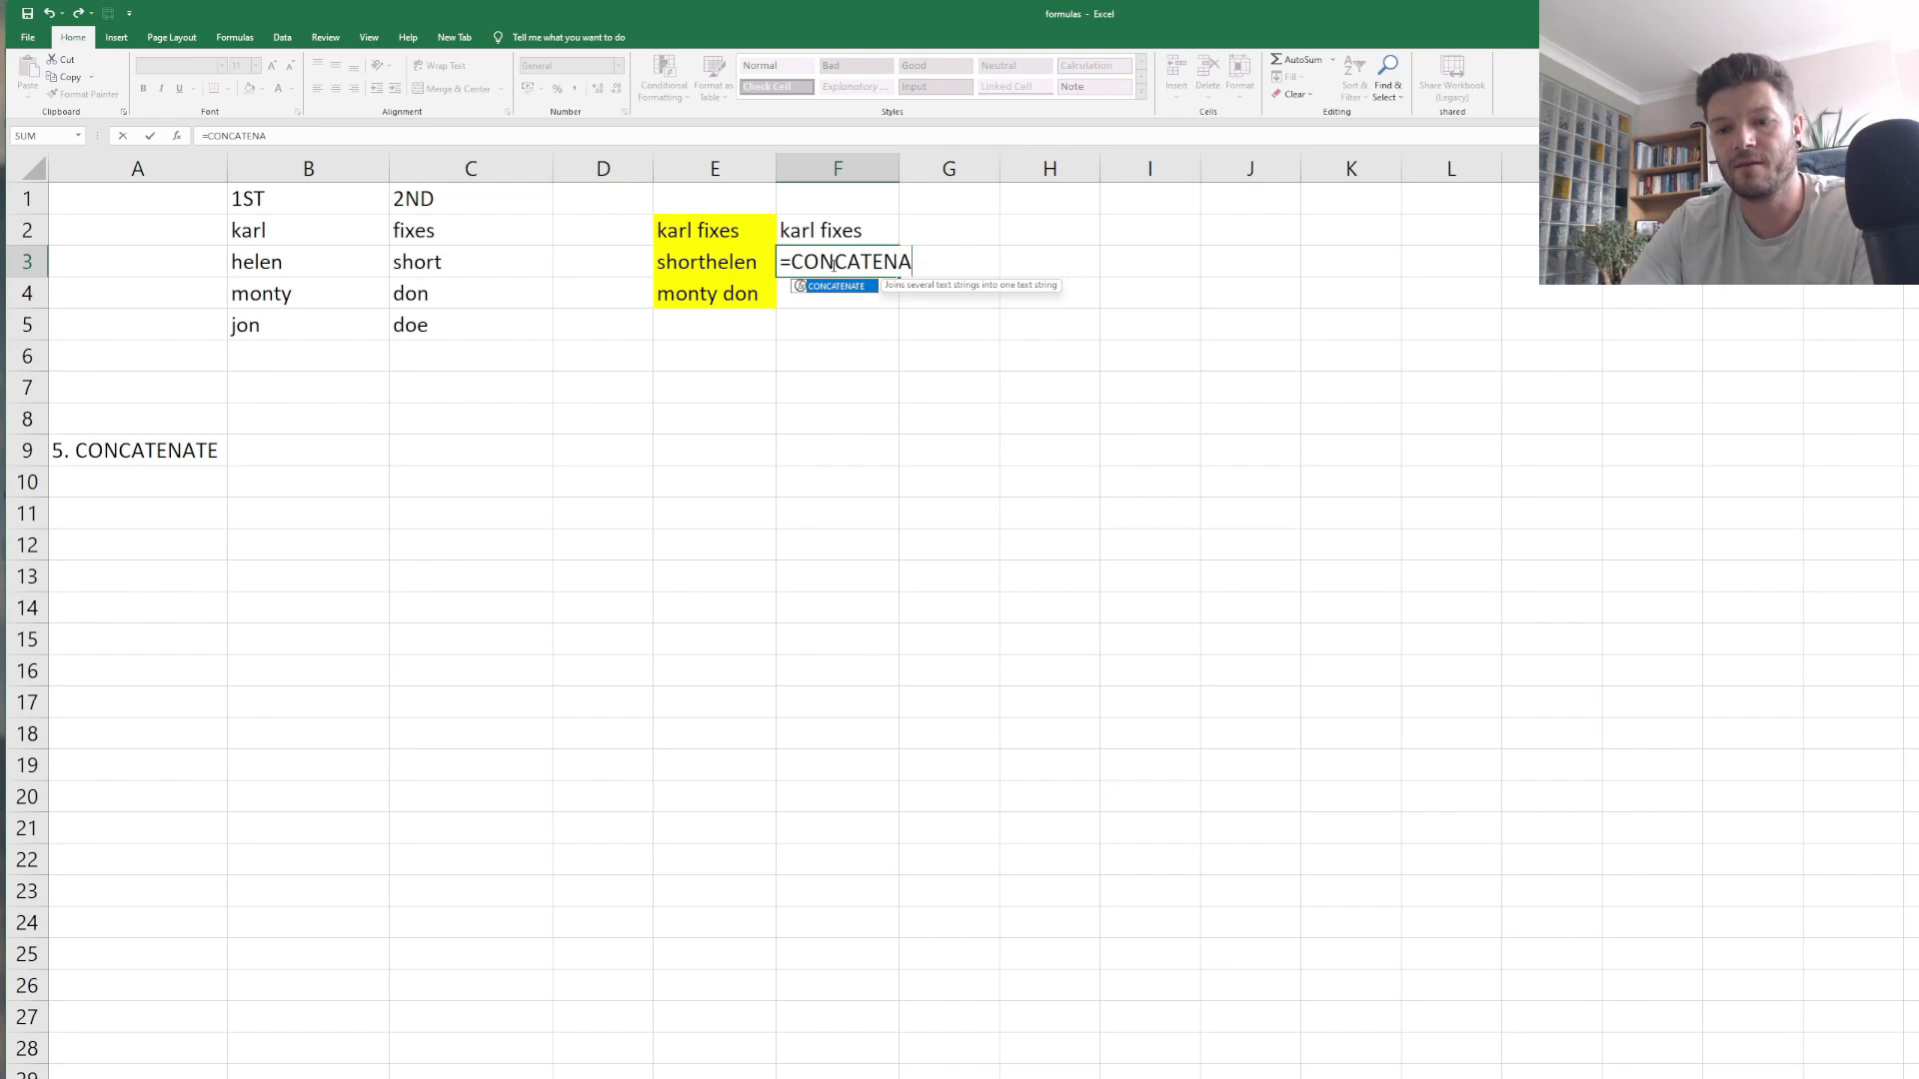
{"action": "type", "text": "("}
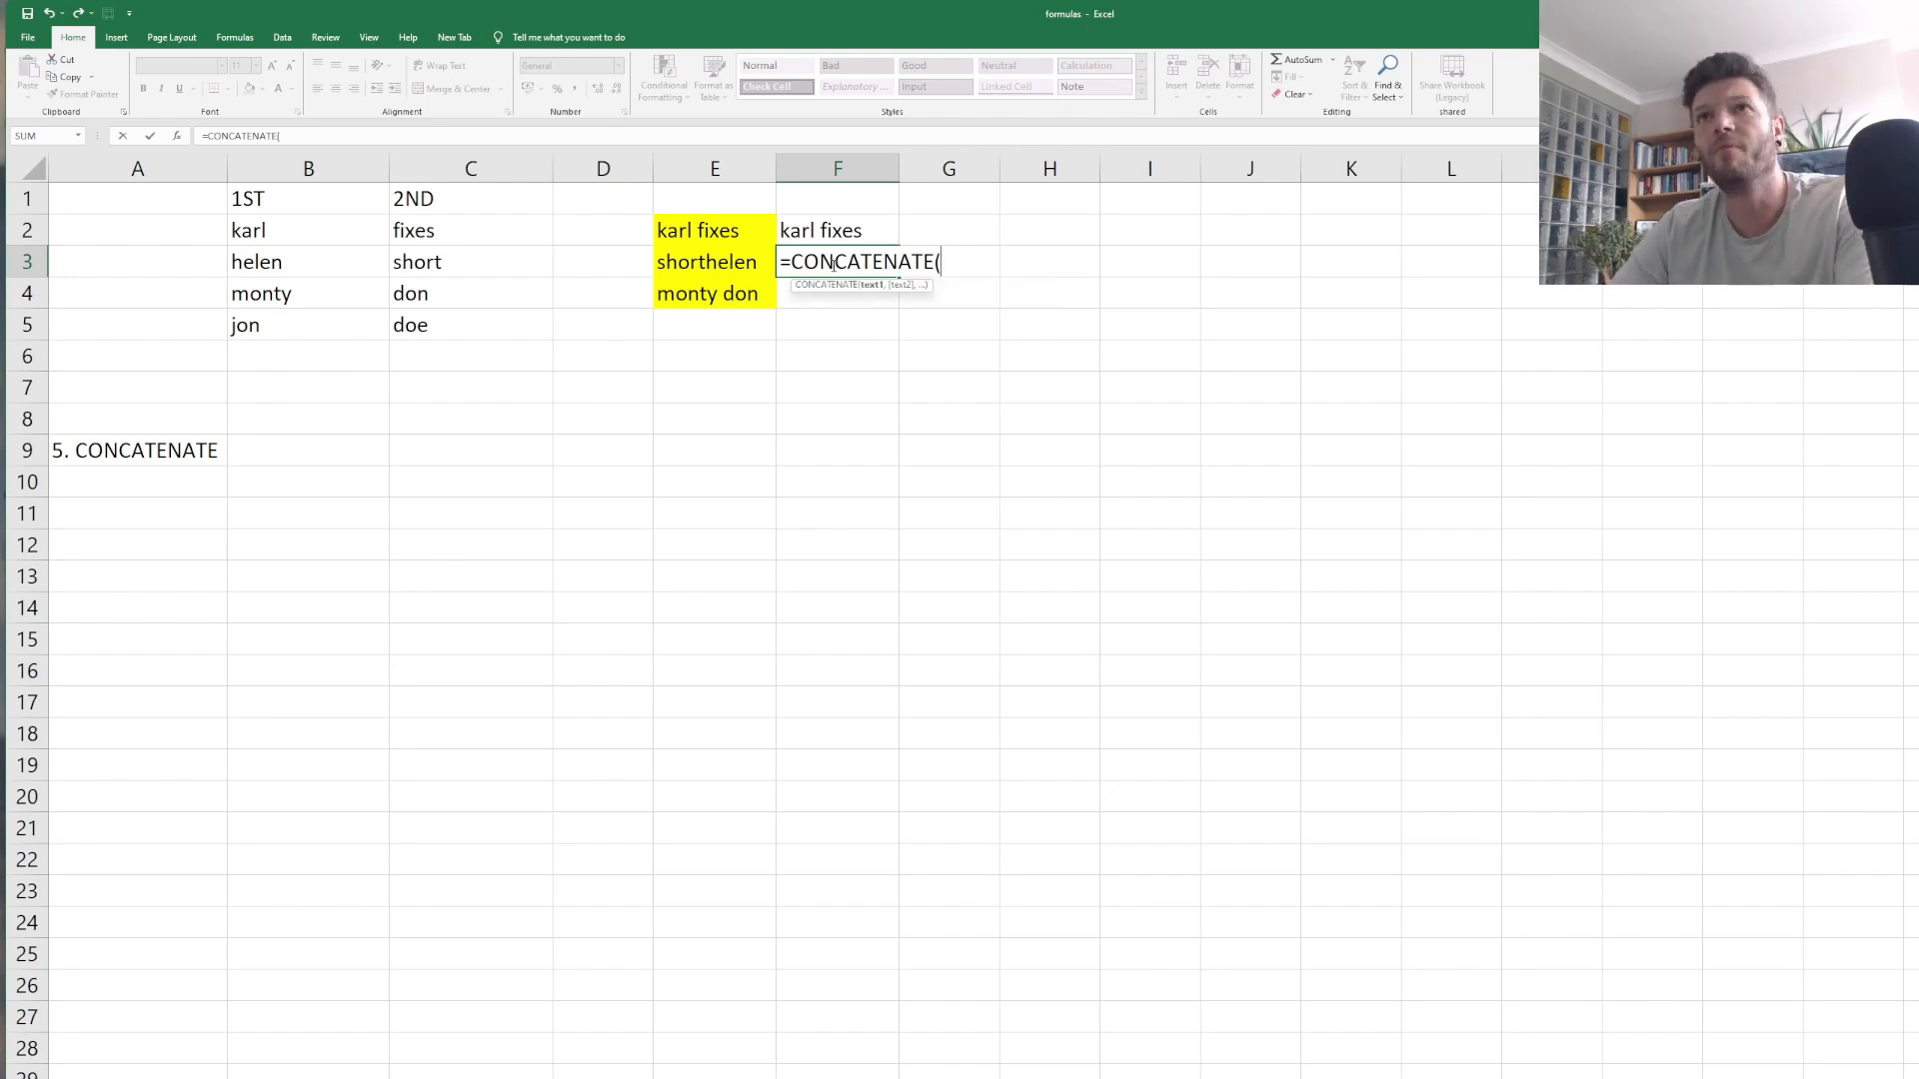
{"action": "left_click", "coordinate": [503, 270]}
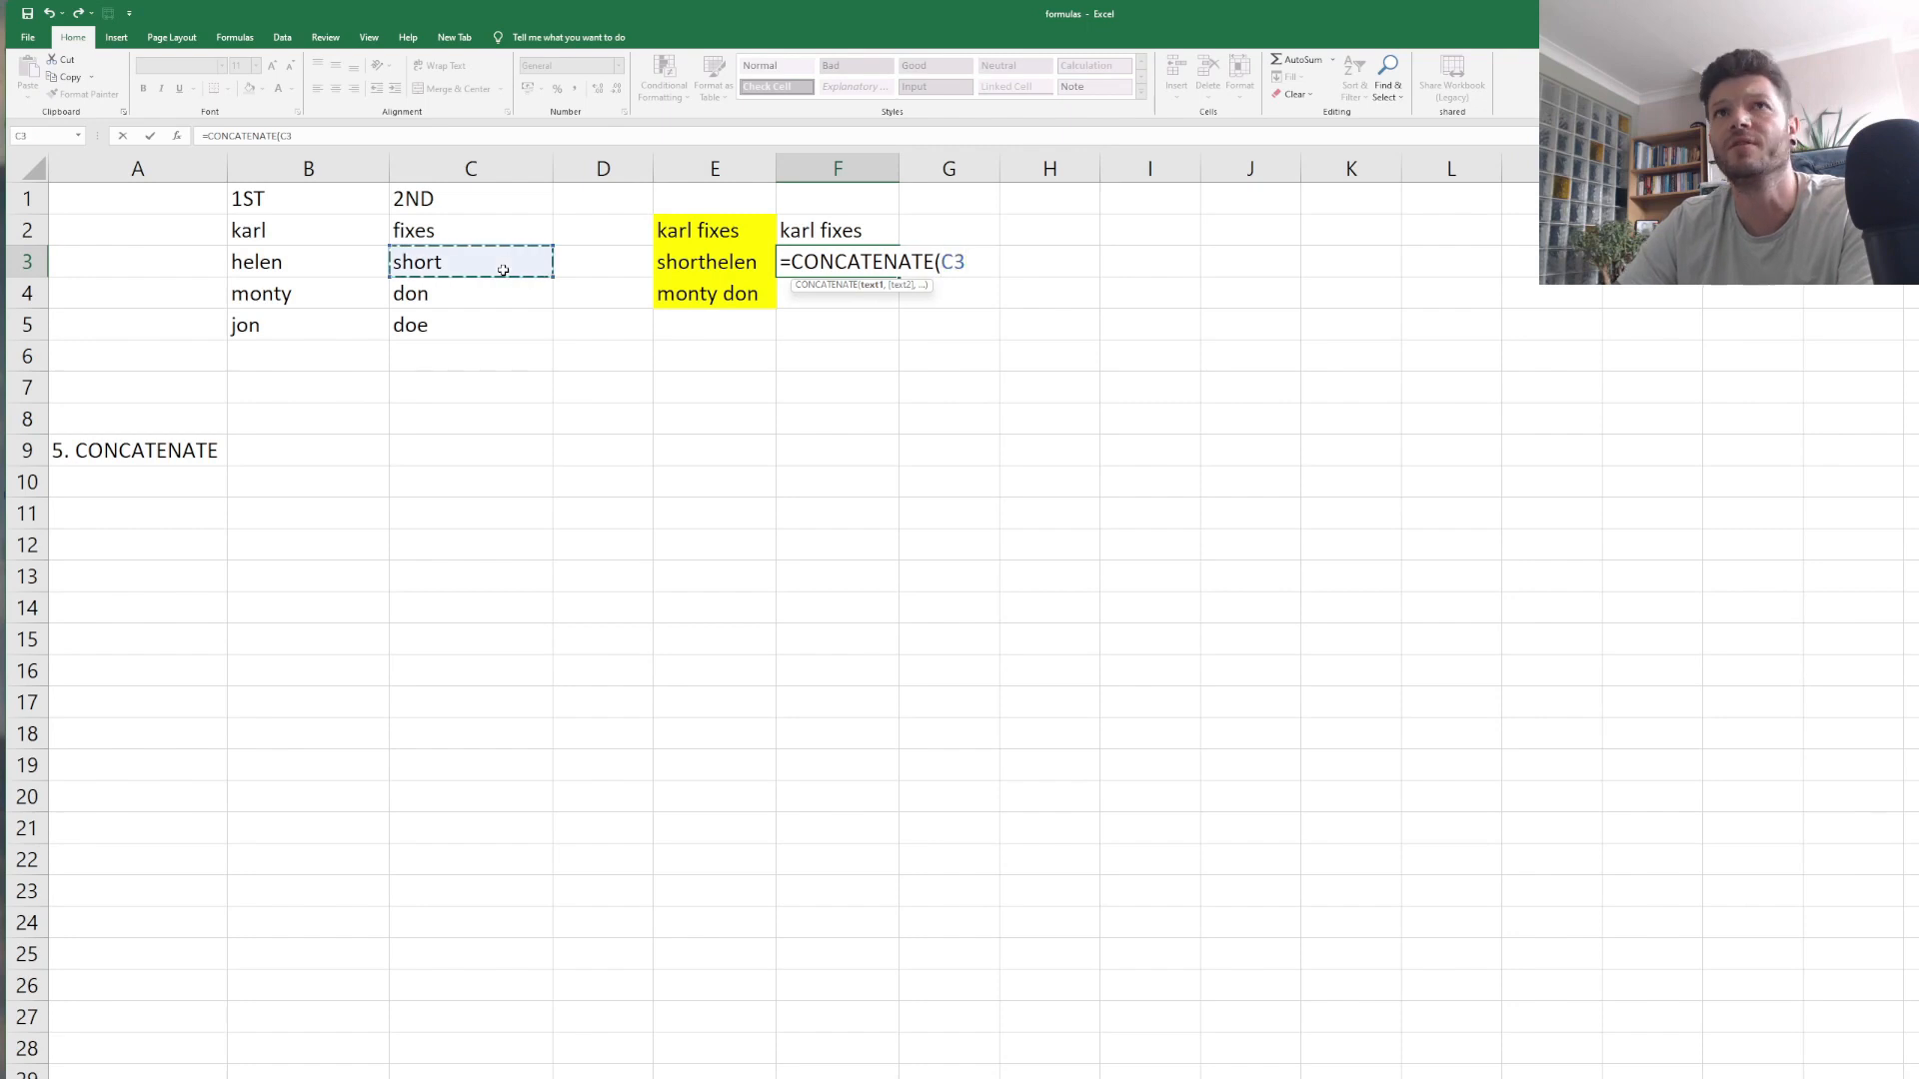
{"action": "type", "text": ","}
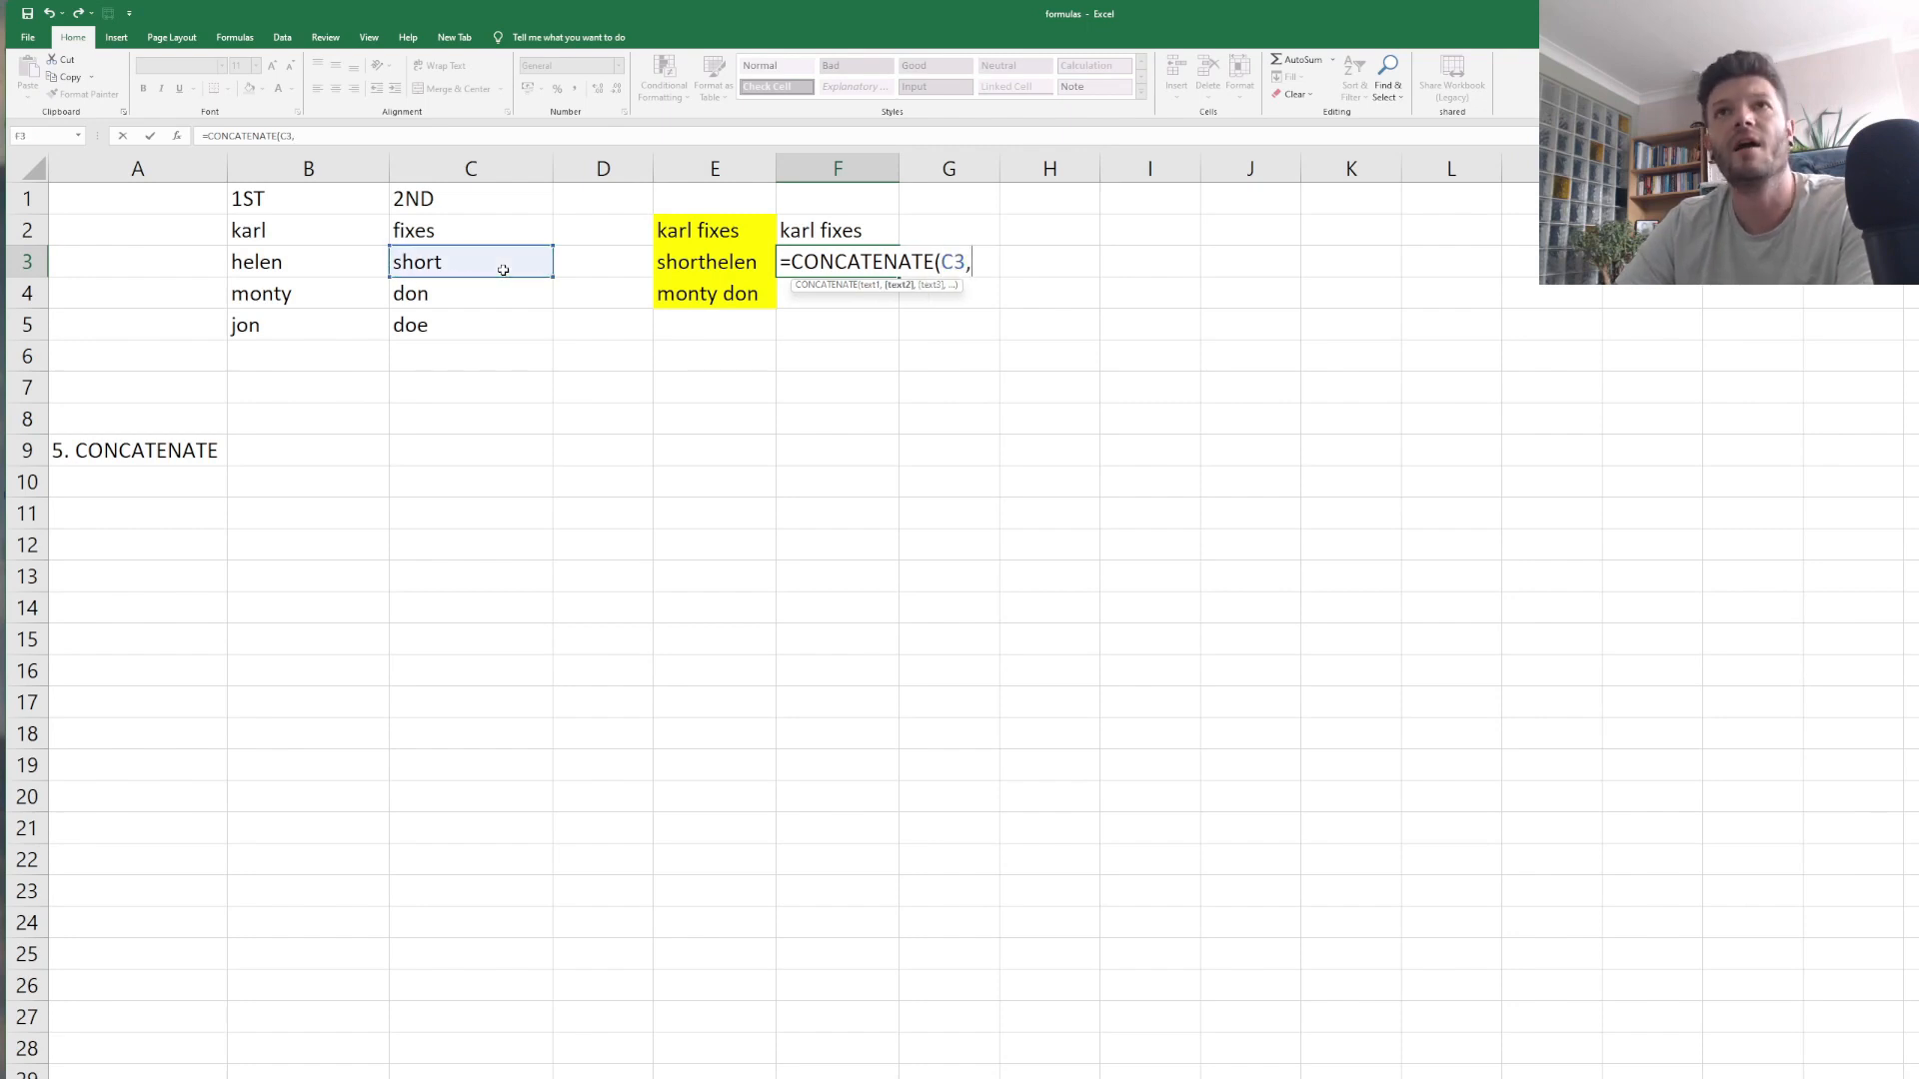
{"action": "left_click", "coordinate": [303, 264]}
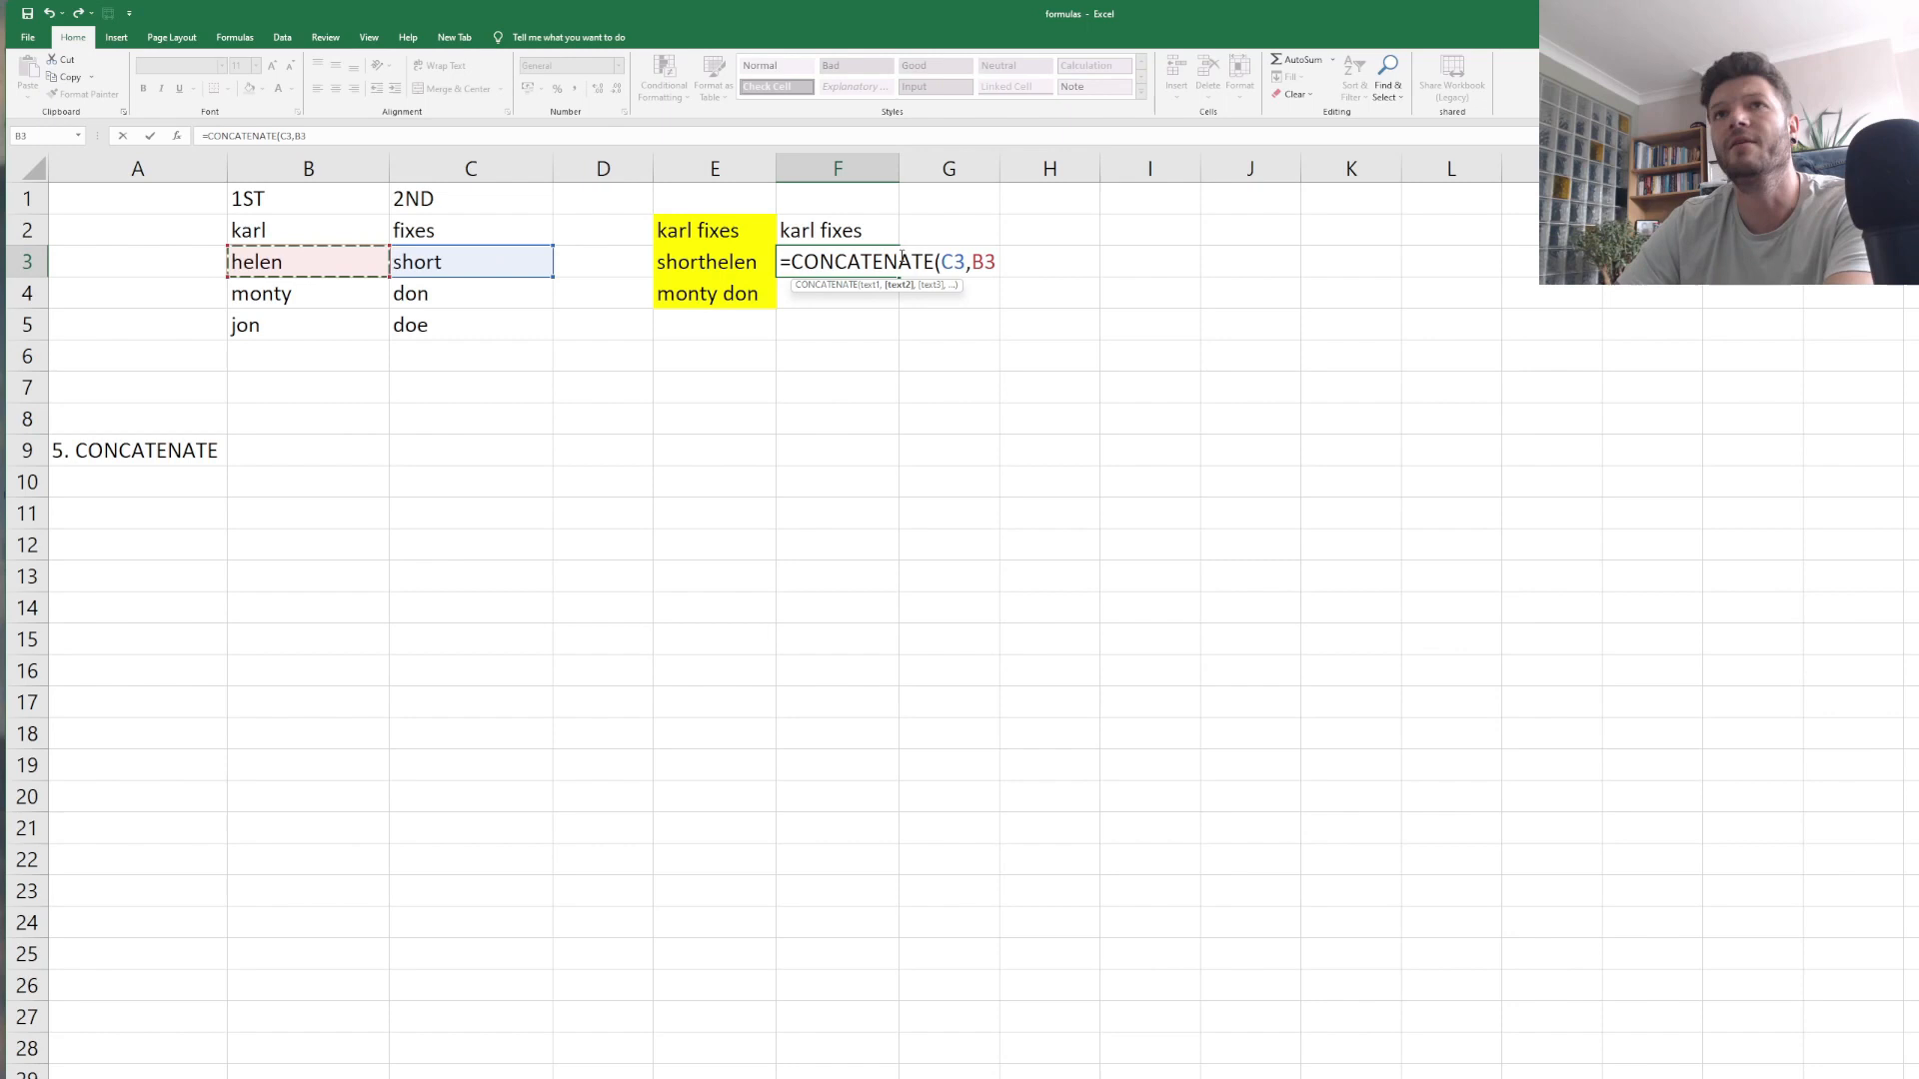
{"action": "key", "text": "Return"}
{"action": "left_click", "coordinate": [900, 416]}
{"action": "left_click", "coordinate": [843, 270]}
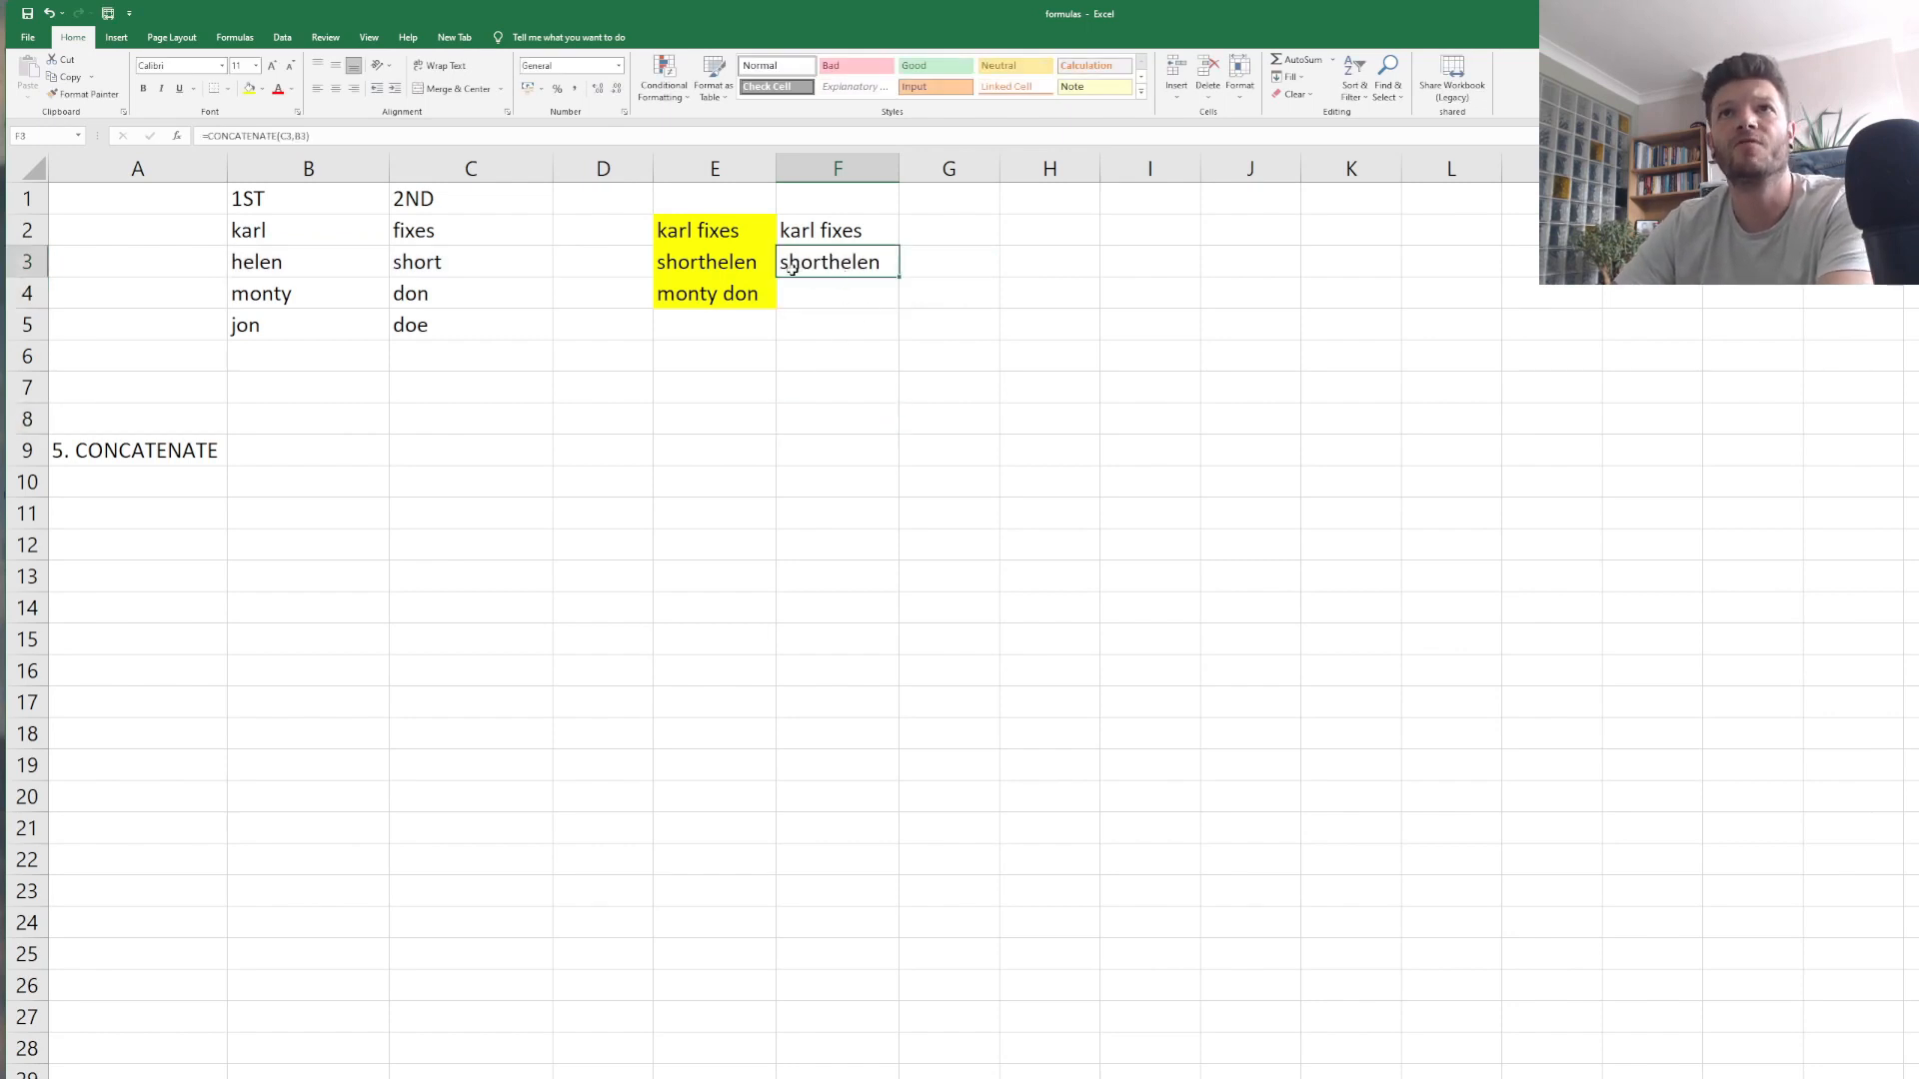
Compare the CONCATENATE formulas and results in F2 and F3 with the highlighted example in E2.
{"action": "left_click", "coordinate": [848, 291]}
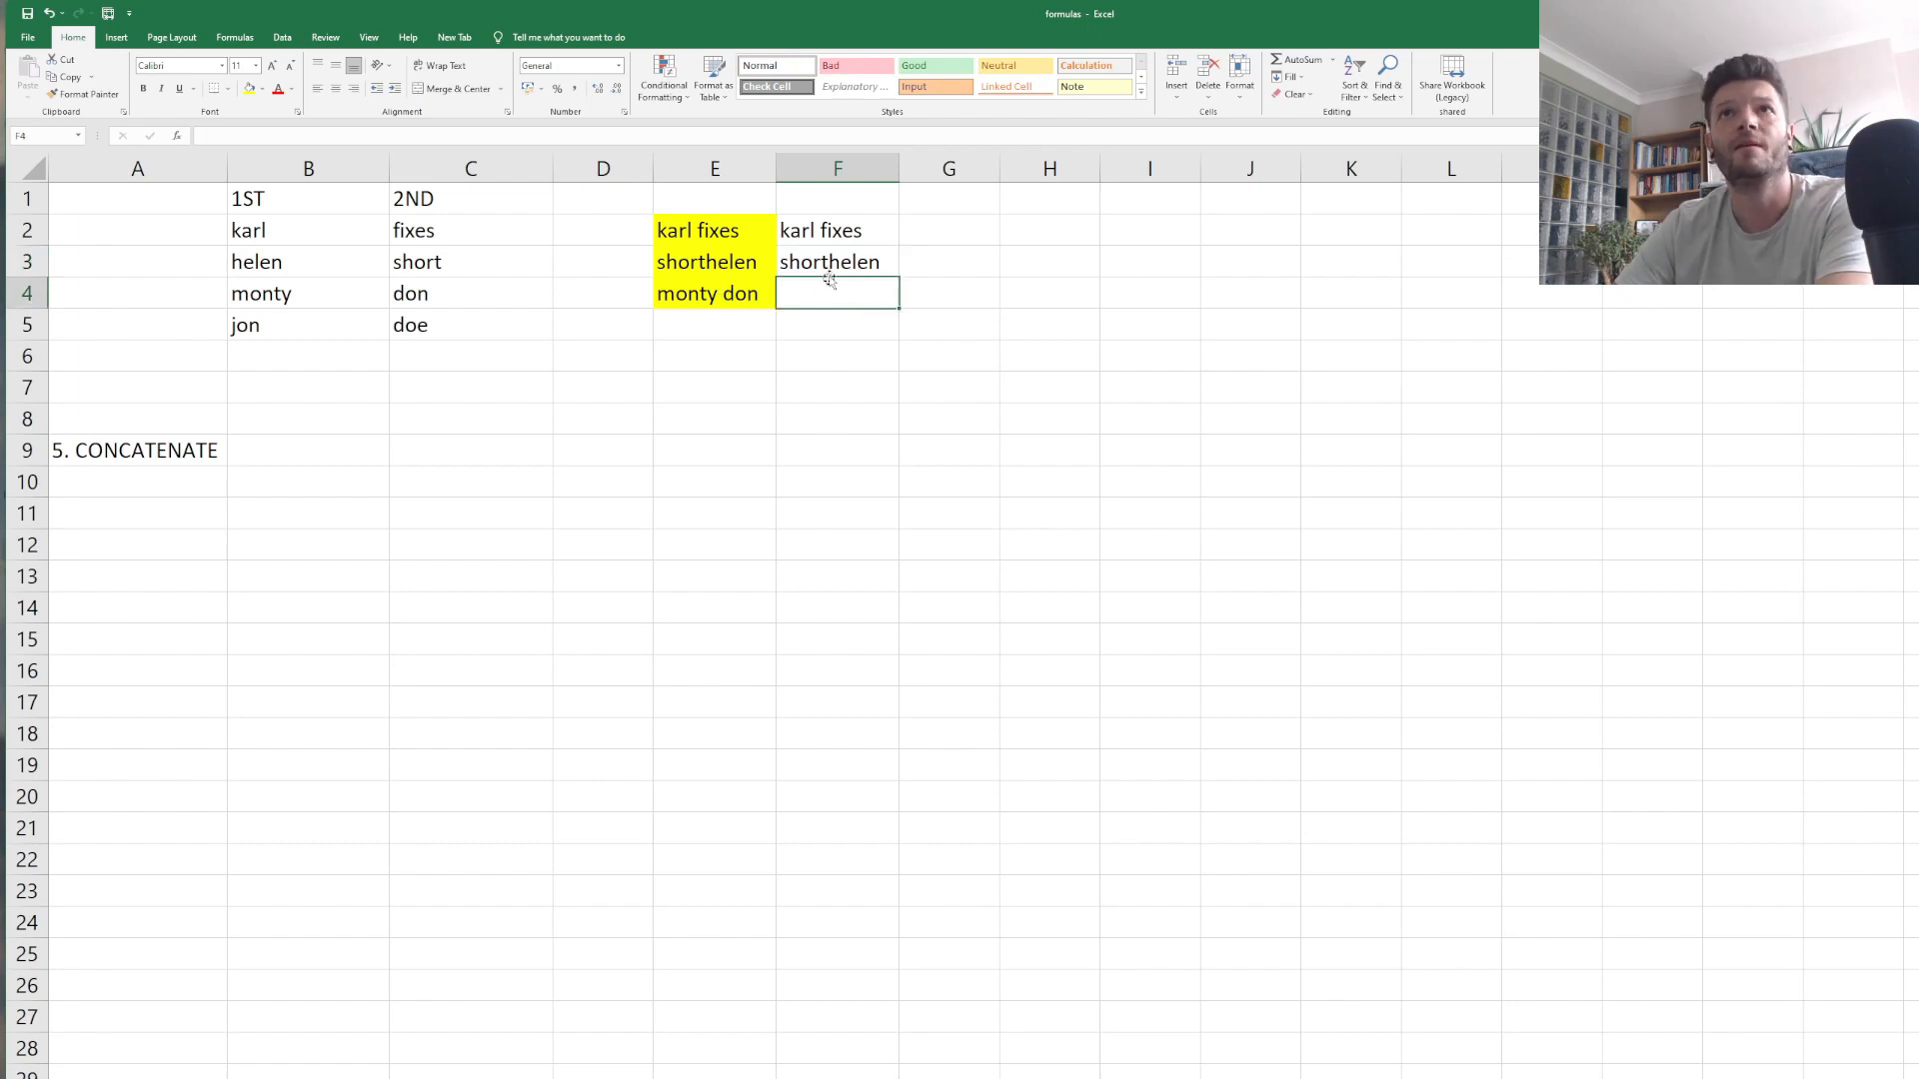
{"action": "left_click", "coordinate": [814, 232]}
{"action": "left_click", "coordinate": [742, 244]}
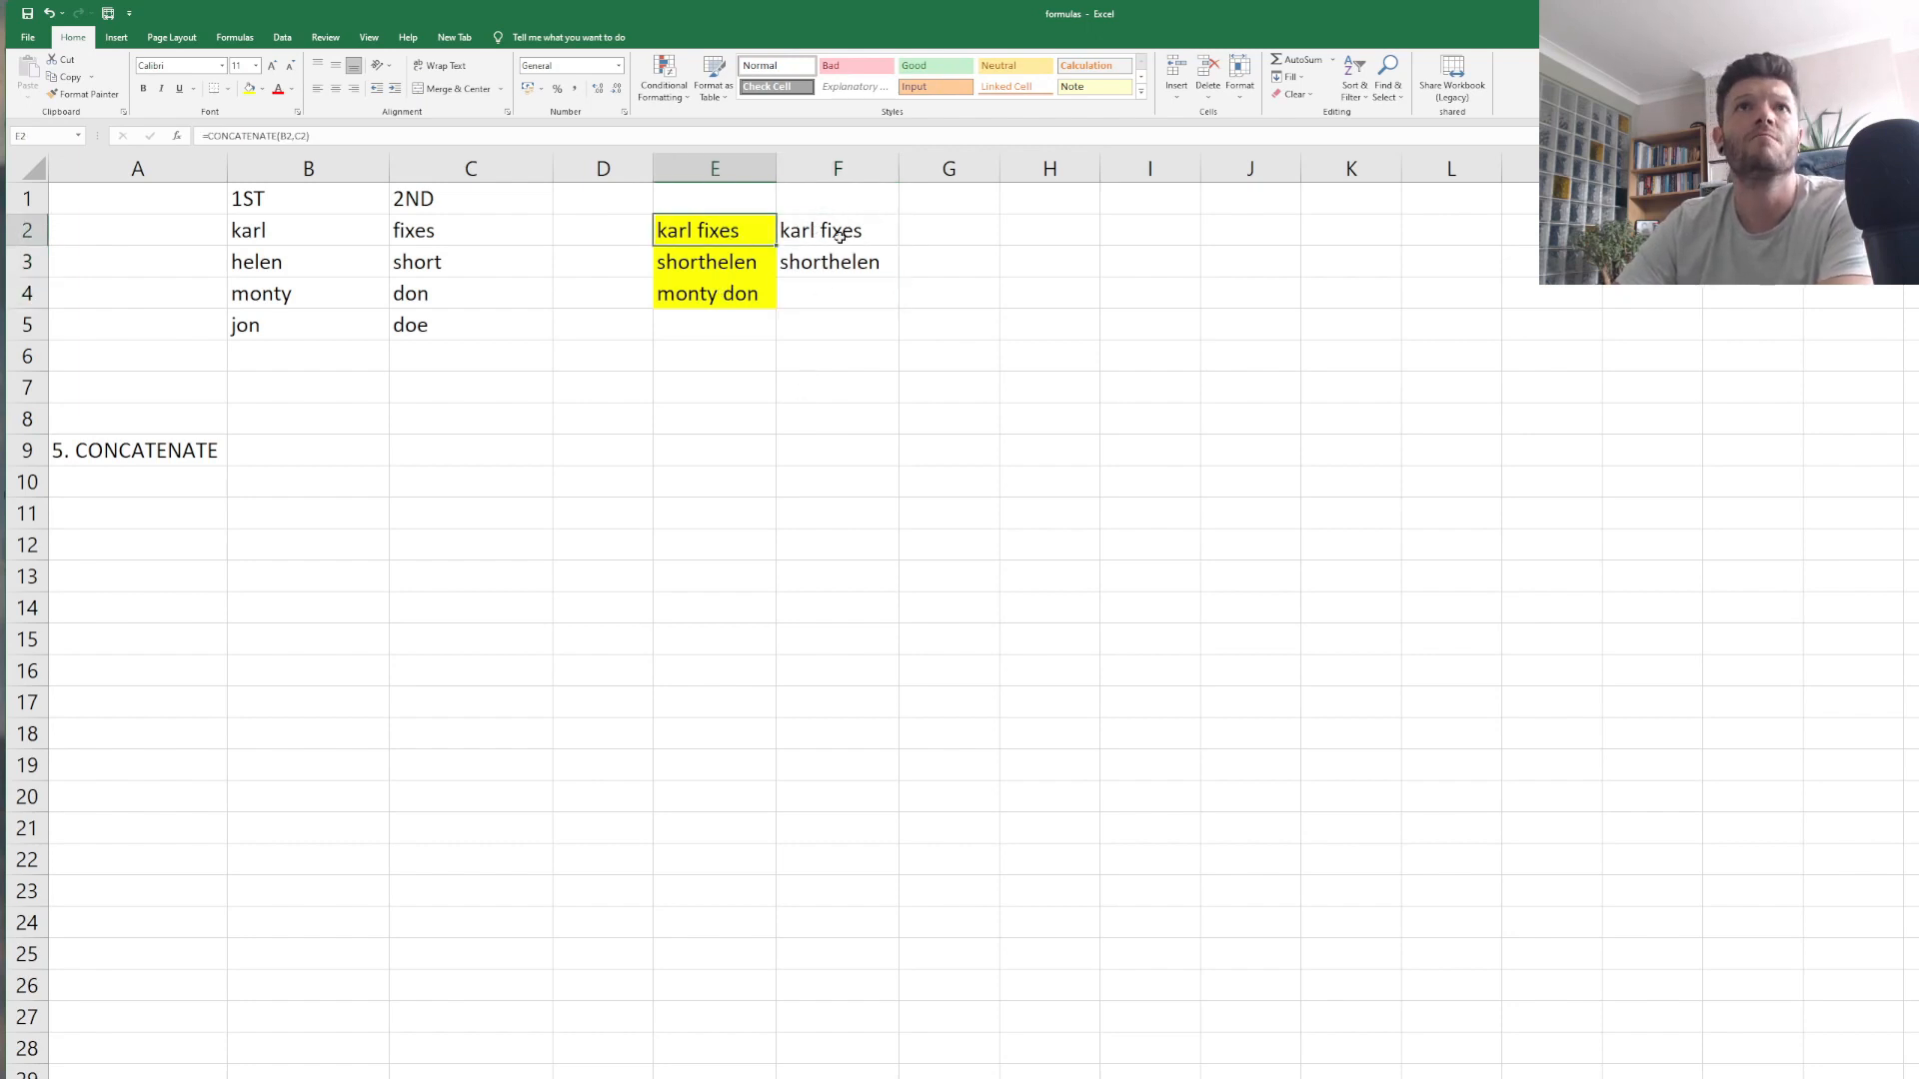
{"action": "left_click", "coordinate": [840, 236]}
{"action": "left_click", "coordinate": [824, 378]}
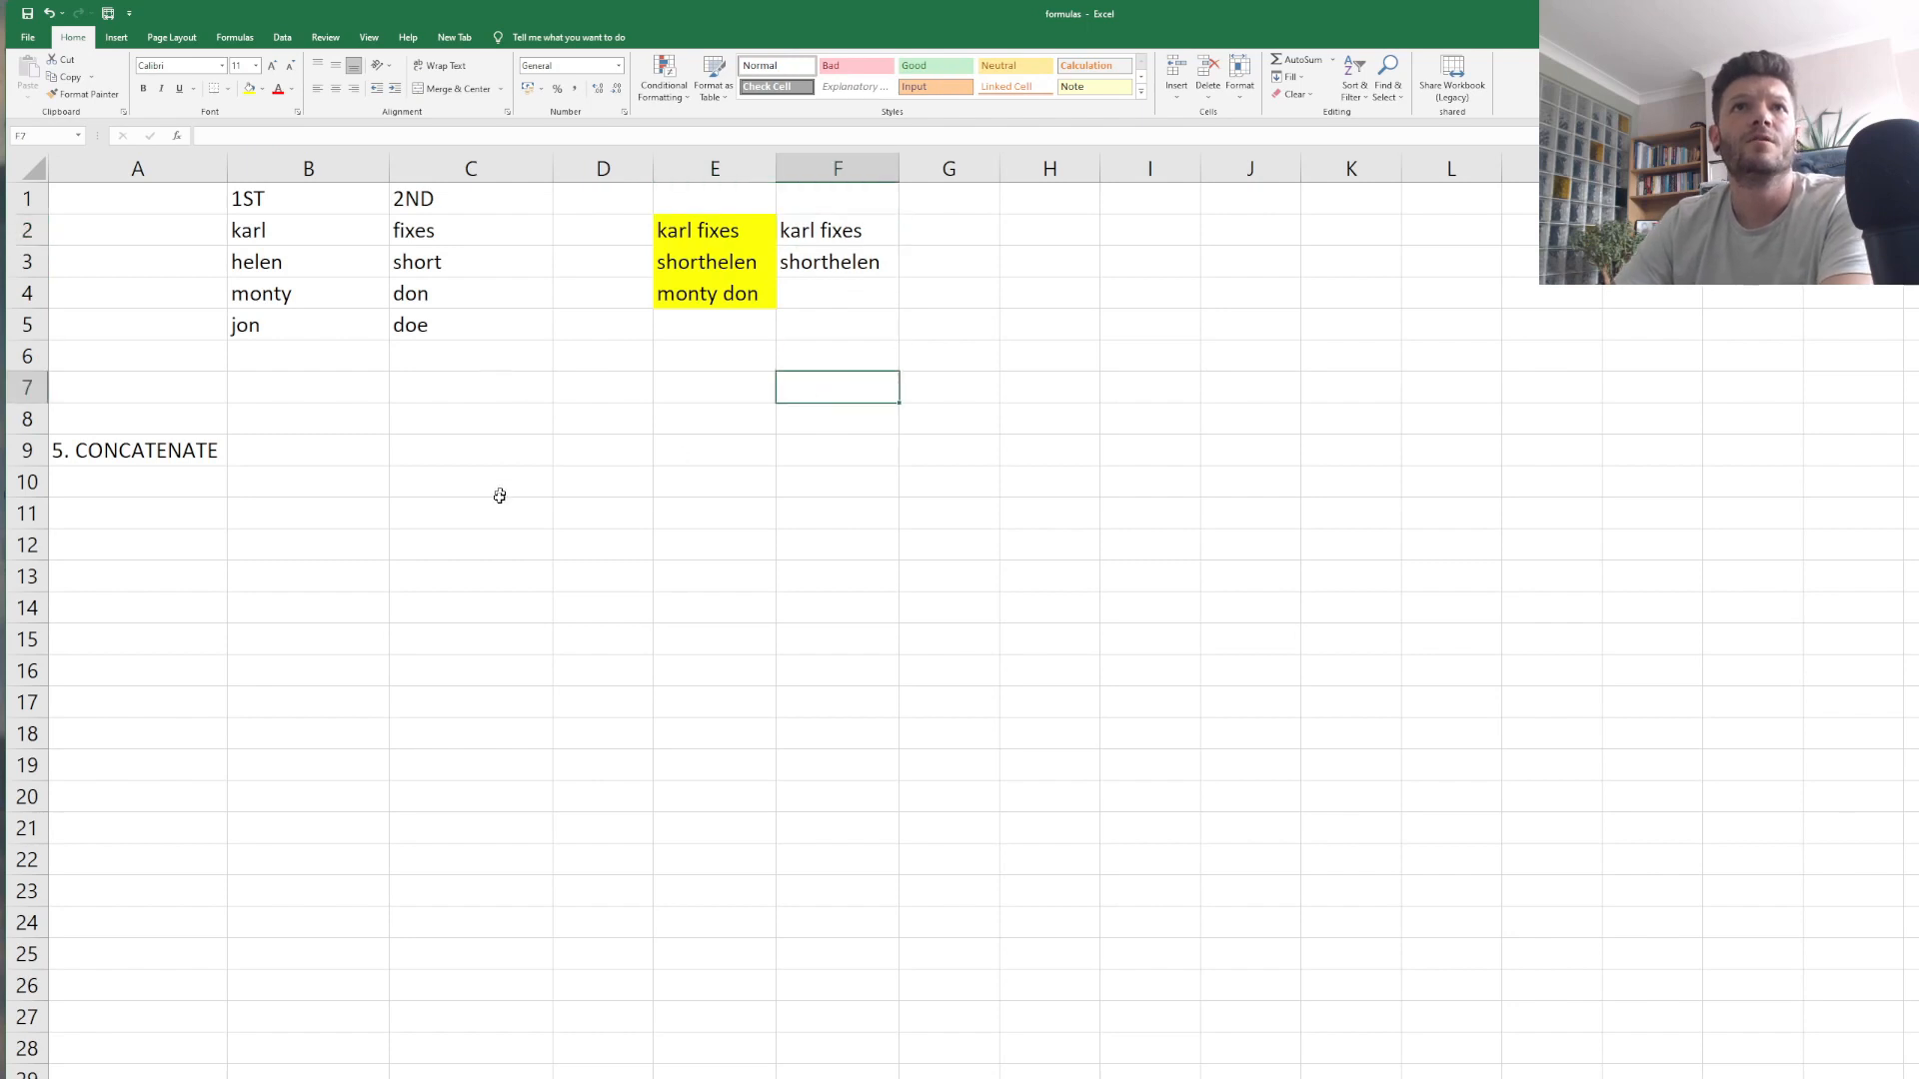
{"action": "left_click", "coordinate": [827, 297]}
{"action": "left_click", "coordinate": [817, 232]}
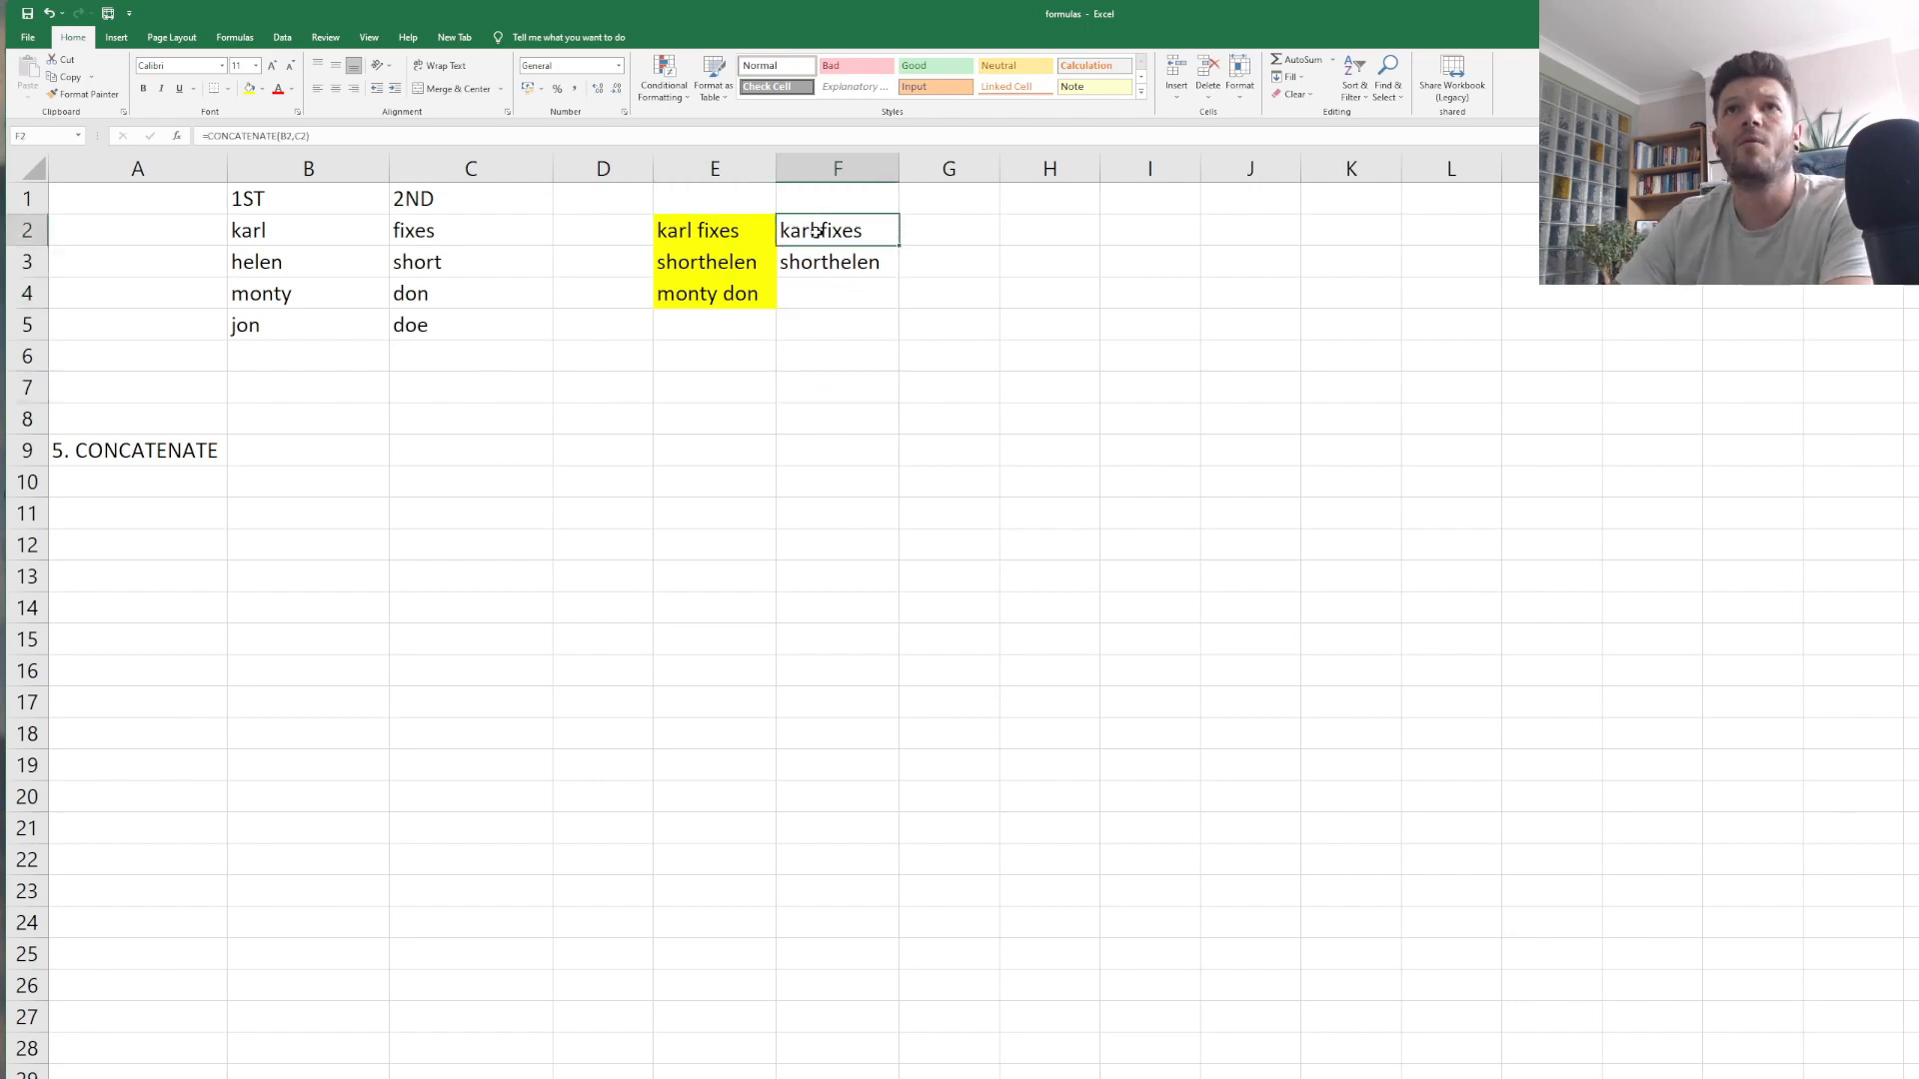
{"action": "left_click", "coordinate": [742, 232]}
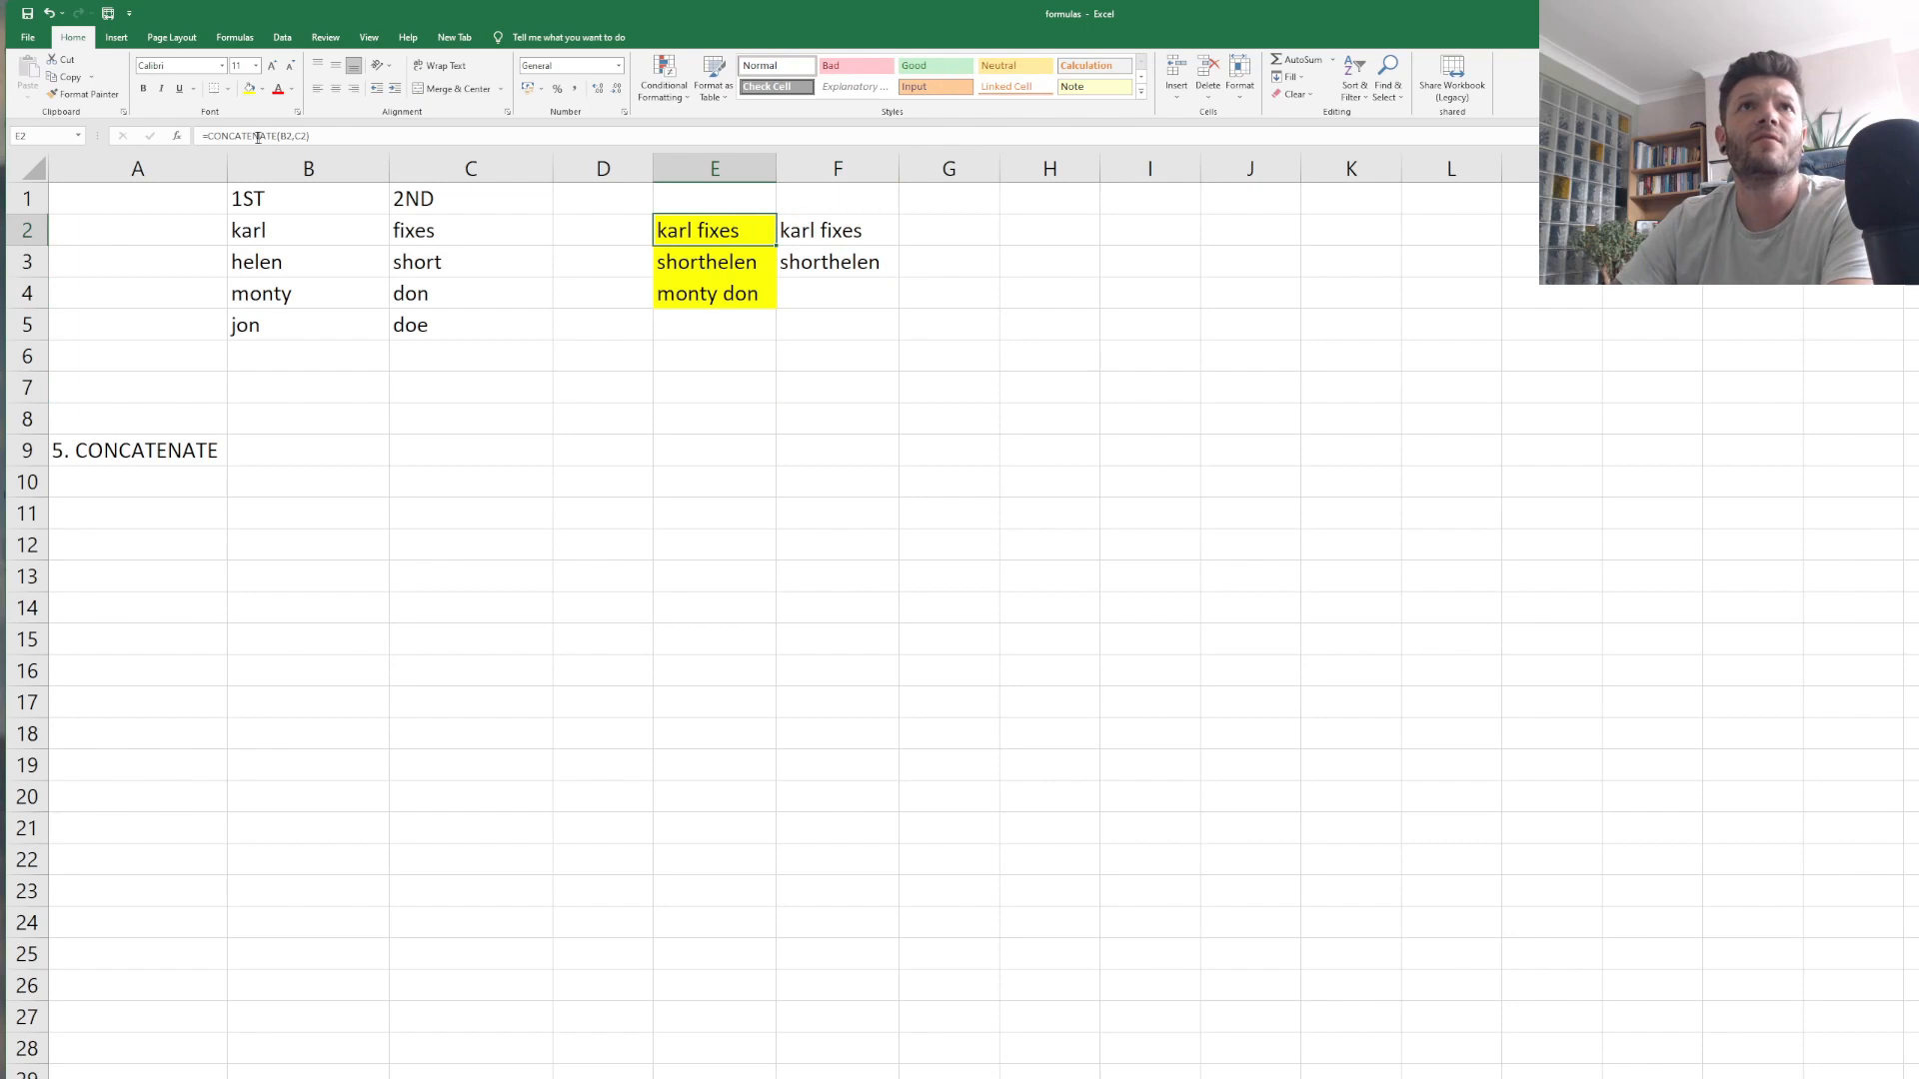
{"action": "left_click", "coordinate": [845, 268]}
{"action": "left_click", "coordinate": [830, 229]}
Inspect the highlighted CONCATENATE example in E4 that joins B4 and C4 with a separator.
{"action": "left_click", "coordinate": [835, 328]}
{"action": "left_click", "coordinate": [830, 290]}
{"action": "left_click", "coordinate": [727, 382]}
{"action": "left_click", "coordinate": [673, 297]}
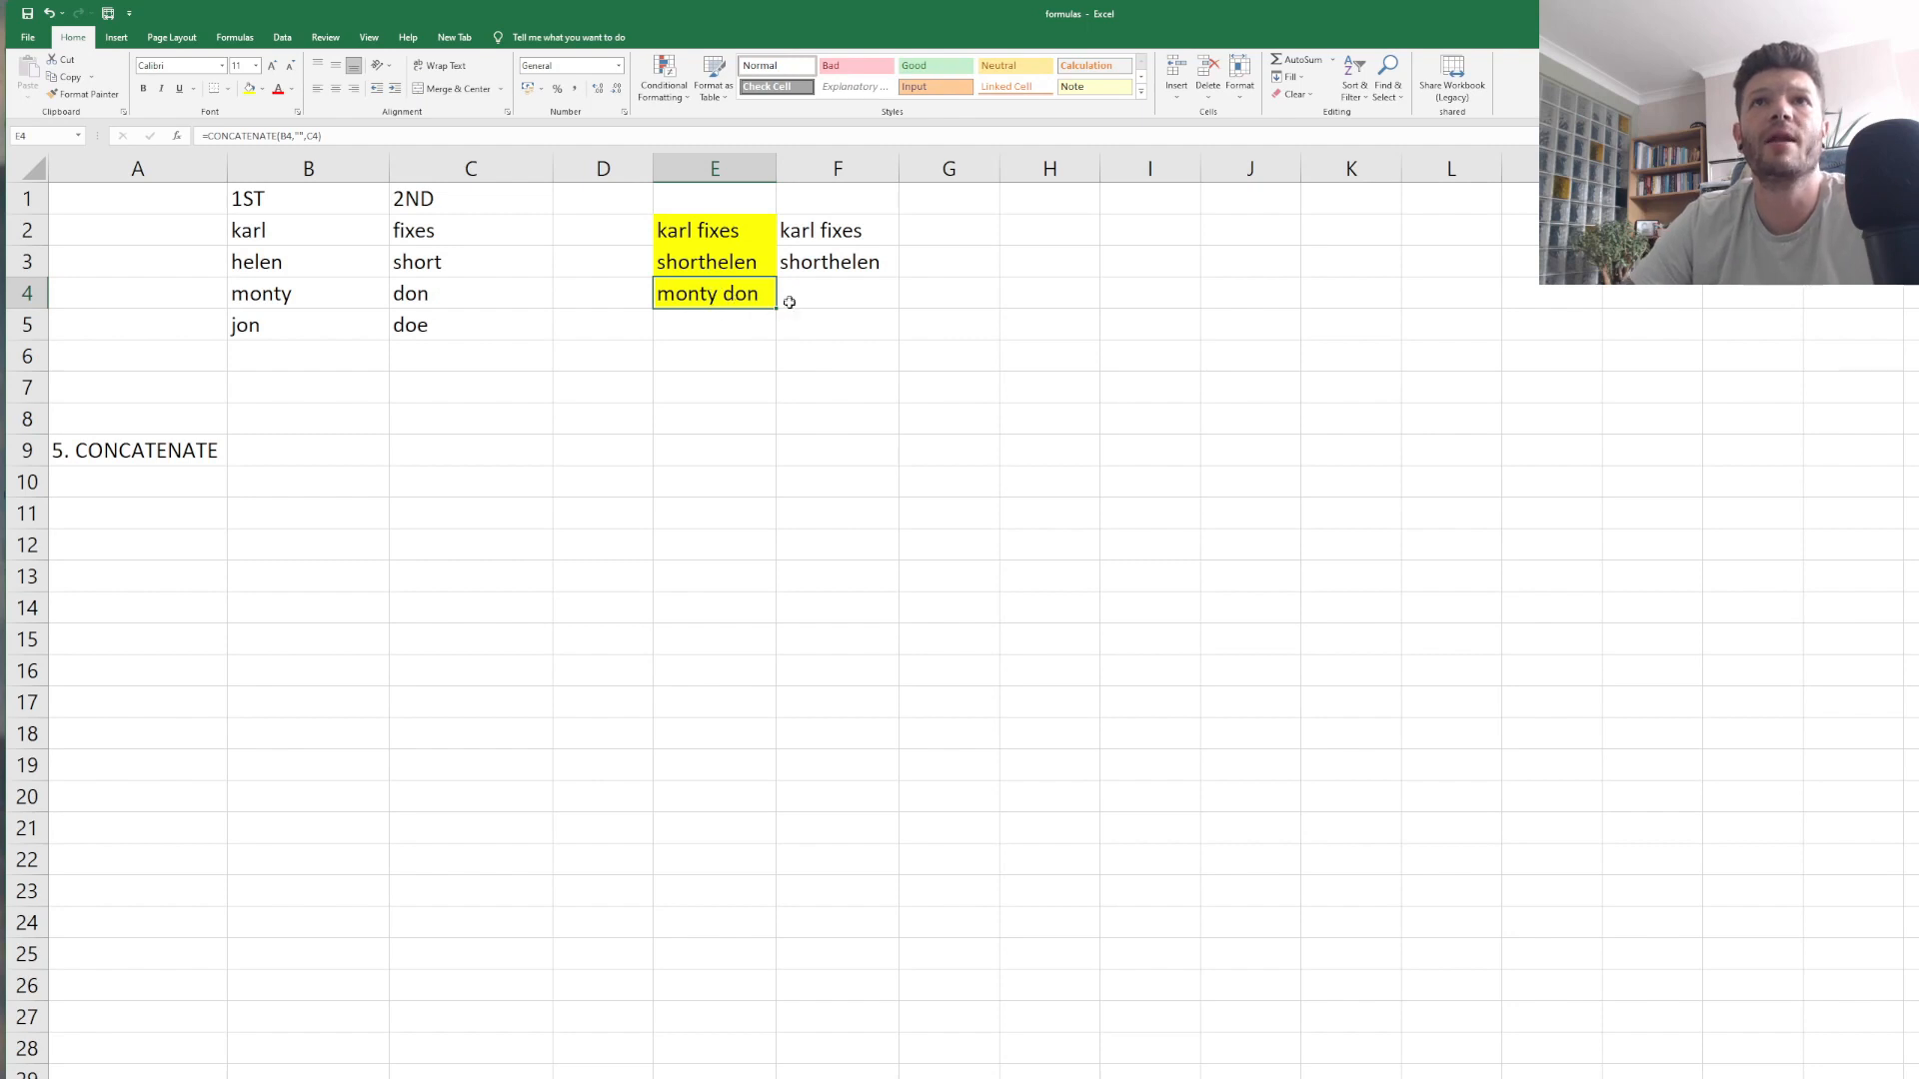
Enter a CONCATENATE formula in F4 that joins B4 and C4 with a space between them, and check the formula.
{"action": "left_click", "coordinate": [821, 295]}
{"action": "type", "text": "=C"}
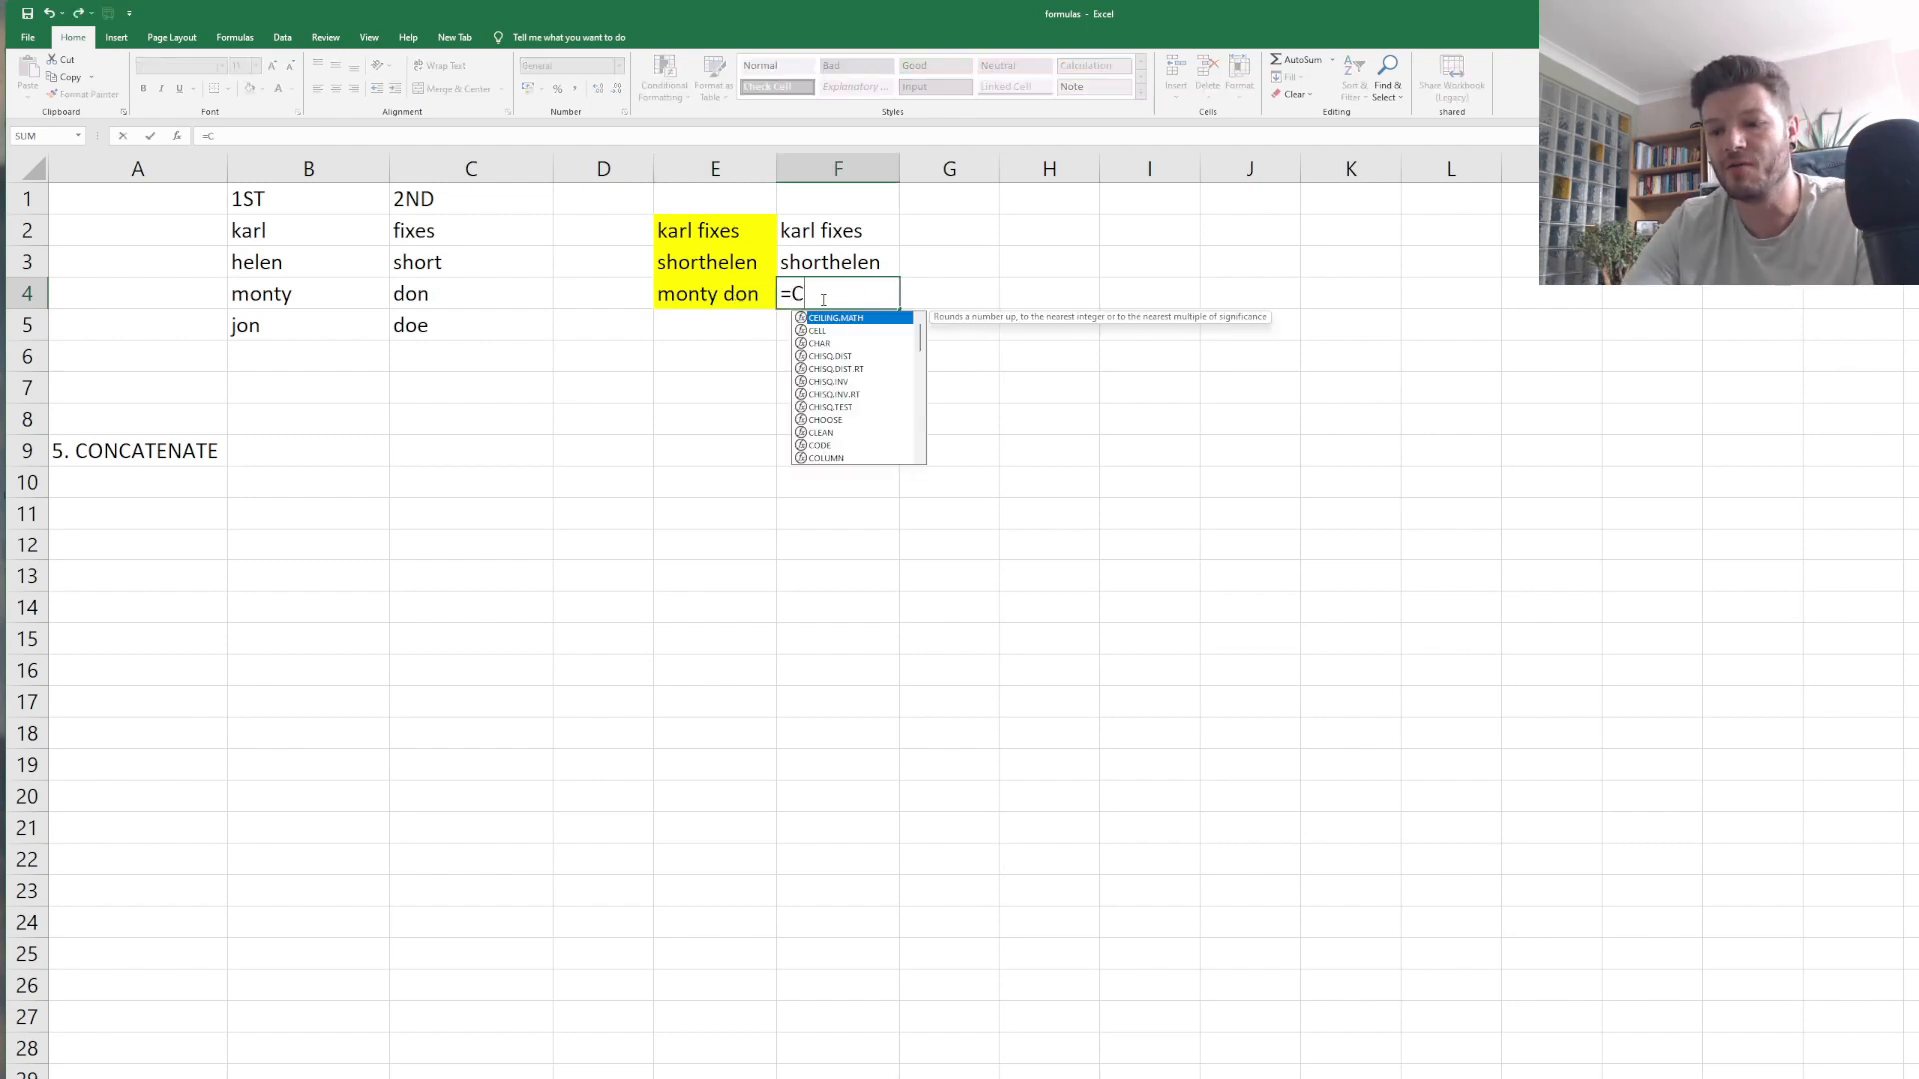
{"action": "type", "text": "ONCATENA"}
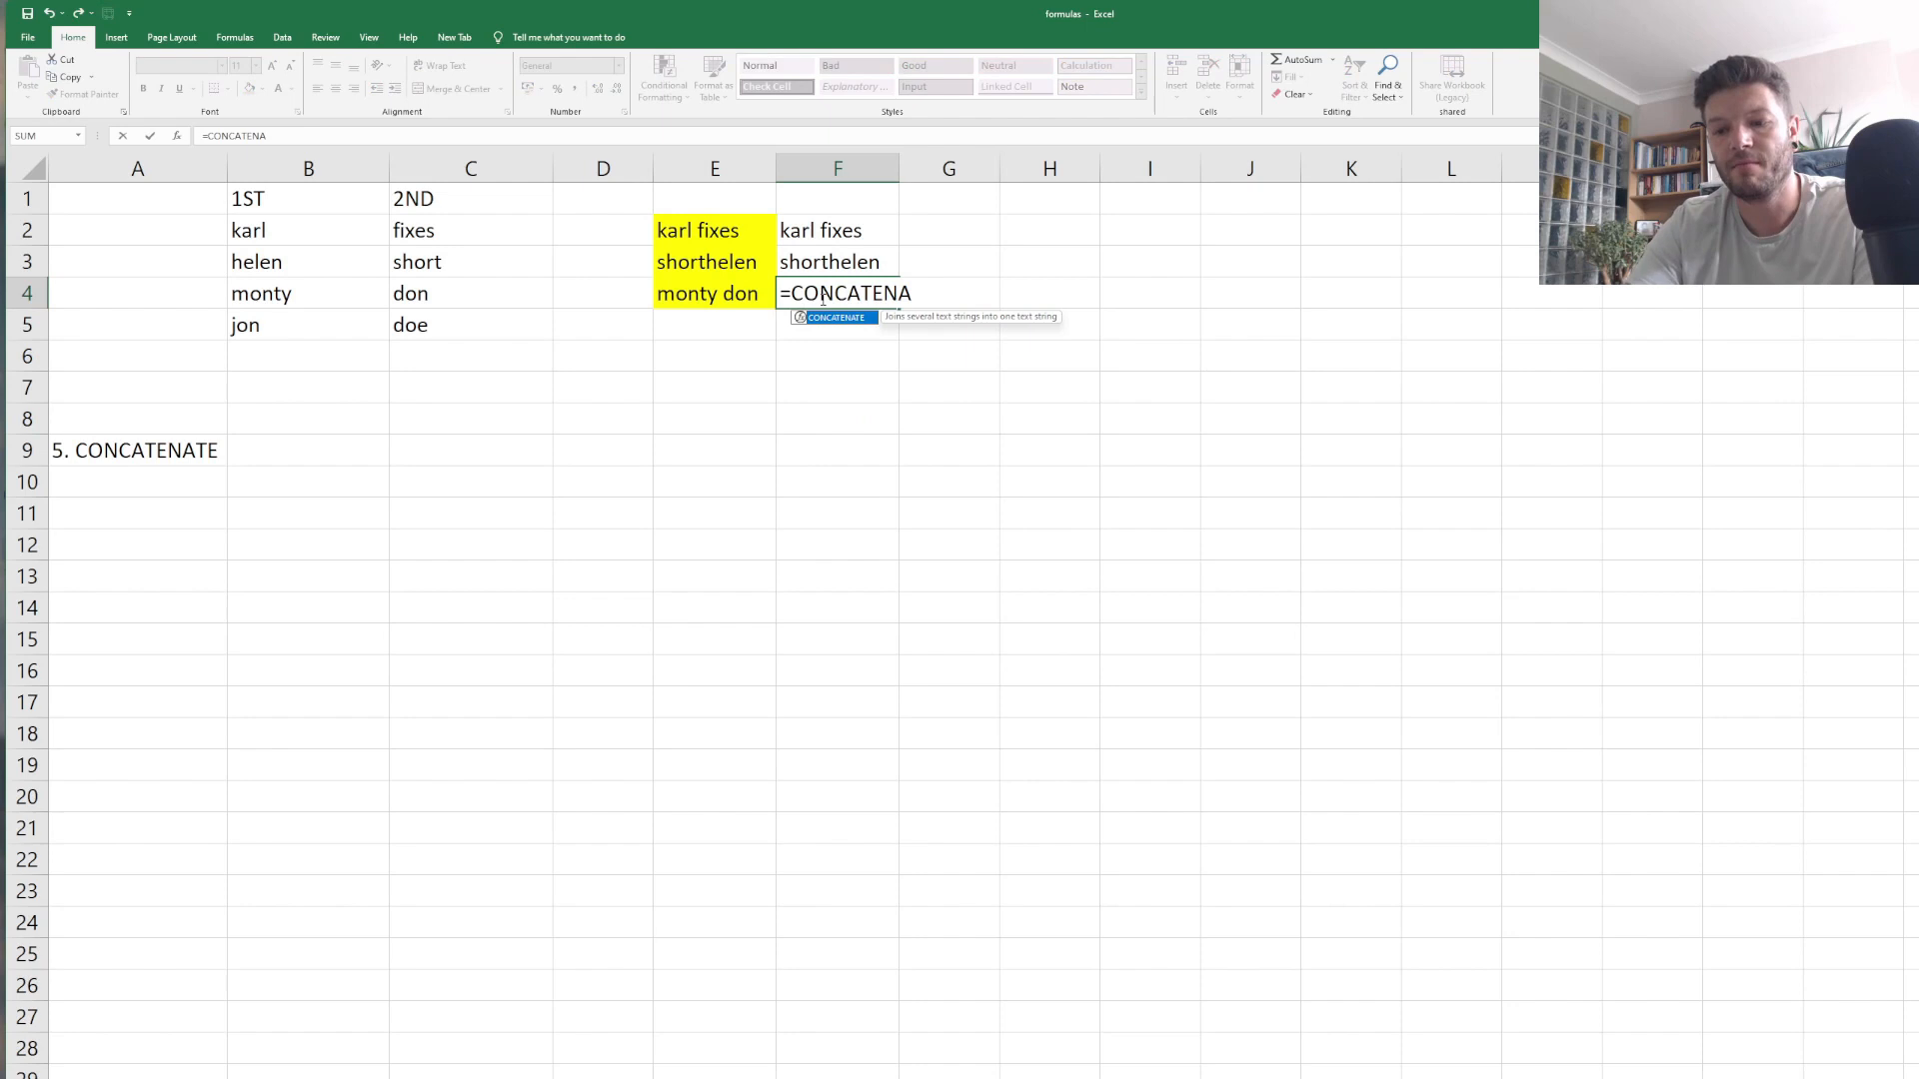
{"action": "type", "text": "TE("}
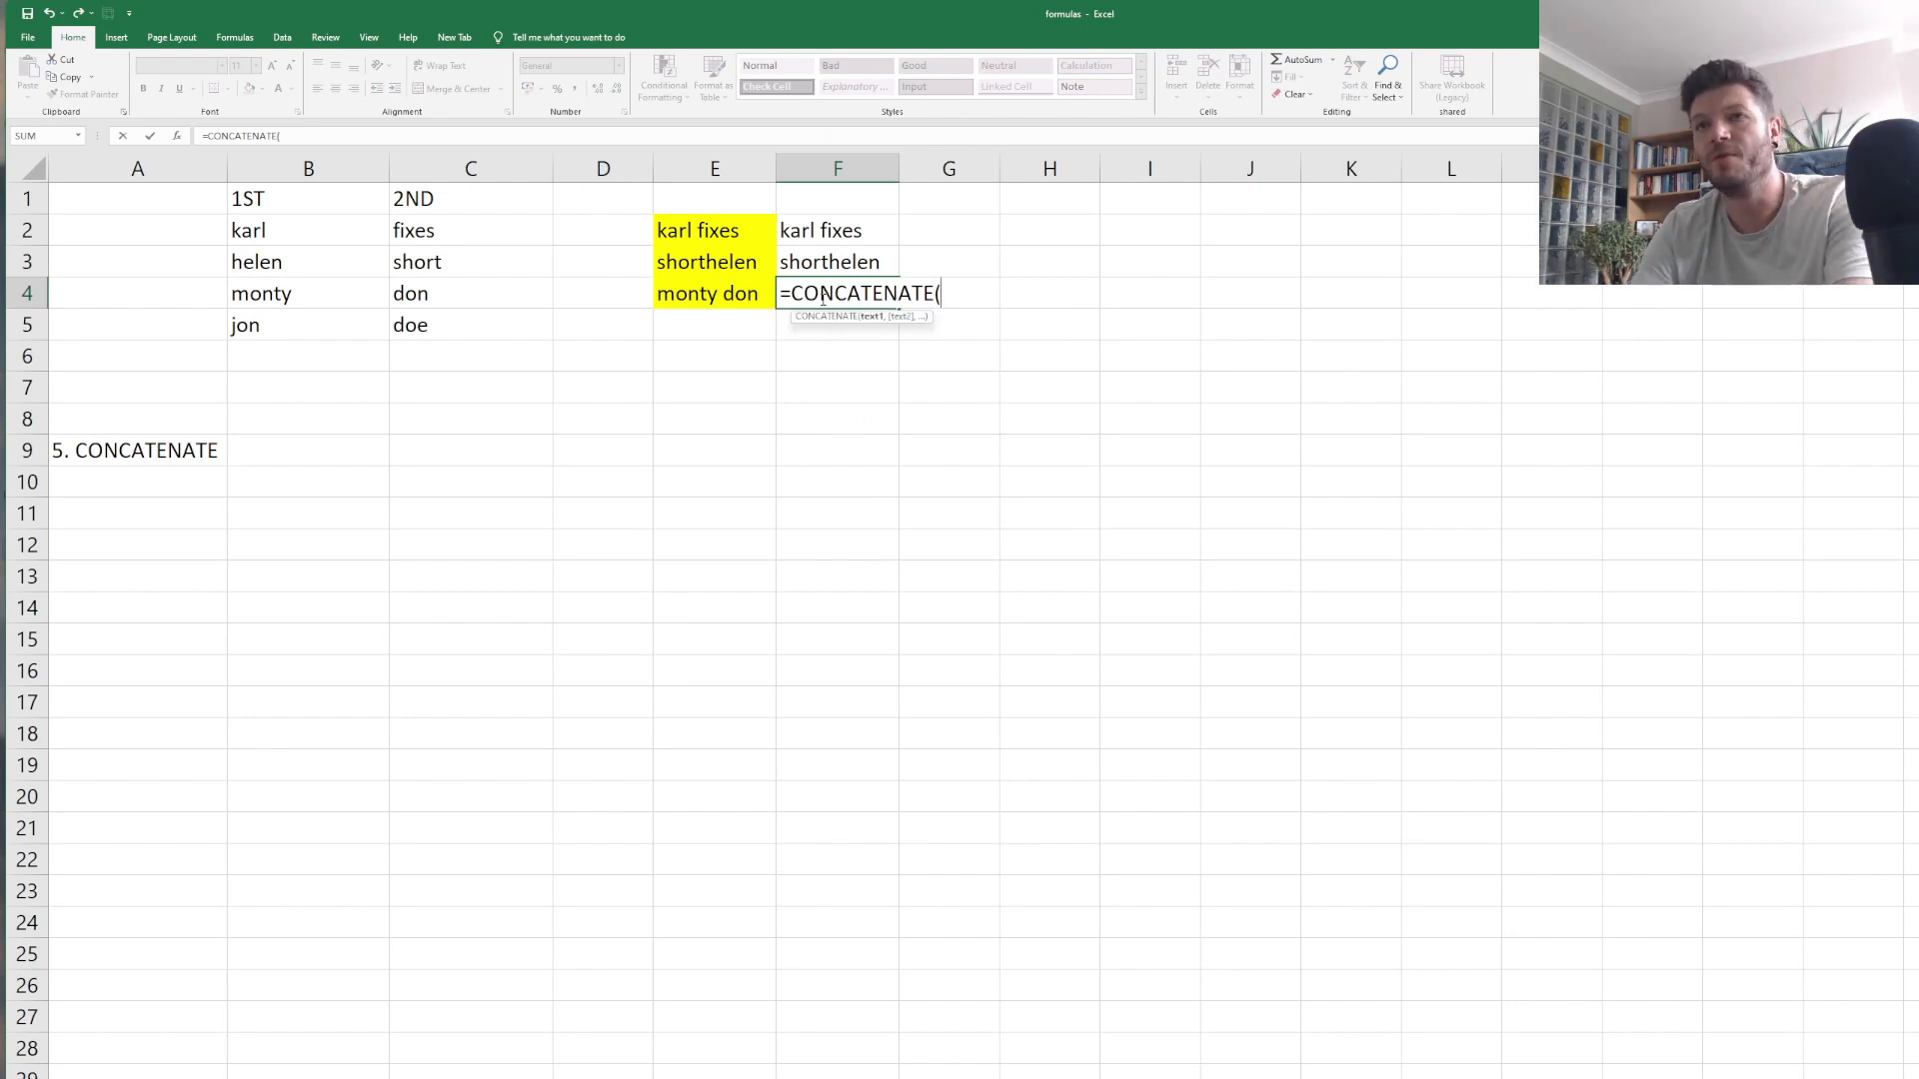
{"action": "left_click", "coordinate": [345, 293]}
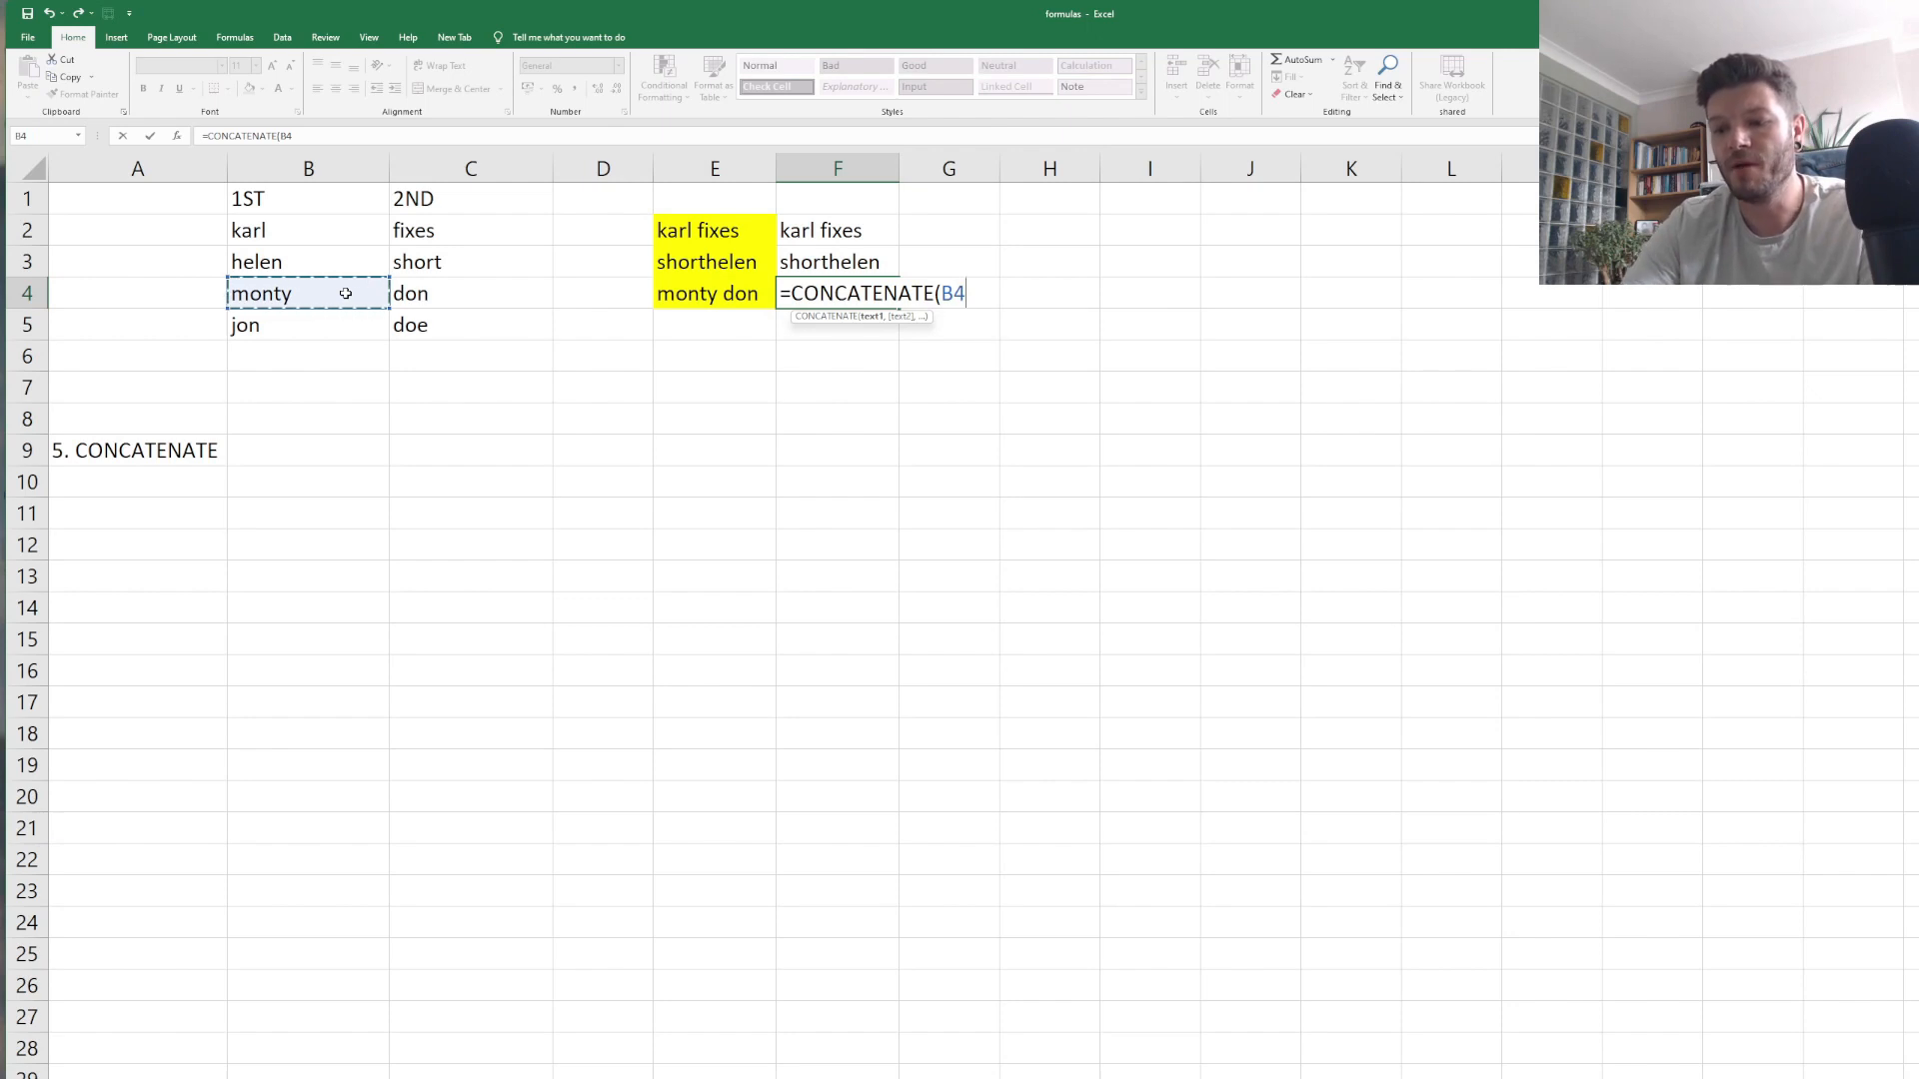
{"action": "type", "text": ","}
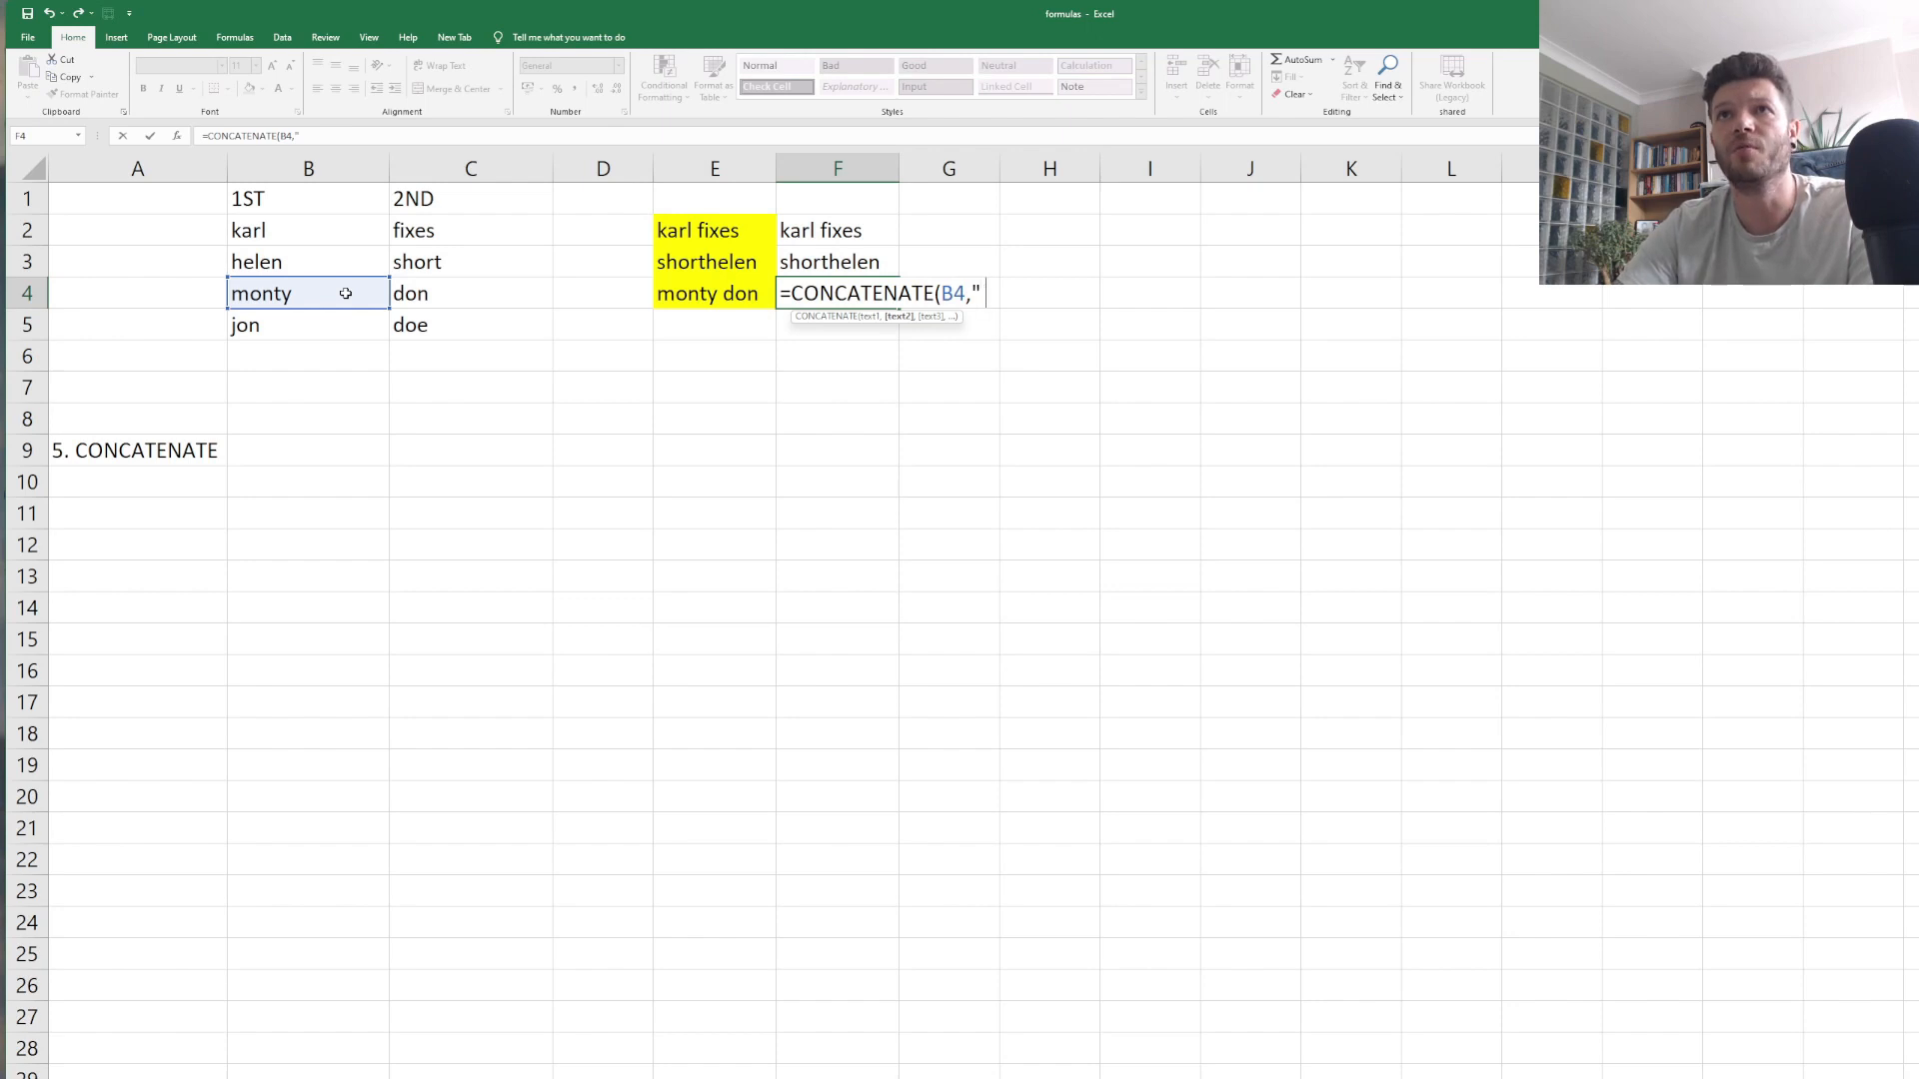
{"action": "type", "text": "\" \""}
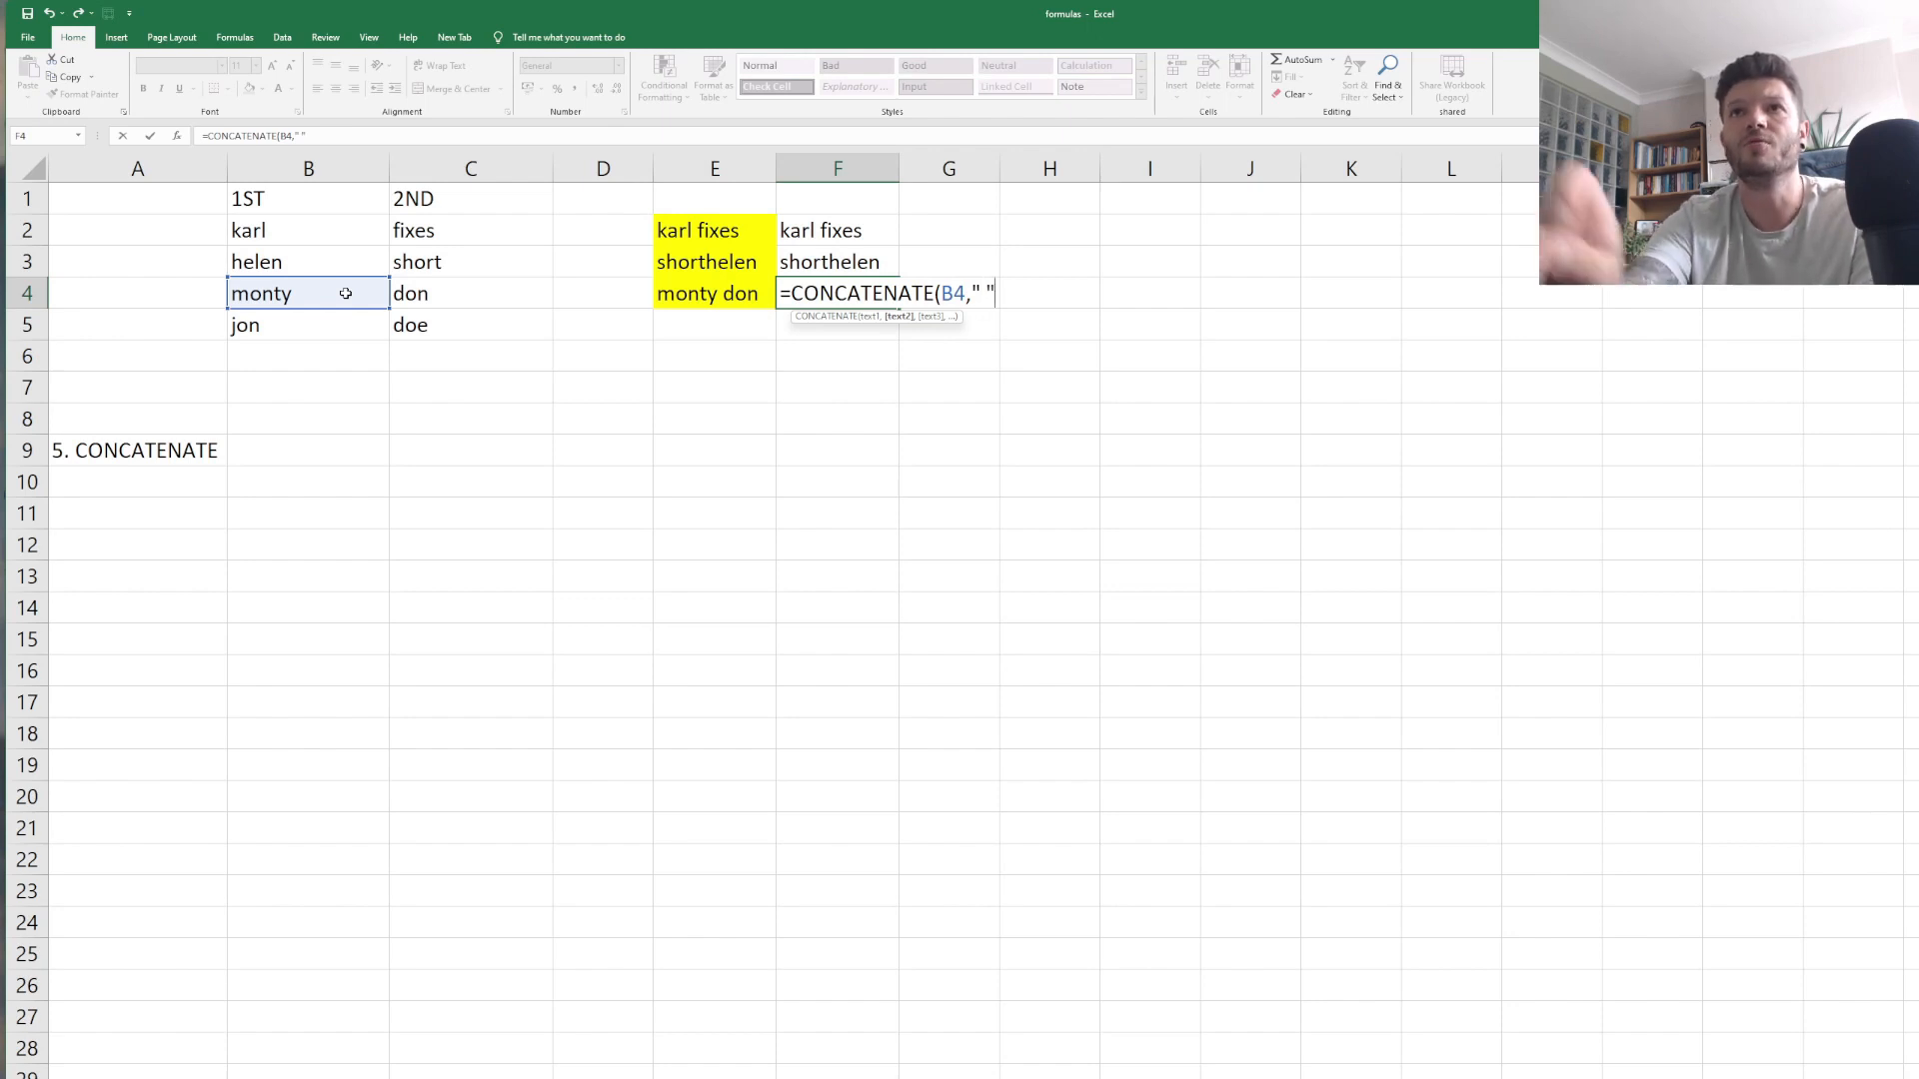
{"action": "type", "text": ","}
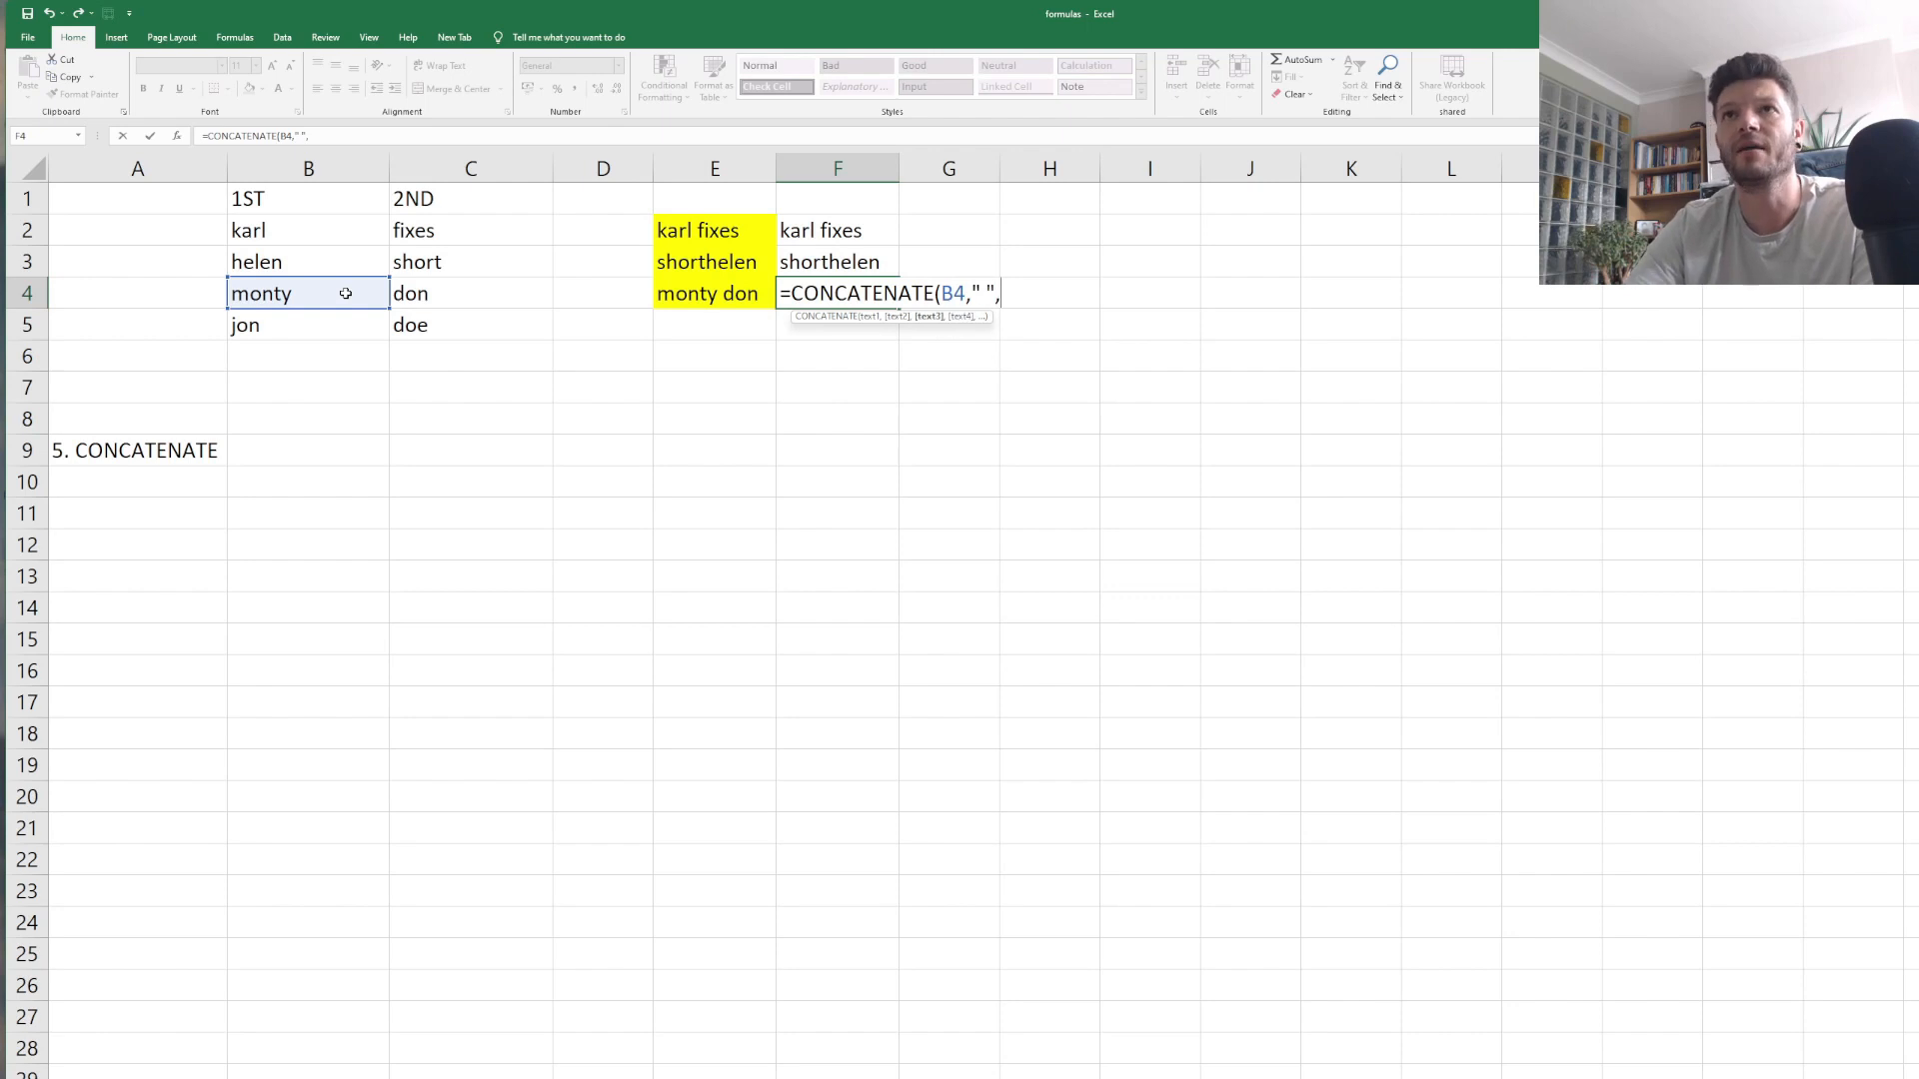
{"action": "left_click", "coordinate": [453, 300]}
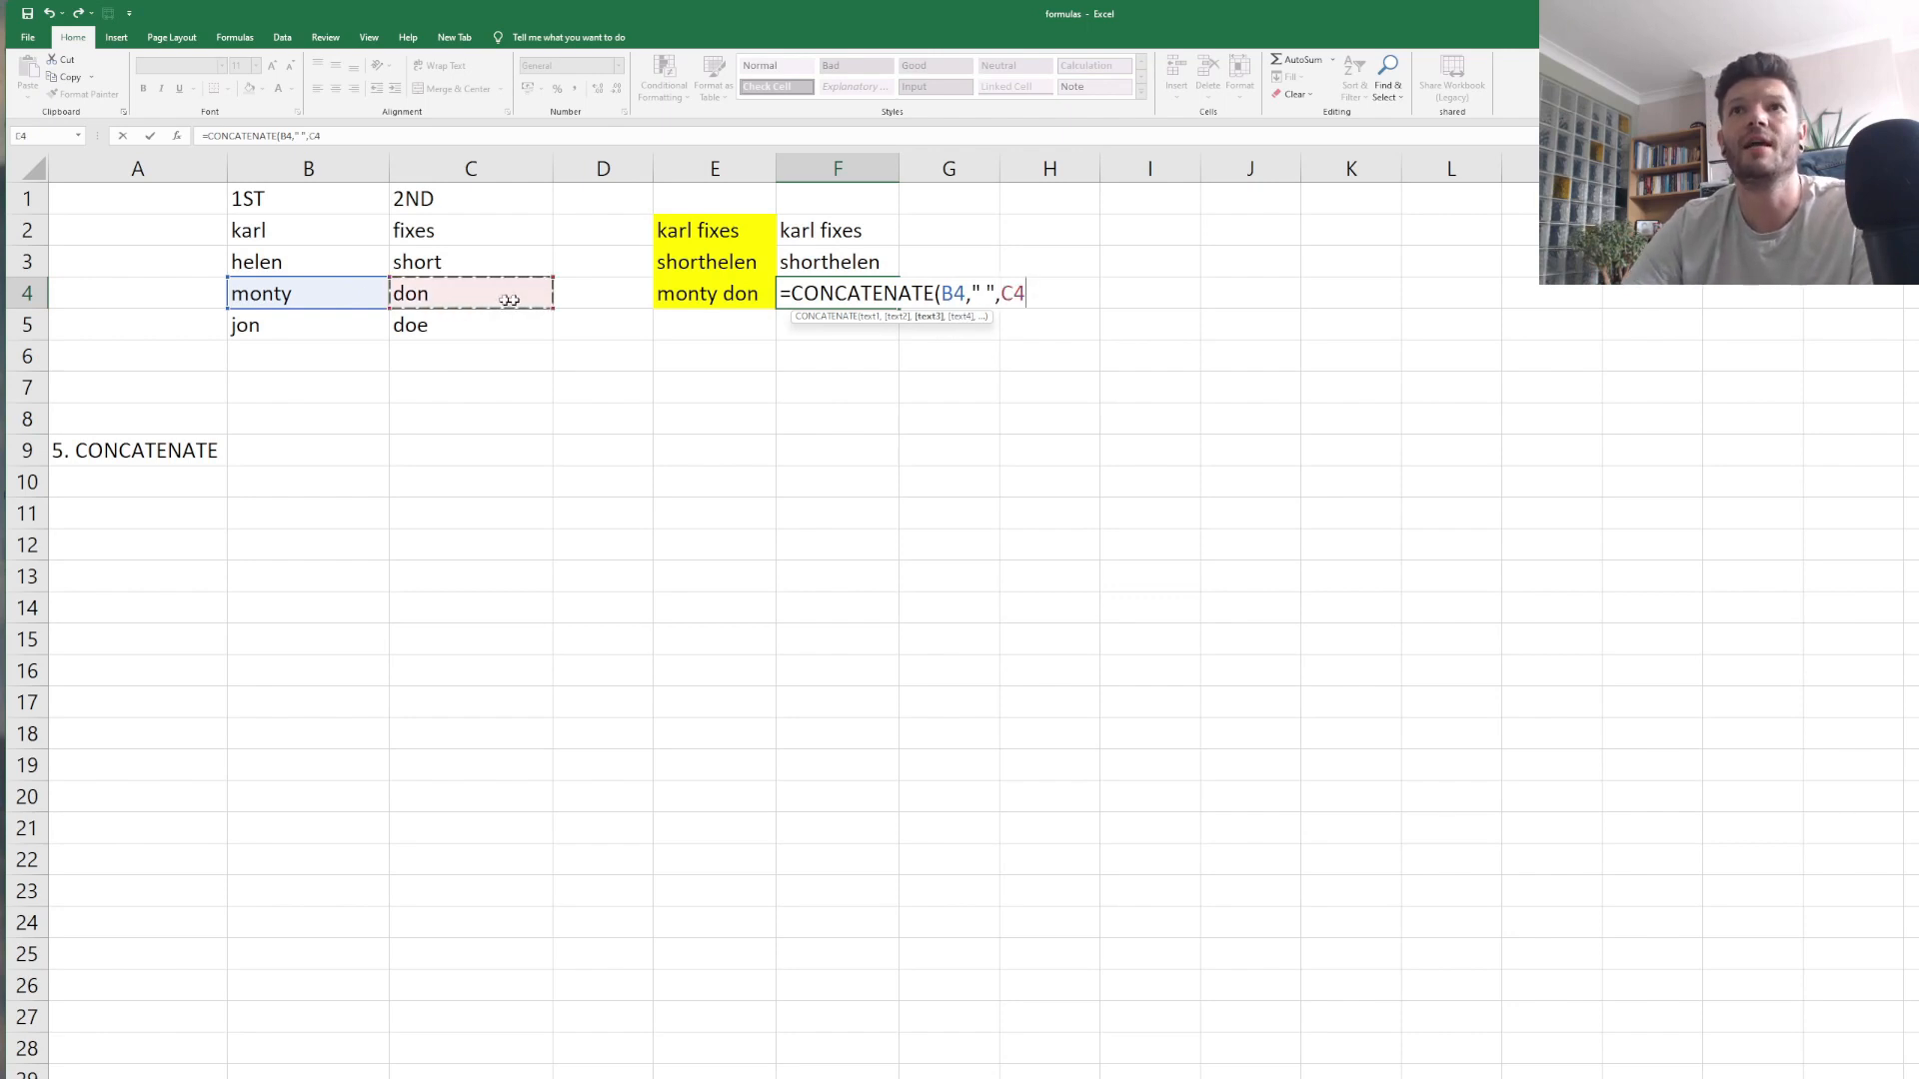
{"action": "key", "text": "Return"}
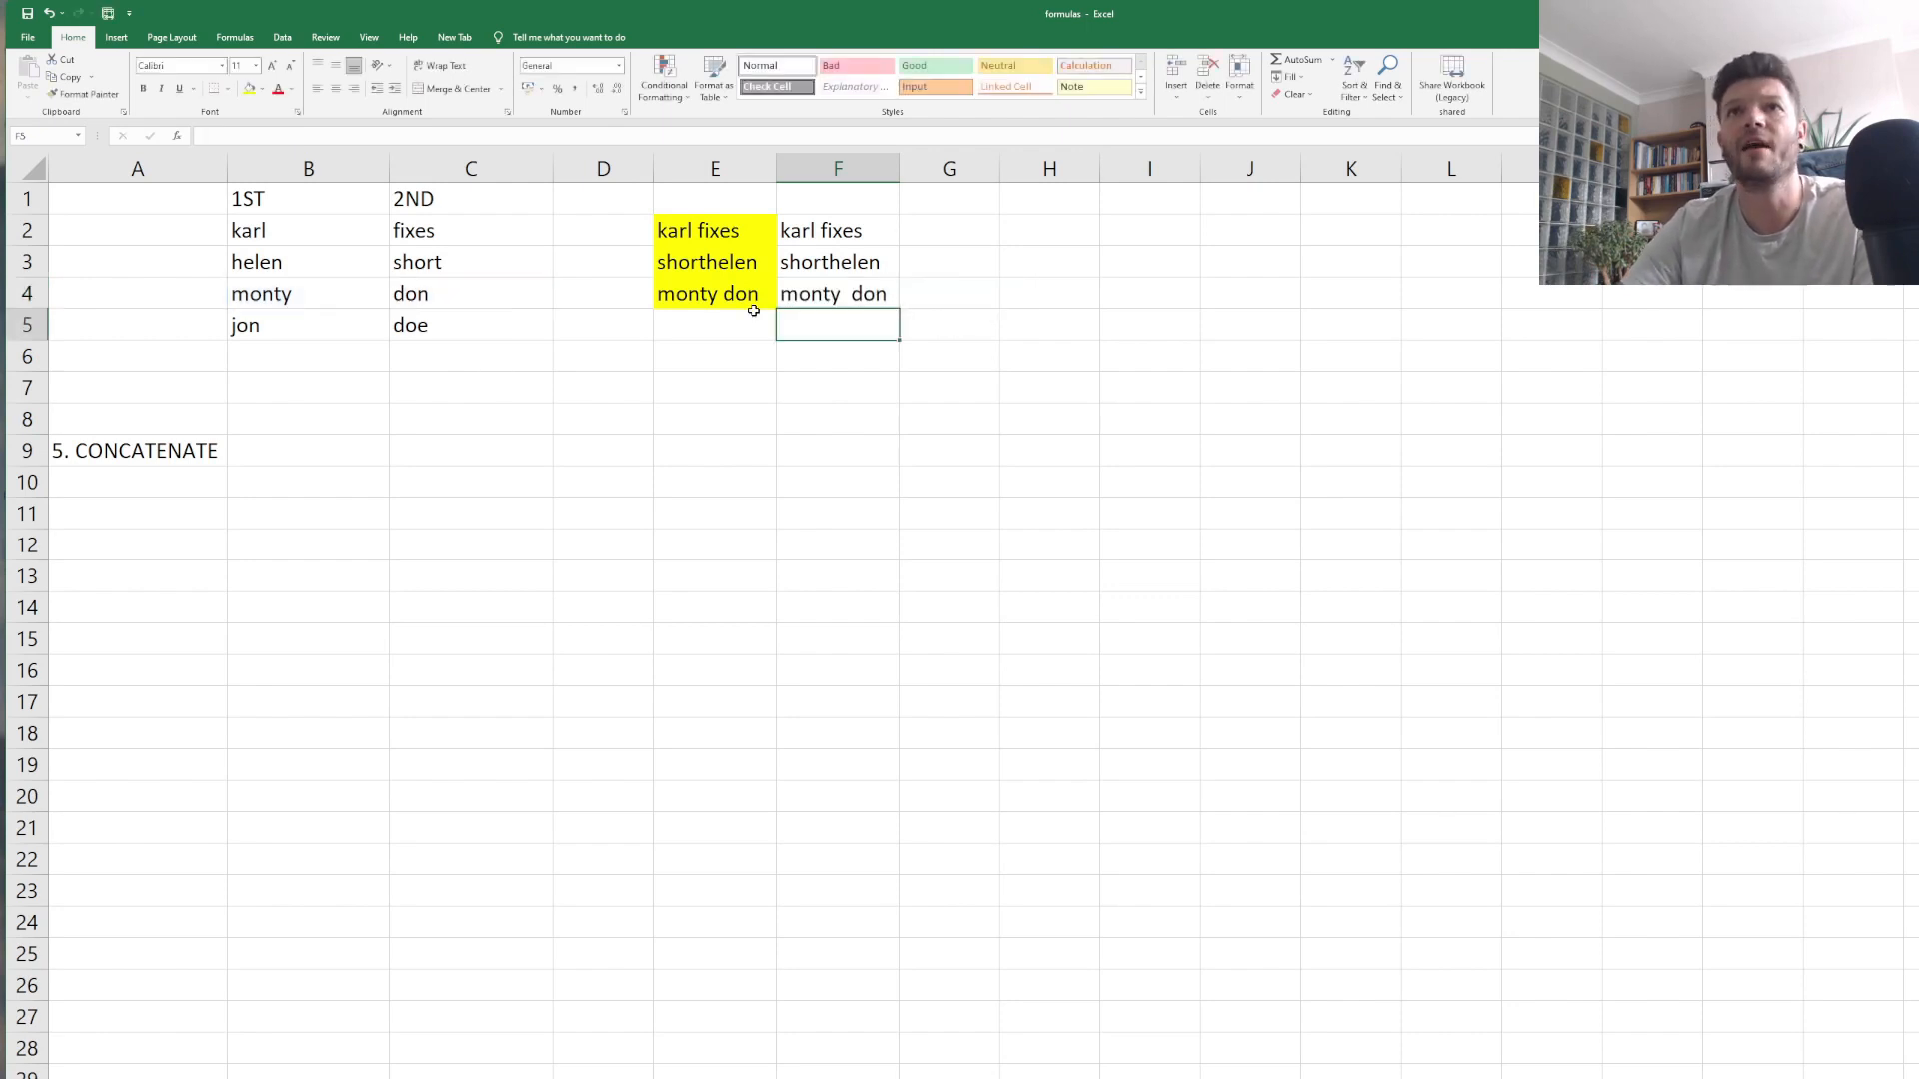
{"action": "left_click", "coordinate": [851, 296]}
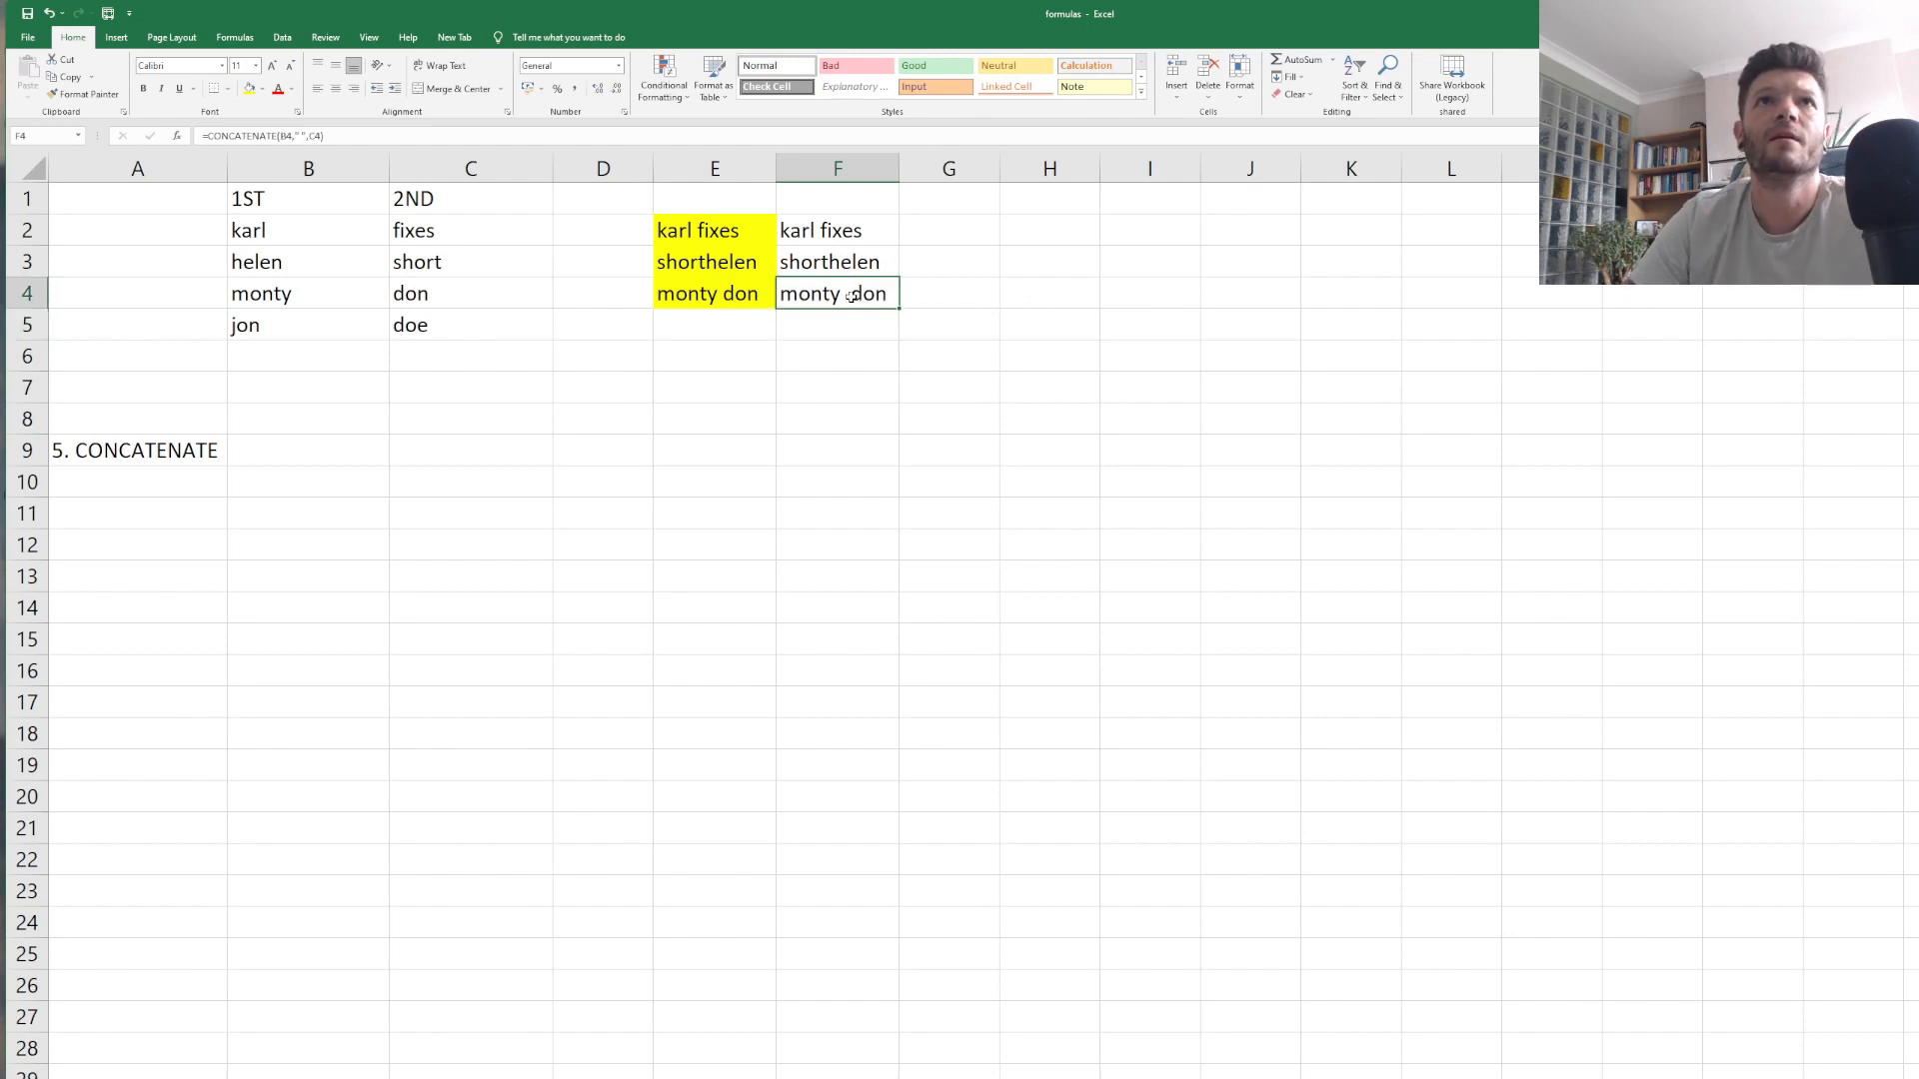
{"action": "left_click", "coordinate": [856, 351]}
Replace the space between the quotes in F4's CONCATENATE formula with the text HELLO.
{"action": "left_click", "coordinate": [827, 295]}
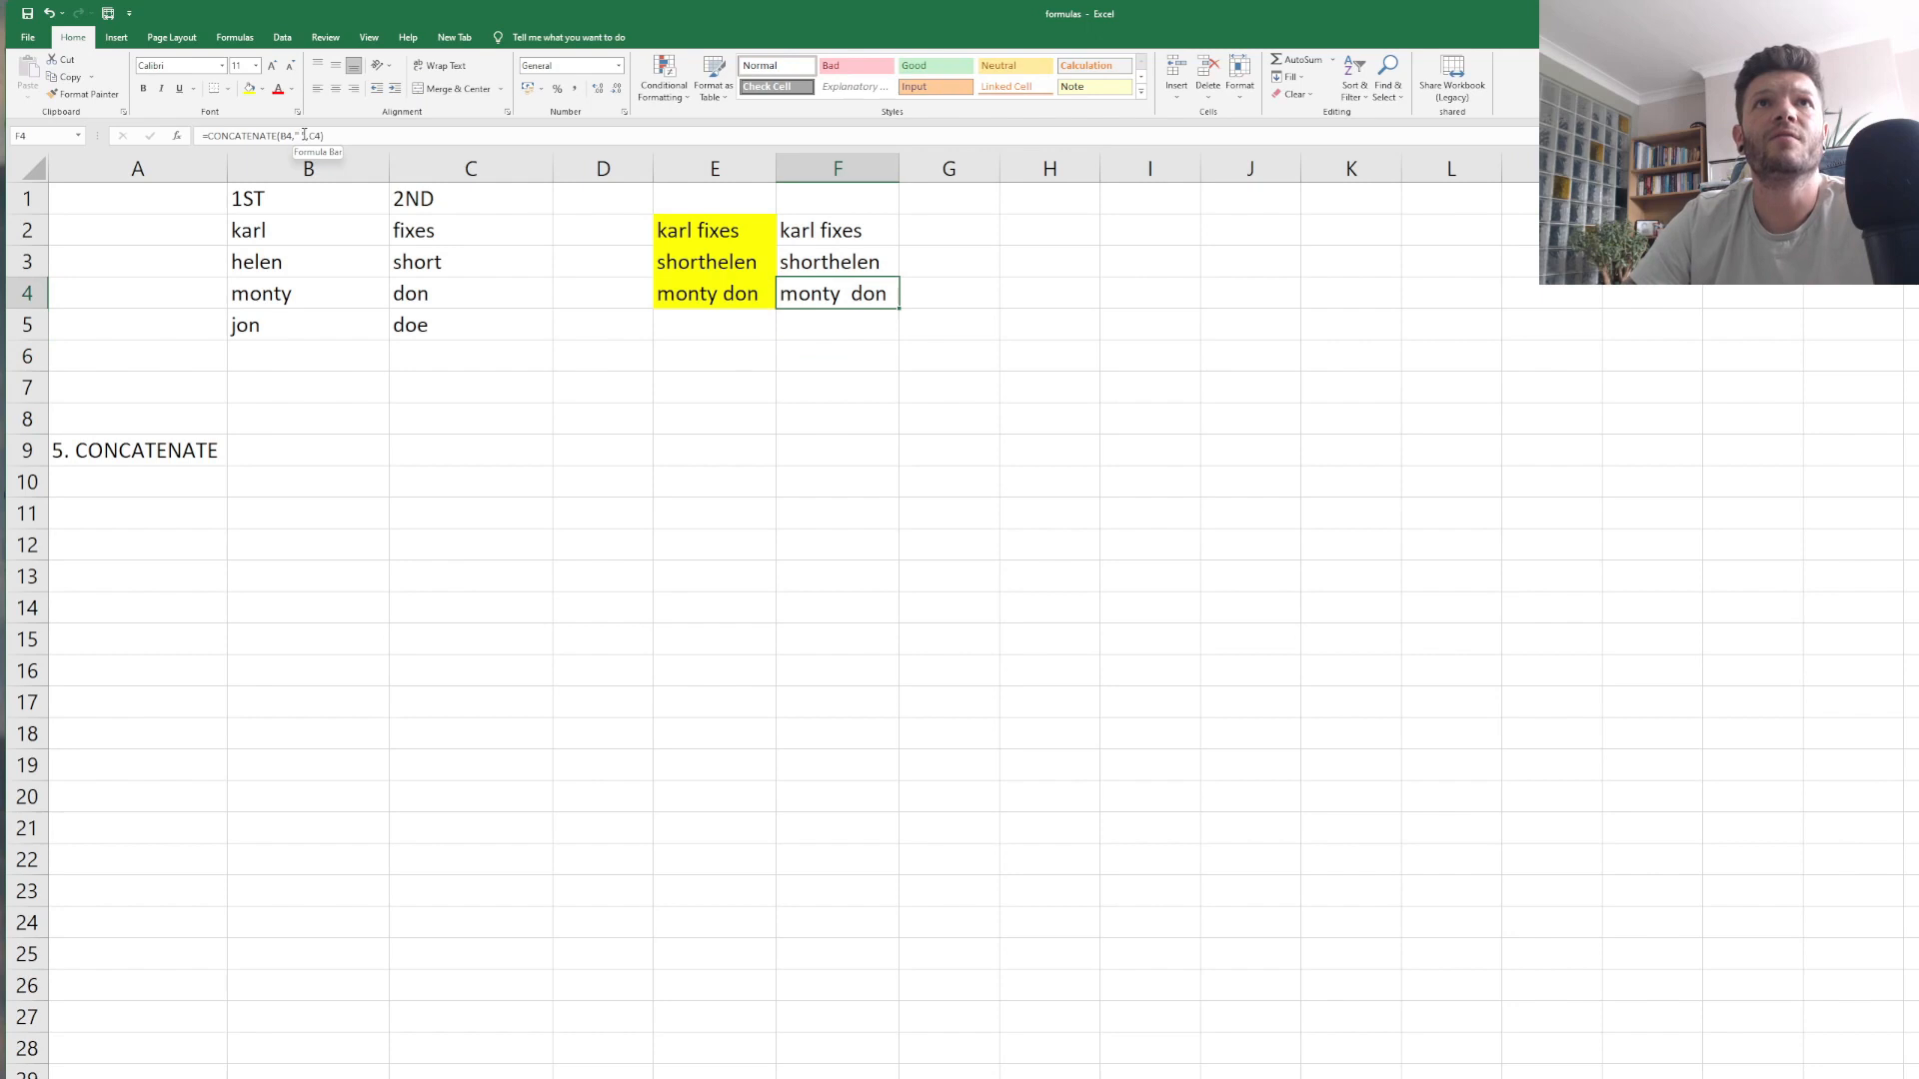
{"action": "key", "text": "F2"}
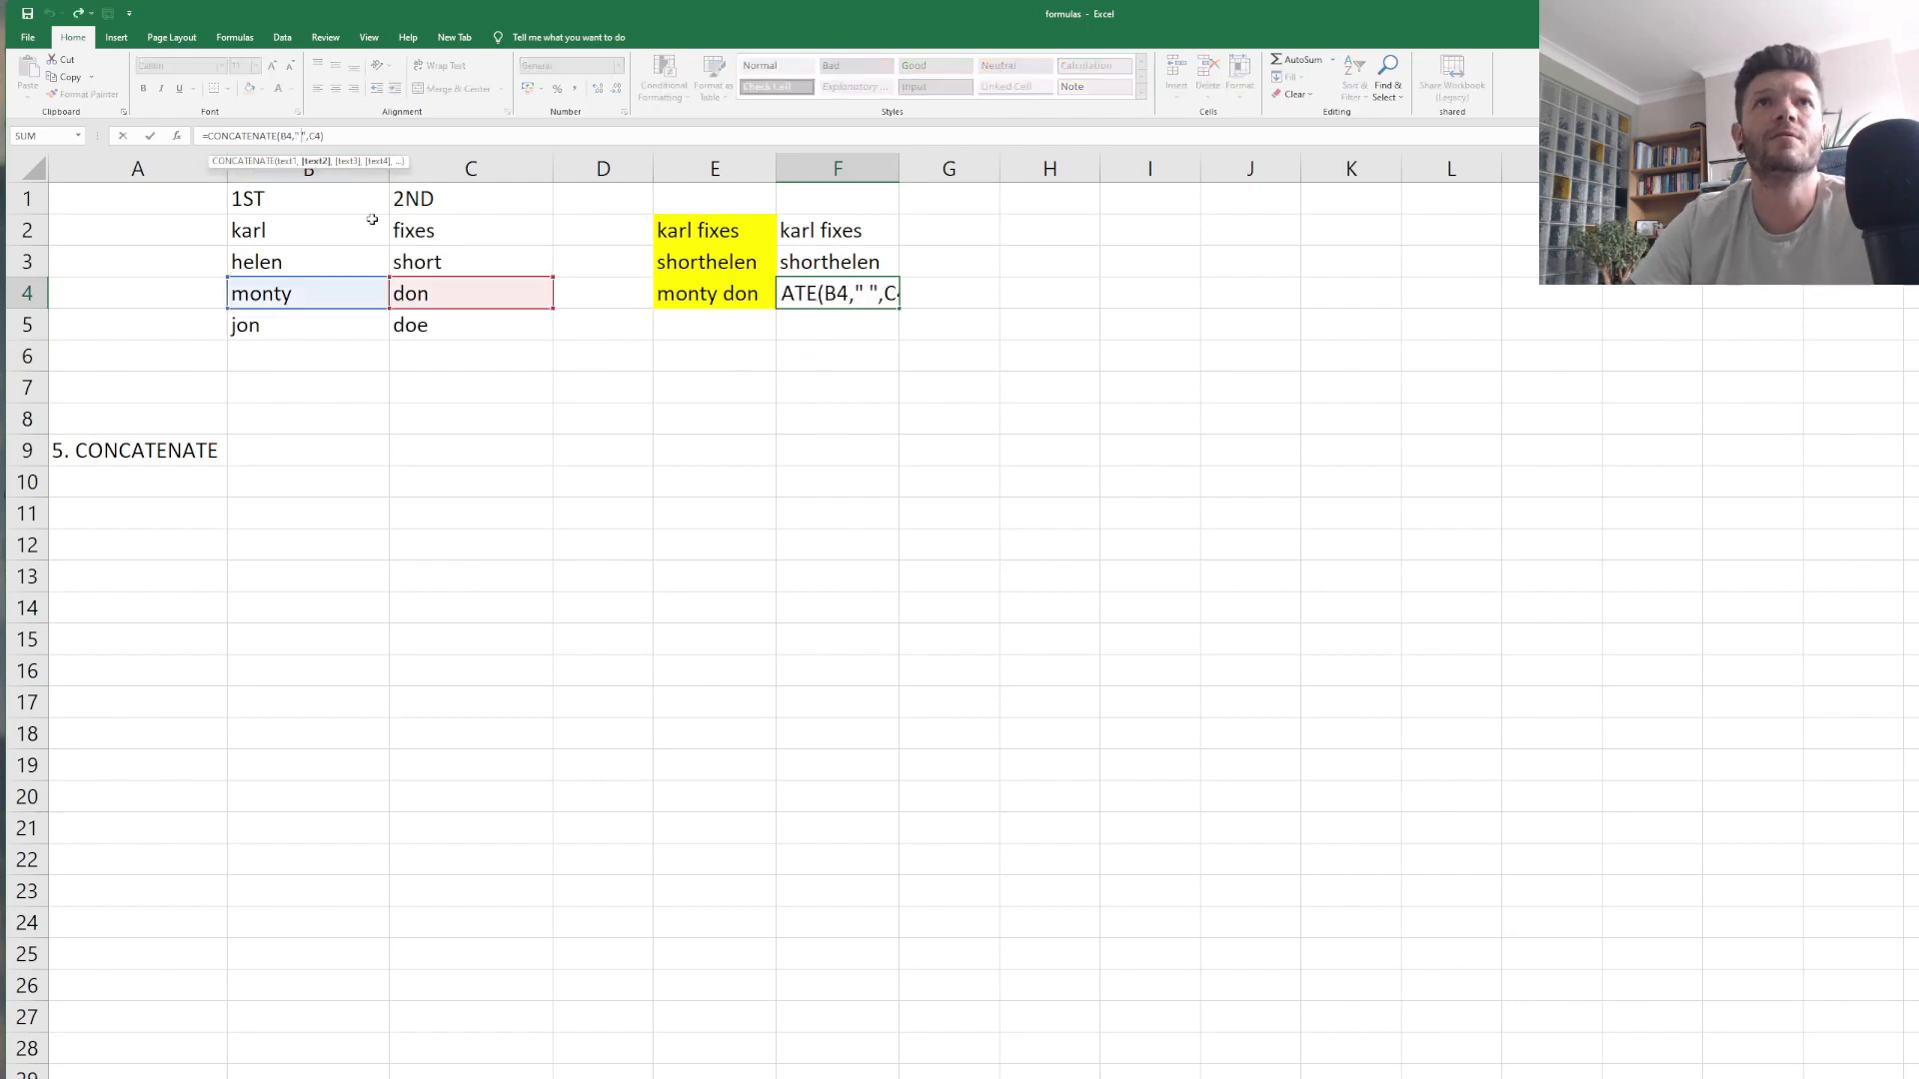
{"action": "key", "text": "Left"}
{"action": "key", "text": "Left"}
{"action": "key", "text": "Left"}
{"action": "key", "text": "Left"}
{"action": "key", "text": "Left"}
{"action": "key", "text": "BackSpace"}
{"action": "type", "text": "HELLO"}
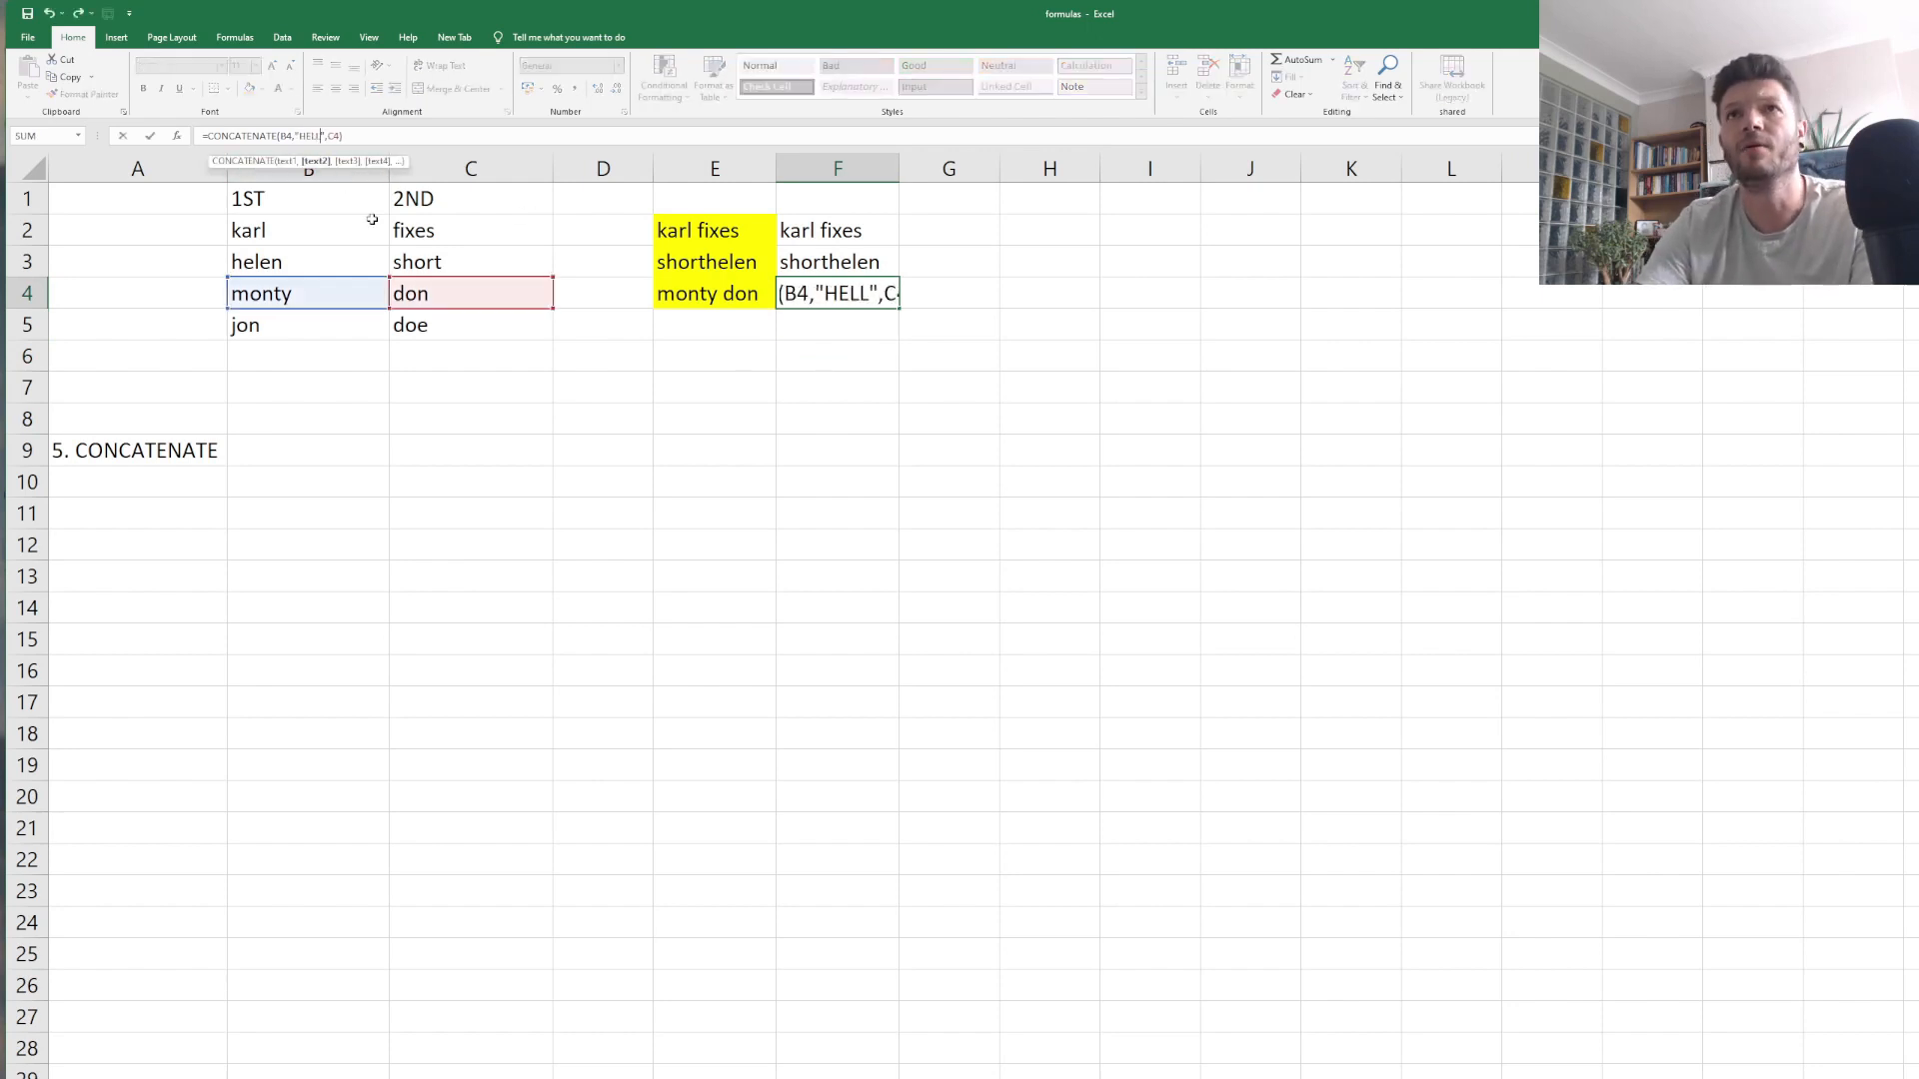
{"action": "key", "text": "Return"}
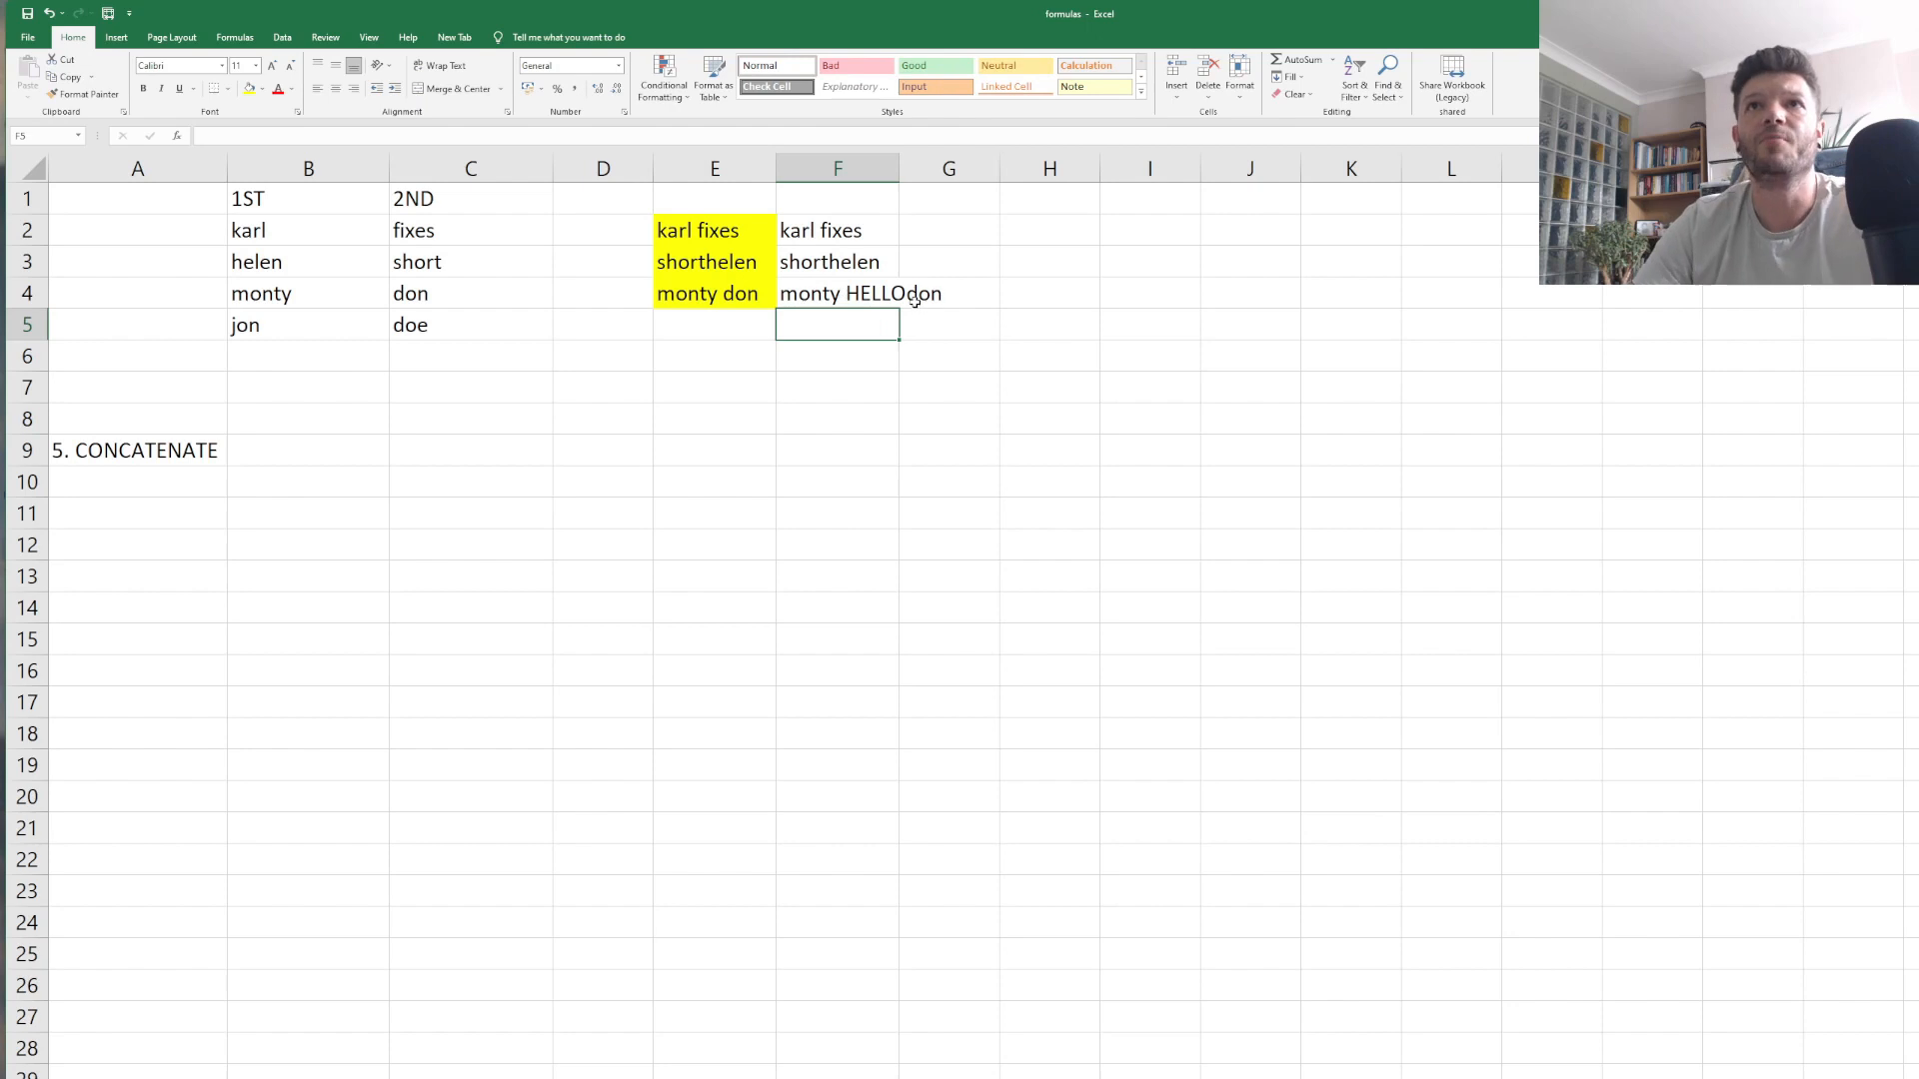
Clear the separator text in F4's formula so that B4 and C4 are joined with empty quotes between them.
{"action": "left_click", "coordinate": [851, 297]}
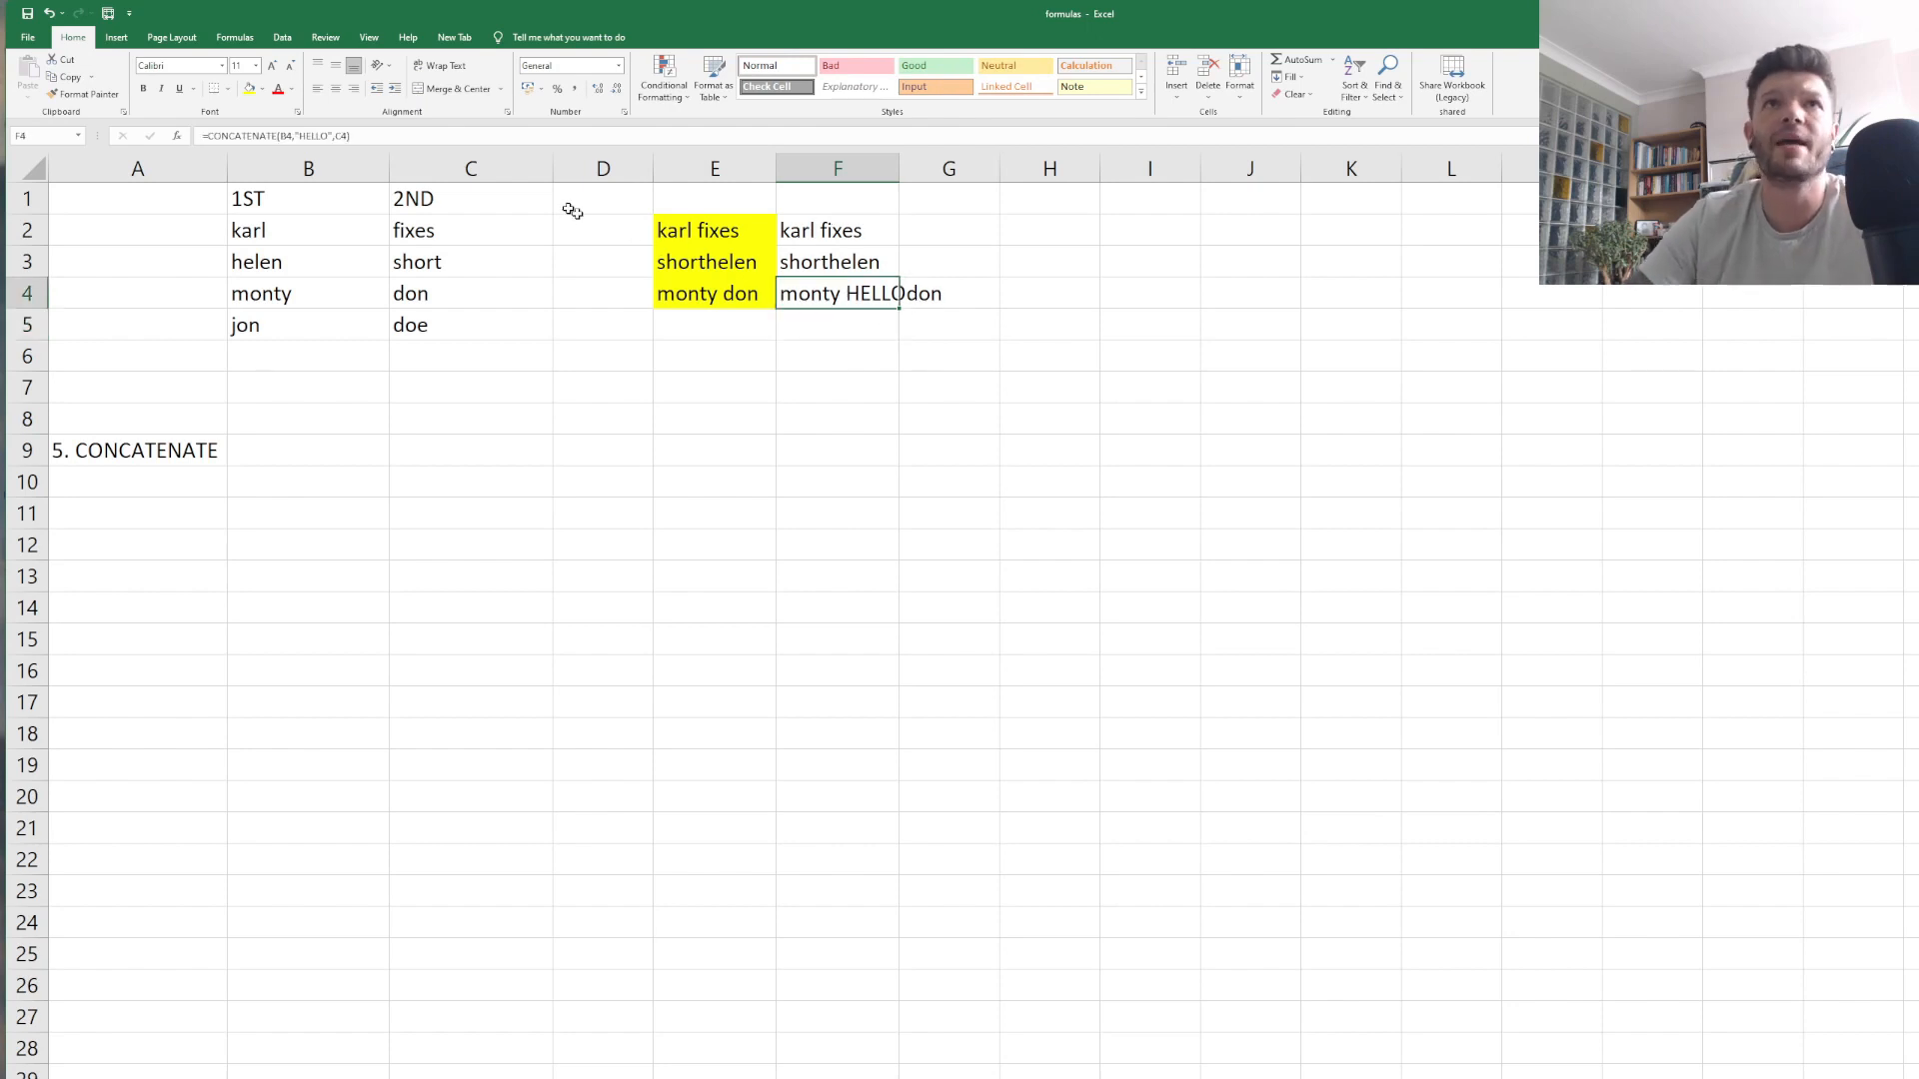
{"action": "left_click", "coordinate": [325, 137]}
{"action": "key", "text": "BackSpace"}
{"action": "key", "text": "BackSpace"}
{"action": "key", "text": "BackSpace"}
{"action": "key", "text": "BackSpace"}
{"action": "key", "text": "BackSpace"}
{"action": "left_click", "coordinate": [472, 345]}
Add a sample row with 111111 in B6 and an uppercase first name in C6.
{"action": "left_click", "coordinate": [294, 347]}
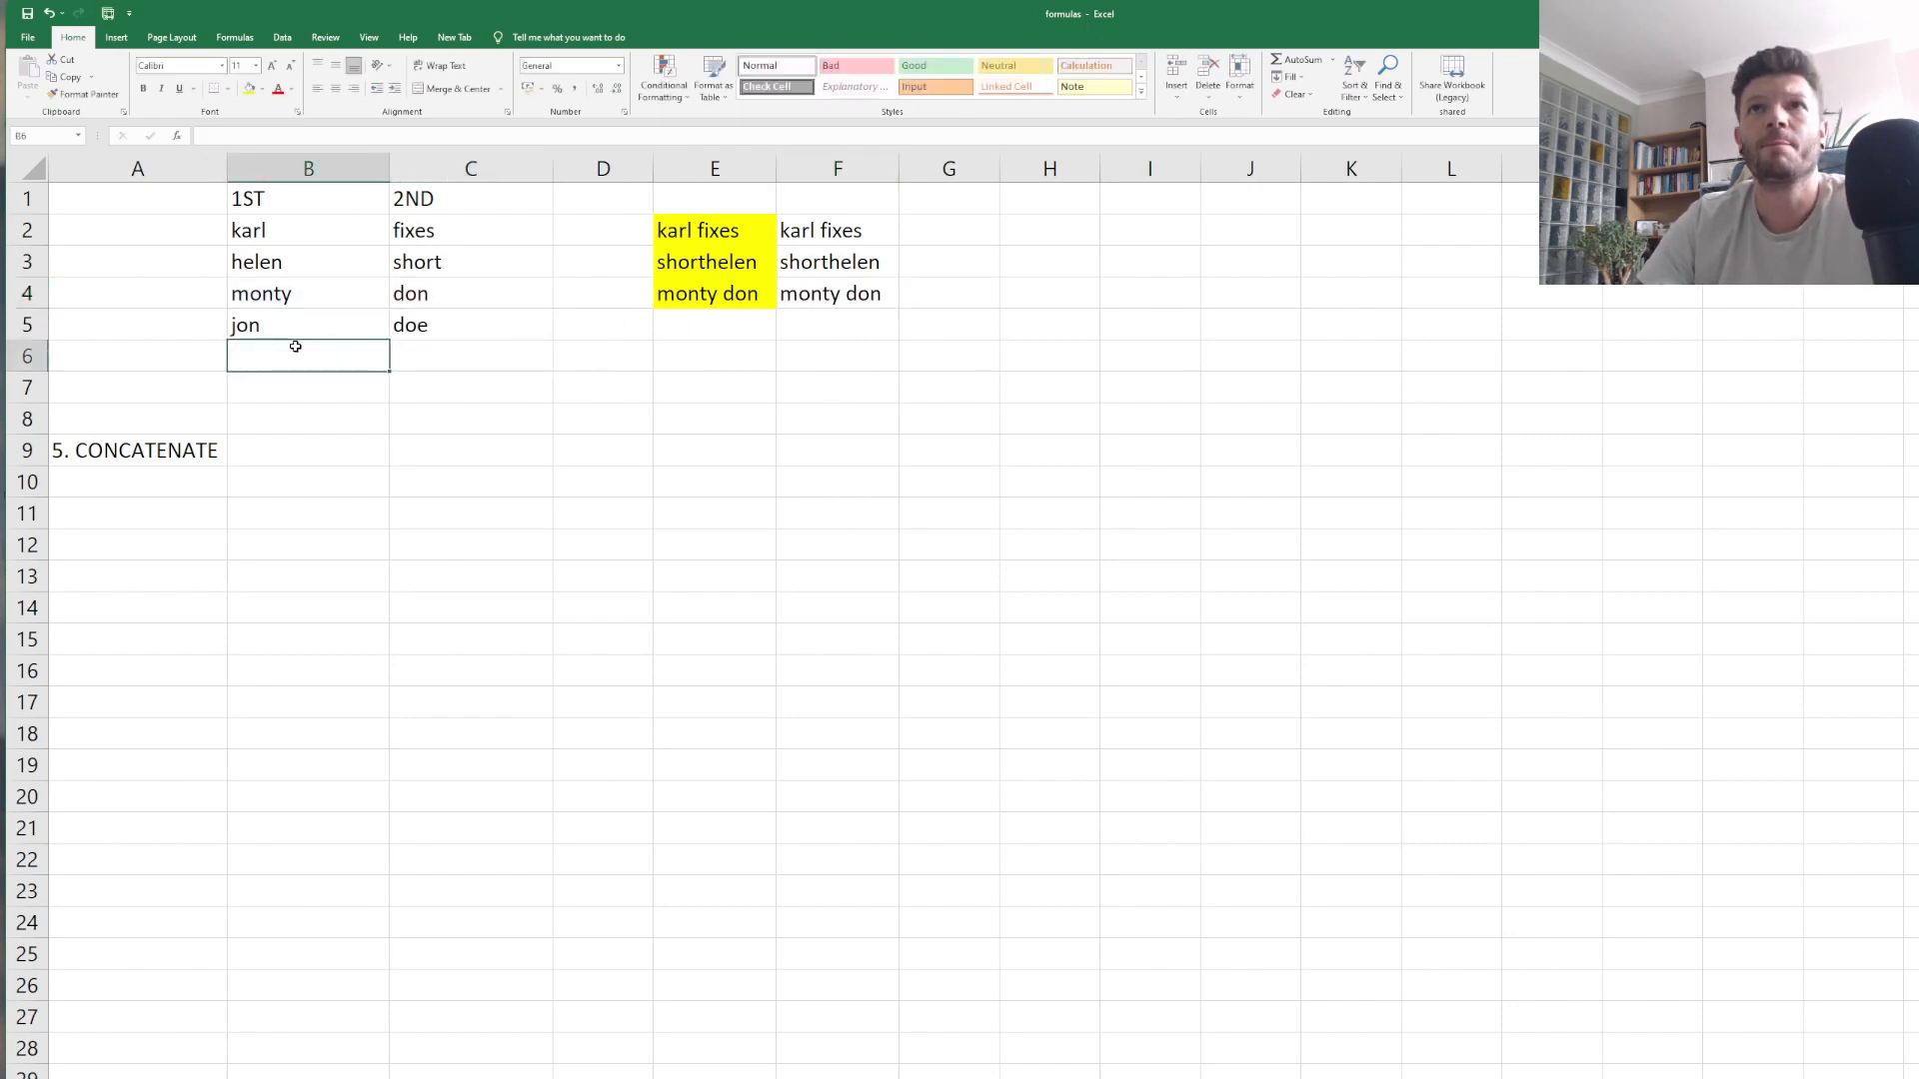
{"action": "left_click", "coordinate": [483, 364]}
{"action": "left_click", "coordinate": [340, 355]}
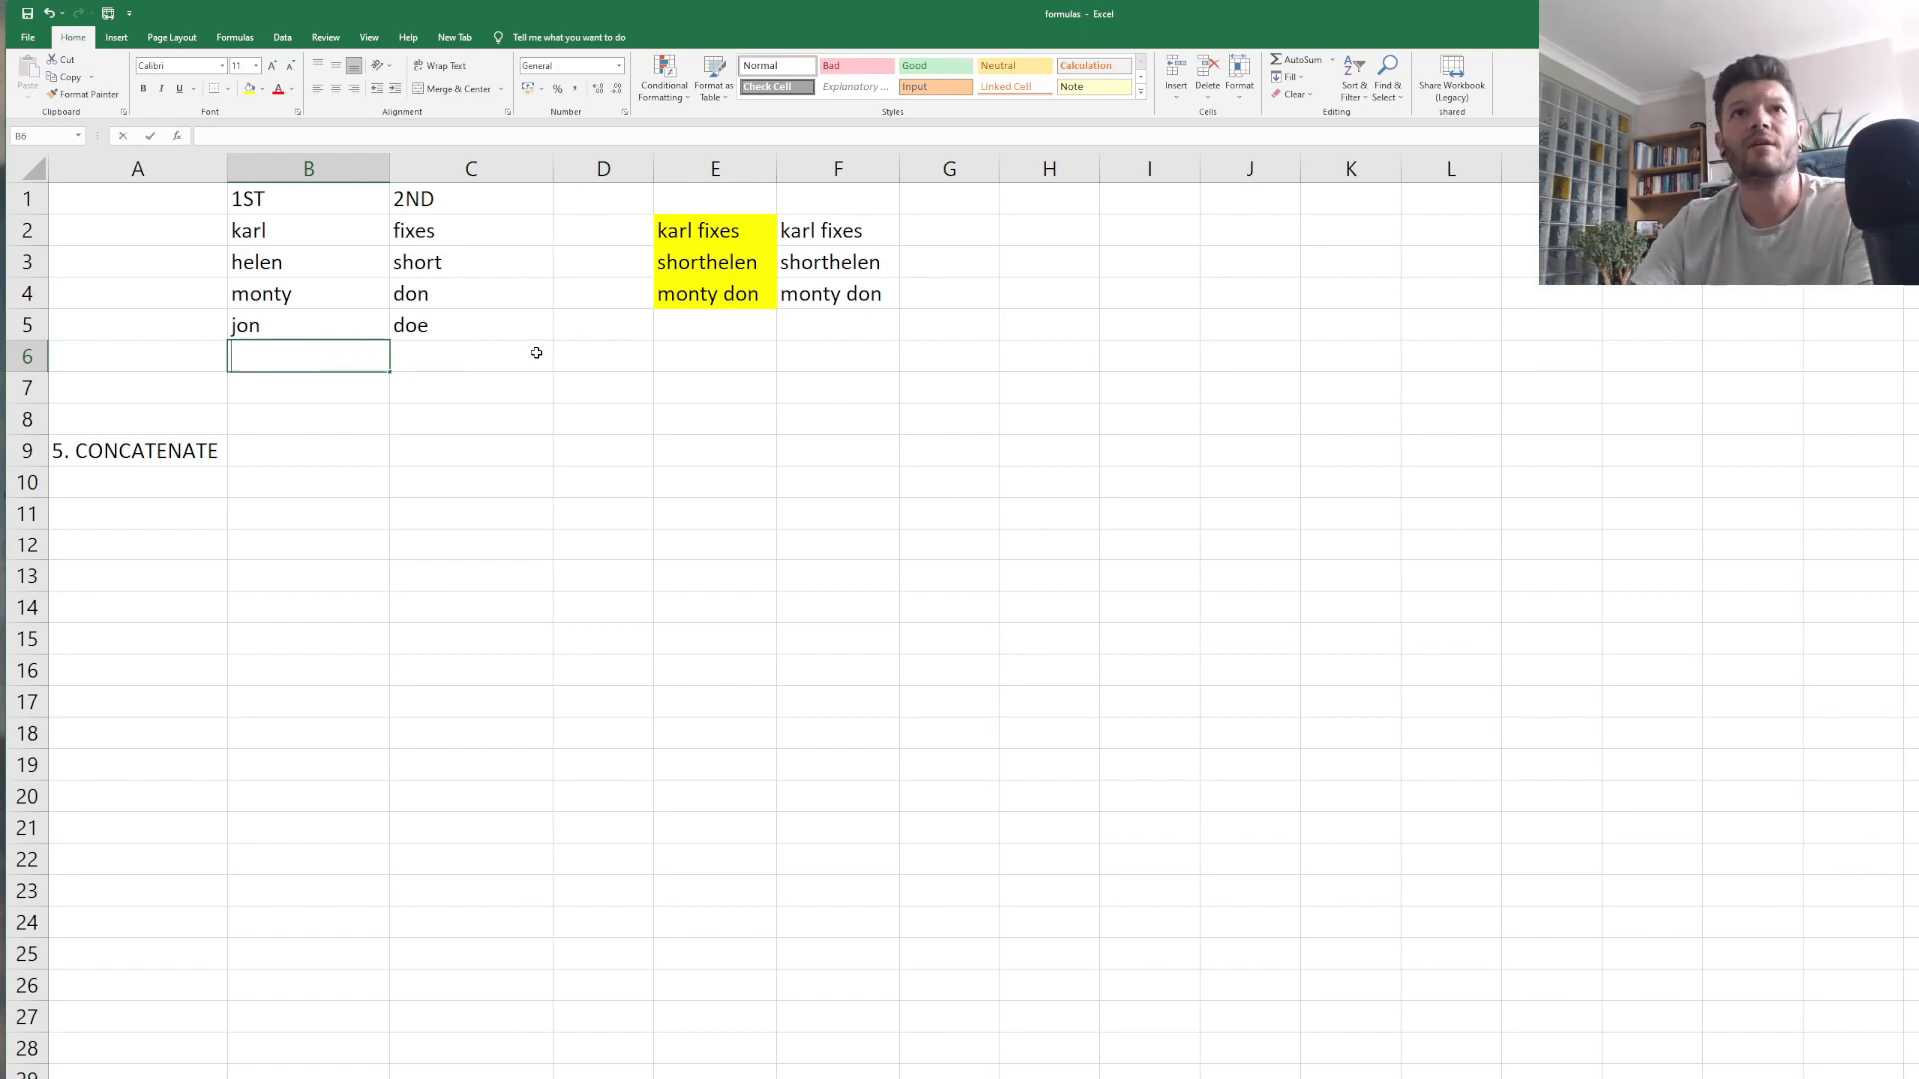
{"action": "type", "text": "111111"}
{"action": "left_click", "coordinate": [502, 360]}
{"action": "type", "text": "KARL"}
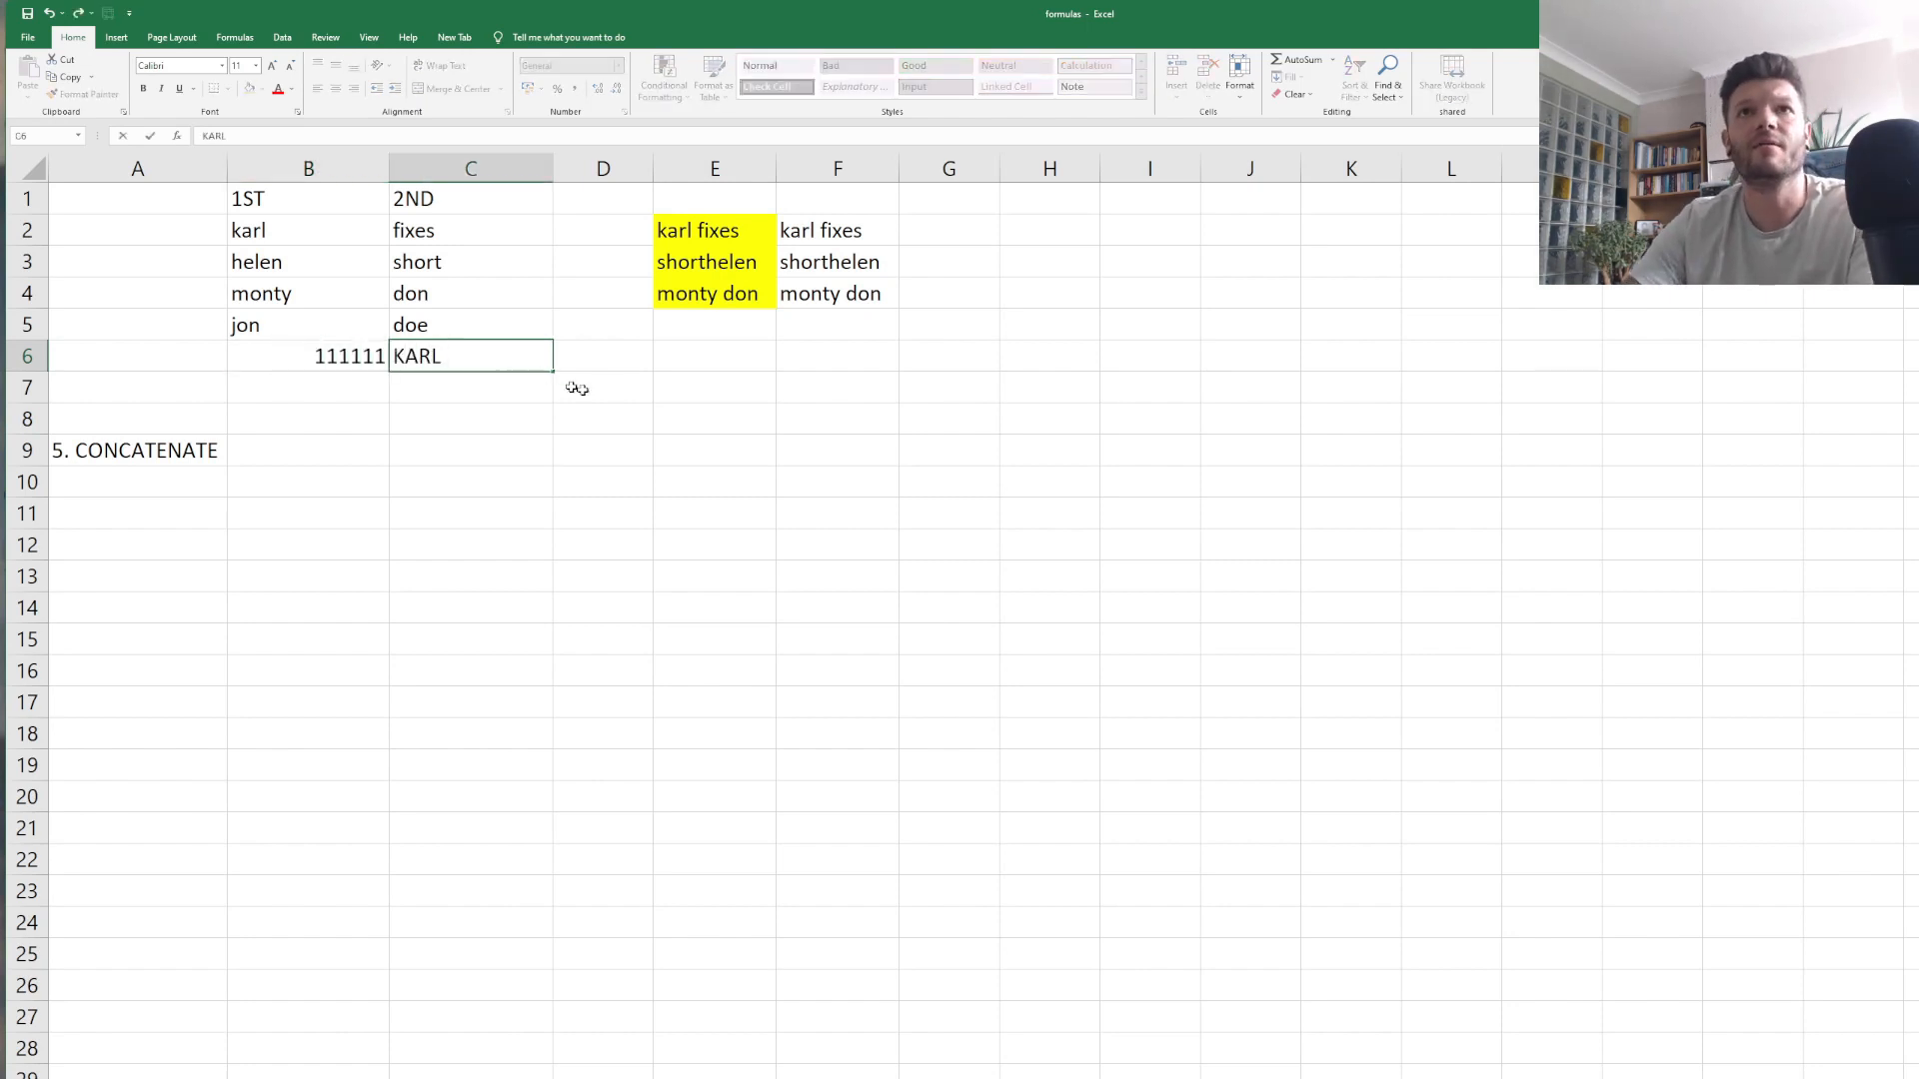
{"action": "left_click", "coordinate": [689, 388]}
Enter a CONCATENATE formula in F6 that joins B6 and C6 with a hyphen, and check it against its source cells.
{"action": "left_click", "coordinate": [712, 351]}
{"action": "left_click", "coordinate": [813, 352]}
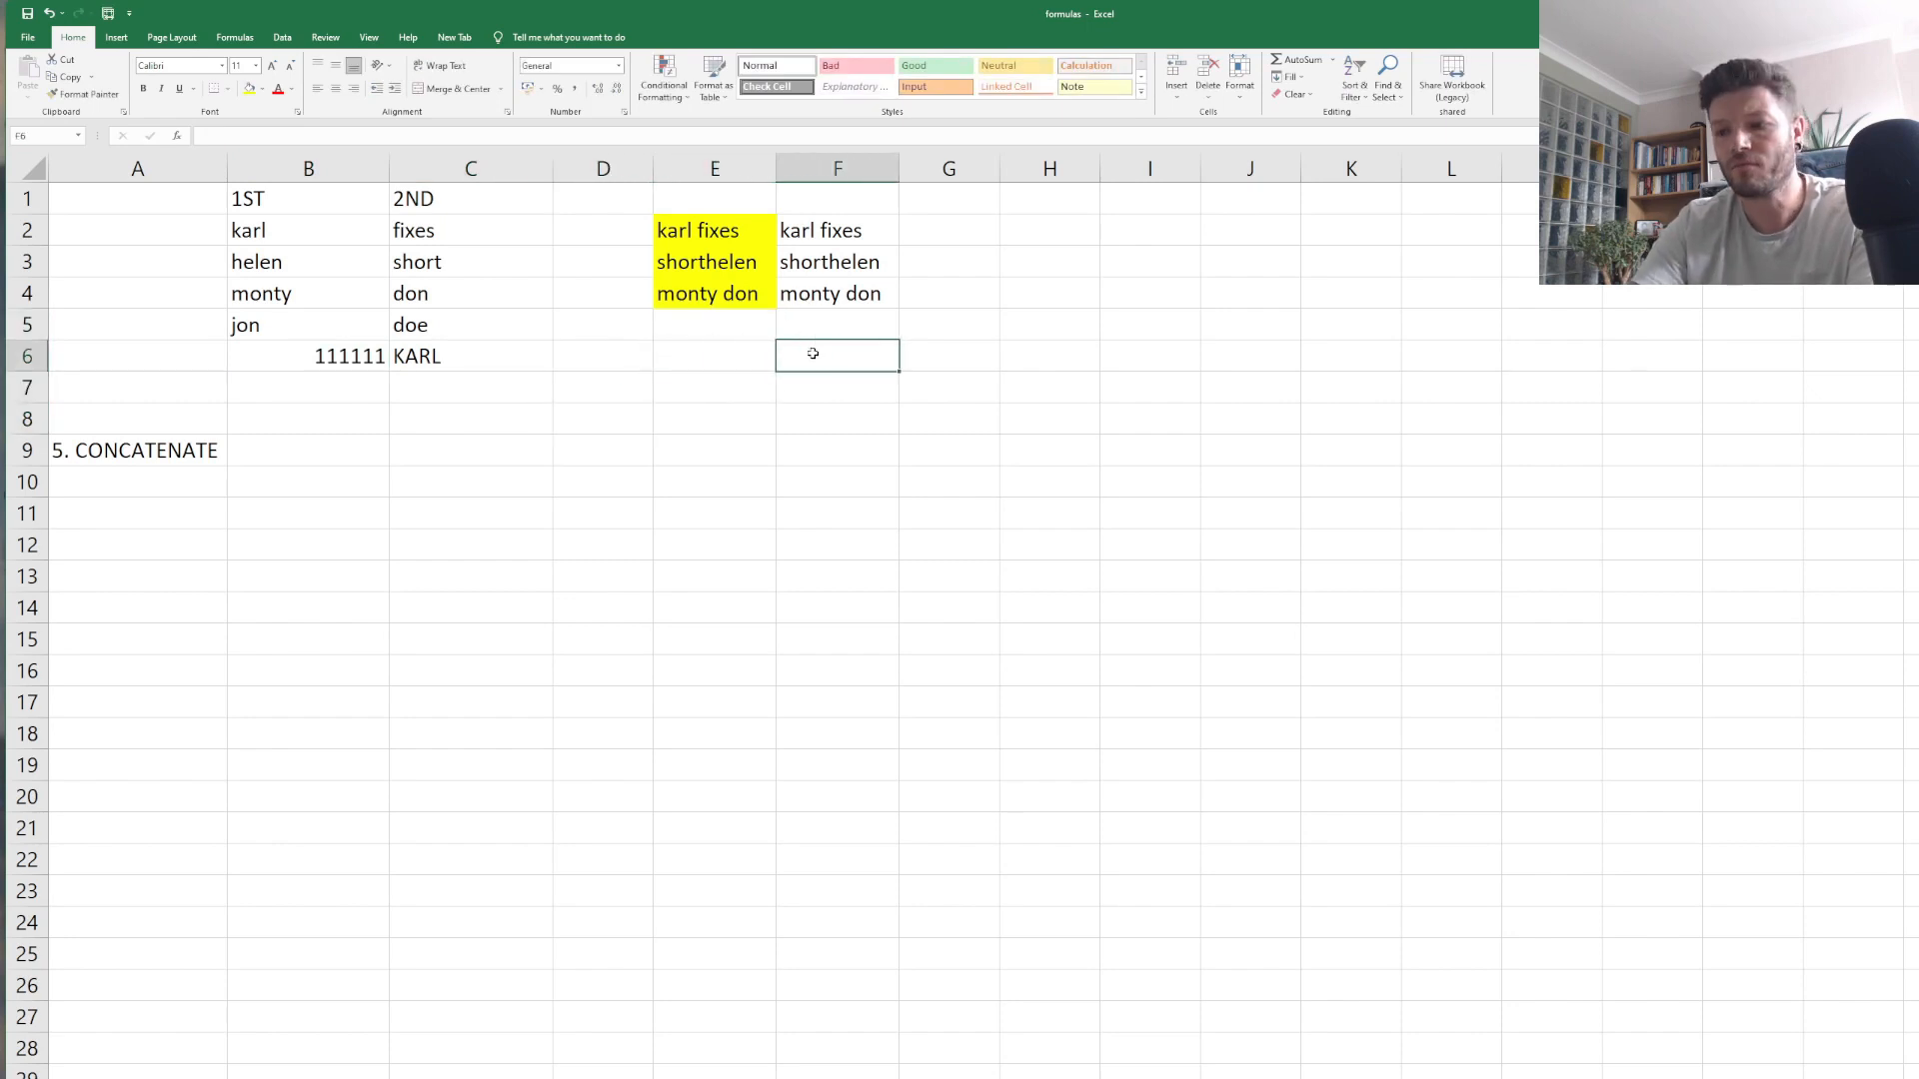
{"action": "type", "text": "=CON"}
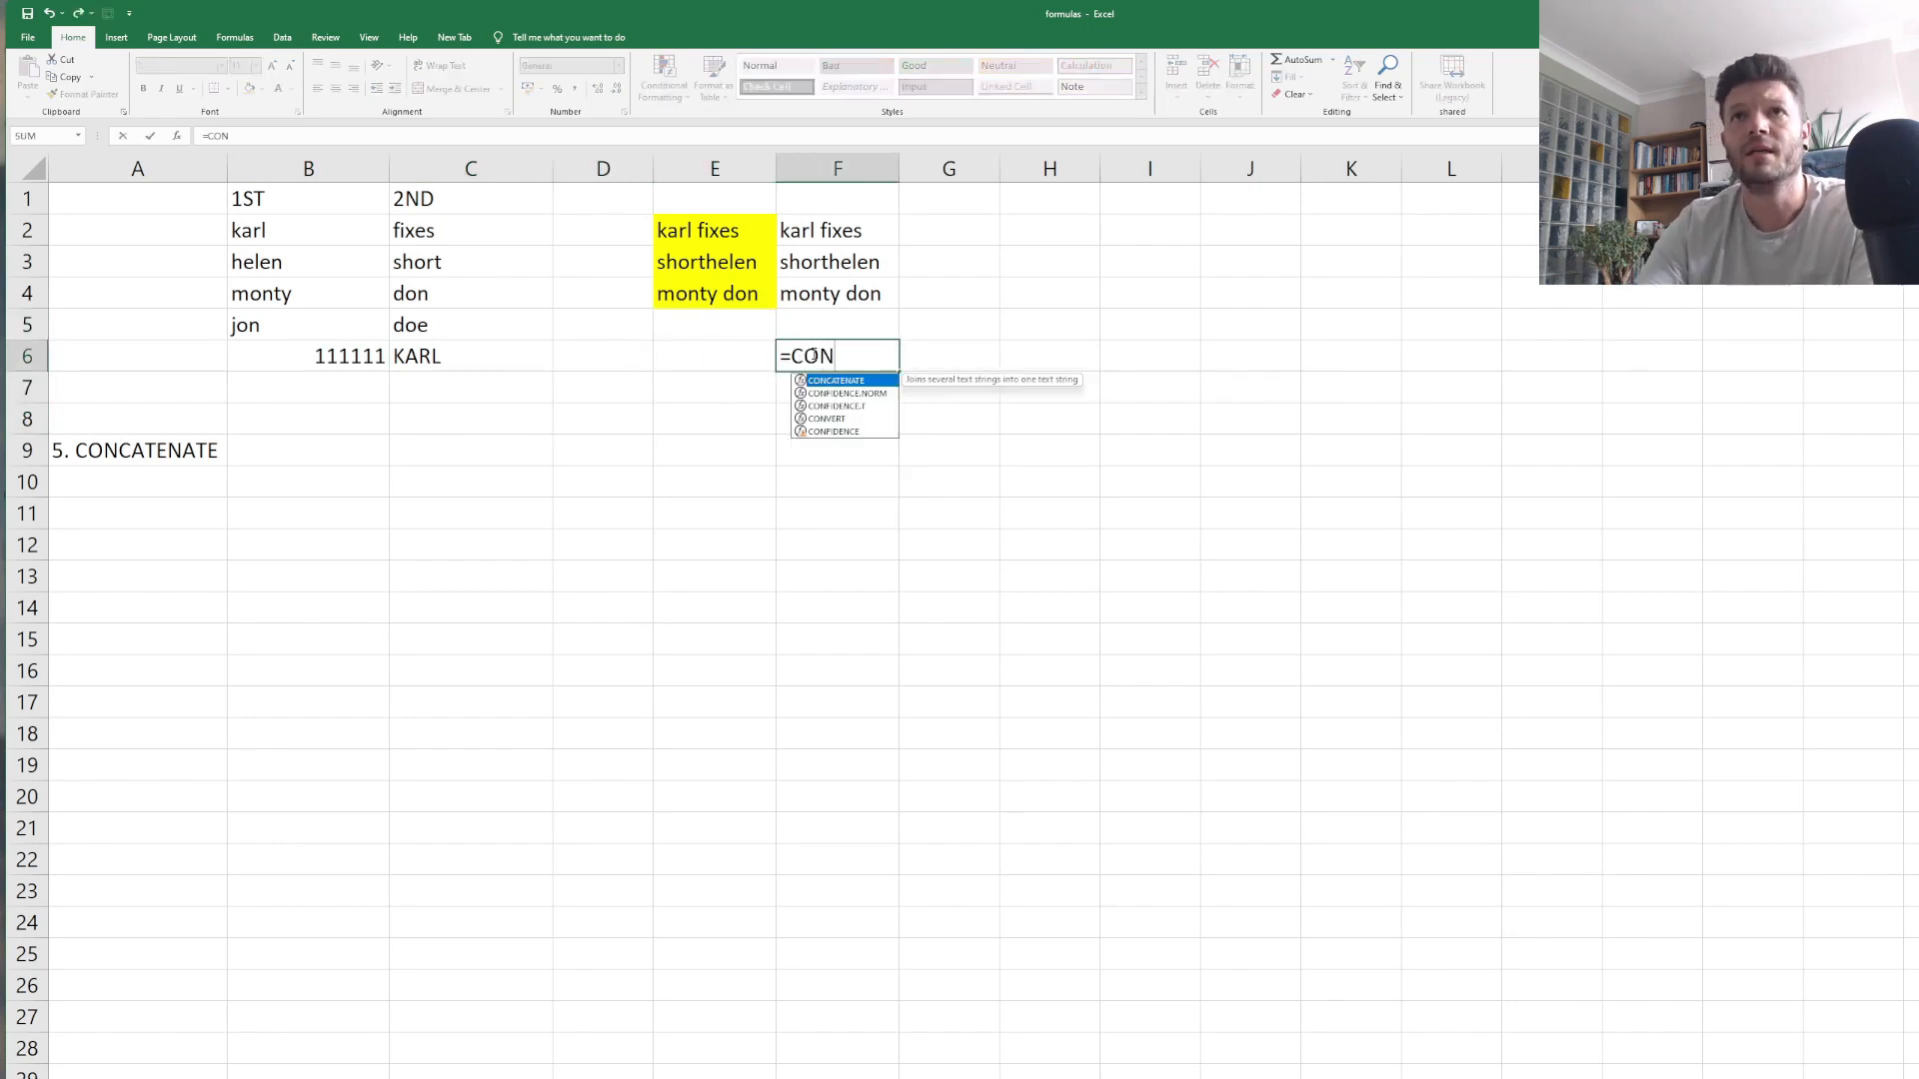
{"action": "type", "text": "CAT"}
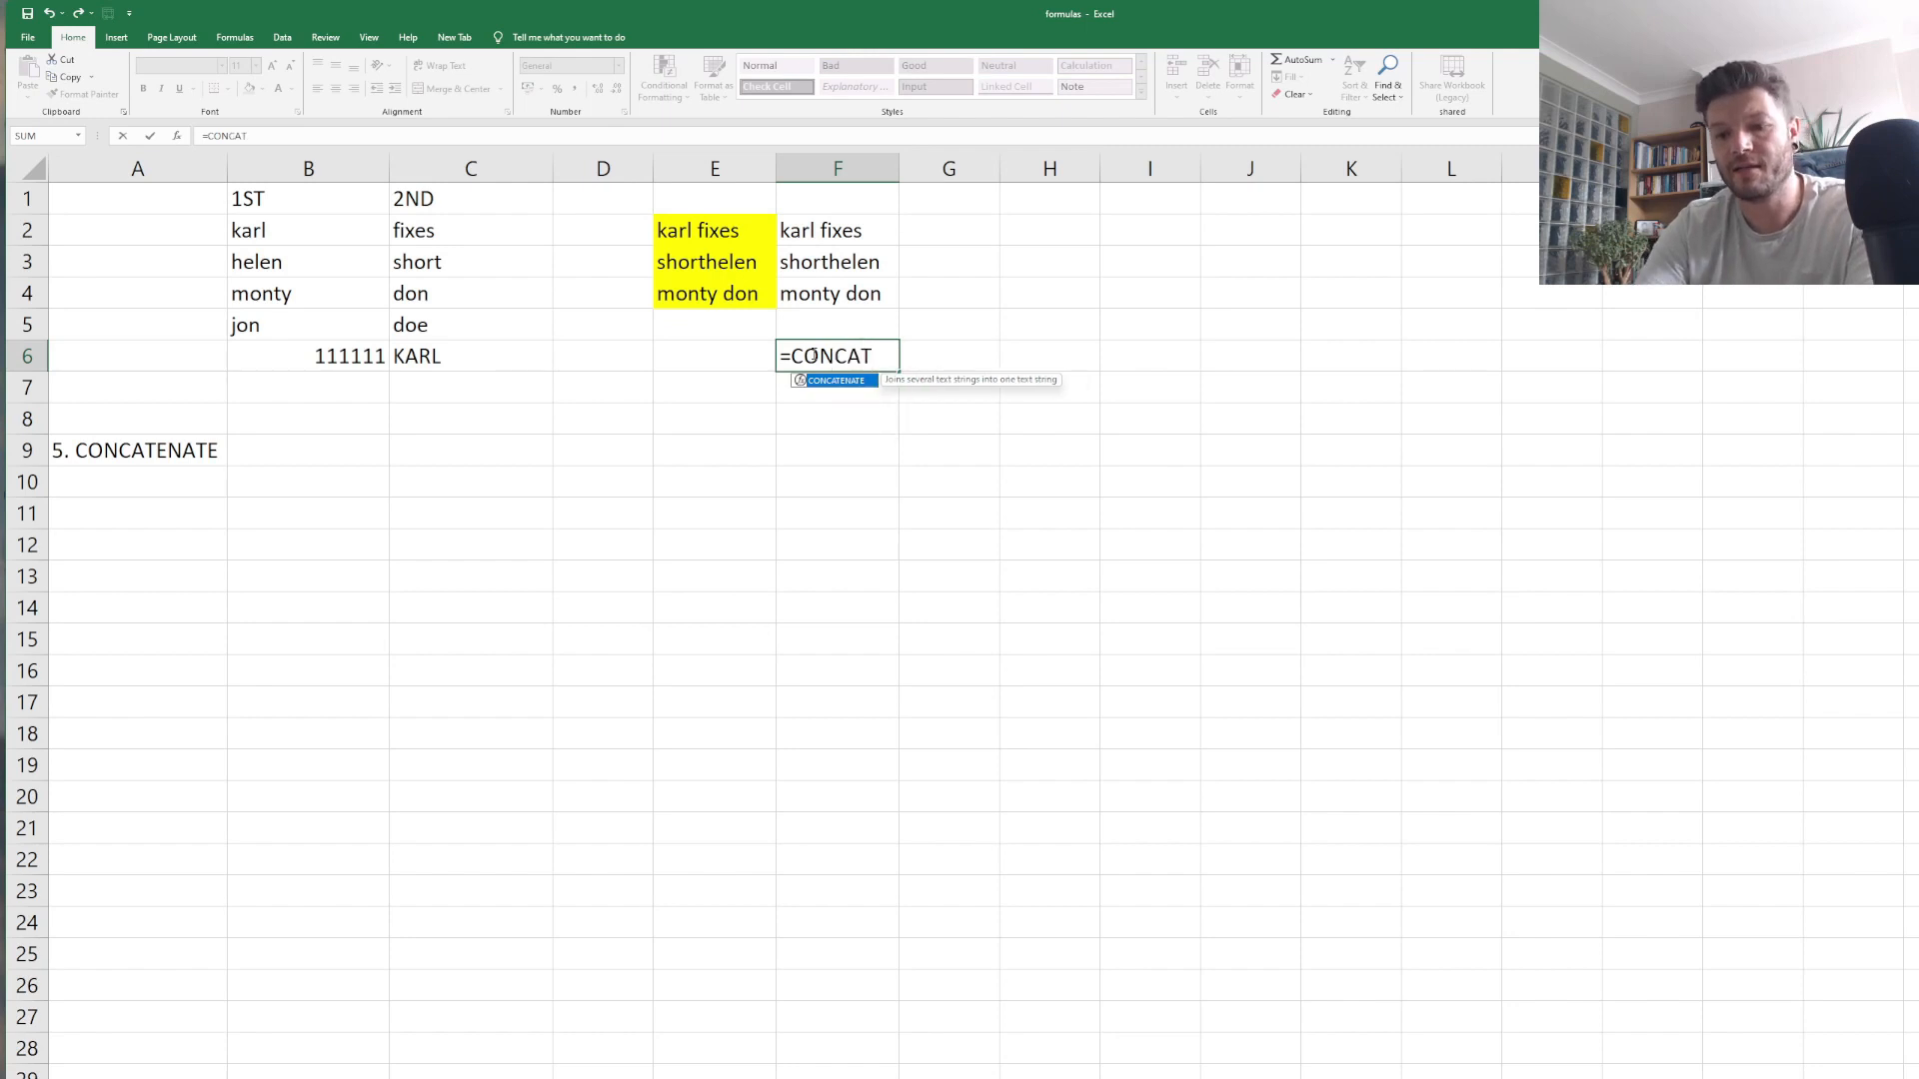
{"action": "type", "text": "ENATE"}
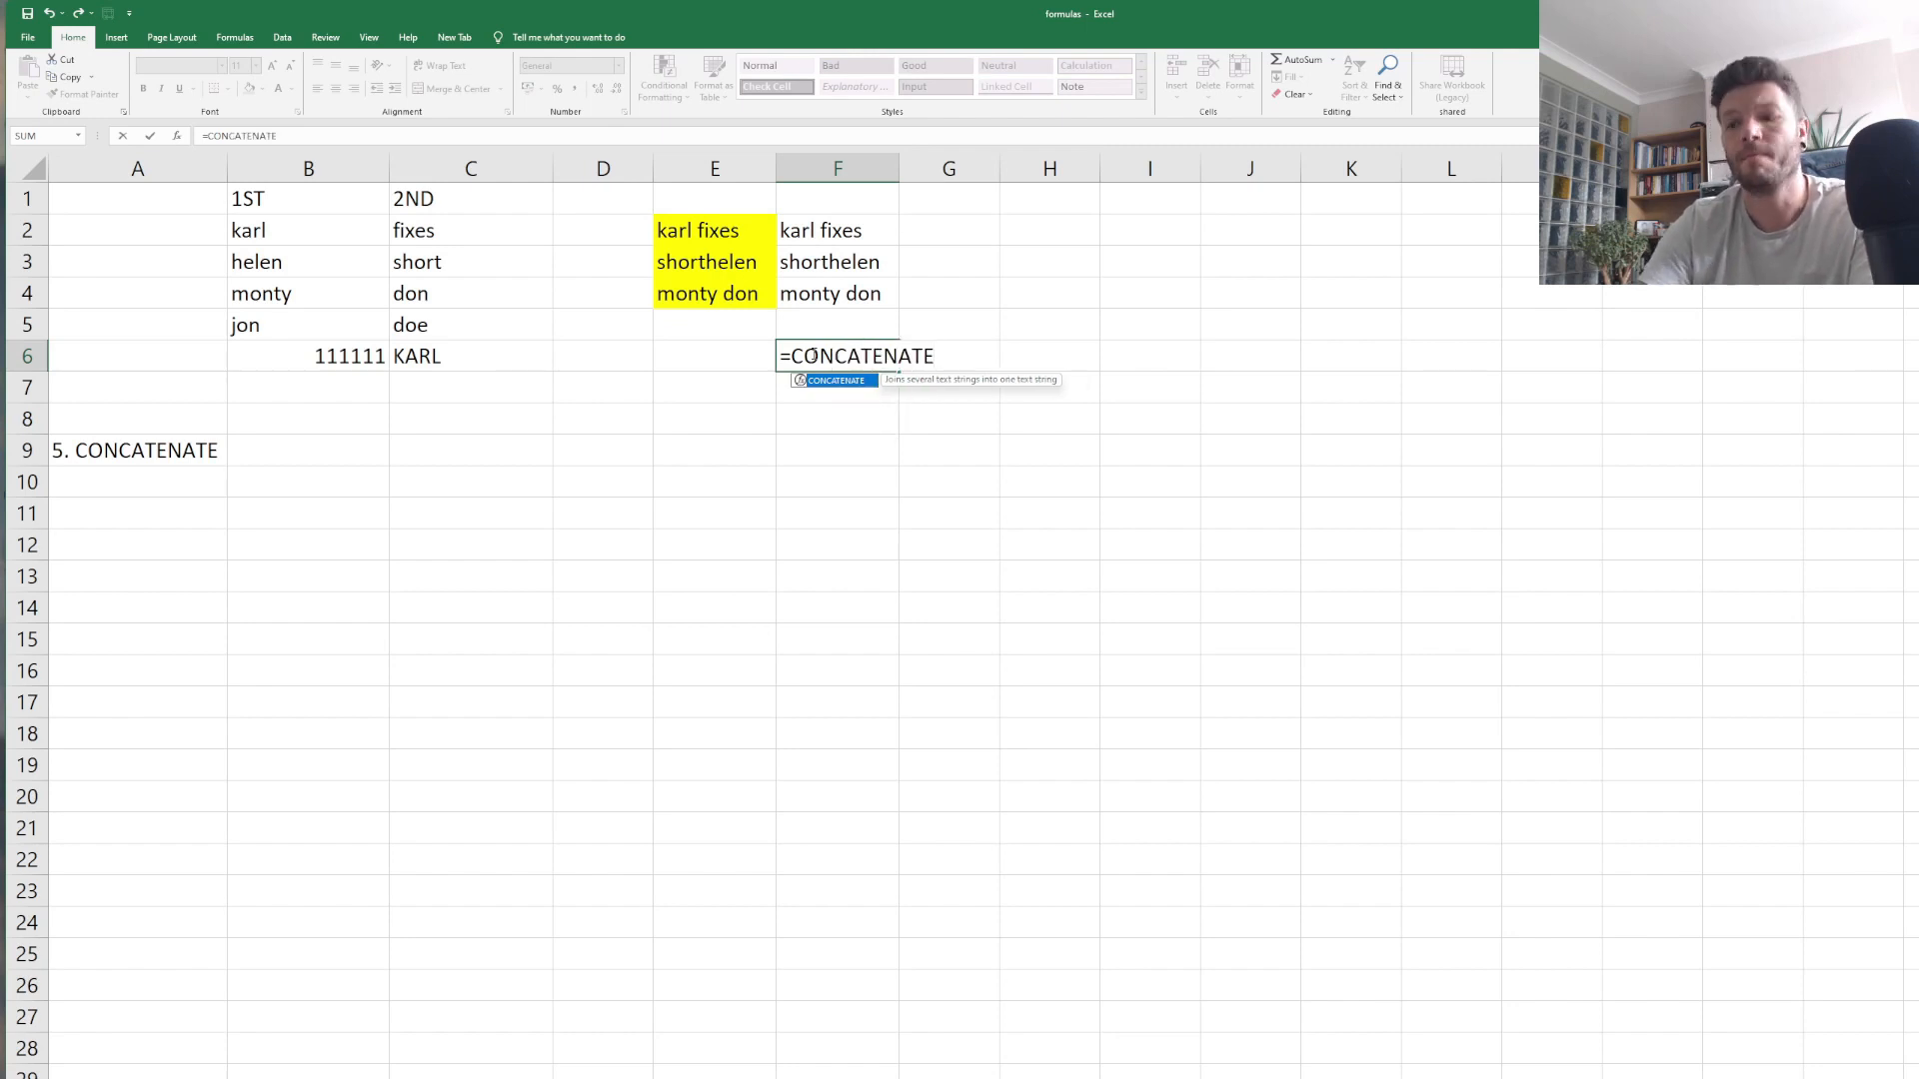
{"action": "type", "text": "("}
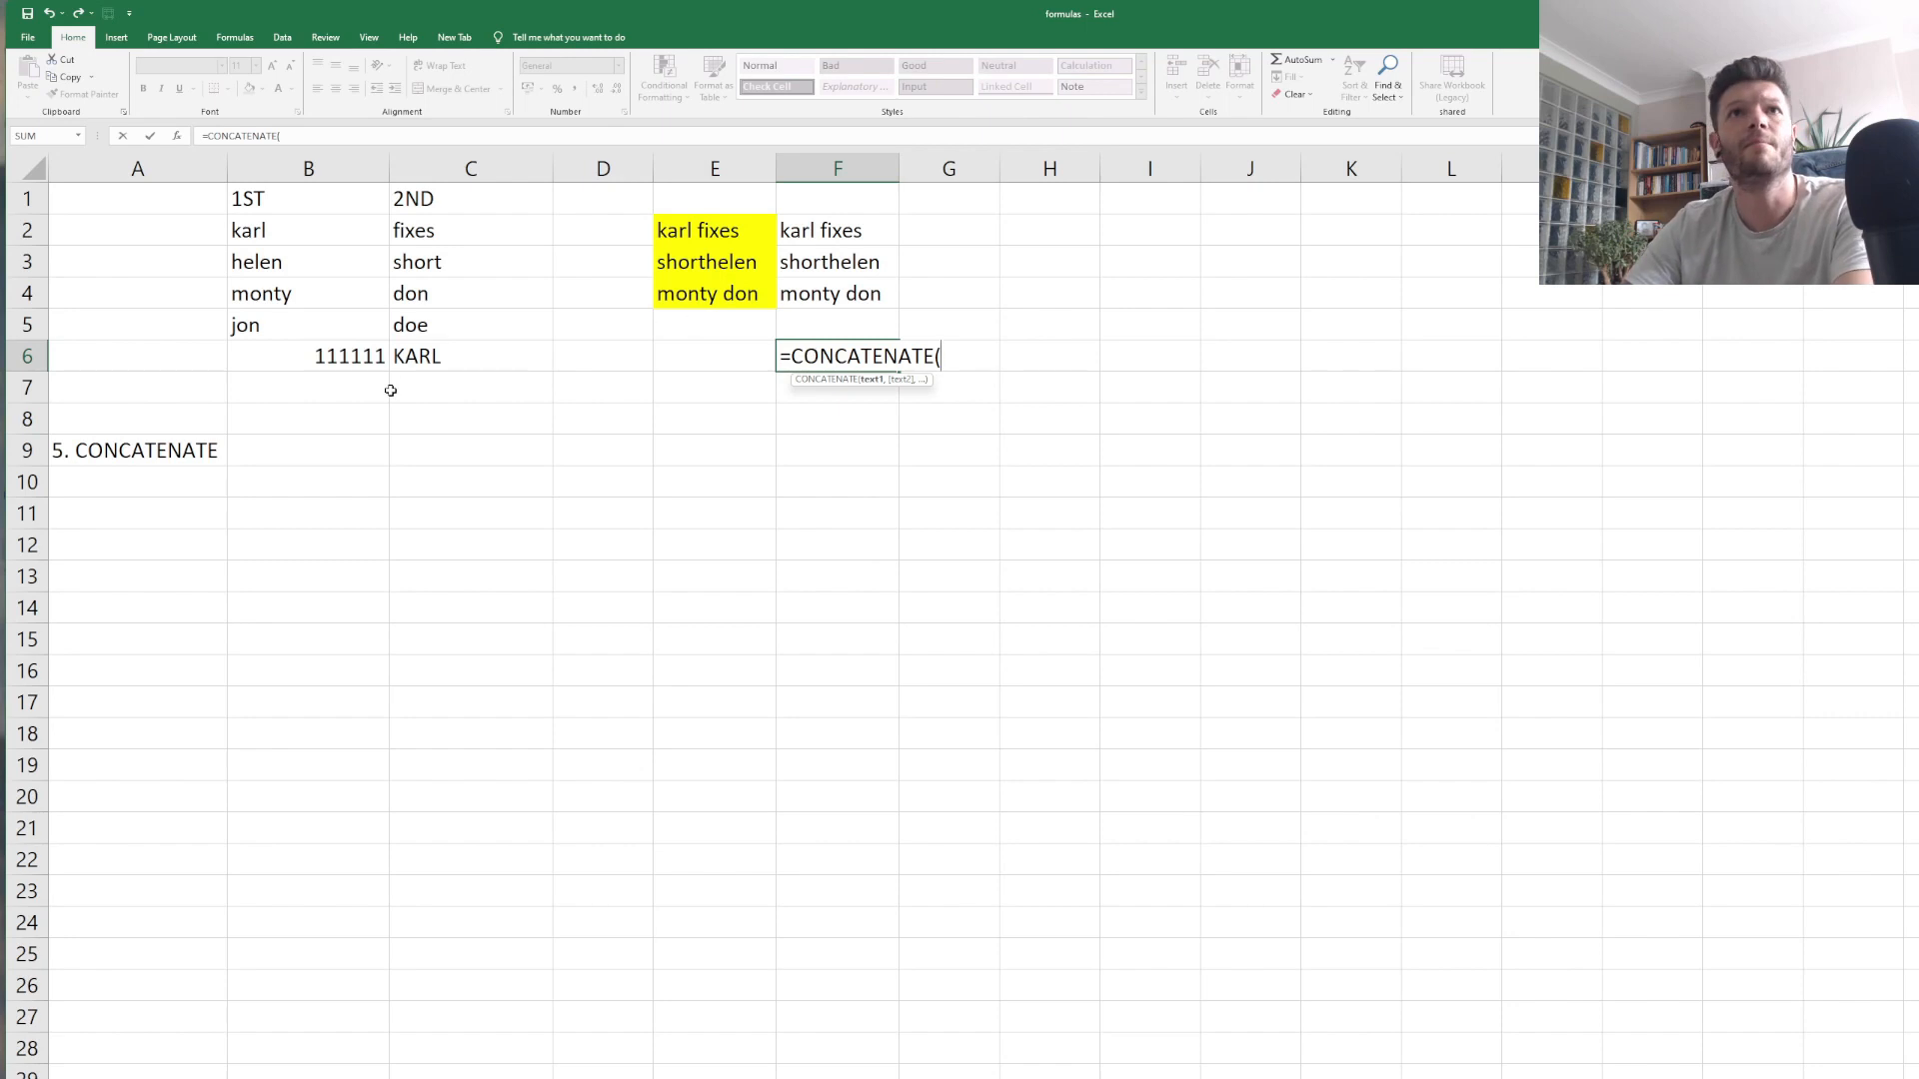
{"action": "left_click", "coordinate": [343, 358]}
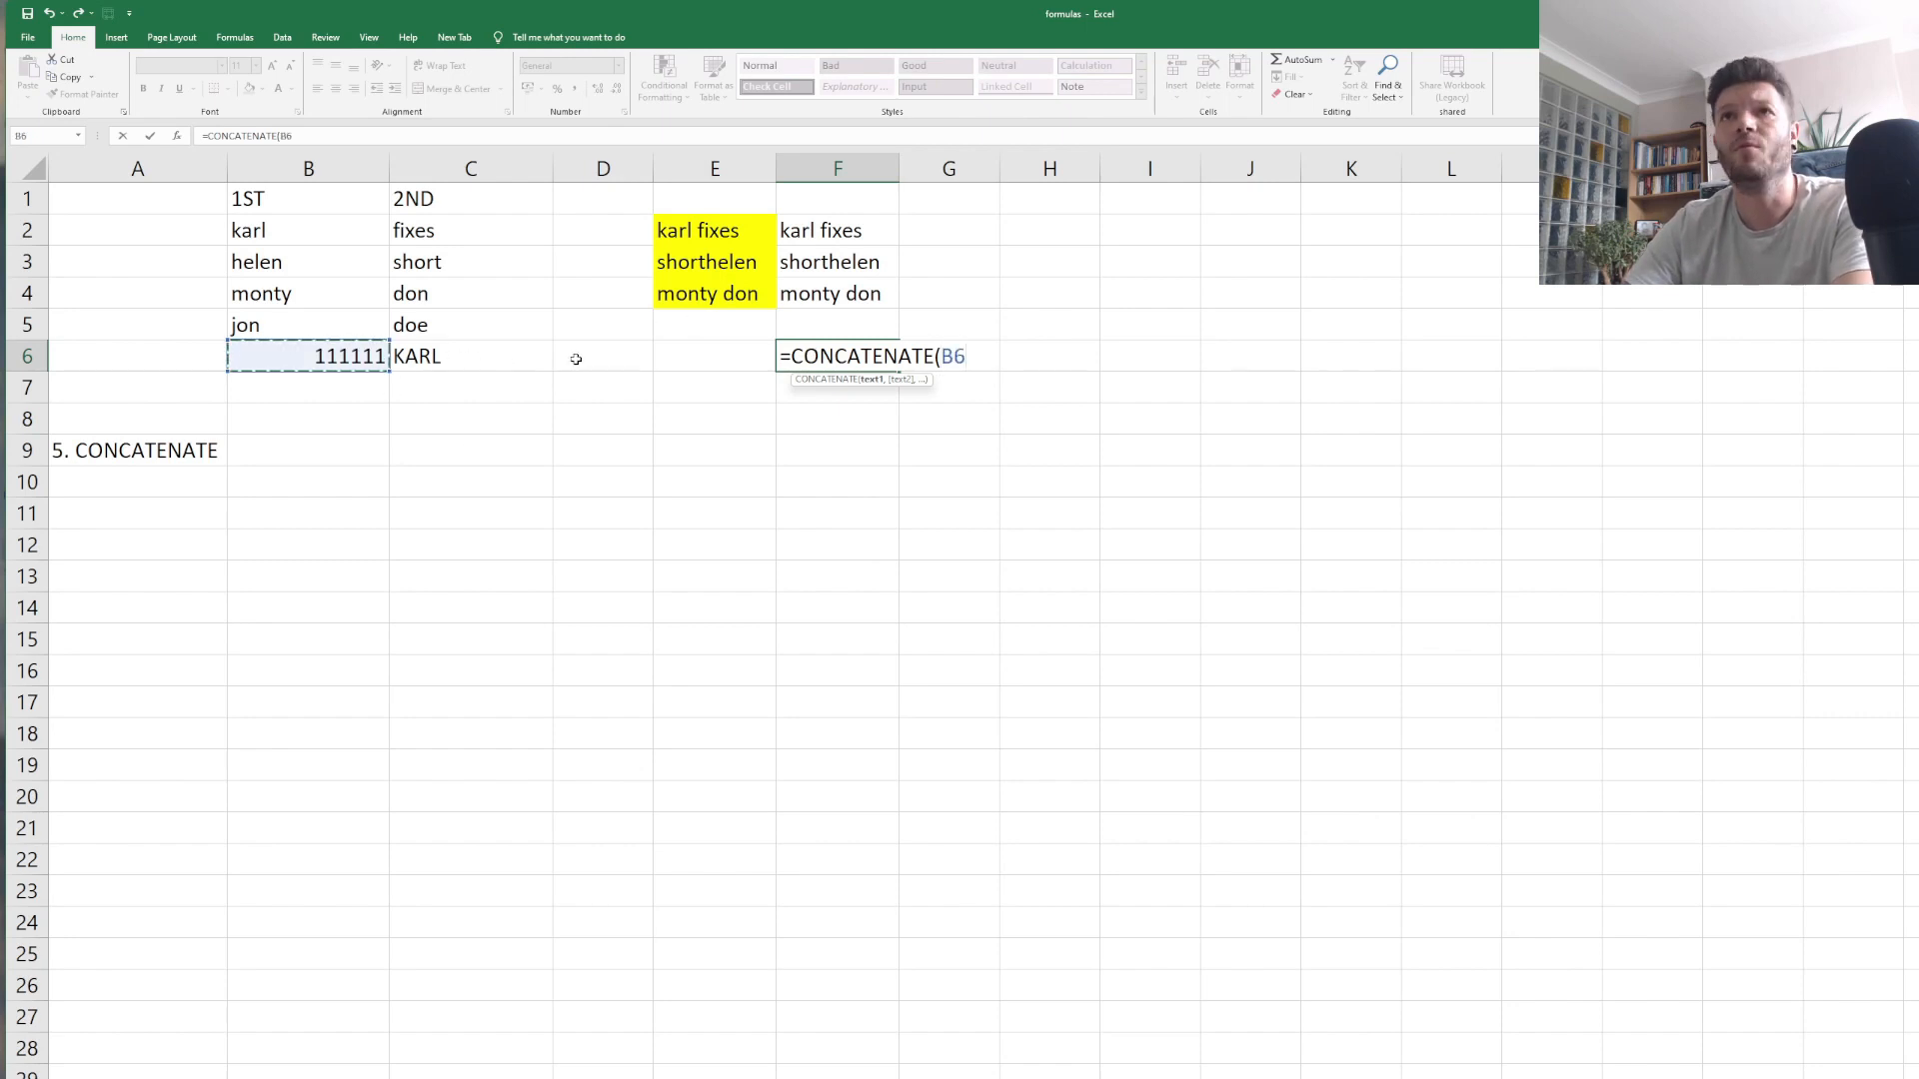
{"action": "type", "text": ",\"-"}
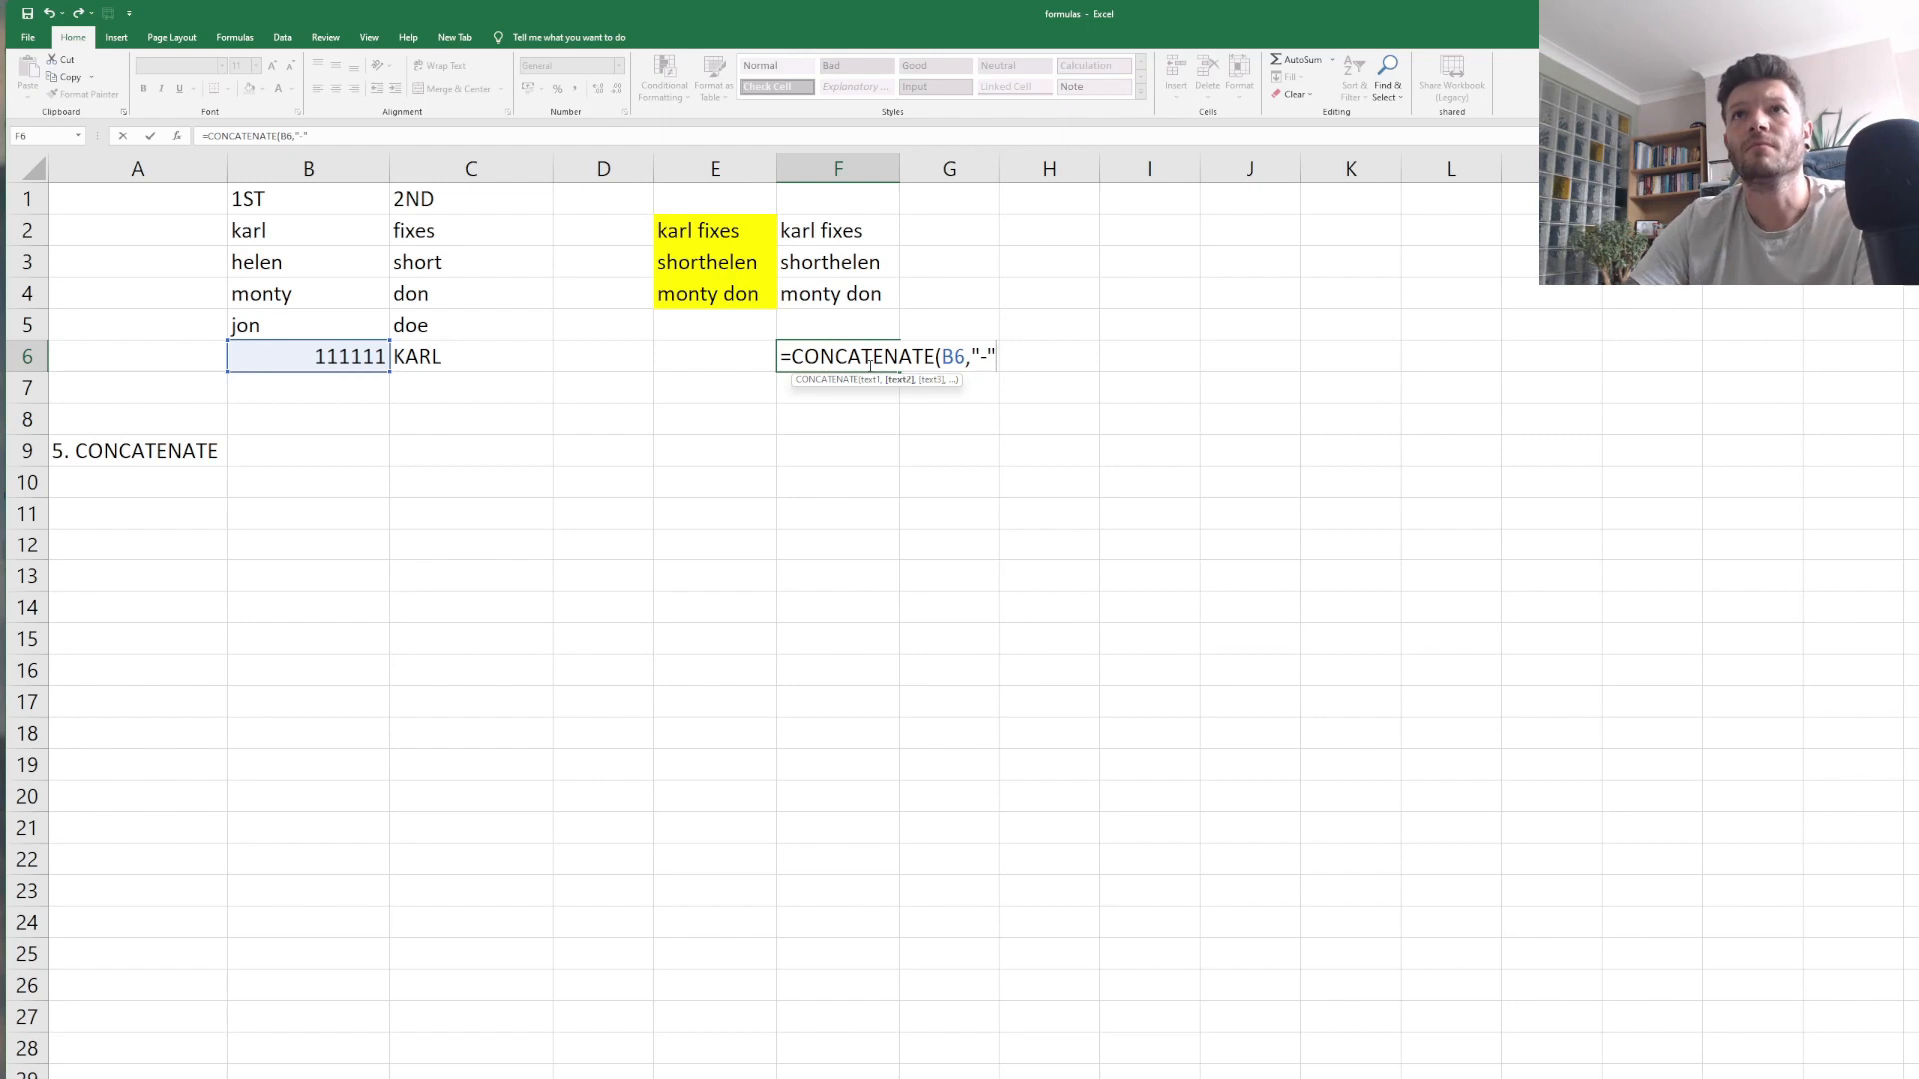
{"action": "type", "text": "\","}
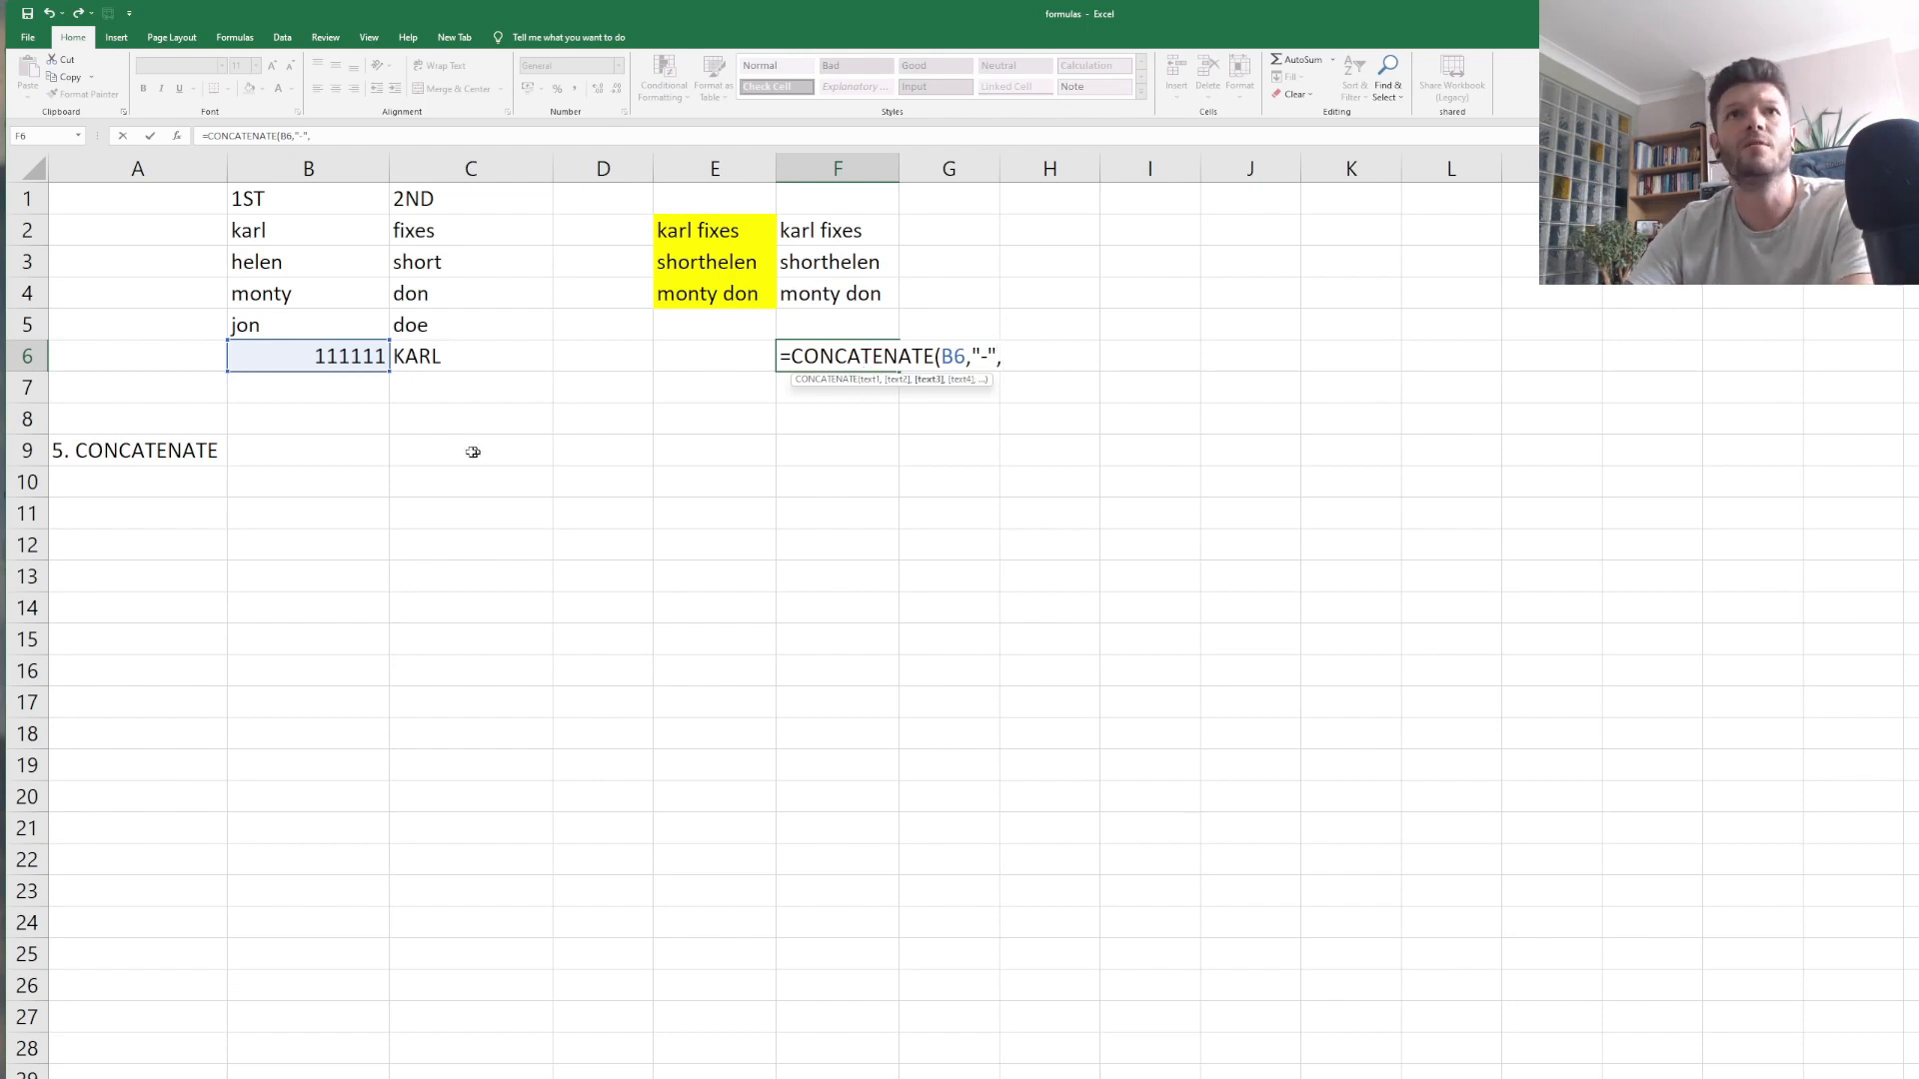
{"action": "left_click", "coordinate": [445, 361]}
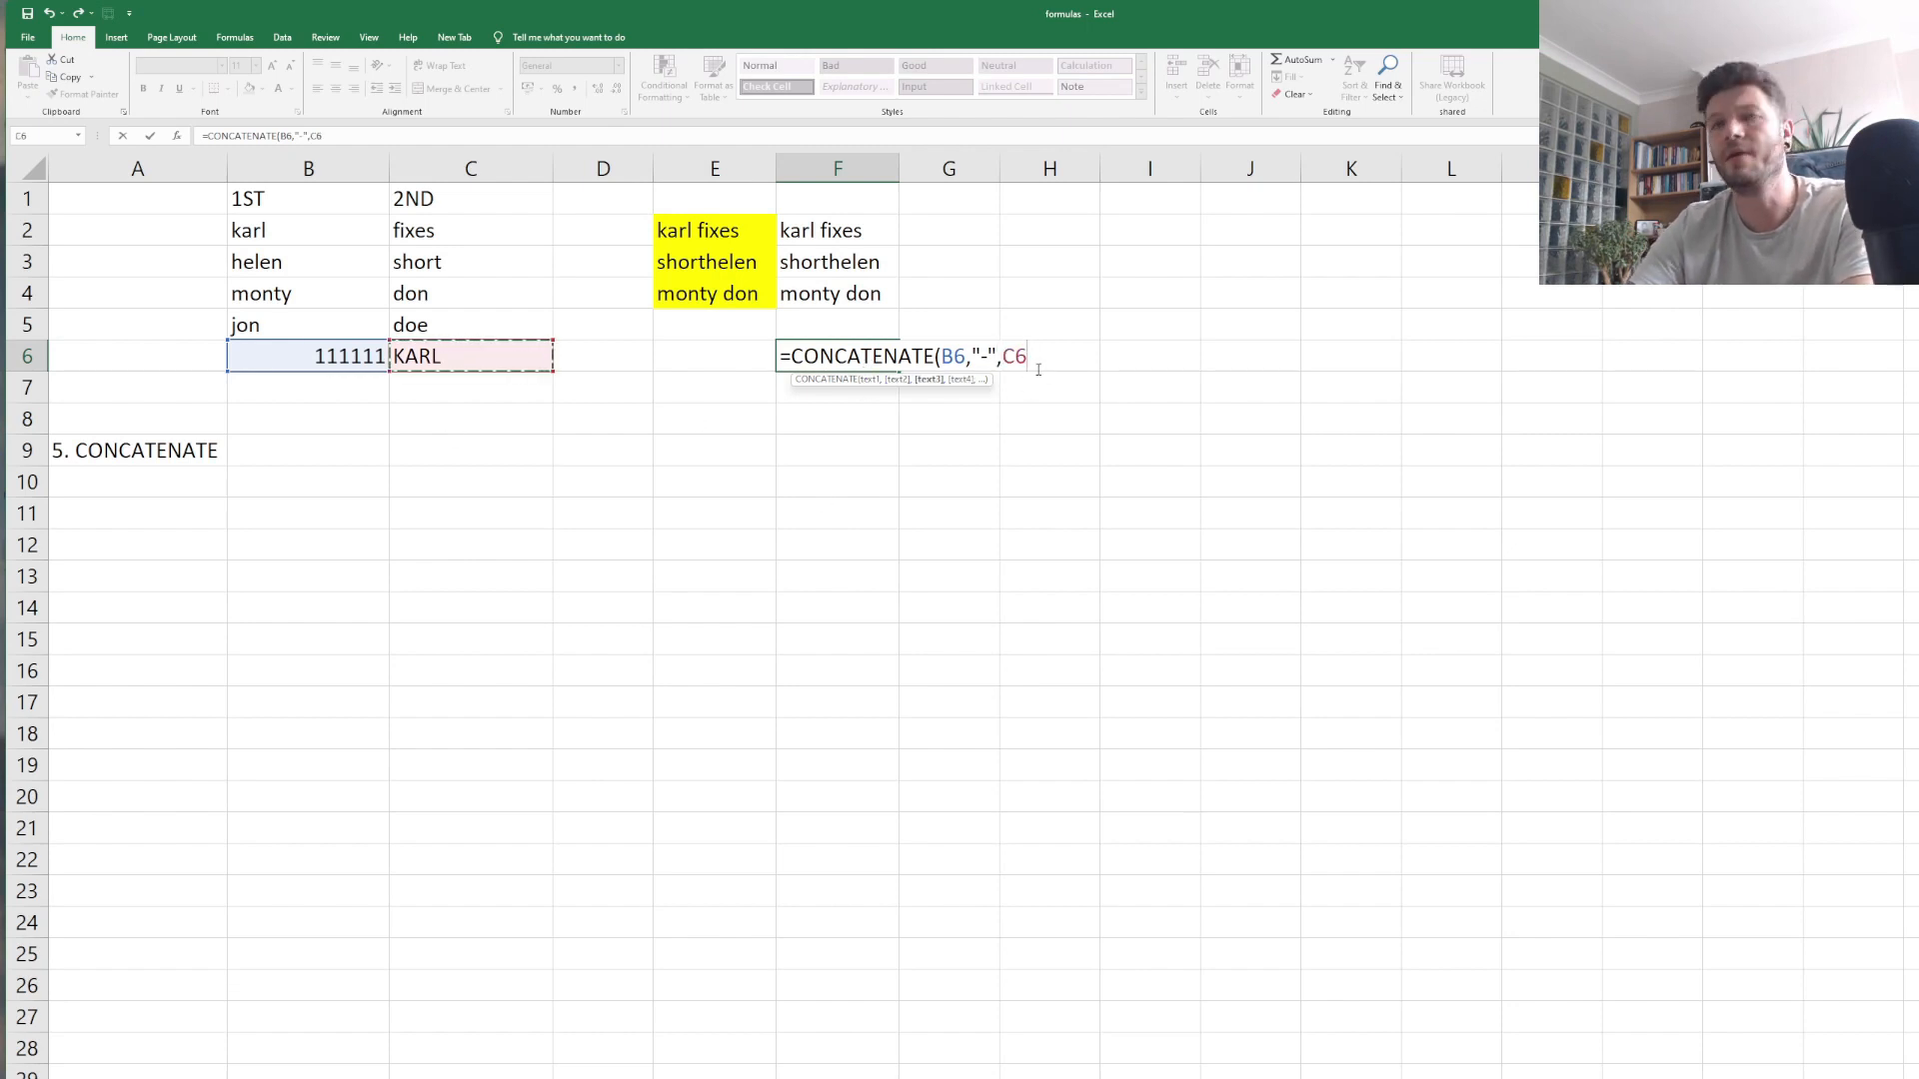
{"action": "key", "text": "Return"}
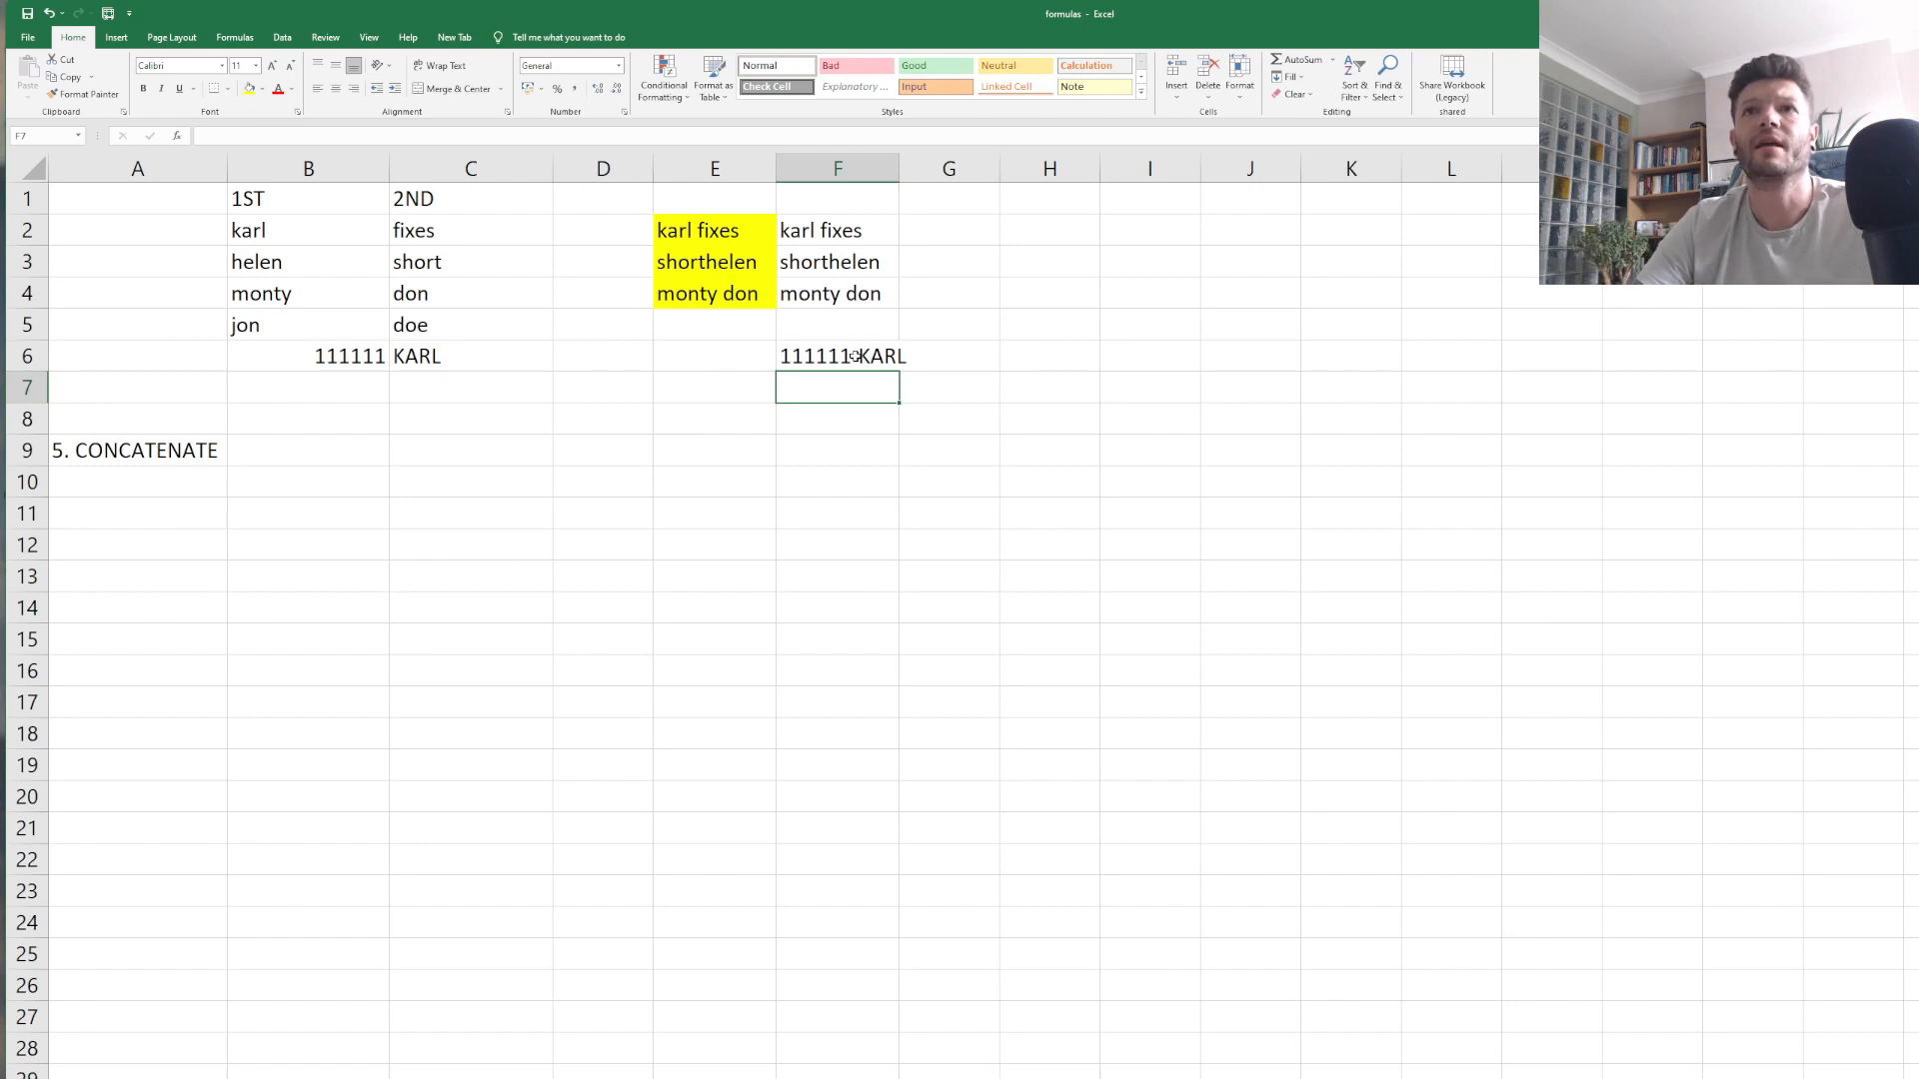
{"action": "left_click", "coordinate": [325, 361]}
{"action": "left_click", "coordinate": [460, 362]}
{"action": "left_click", "coordinate": [822, 358]}
{"action": "left_click", "coordinate": [954, 356]}
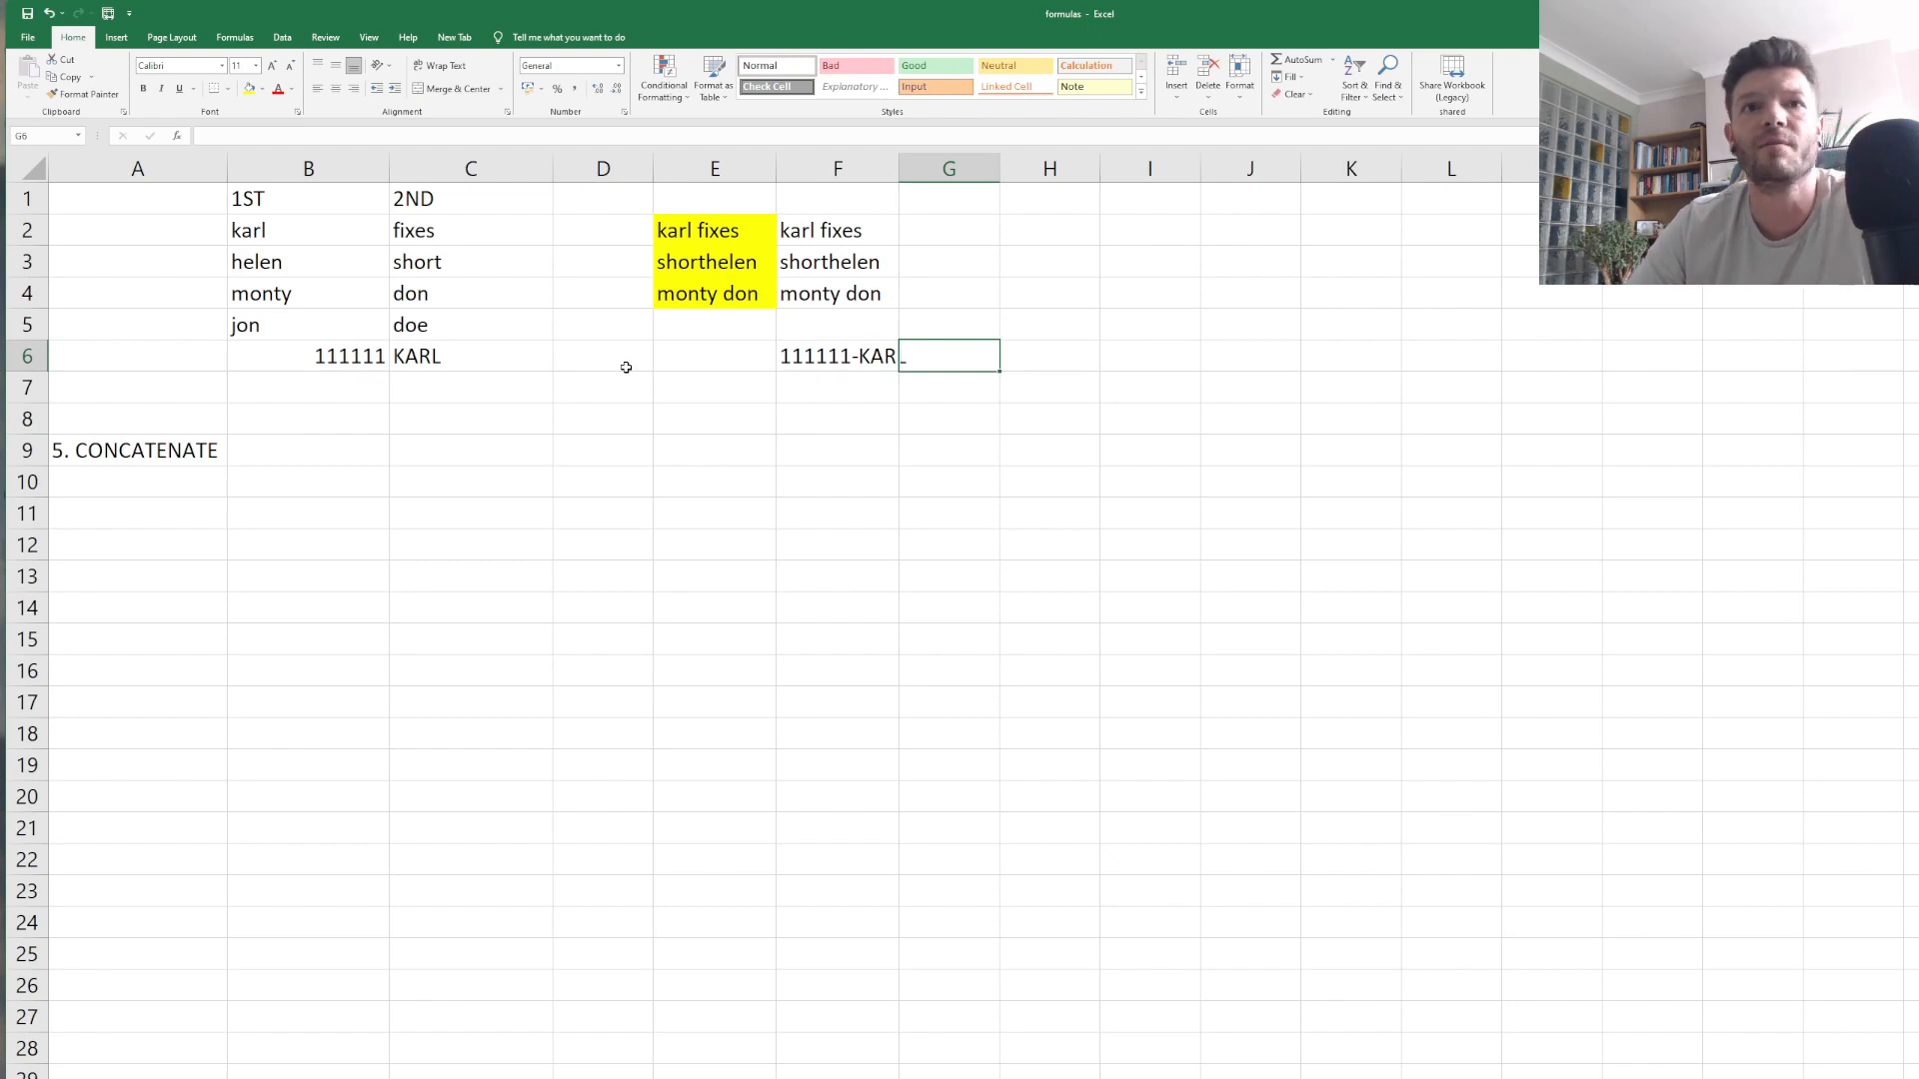
Hide columns A to C so that only the joined results remain in view.
{"action": "left_click", "coordinate": [661, 334]}
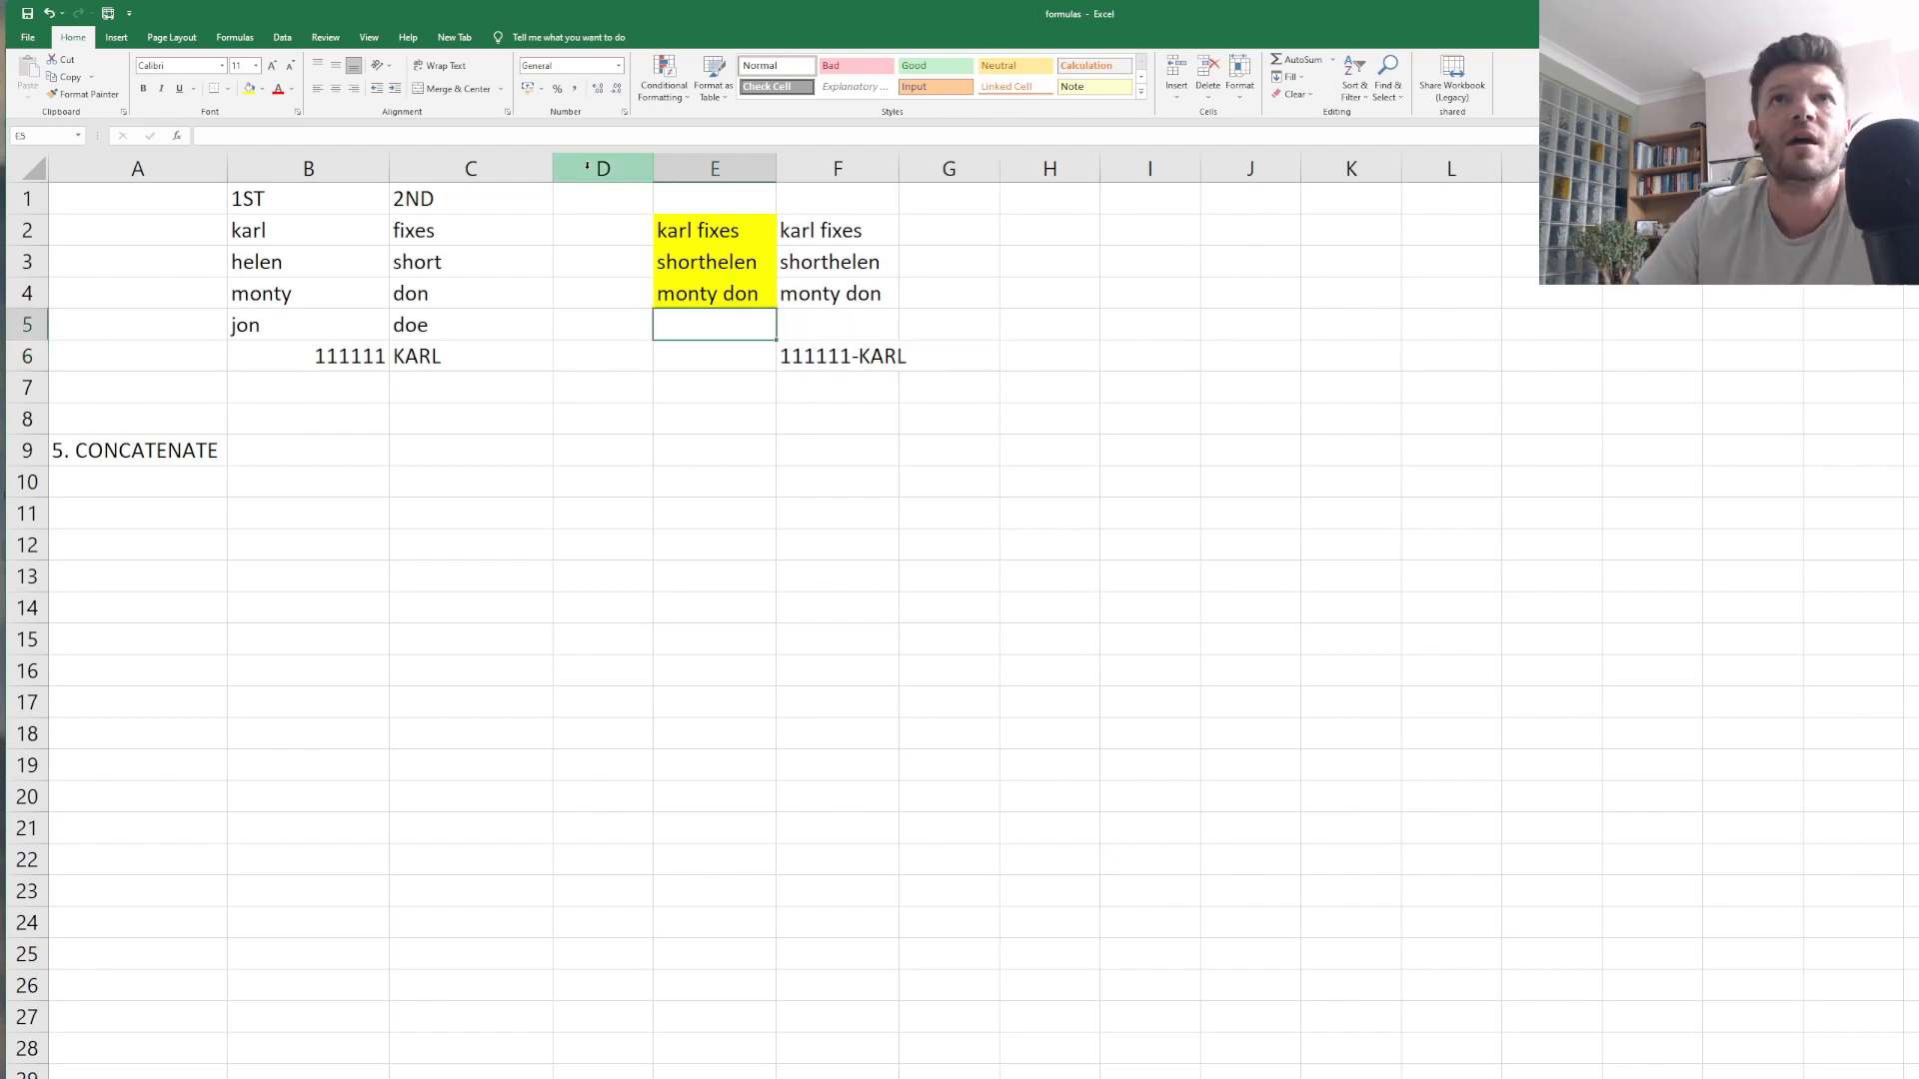
{"action": "left_click", "coordinate": [529, 169]}
{"action": "left_click_drag", "start_coordinate": [529, 169], "coordinate": [193, 193]}
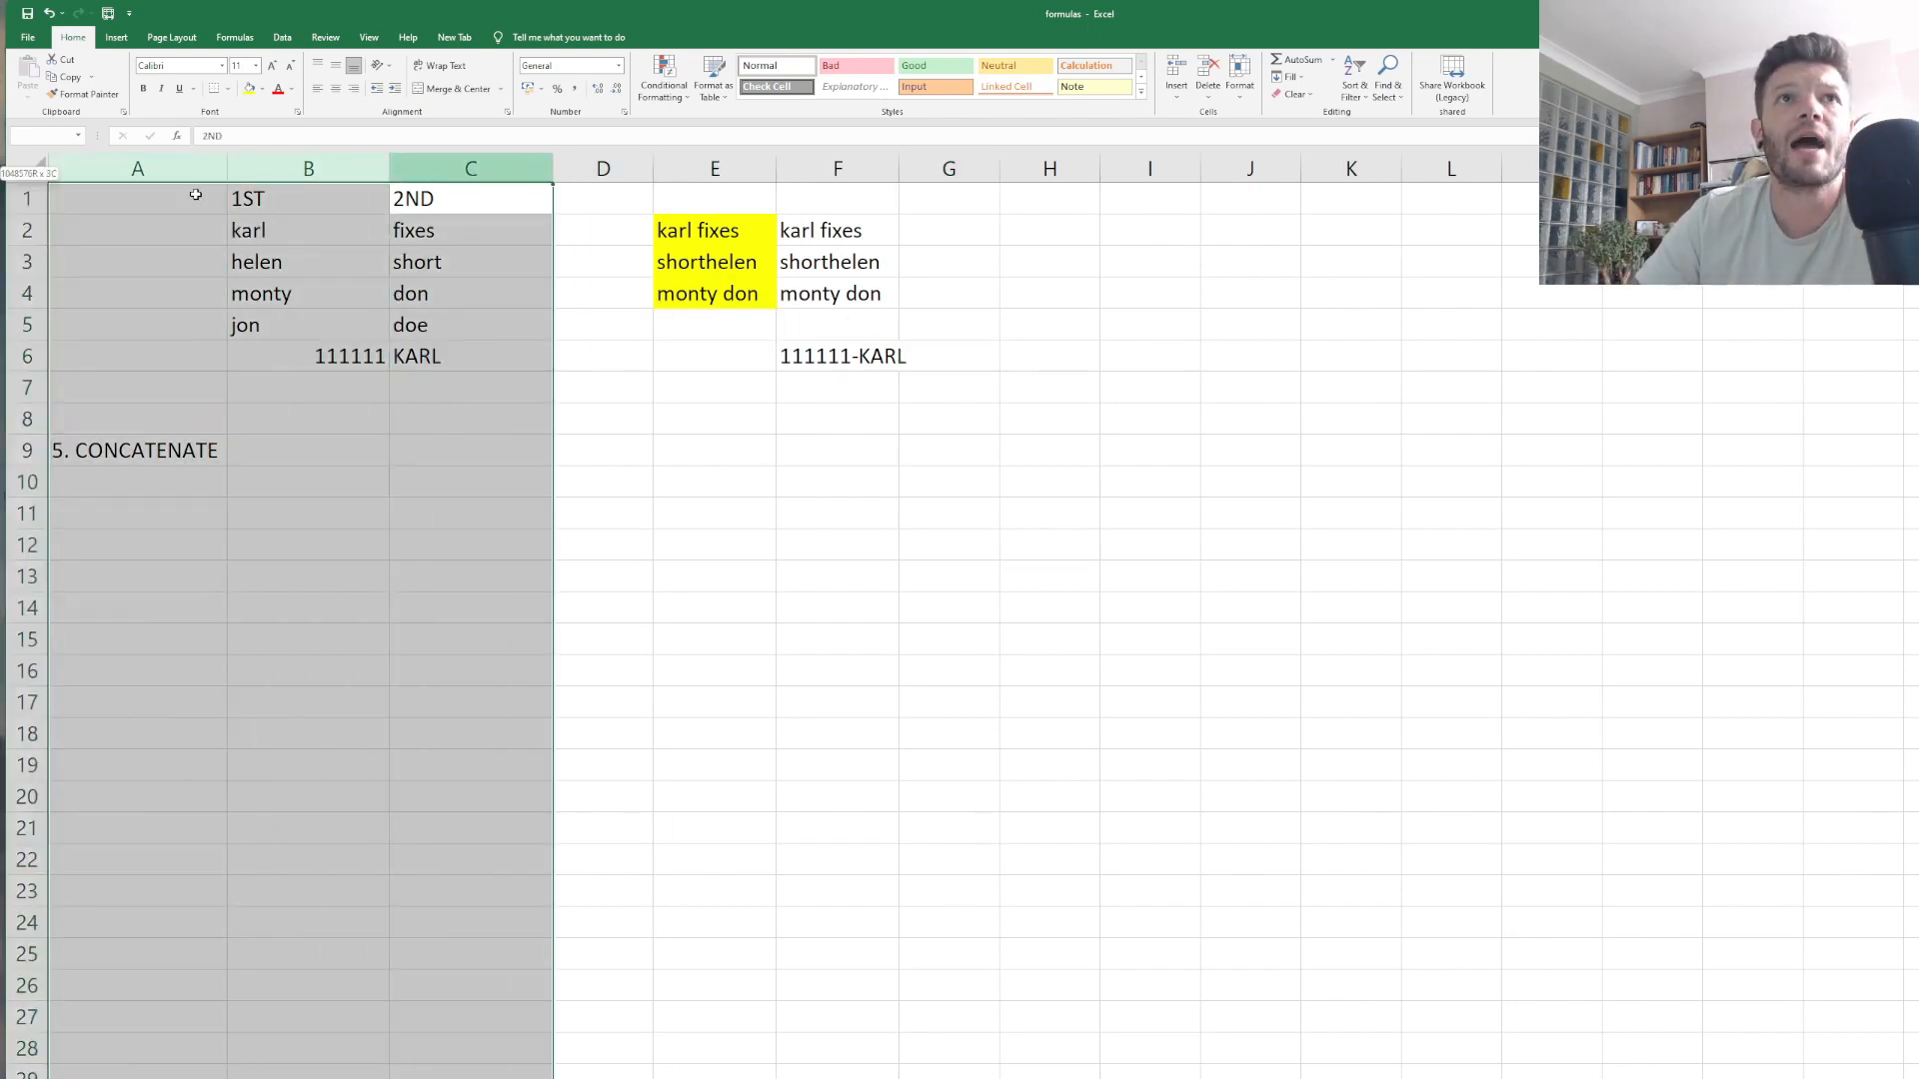
{"action": "right_click", "coordinate": [403, 250]}
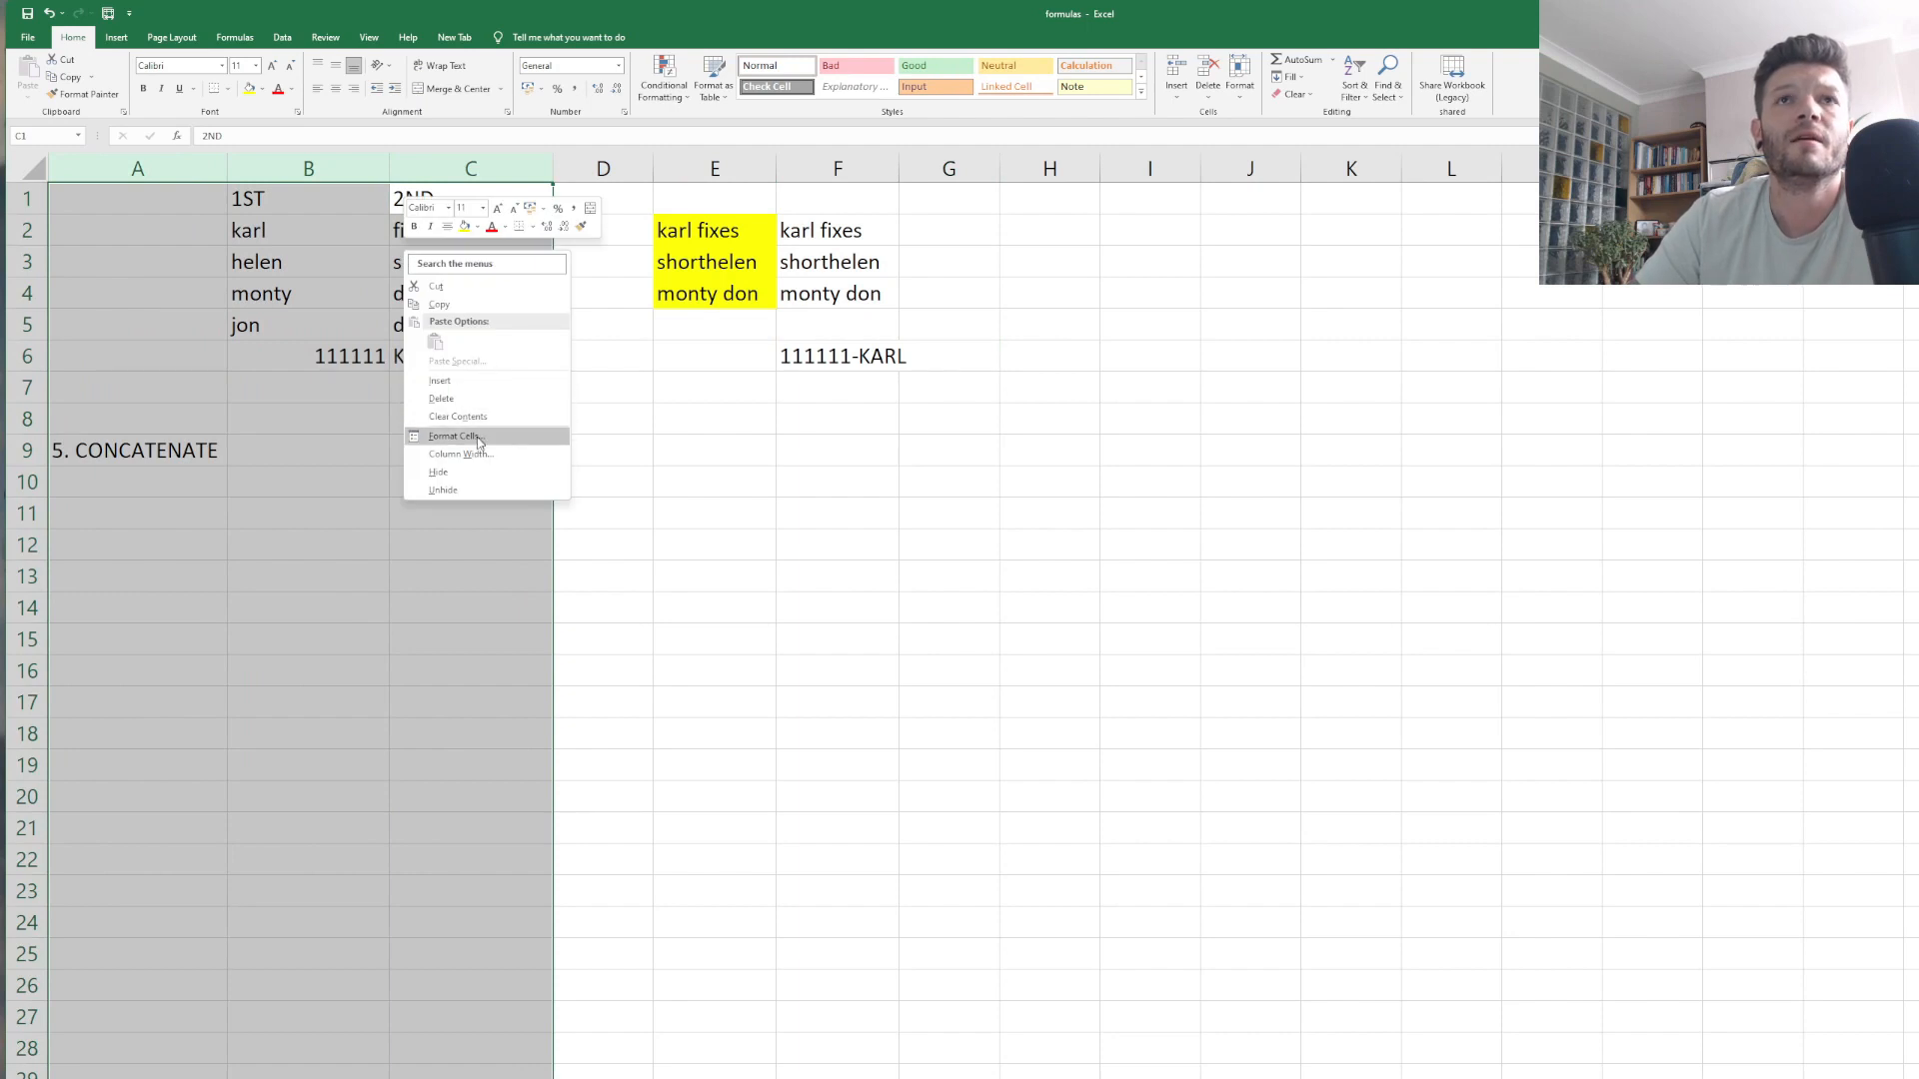
{"action": "left_click", "coordinate": [468, 473]}
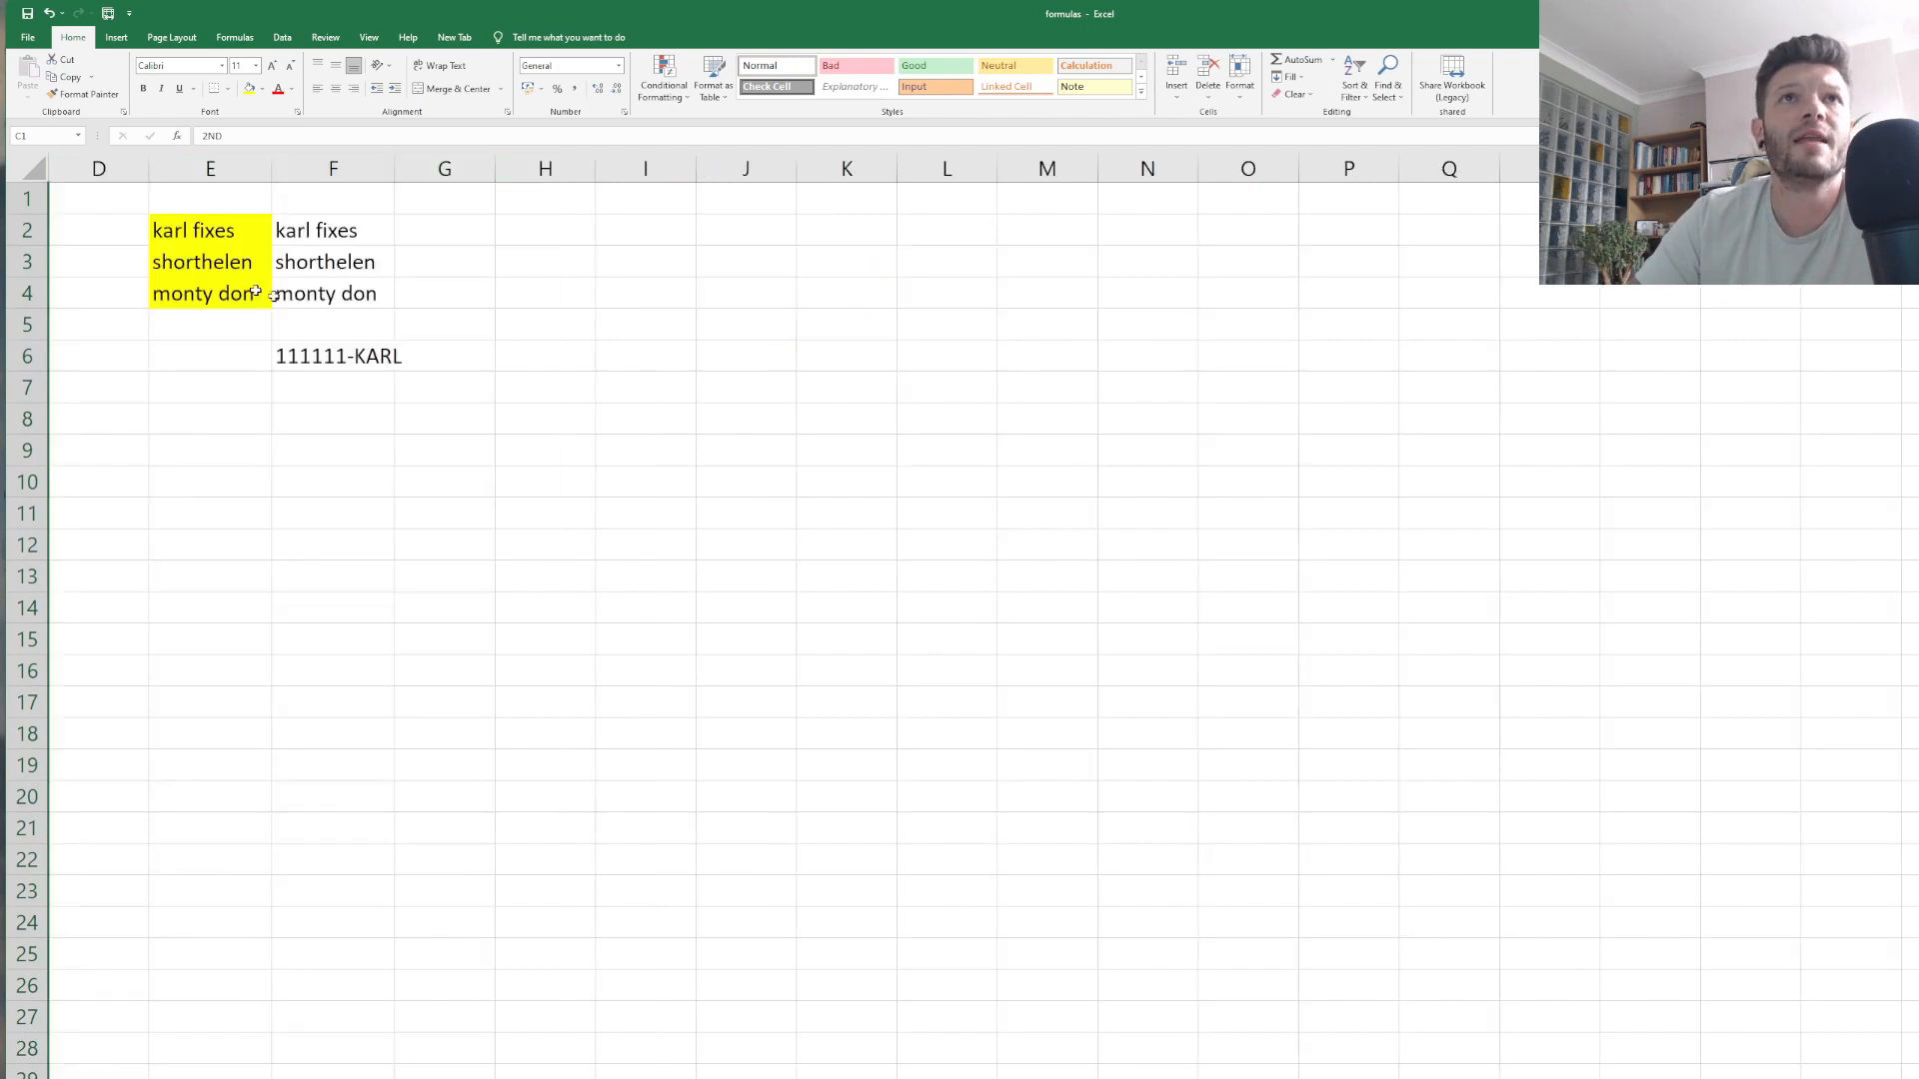
{"action": "left_click", "coordinate": [388, 472]}
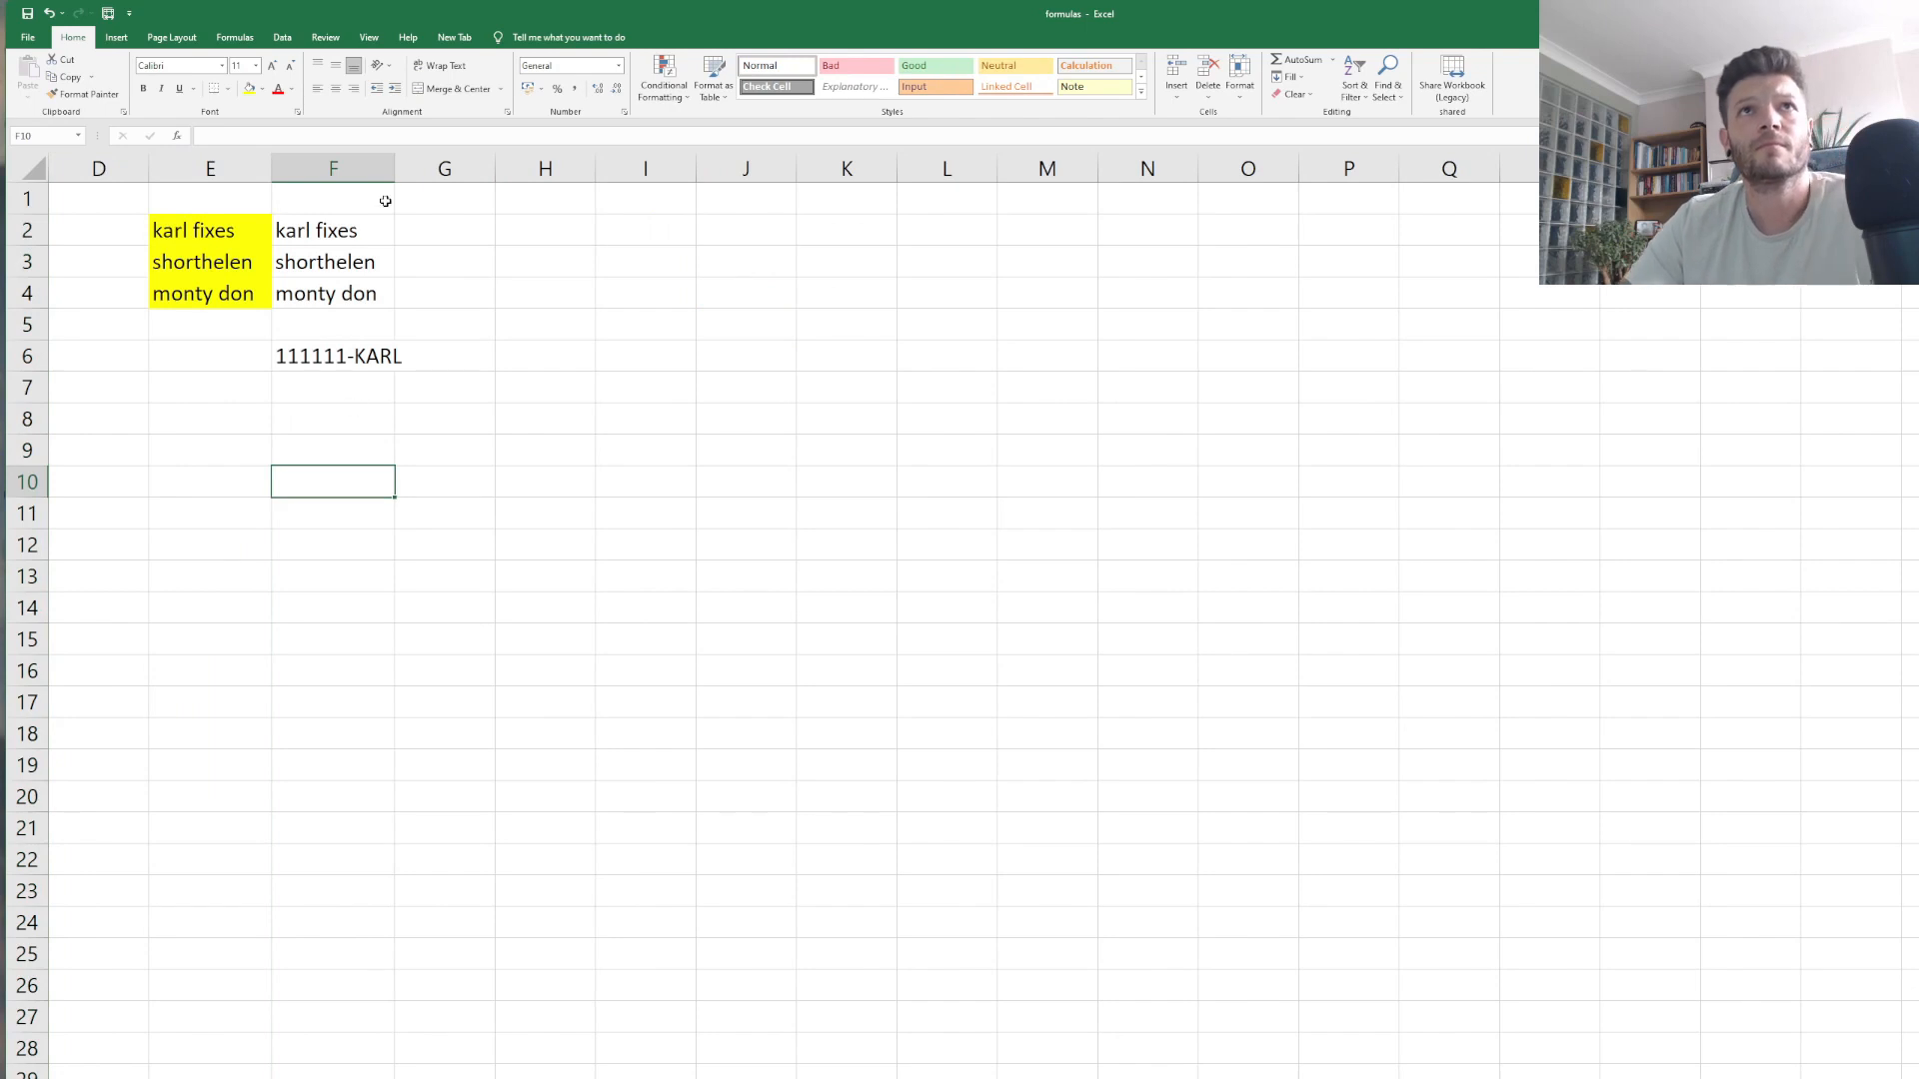
Autofit the width of column F to its contents and check the joined results in F4 and F2.
{"action": "double_click", "coordinate": [394, 169]}
{"action": "left_click", "coordinate": [320, 292]}
{"action": "left_click", "coordinate": [369, 458]}
{"action": "left_click", "coordinate": [348, 234]}
{"action": "left_click", "coordinate": [425, 550]}
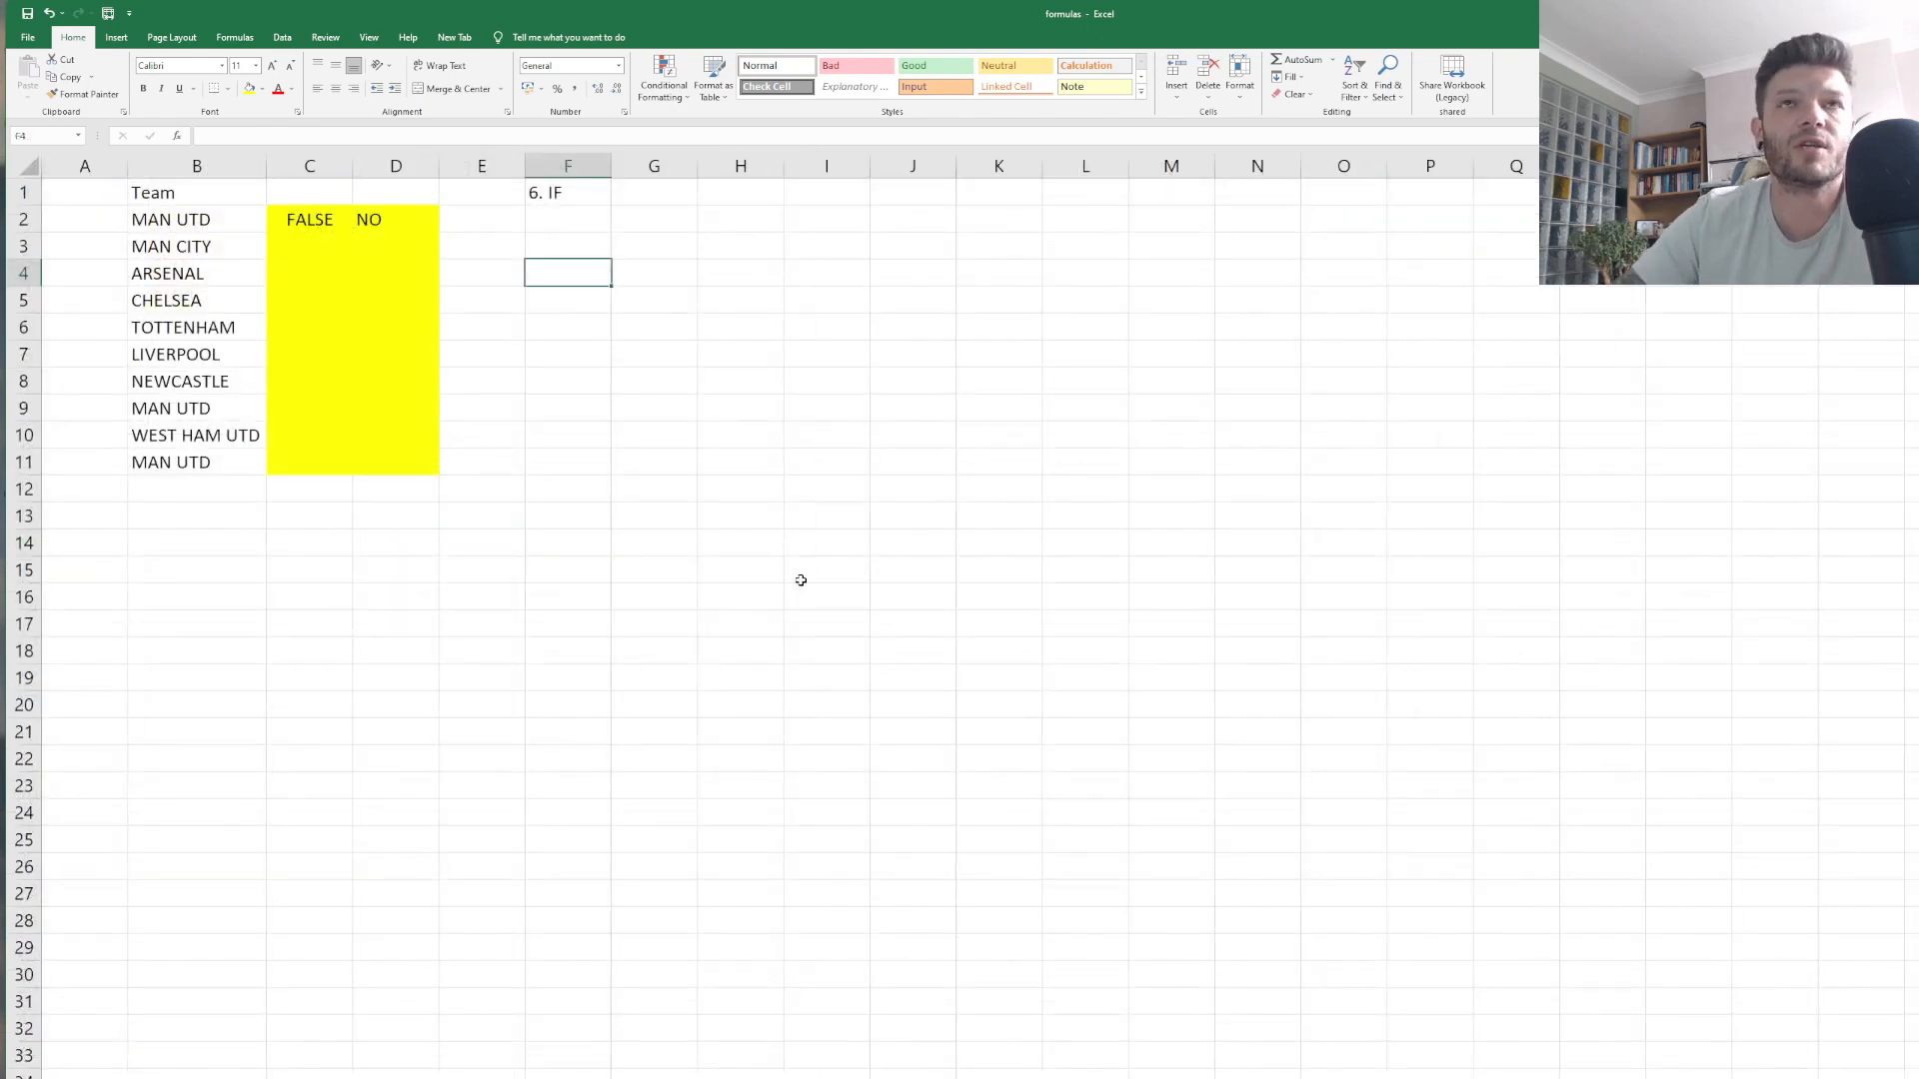
{"action": "left_click_drag", "start_coordinate": [925, 733], "coordinate": [920, 751]}
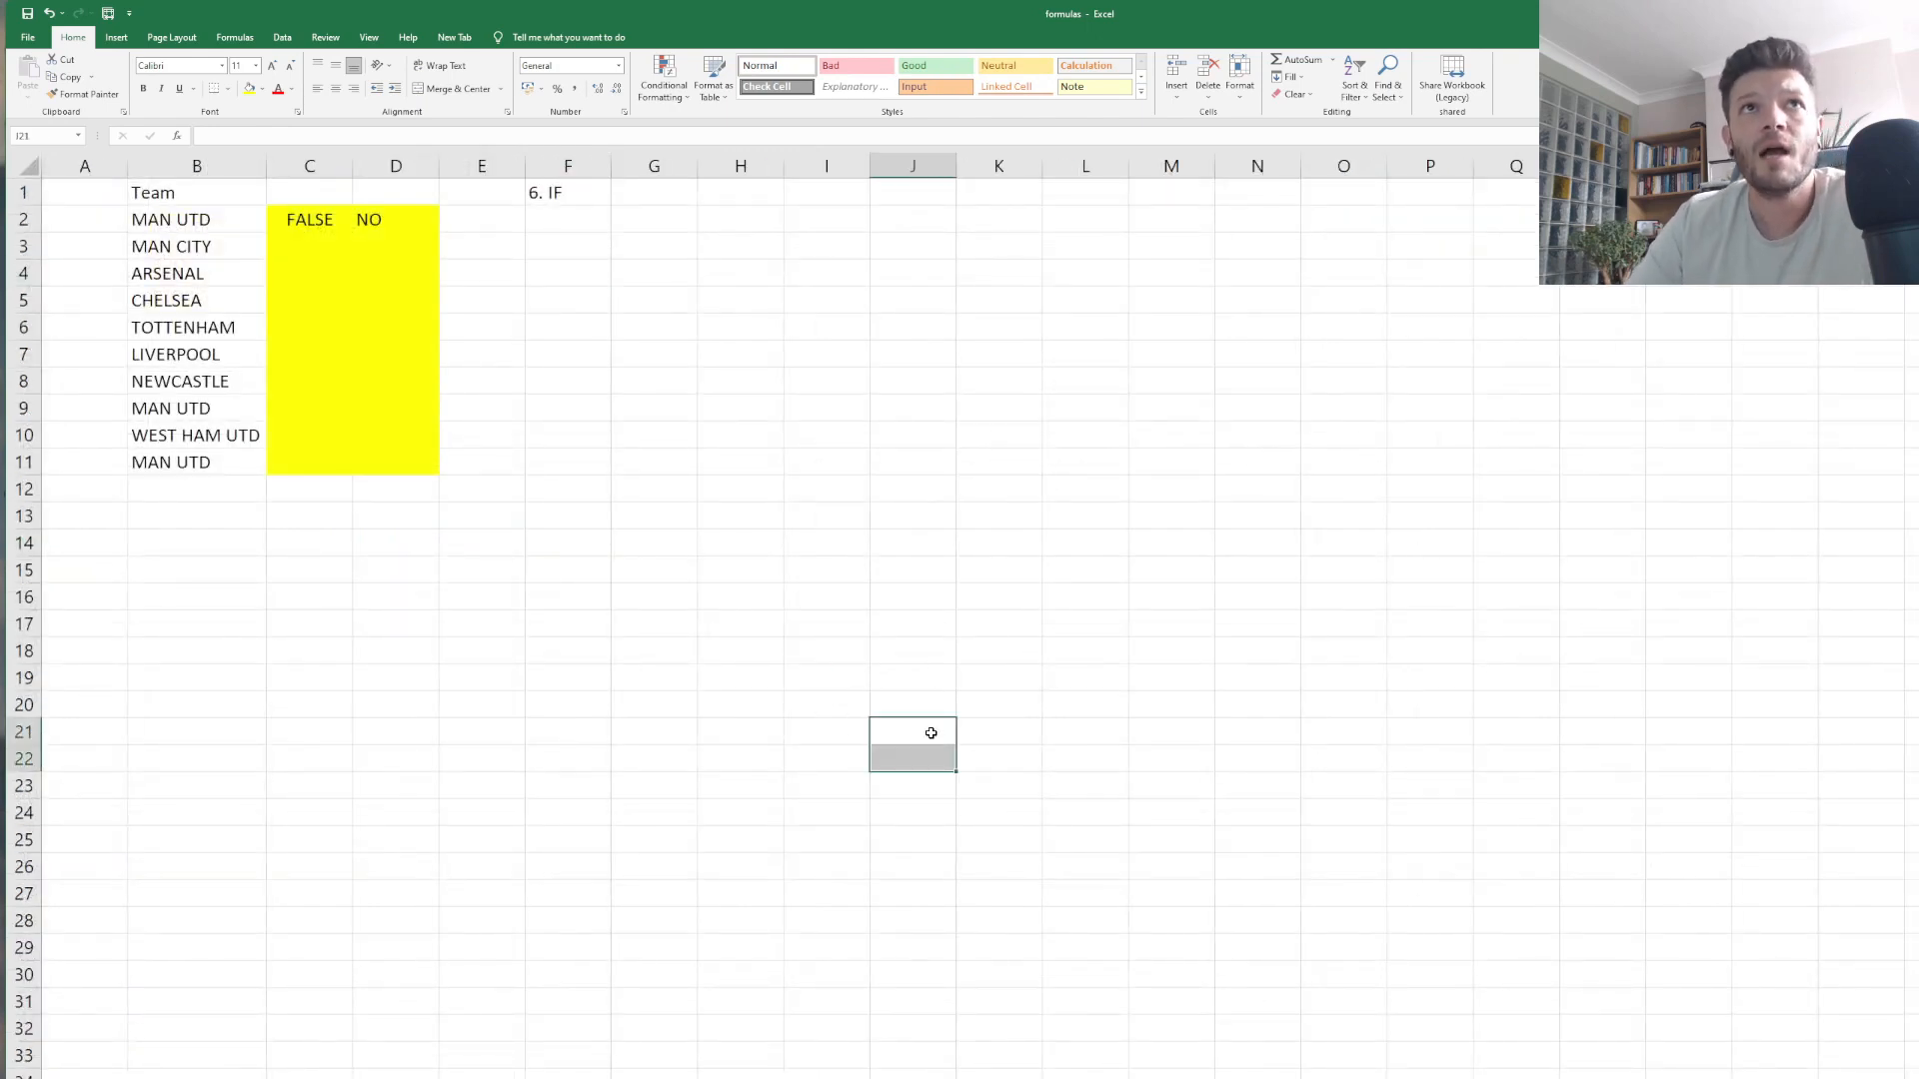
{"action": "left_click", "coordinate": [429, 812]}
{"action": "left_click", "coordinate": [645, 680]}
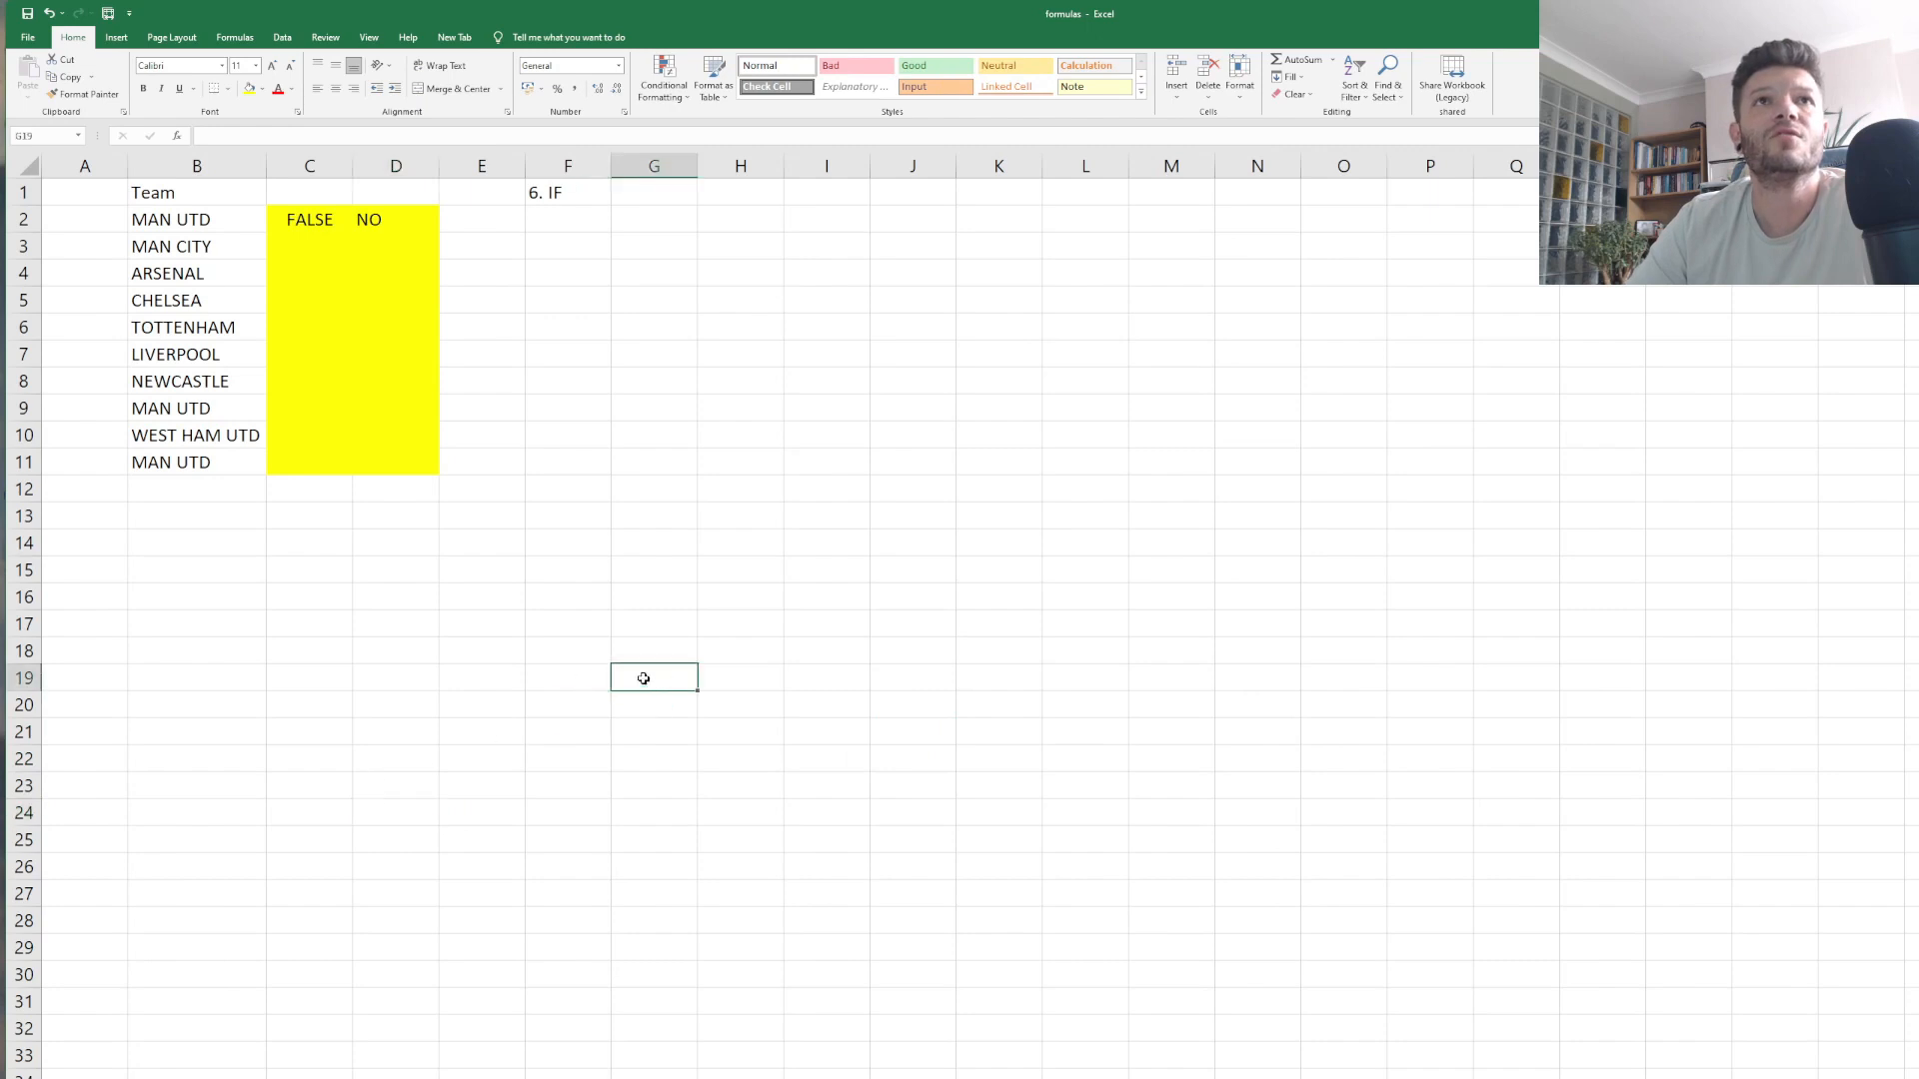
Examine the team names in column B and the existing example IF formulas in C2 and D2.
{"action": "left_click_drag", "start_coordinate": [177, 220], "coordinate": [178, 456]}
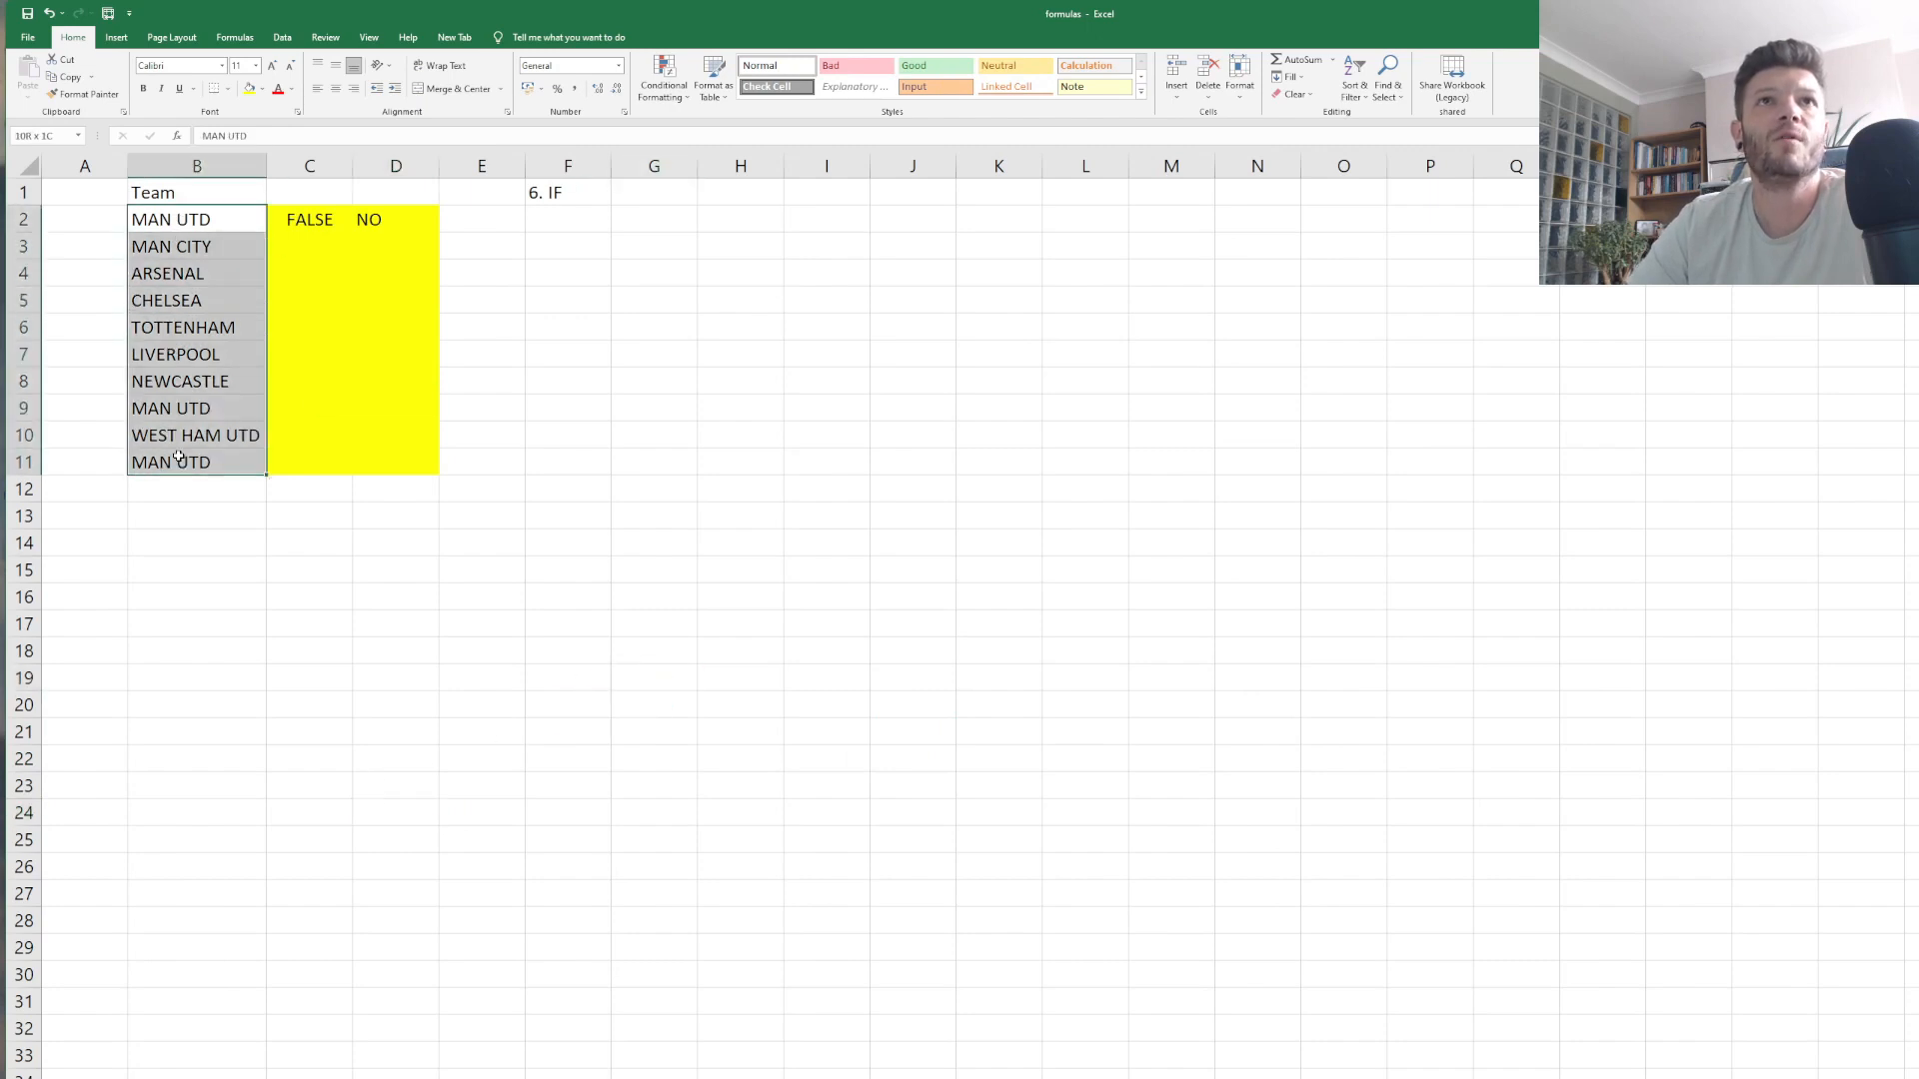
{"action": "left_click", "coordinate": [245, 572]}
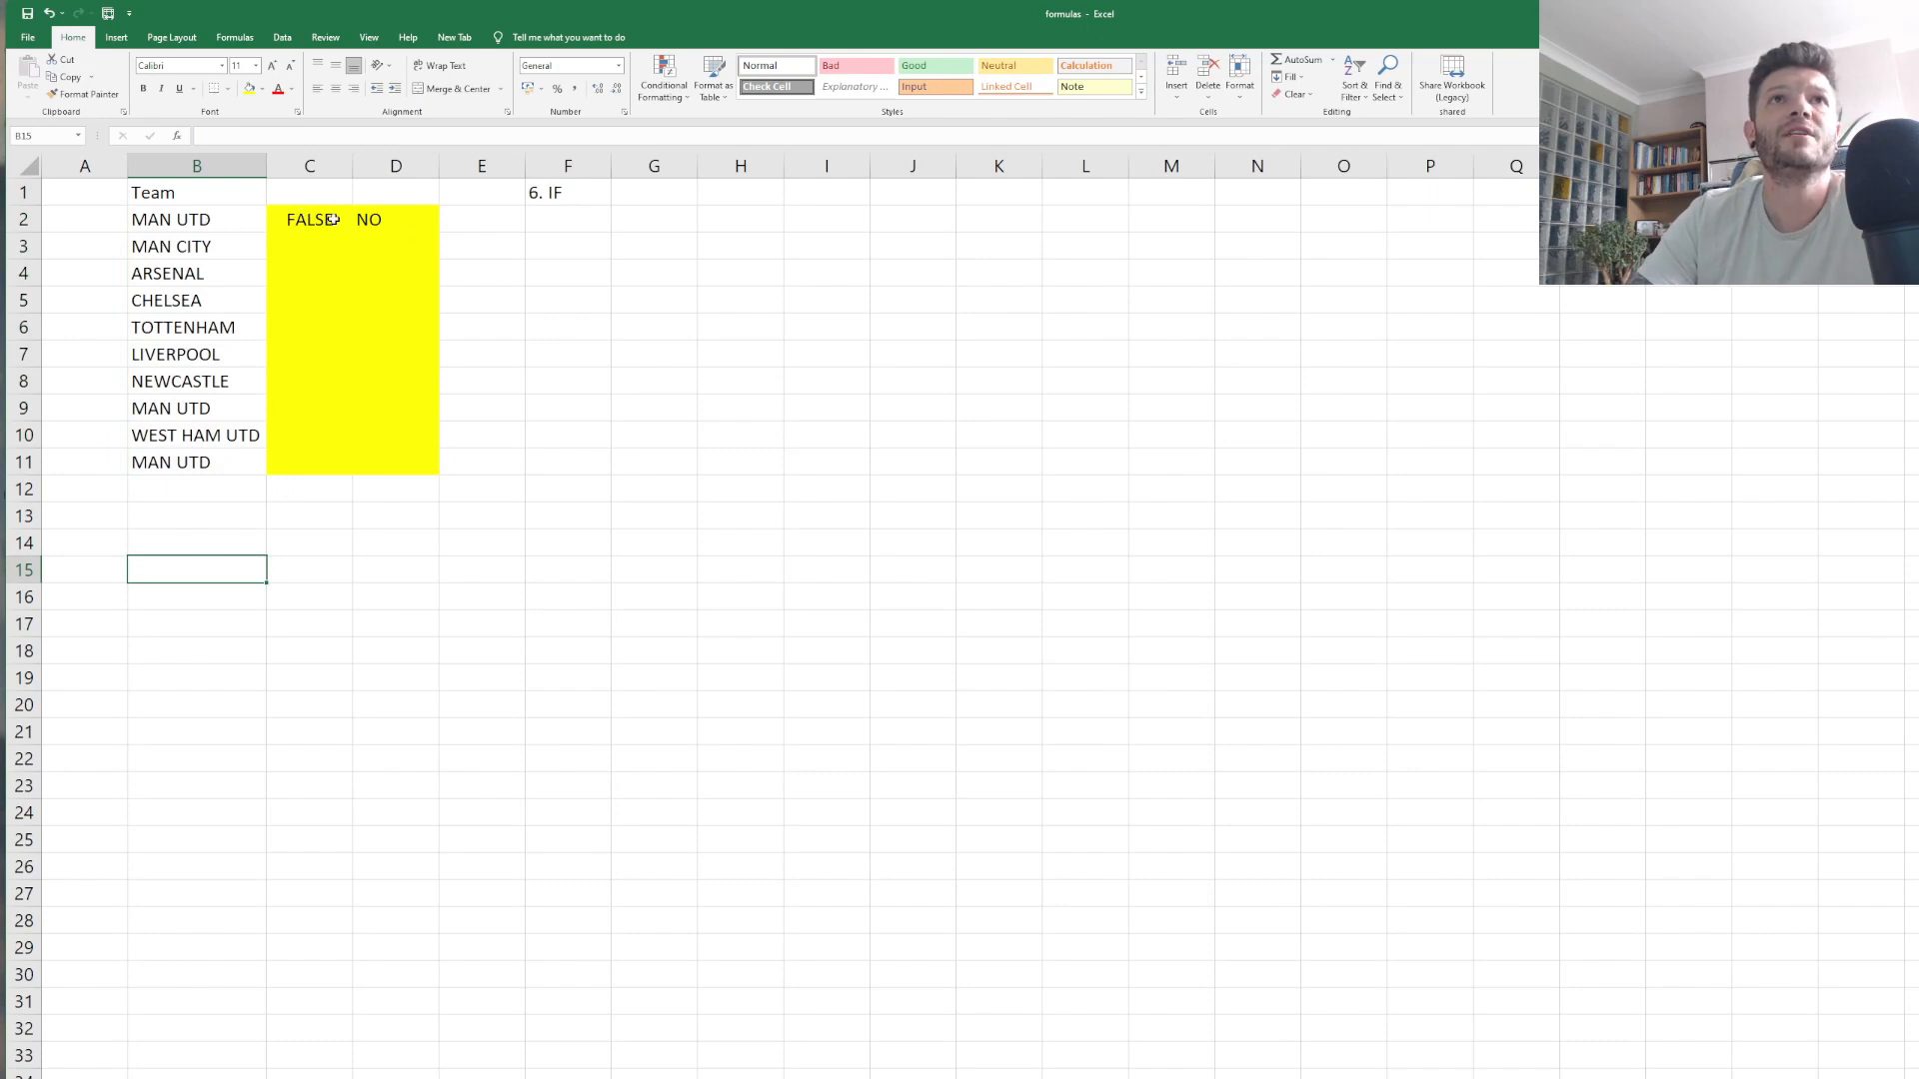
{"action": "left_click", "coordinate": [204, 222]}
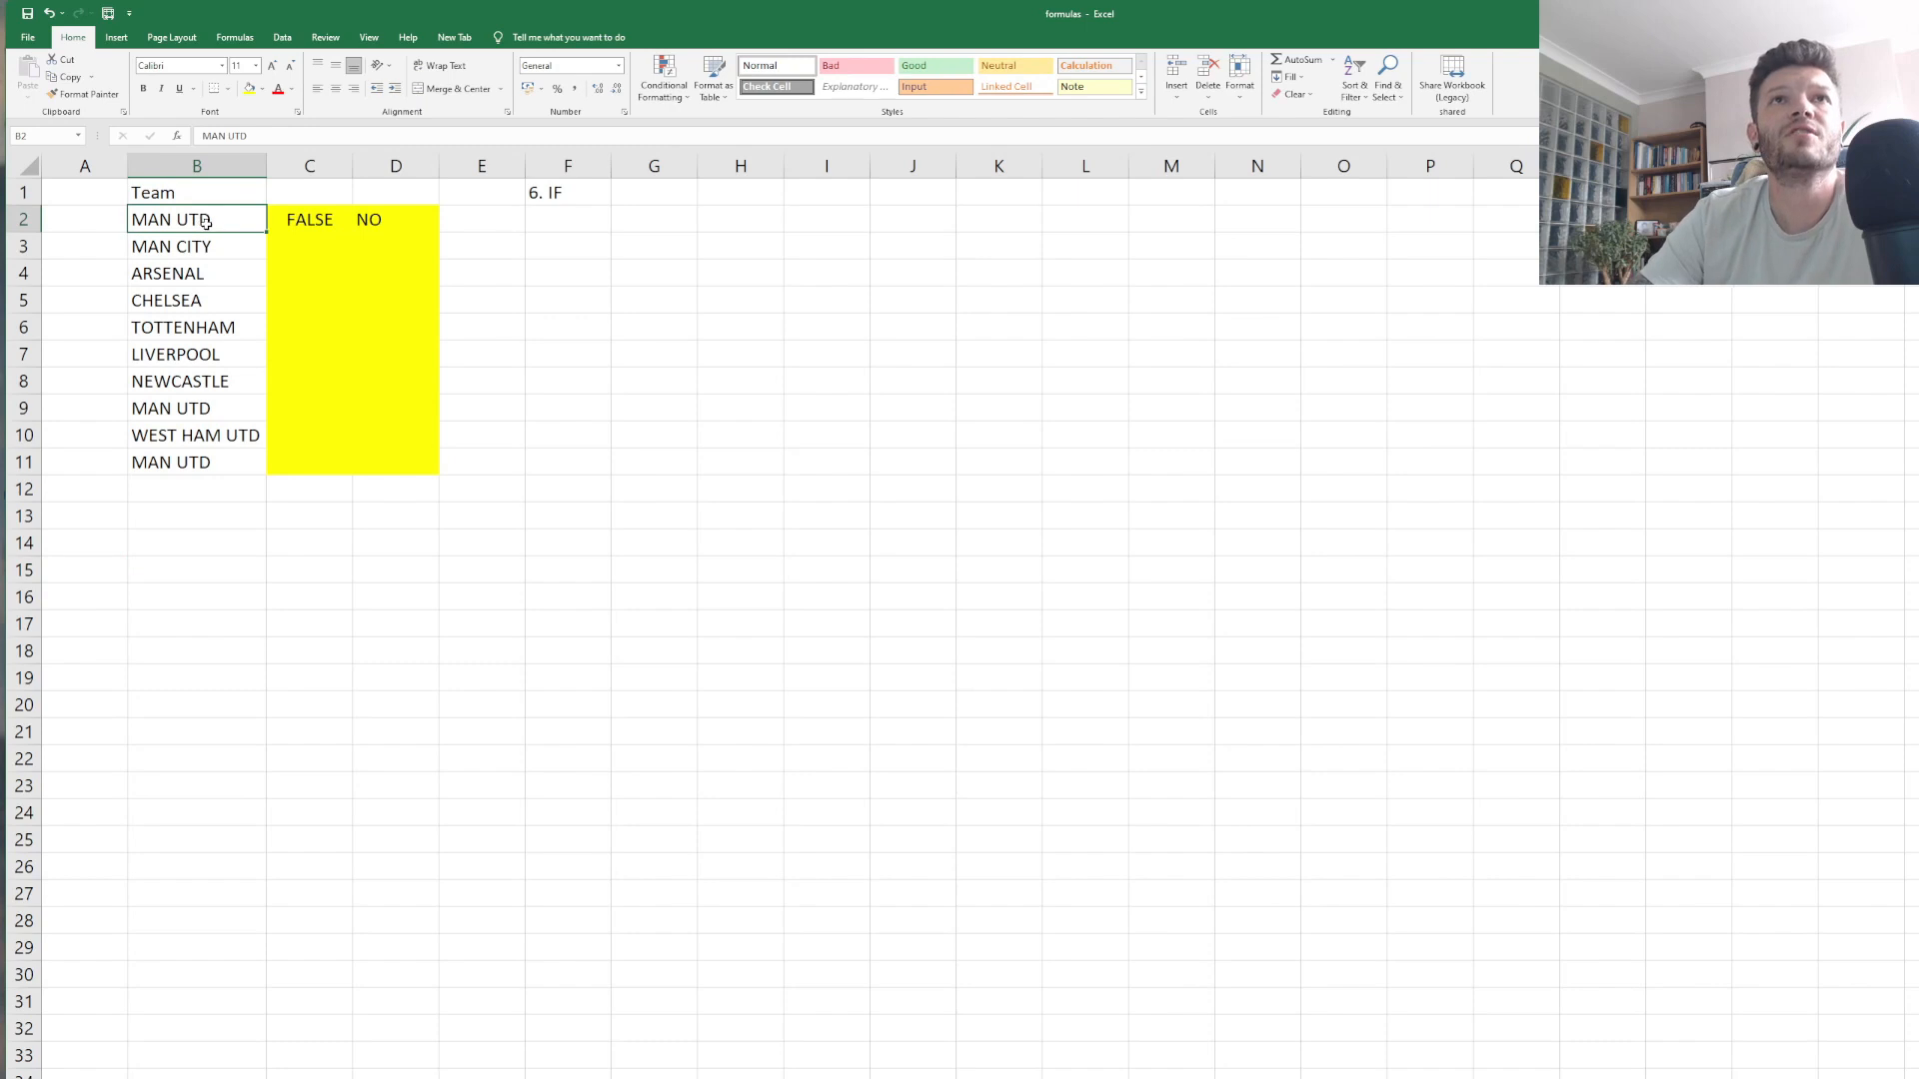
{"action": "left_click", "coordinate": [306, 225]}
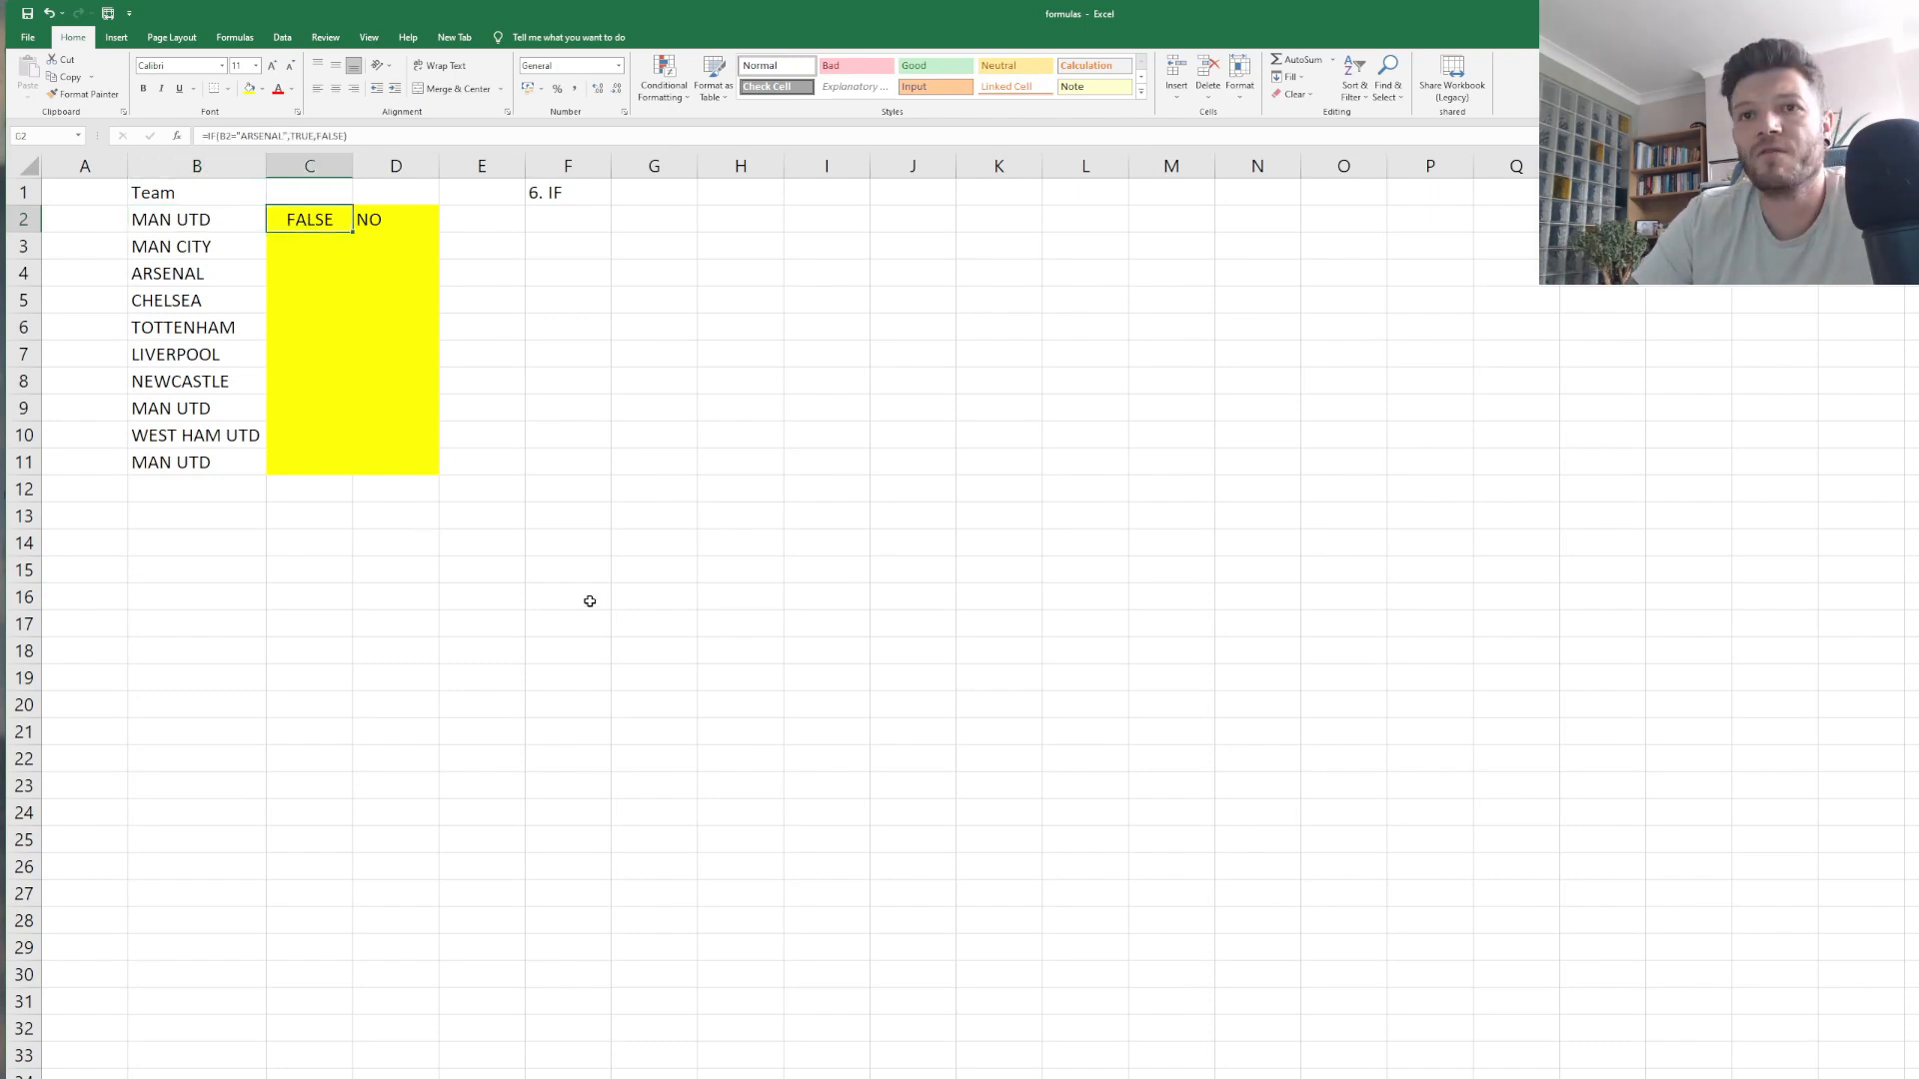
{"action": "left_click", "coordinate": [196, 212]}
{"action": "left_click", "coordinate": [300, 221]}
{"action": "left_click", "coordinate": [385, 220]}
{"action": "left_click", "coordinate": [326, 223]}
{"action": "left_click", "coordinate": [378, 221]}
{"action": "left_click", "coordinate": [321, 221]}
{"action": "left_click", "coordinate": [201, 219]}
{"action": "left_click", "coordinate": [400, 221]}
{"action": "left_click_drag", "start_coordinate": [462, 223], "coordinate": [580, 230]}
Enter the formula =IF(B5,TRUE,FALSE) in cell E2.
{"action": "left_click", "coordinate": [499, 218]}
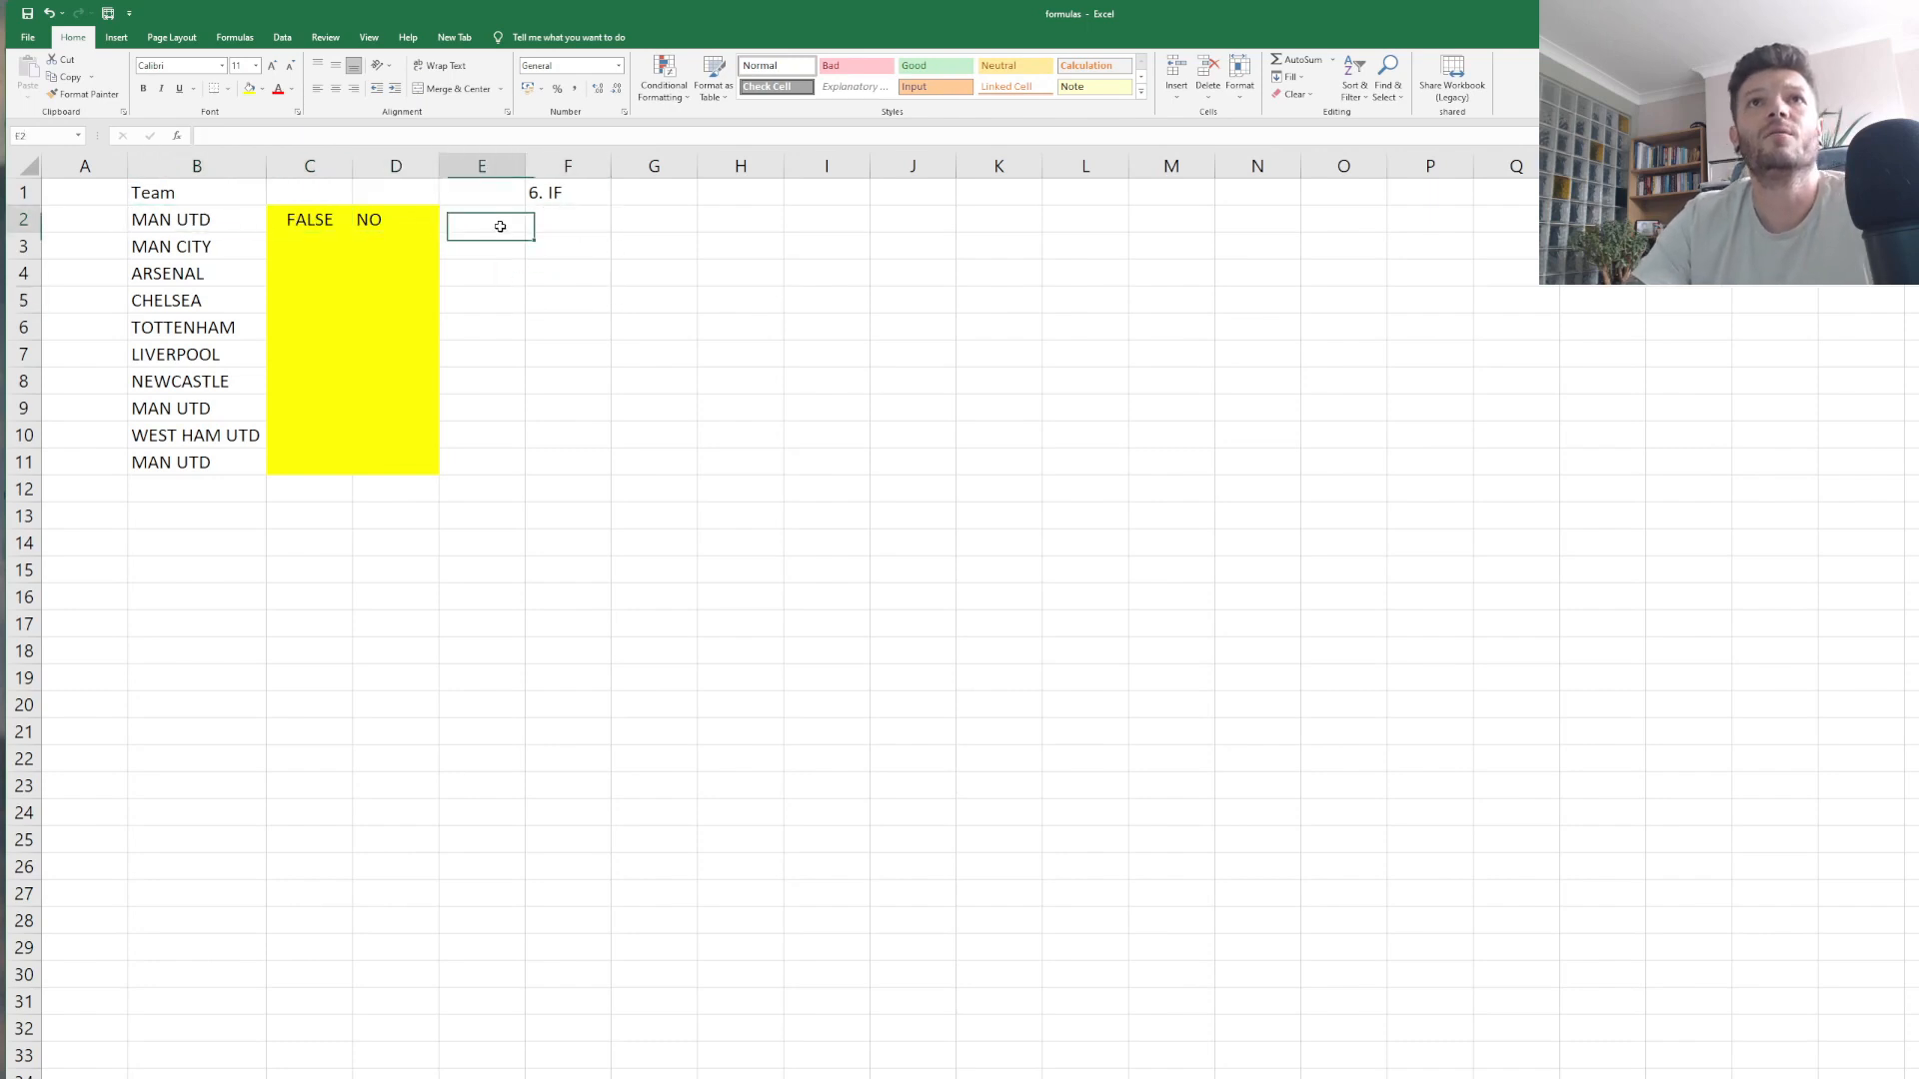
{"action": "type", "text": "="}
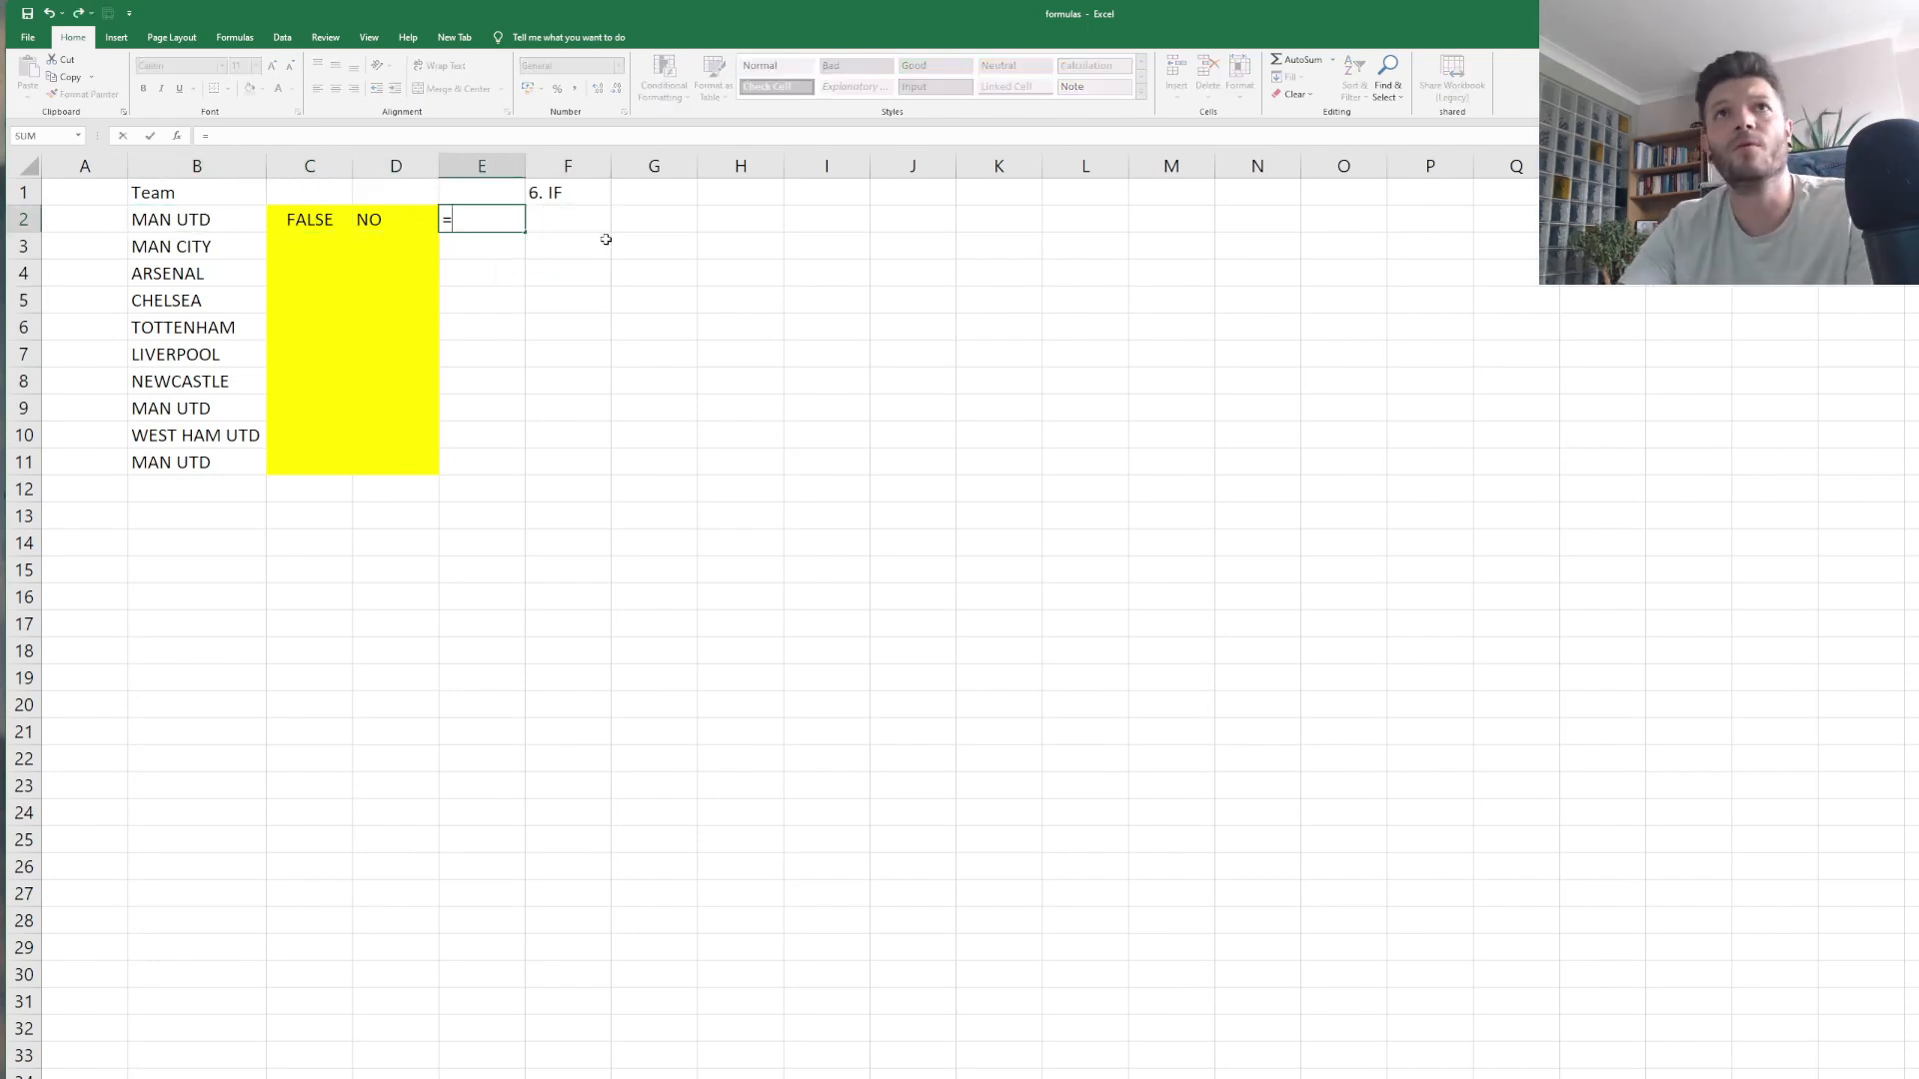
{"action": "type", "text": "IF"}
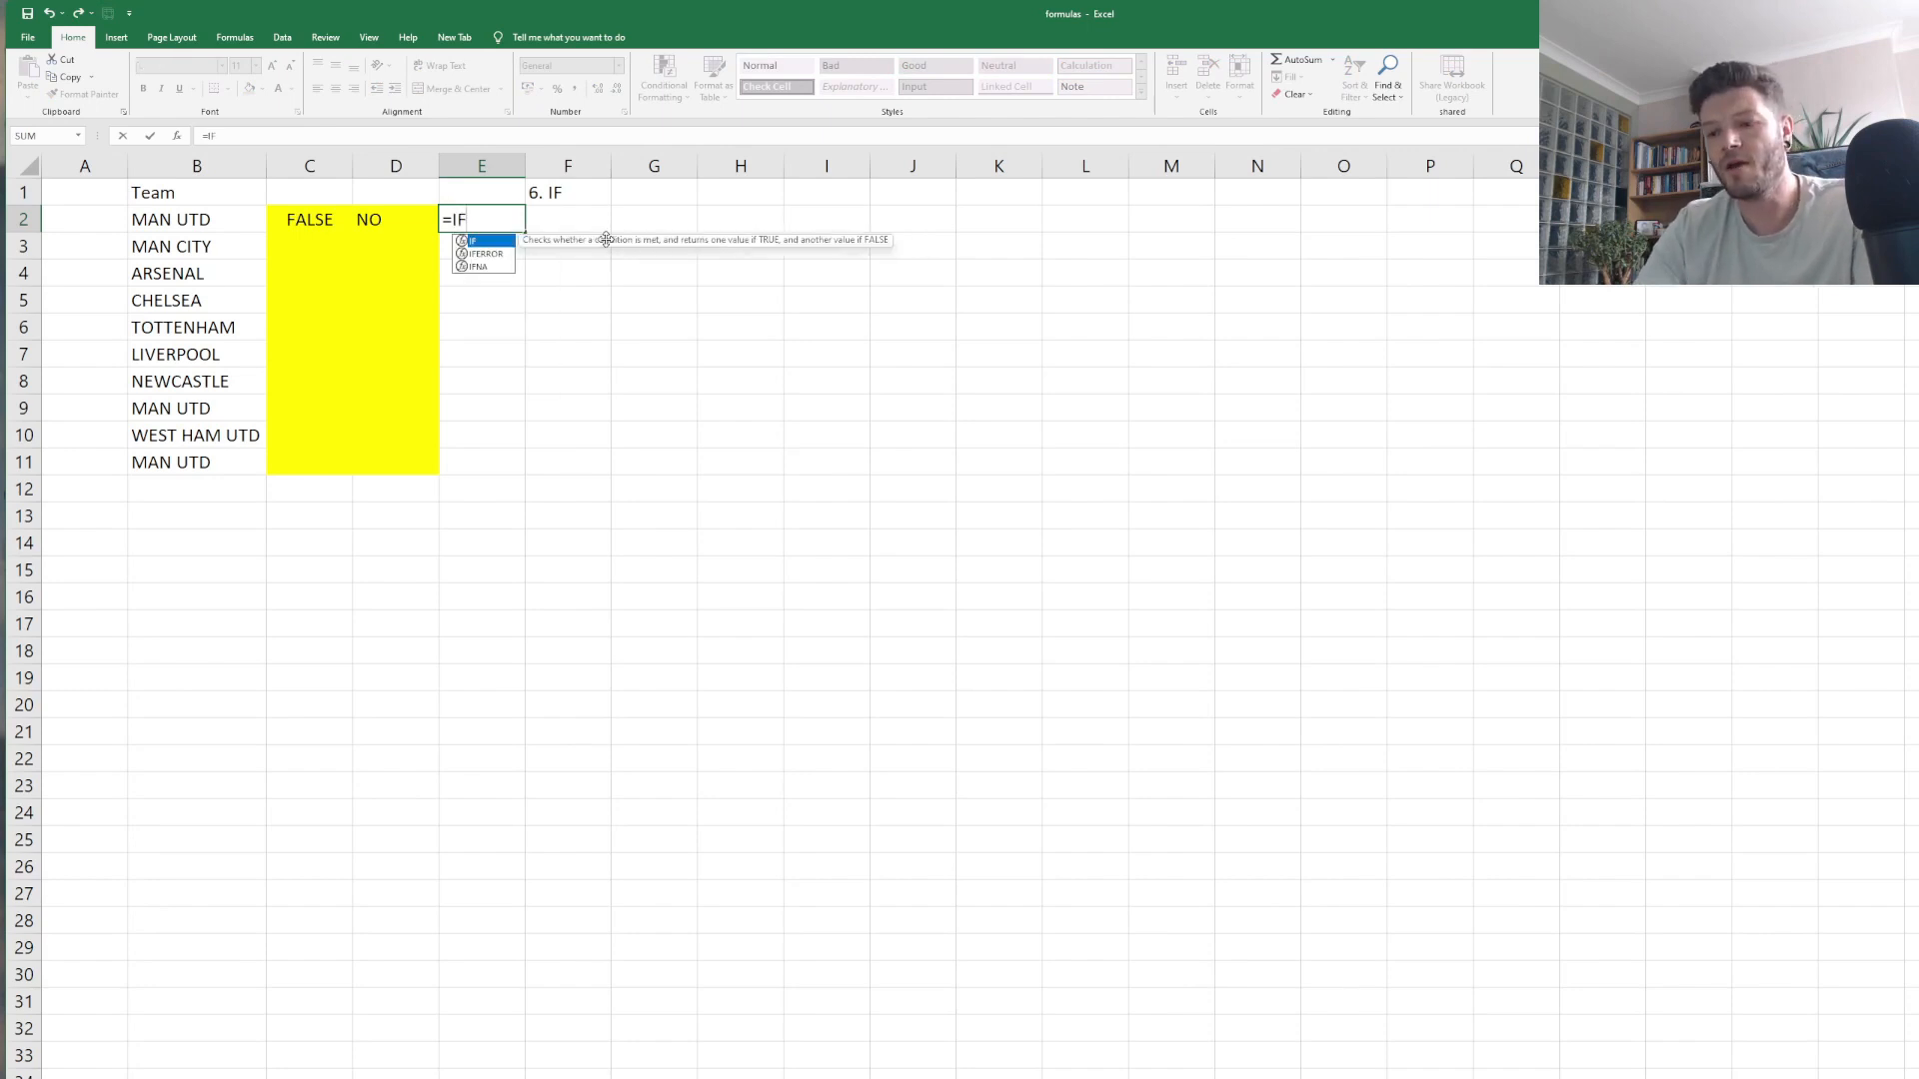
{"action": "type", "text": "("}
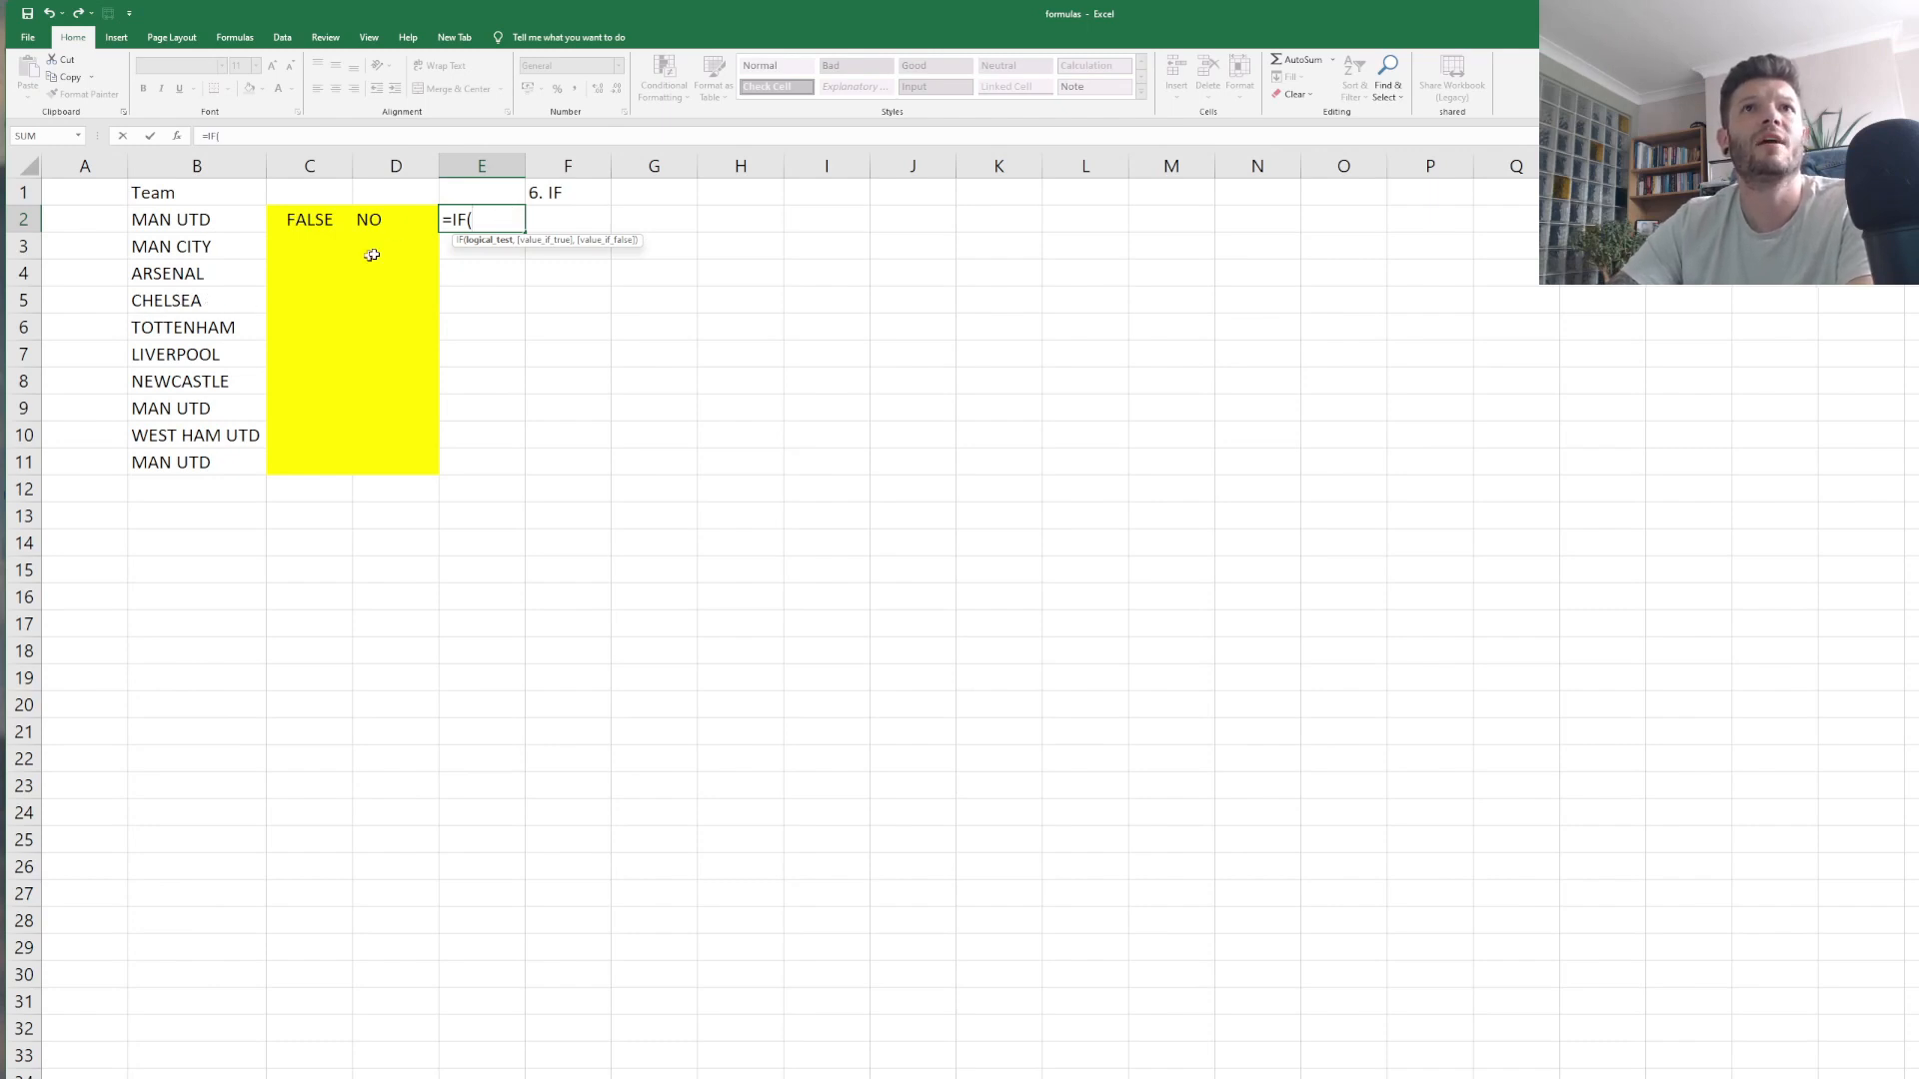
{"action": "type", "text": "B5"}
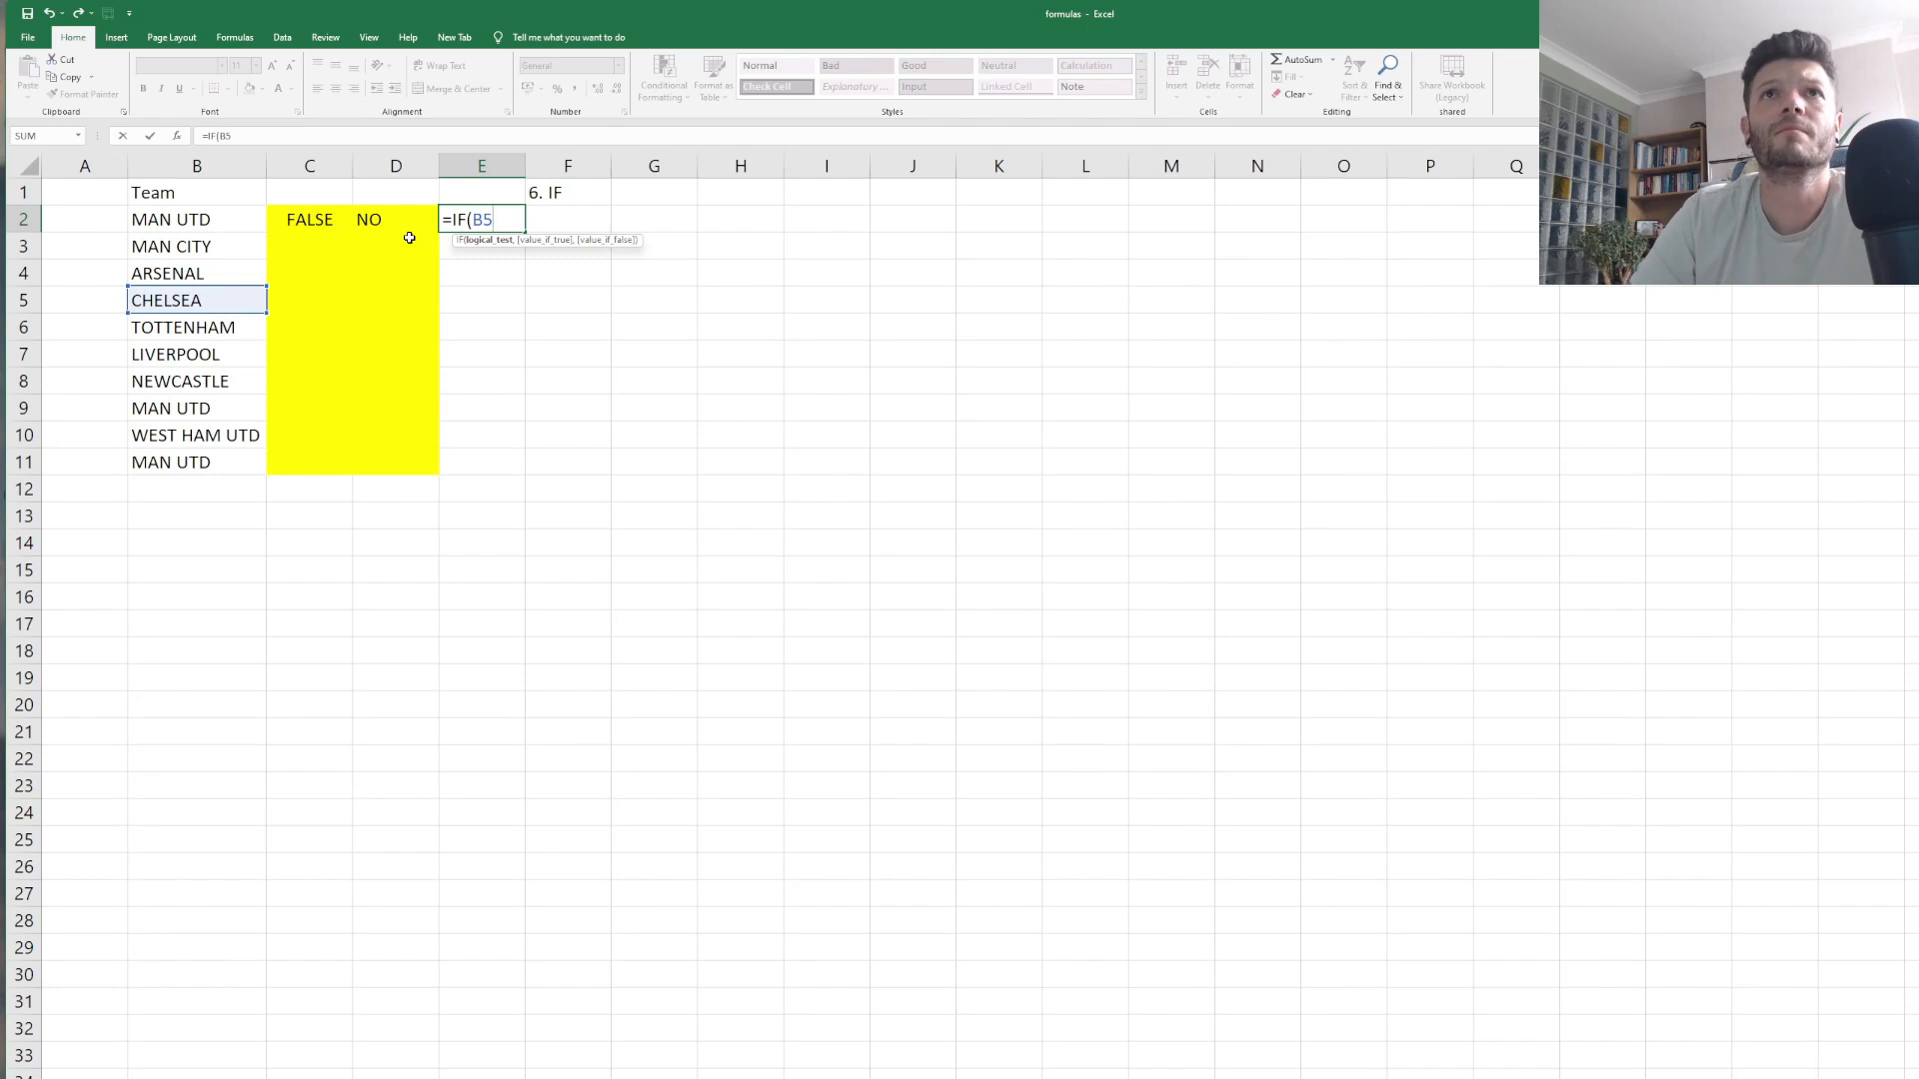
{"action": "type", "text": ","}
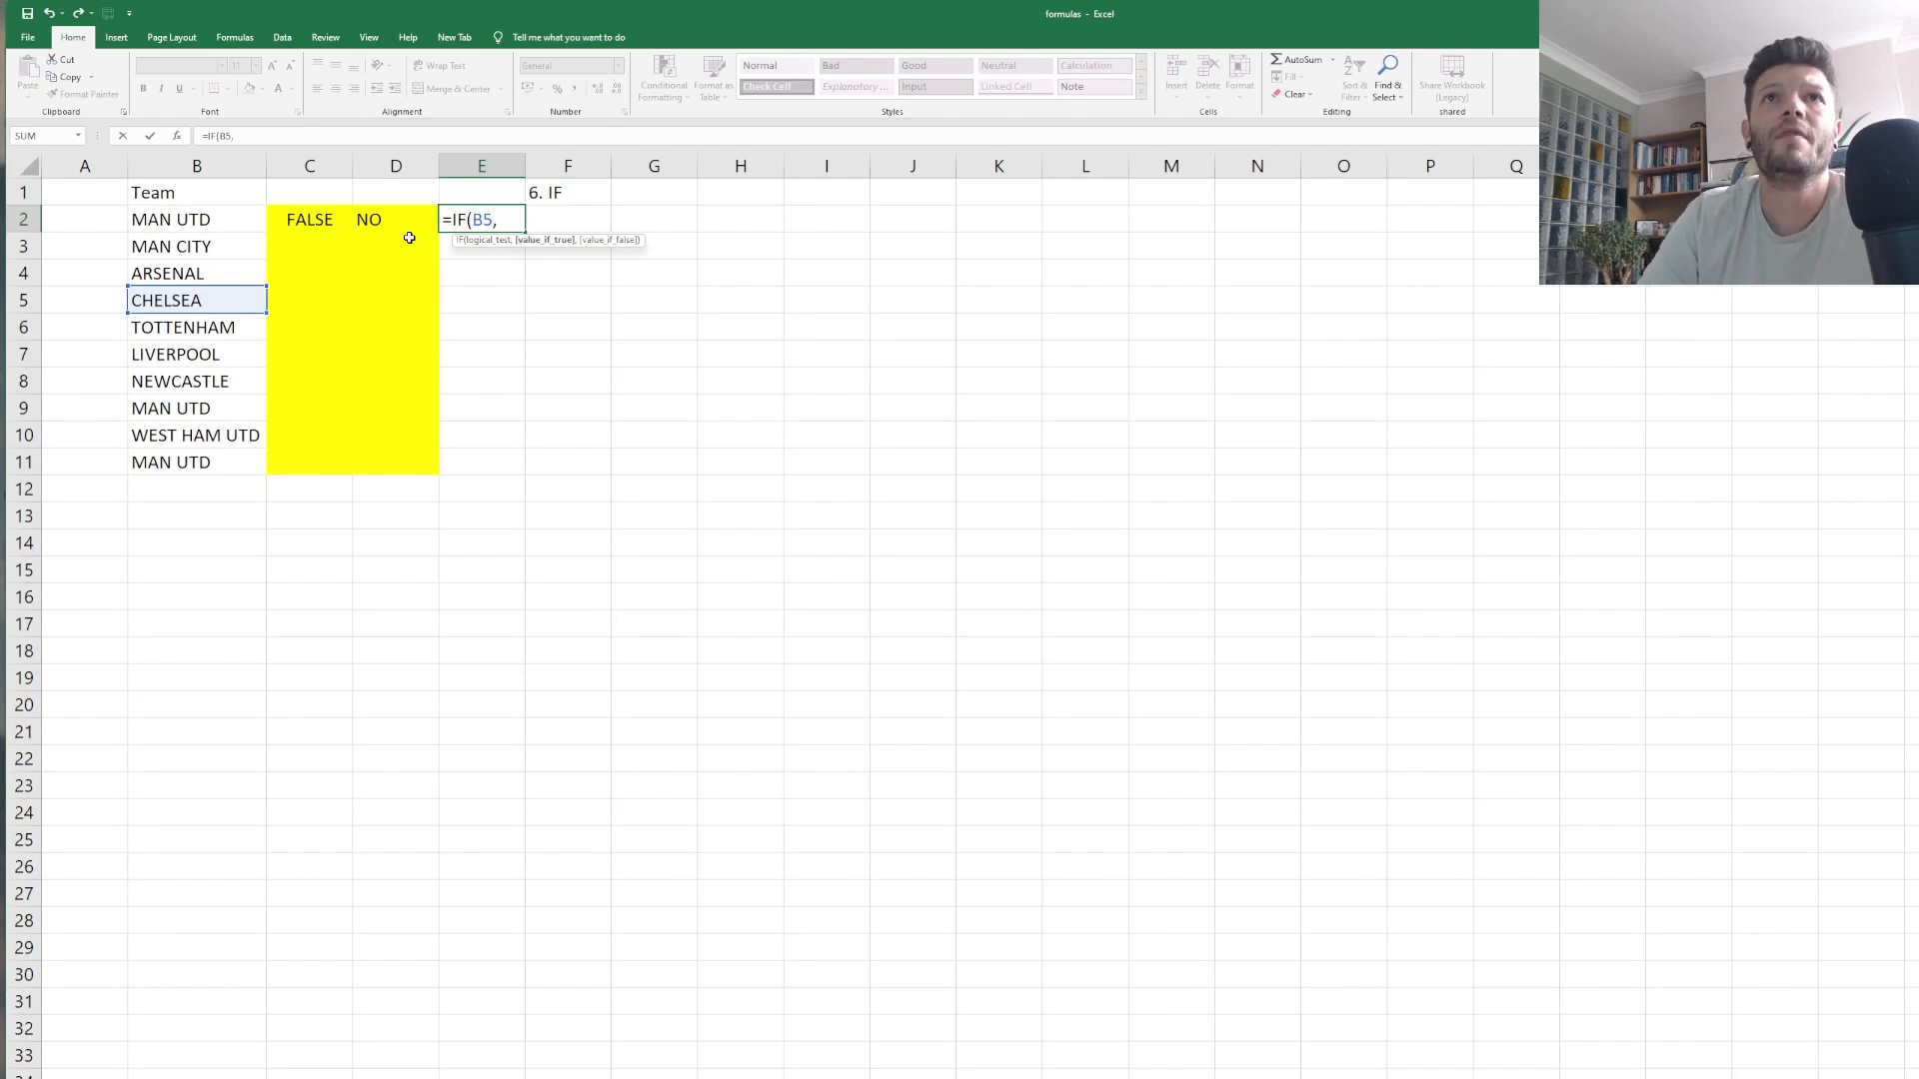
{"action": "type", "text": "TR"}
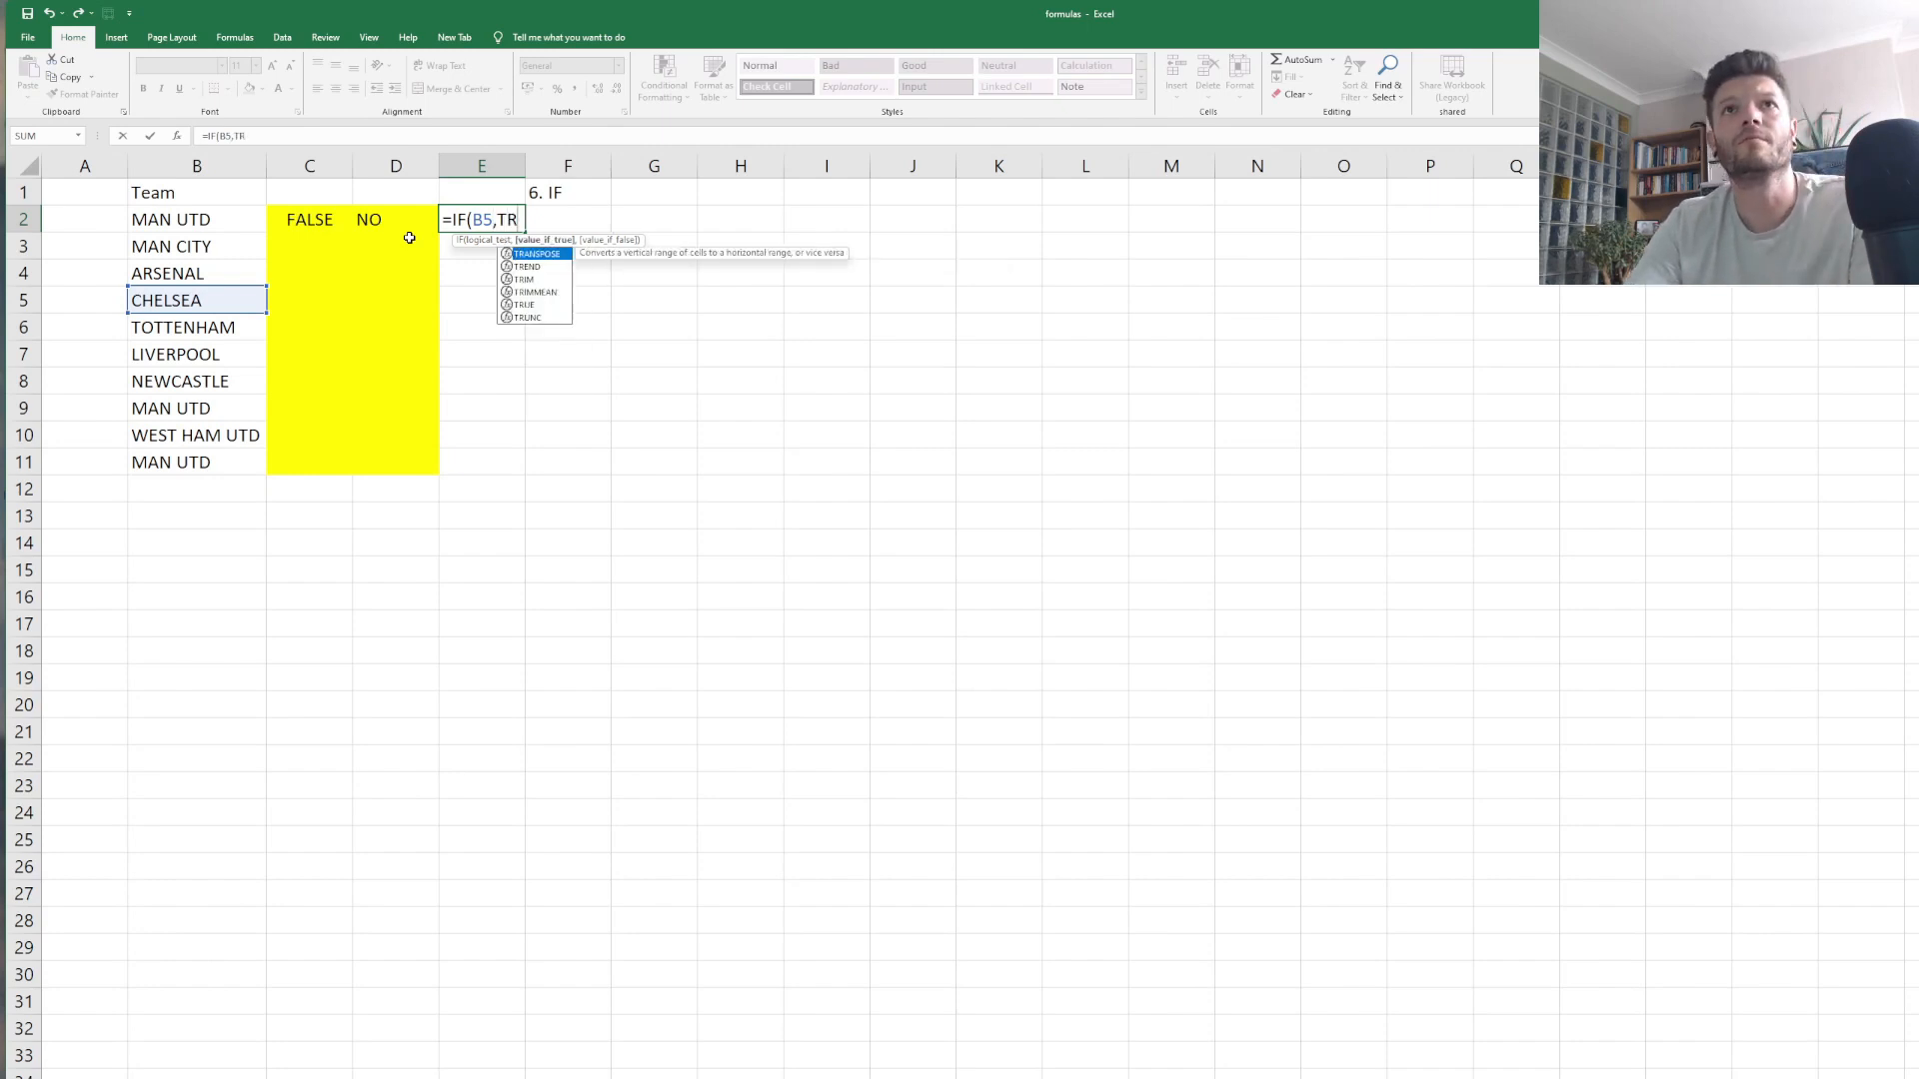
{"action": "type", "text": "UE,FAKLS"}
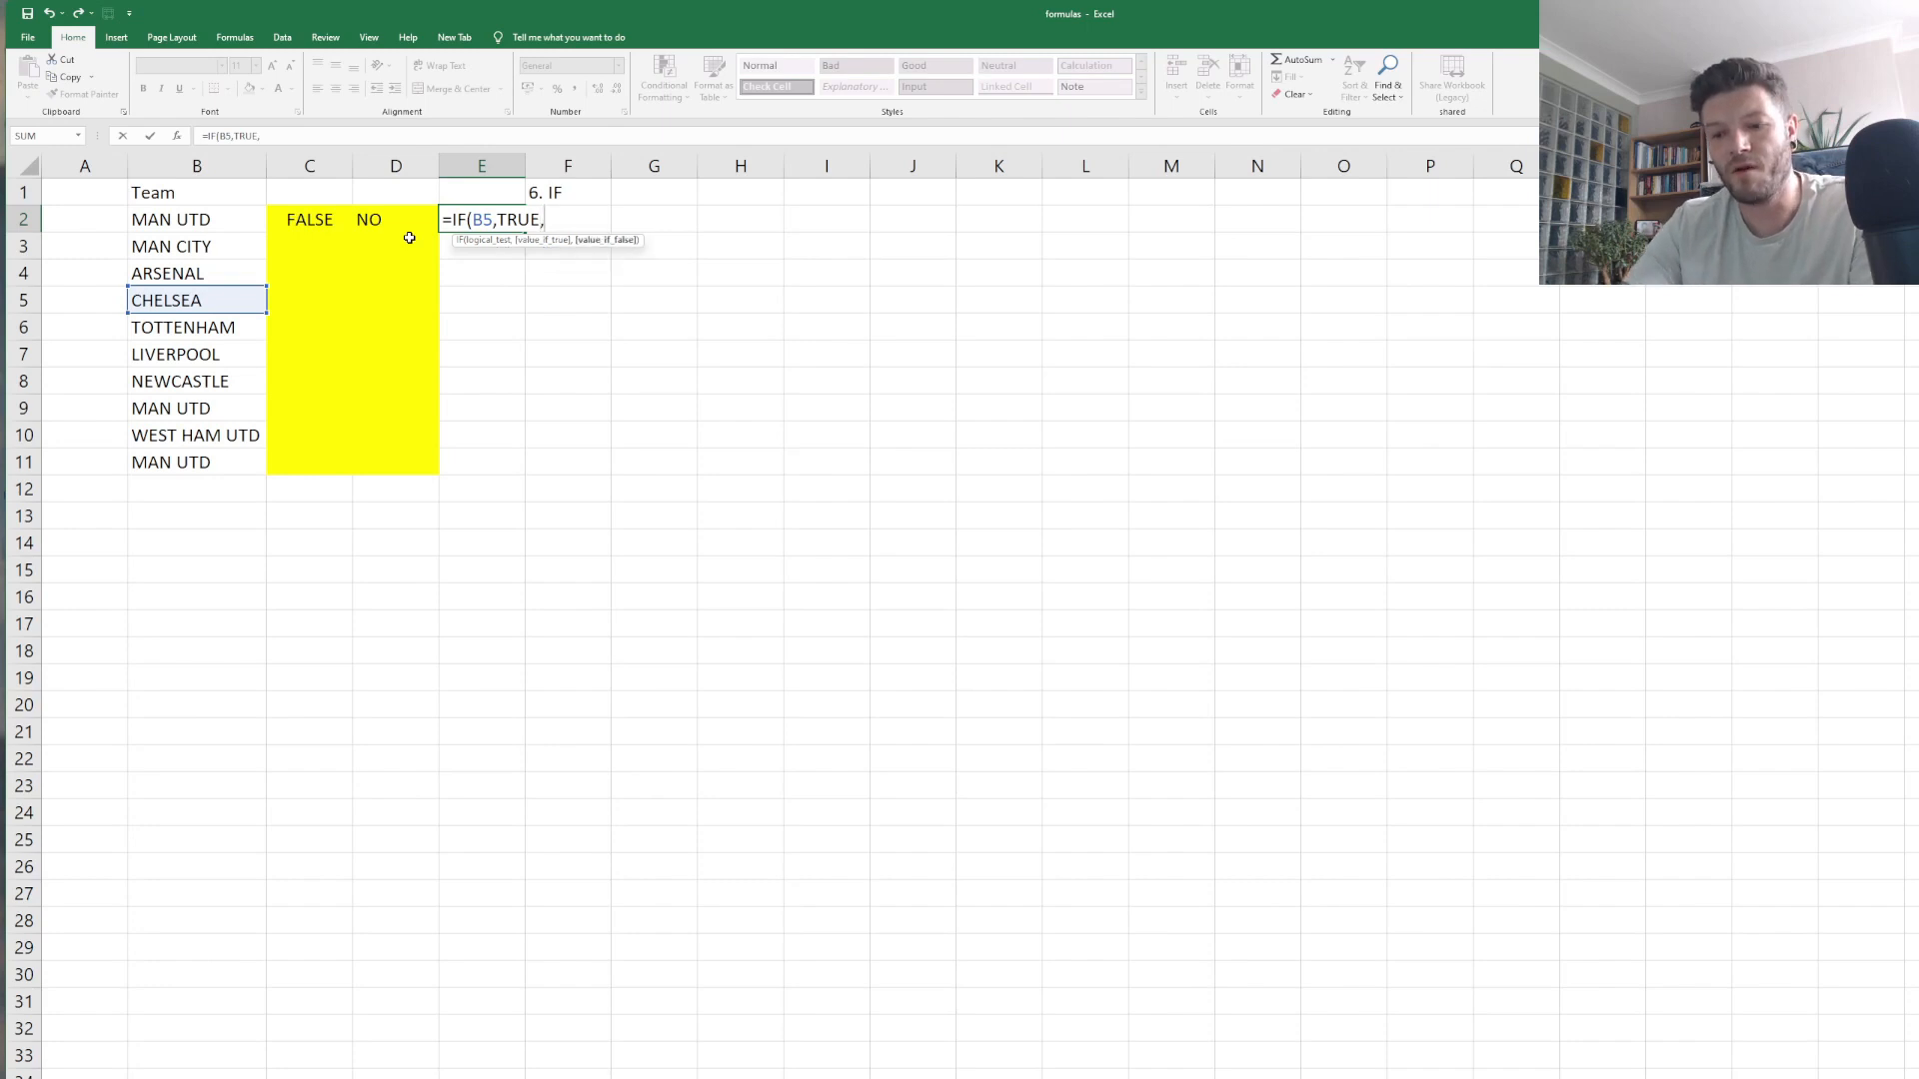
{"action": "key", "text": "BackSpace"}
{"action": "key", "text": "BackSpace"}
{"action": "key", "text": "BackSpace"}
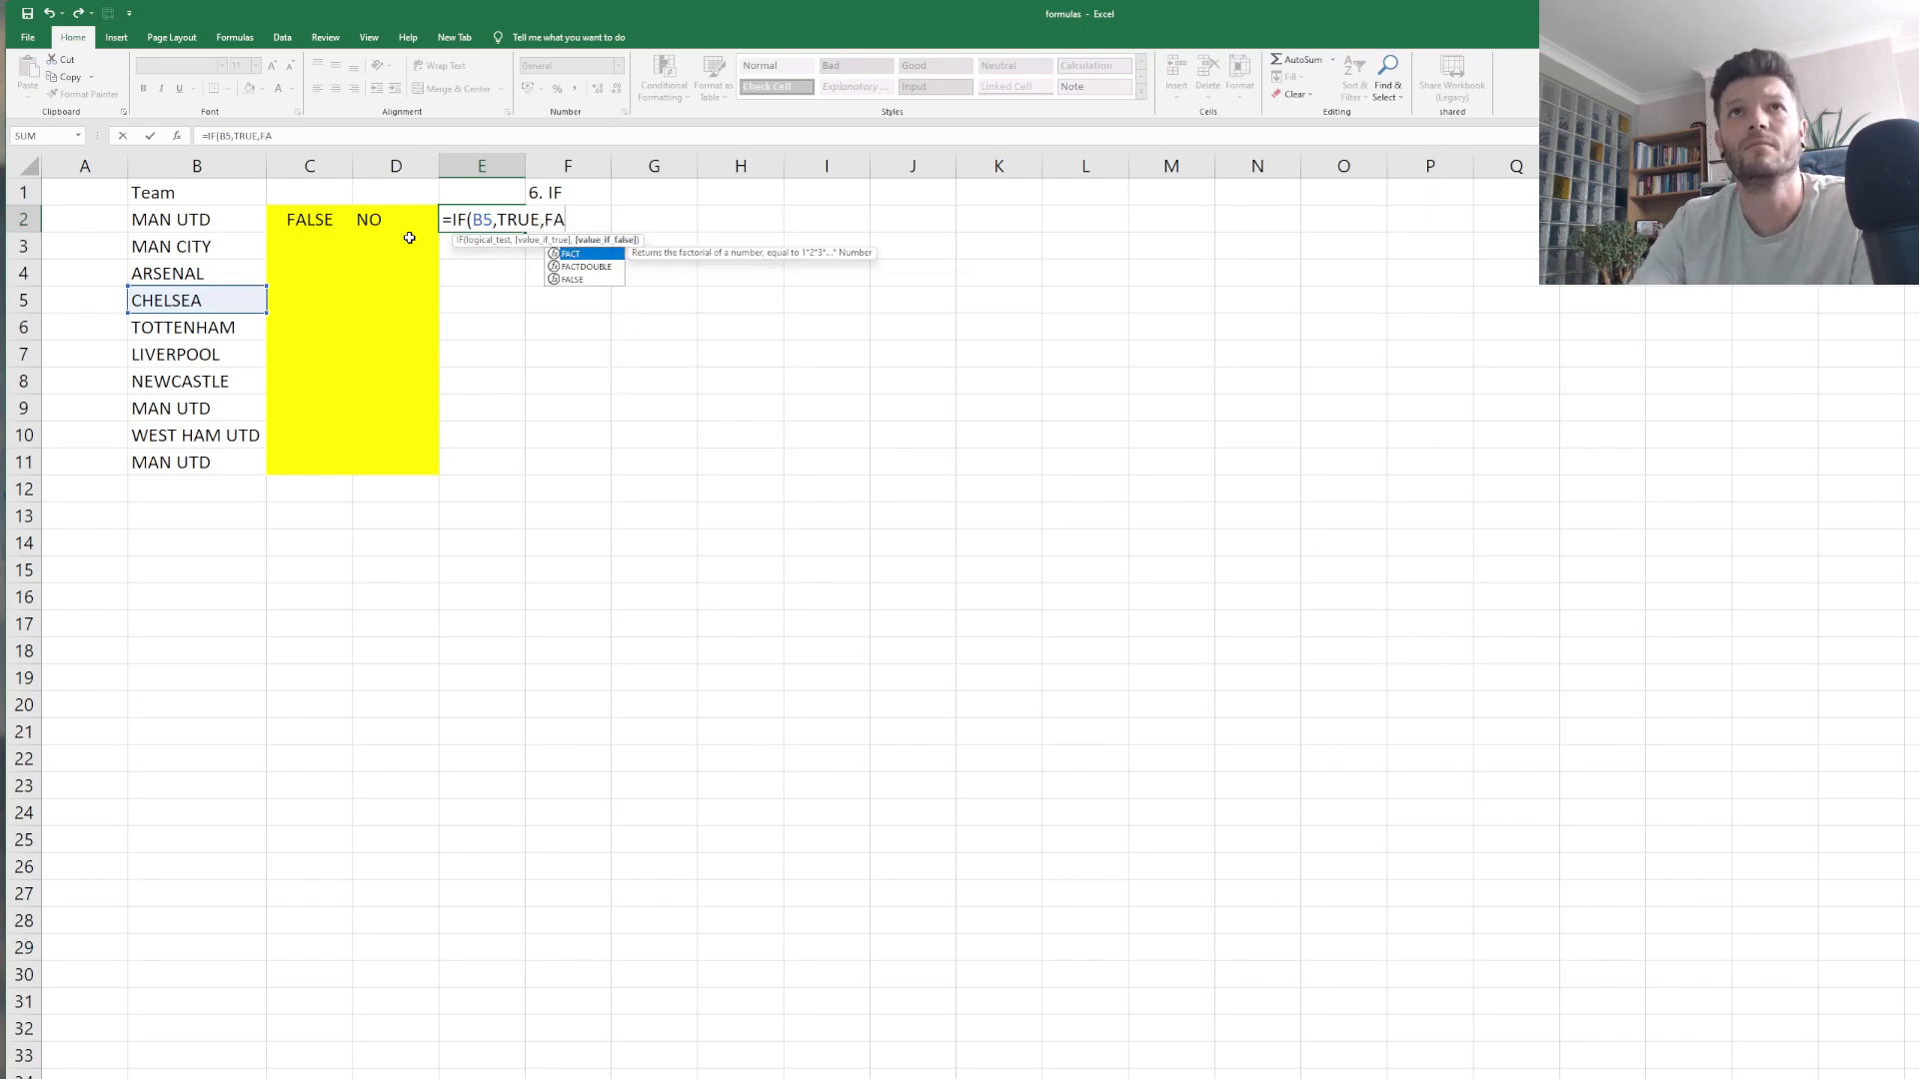
{"action": "type", "text": "LSE"}
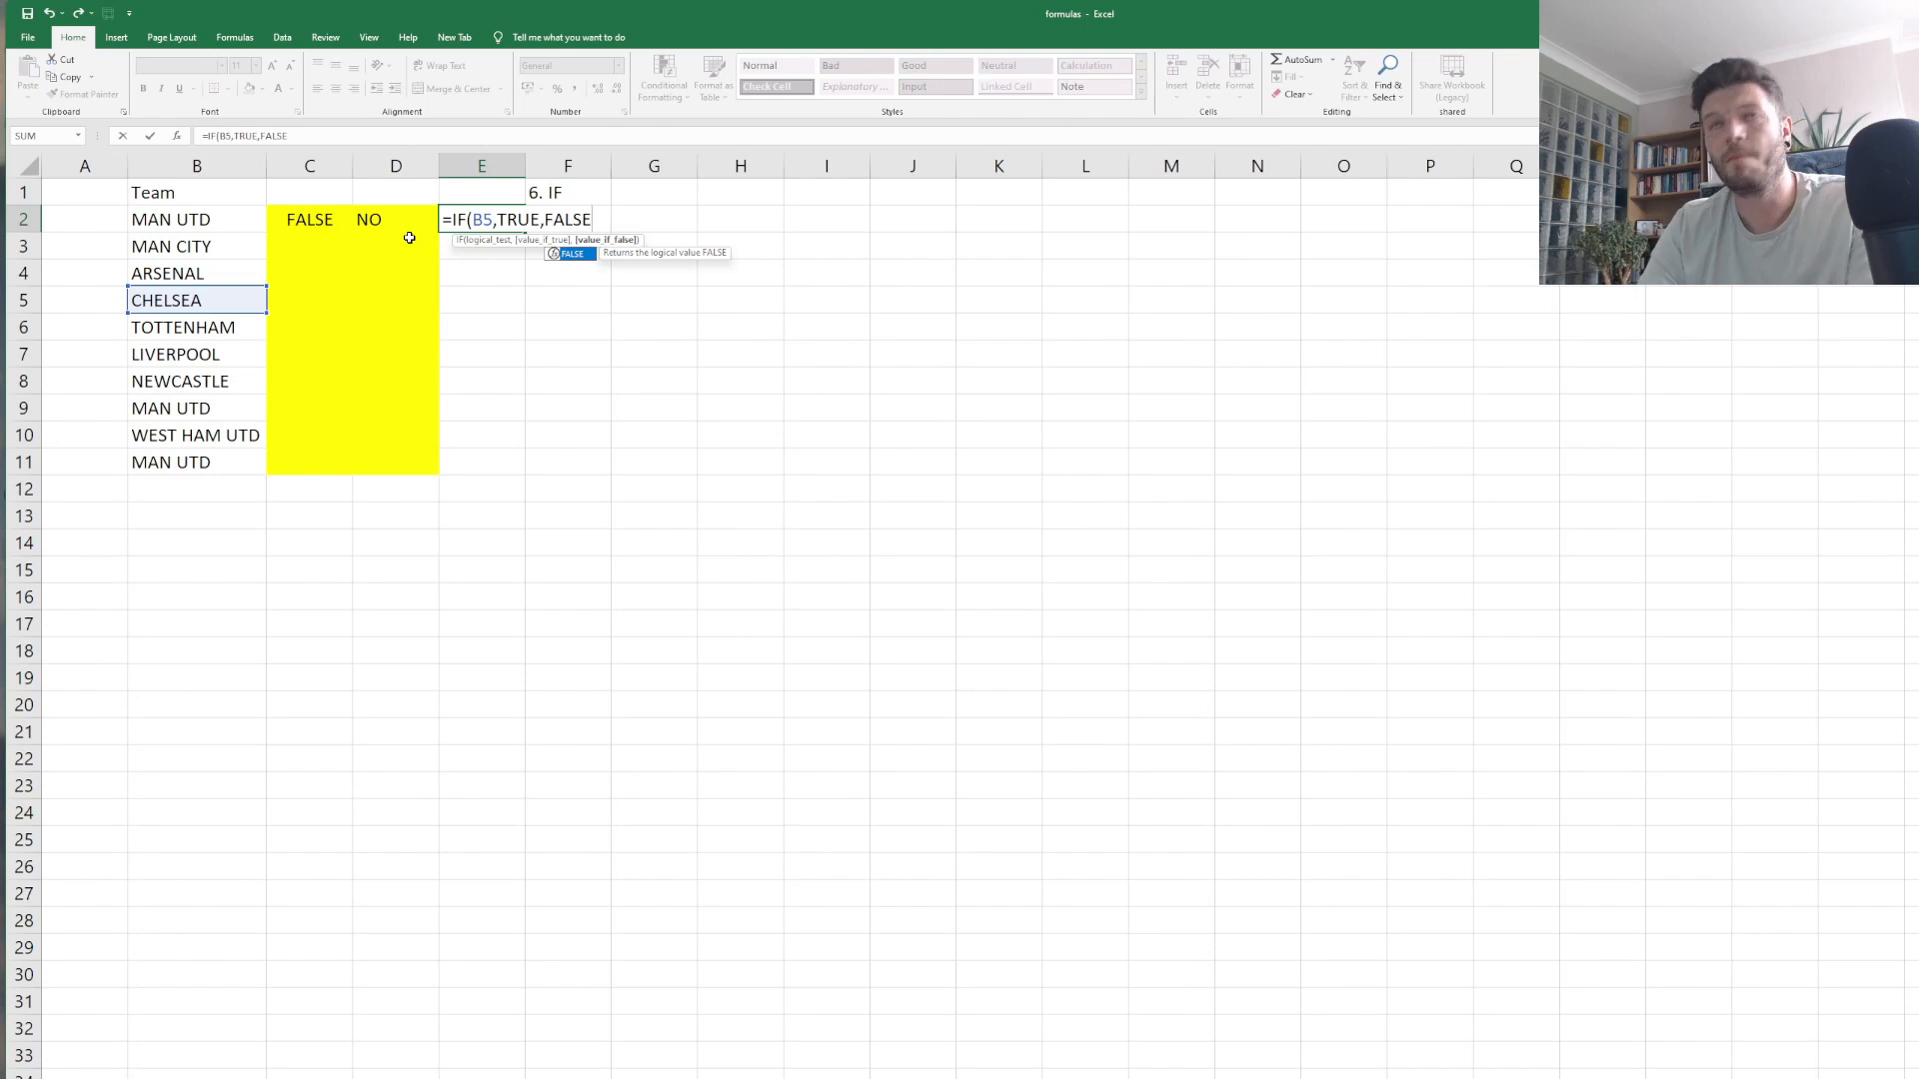
{"action": "key", "text": "Return"}
Compare the E2 formula with the one in C2, and complete E2's logical test as B5="CHELSEA".
{"action": "left_click", "coordinate": [472, 220]}
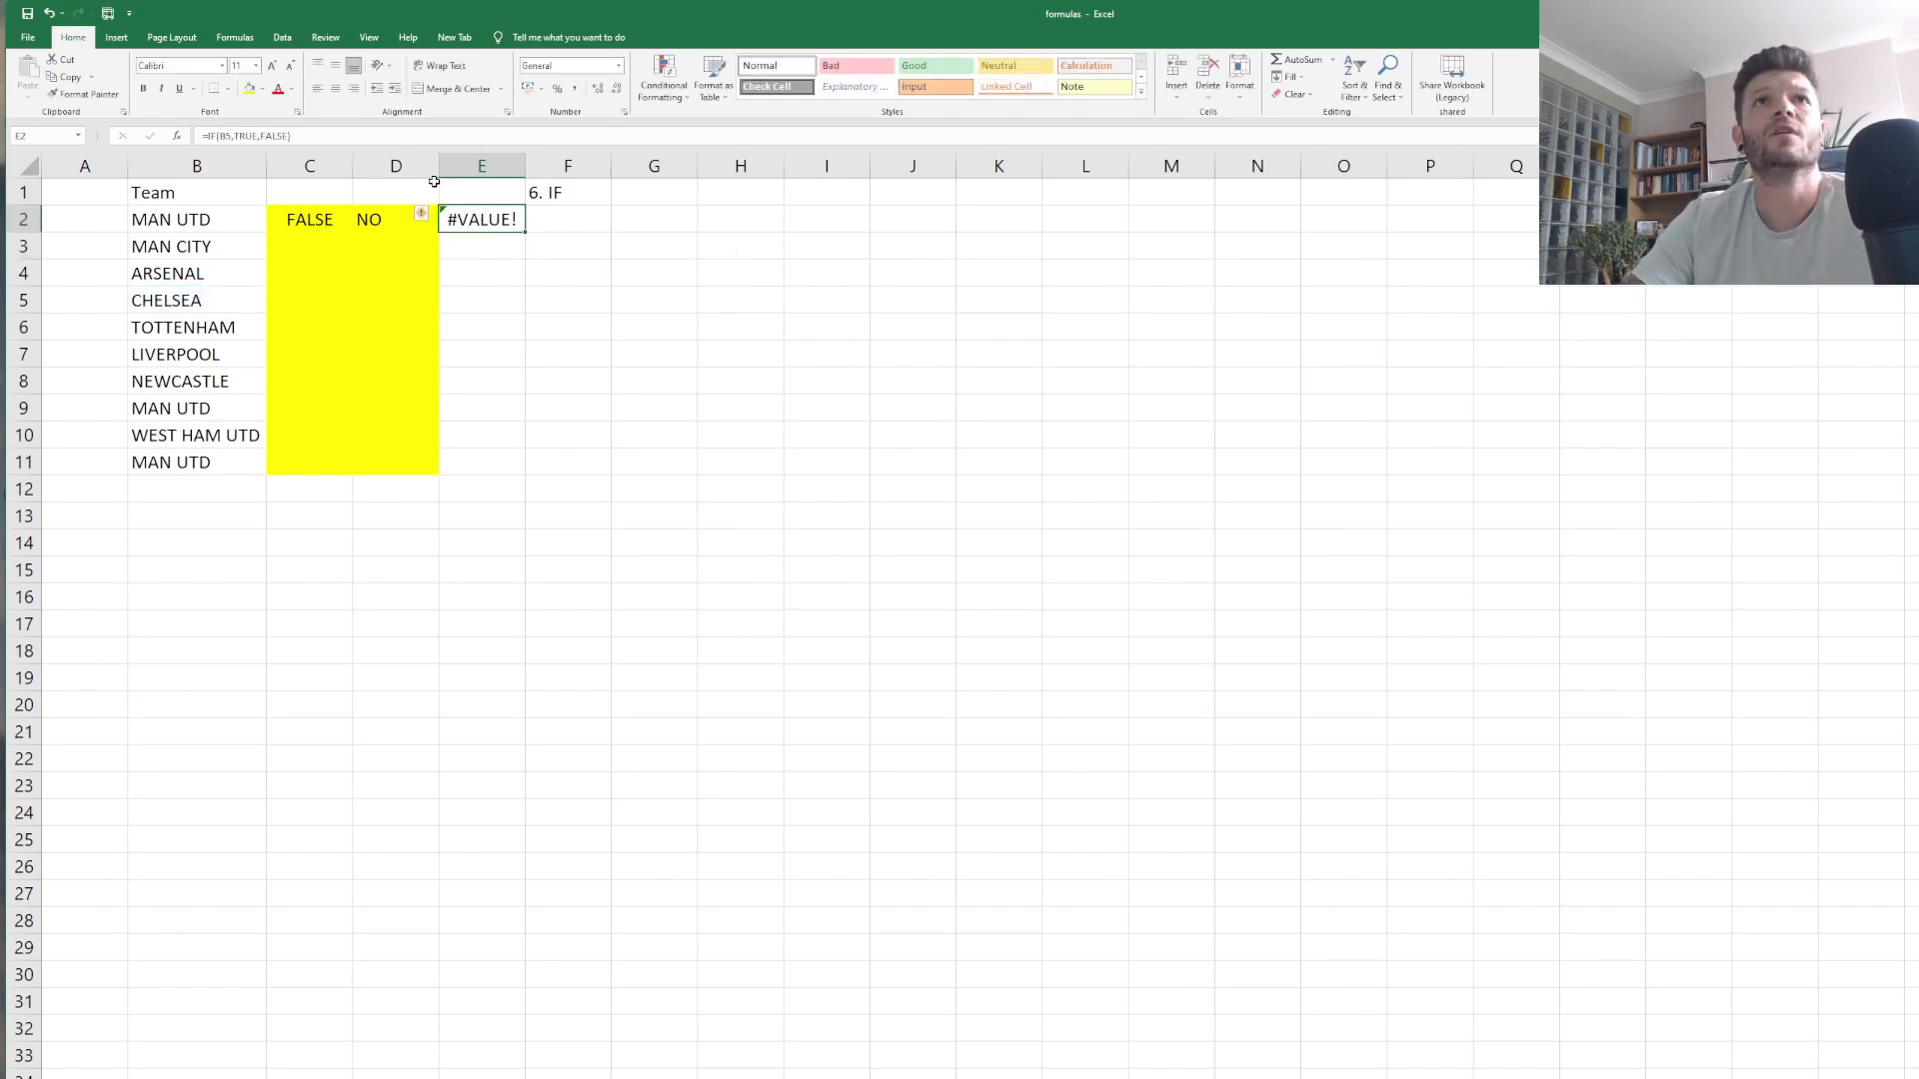
{"action": "left_click", "coordinate": [334, 219]}
{"action": "left_click", "coordinate": [510, 219]}
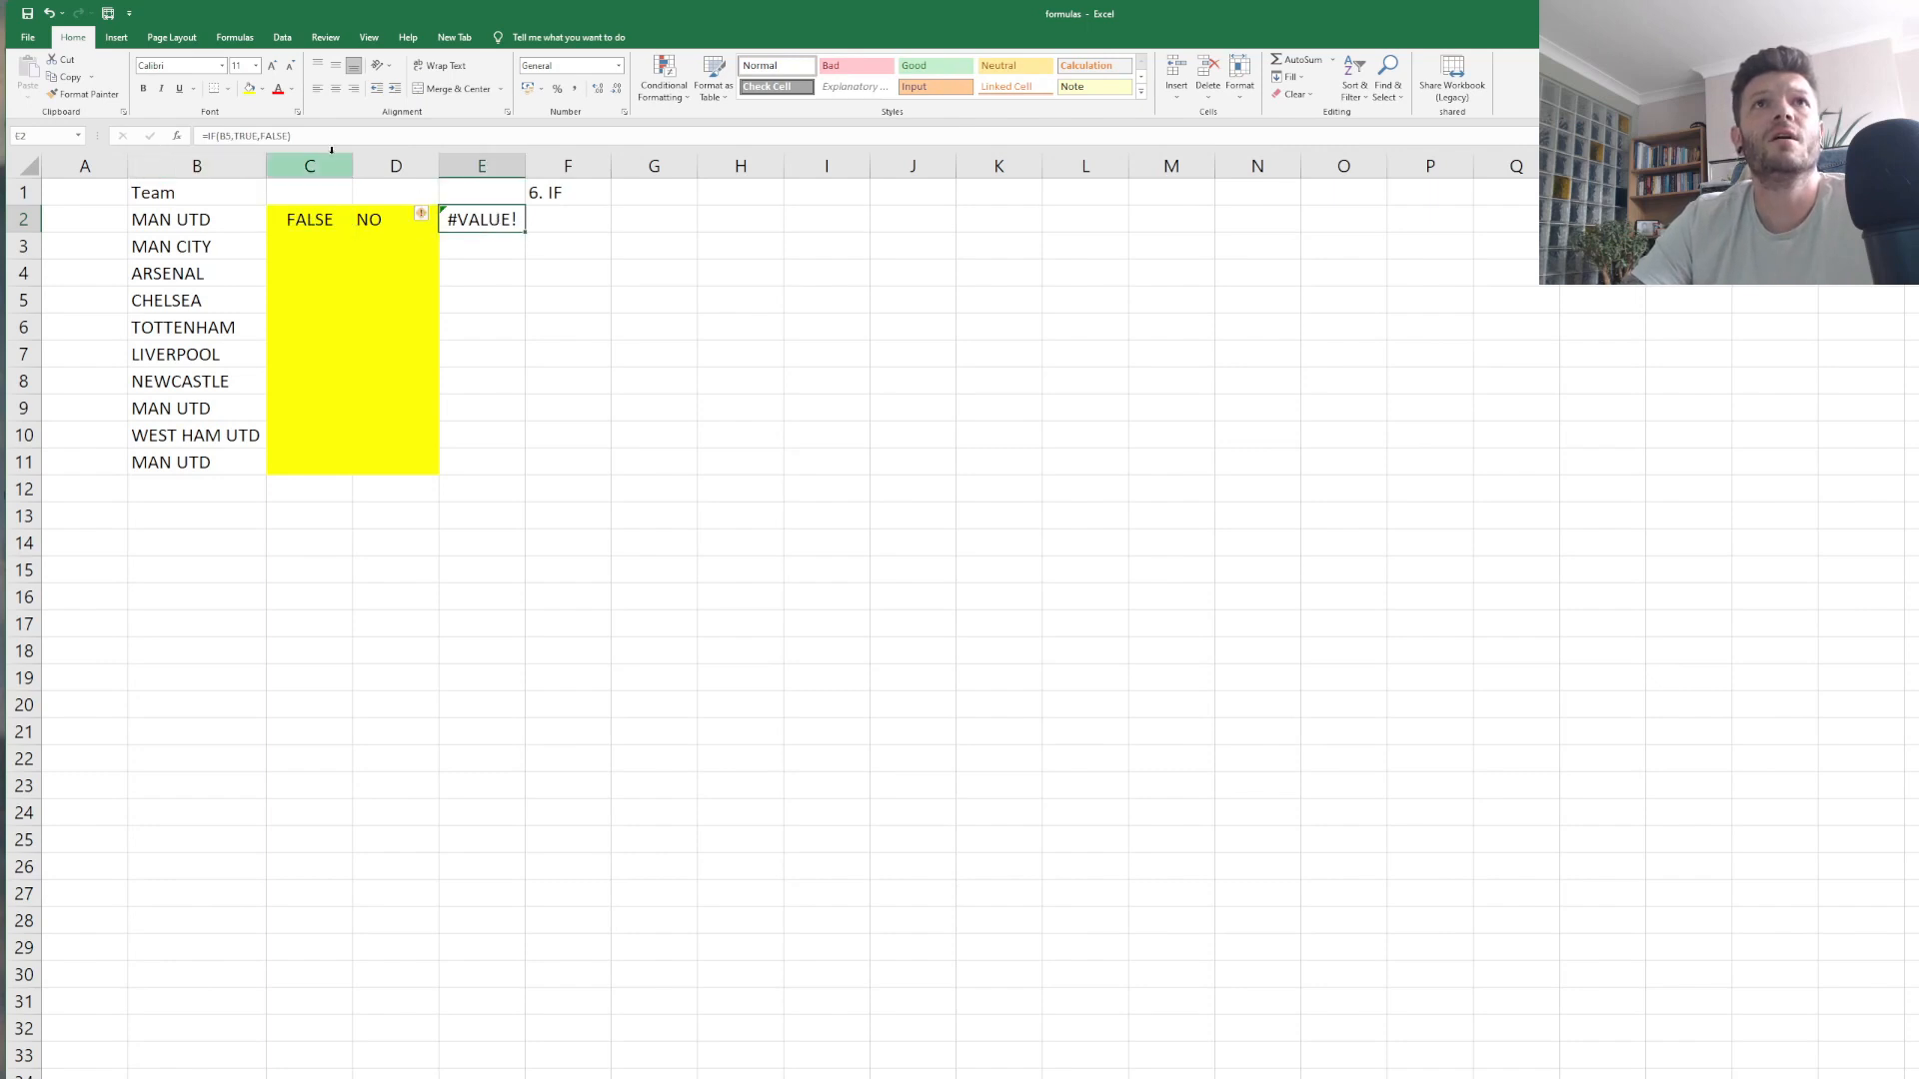
{"action": "left_click", "coordinate": [322, 219]}
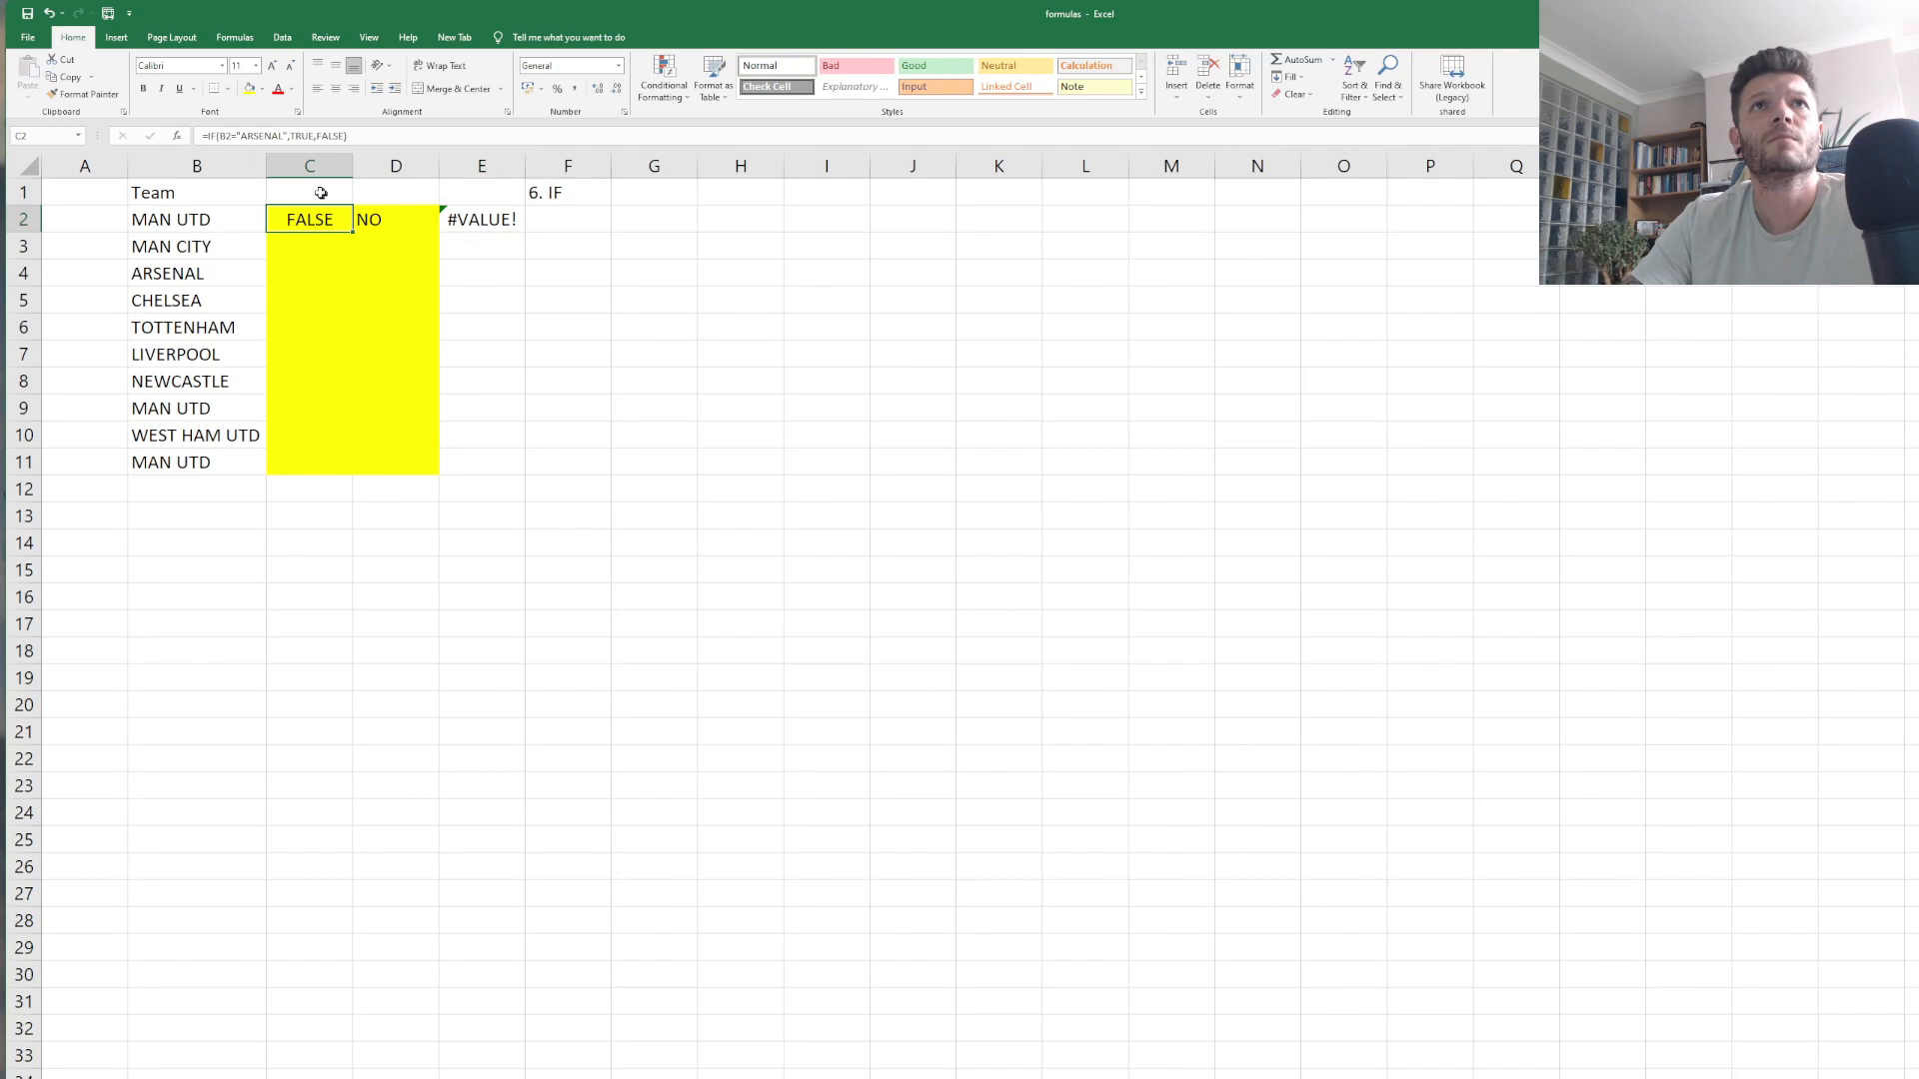
{"action": "left_click", "coordinate": [465, 220]}
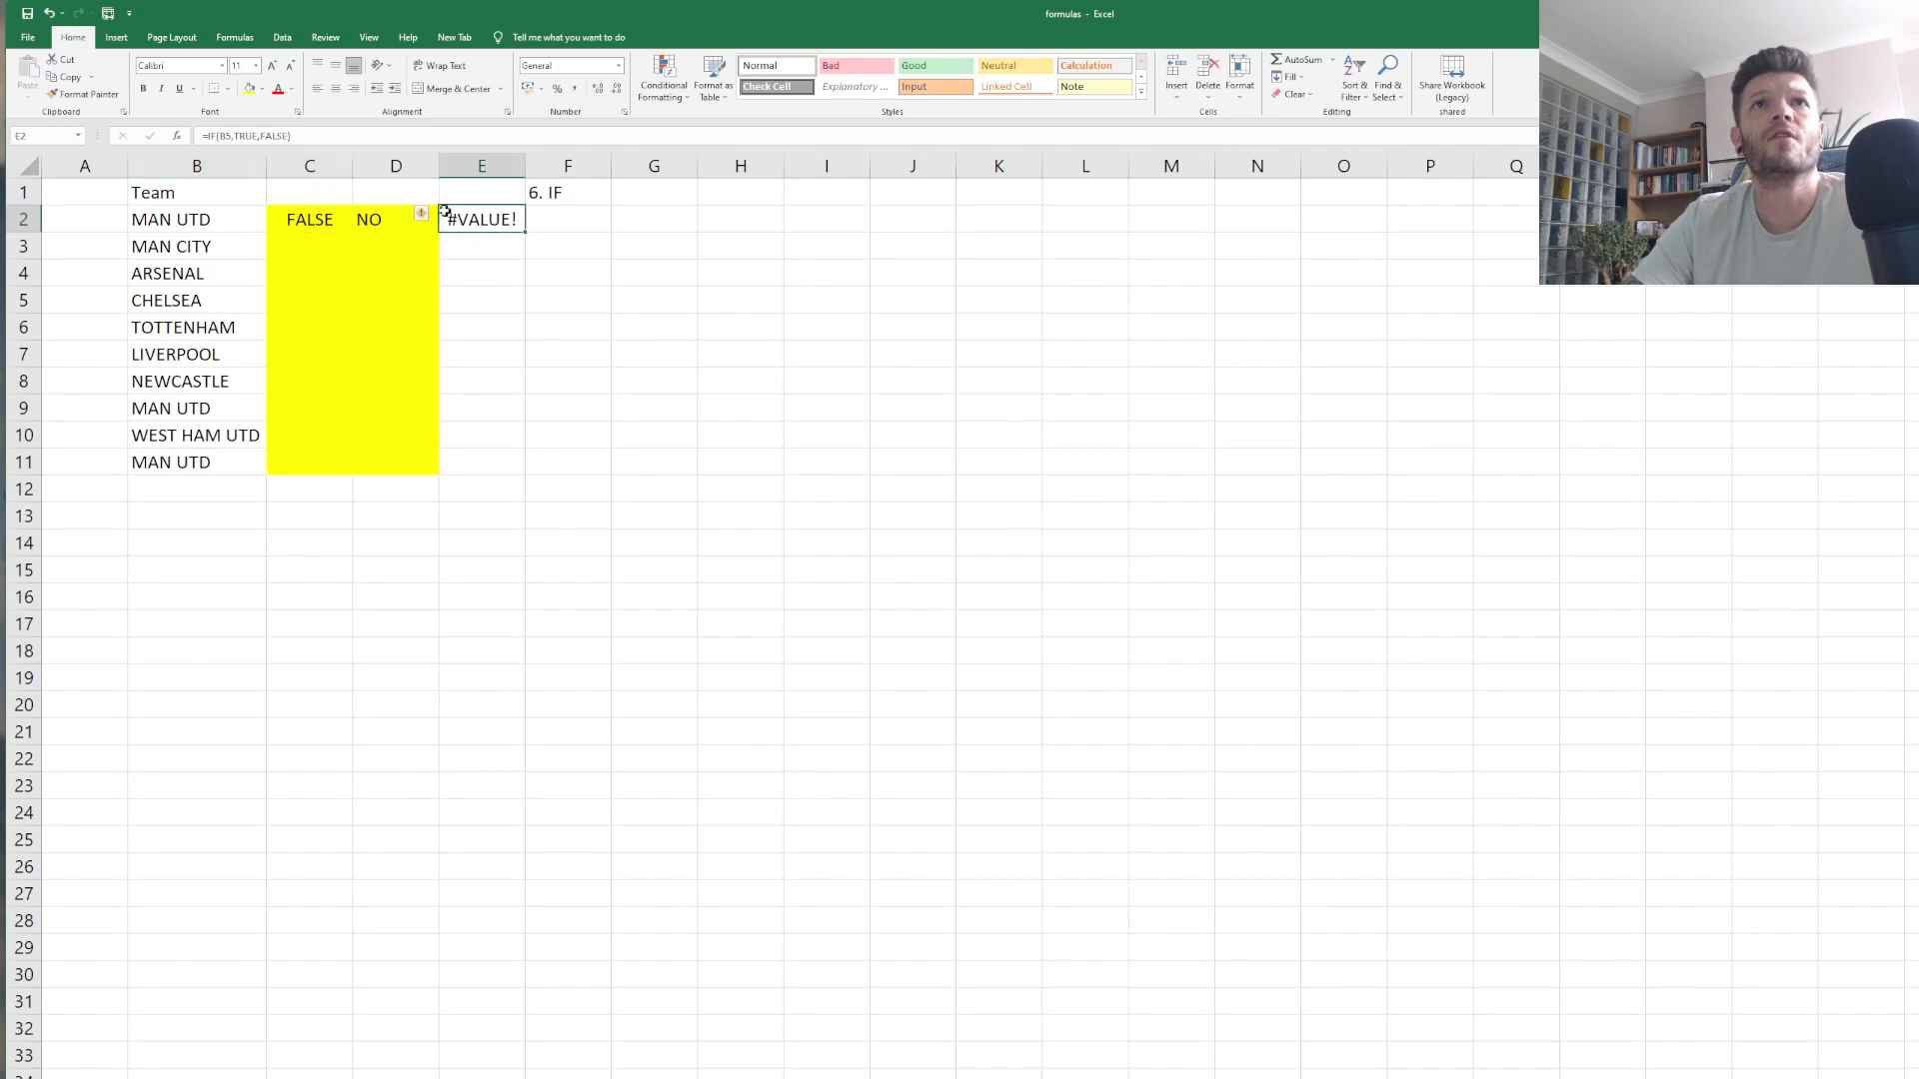
{"action": "left_click", "coordinate": [232, 136]}
{"action": "type", "text": "="}
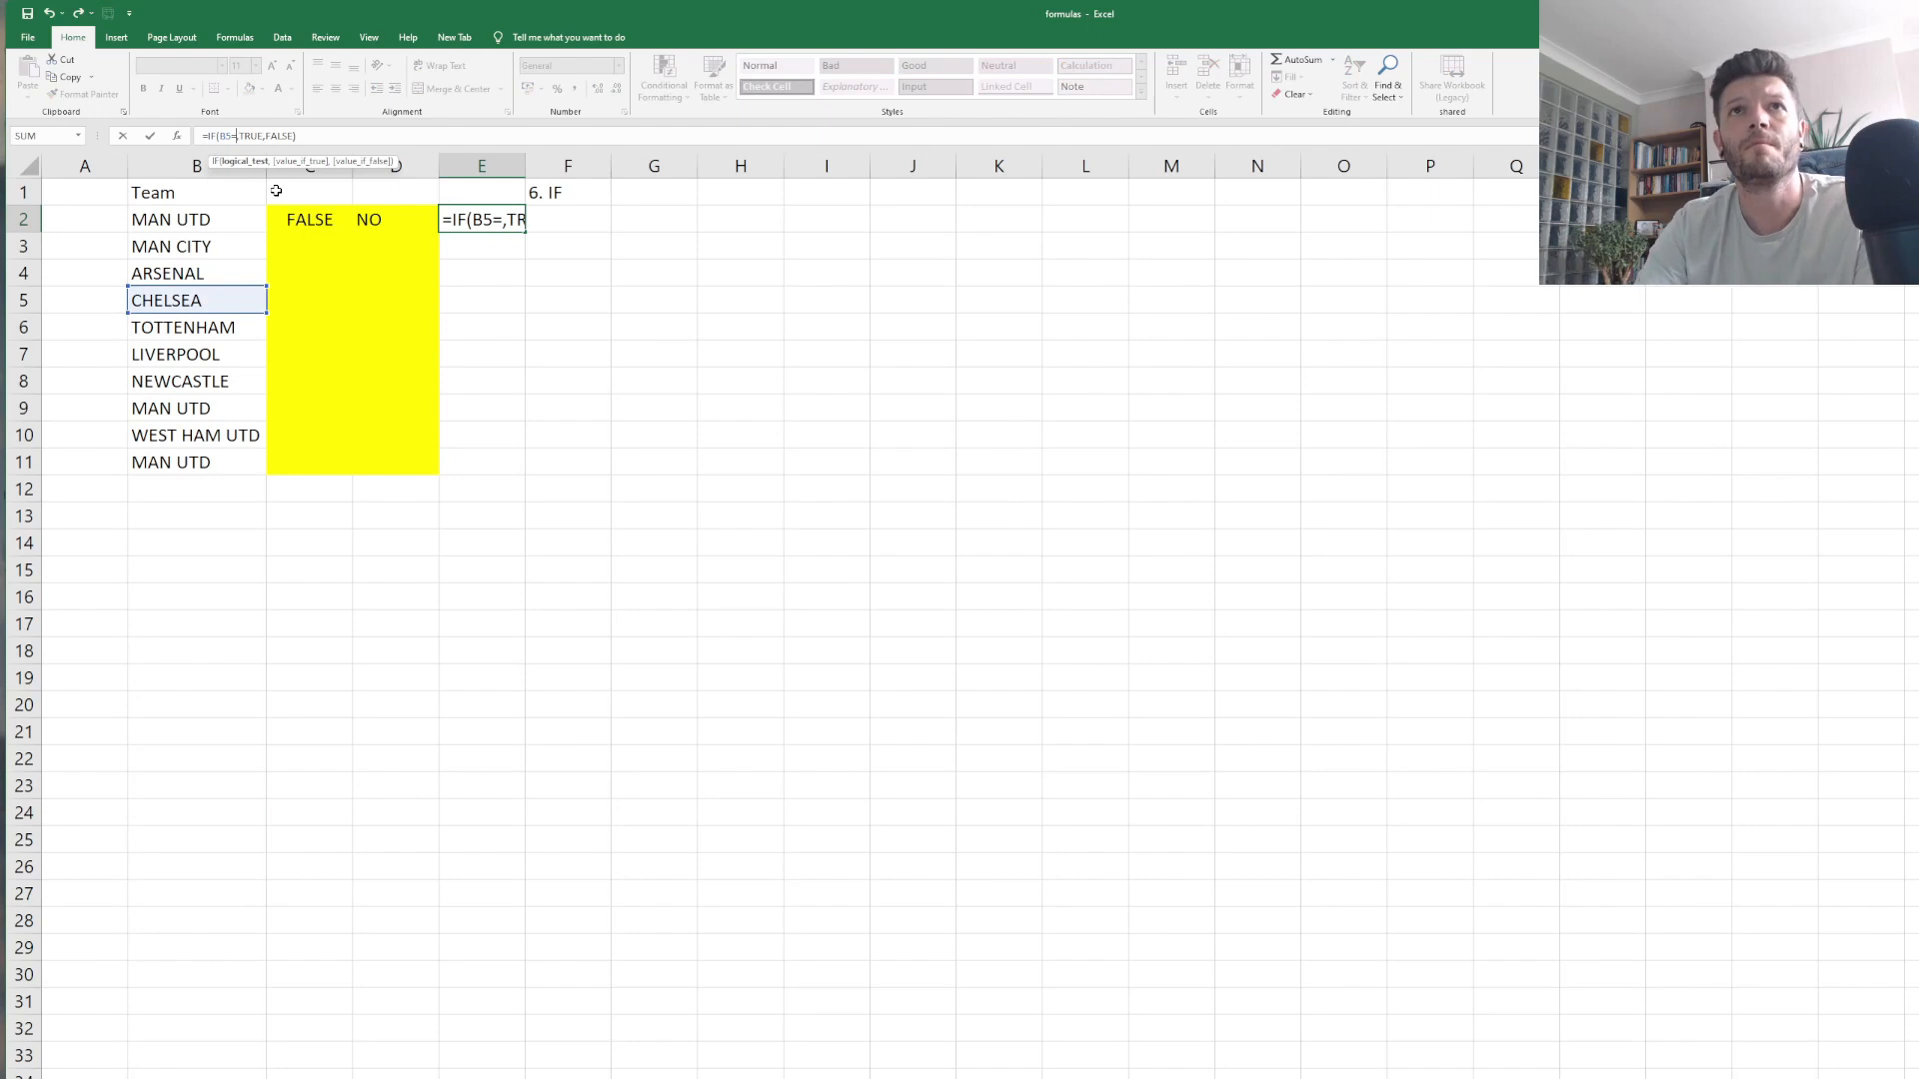
{"action": "type", "text": "\""}
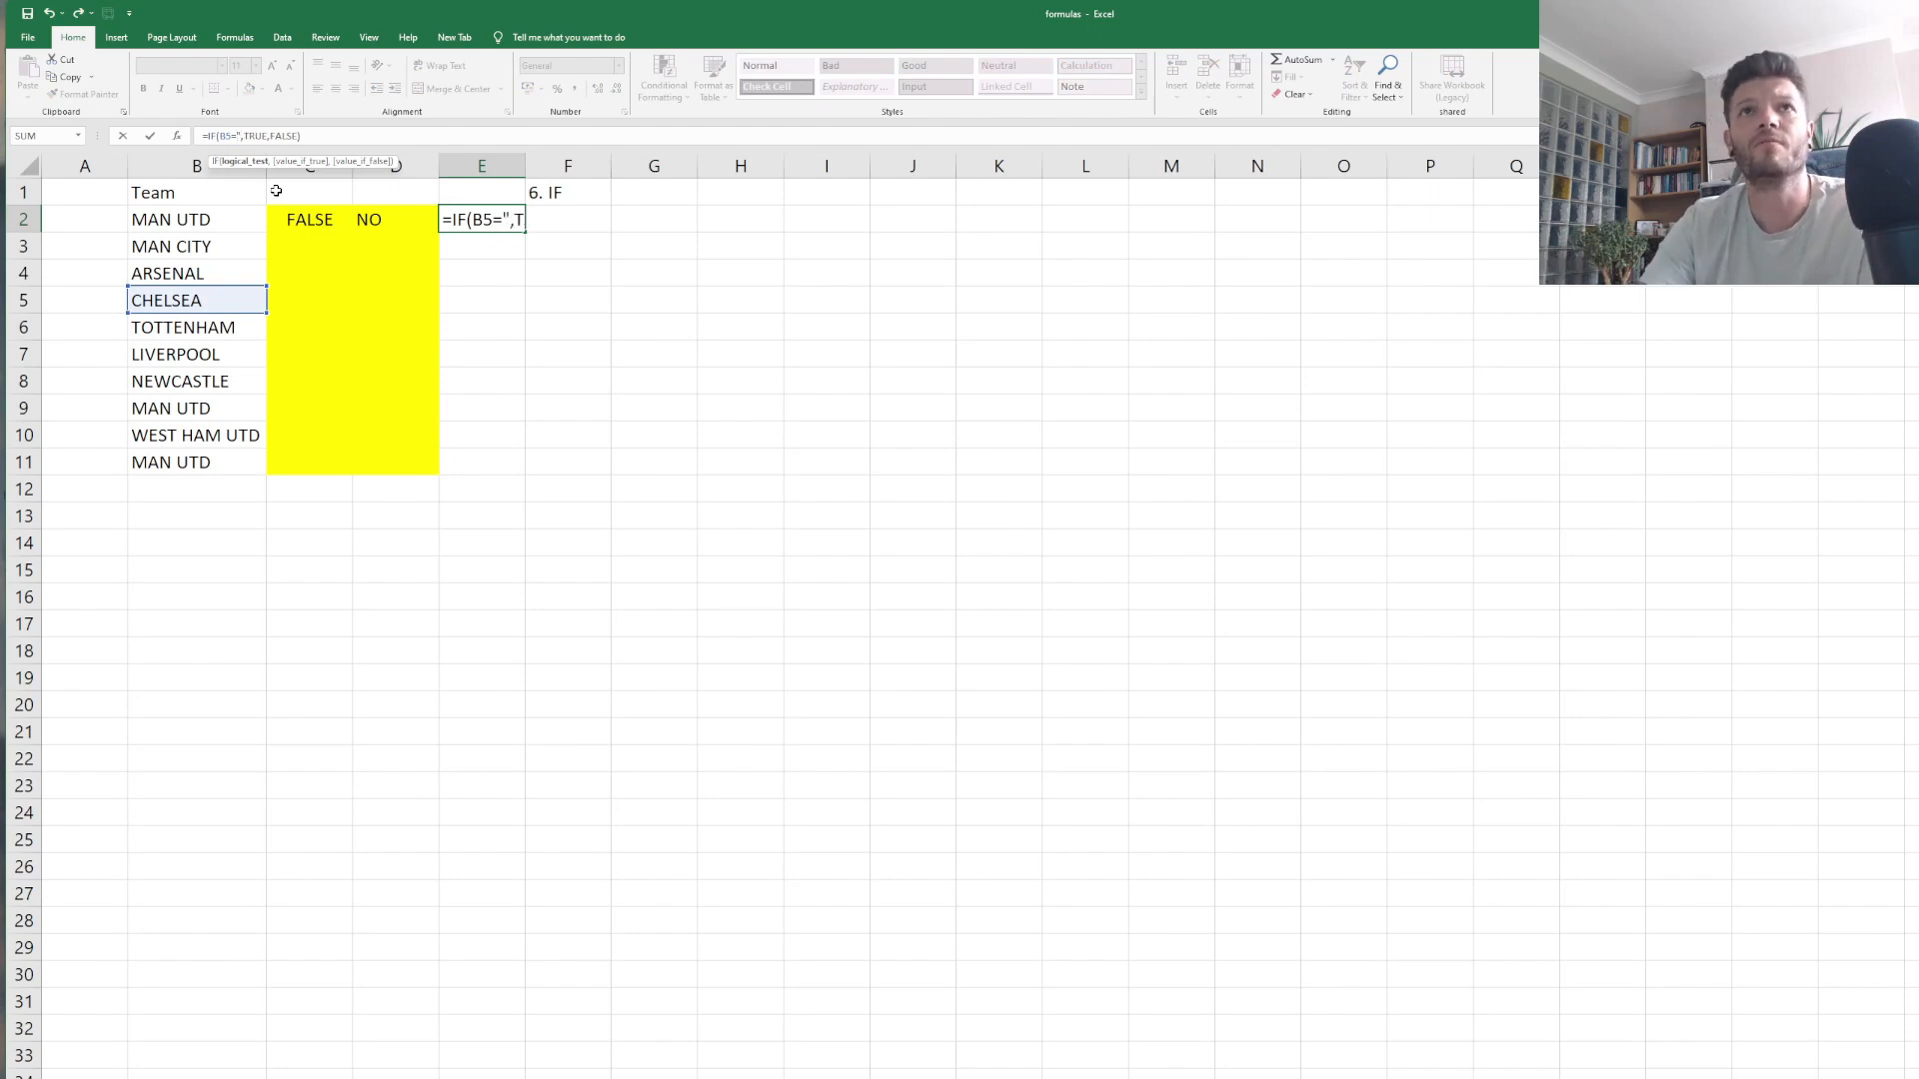
{"action": "type", "text": "CHELSEA"}
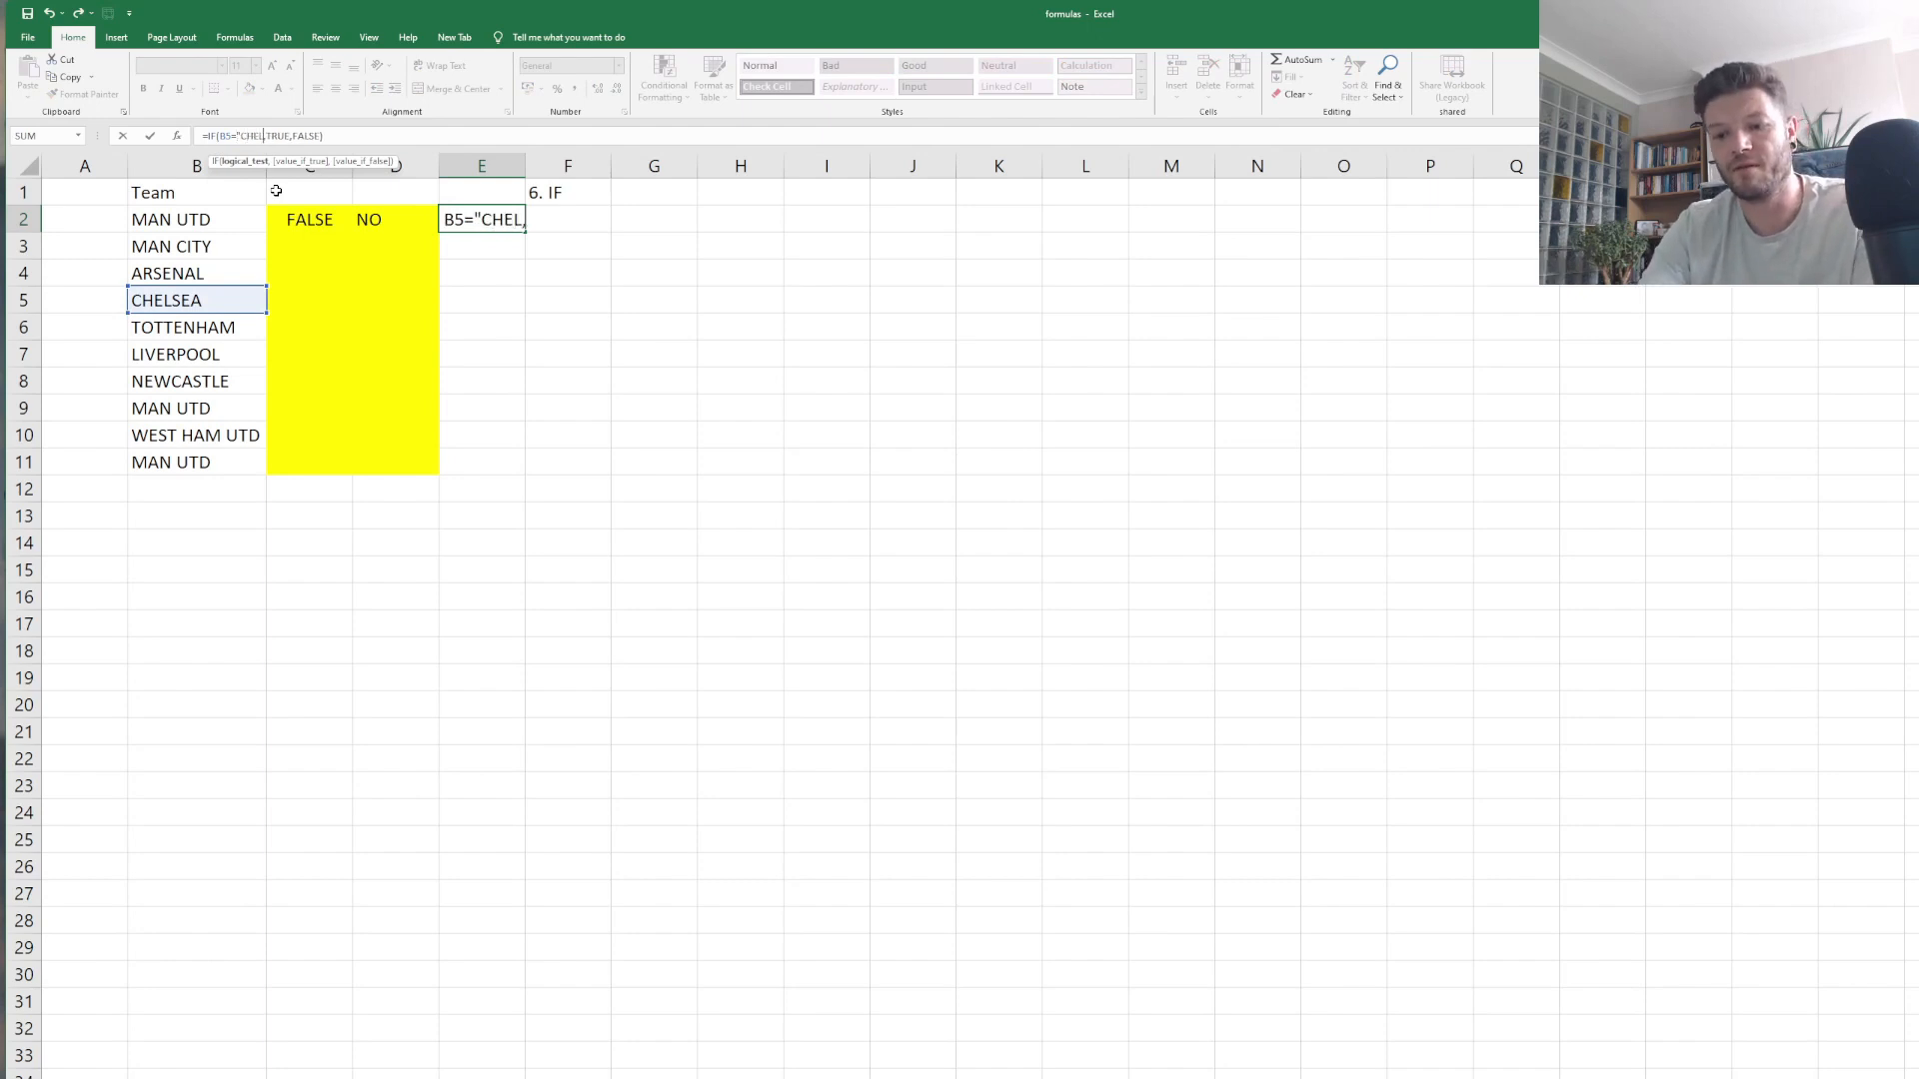
{"action": "type", "text": "\""}
{"action": "key", "text": "Return"}
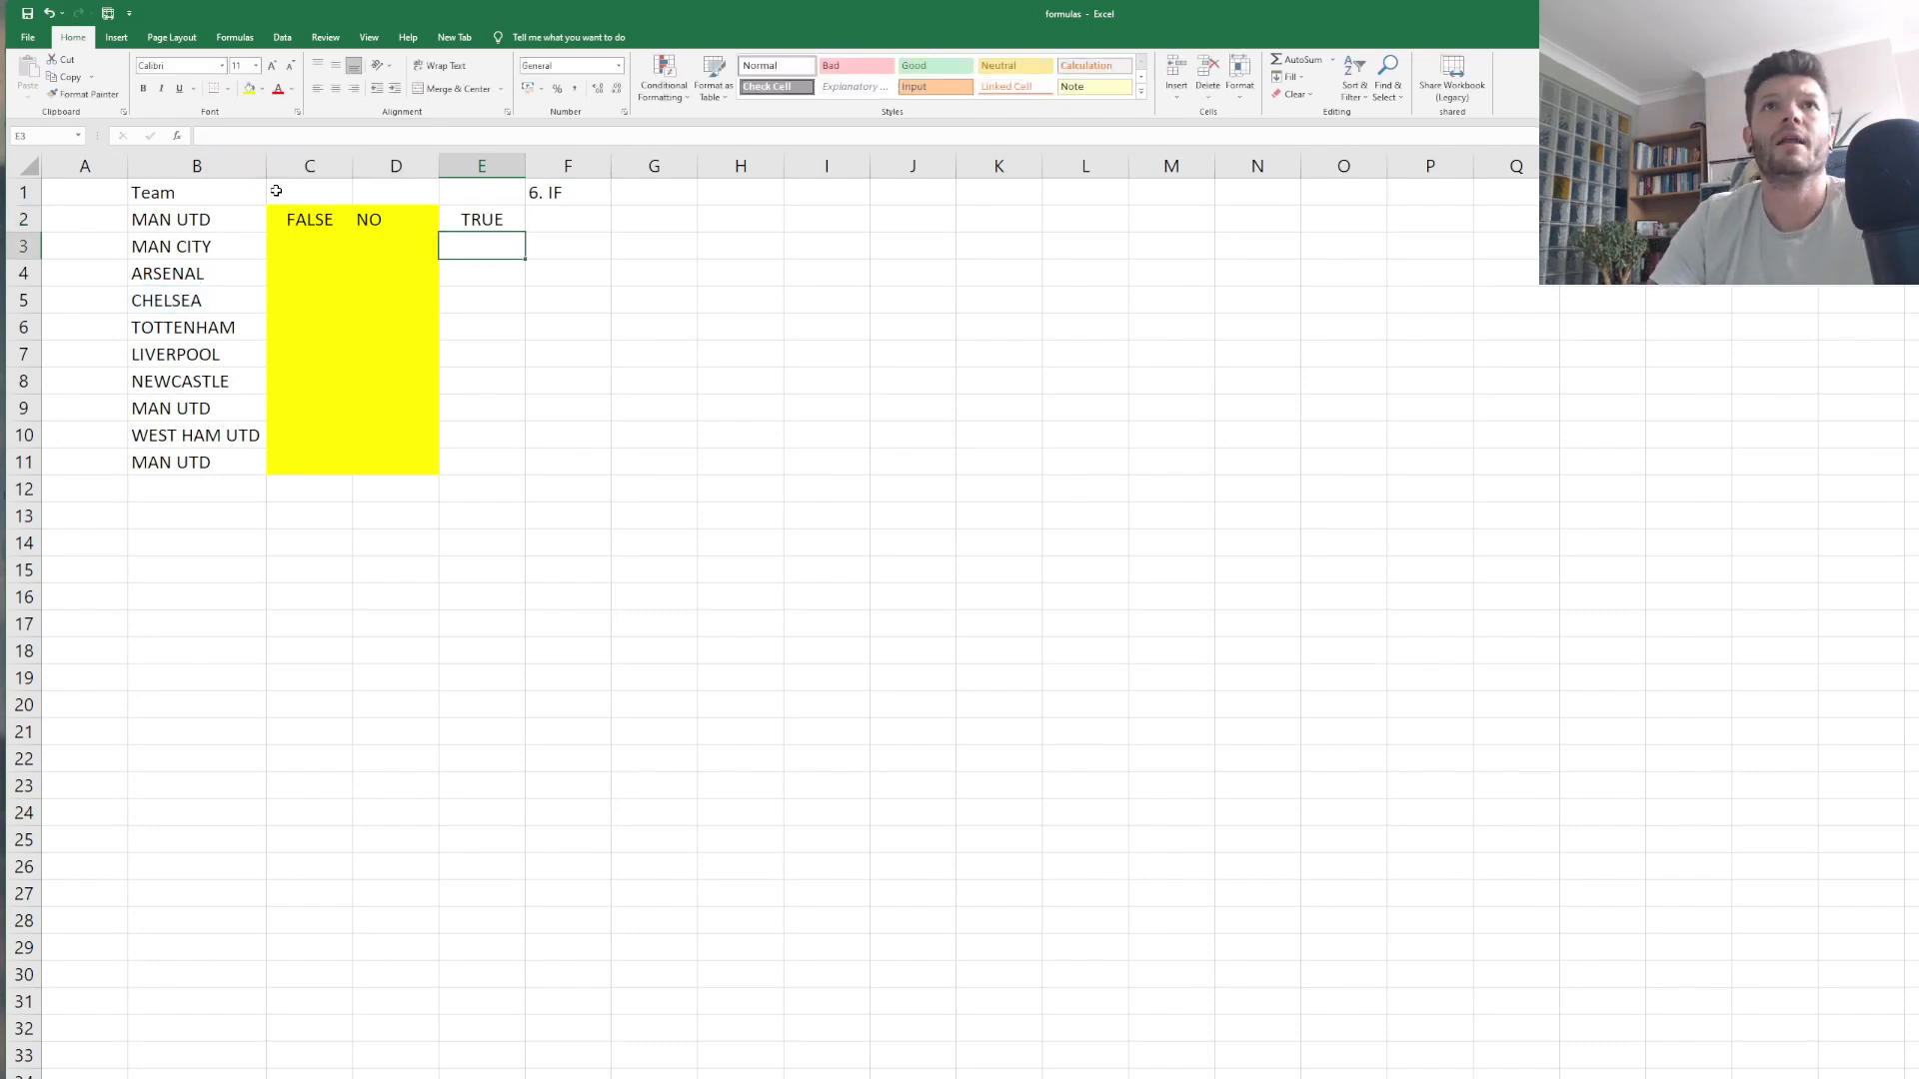
Check E2 against the team in B5, and change its logical test to refer to B2 instead.
{"action": "left_click", "coordinate": [495, 226]}
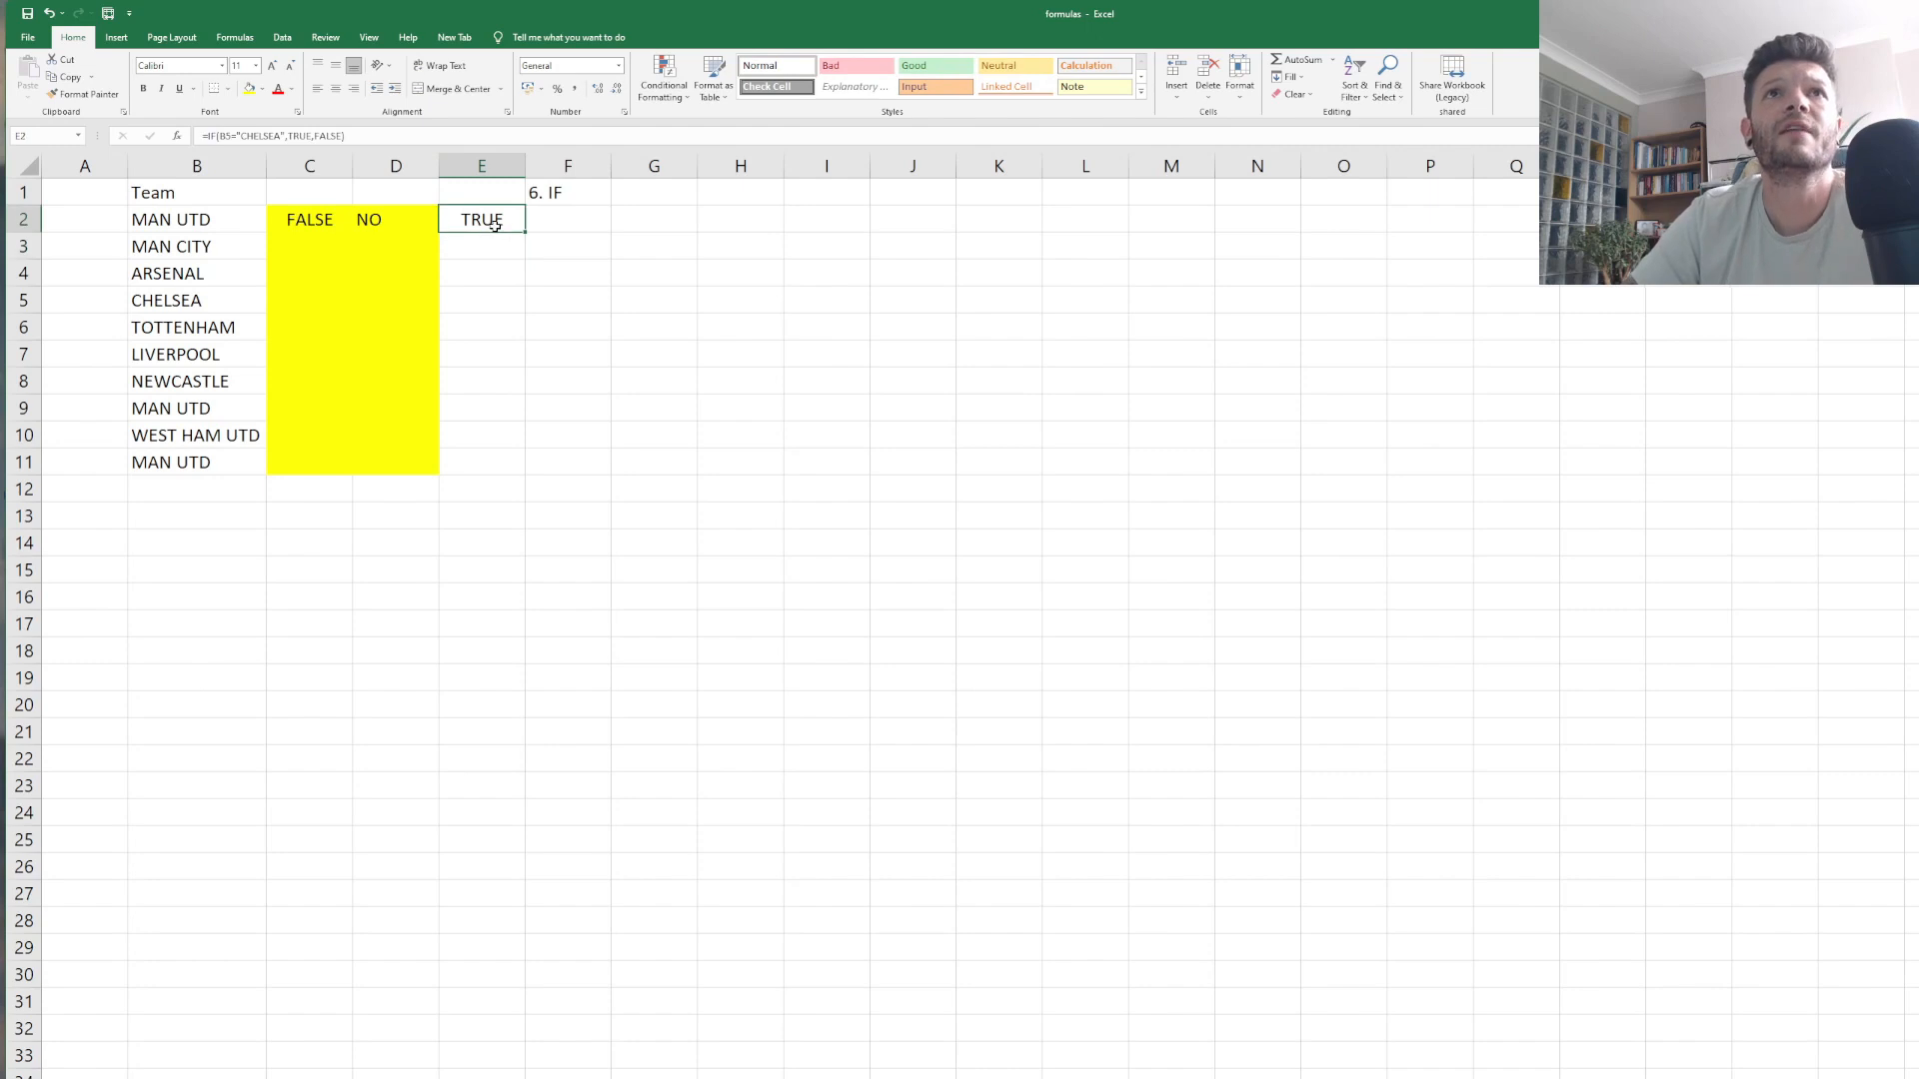
{"action": "left_click", "coordinate": [157, 300]}
{"action": "left_click", "coordinate": [484, 220]}
{"action": "left_click", "coordinate": [180, 300]}
{"action": "left_click", "coordinate": [481, 221]}
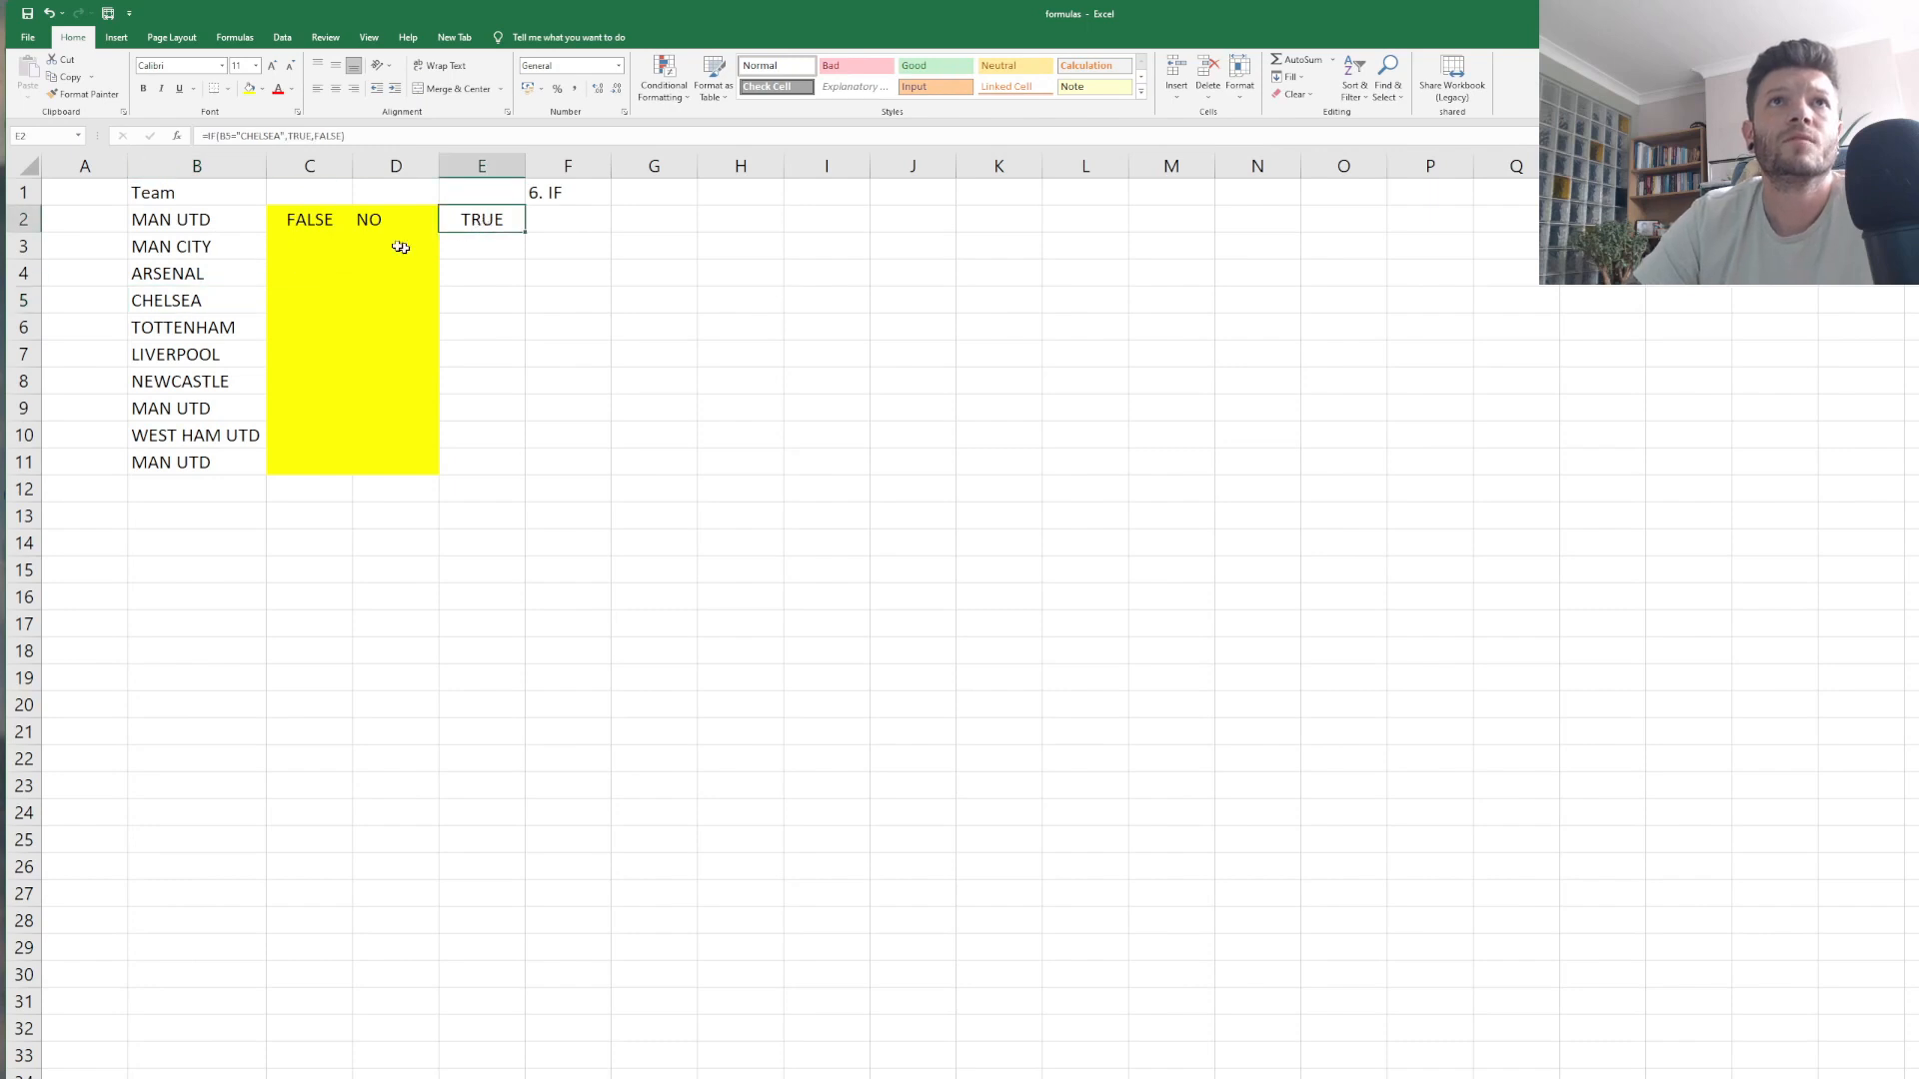
{"action": "left_click", "coordinate": [232, 136]}
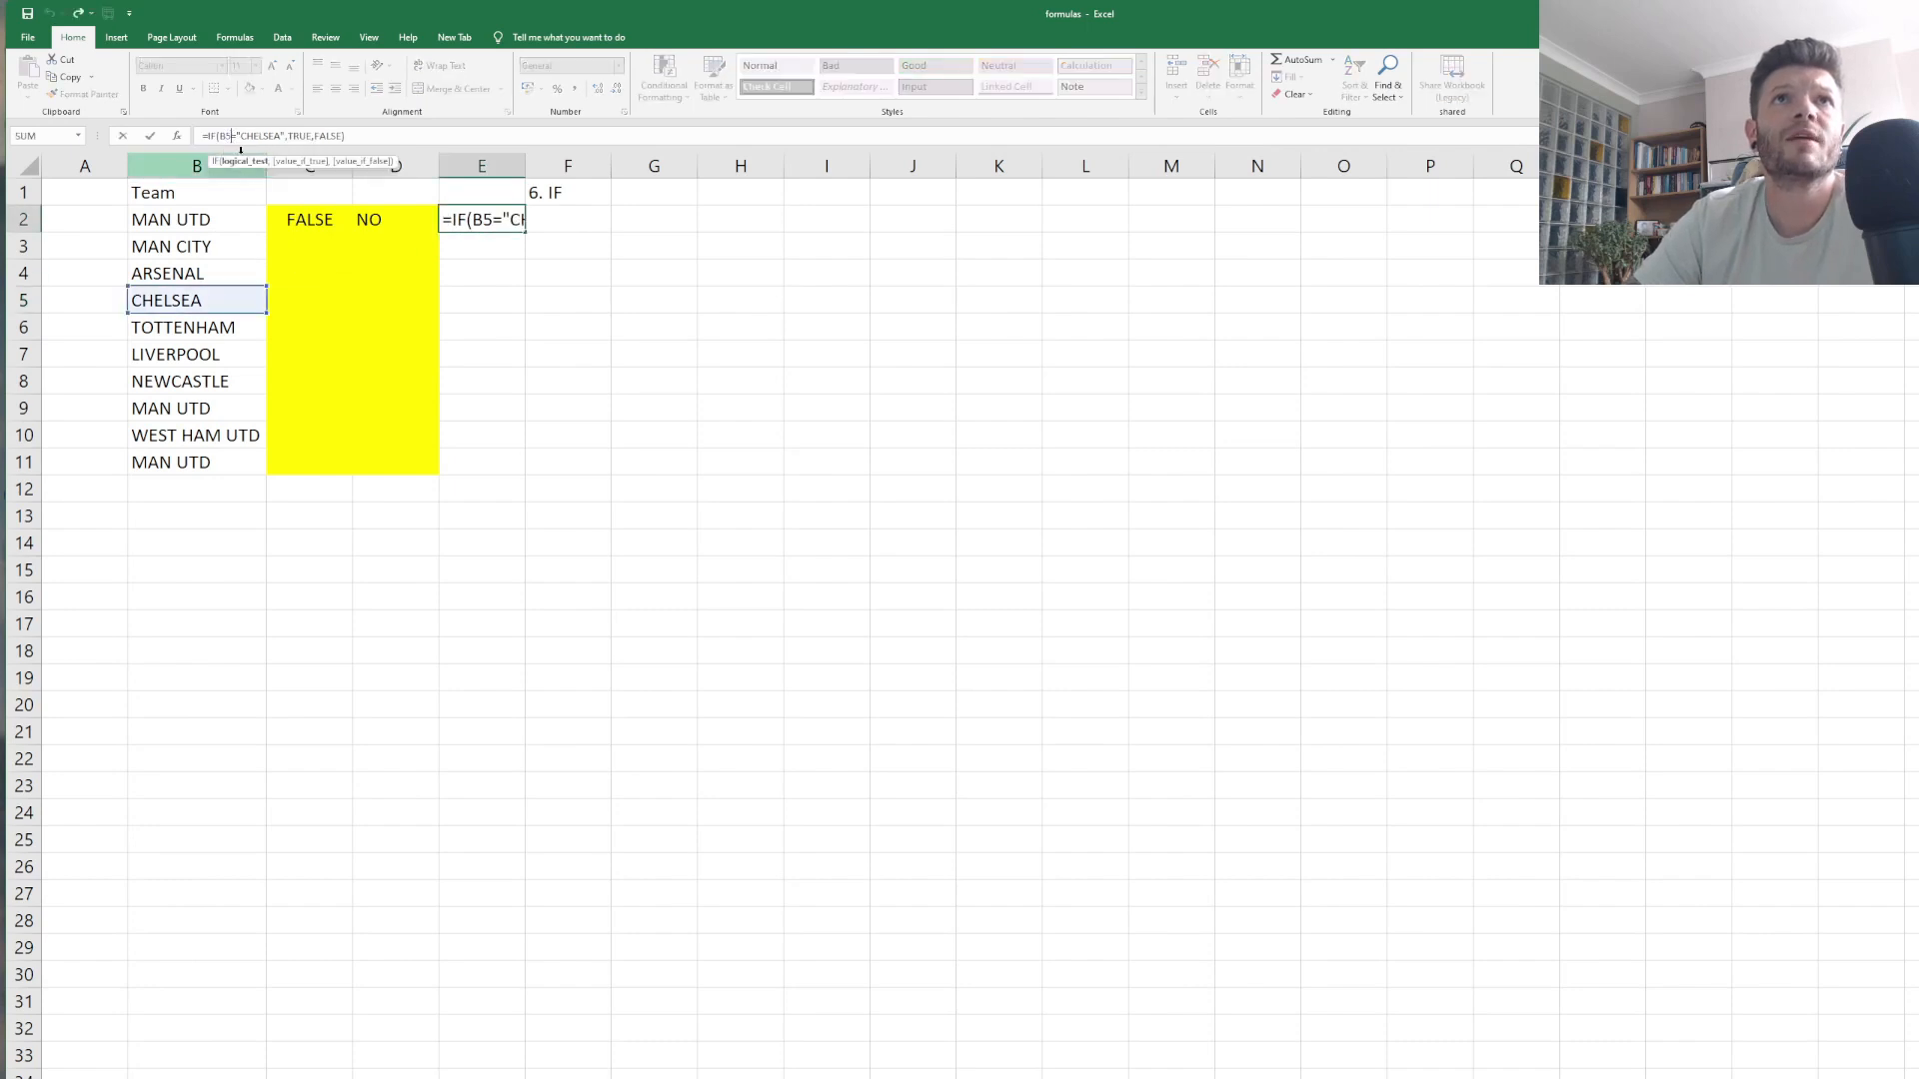
{"action": "key", "text": "BackSpace"}
{"action": "type", "text": "1"}
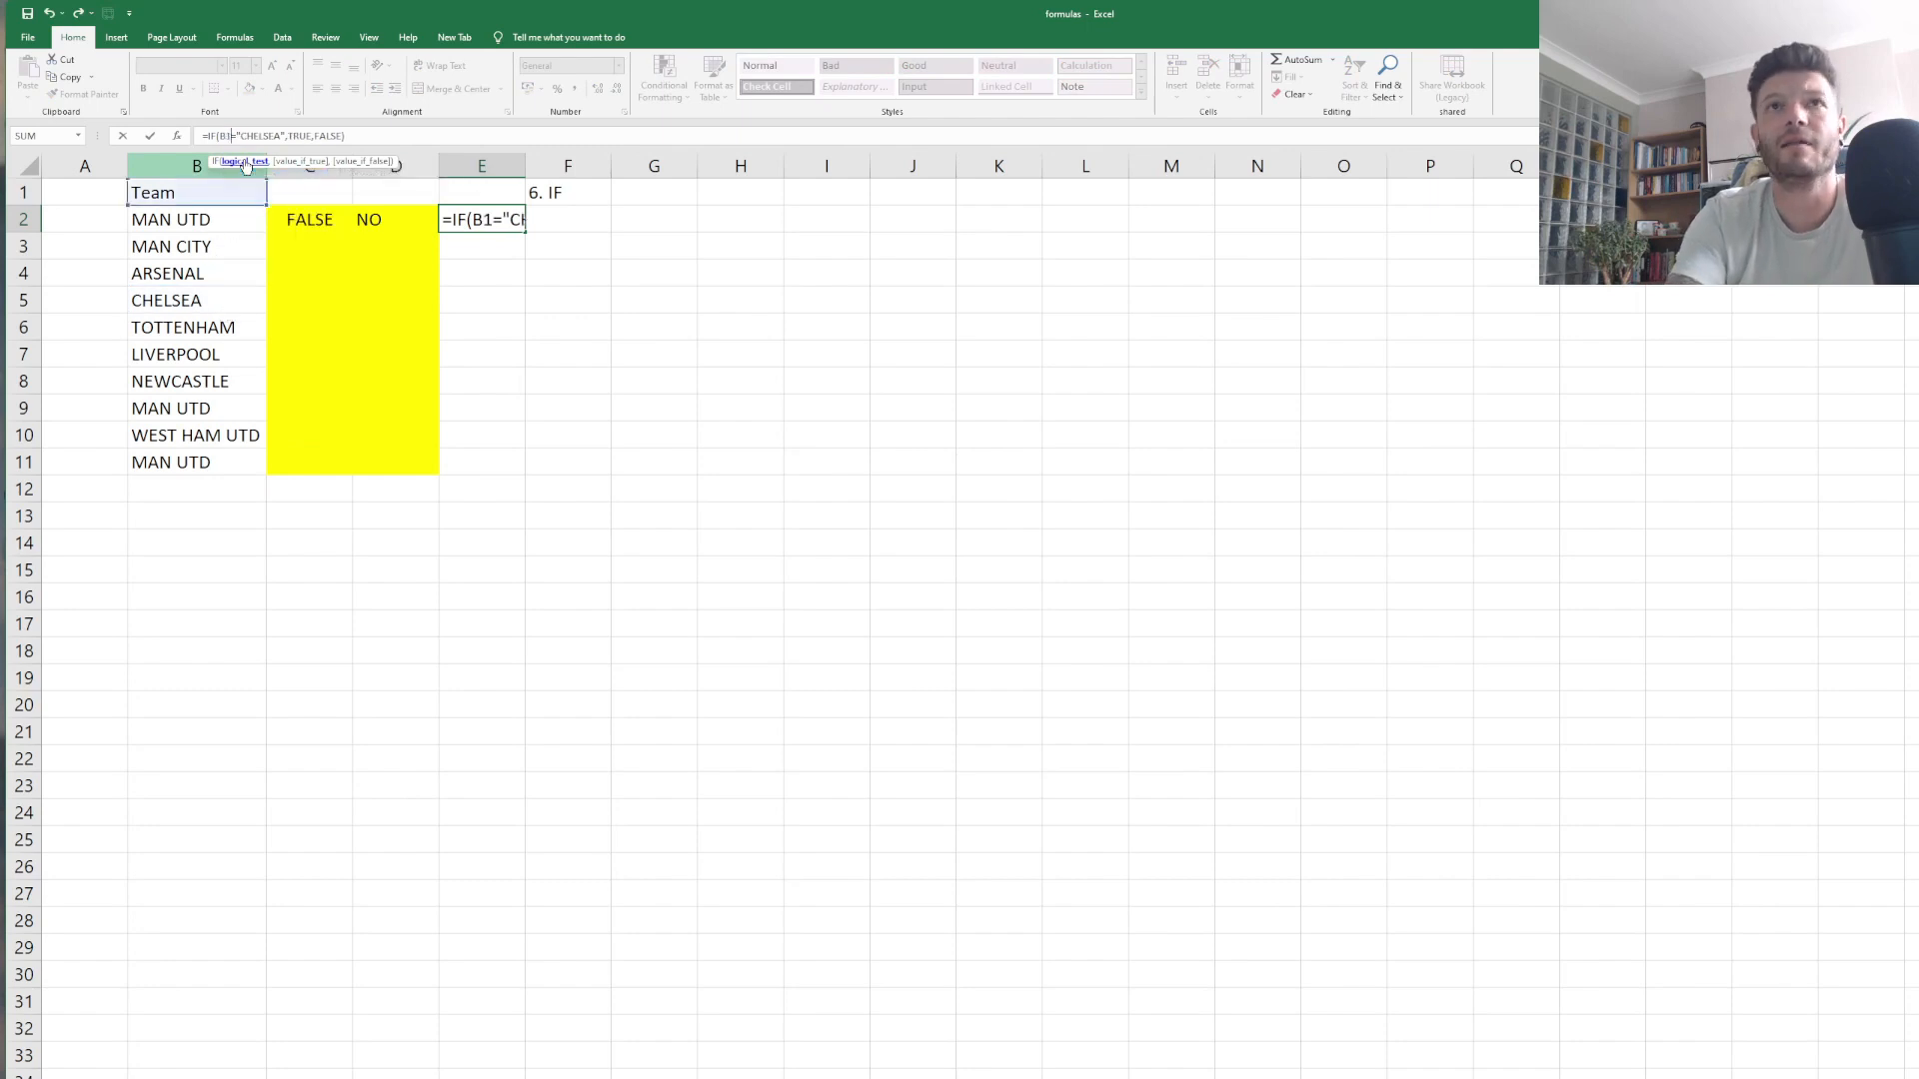
{"action": "key", "text": "BackSpace"}
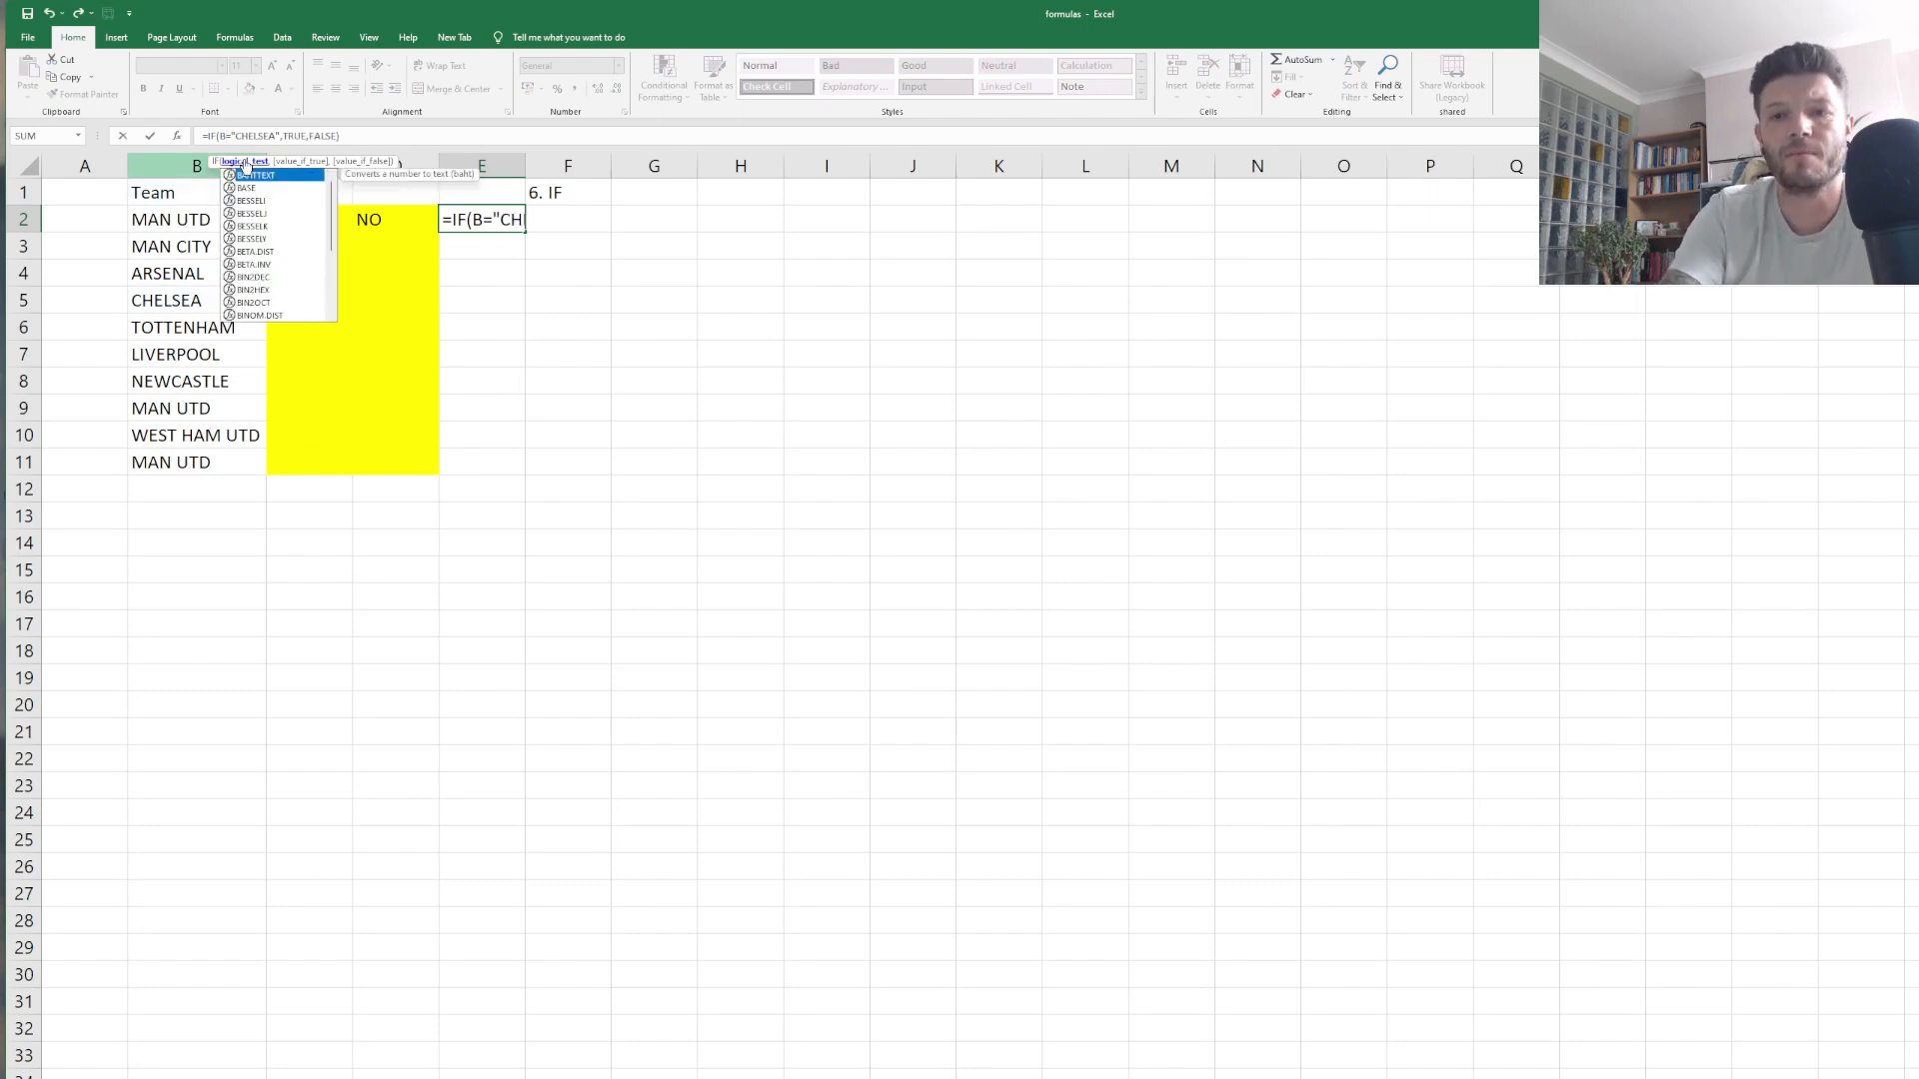
{"action": "type", "text": "2"}
{"action": "key", "text": "Return"}
Fill the IF formula from E2 down to E11.
{"action": "left_click", "coordinate": [516, 213]}
{"action": "left_click_drag", "start_coordinate": [527, 232], "coordinate": [521, 477]}
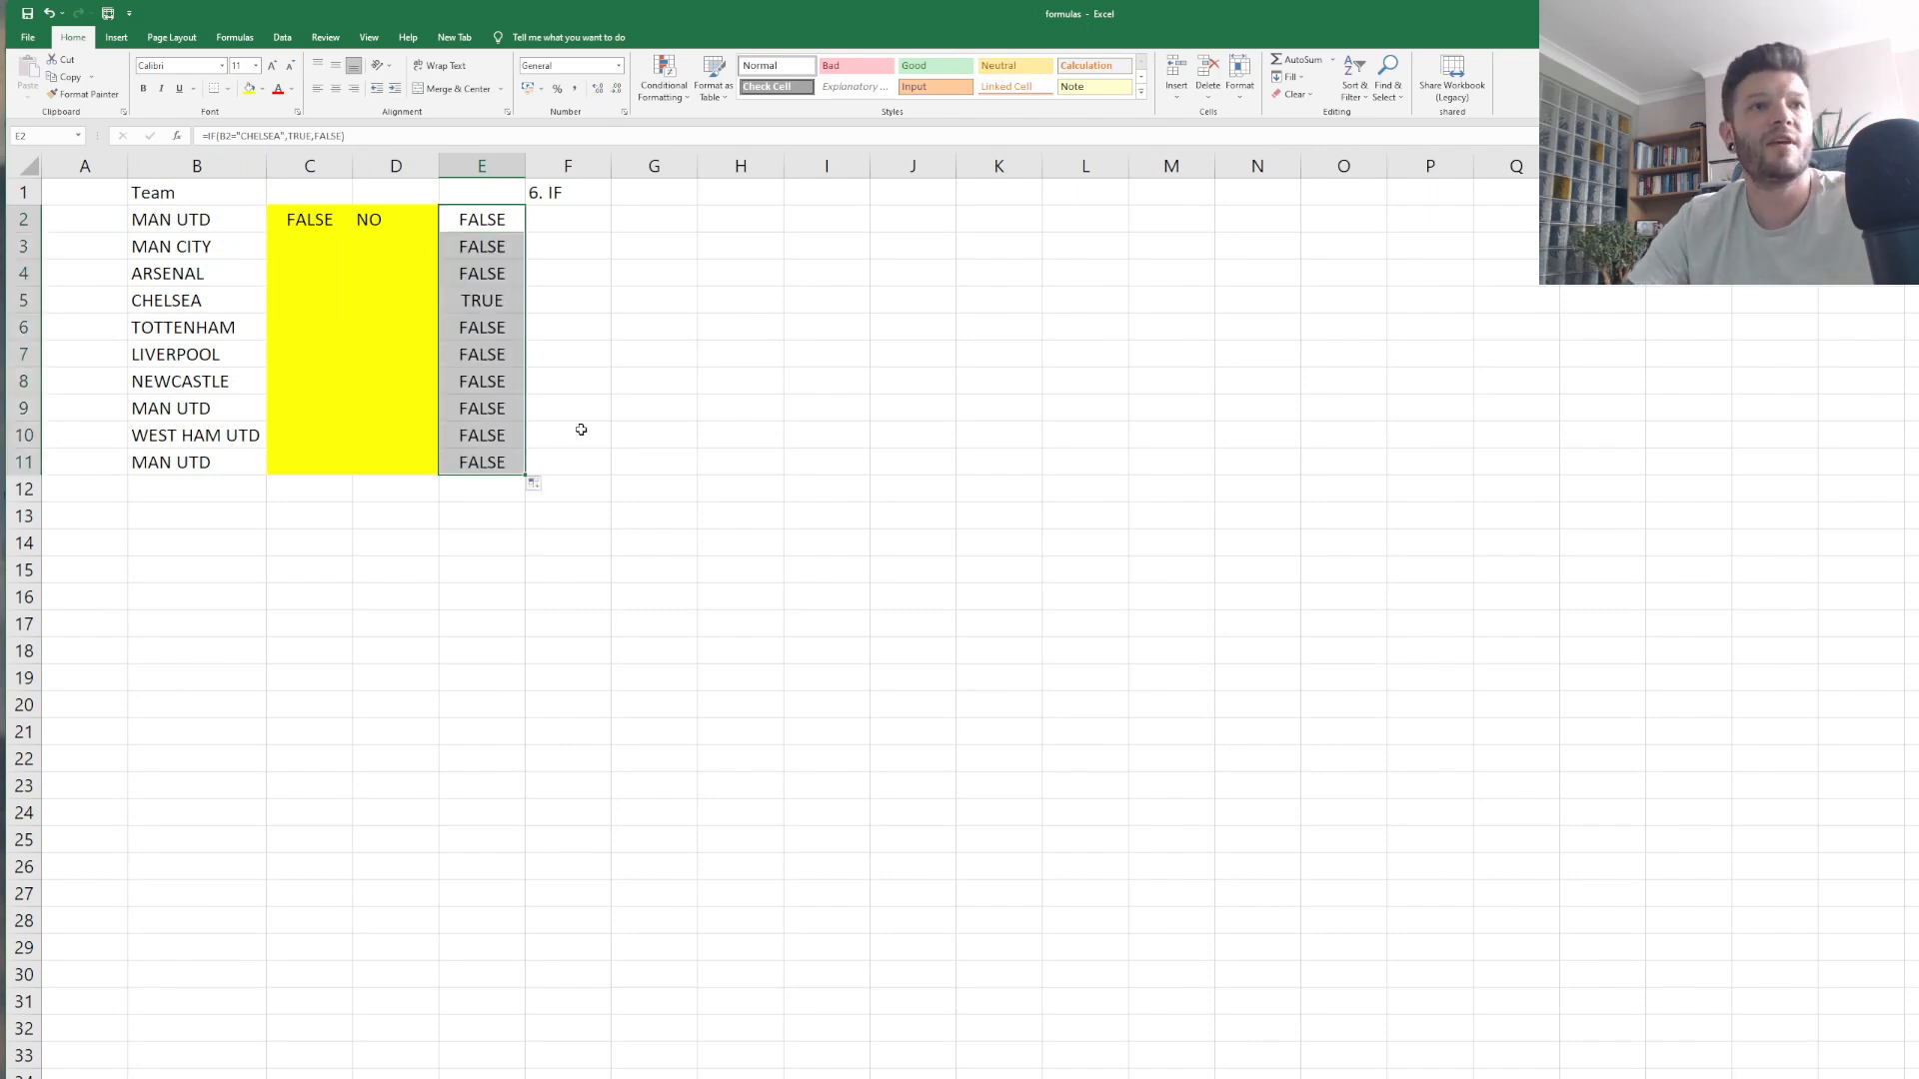
{"action": "left_click", "coordinate": [589, 320]}
Inspect the filled IF formulas down column E to see how the cell reference and result change per team.
{"action": "left_click", "coordinate": [489, 226]}
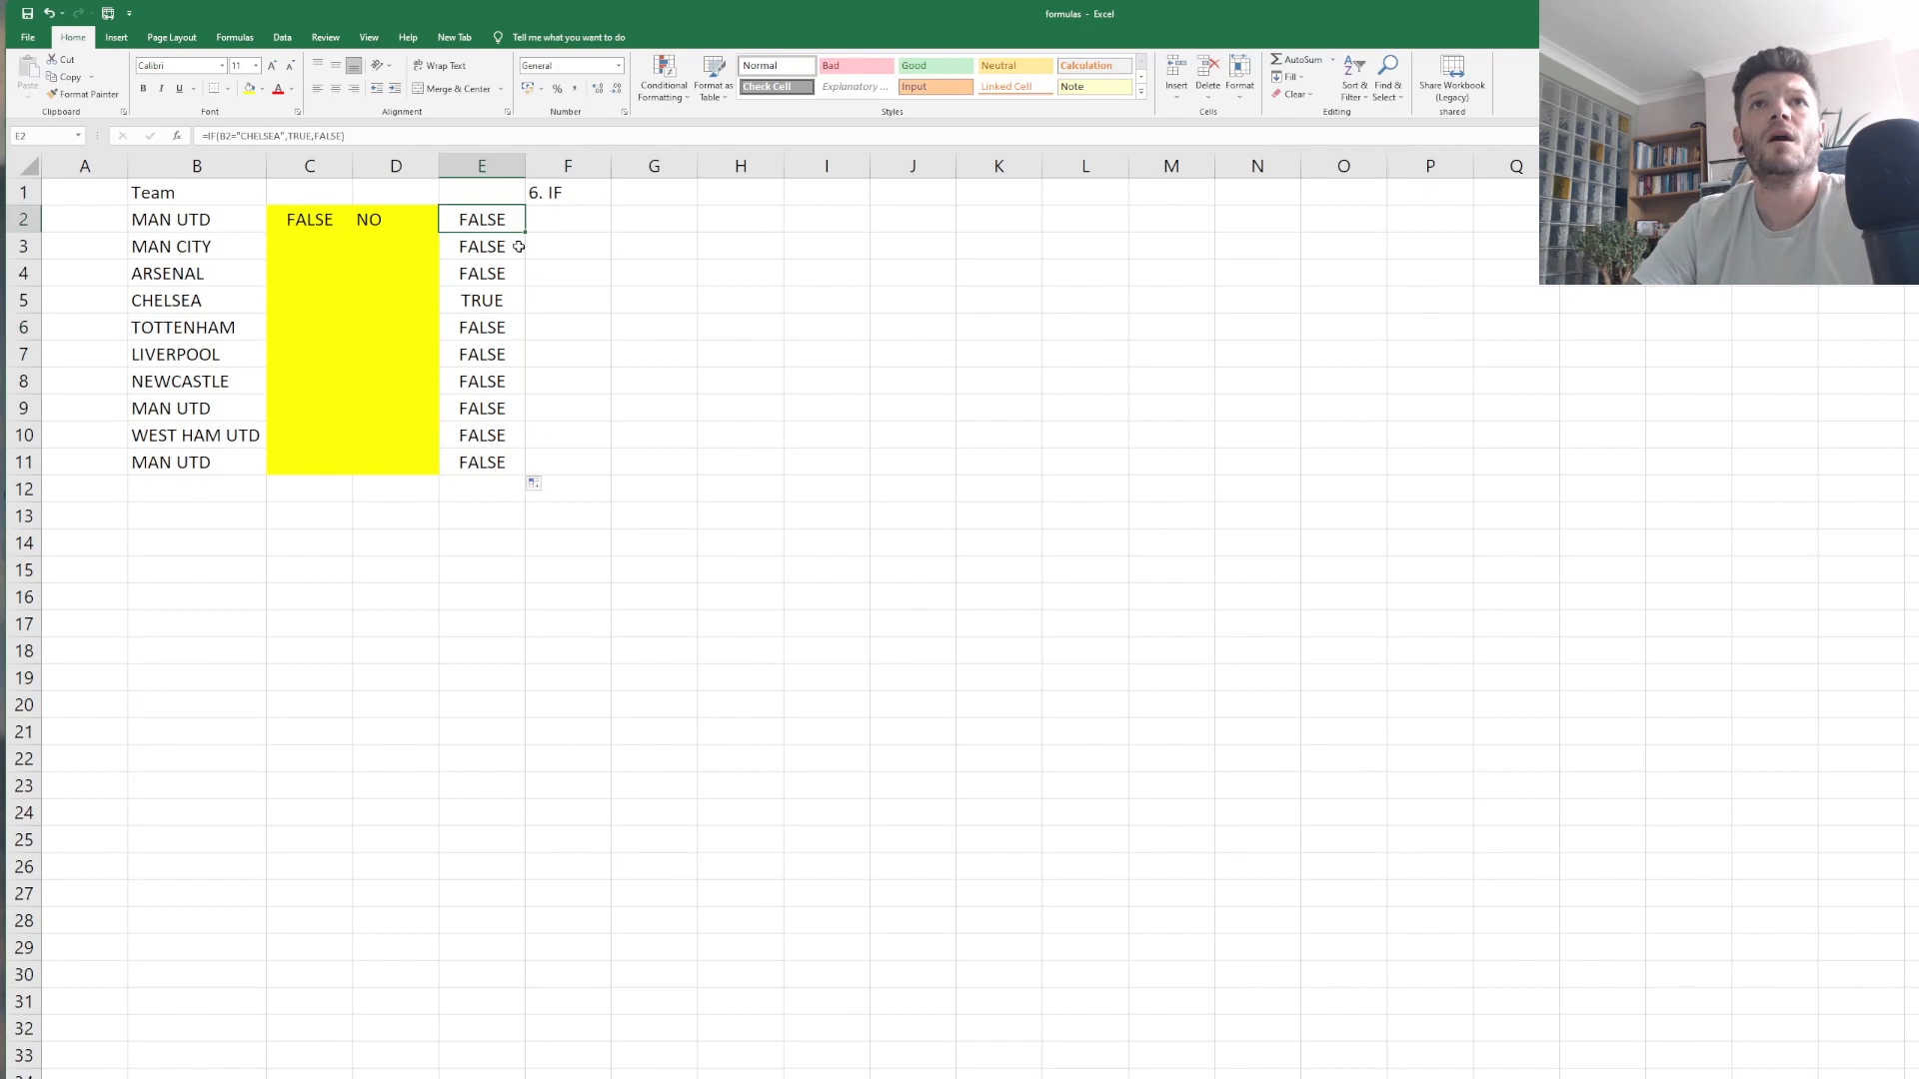
{"action": "left_click", "coordinate": [506, 246]}
{"action": "left_click", "coordinate": [506, 273]}
{"action": "left_click", "coordinate": [507, 300]}
{"action": "left_click", "coordinate": [507, 326]}
{"action": "left_click", "coordinate": [506, 354]}
{"action": "left_click", "coordinate": [507, 381]}
{"action": "left_click", "coordinate": [506, 435]}
{"action": "left_click", "coordinate": [507, 589]}
{"action": "left_click", "coordinate": [481, 299]}
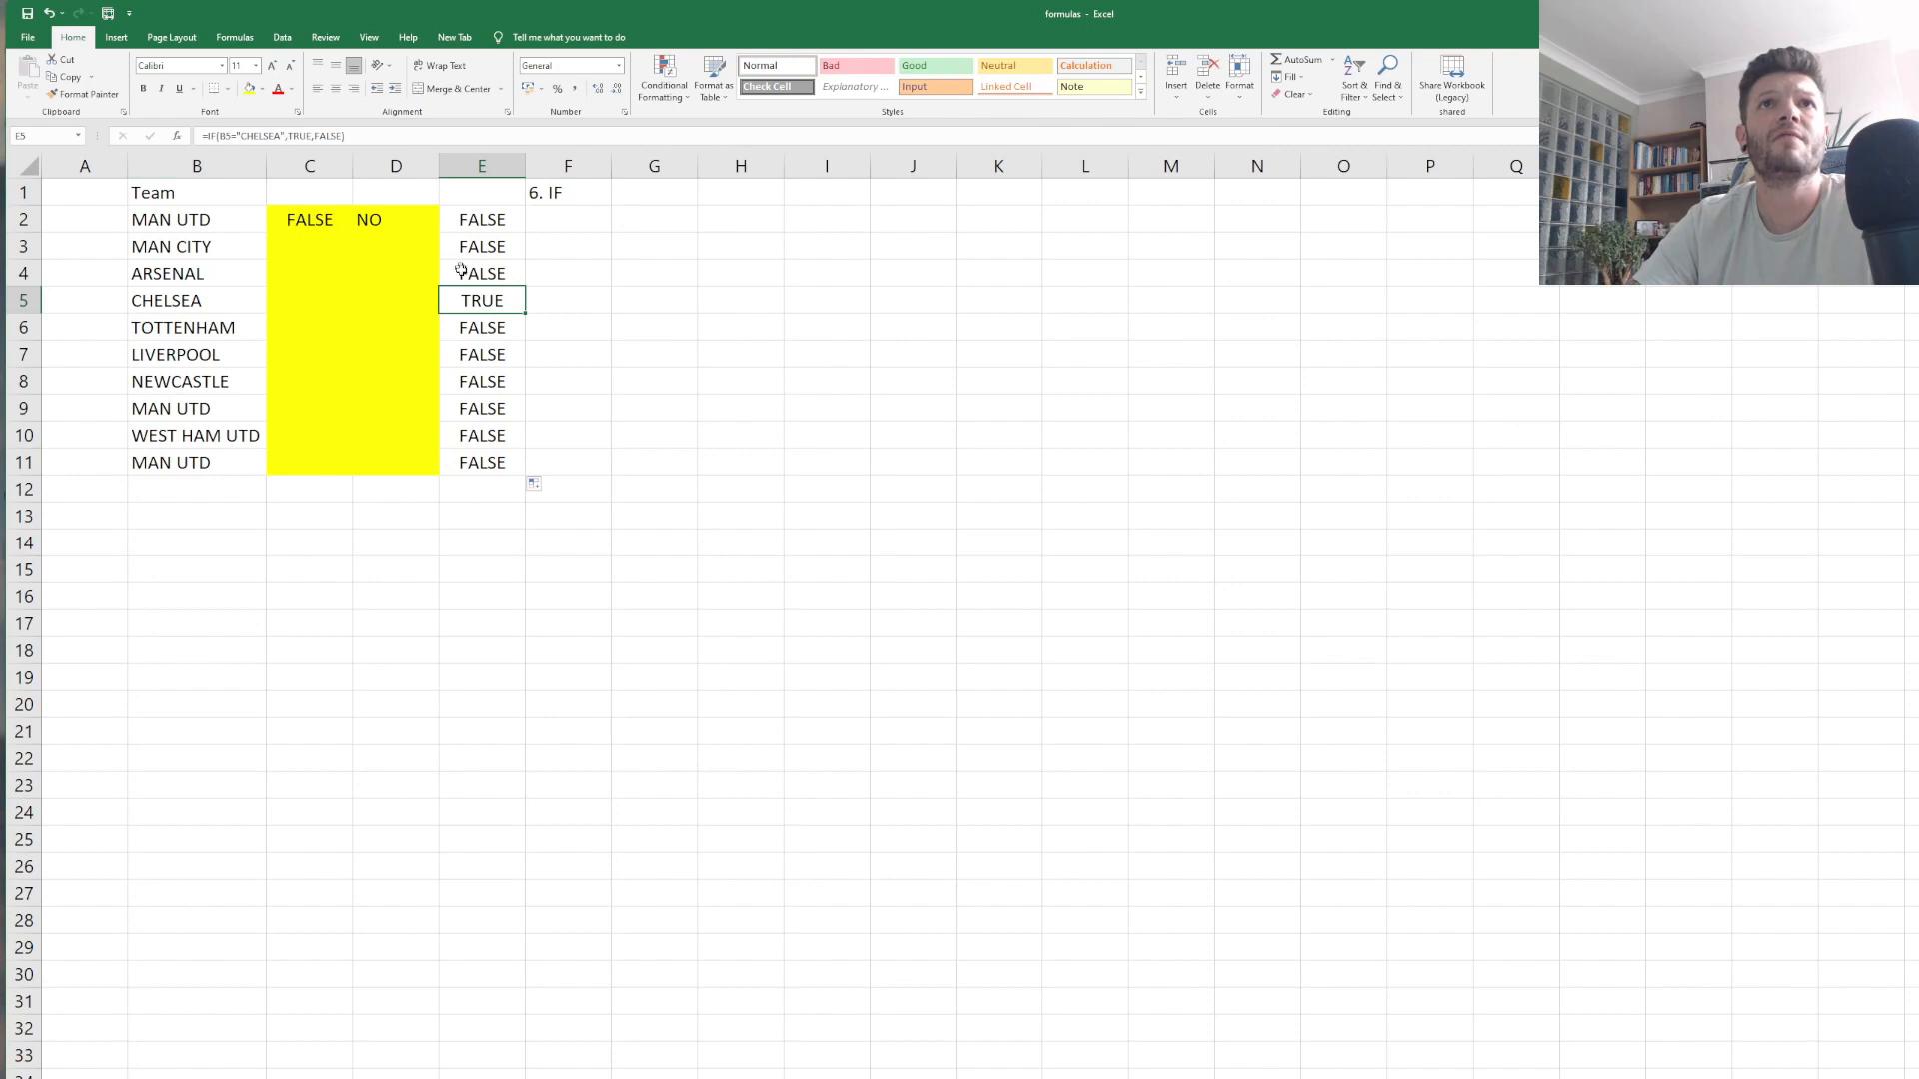
{"action": "left_click", "coordinate": [492, 249]}
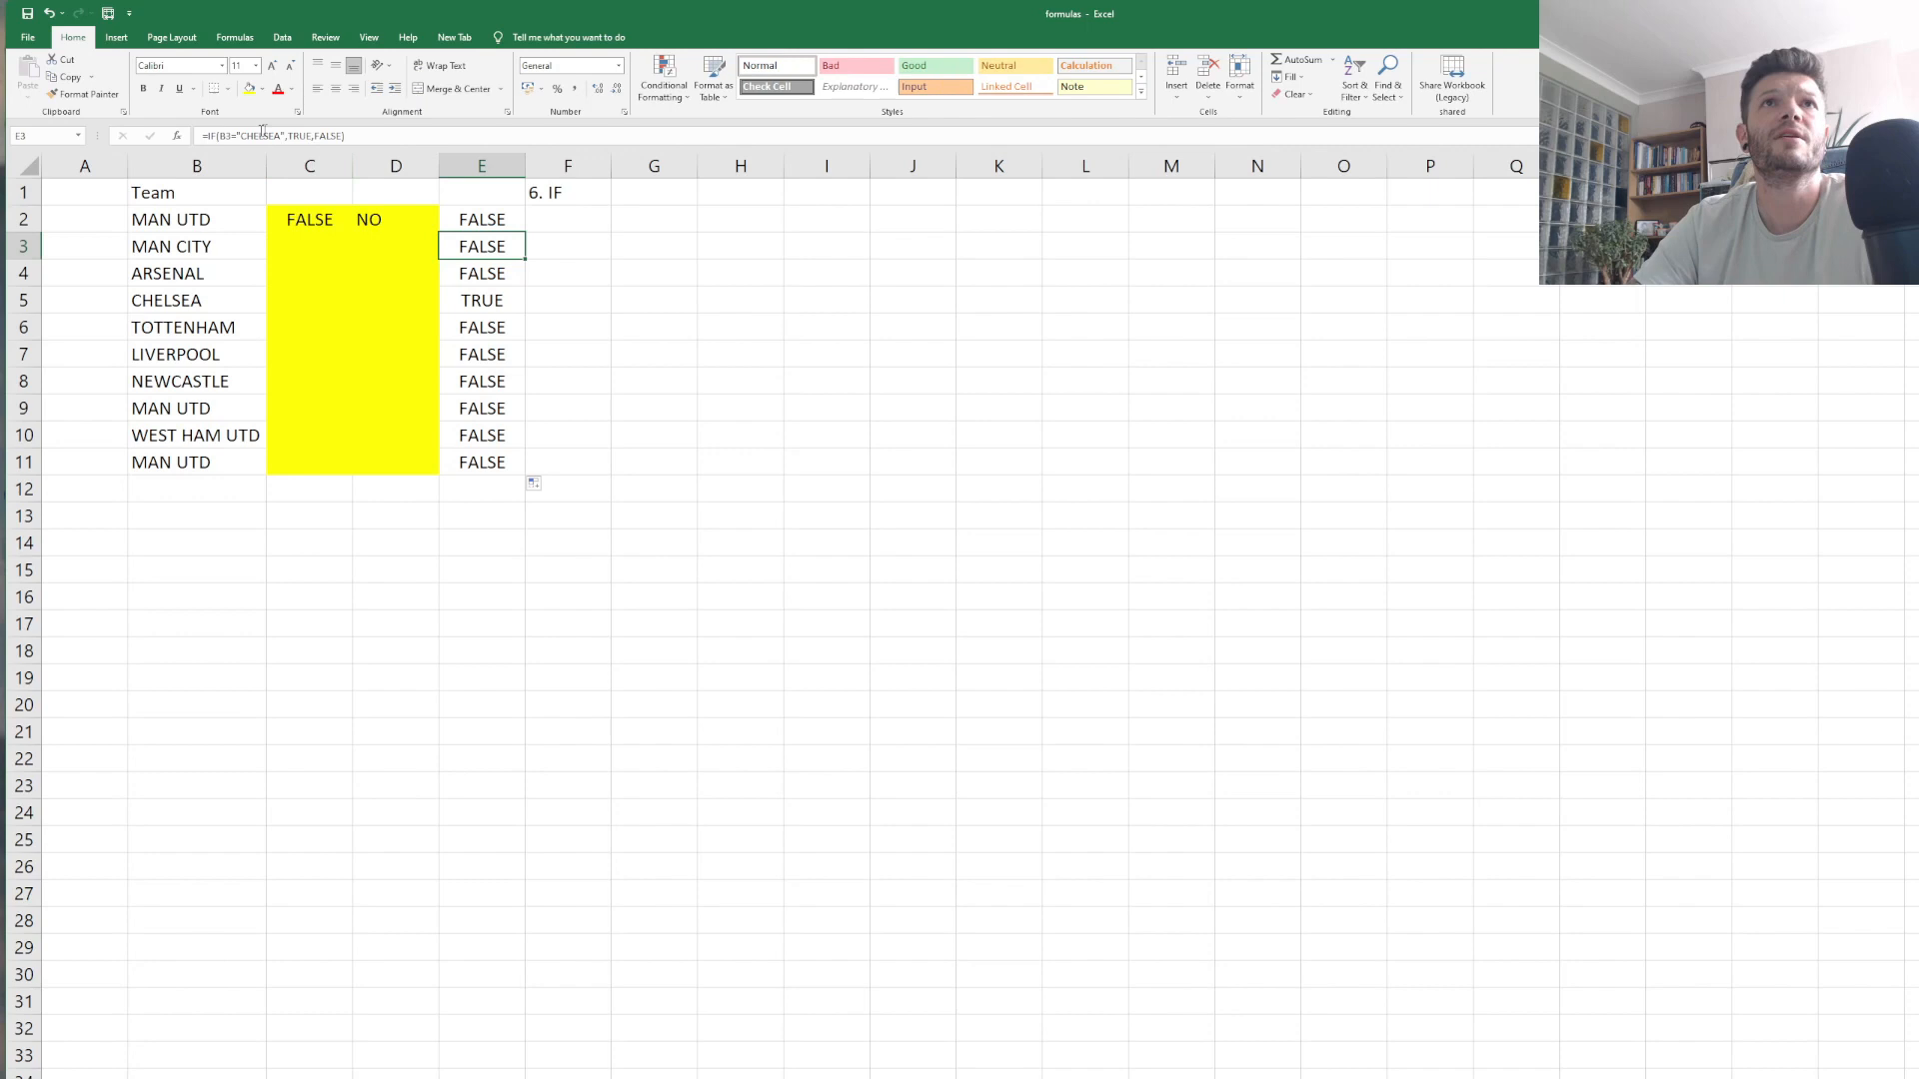
{"action": "left_click", "coordinate": [549, 329]}
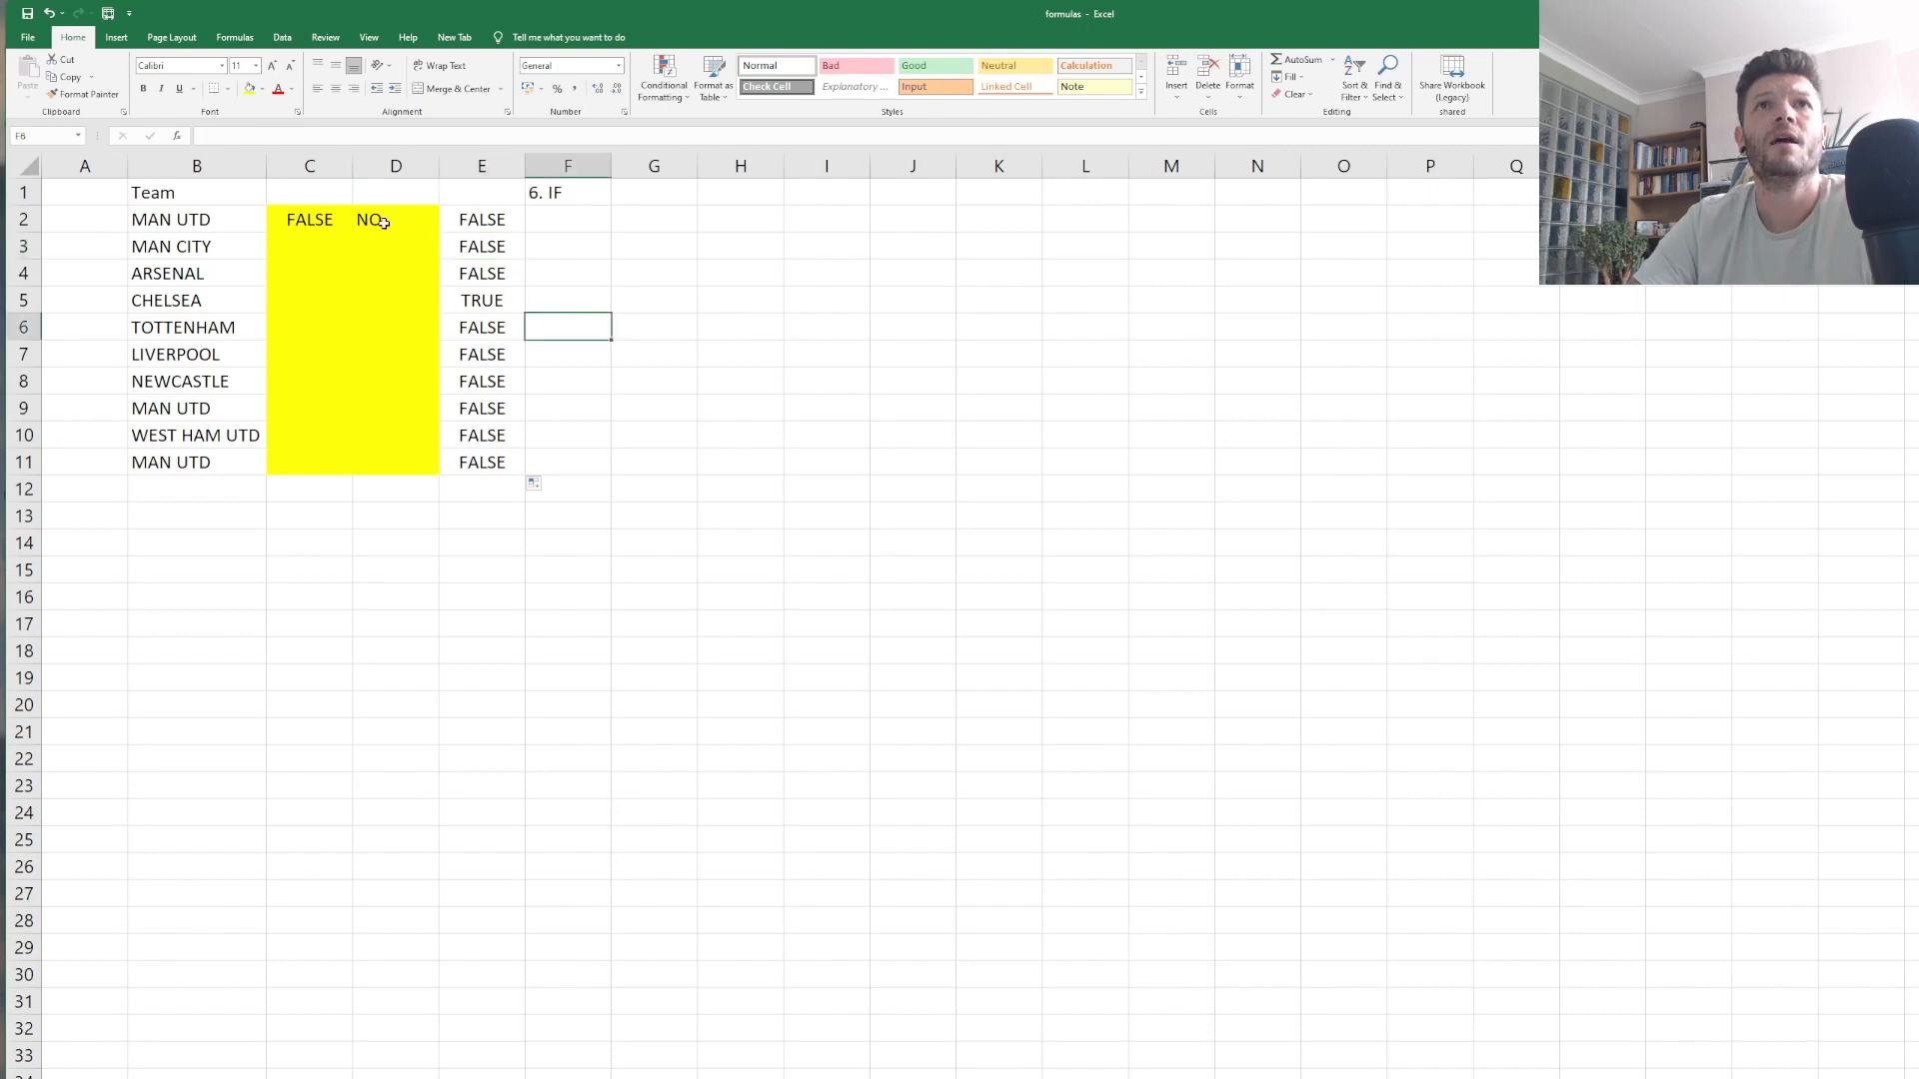
{"action": "left_click", "coordinate": [583, 223]}
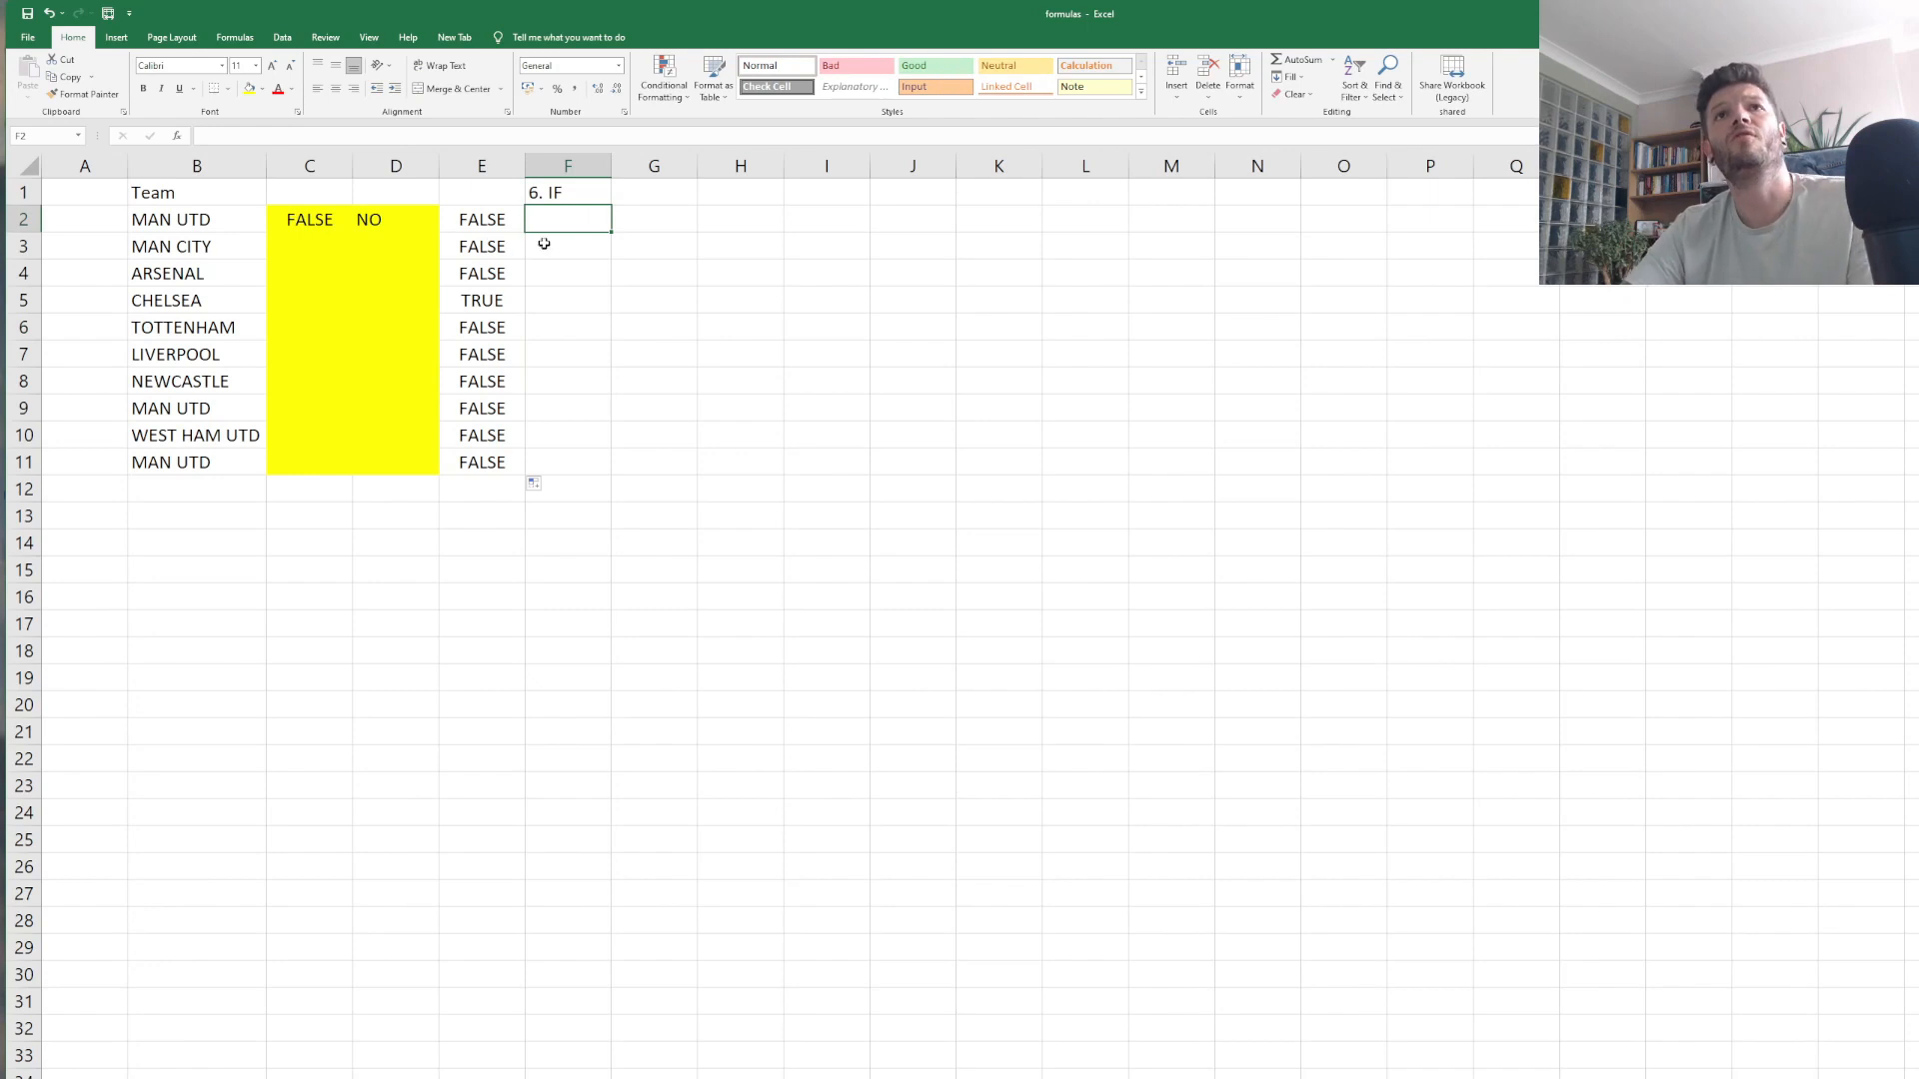
Start an IF formula in F2 with the logical test B3="ARSENAL".
{"action": "type", "text": "=IF"}
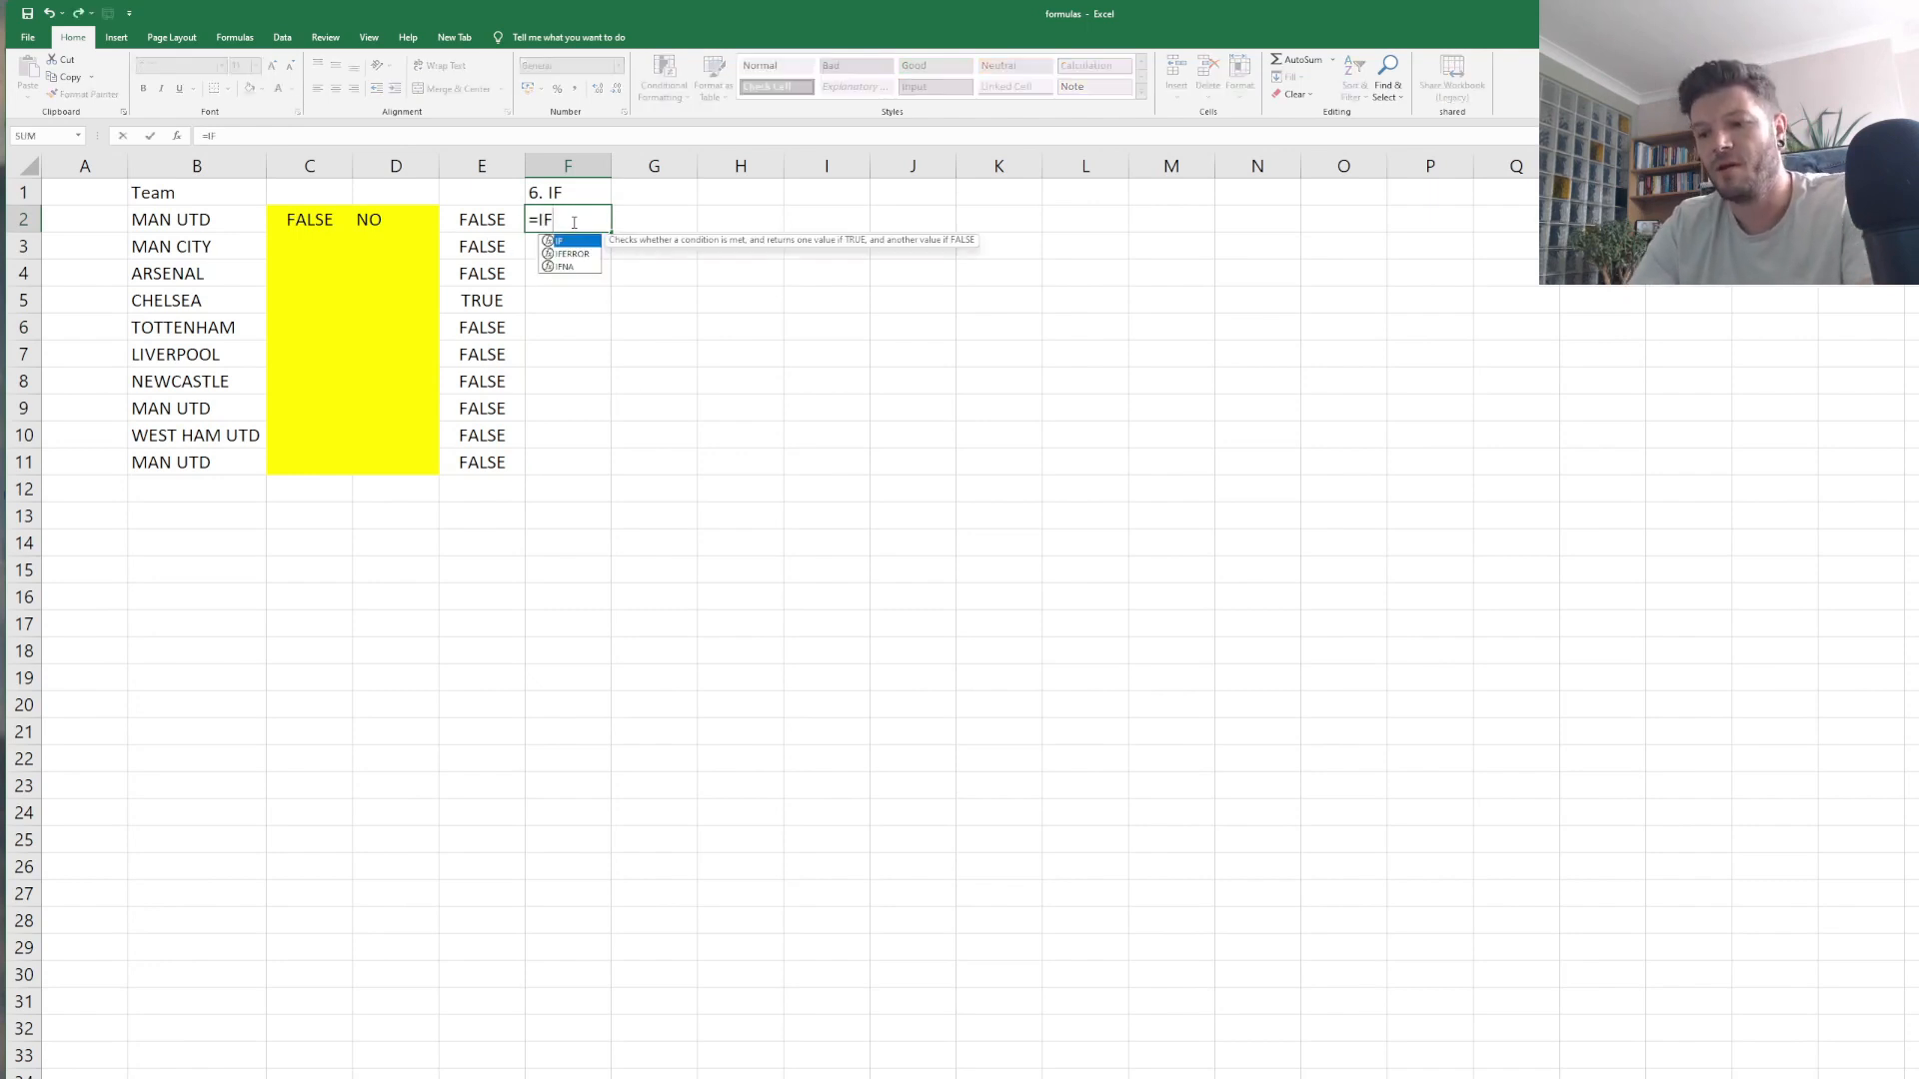
{"action": "type", "text": "("}
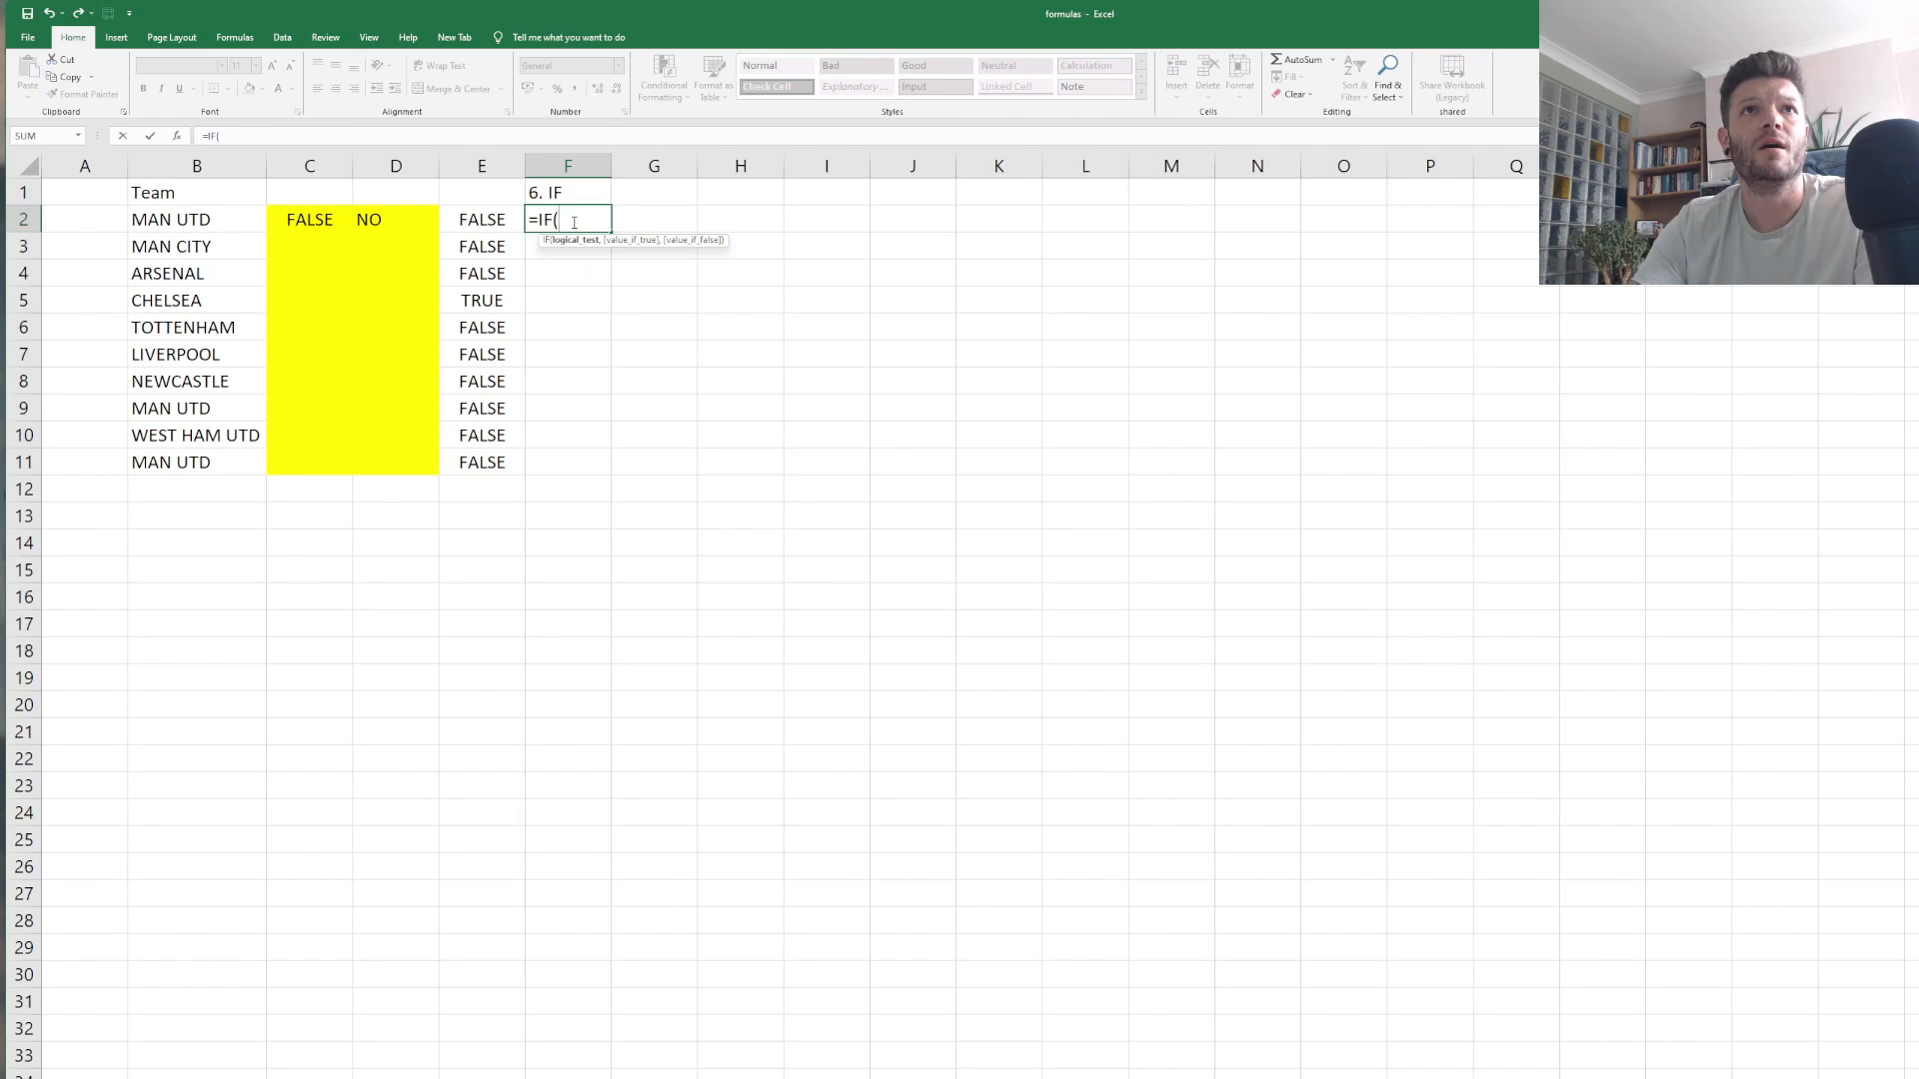
{"action": "type", "text": "B3"}
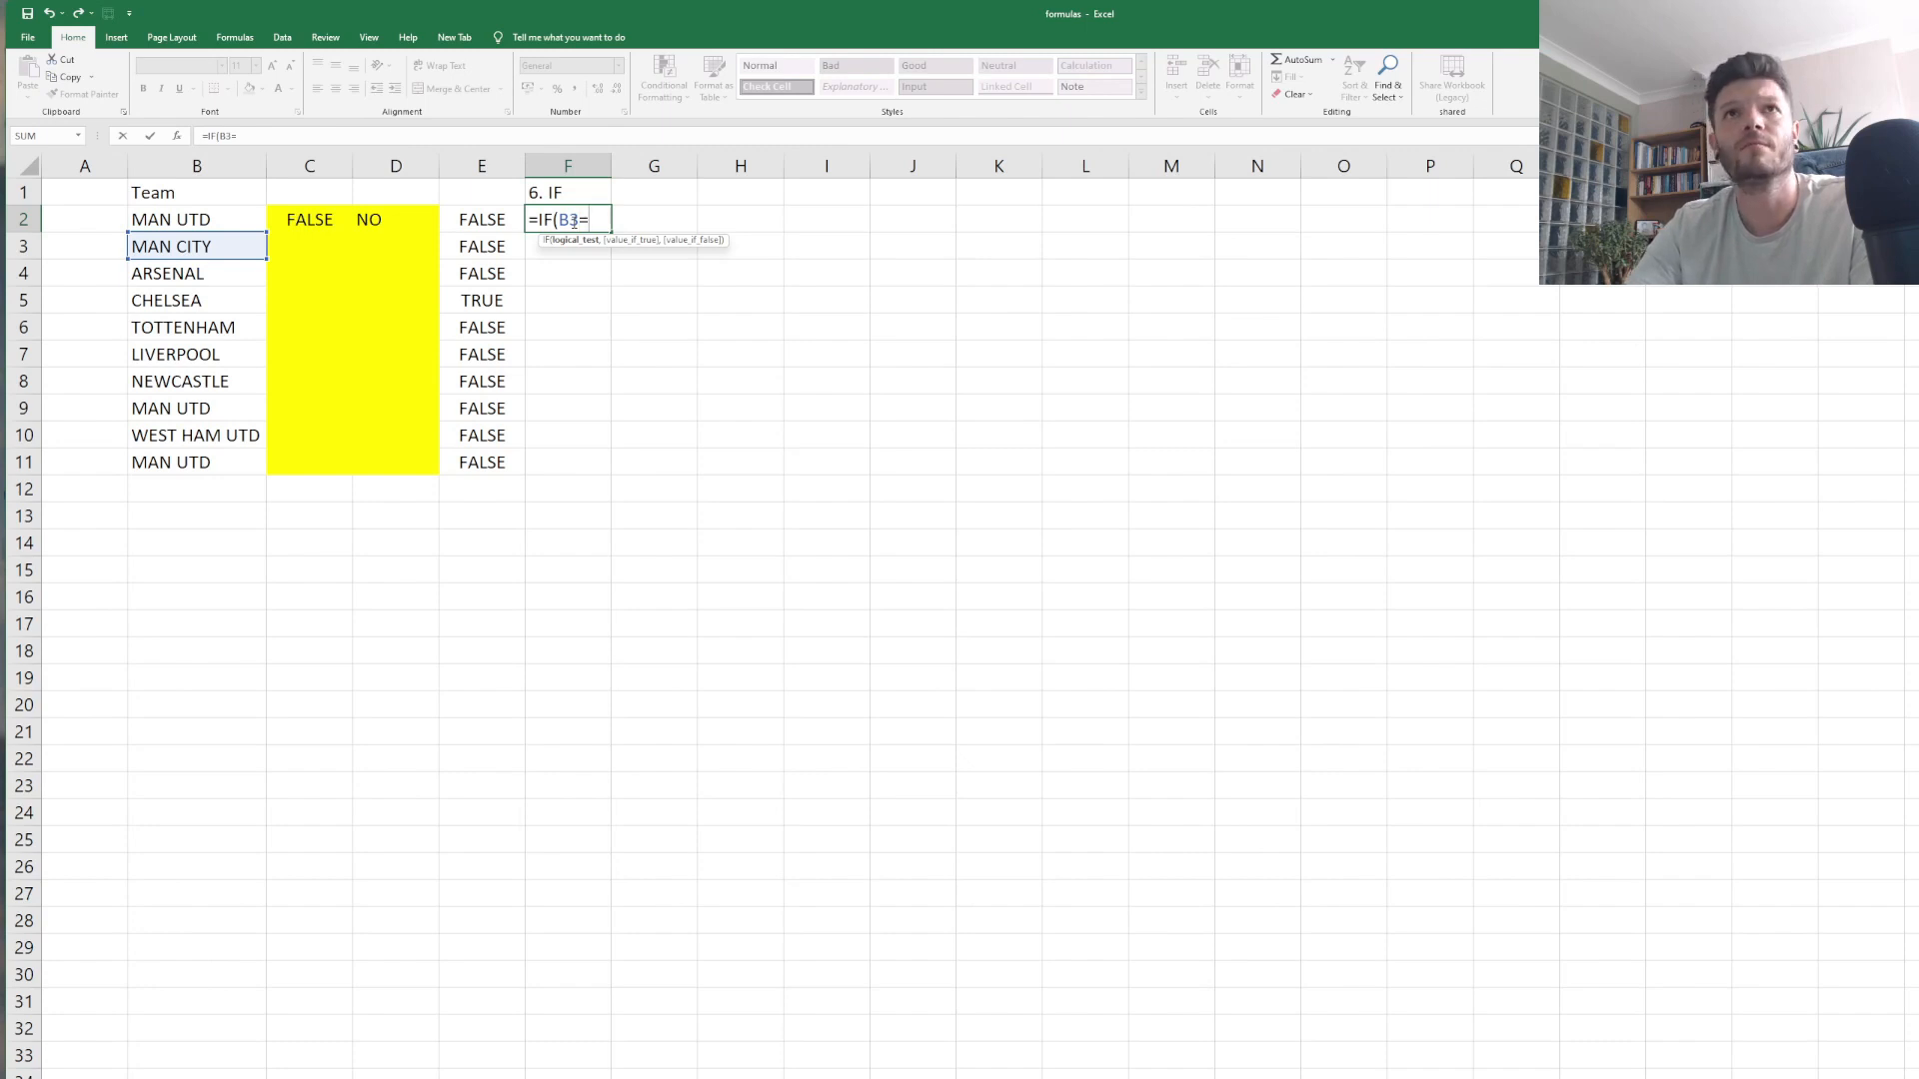
{"action": "type", "text": "=\""}
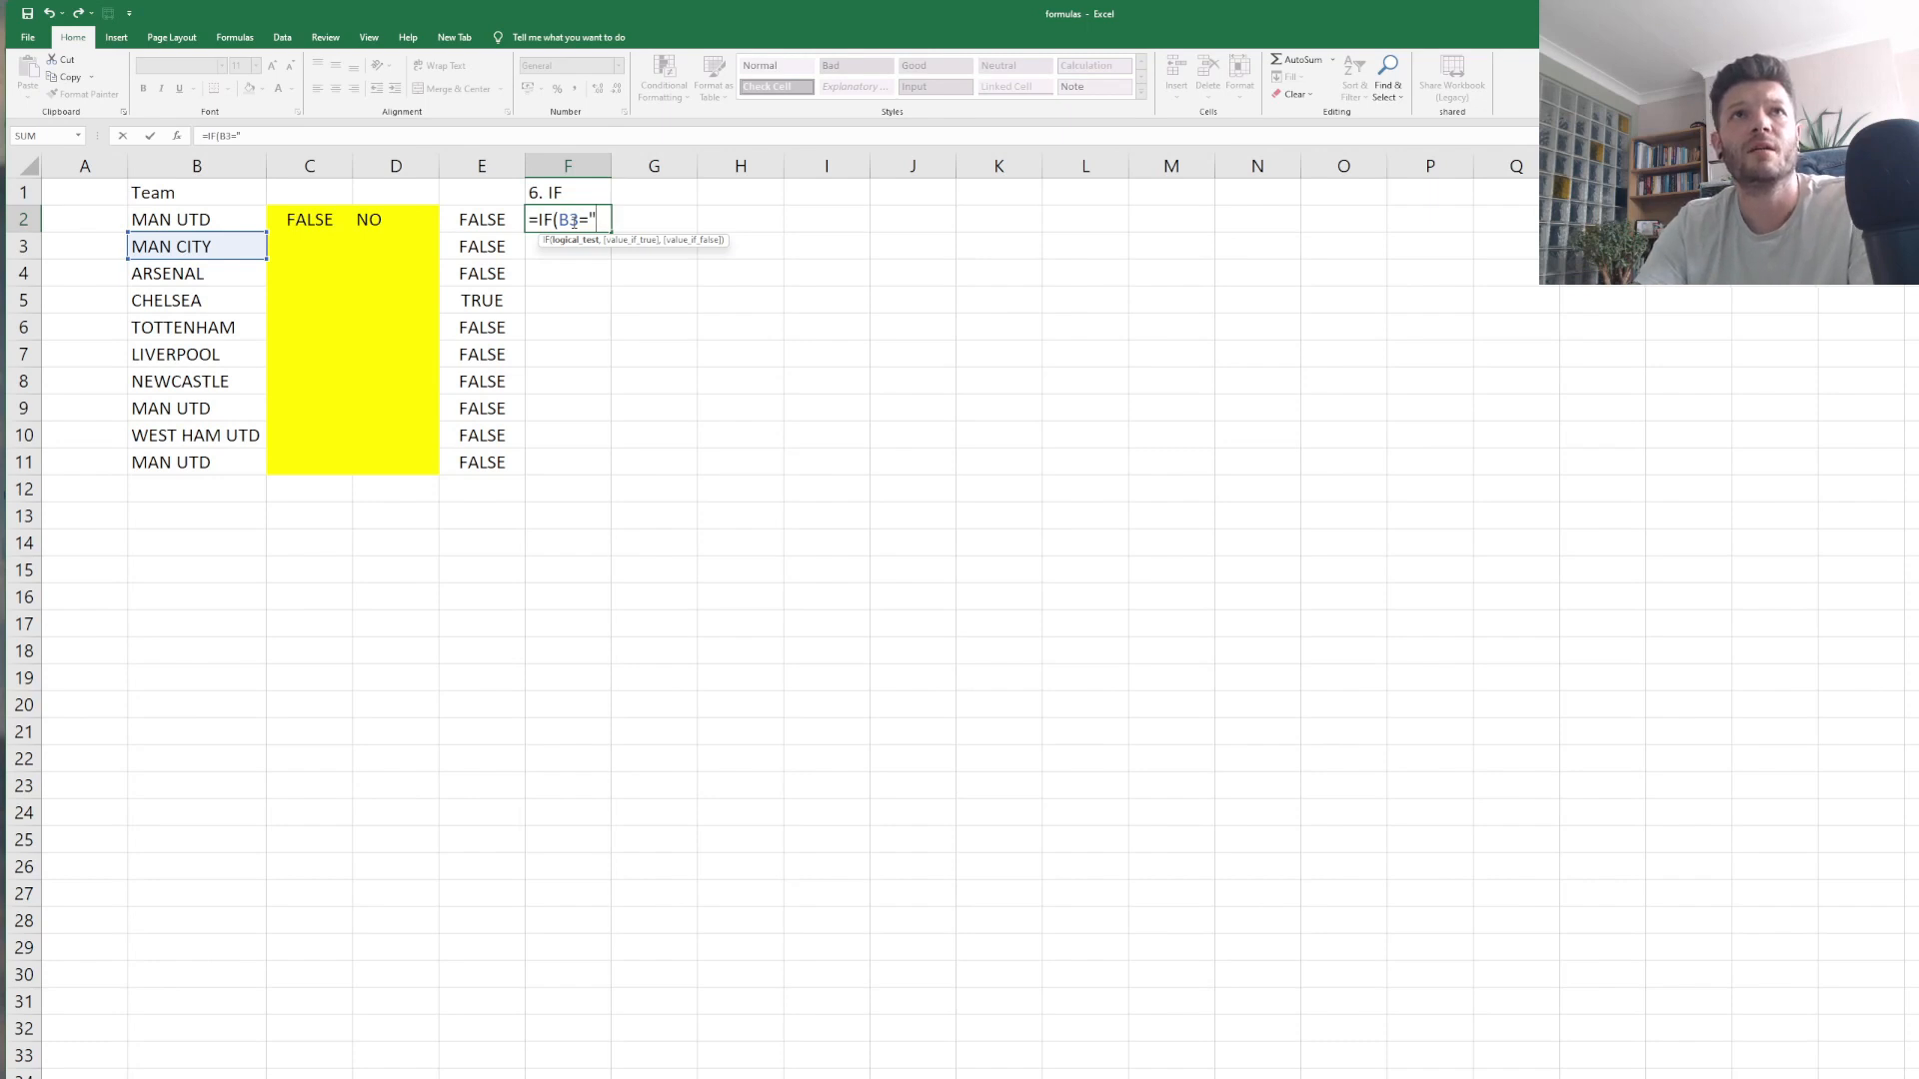
{"action": "type", "text": "ARSENAL"}
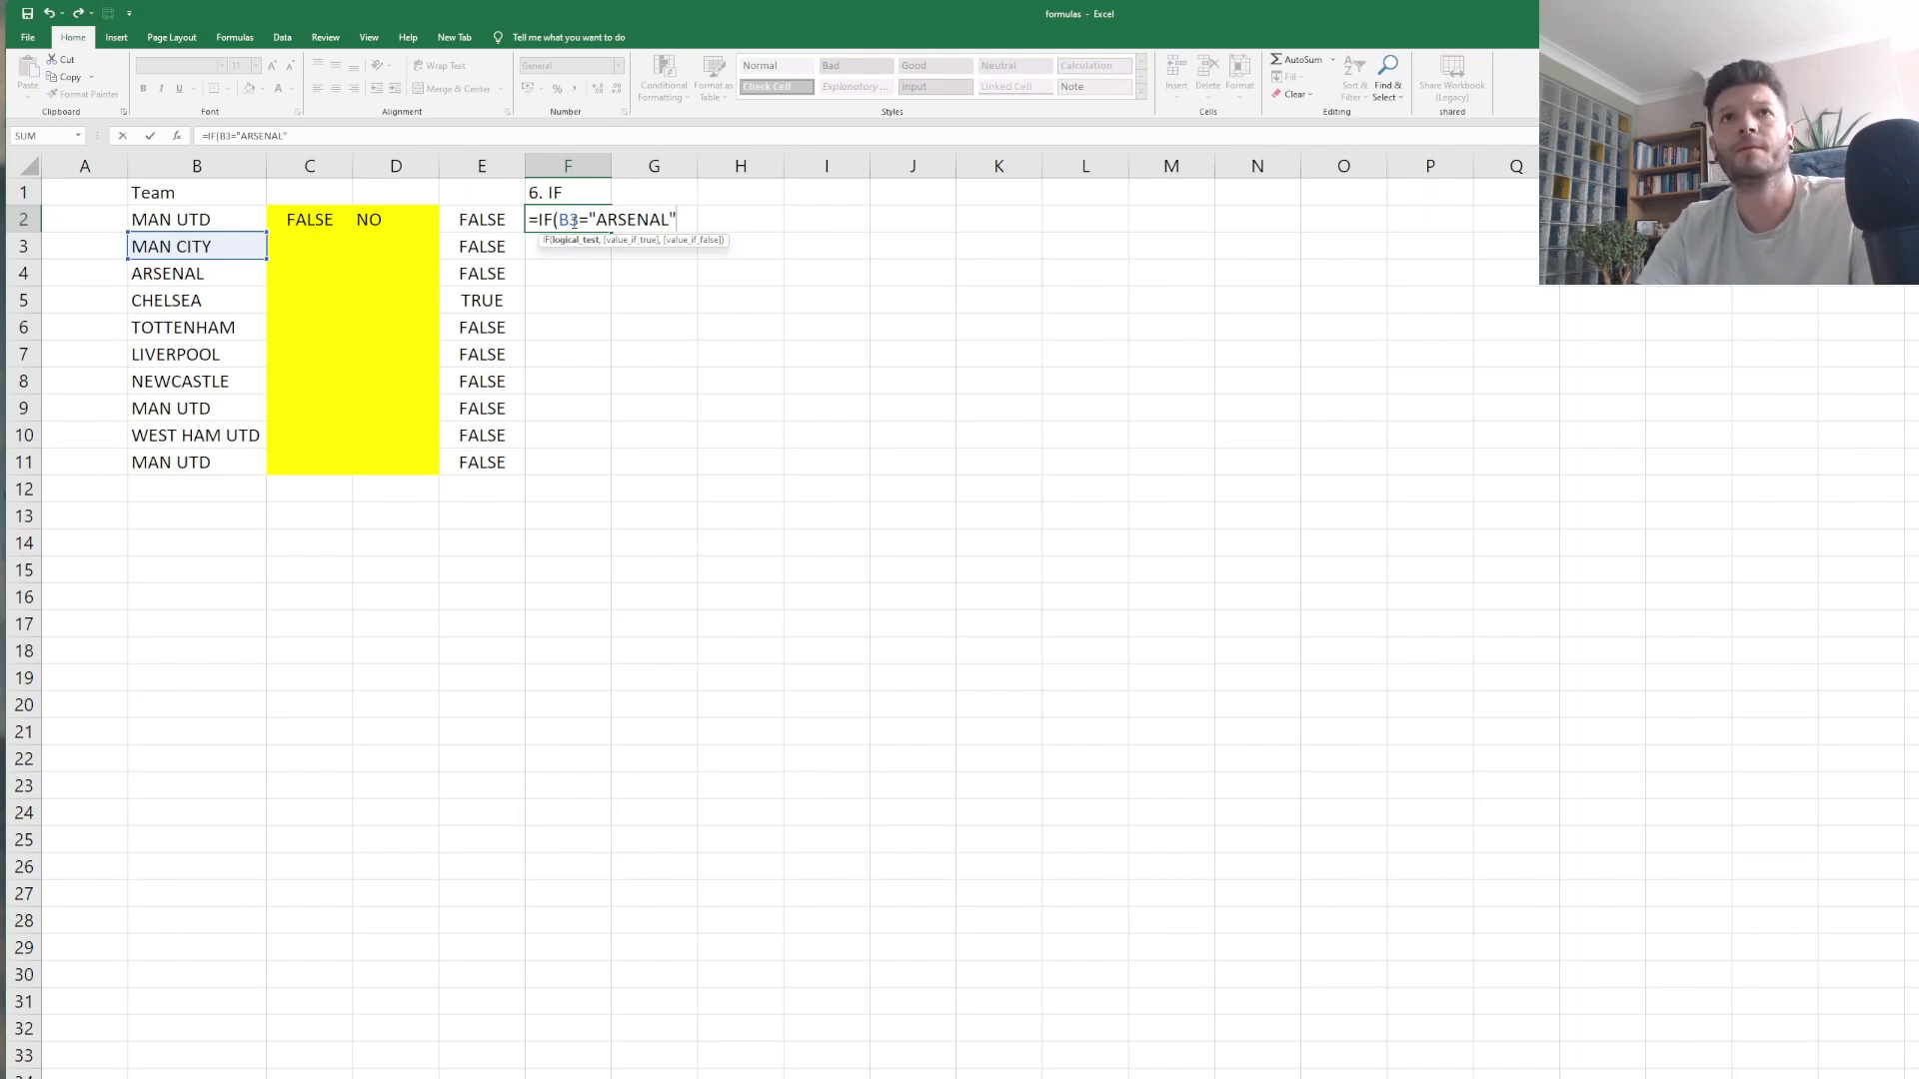
{"action": "type", "text": "\","}
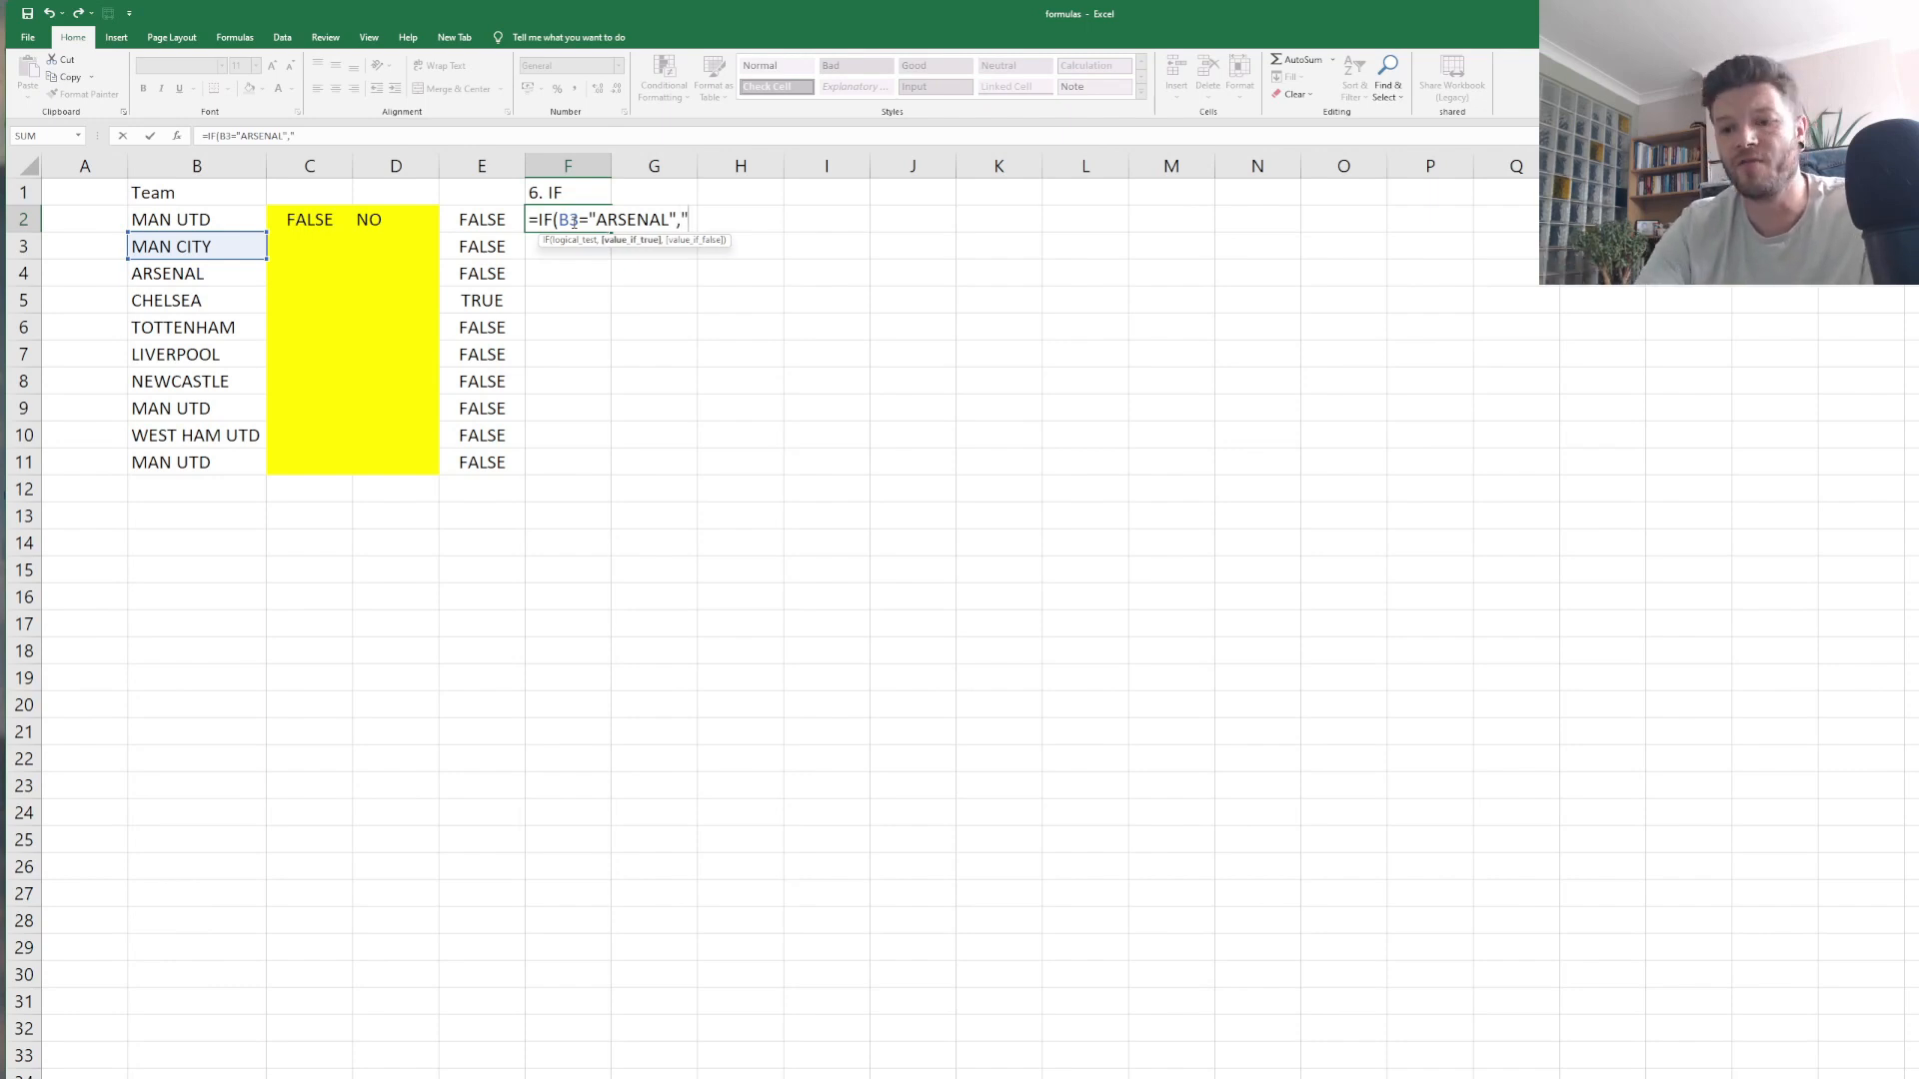
Complete F2's IF formula so it returns "YES" when the test is true and "NO" when it is false.
{"action": "type", "text": "\"NO"}
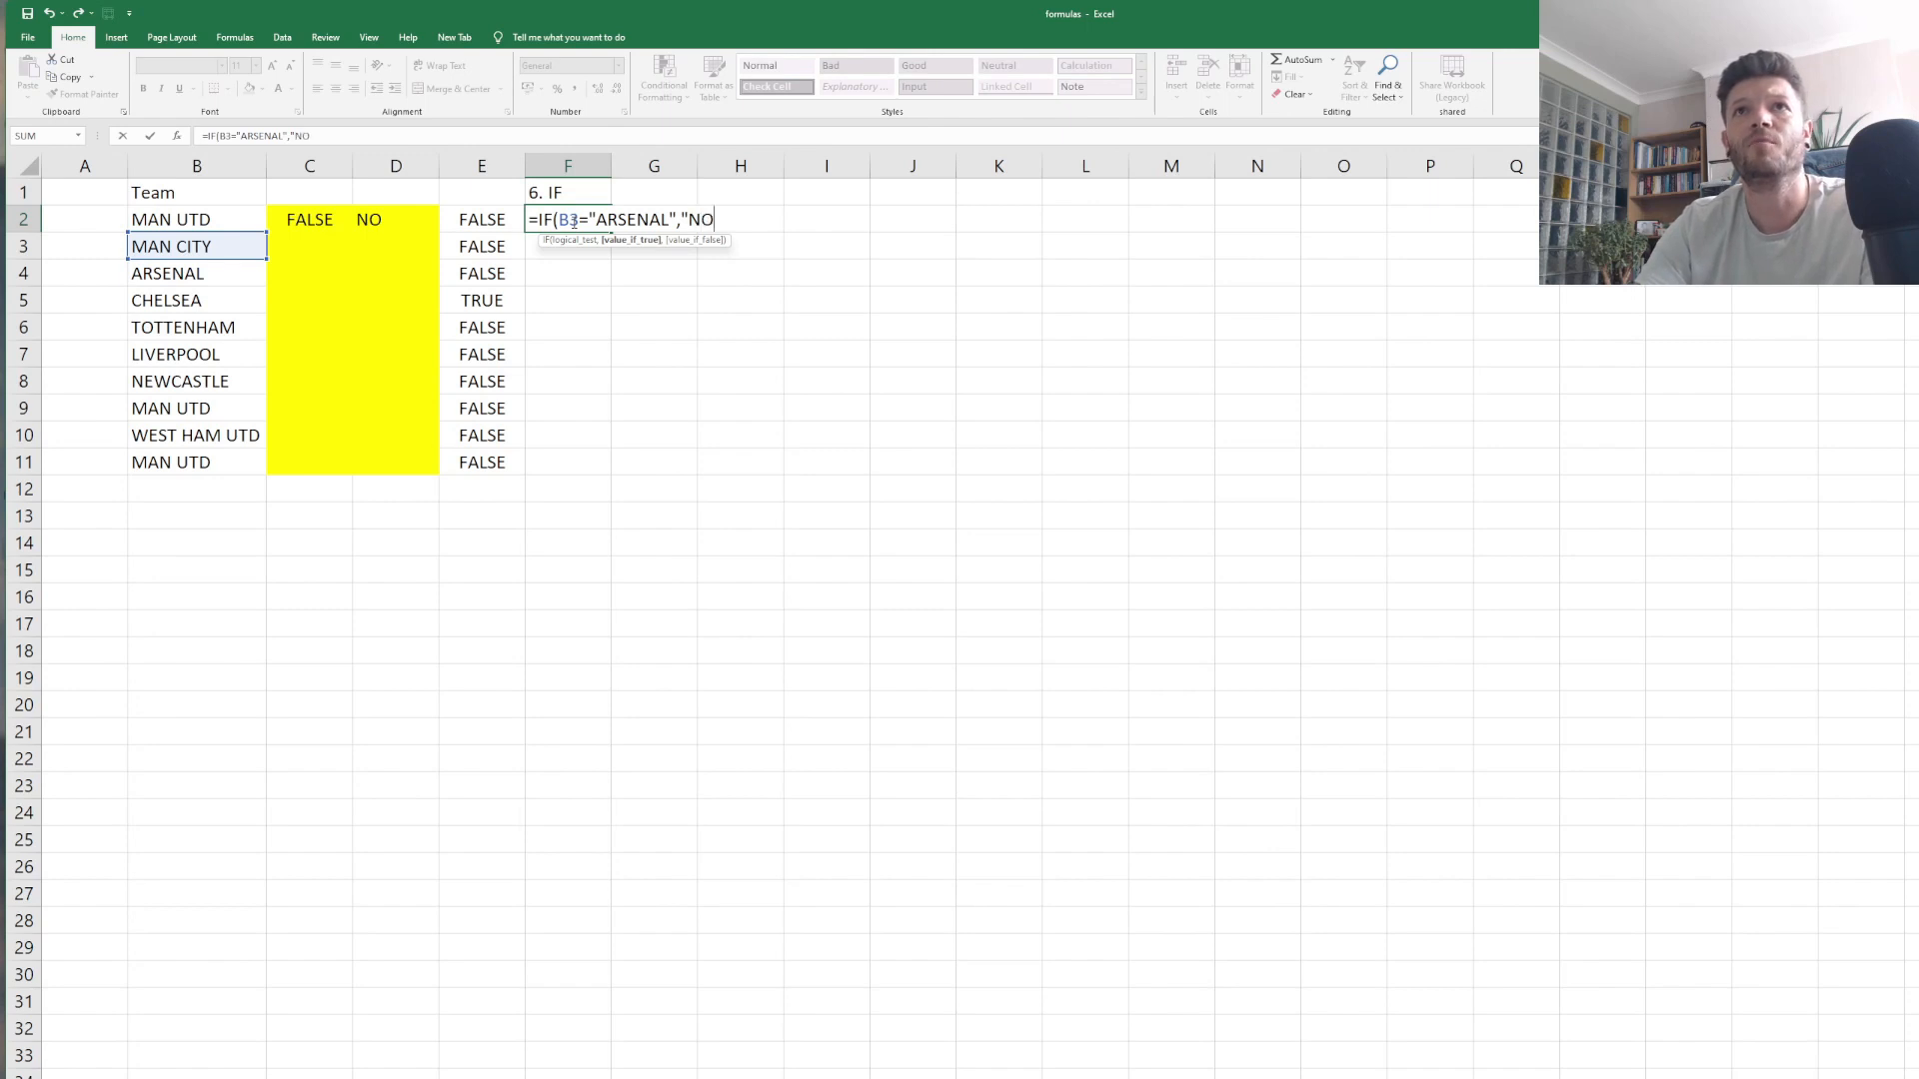
{"action": "key", "text": "BackSpace"}
{"action": "key", "text": "BackSpace"}
{"action": "type", "text": "YES"}
{"action": "type", "text": "\","}
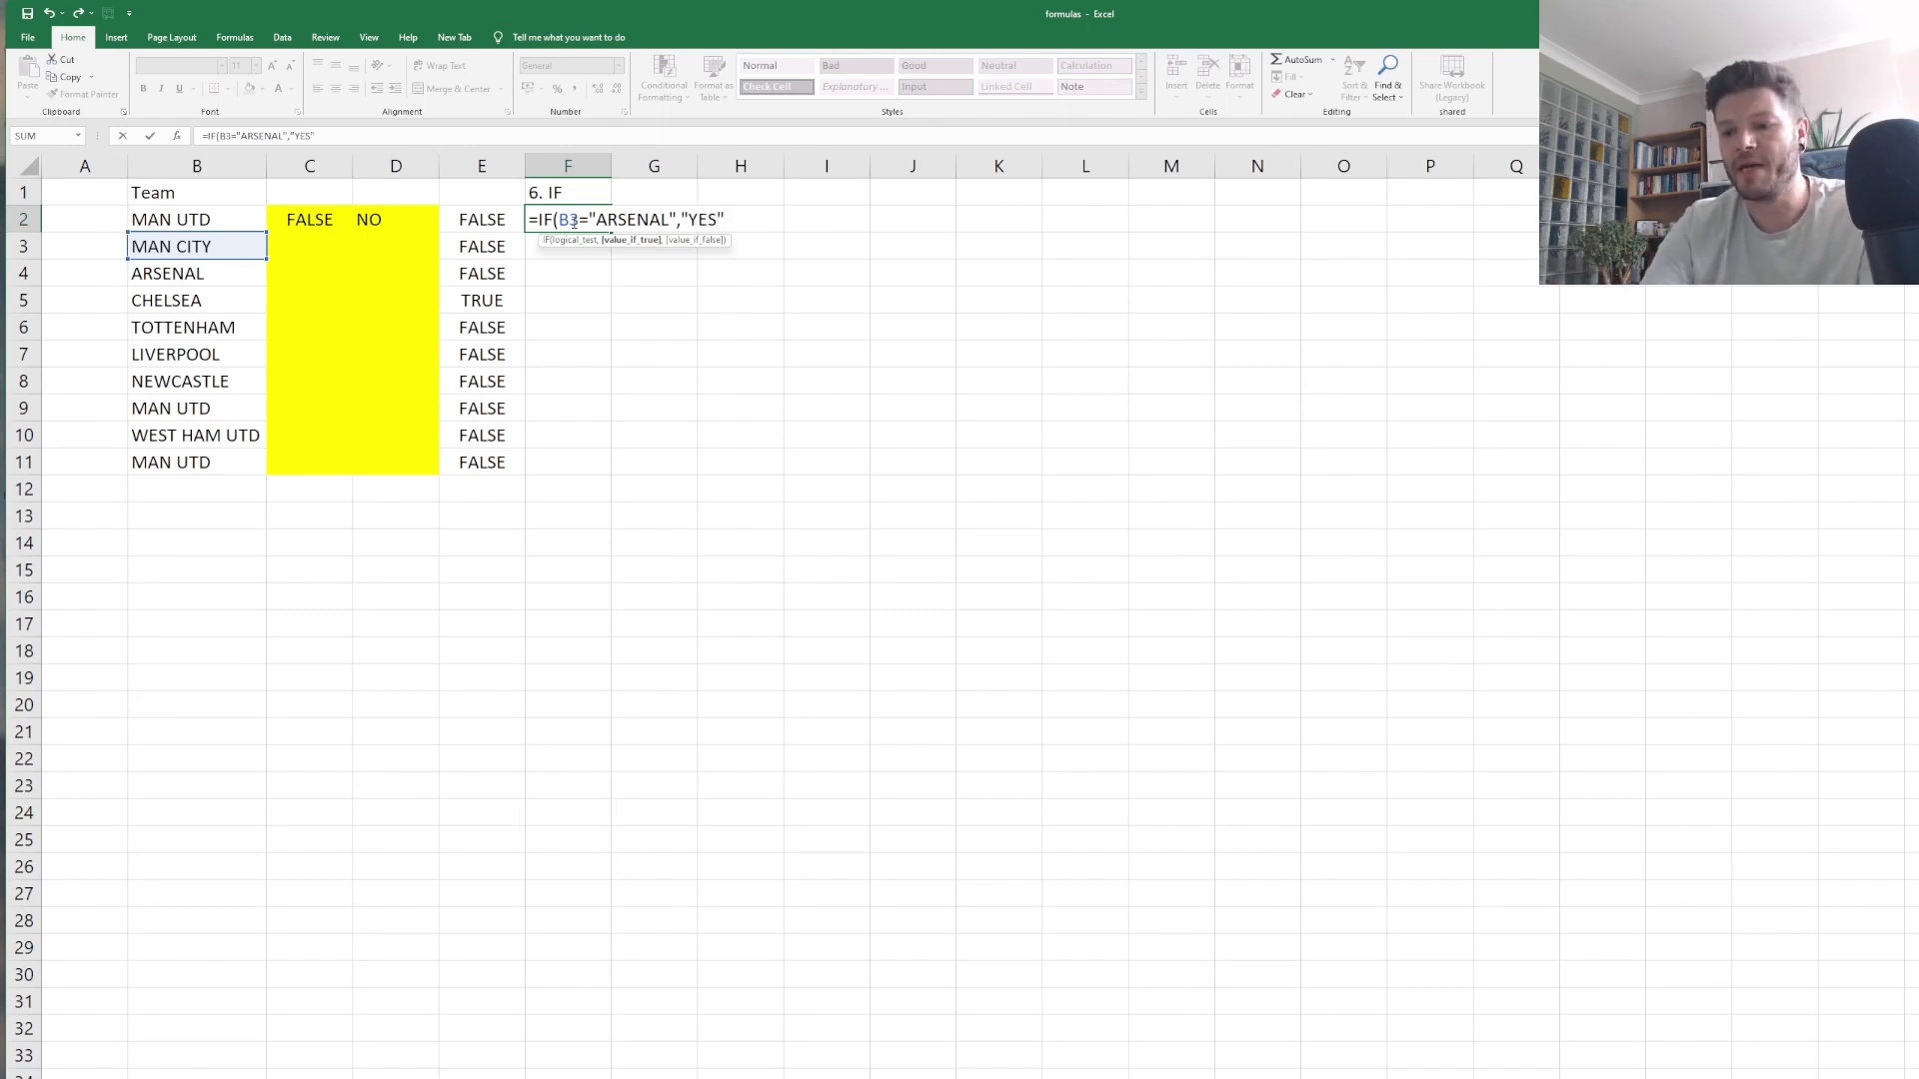
{"action": "type", "text": "\""}
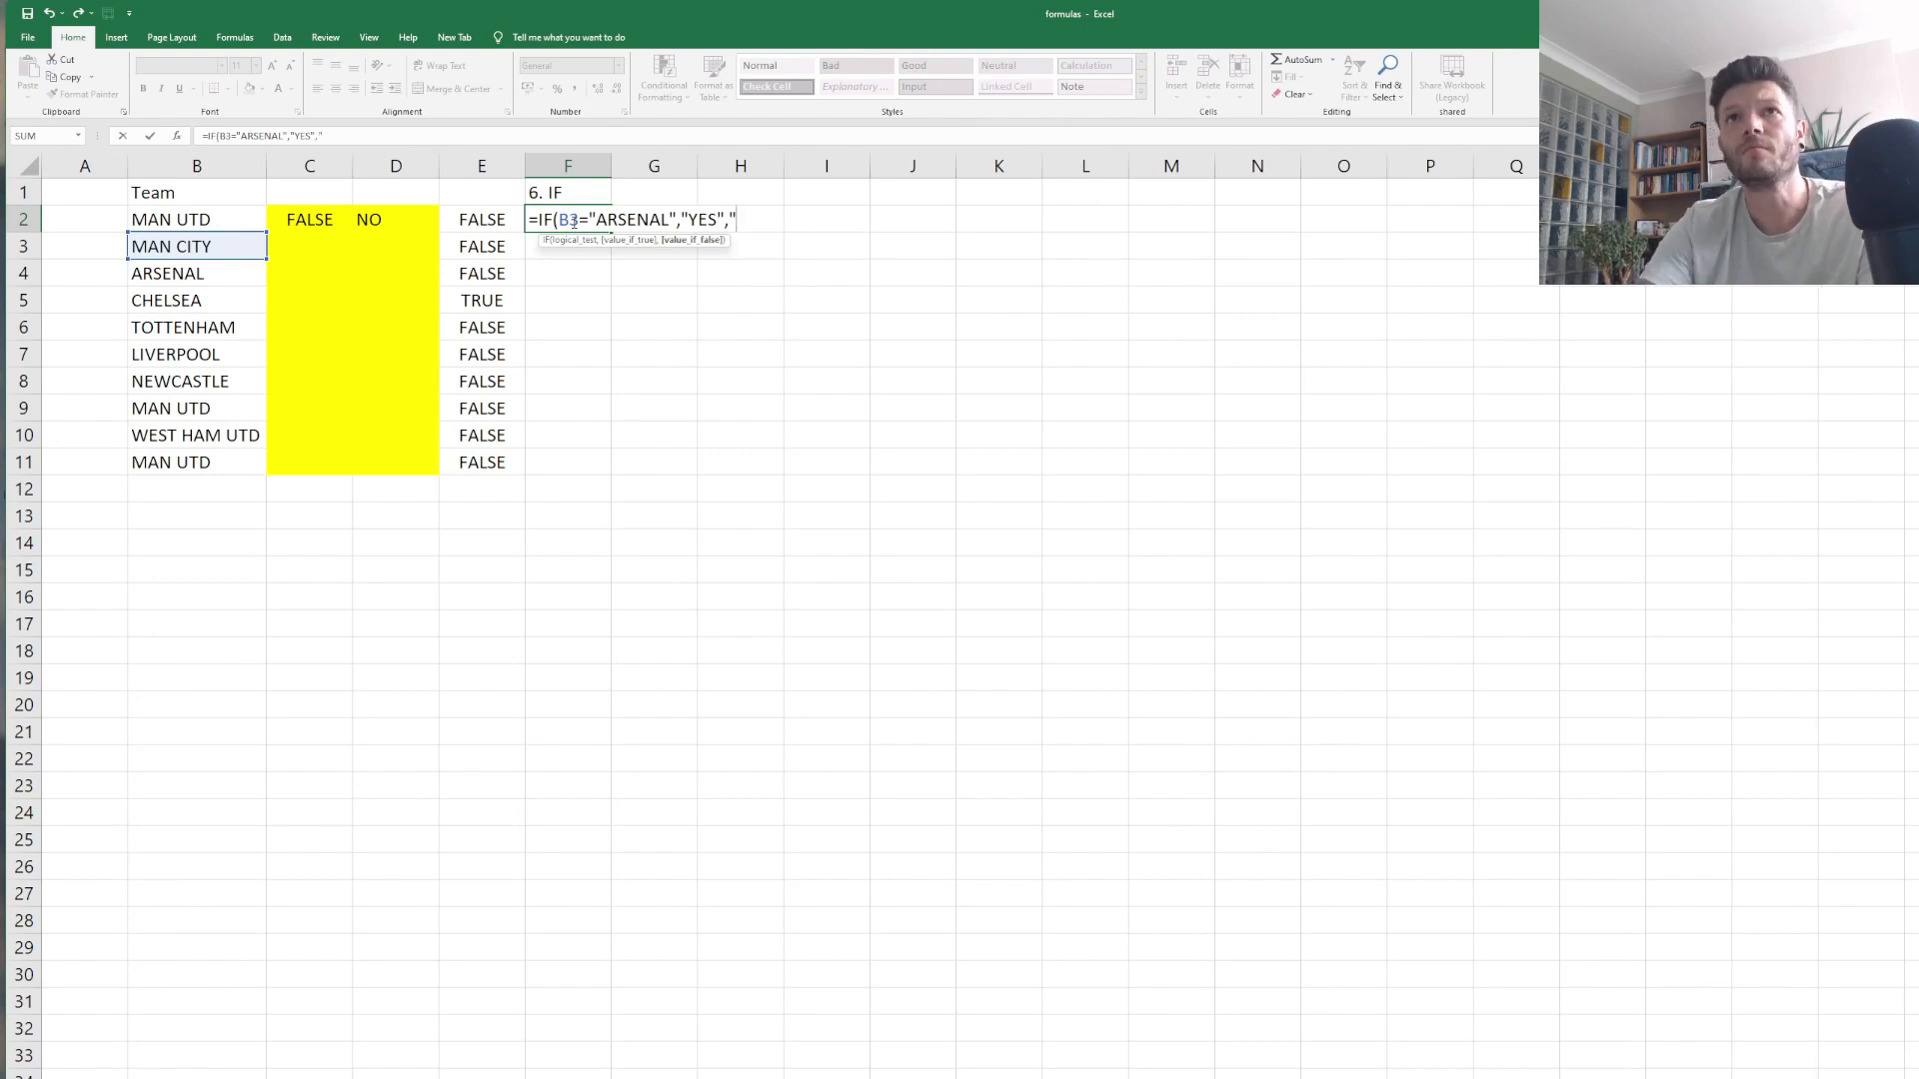
{"action": "type", "text": "NO"}
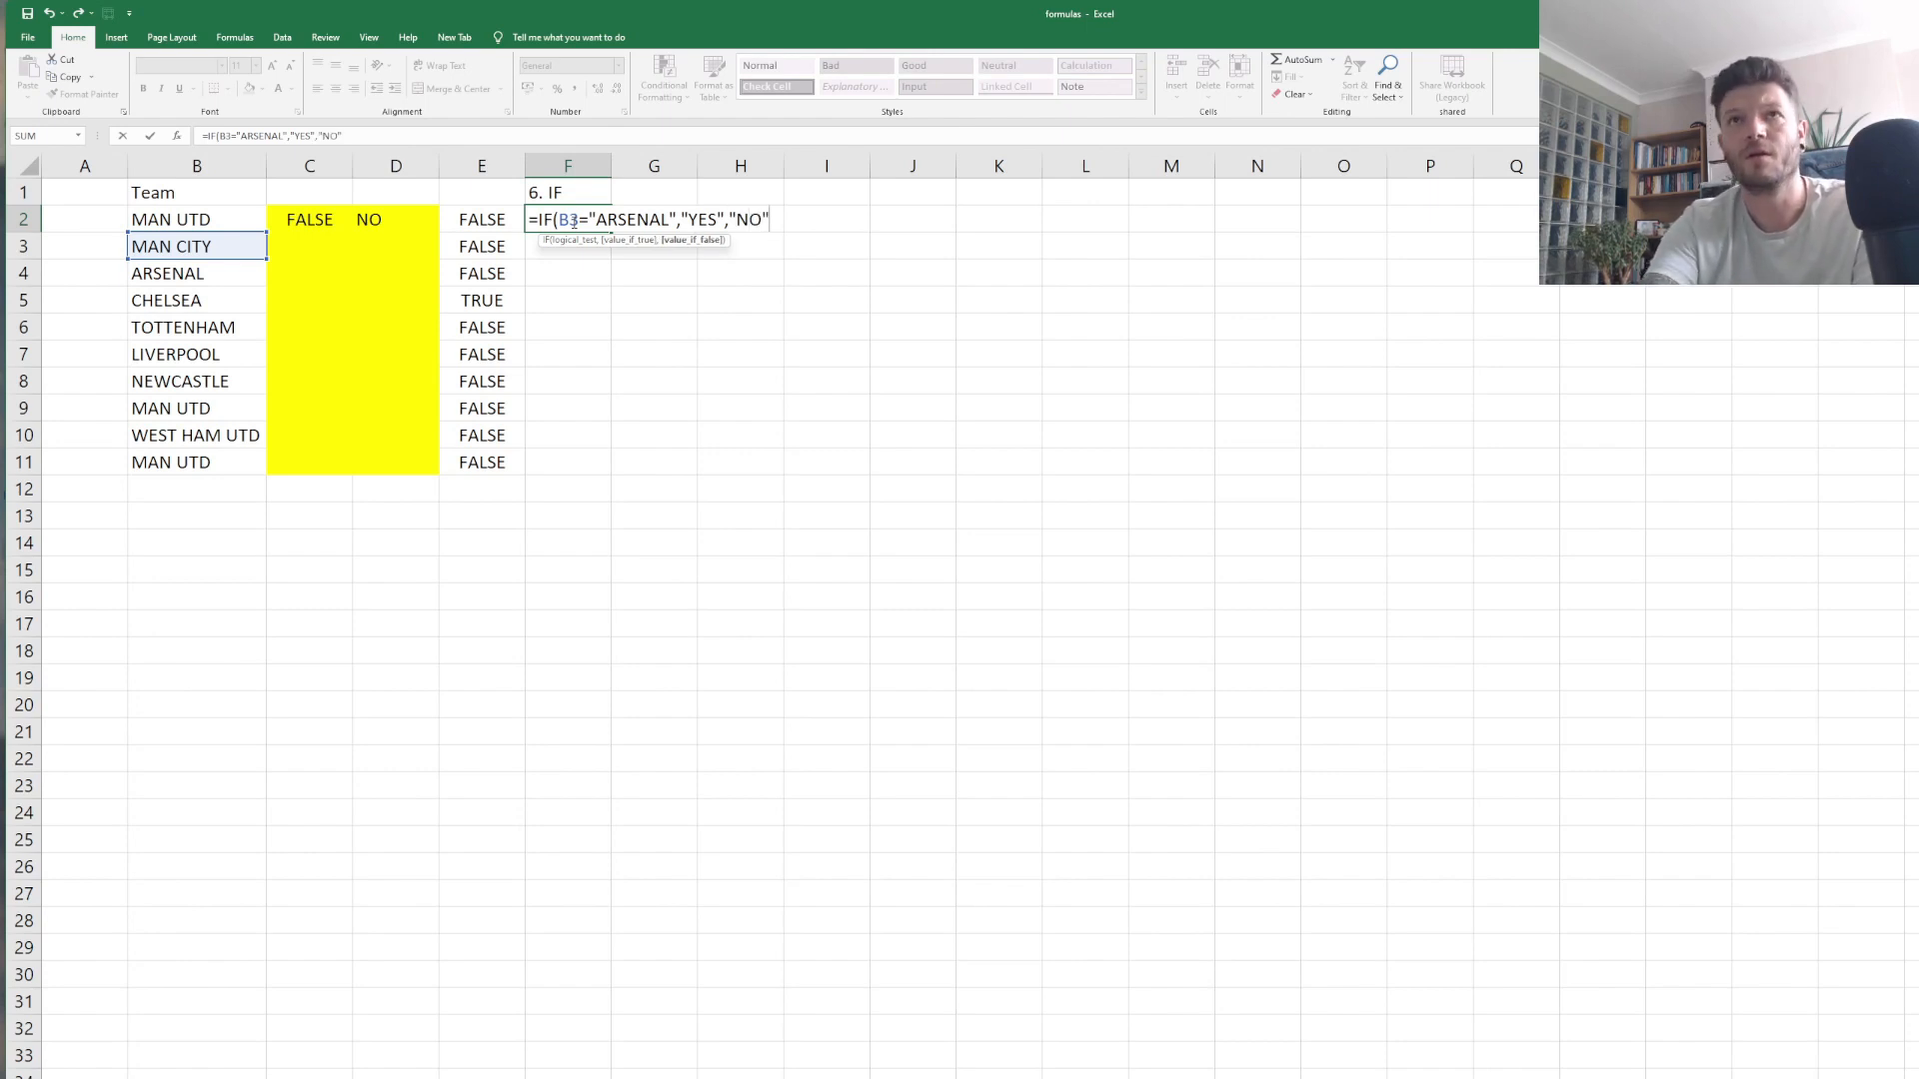
{"action": "type", "text": "\")"}
{"action": "key", "text": "Return"}
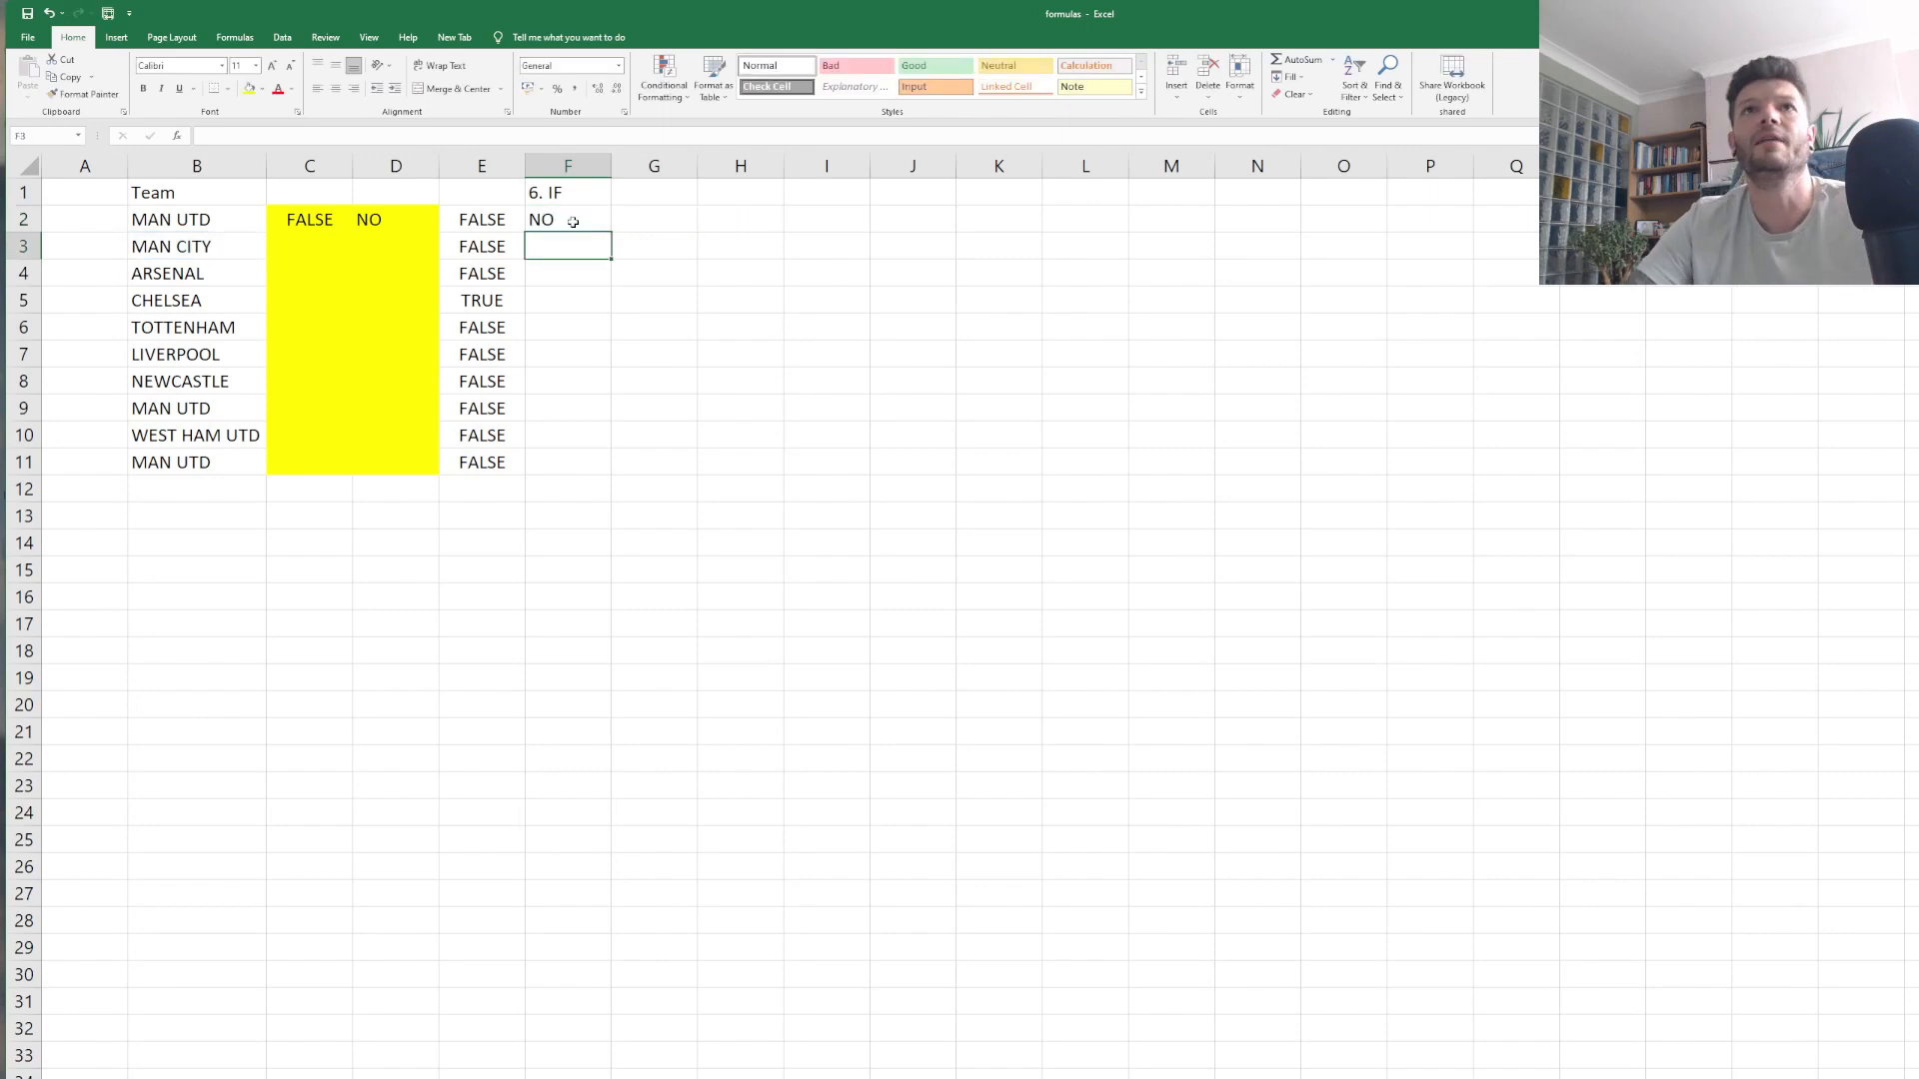
Fill the IF formula from F2 down to F11.
{"action": "key", "text": "Up"}
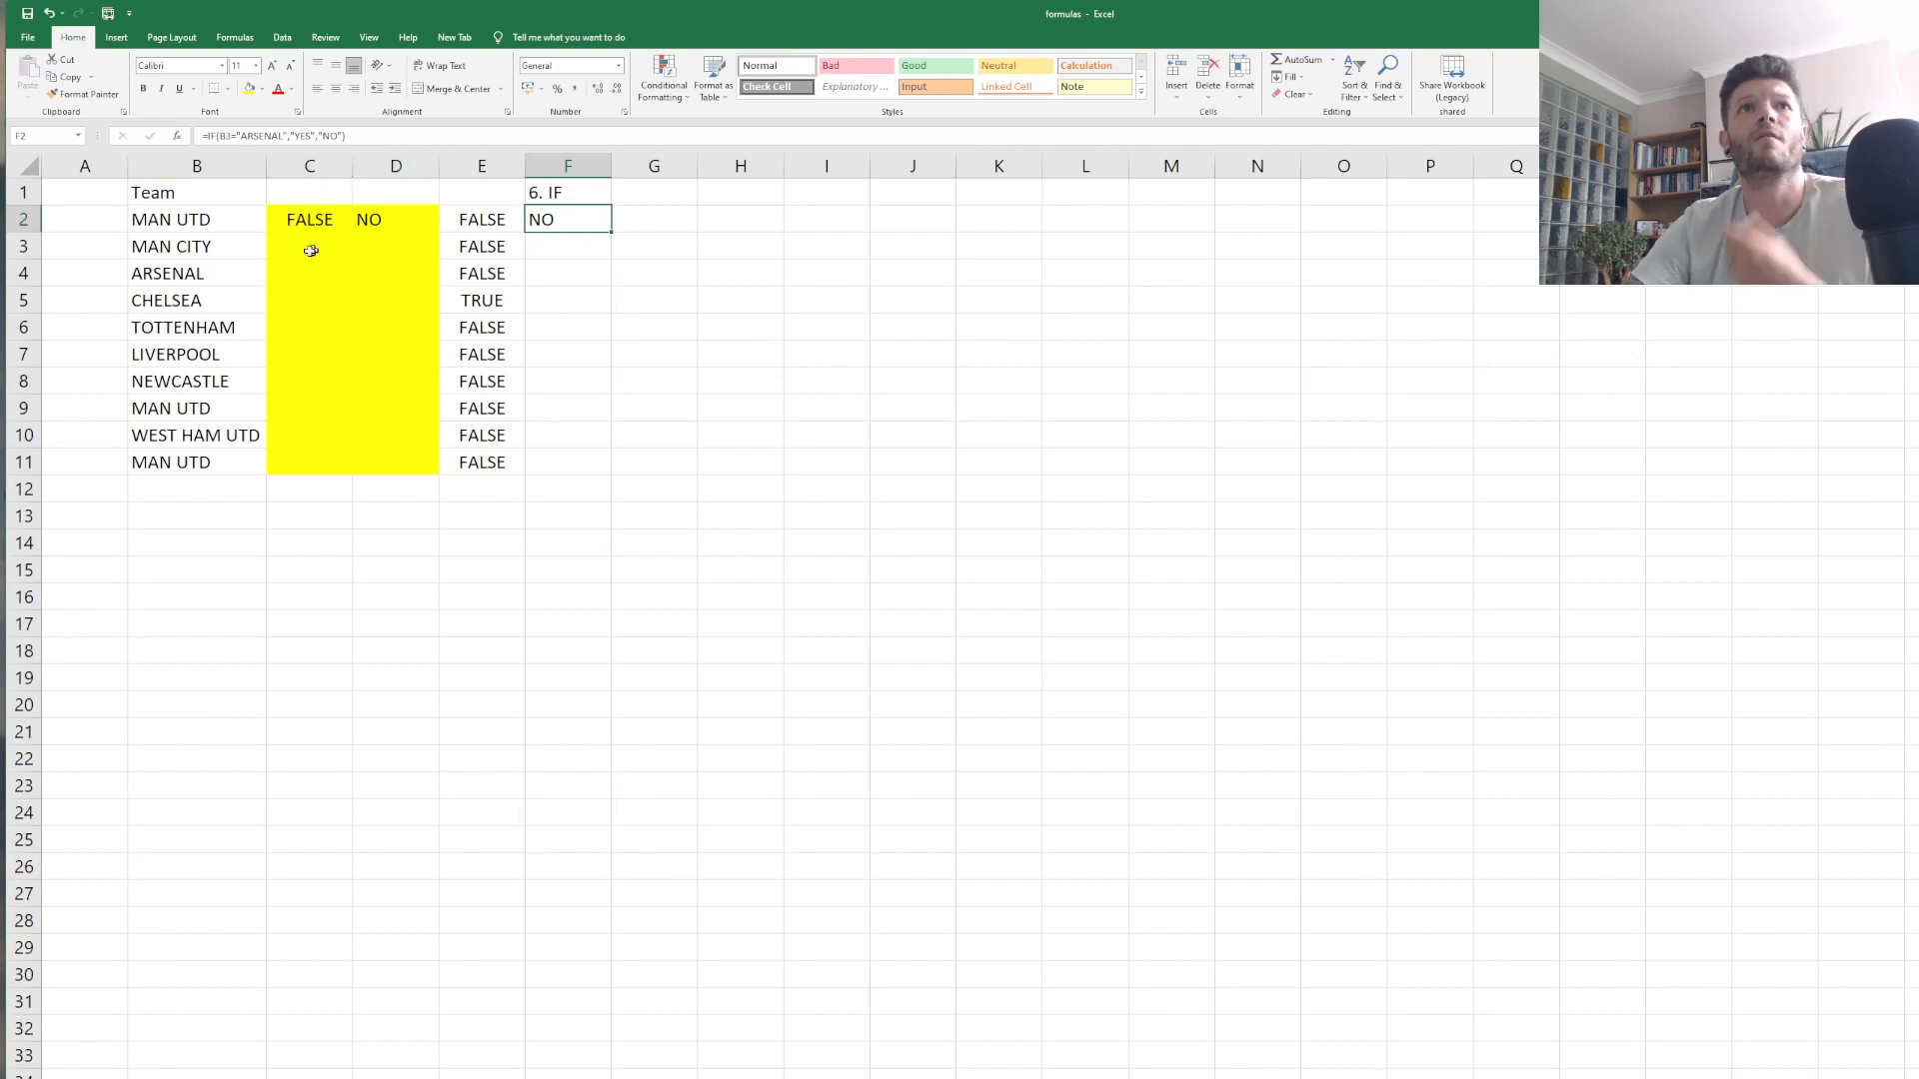
{"action": "left_click", "coordinate": [565, 279]}
{"action": "left_click", "coordinate": [577, 247]}
{"action": "left_click", "coordinate": [593, 221]}
{"action": "left_click_drag", "start_coordinate": [612, 232], "coordinate": [616, 475]}
{"action": "left_click", "coordinate": [568, 570]}
Change F2's logical test to refer to B2, and fill the corrected formula down to F11.
{"action": "left_click", "coordinate": [584, 218]}
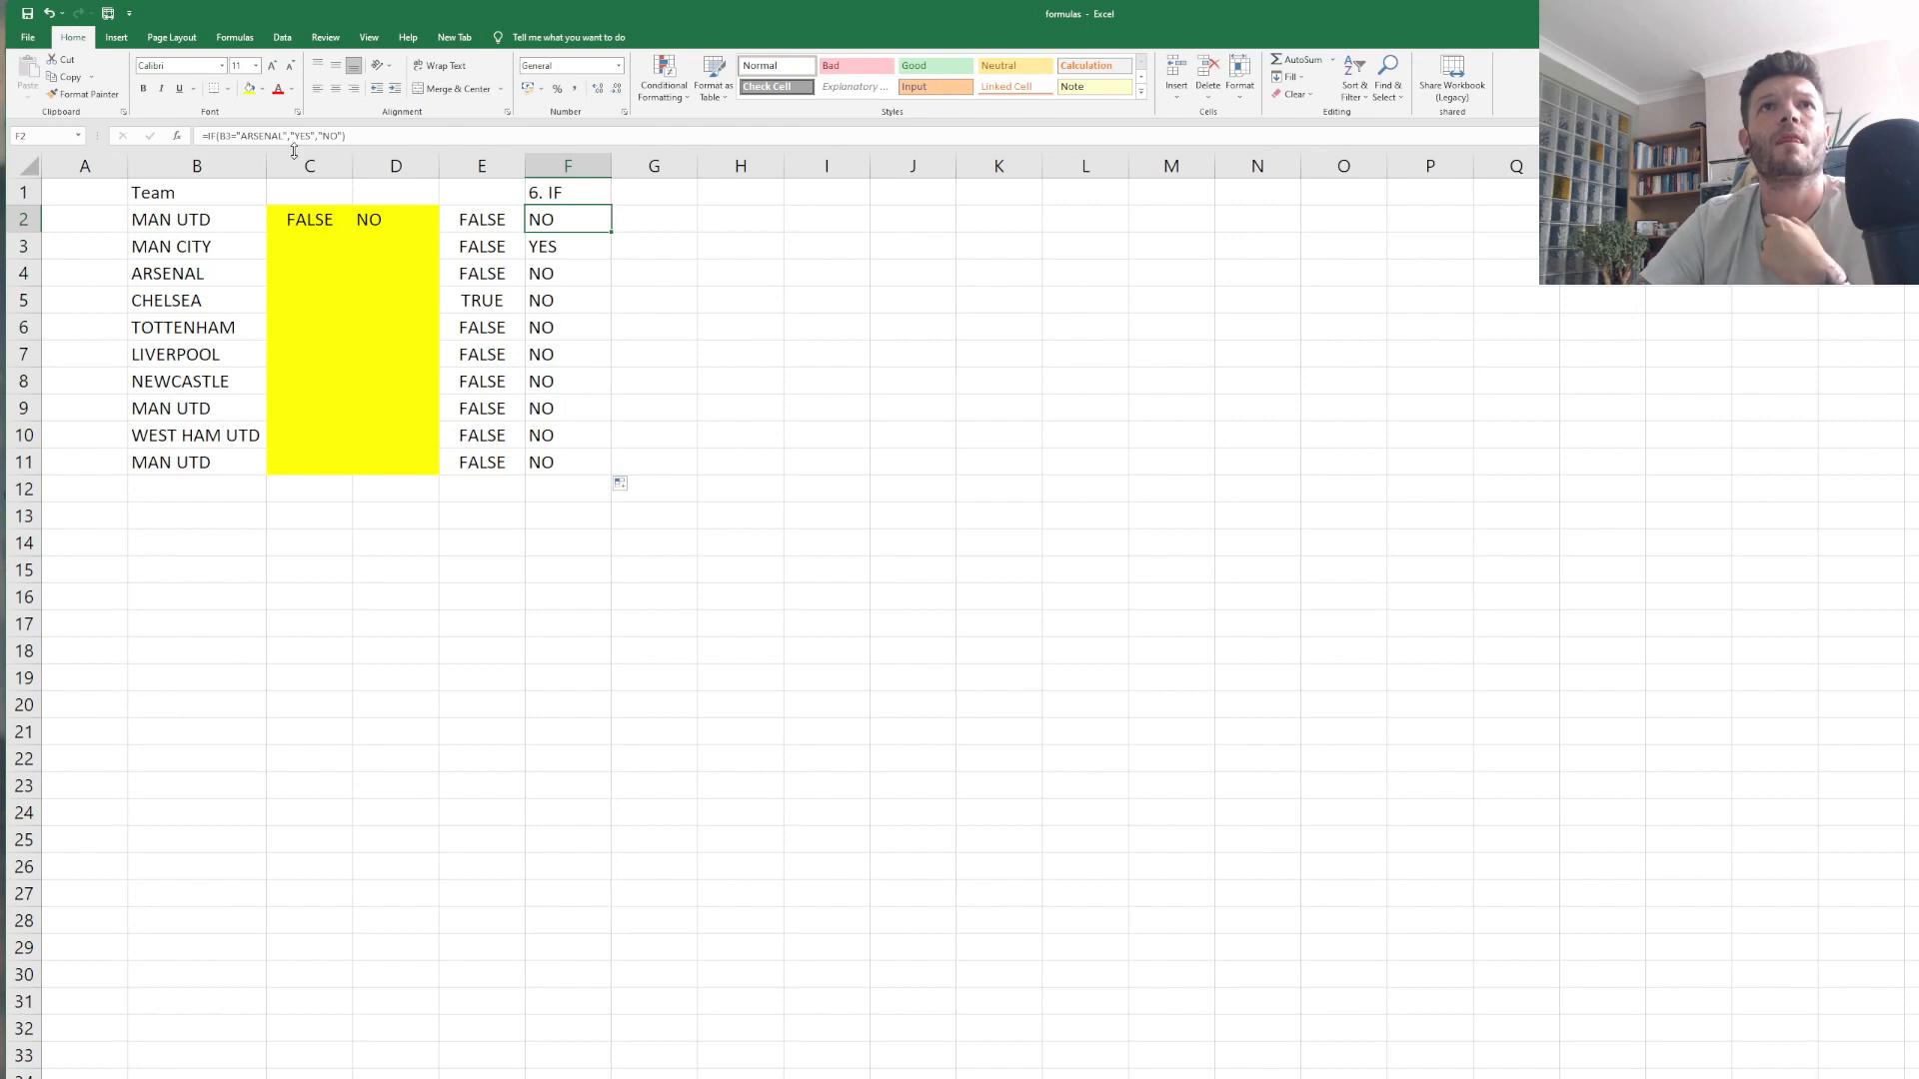
{"action": "left_click", "coordinate": [226, 139]}
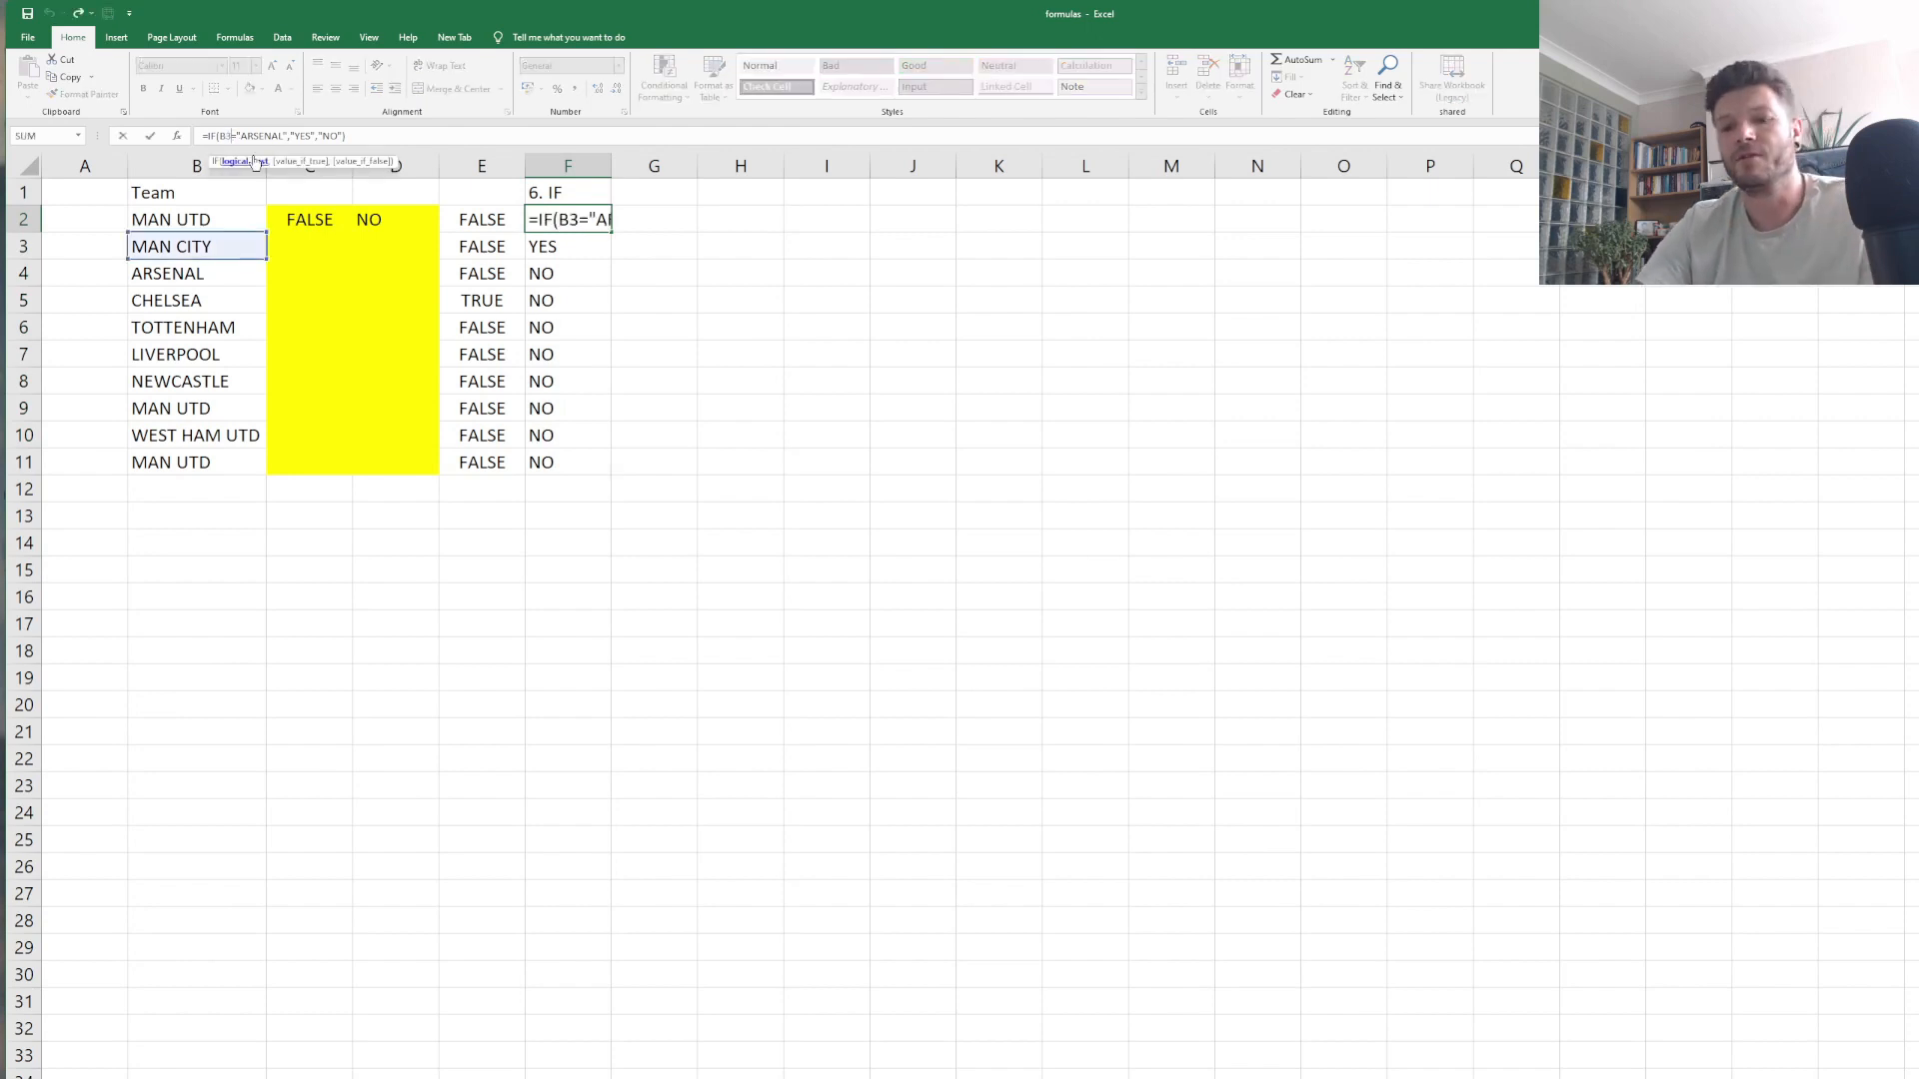
{"action": "key", "text": "BackSpace"}
{"action": "type", "text": "2"}
{"action": "key", "text": "Return"}
{"action": "left_click", "coordinate": [572, 222]}
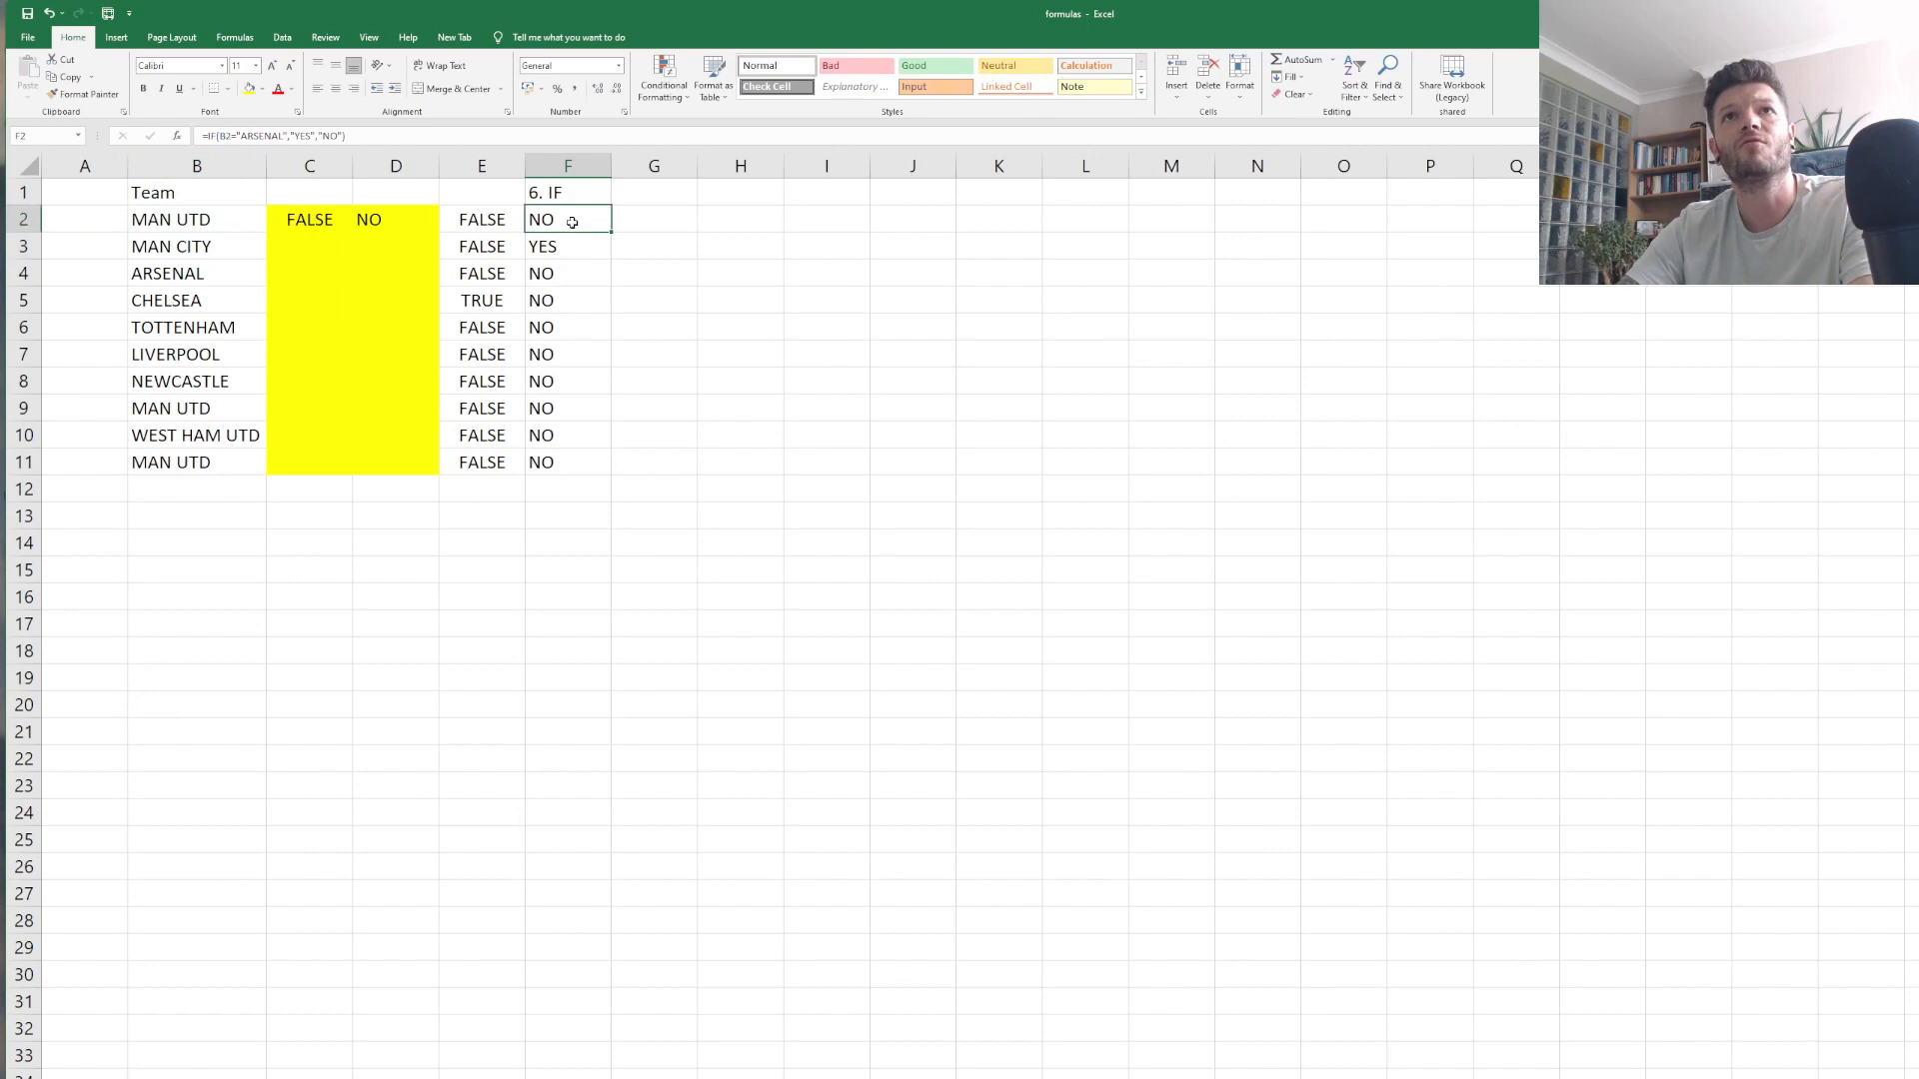
{"action": "left_click_drag", "start_coordinate": [611, 232], "coordinate": [612, 464]}
{"action": "left_click", "coordinate": [570, 620]}
Compare the IF formulas and results in F2 and F4 with the teams in B2 and B4.
{"action": "left_click", "coordinate": [573, 214]}
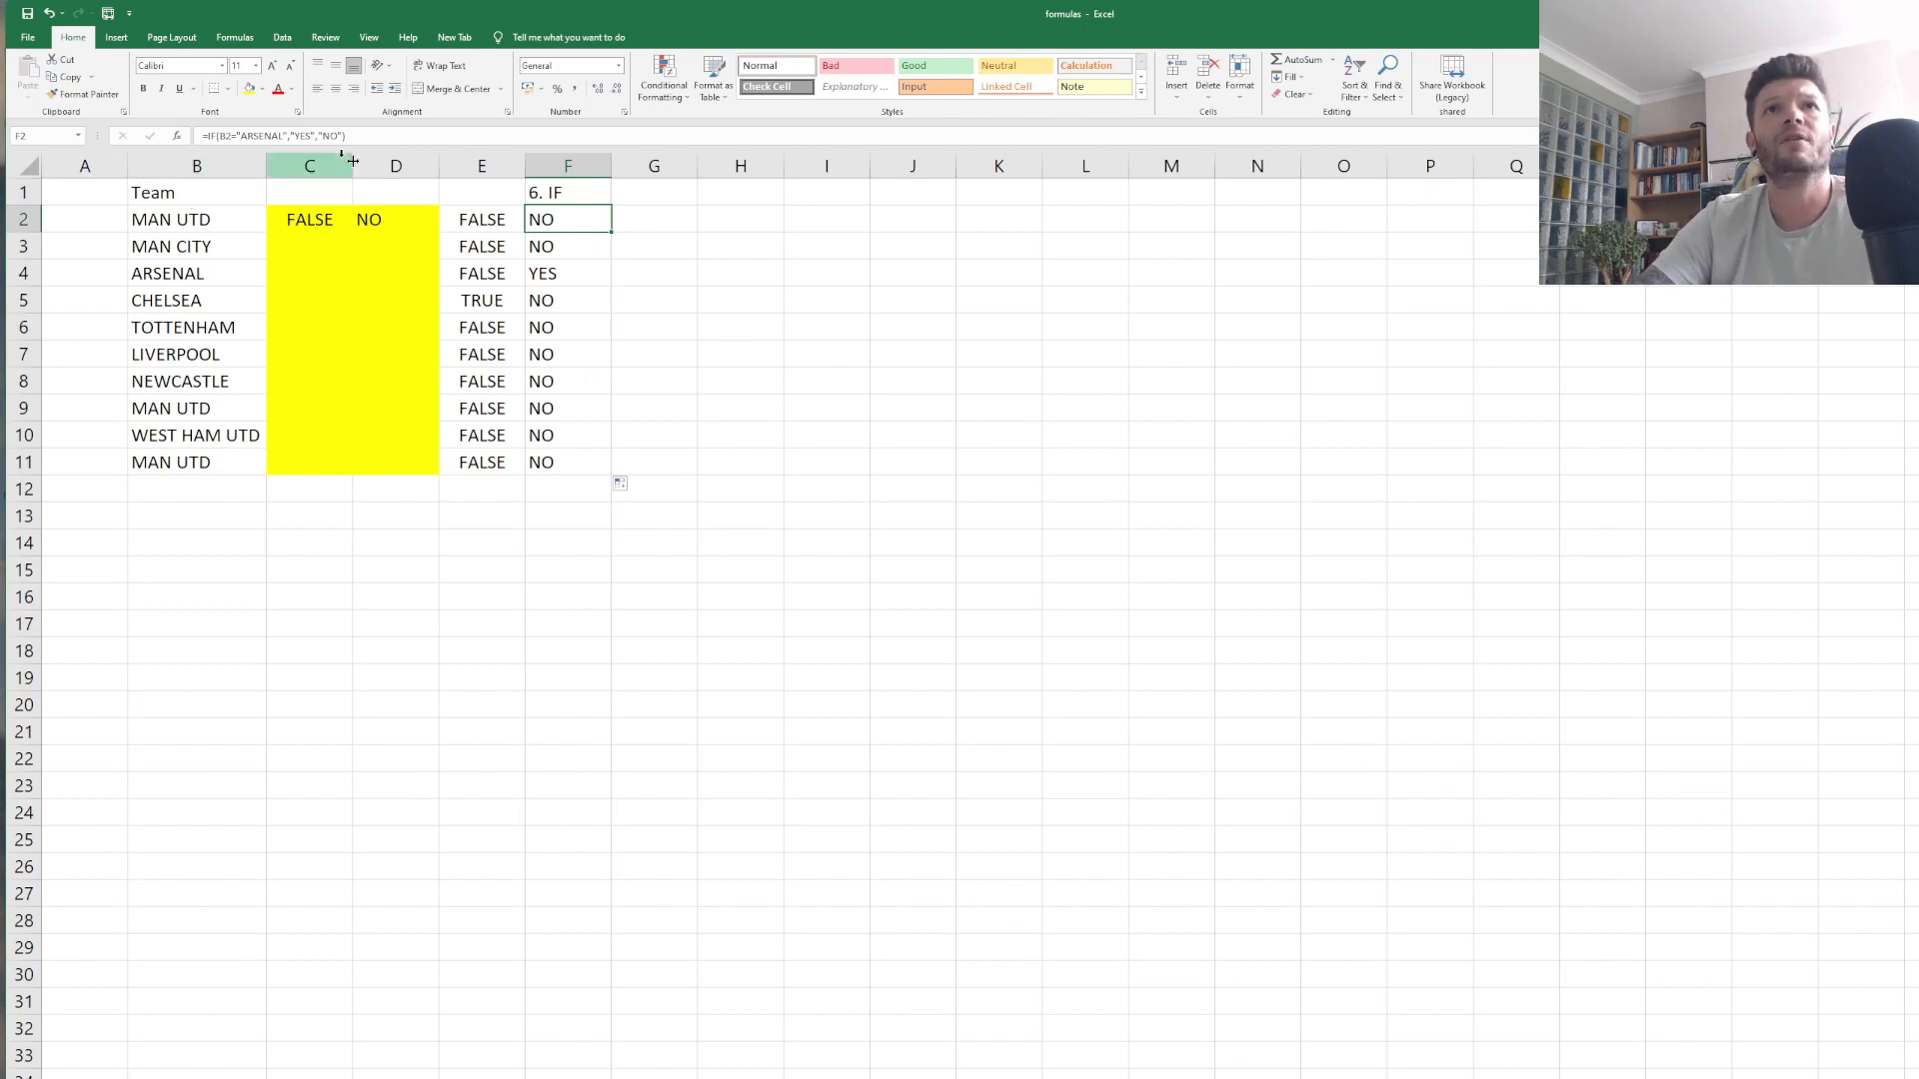
{"action": "left_click", "coordinate": [230, 217]}
{"action": "left_click", "coordinate": [589, 276]}
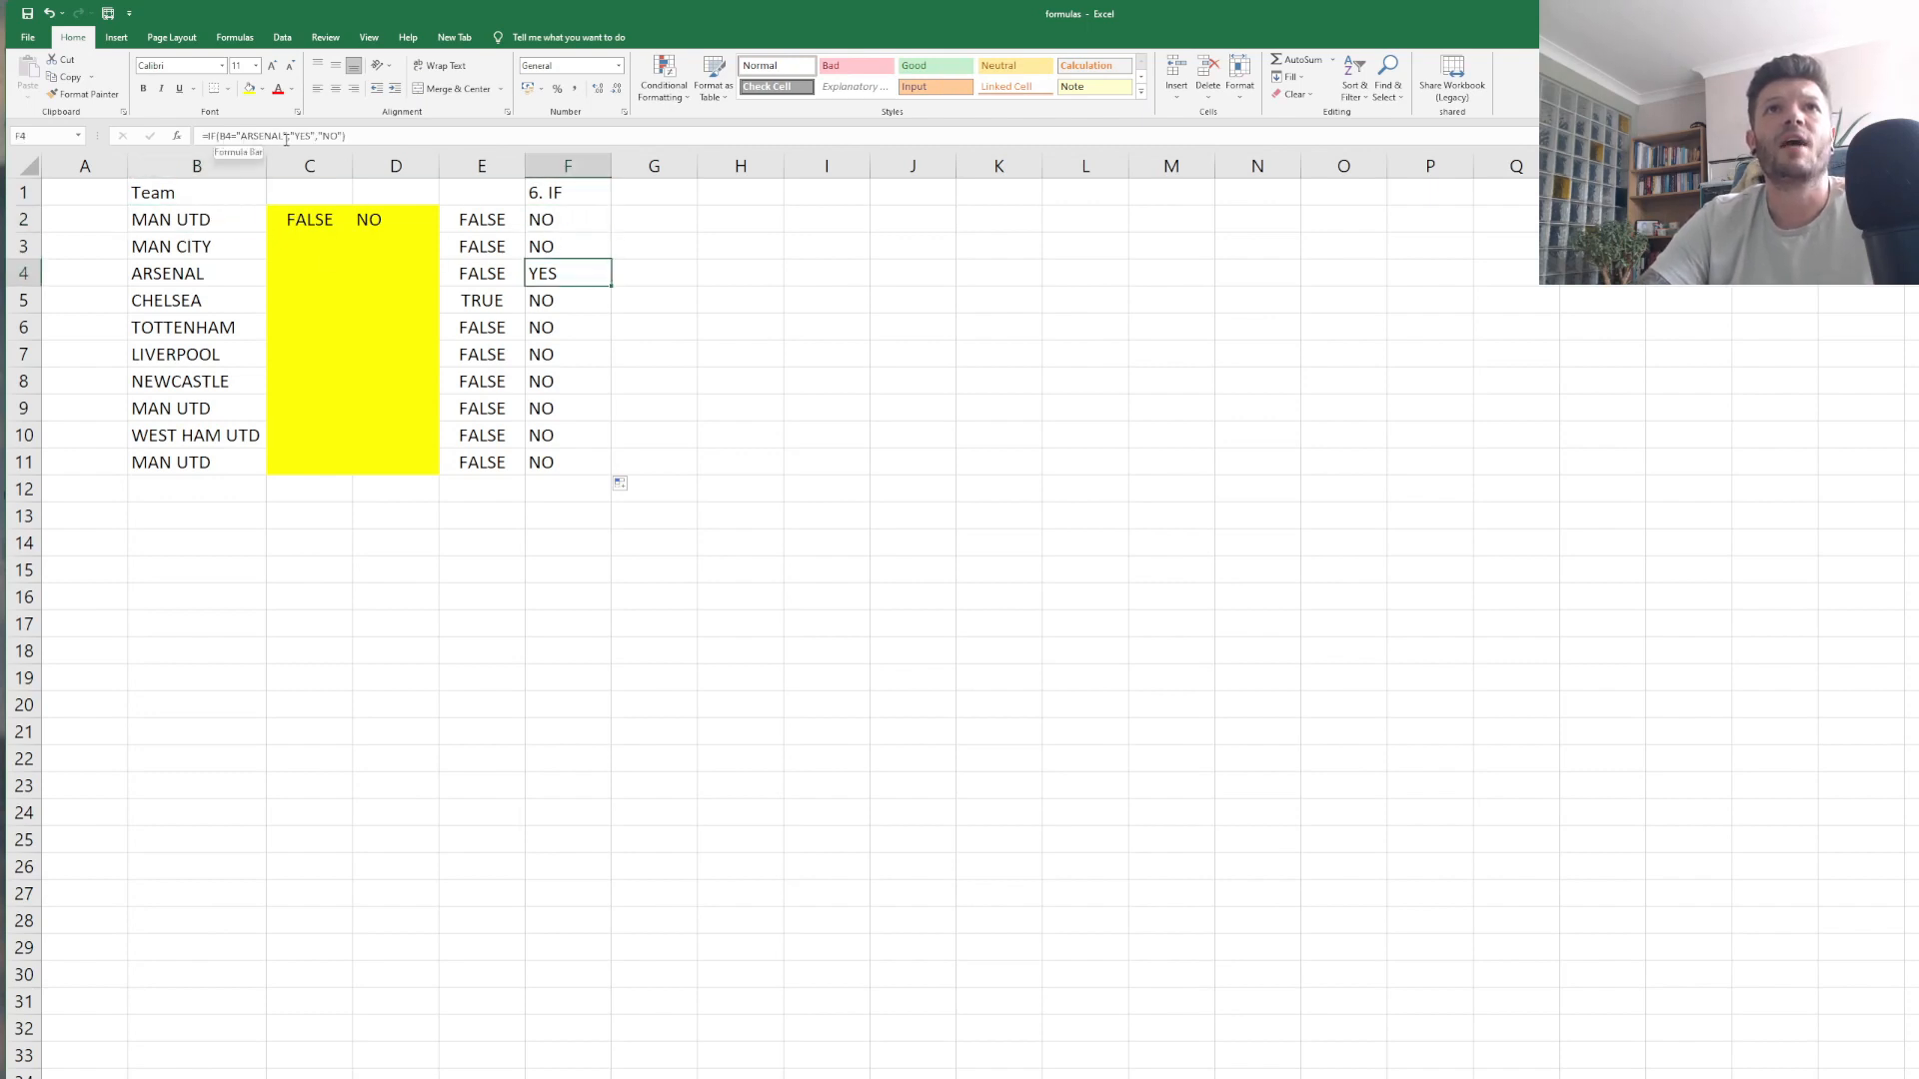
{"action": "left_click", "coordinate": [172, 273]}
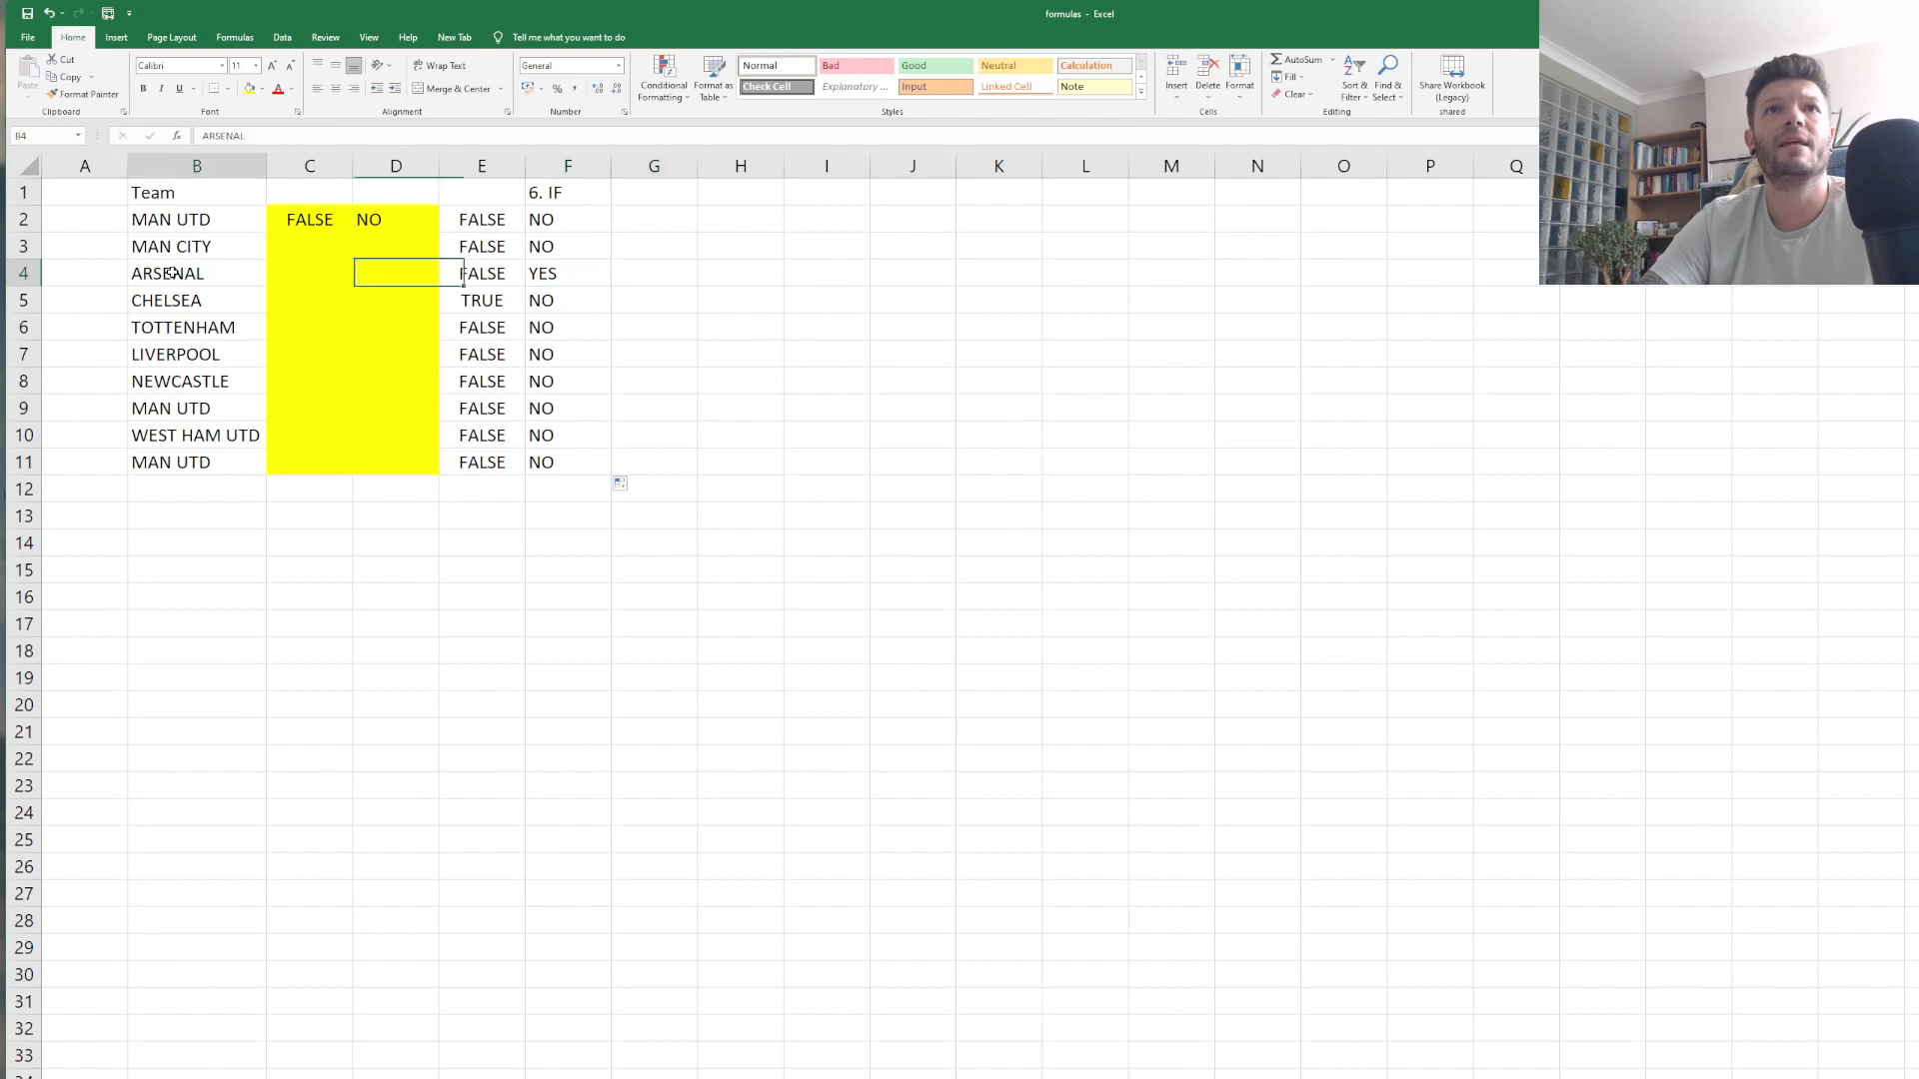
{"action": "left_click_drag", "start_coordinate": [172, 273], "coordinate": [656, 270]}
{"action": "left_click", "coordinate": [552, 275]}
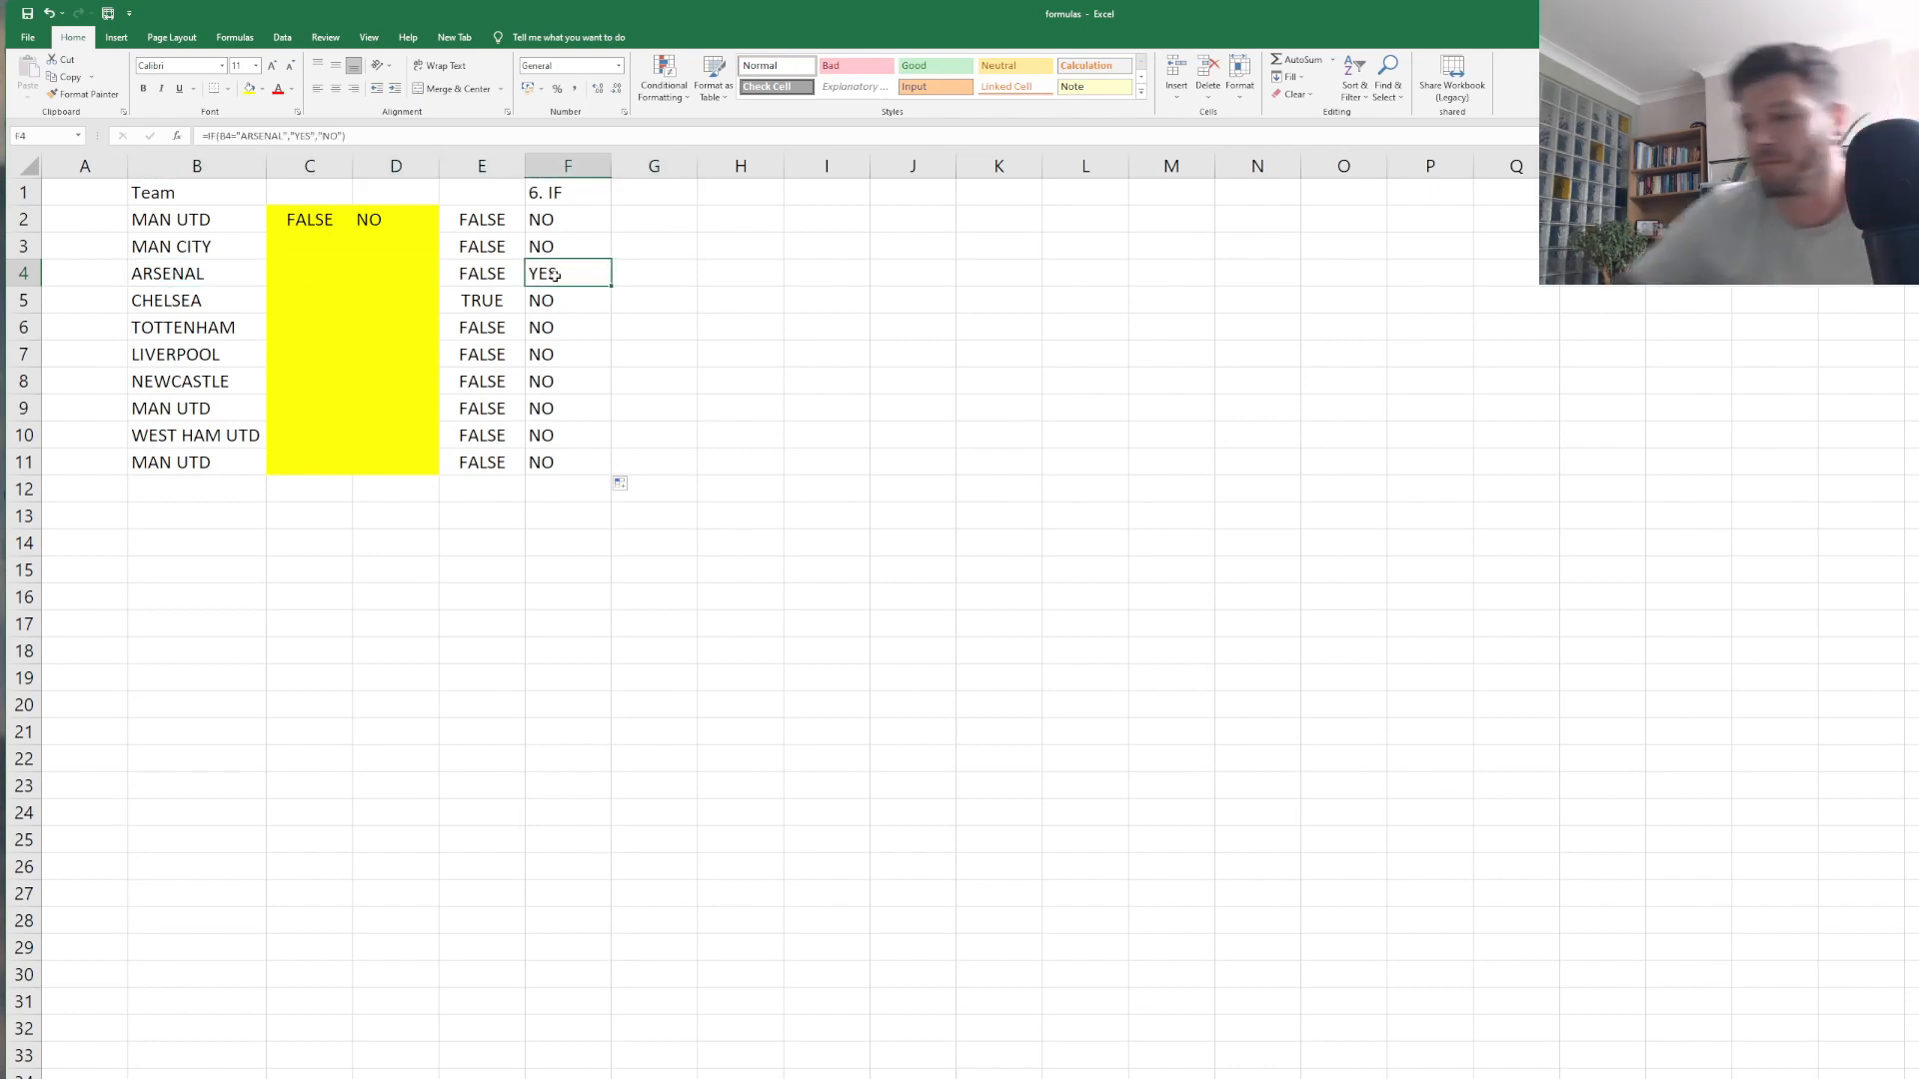
{"action": "left_click", "coordinate": [543, 626]}
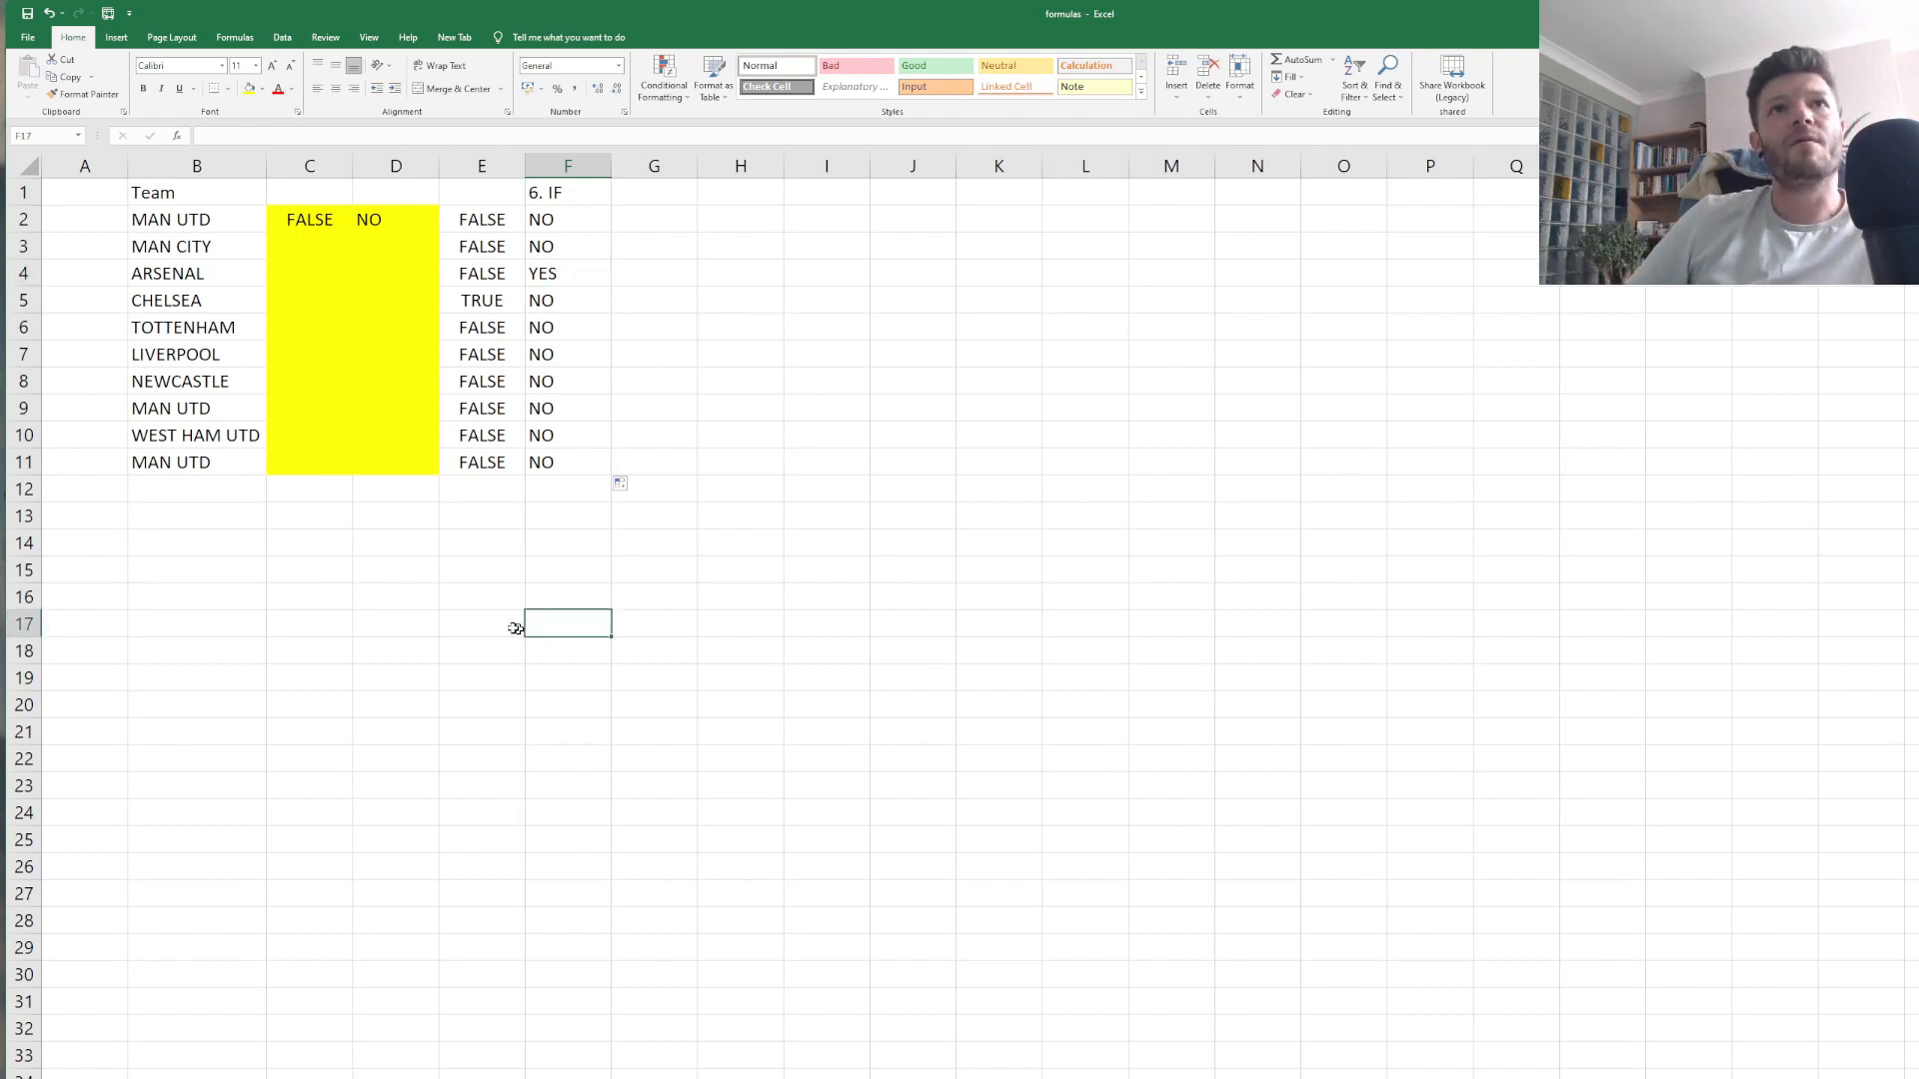
{"action": "left_click", "coordinate": [446, 621]}
Replace the team name tested in F2's IF formula with "MAN UTD".
{"action": "left_click", "coordinate": [580, 218]}
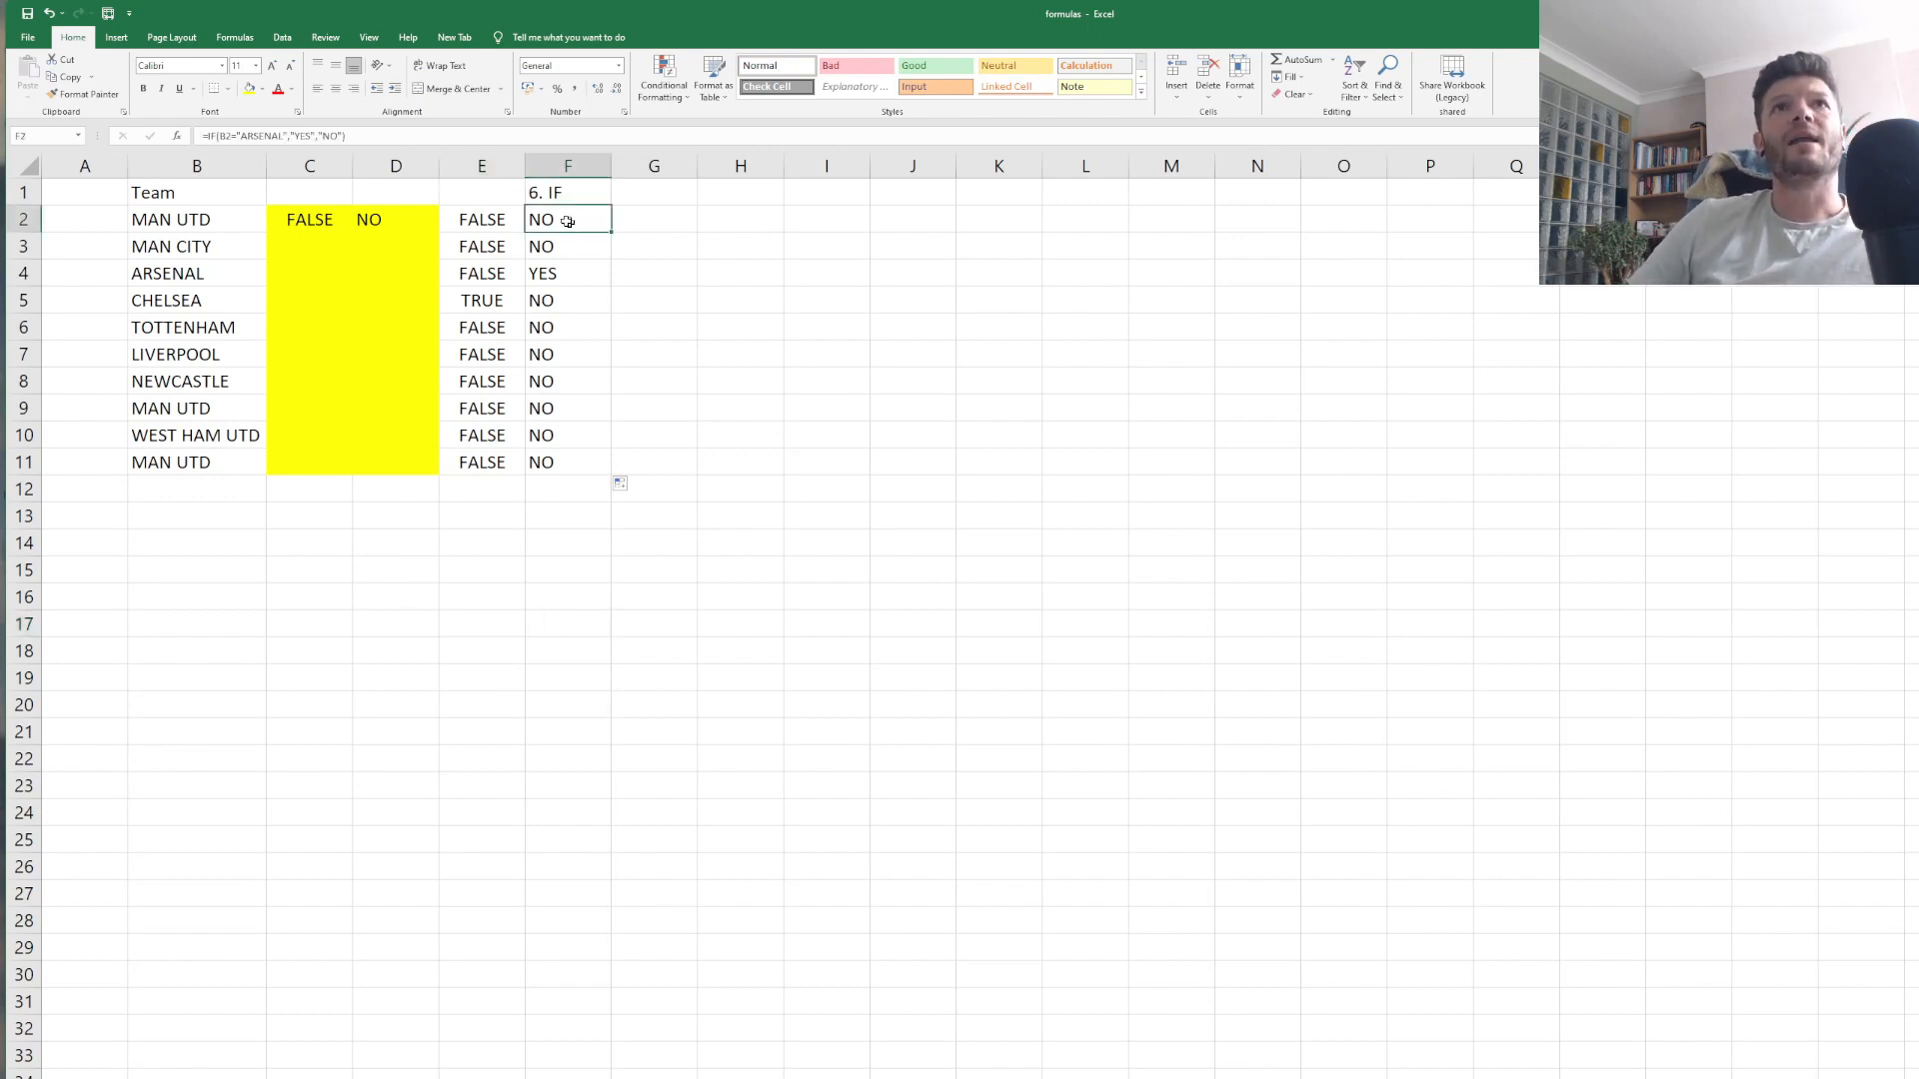
{"action": "double_click", "coordinate": [266, 136]}
{"action": "key", "text": "Right"}
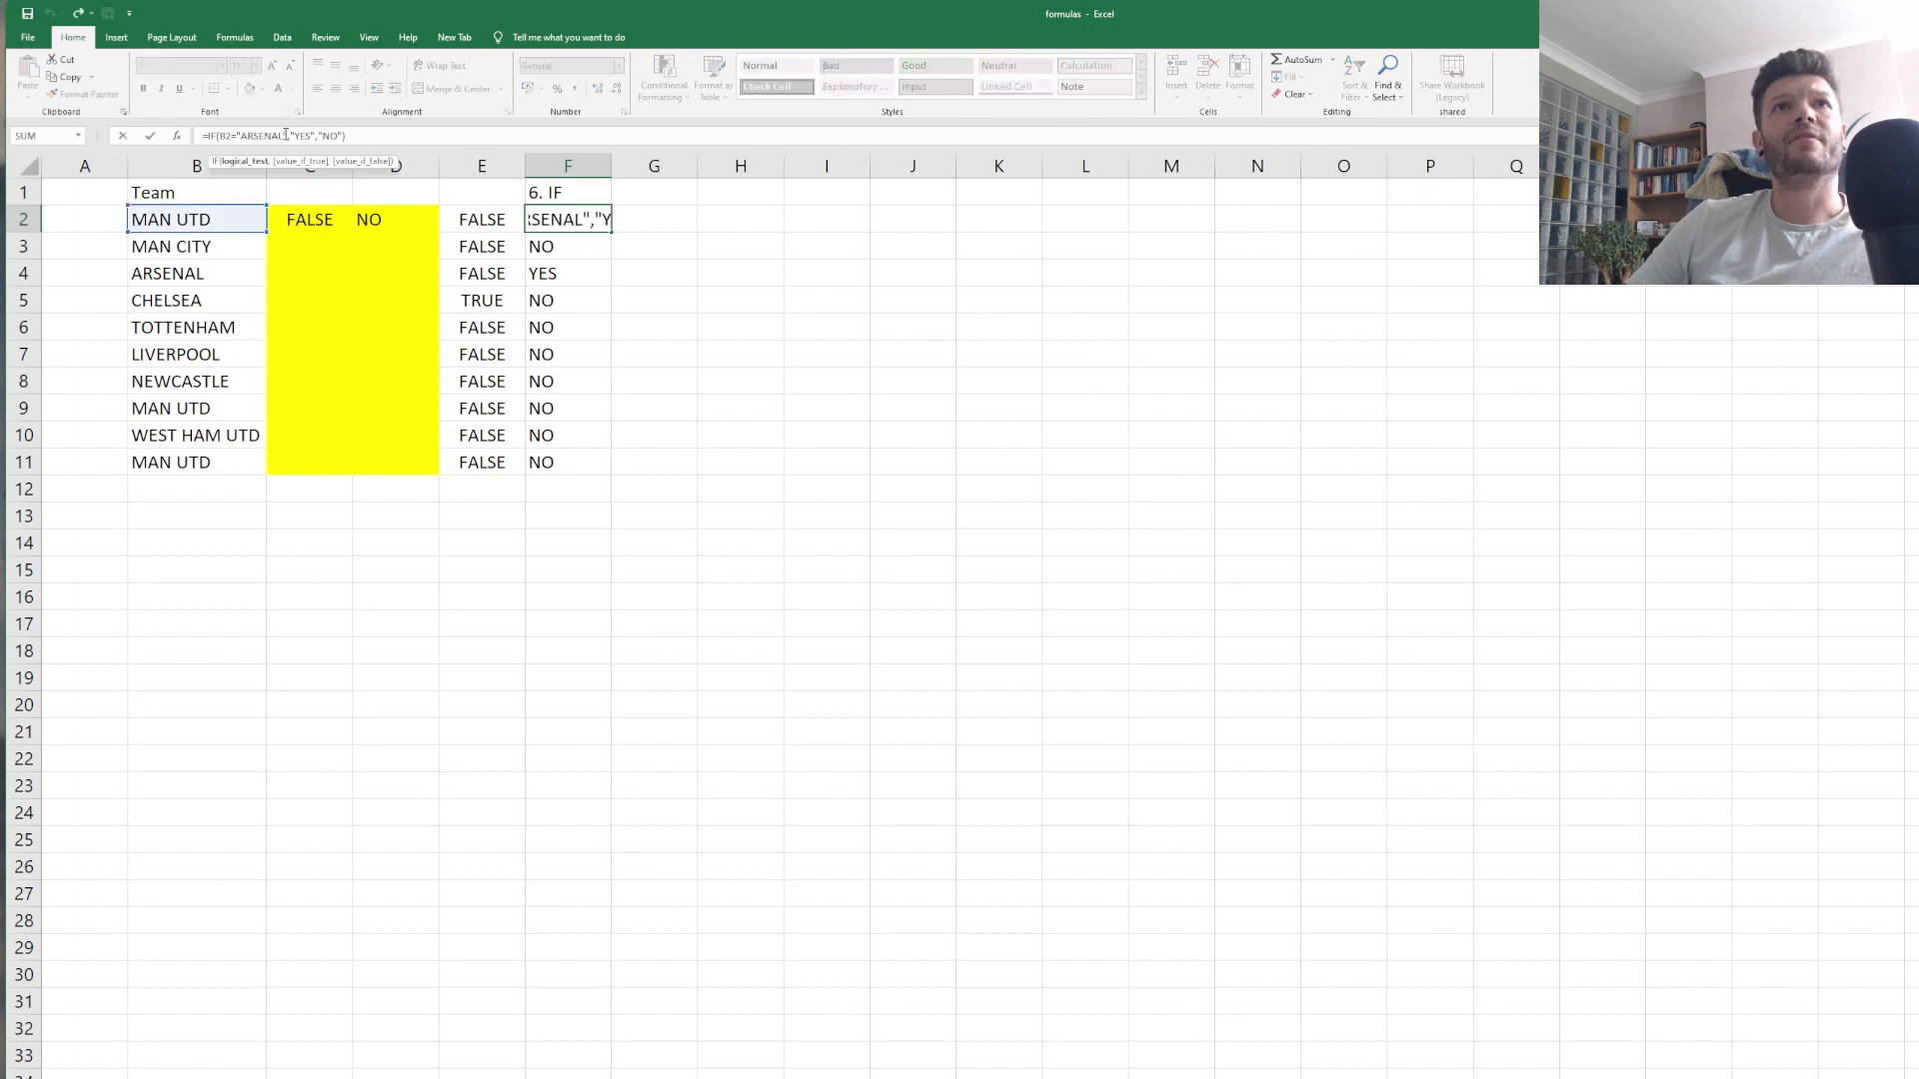
{"action": "key", "text": "BackSpace"}
{"action": "key", "text": "BackSpace"}
{"action": "key", "text": "BackSpace"}
{"action": "key", "text": "BackSpace"}
{"action": "key", "text": "BackSpace"}
{"action": "key", "text": "BackSpace"}
{"action": "key", "text": "BackSpace"}
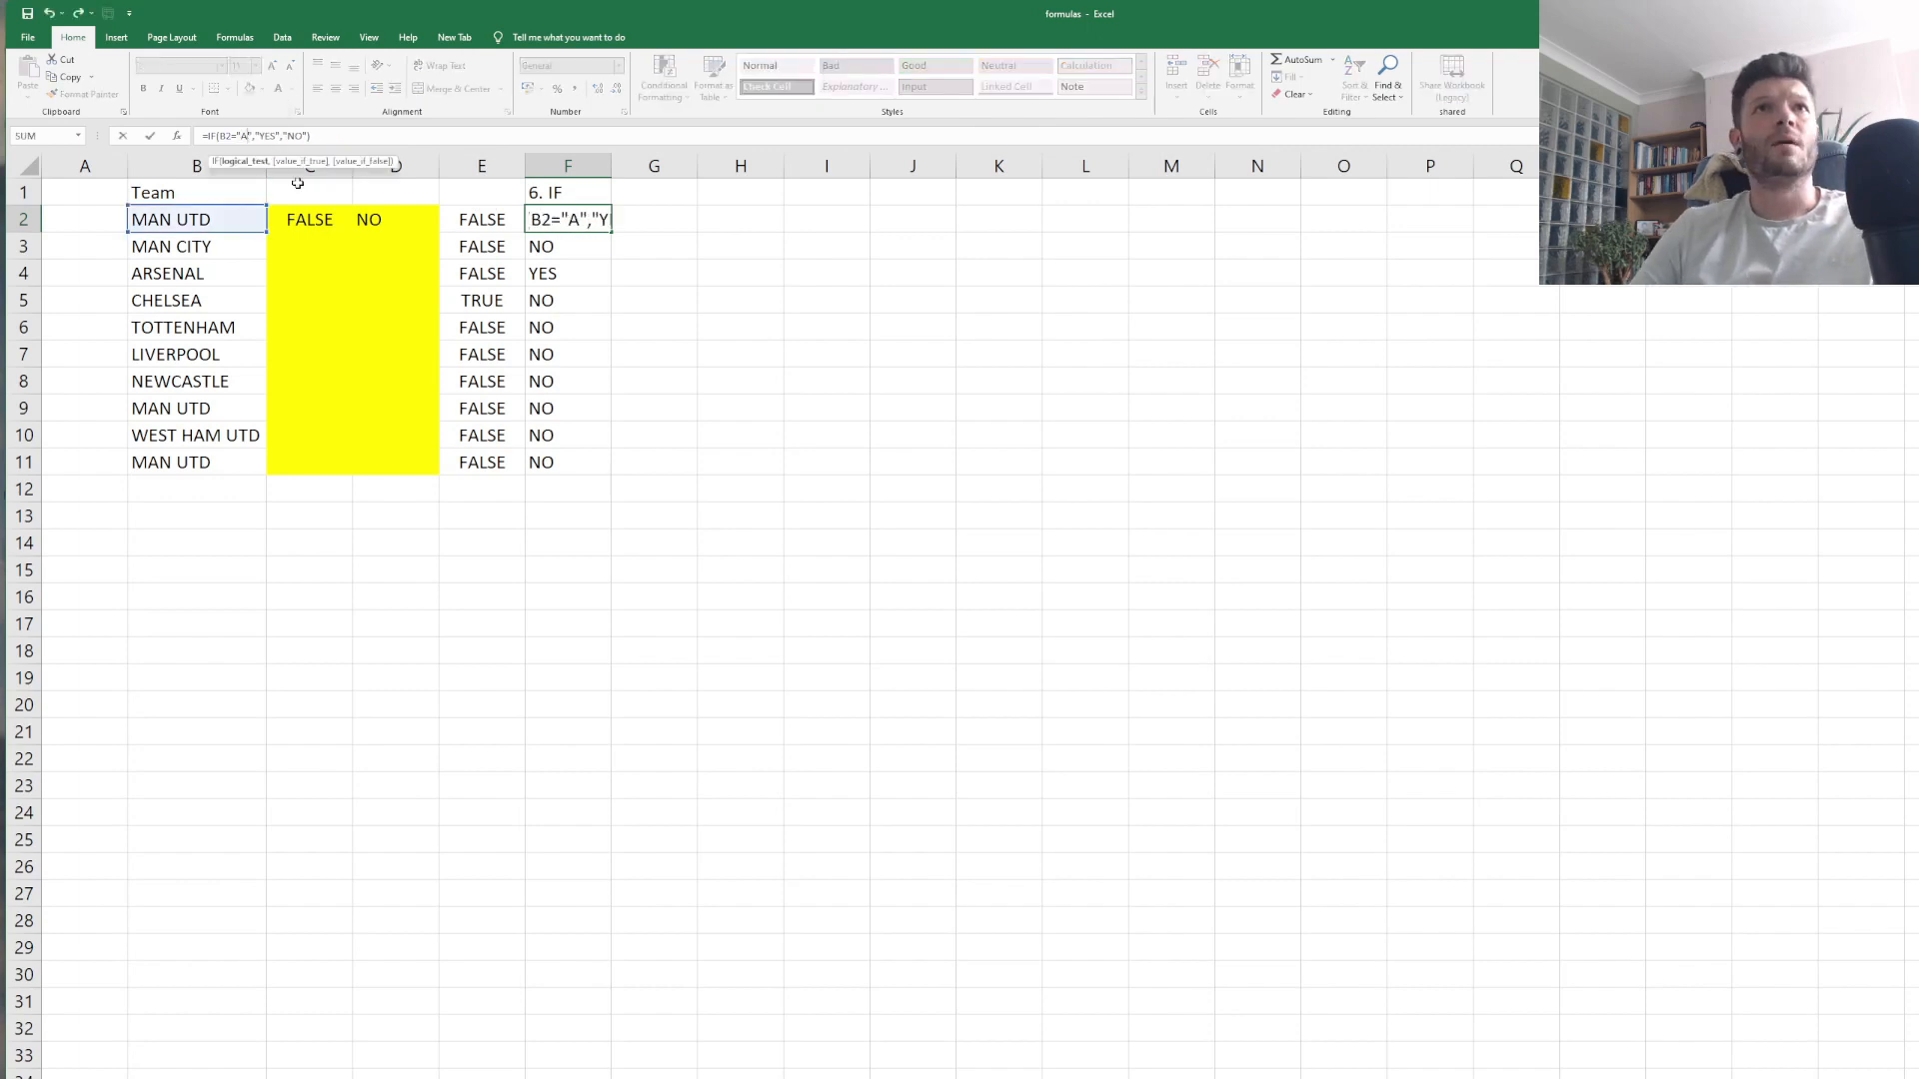
{"action": "type", "text": "MAN UTD"}
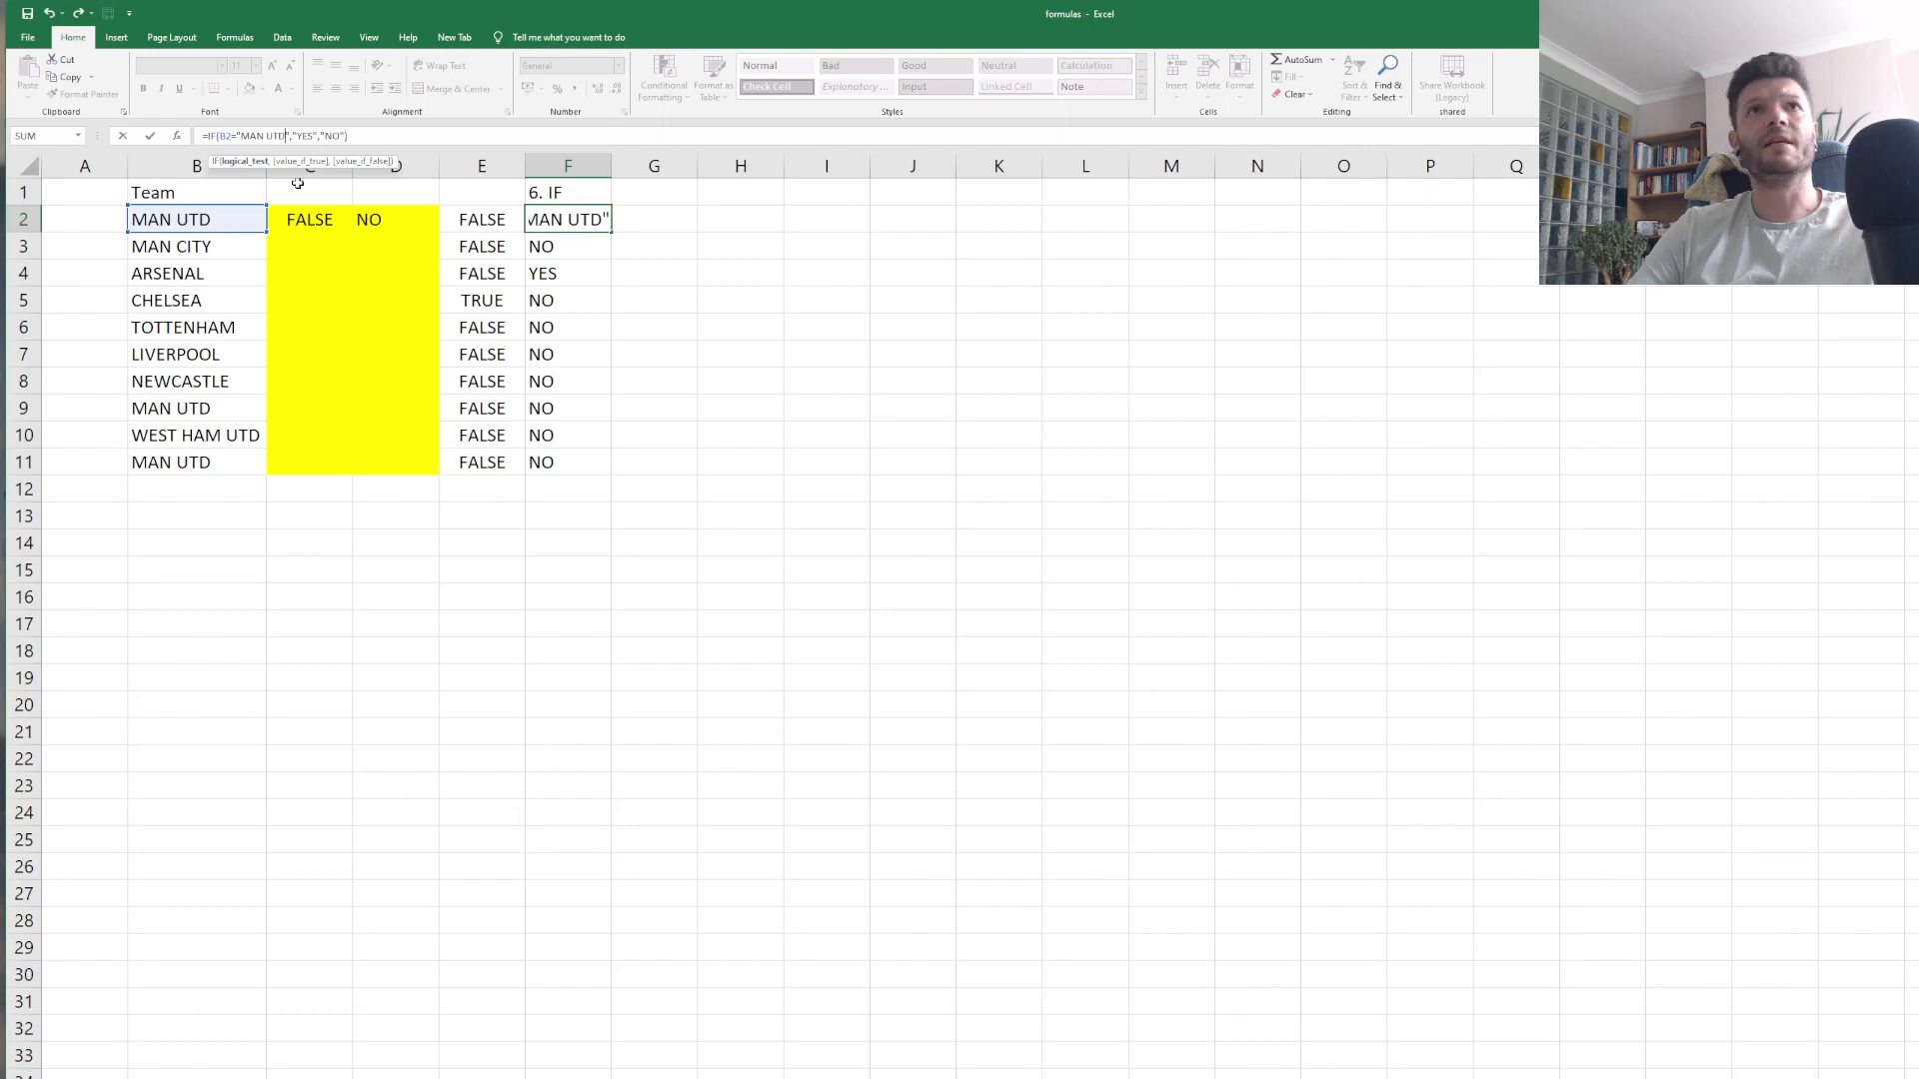
{"action": "key", "text": "Return"}
Fill the MAN UTD test from F2 down to F11, and check the results in F2, F9 and F11.
{"action": "key", "text": "Up"}
{"action": "left_click_drag", "start_coordinate": [611, 232], "coordinate": [626, 472]}
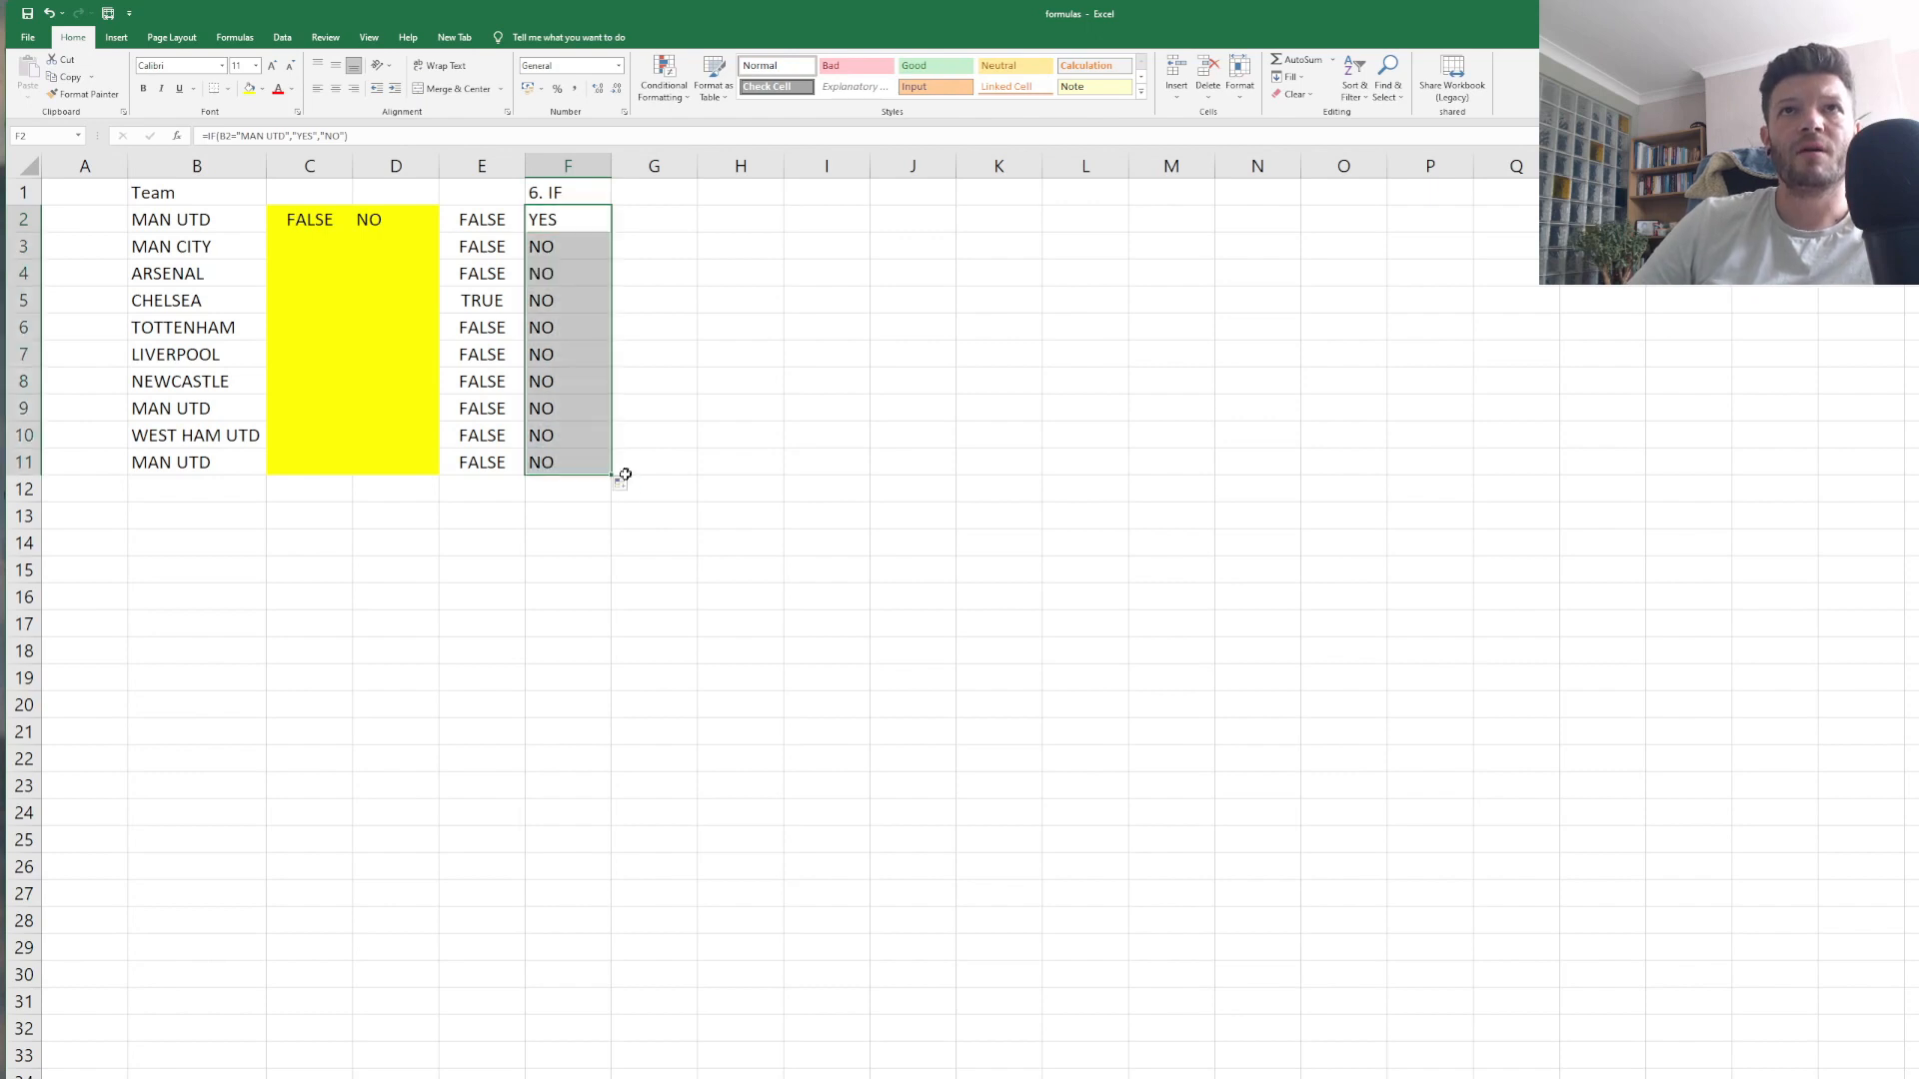
{"action": "left_click", "coordinate": [621, 566]}
{"action": "left_click", "coordinate": [567, 226]}
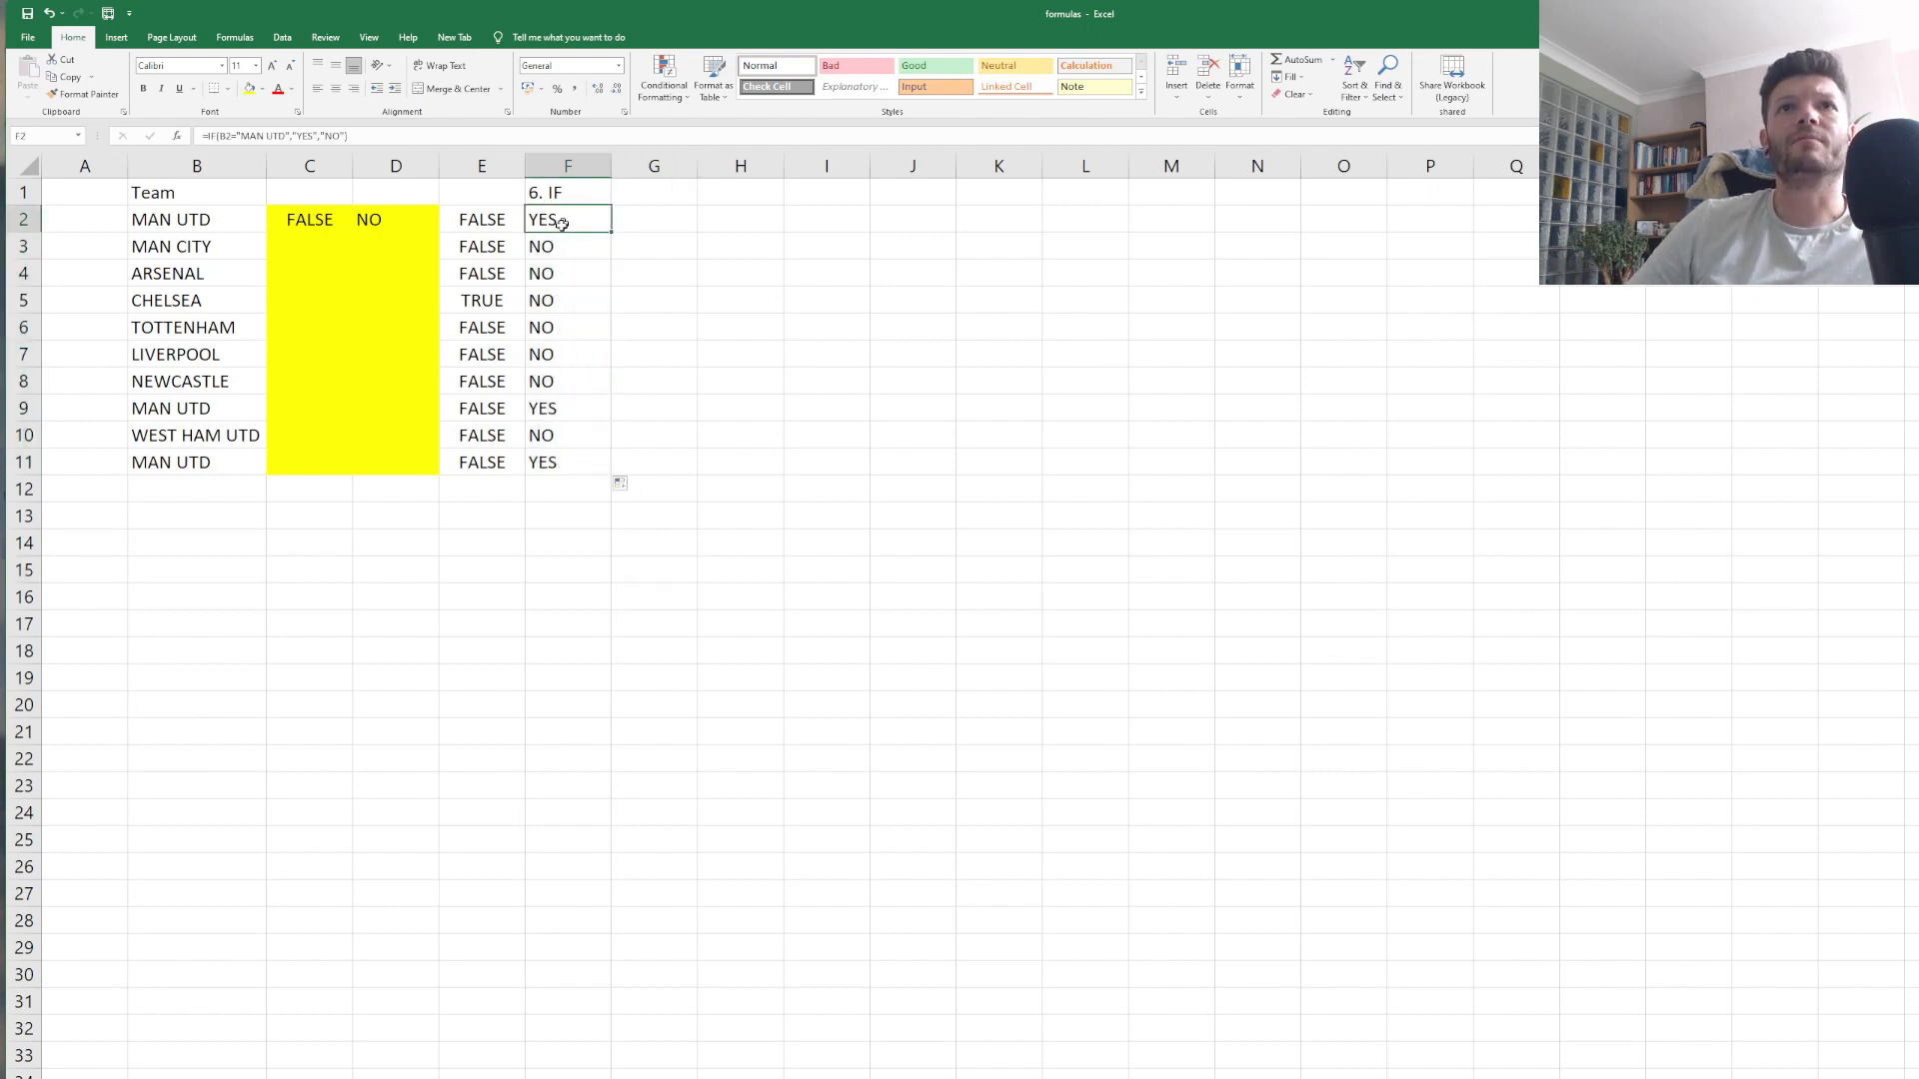
{"action": "left_click", "coordinate": [575, 410]}
{"action": "left_click", "coordinate": [579, 463]}
{"action": "left_click", "coordinate": [582, 543]}
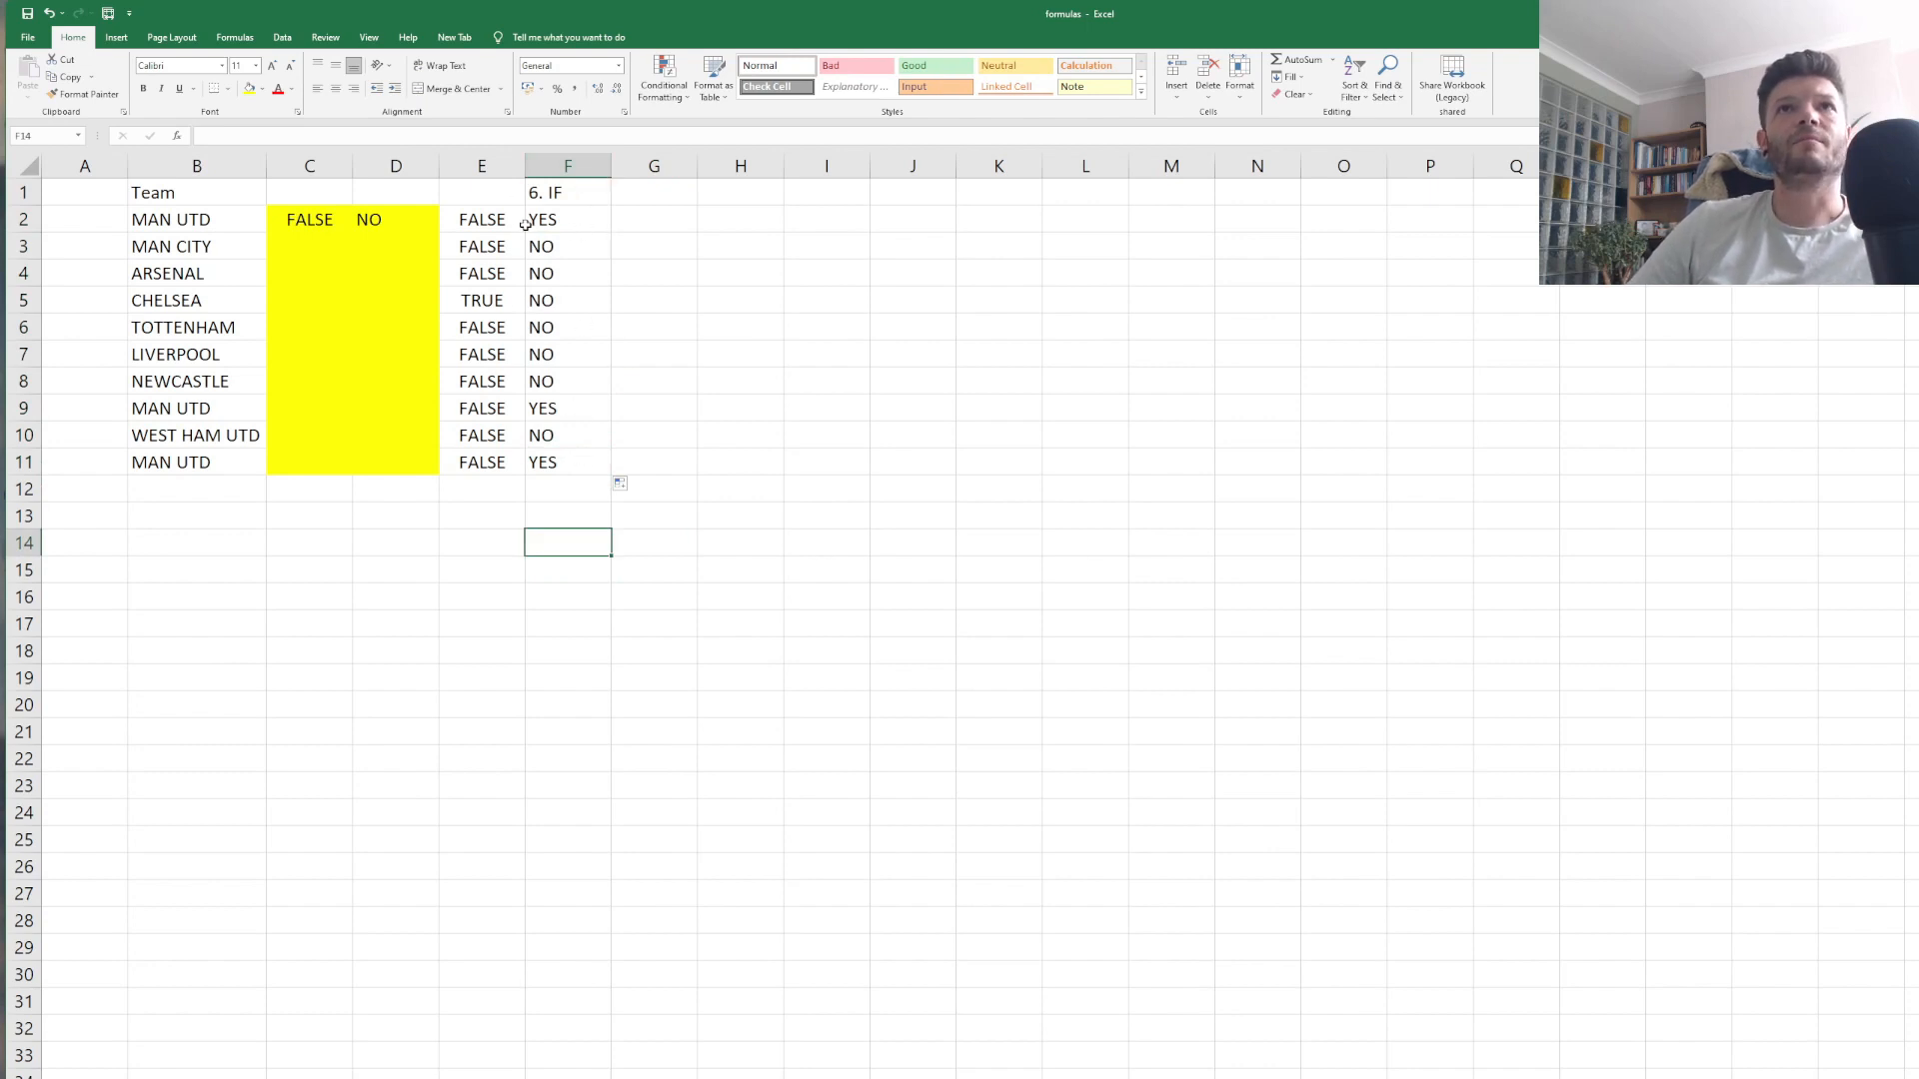
Add filters to the header row, row 1.
{"action": "left_click", "coordinate": [24, 192]}
{"action": "left_click", "coordinate": [1354, 80]}
{"action": "left_click", "coordinate": [1371, 175]}
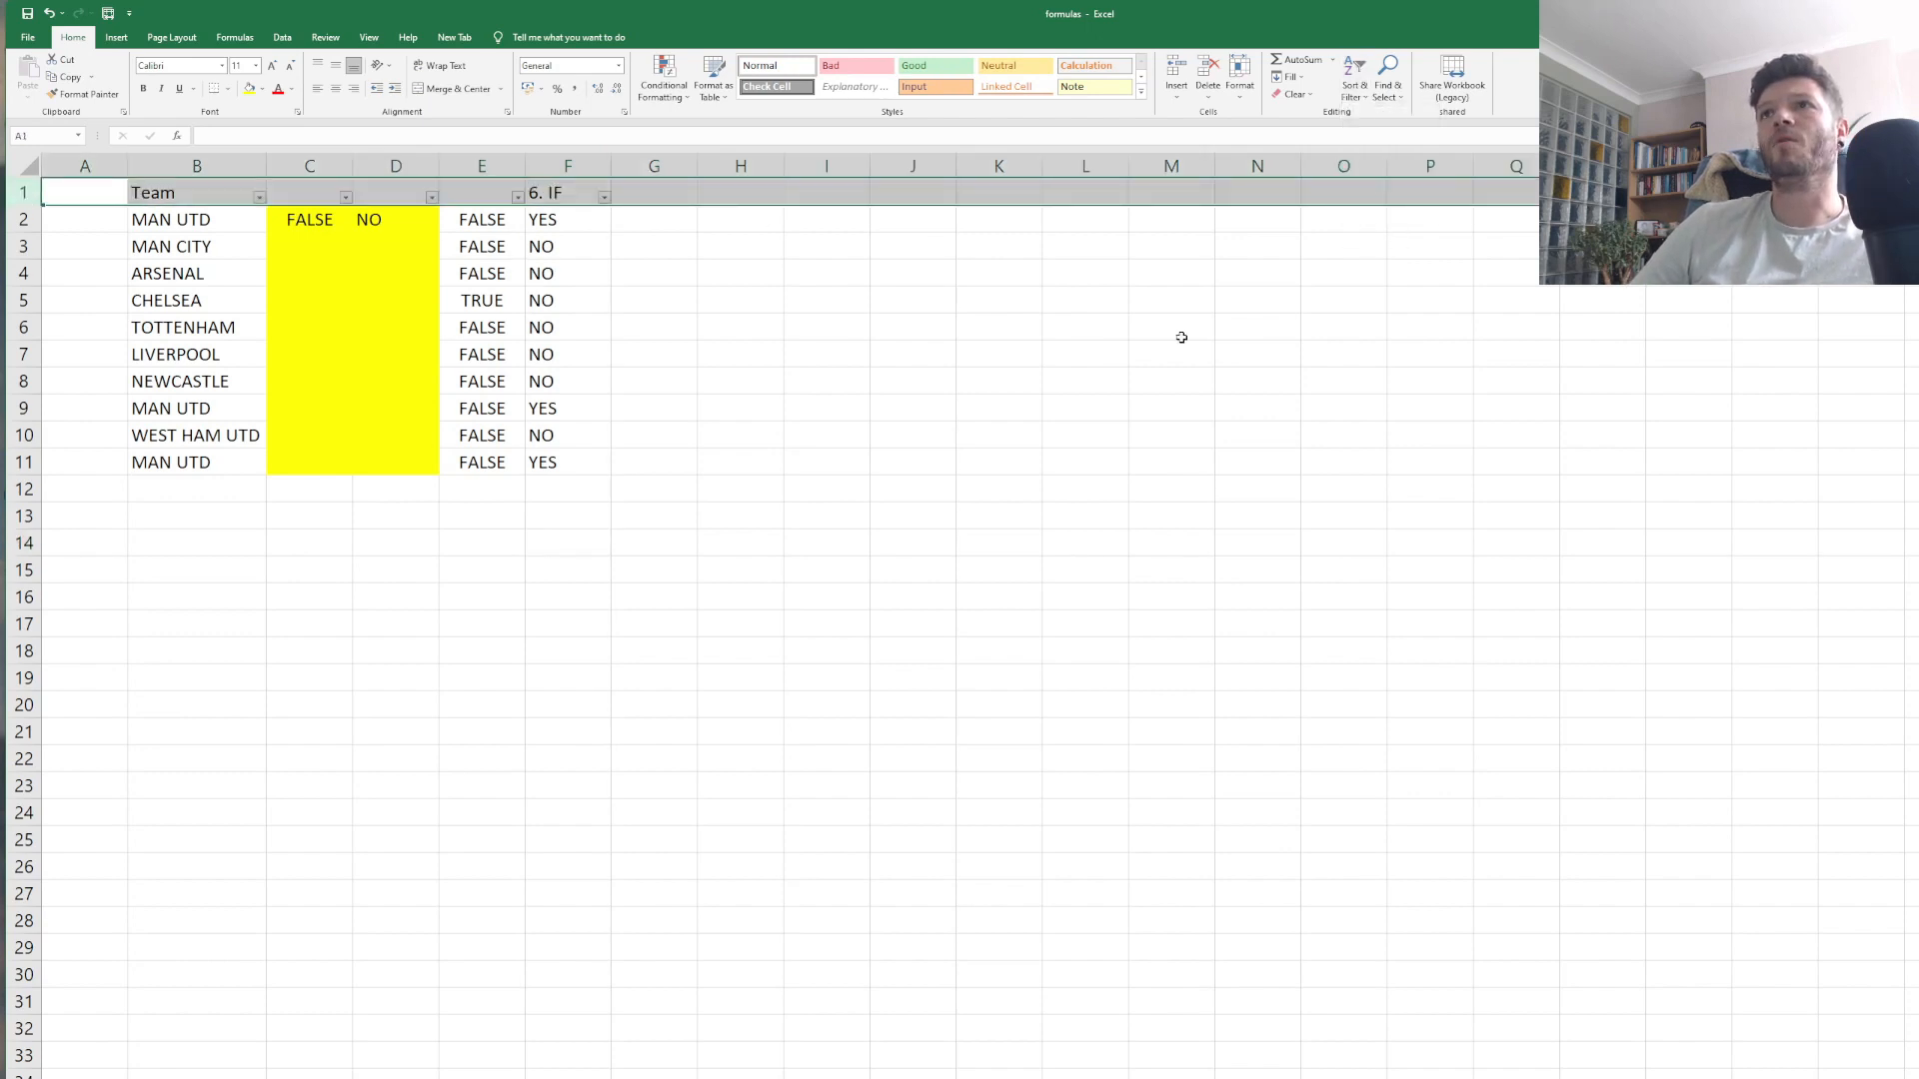
Filter the "6. IF" column to show only the YES rows.
{"action": "left_click", "coordinate": [259, 198]}
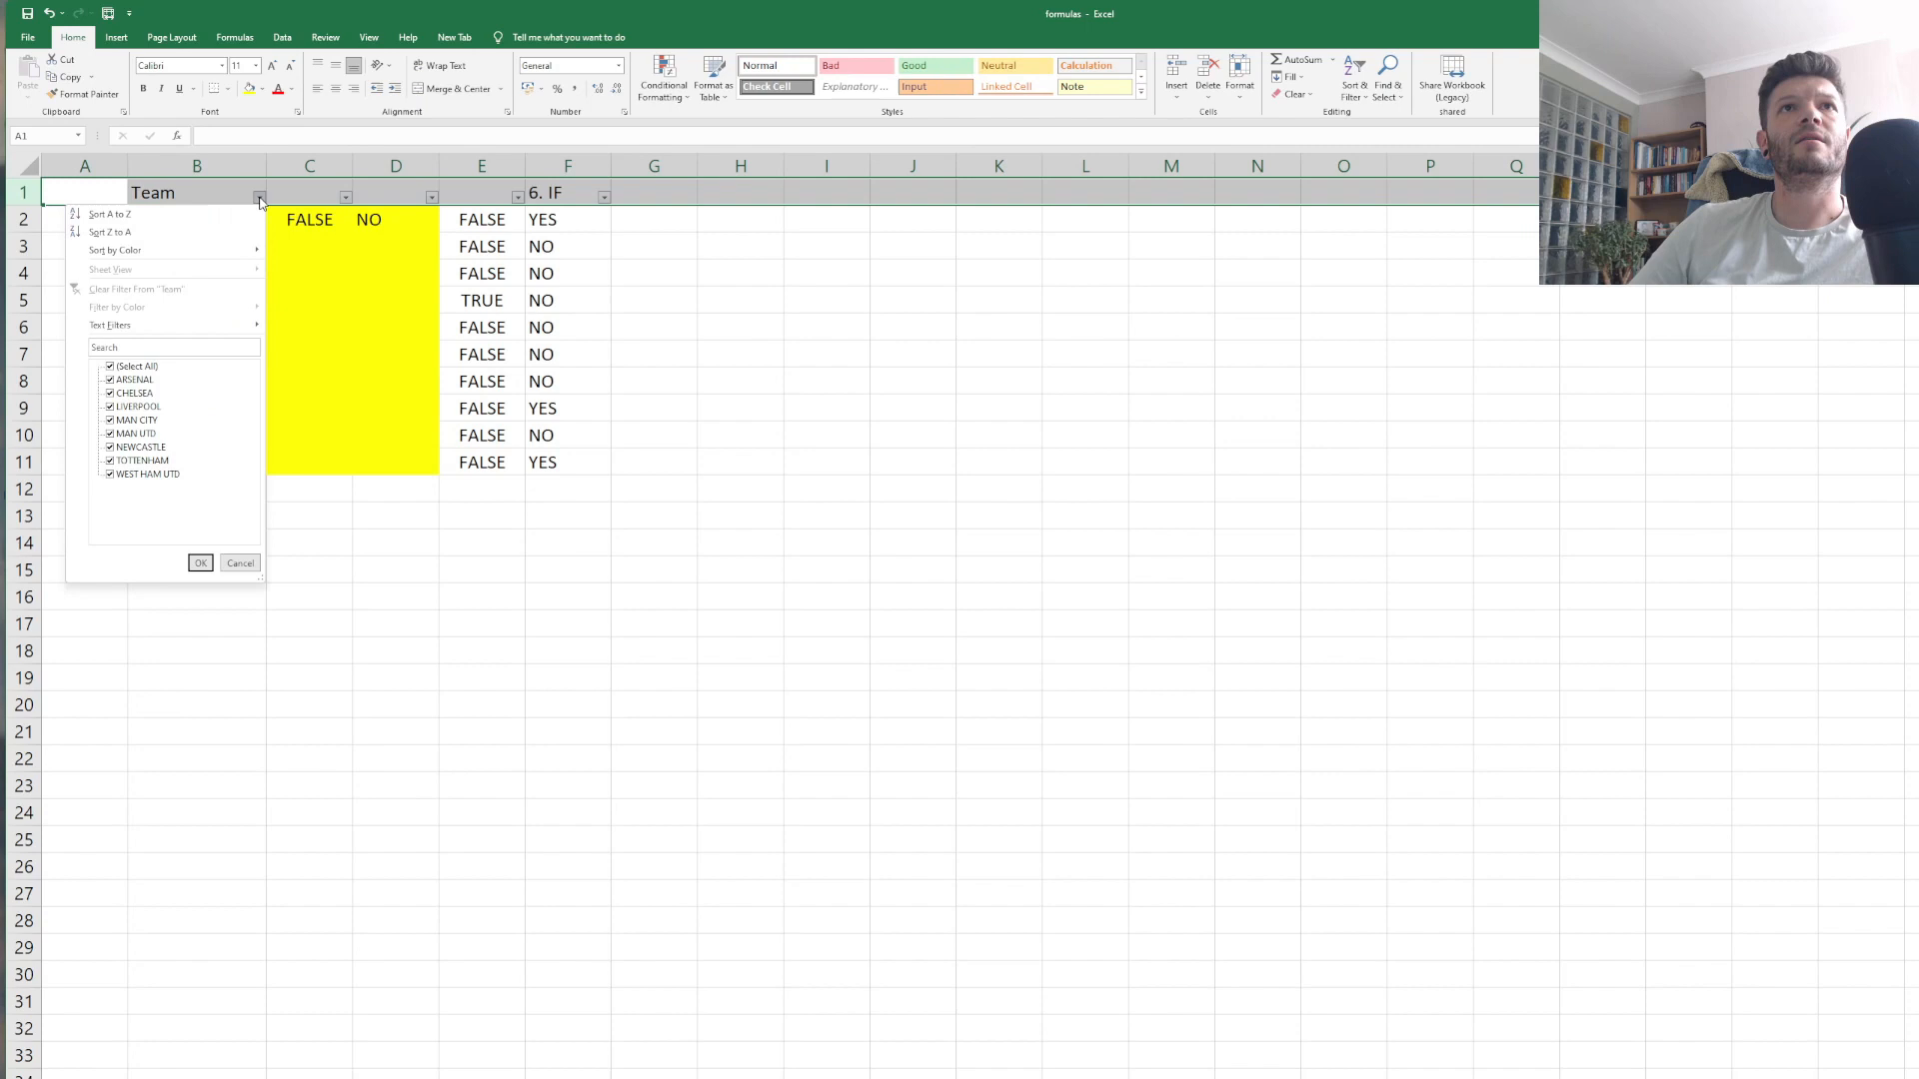
{"action": "left_click", "coordinate": [603, 197]}
{"action": "left_click", "coordinate": [604, 197]}
{"action": "left_click", "coordinate": [478, 367]}
{"action": "left_click", "coordinate": [463, 393]}
{"action": "left_click", "coordinate": [545, 563]}
{"action": "left_click", "coordinate": [484, 567]}
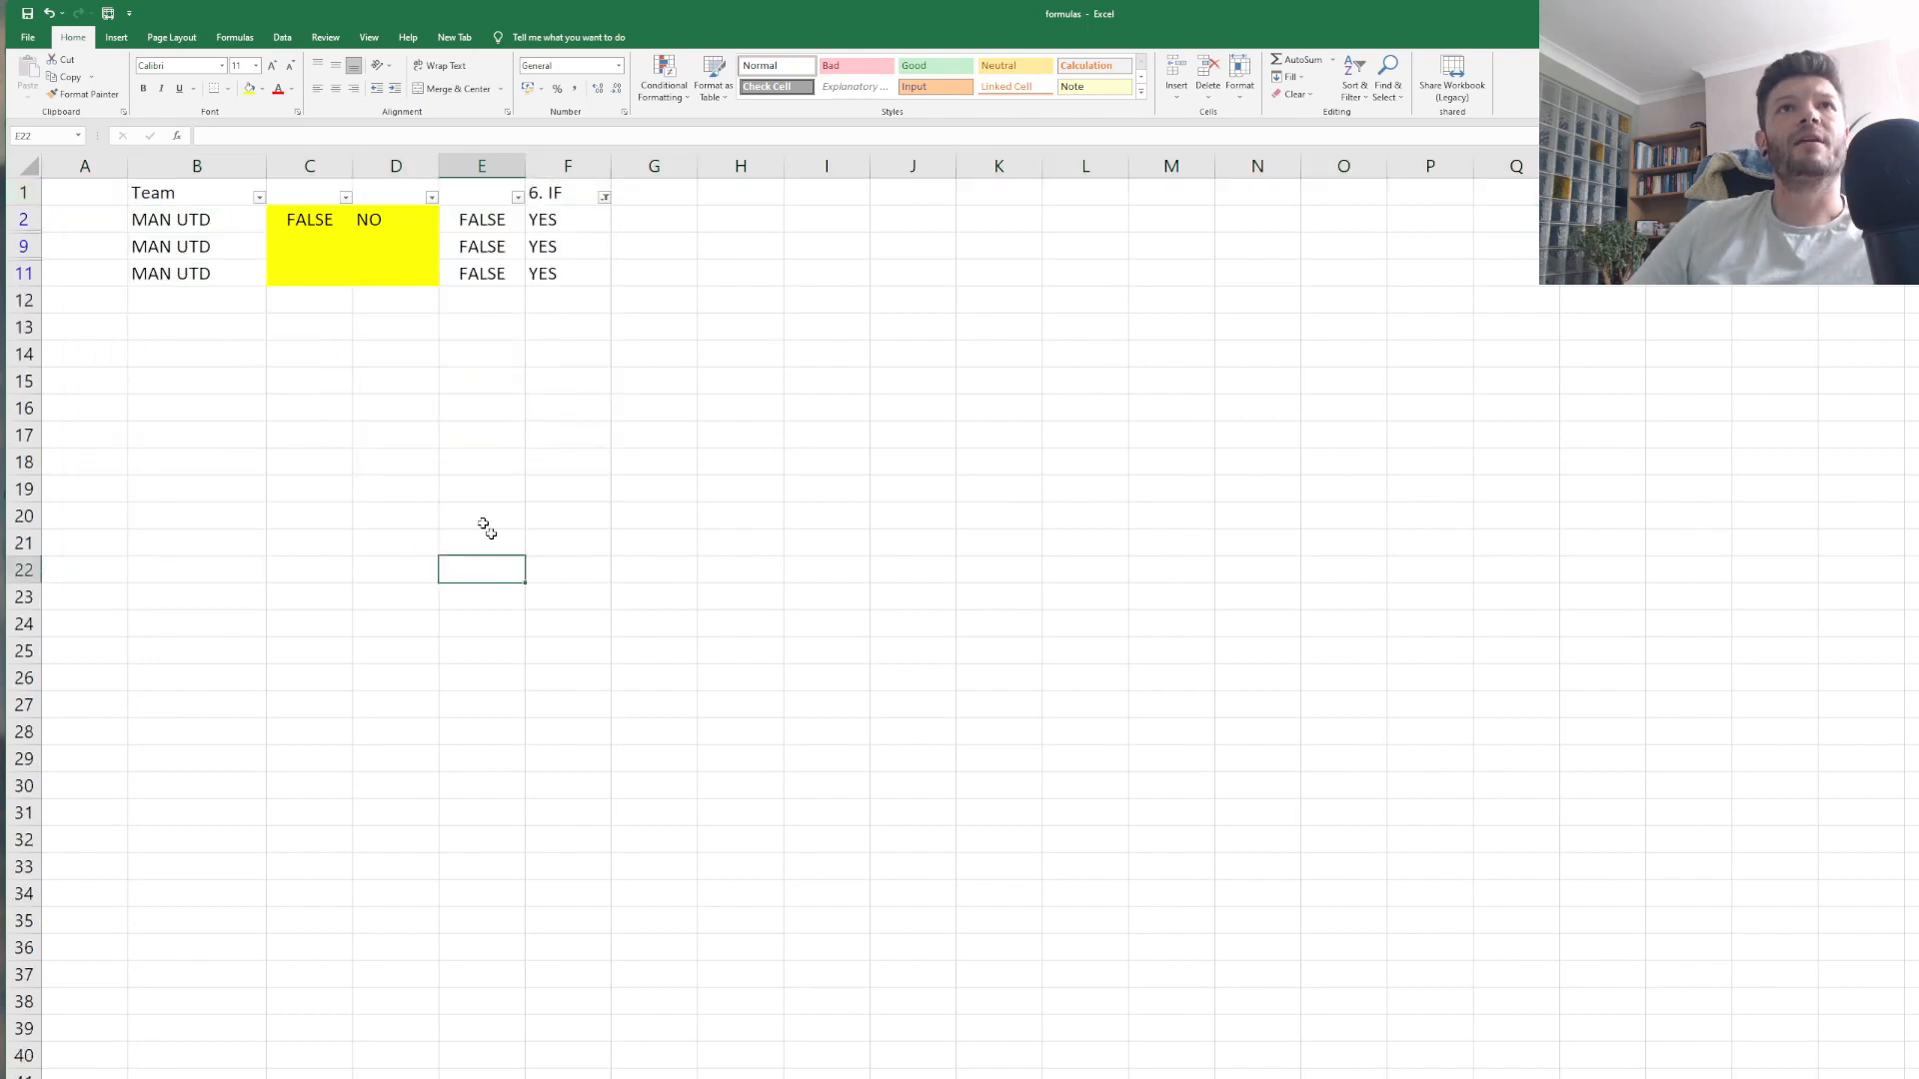
Review the filtered rows in columns B to F, comparing each team with its IF result.
{"action": "left_click_drag", "start_coordinate": [170, 228], "coordinate": [583, 287]}
{"action": "left_click_drag", "start_coordinate": [672, 221], "coordinate": [693, 285]}
{"action": "left_click", "coordinate": [693, 290]}
{"action": "left_click_drag", "start_coordinate": [641, 211], "coordinate": [681, 385]}
{"action": "left_click", "coordinate": [656, 303]}
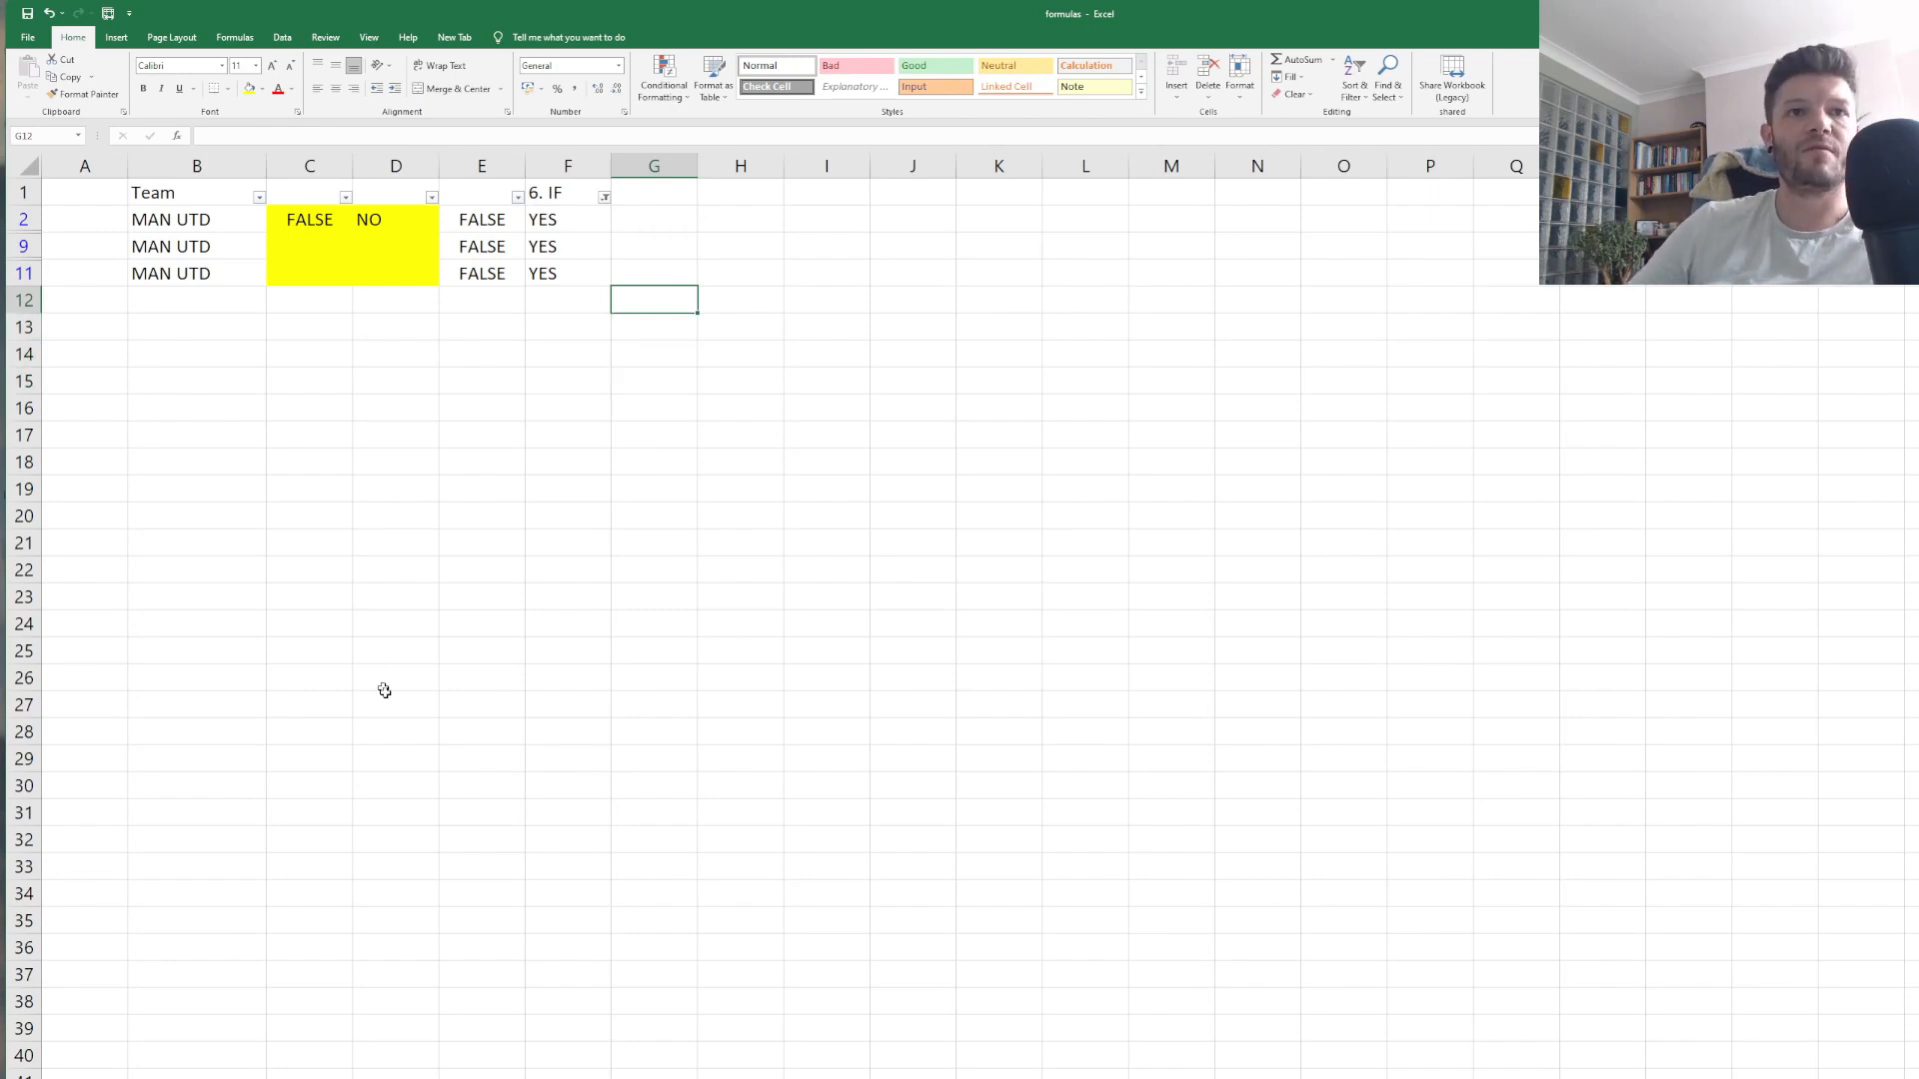
{"action": "left_click", "coordinate": [622, 534]}
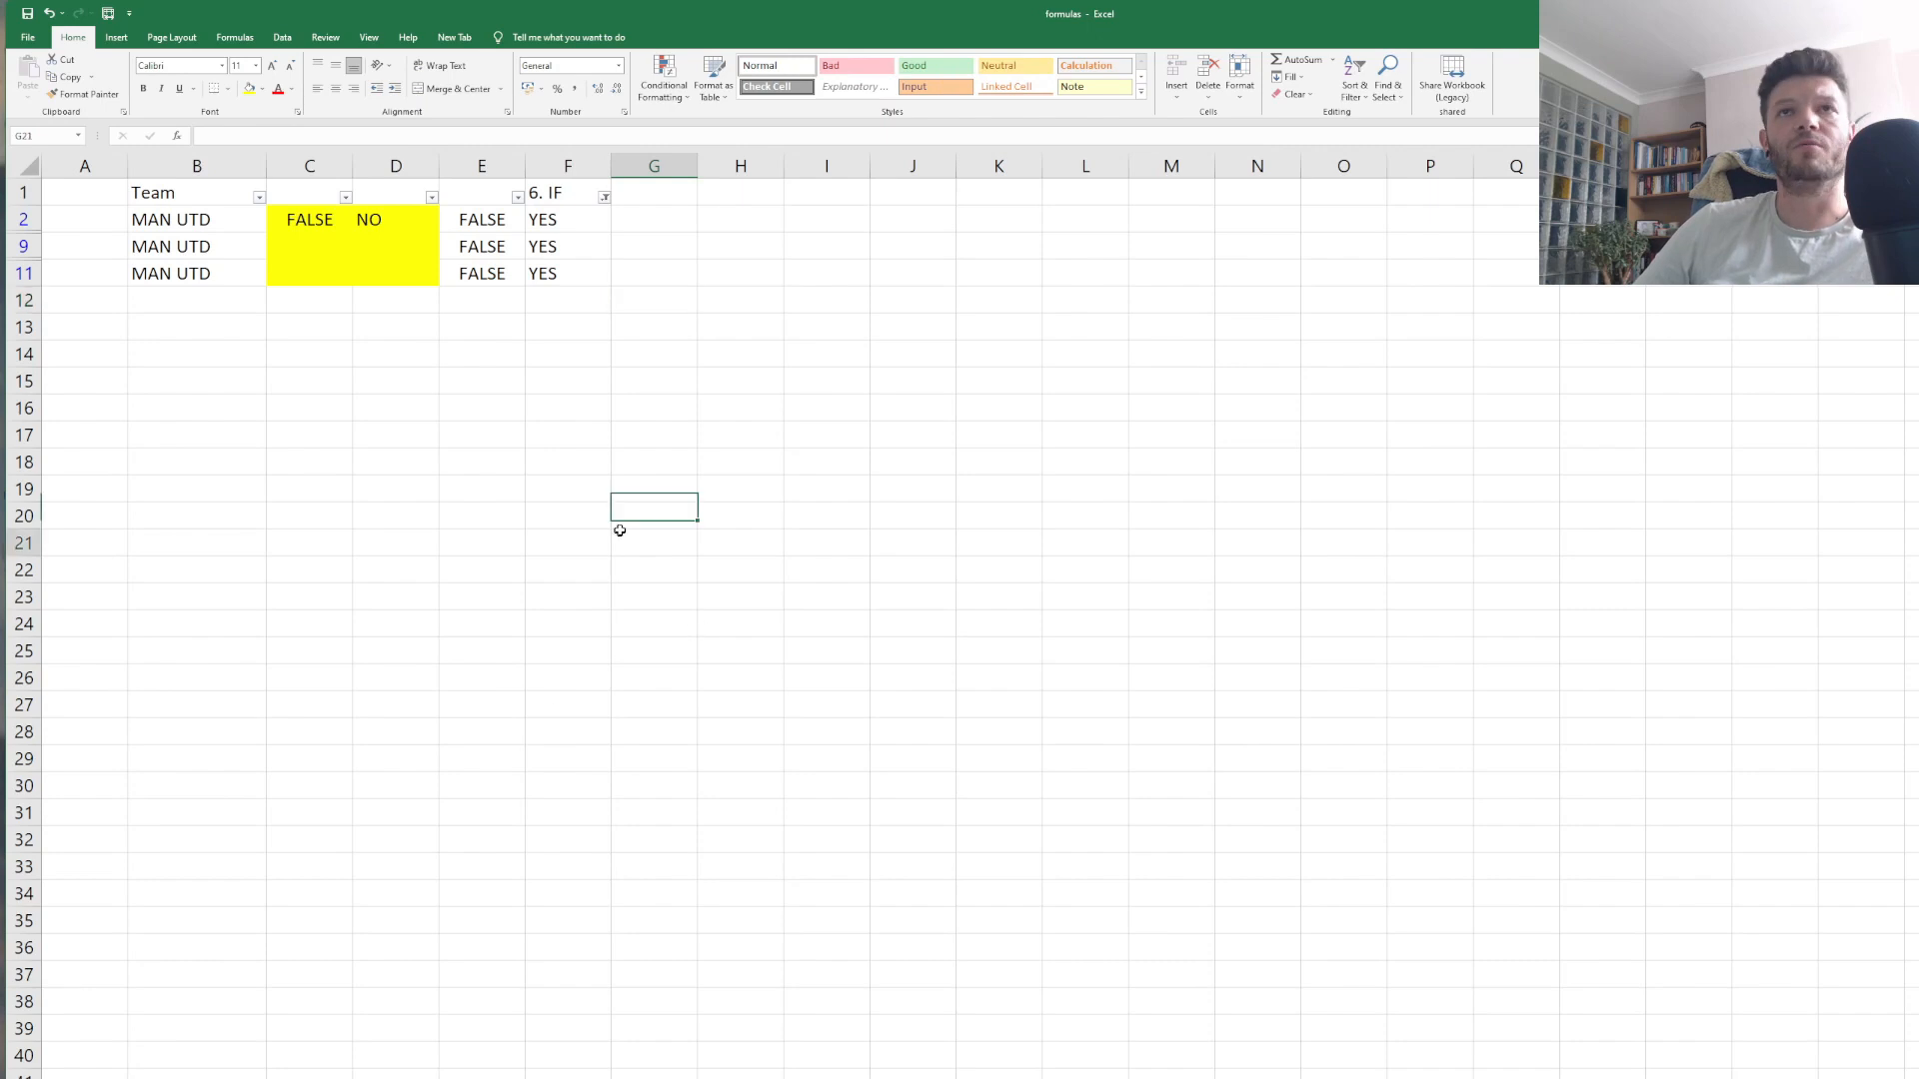
Look at the "6. IF" column's filter options without changing them, and switch to the sheet for 7. VLOOKUP.
{"action": "left_click", "coordinate": [604, 198]}
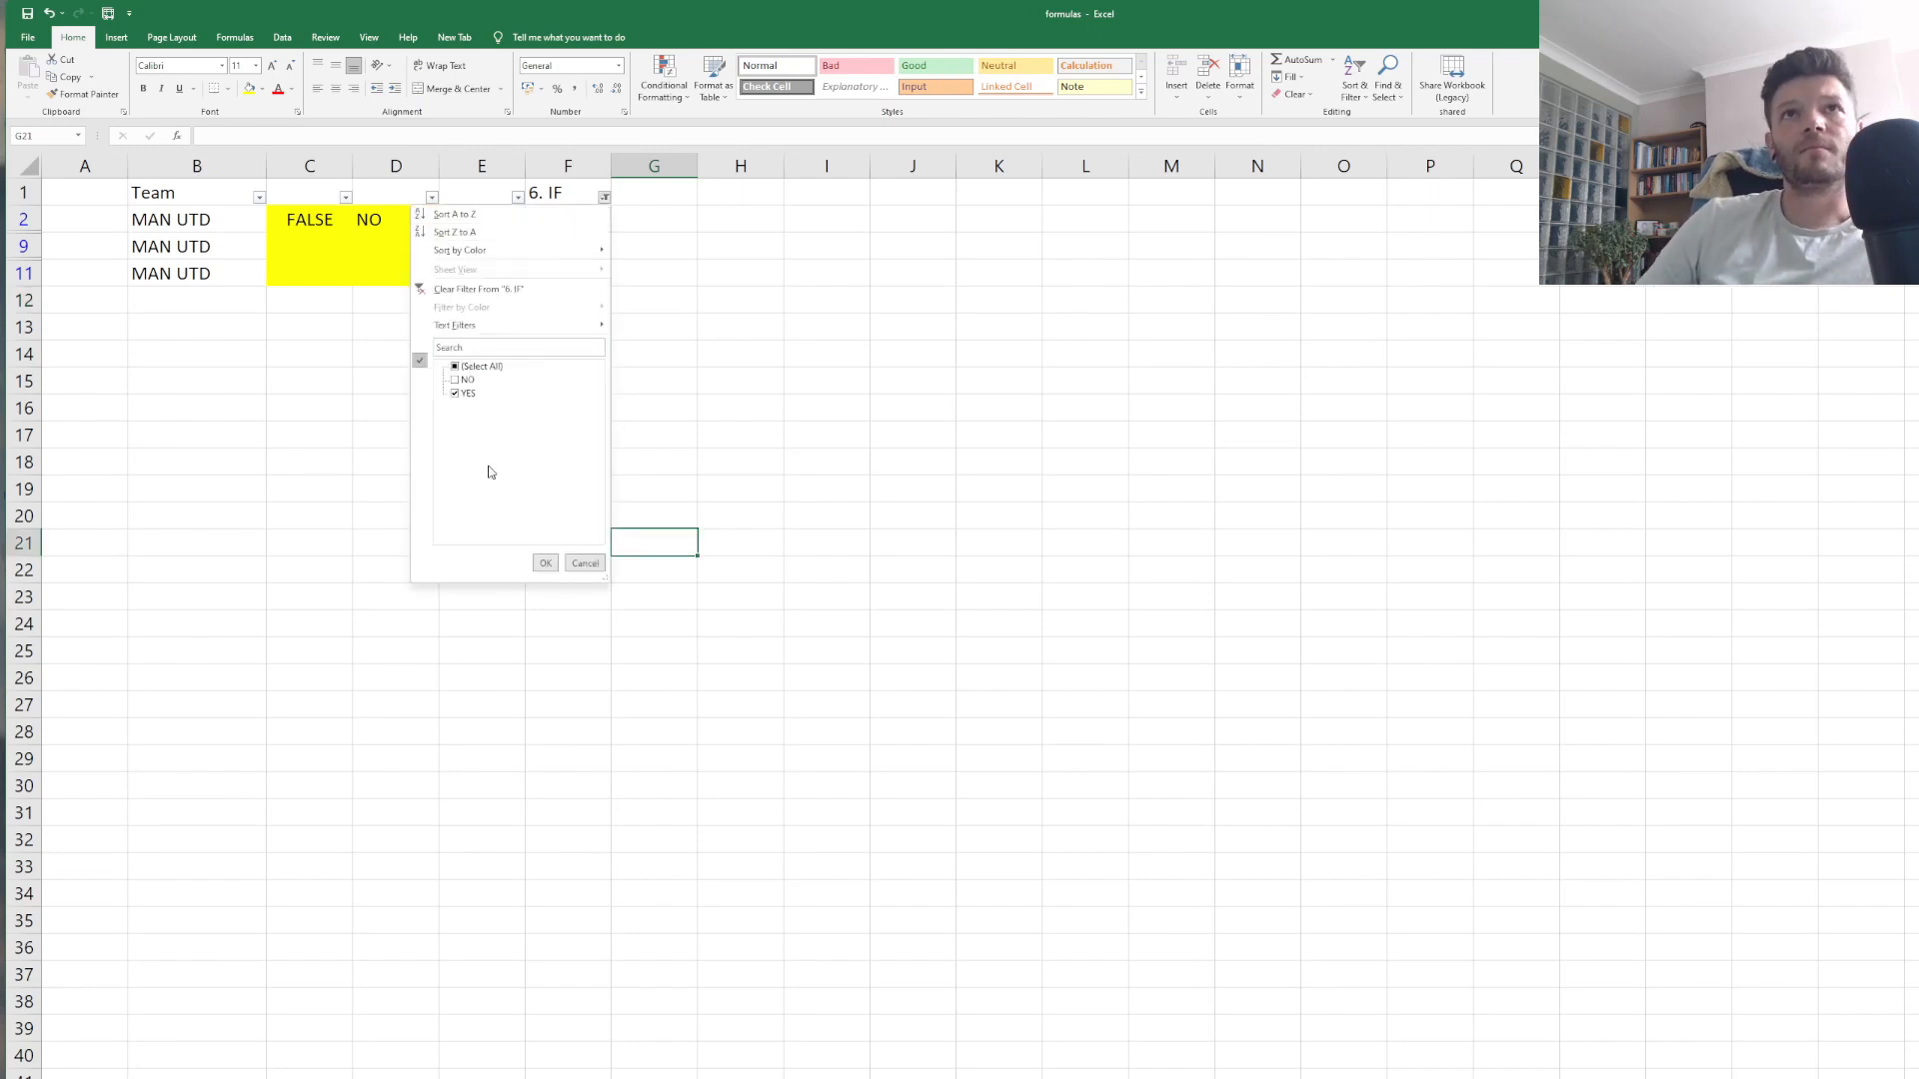
{"action": "key", "text": "Escape"}
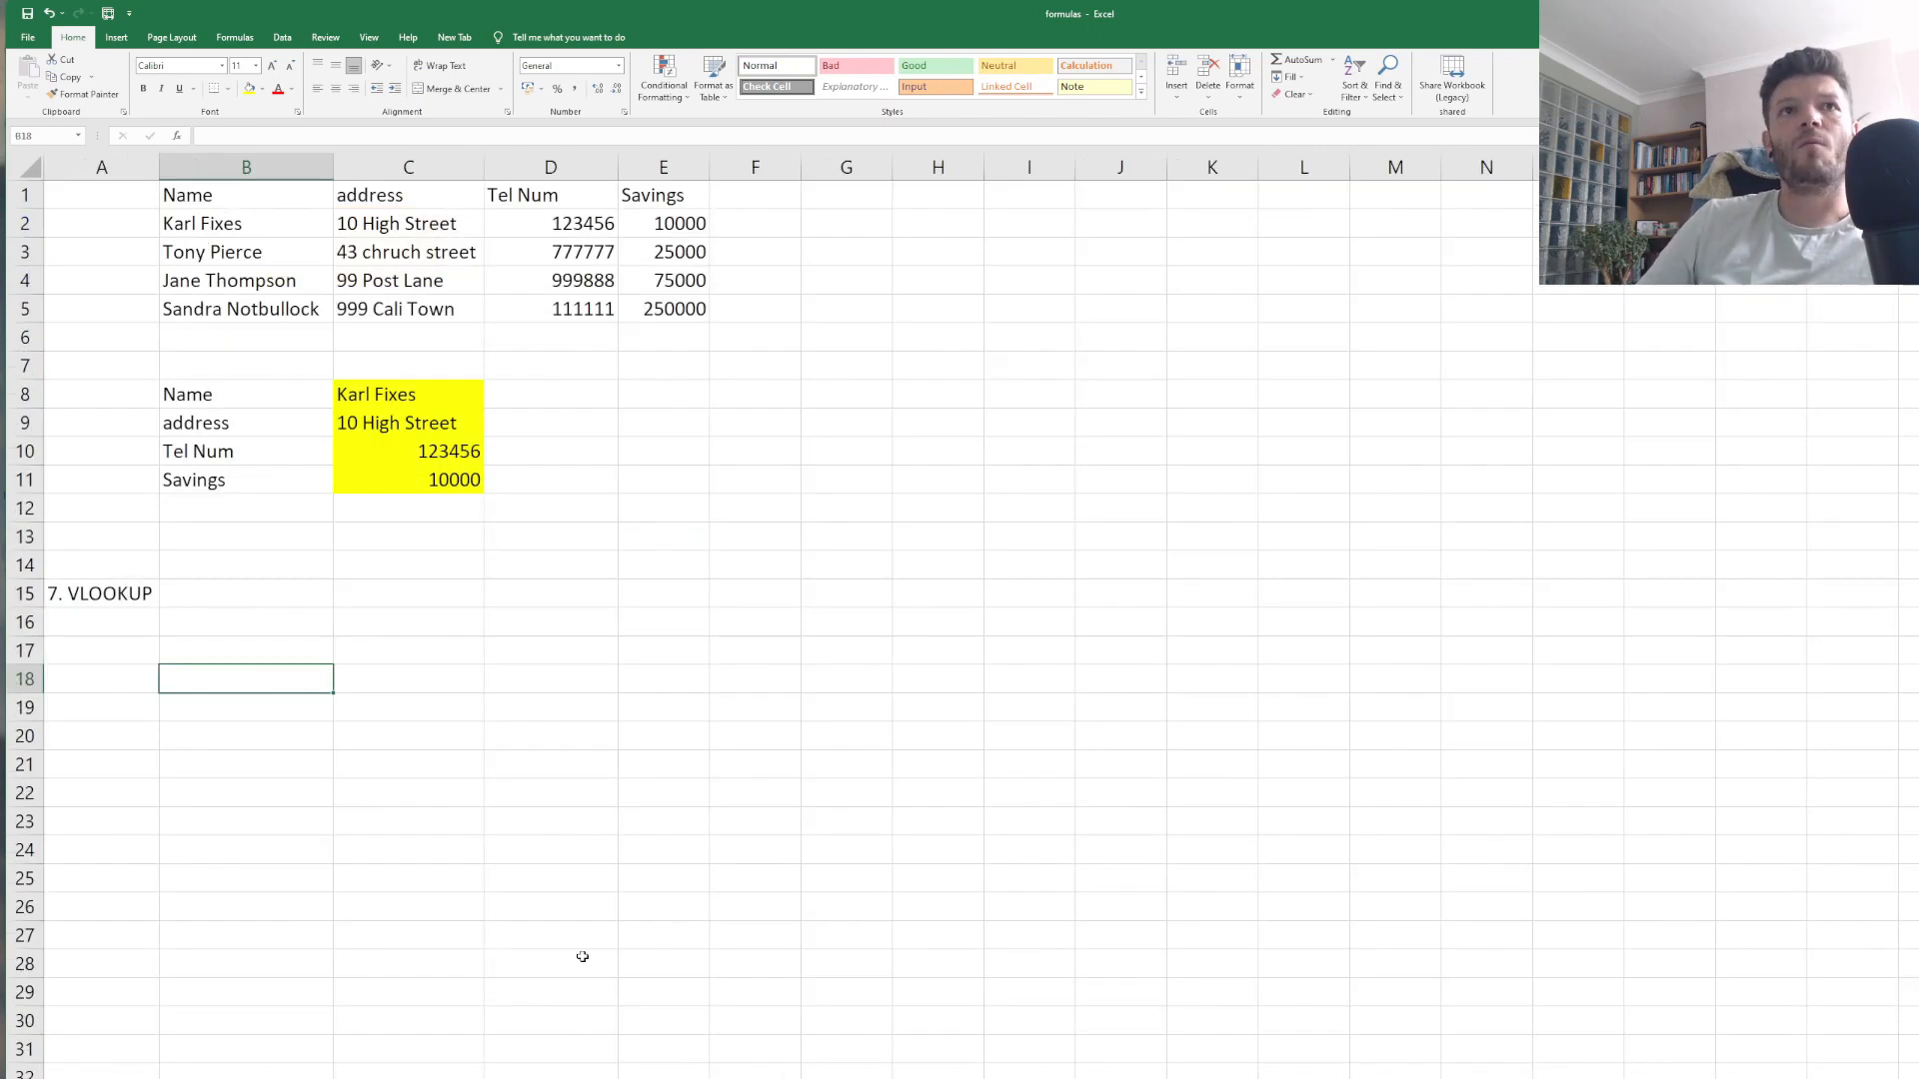
{"action": "left_click", "coordinate": [583, 956]}
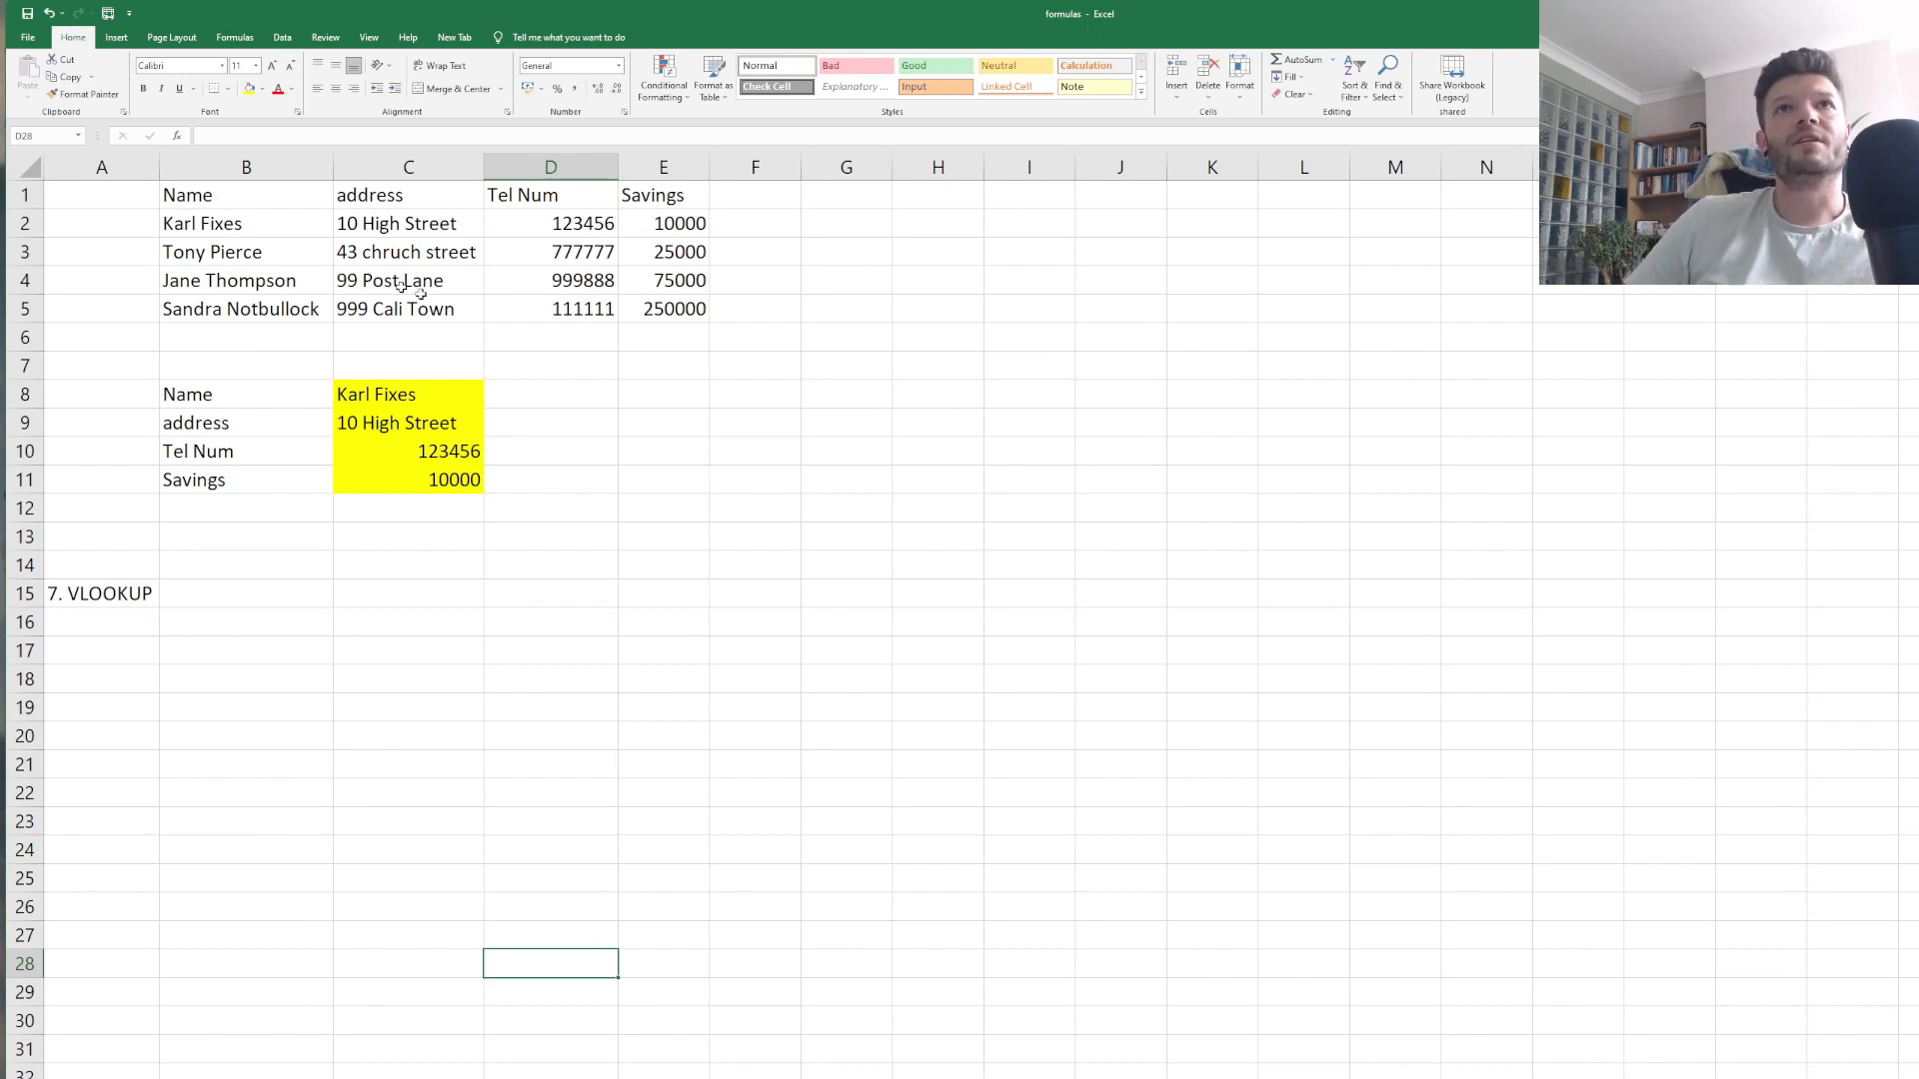
Examine the source table in B2:E5, going through its name, address, telephone number and savings columns.
{"action": "left_click", "coordinate": [170, 226]}
{"action": "left_click_drag", "start_coordinate": [169, 226], "coordinate": [700, 310]}
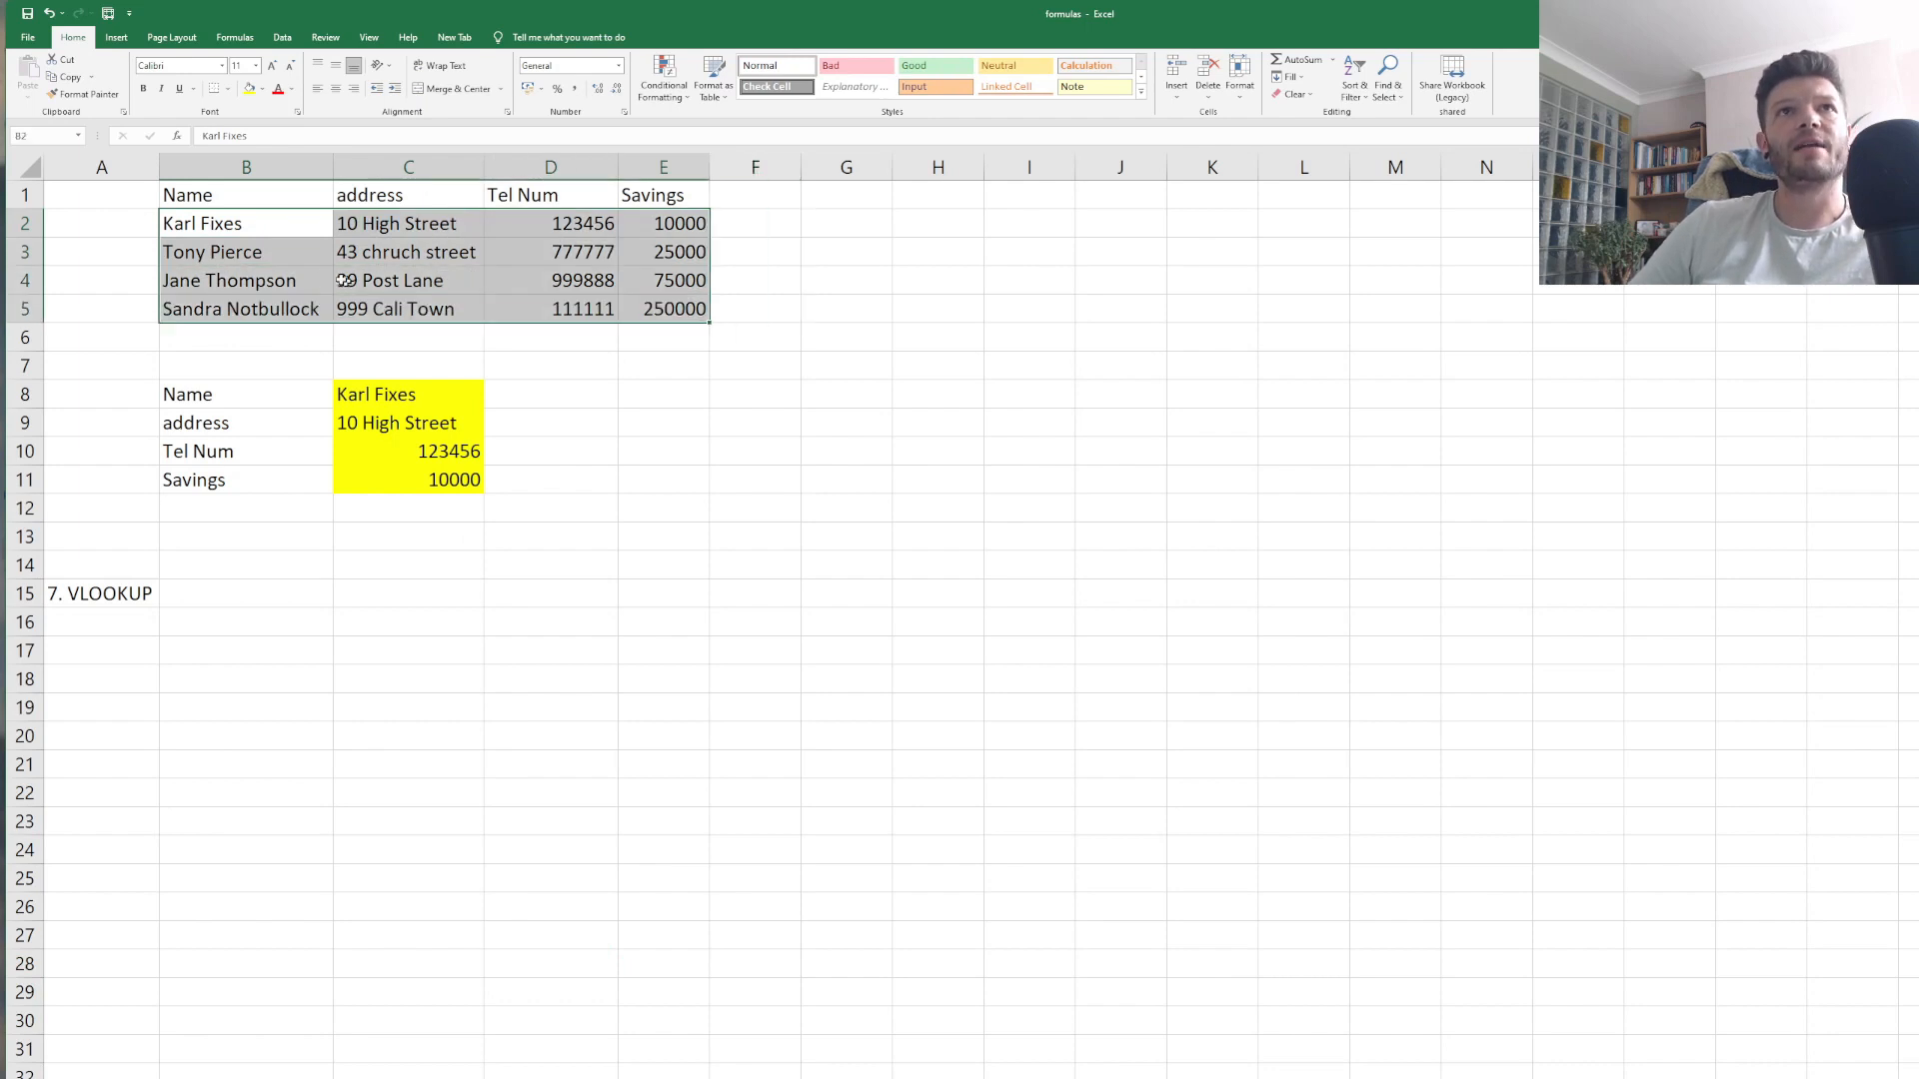
{"action": "left_click", "coordinate": [270, 276]}
{"action": "left_click", "coordinate": [430, 261]}
{"action": "left_click", "coordinate": [540, 259]}
{"action": "left_click", "coordinate": [668, 258]}
{"action": "left_click", "coordinate": [713, 400]}
{"action": "left_click", "coordinate": [661, 252]}
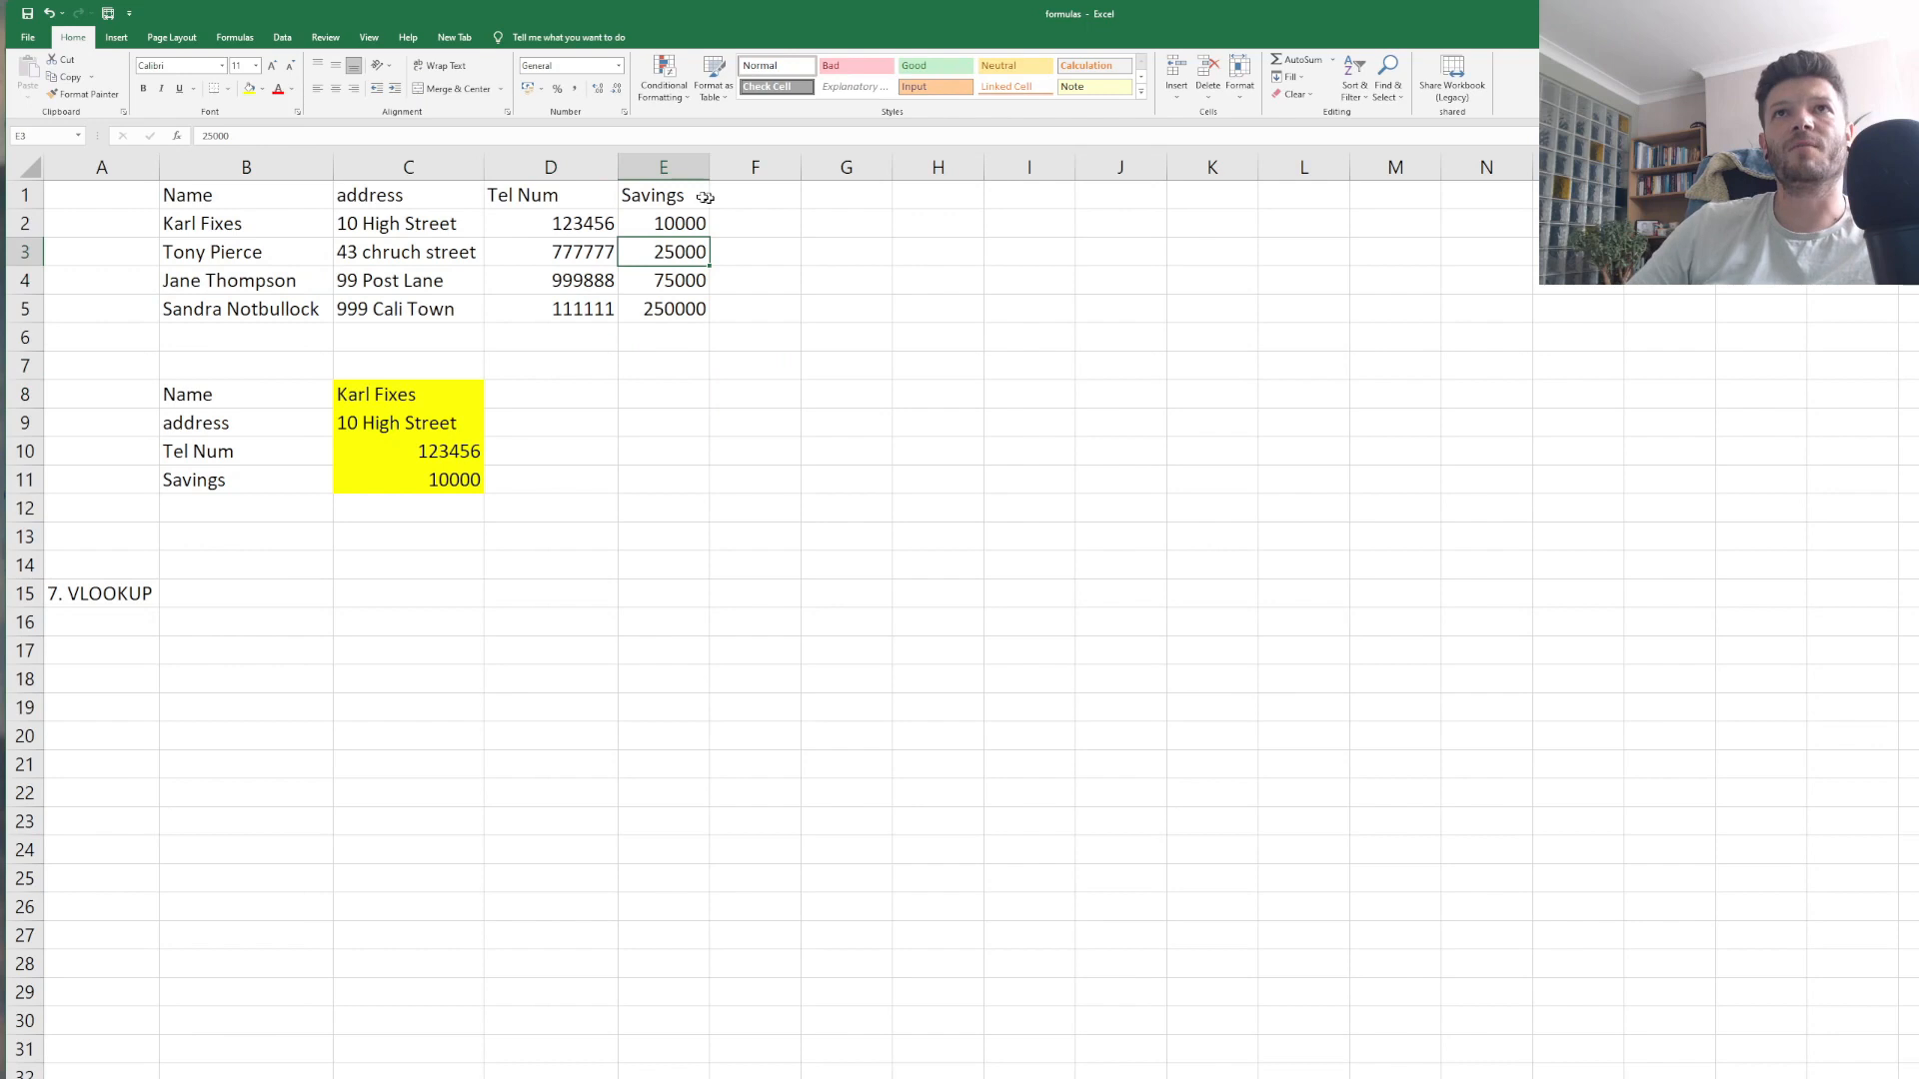
{"action": "left_click", "coordinate": [744, 337]}
{"action": "left_click", "coordinate": [735, 414]}
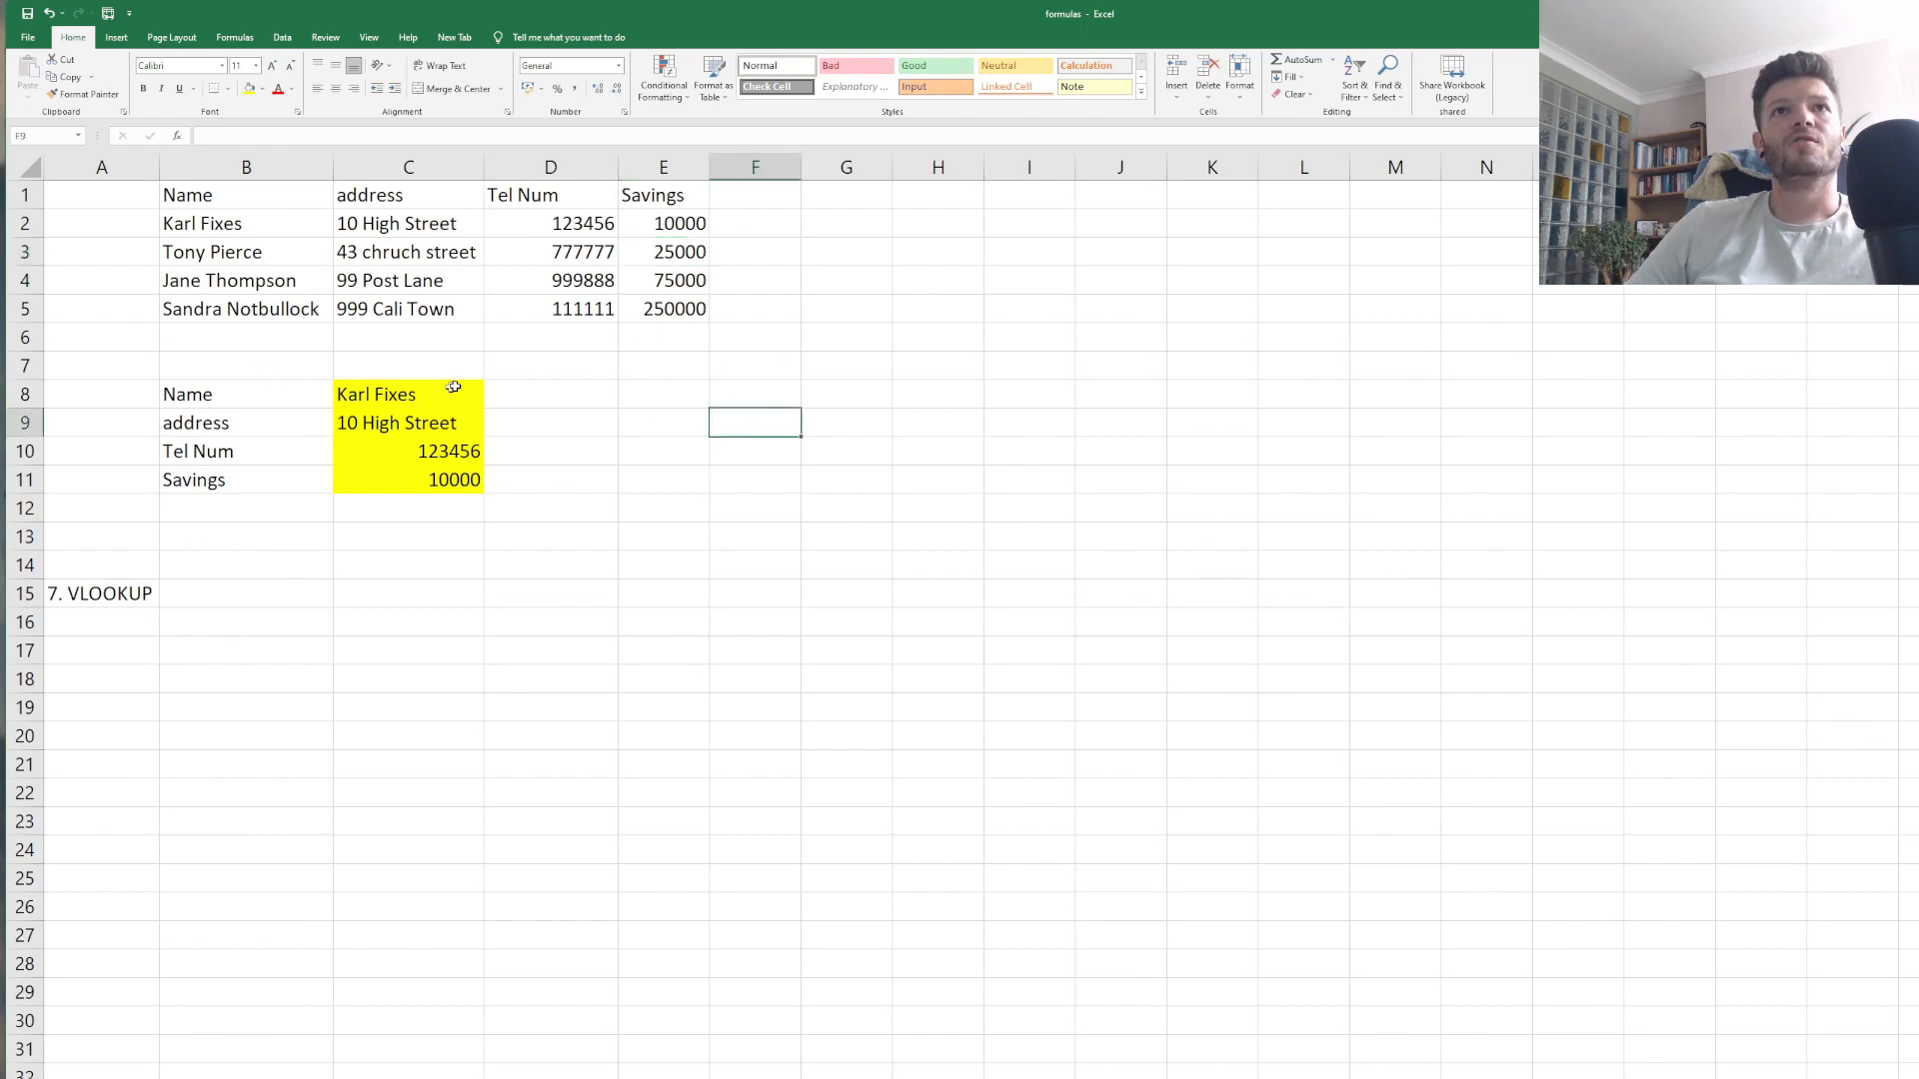
Replace the lookup name in C8 with the full name of the person listed in row 3.
{"action": "left_click", "coordinate": [429, 394]}
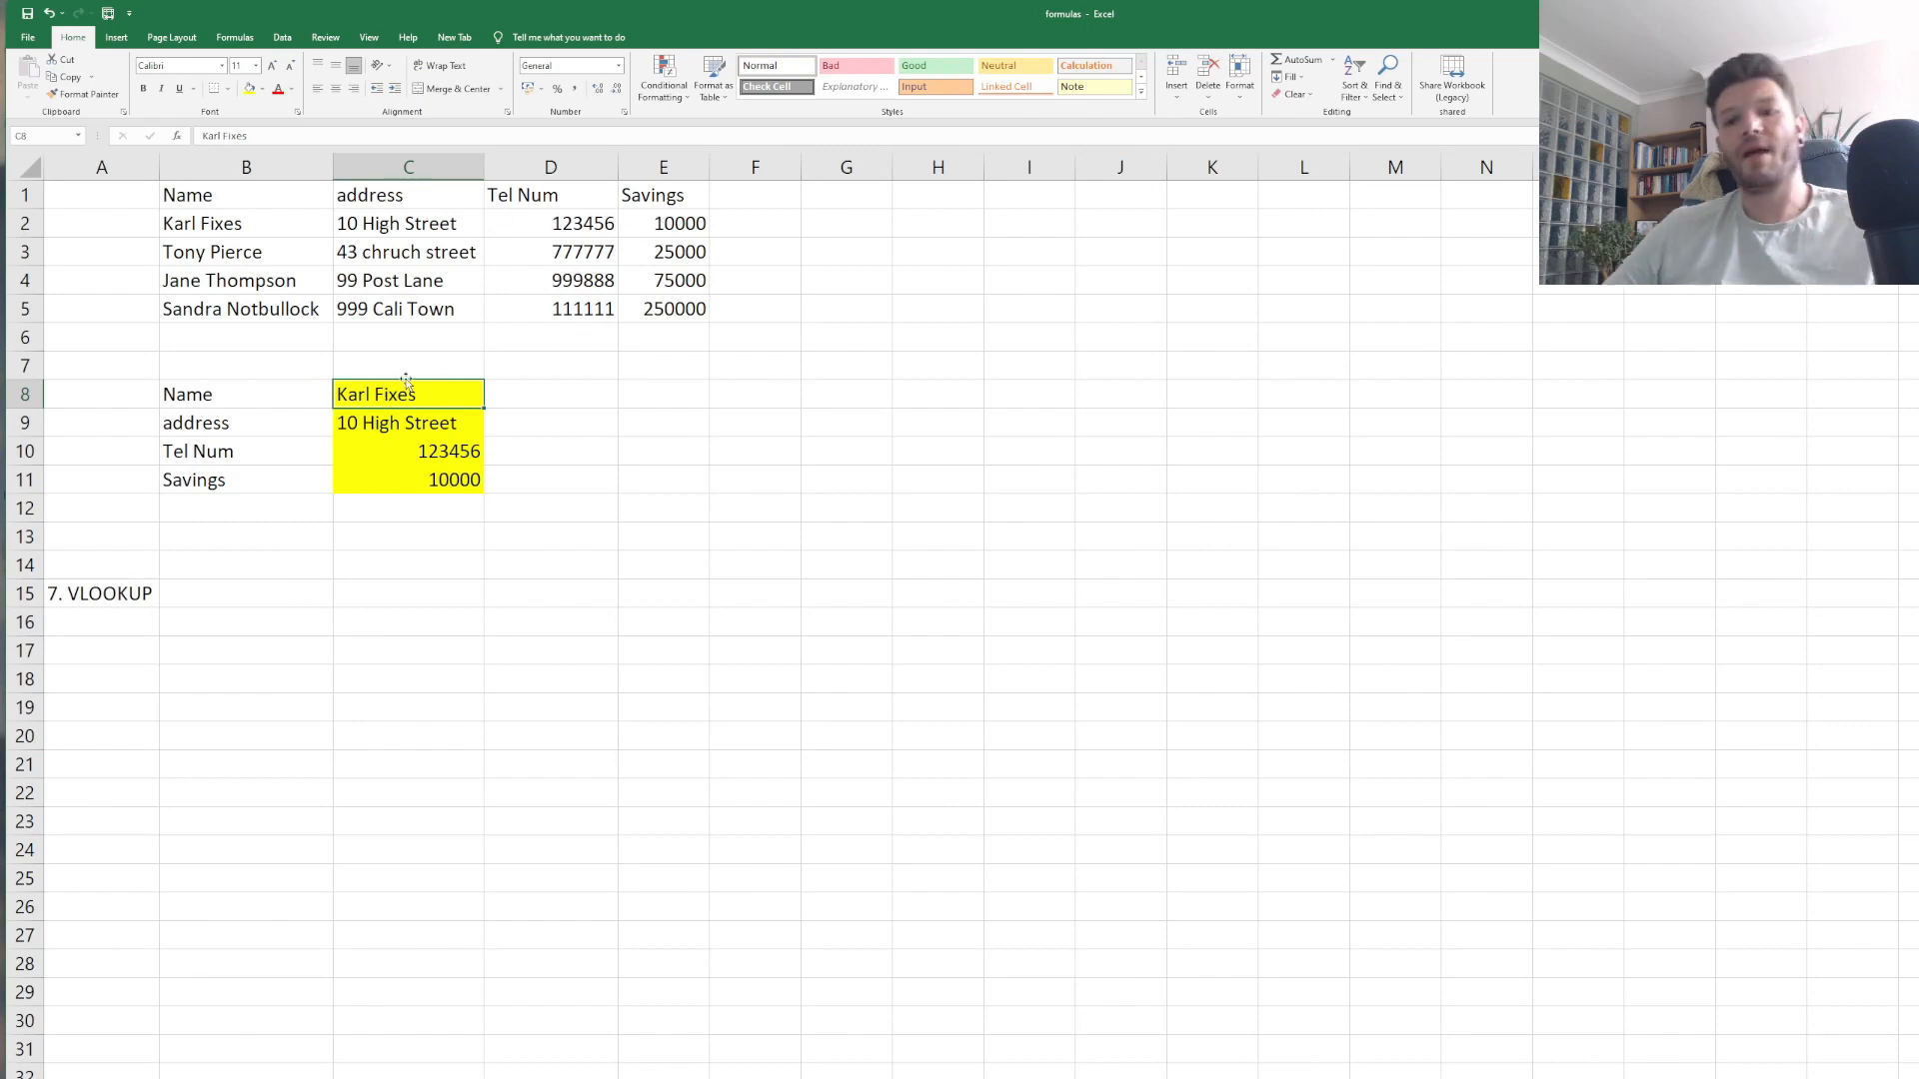
{"action": "type", "text": "Kar"}
{"action": "key", "text": "BackSpace"}
{"action": "key", "text": "BackSpace"}
{"action": "key", "text": "BackSpace"}
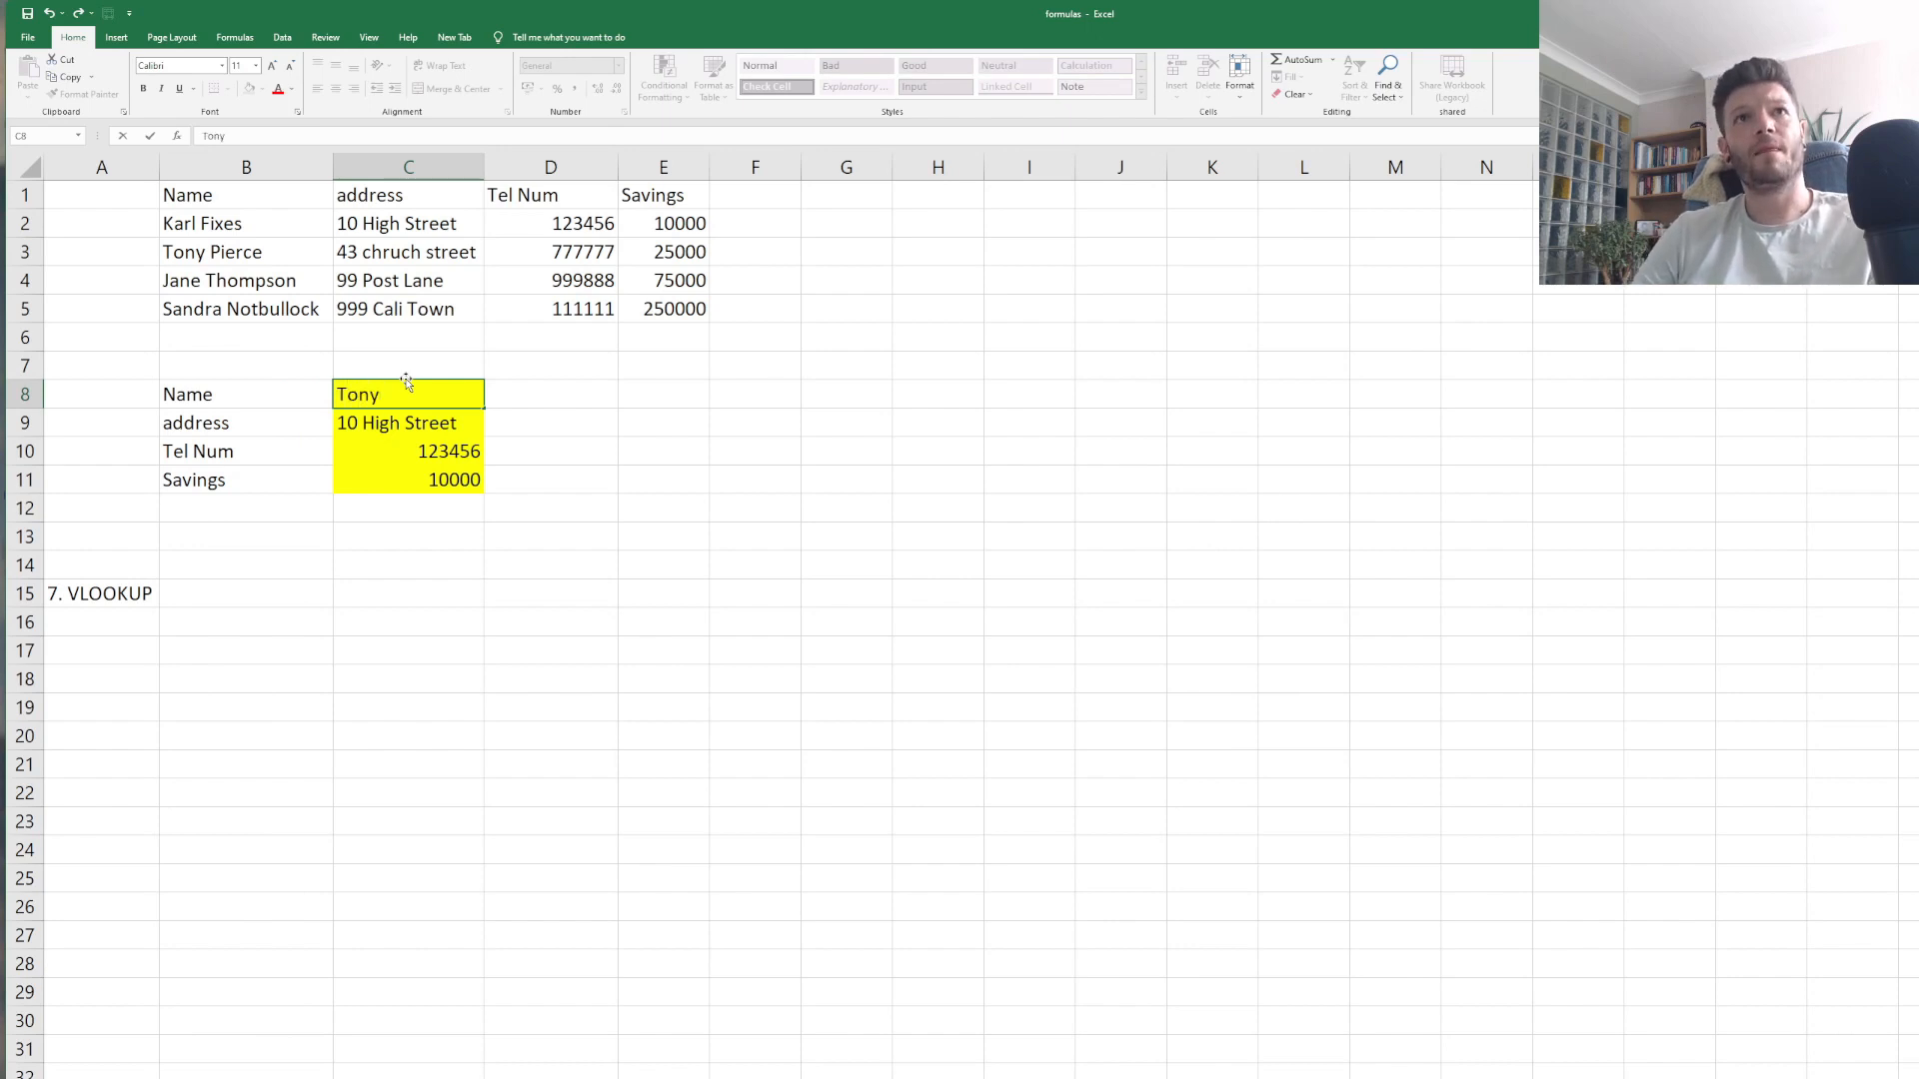
{"action": "type", "text": "Tony Pierce"}
{"action": "key", "text": "Return"}
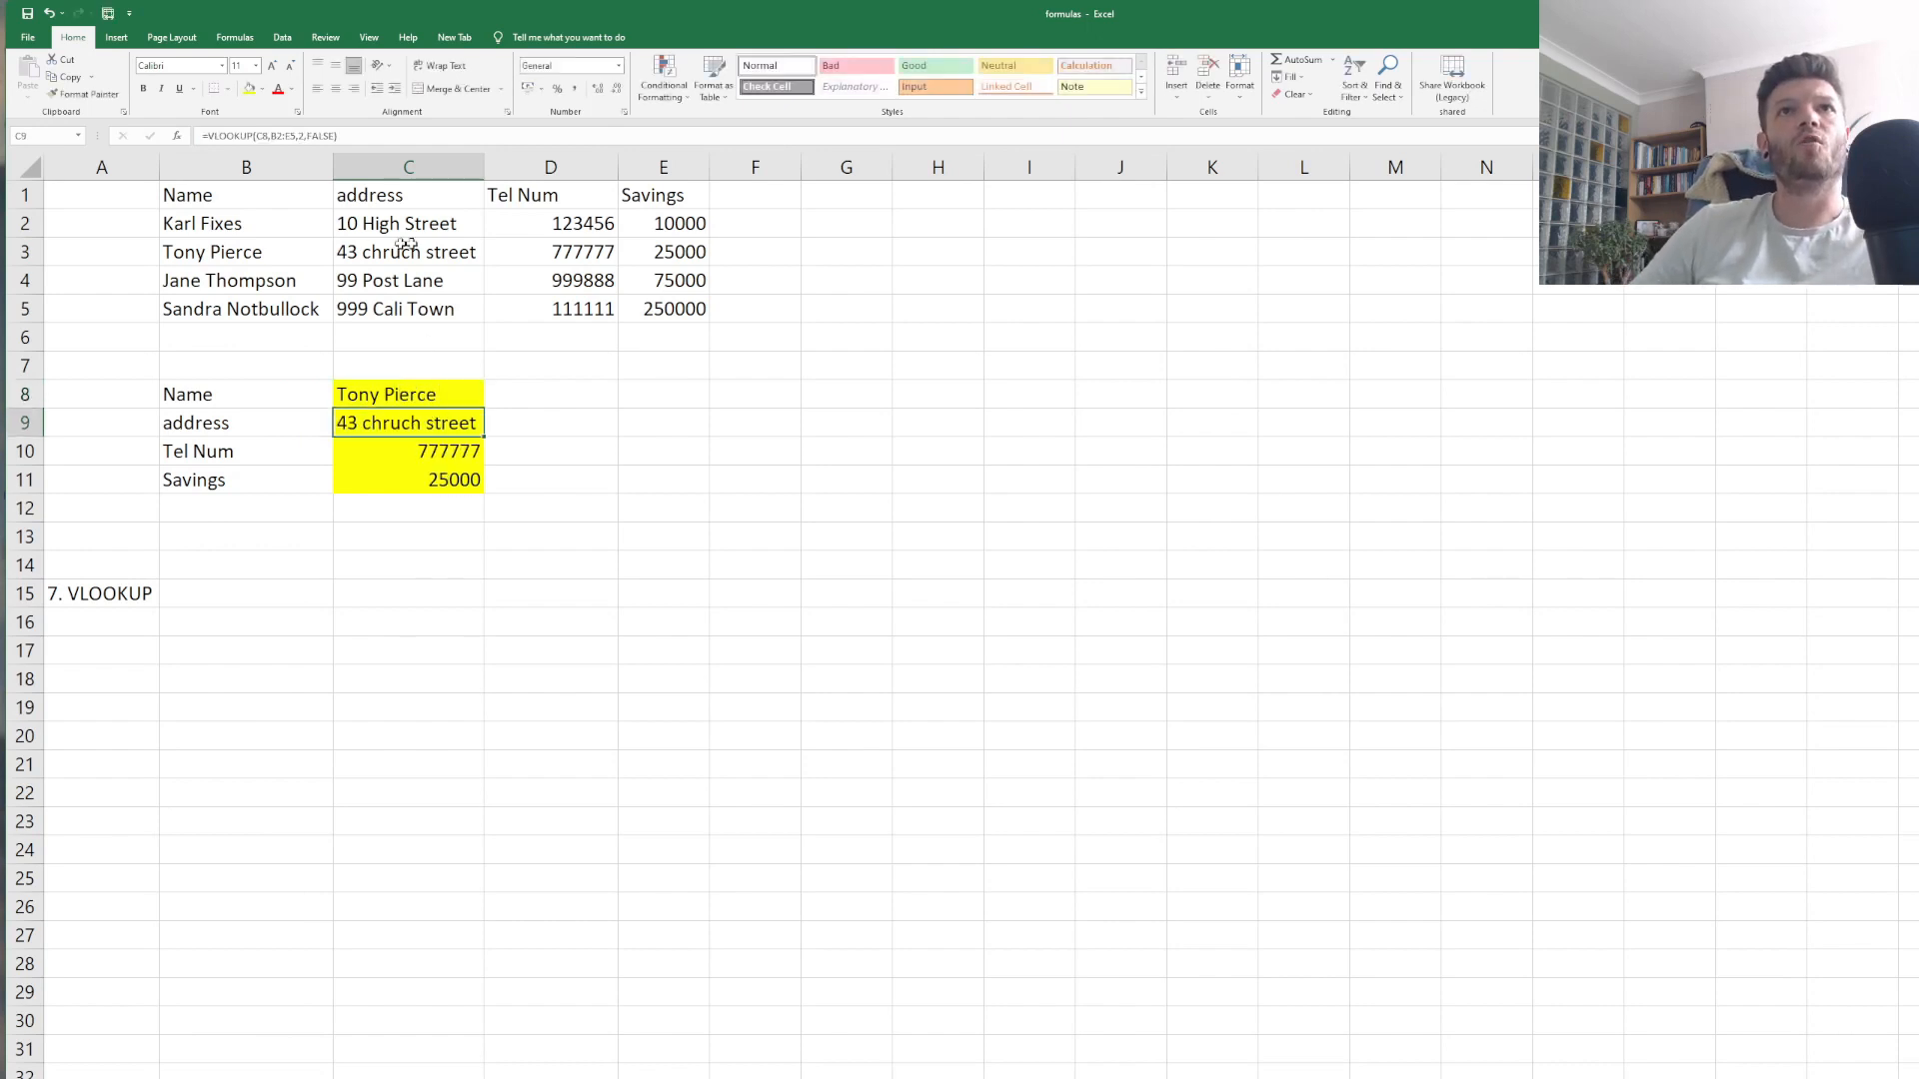
Compare row 3 of the source table with the lookup results in C9:C11 and inspect their VLOOKUP formulas.
{"action": "left_click_drag", "start_coordinate": [167, 247], "coordinate": [891, 262]}
{"action": "left_click", "coordinate": [826, 655]}
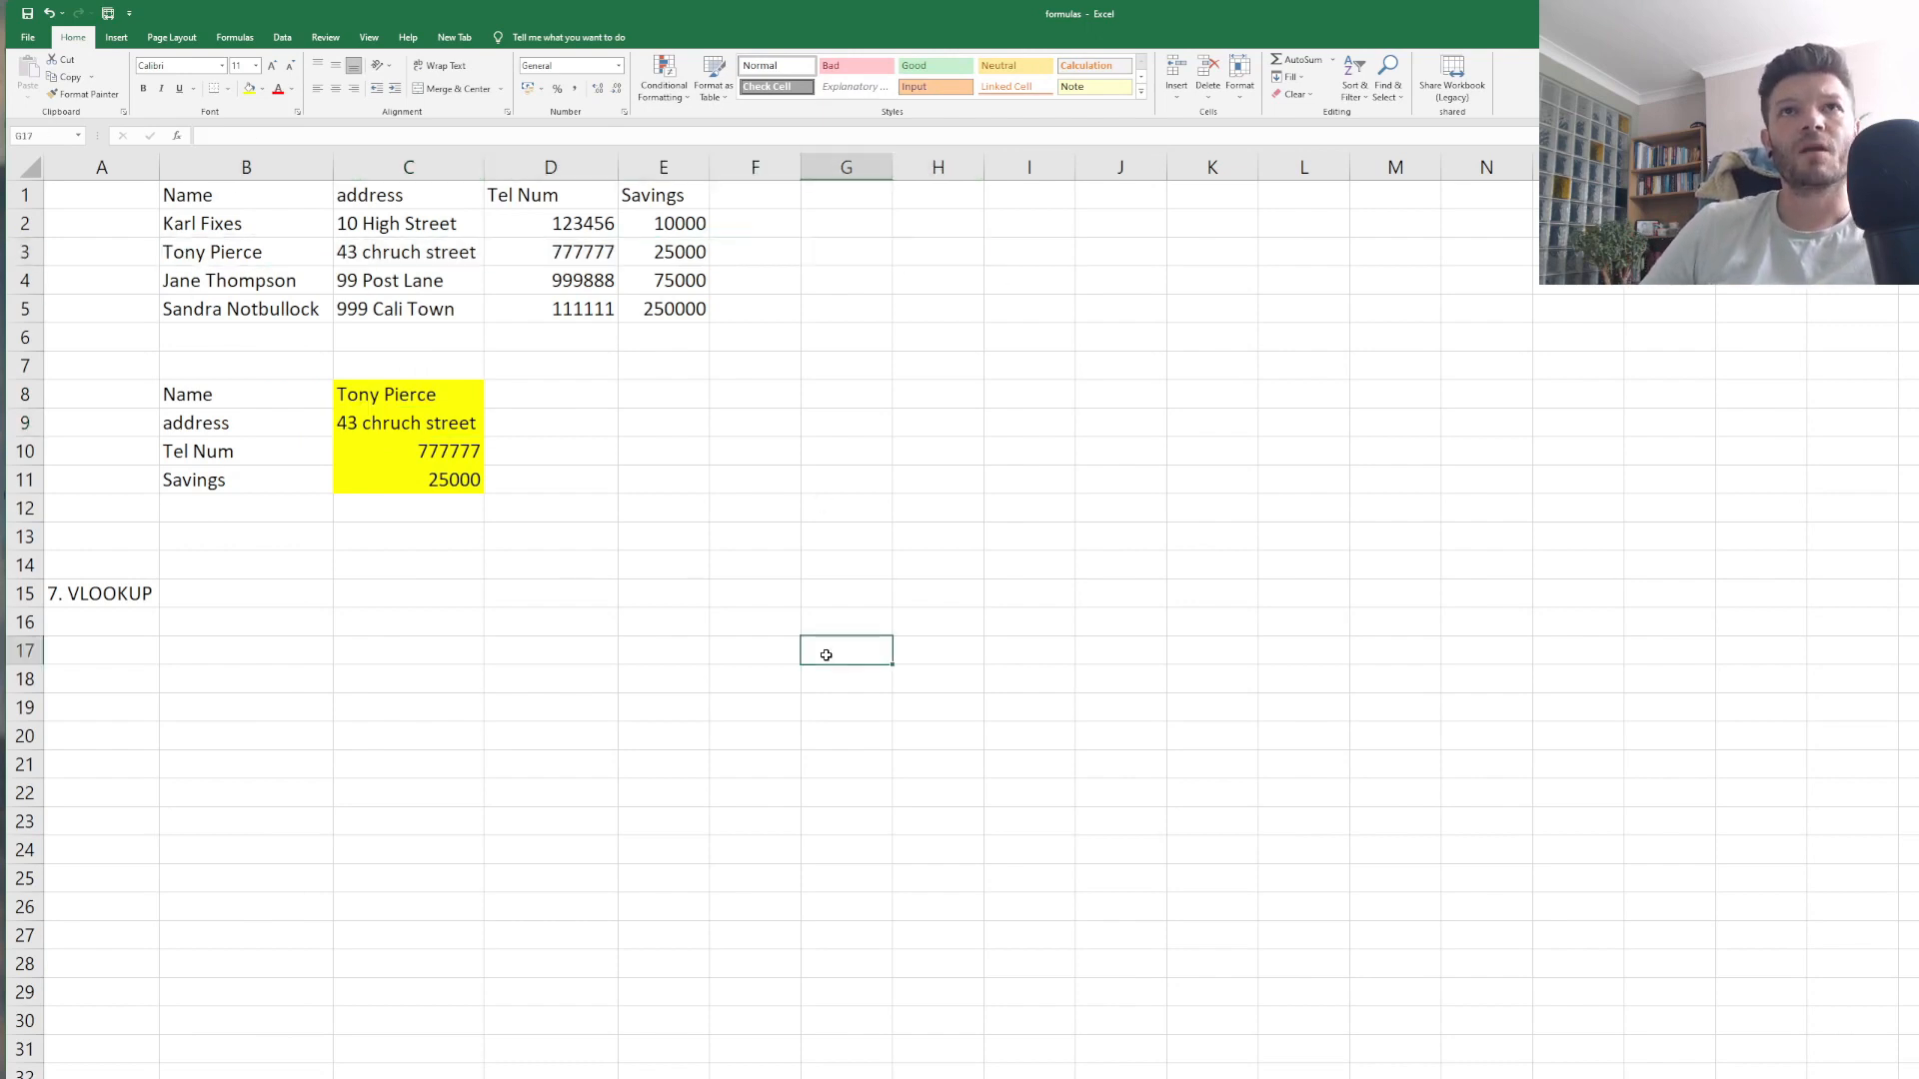
{"action": "left_click", "coordinate": [591, 672]}
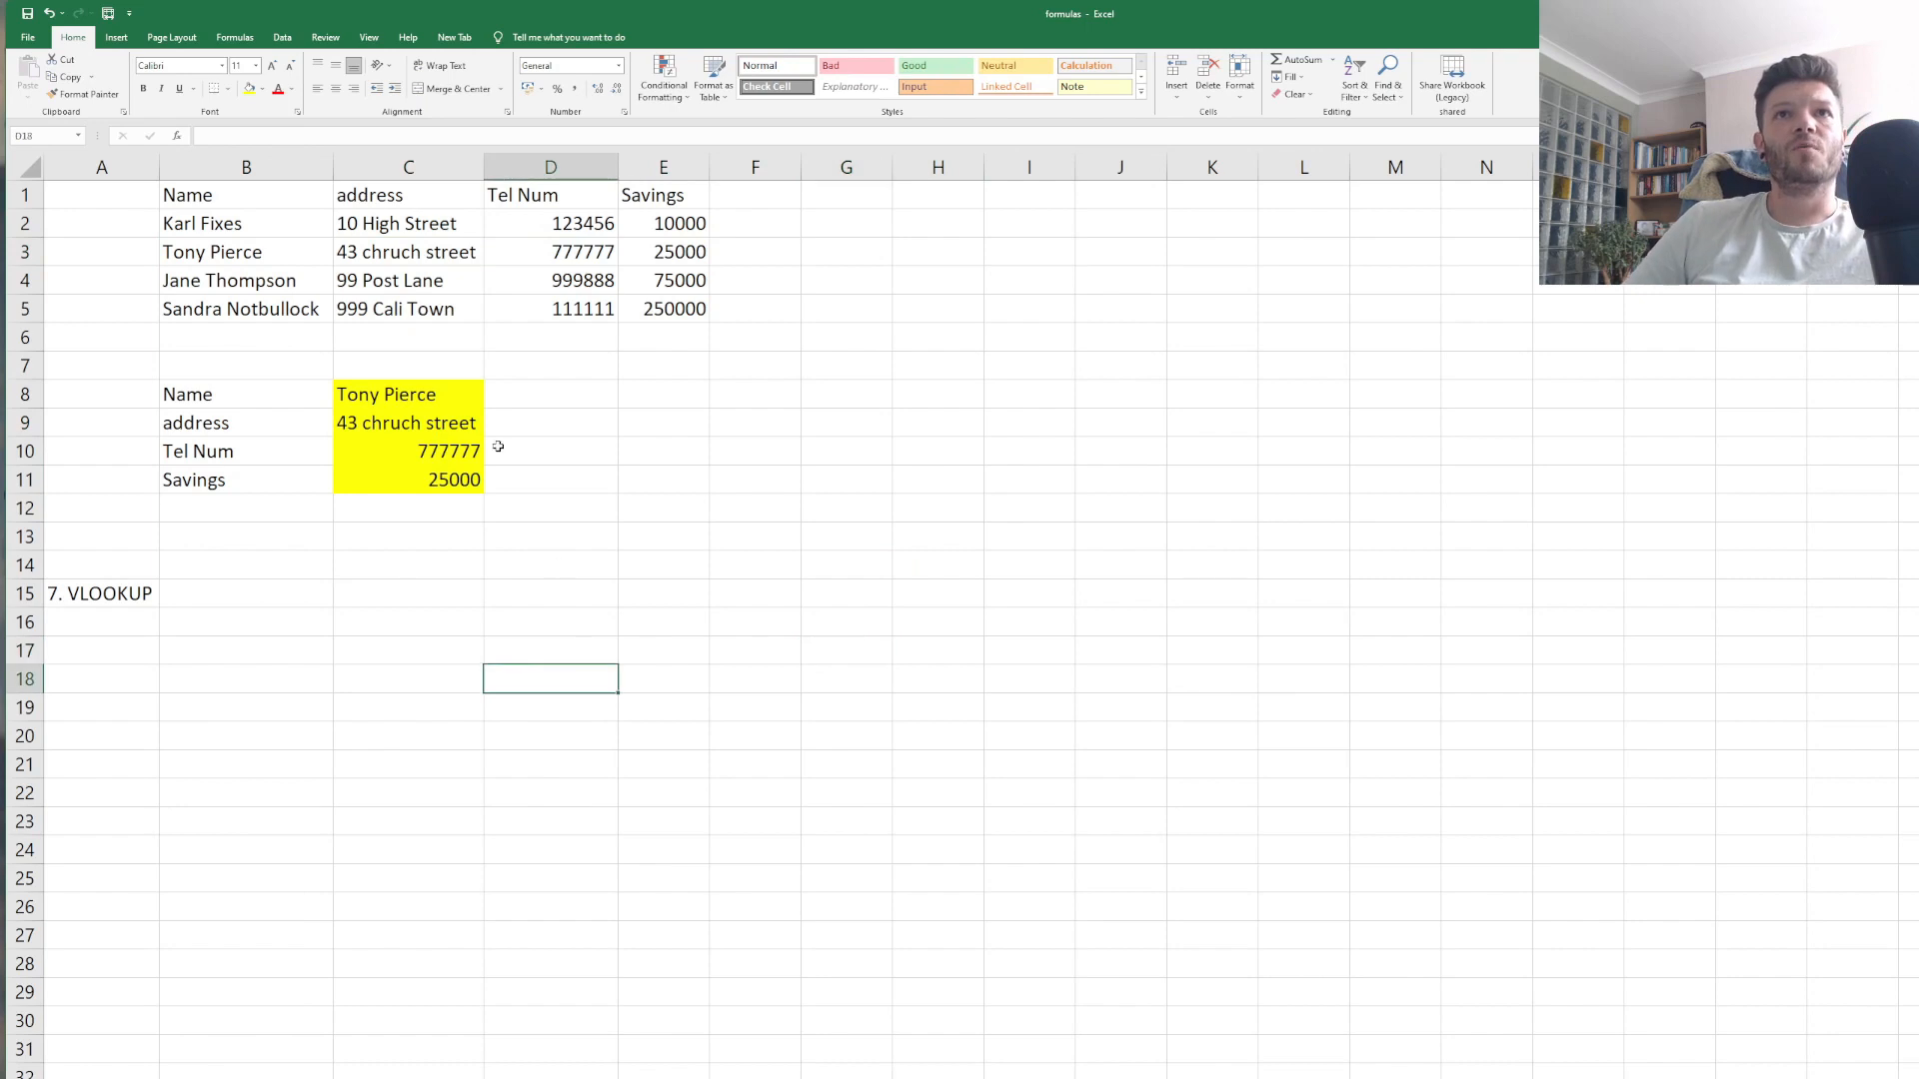
{"action": "left_click", "coordinate": [440, 451]}
{"action": "left_click", "coordinate": [432, 485]}
{"action": "left_click", "coordinate": [440, 423]}
{"action": "left_click", "coordinate": [448, 446]}
{"action": "left_click", "coordinate": [452, 477]}
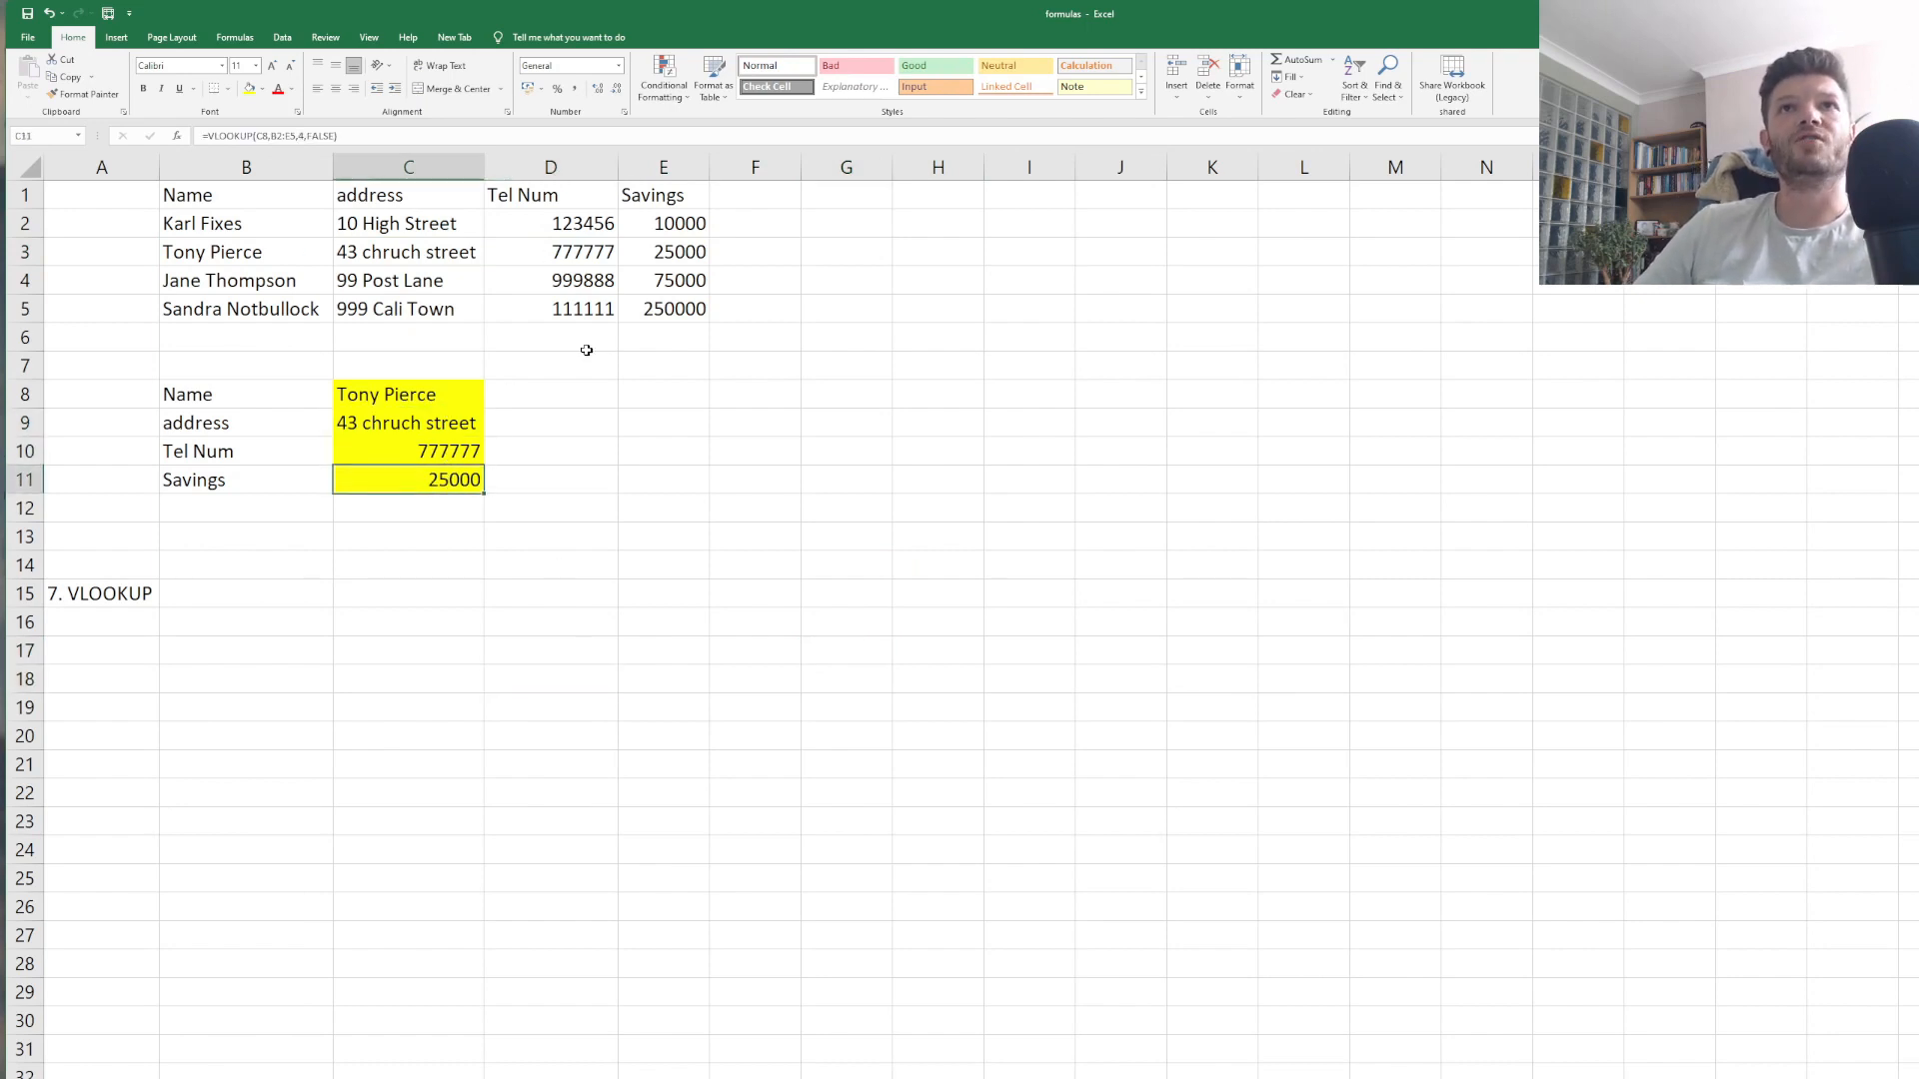
{"action": "left_click", "coordinate": [656, 624]}
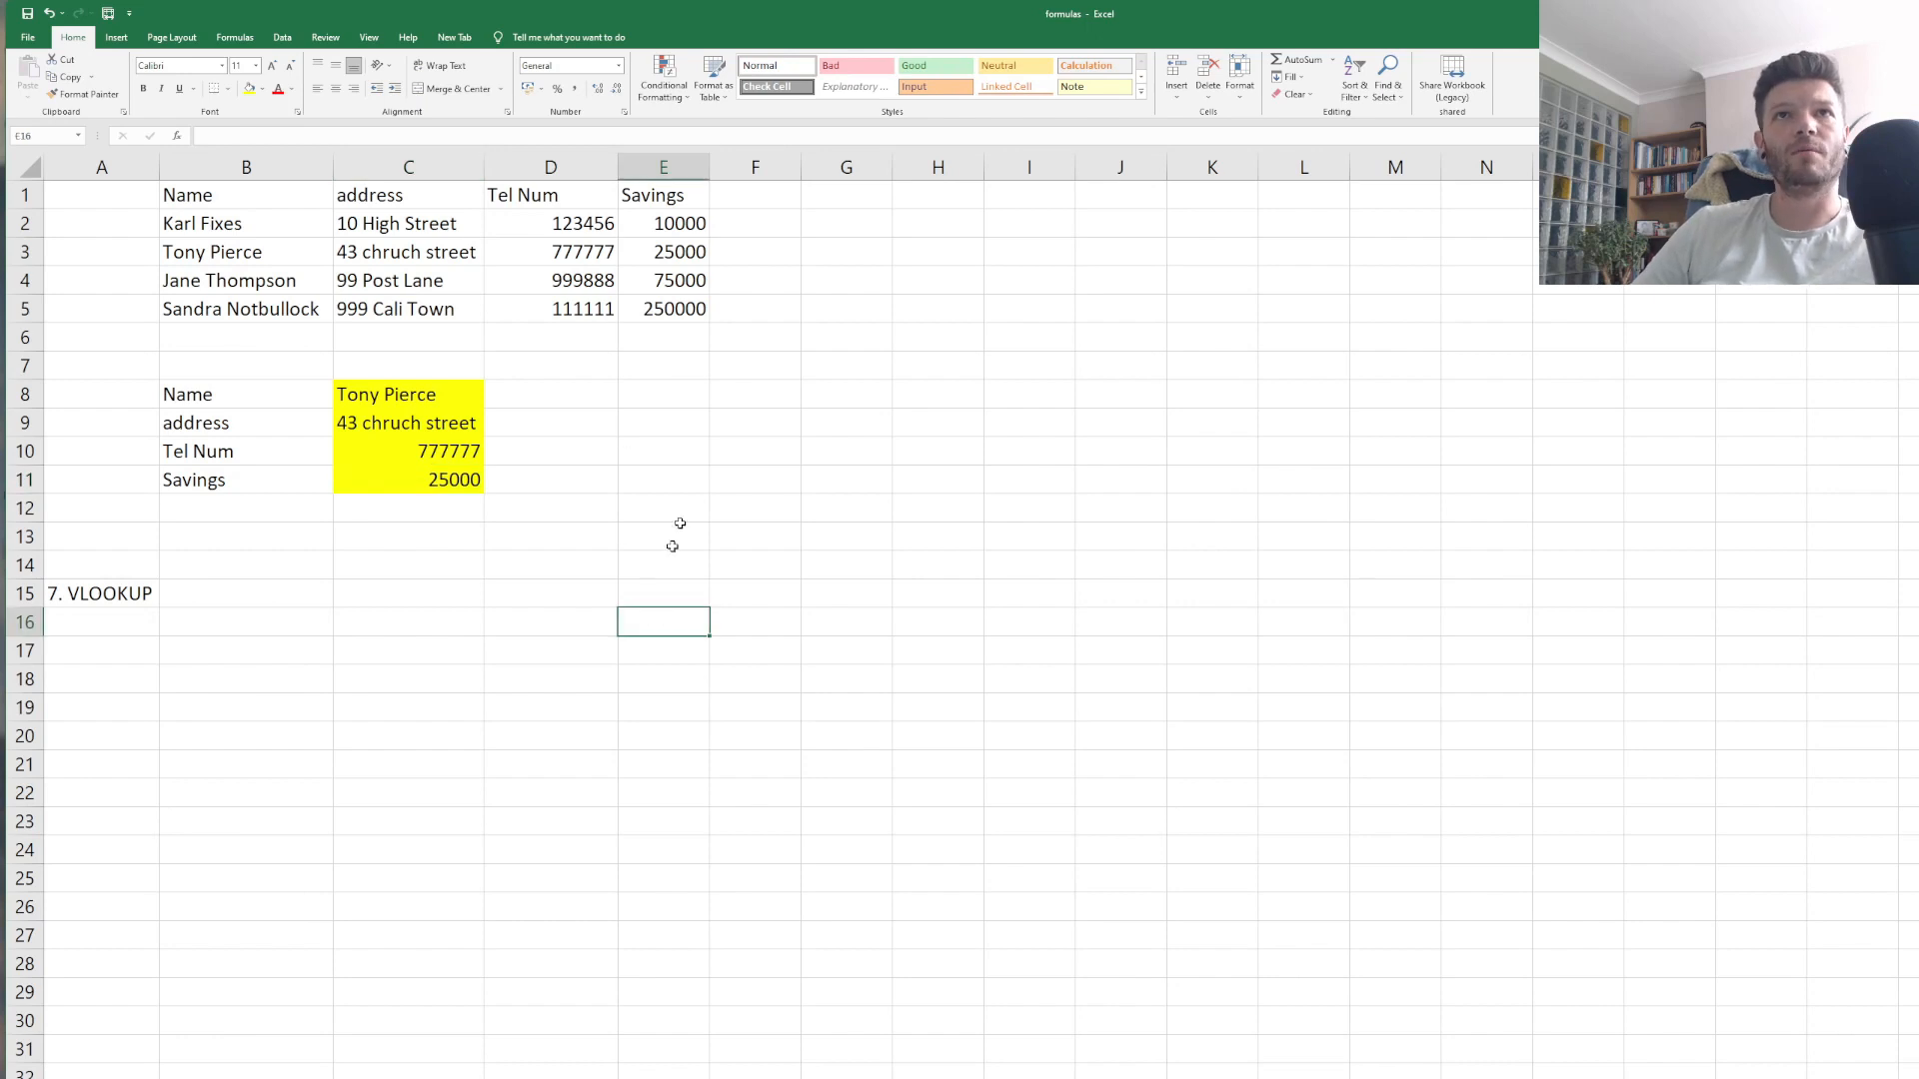
{"action": "left_click", "coordinate": [461, 423]}
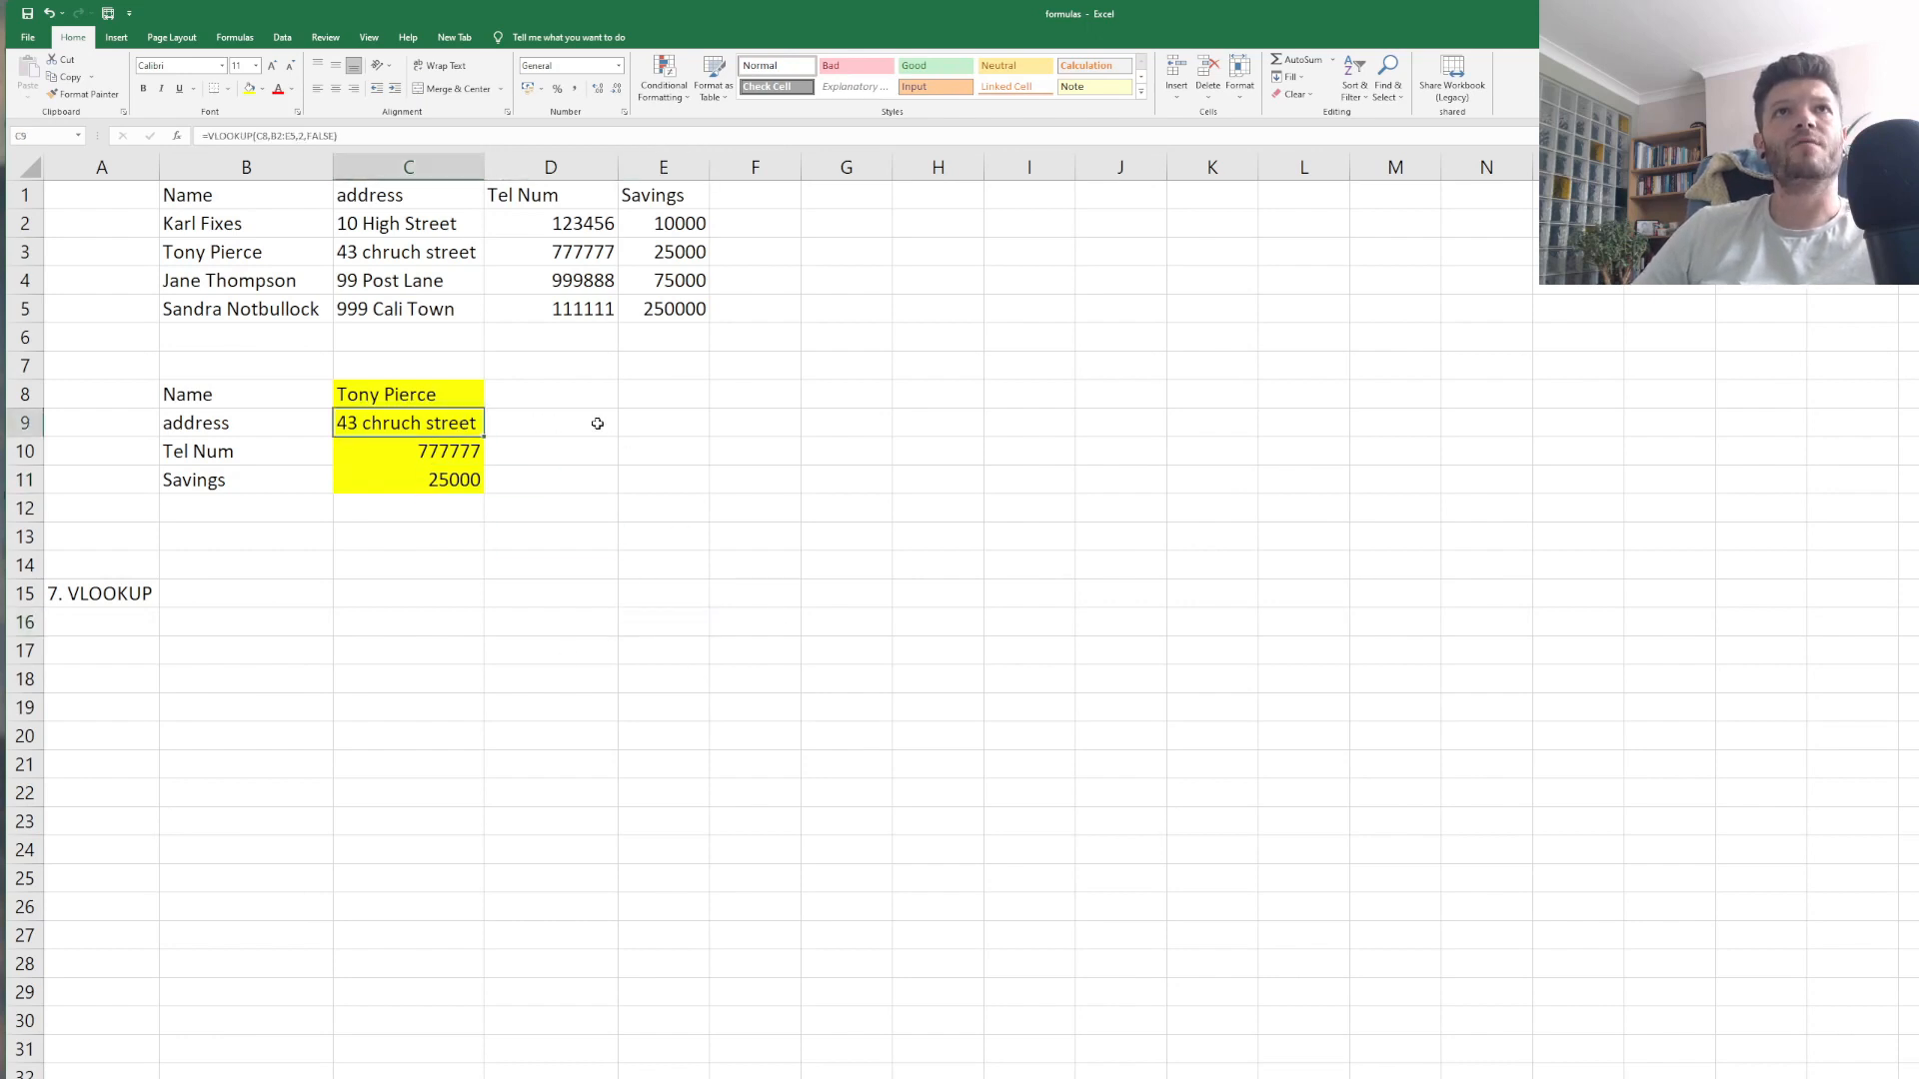
Enter the formula =VLOOKUP(D8,B2:E5,2,FALSE) in D9 to look up the address with an exact match.
{"action": "left_click", "coordinate": [597, 424]}
{"action": "type", "text": "=vloop"}
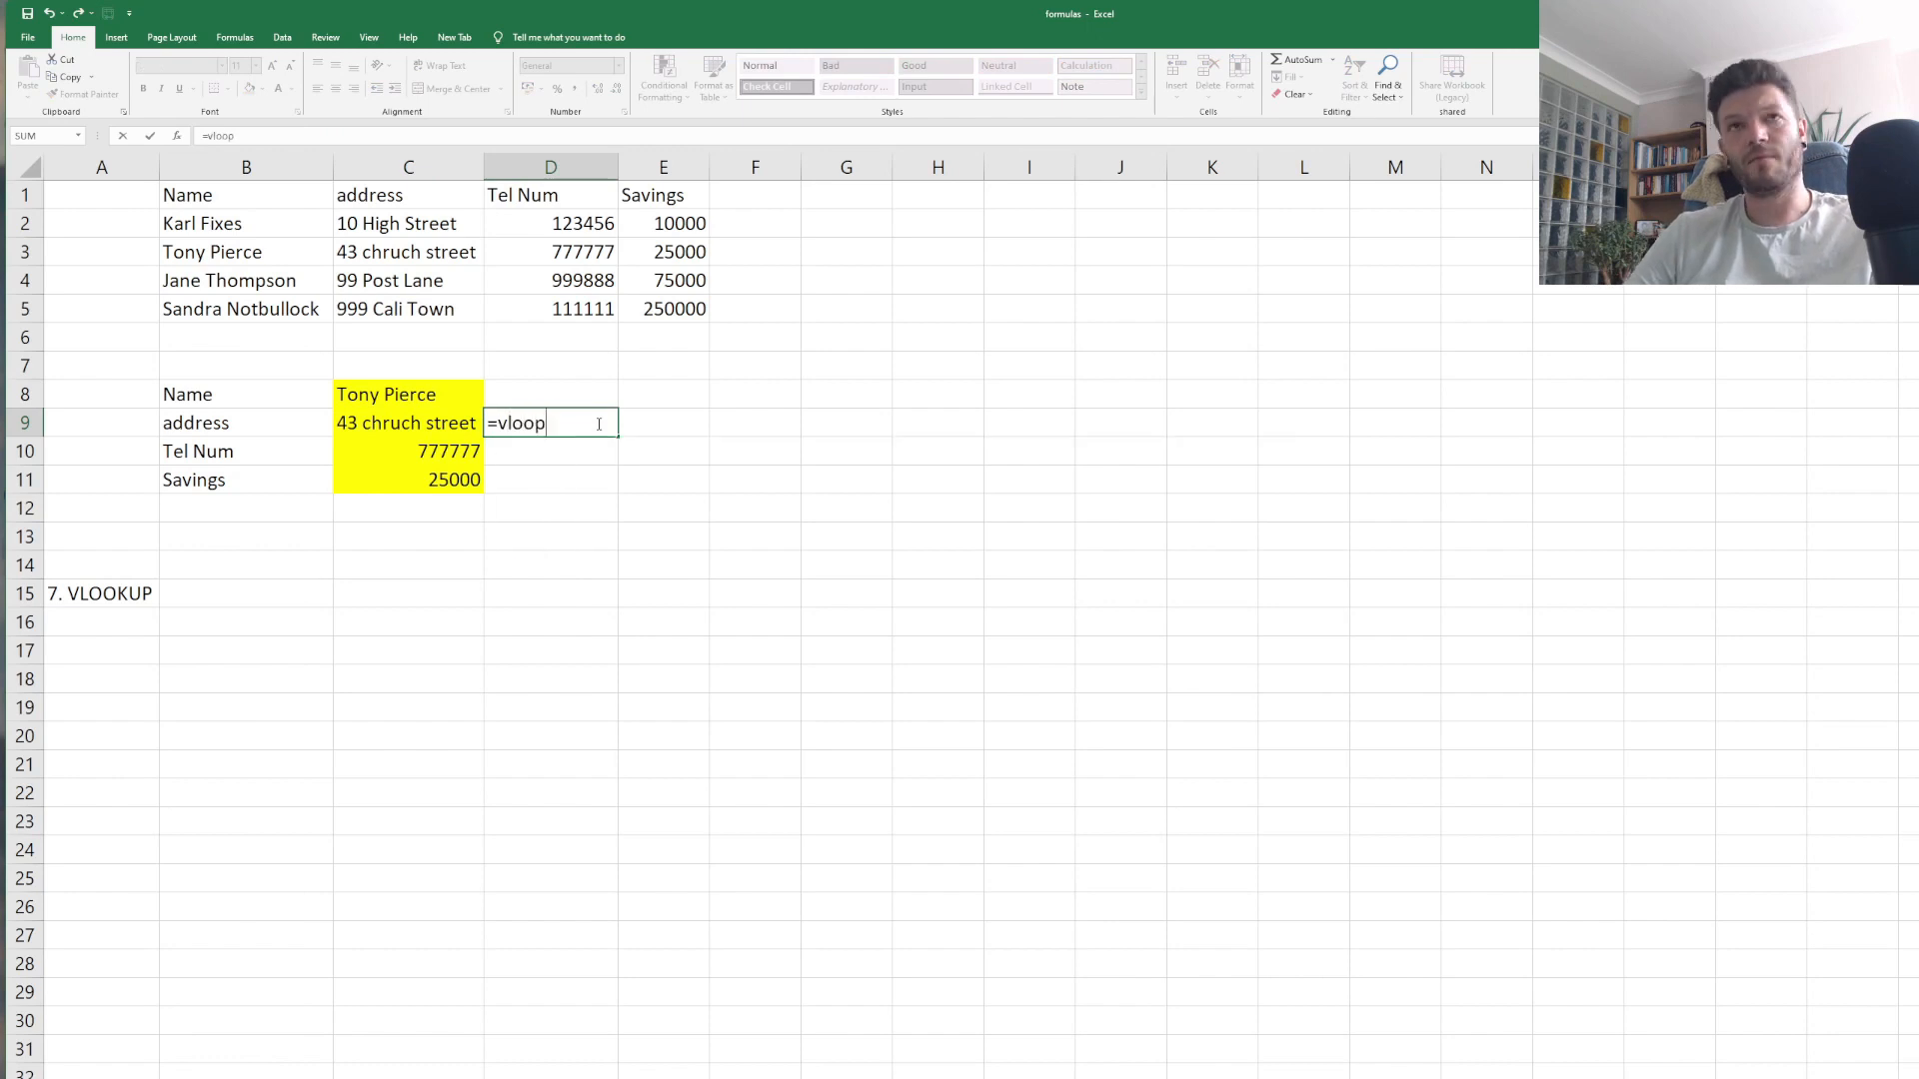
{"action": "key", "text": "BackSpace"}
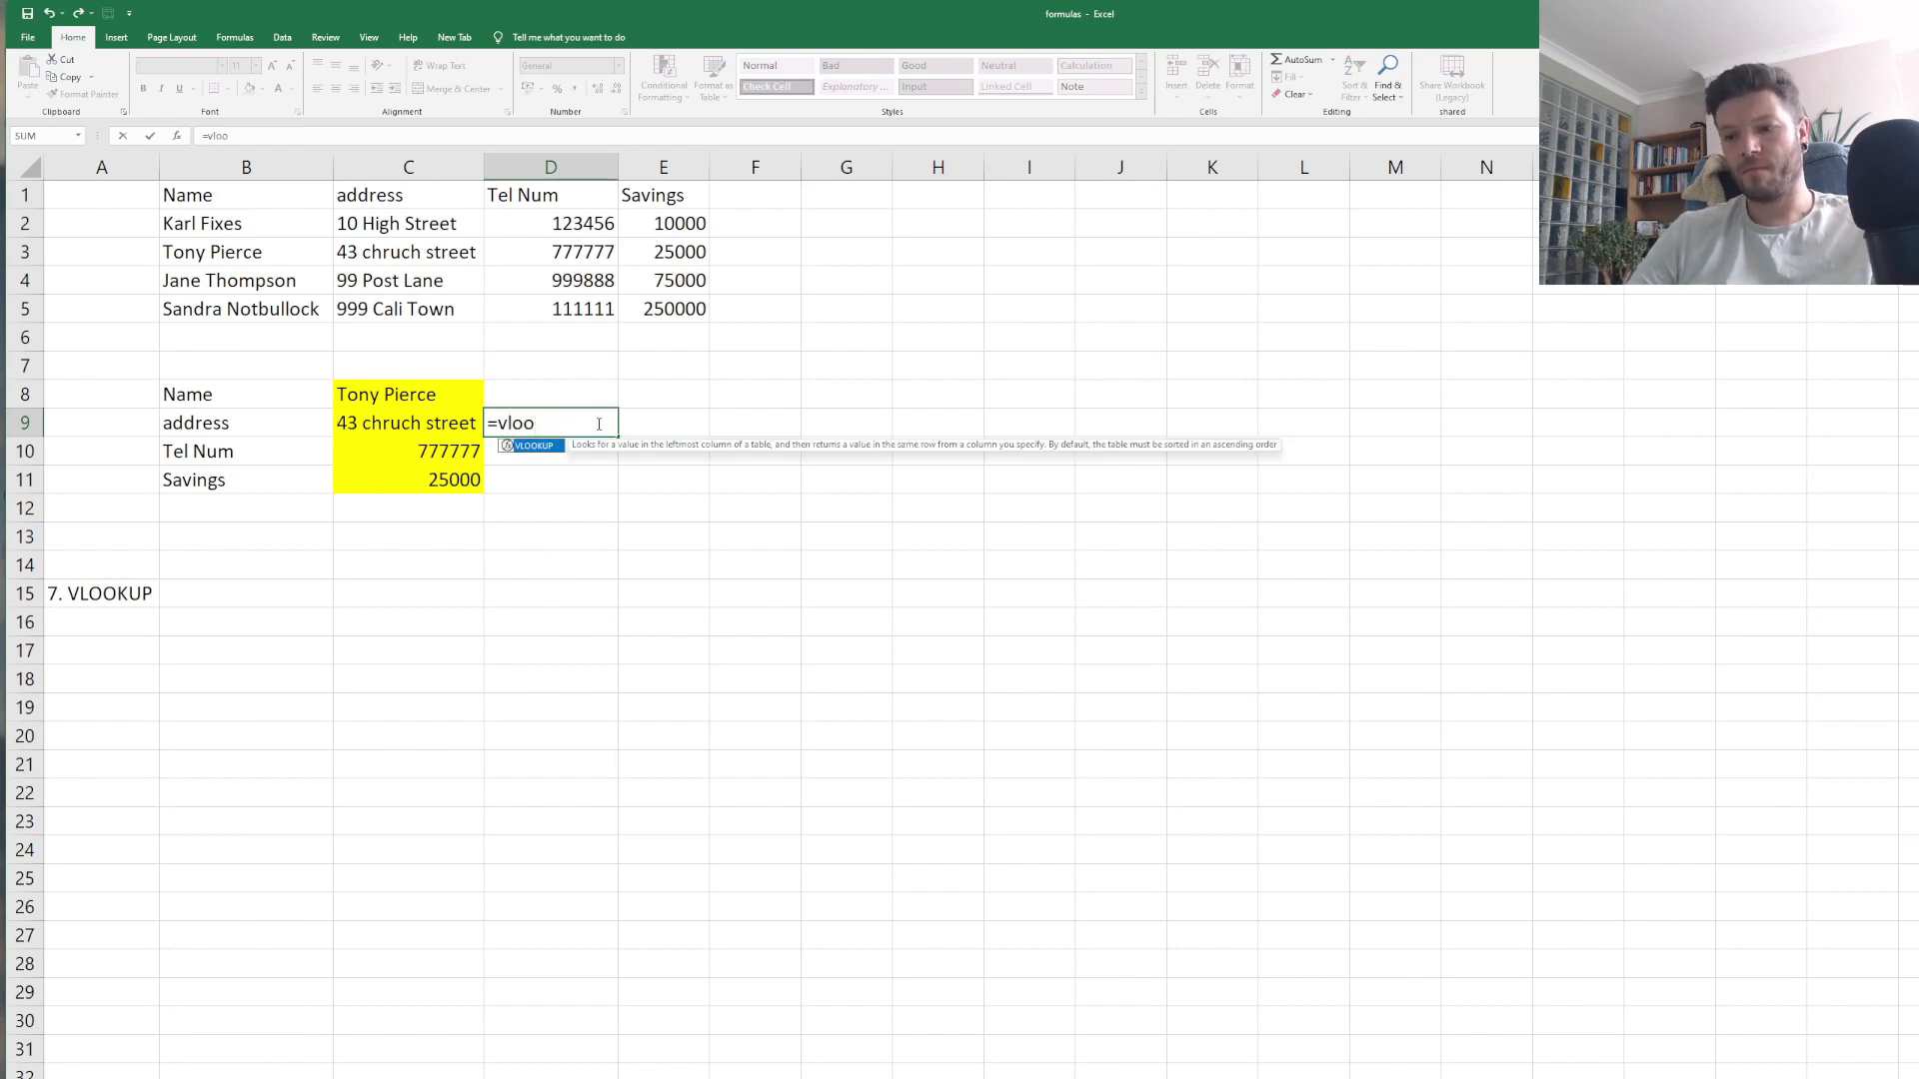
{"action": "type", "text": "lu"}
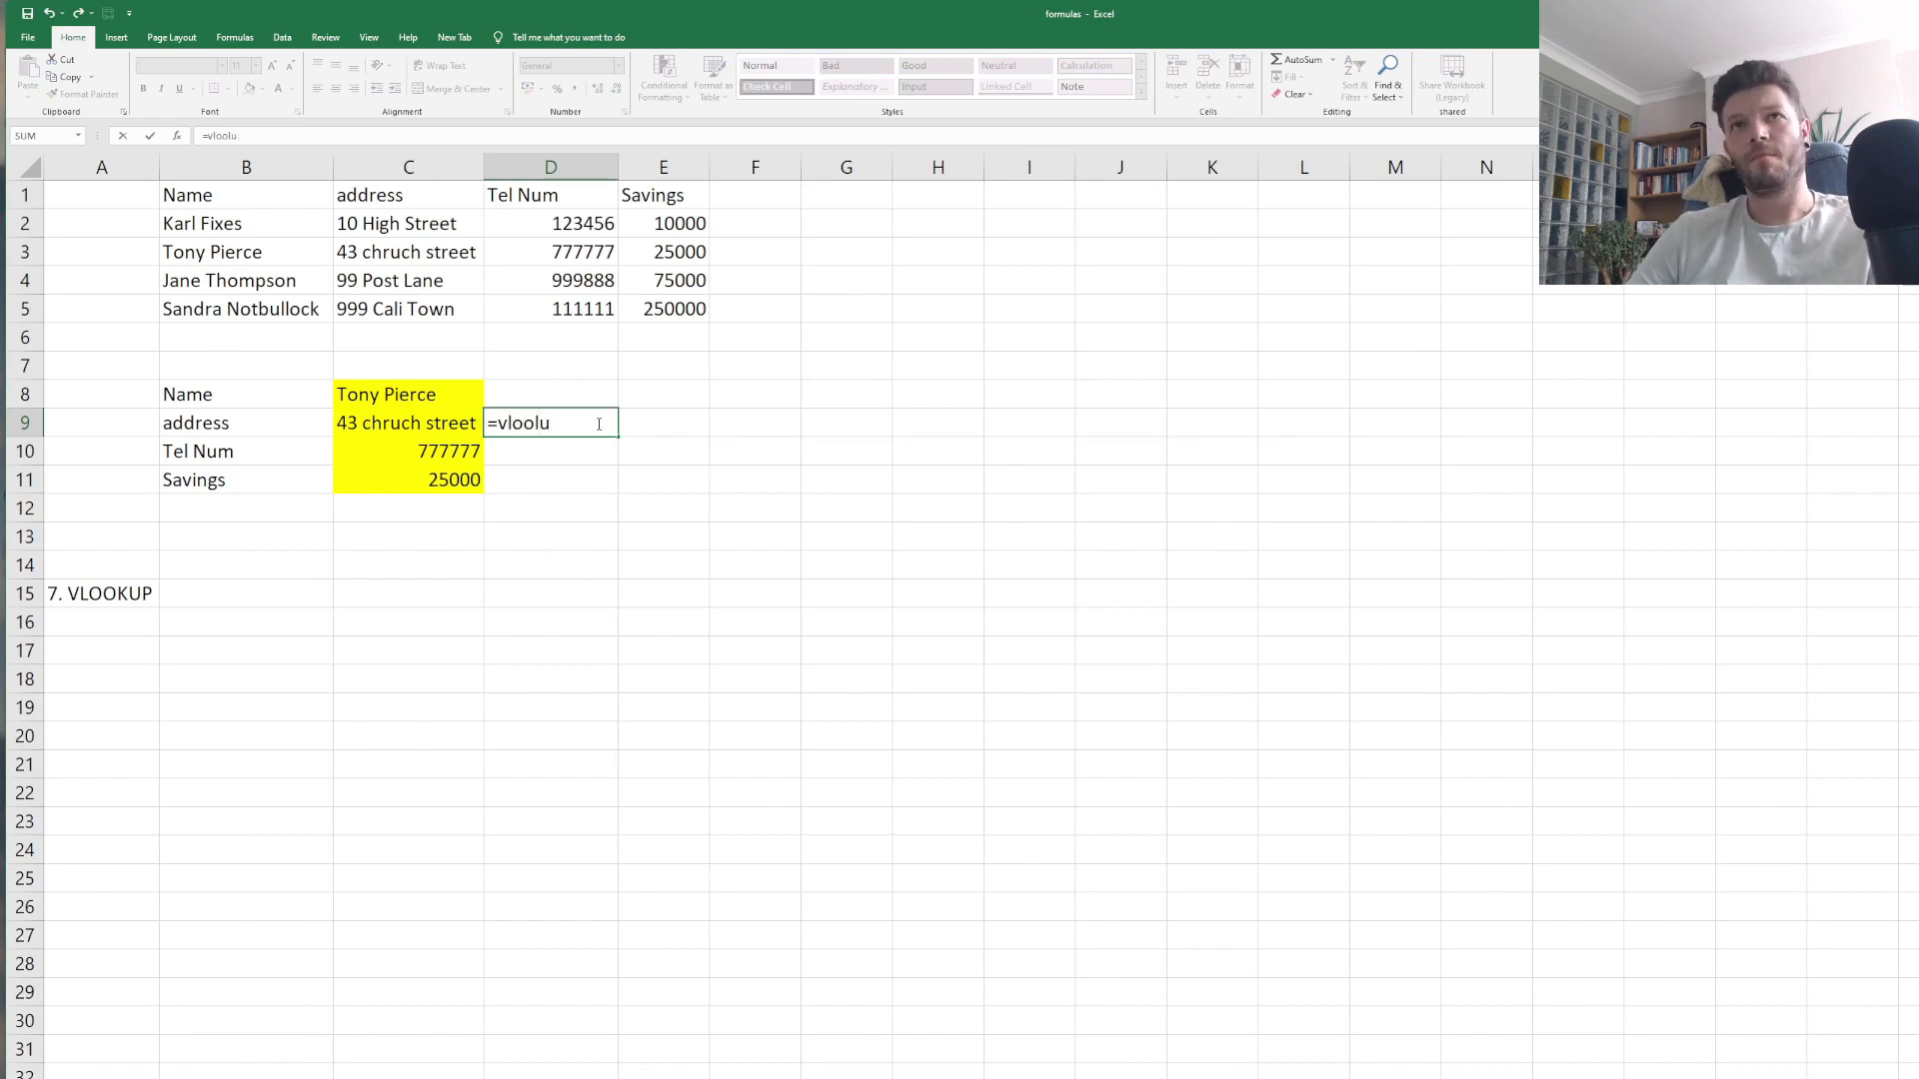
{"action": "key", "text": "BackSpace"}
{"action": "key", "text": "BackSpace"}
{"action": "key", "text": "BackSpace"}
{"action": "type", "text": "kup"}
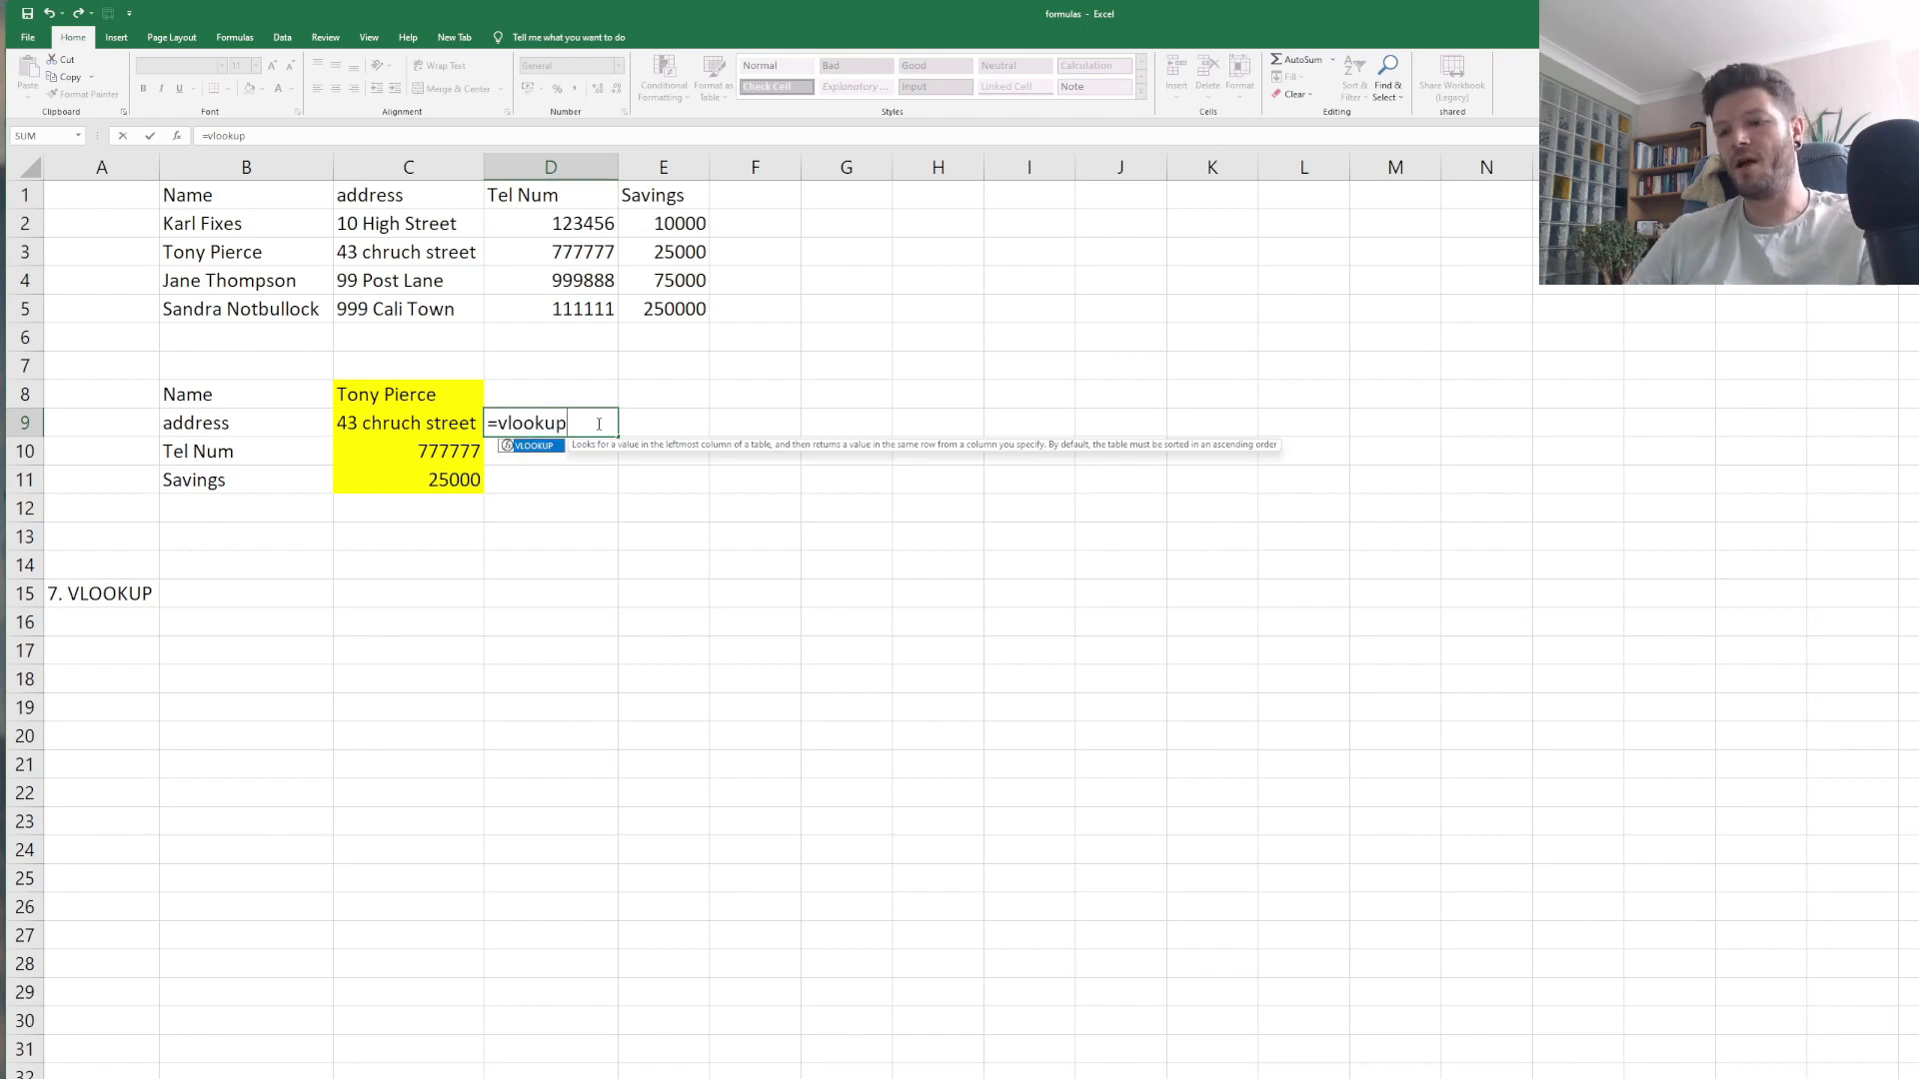
{"action": "type", "text": "("}
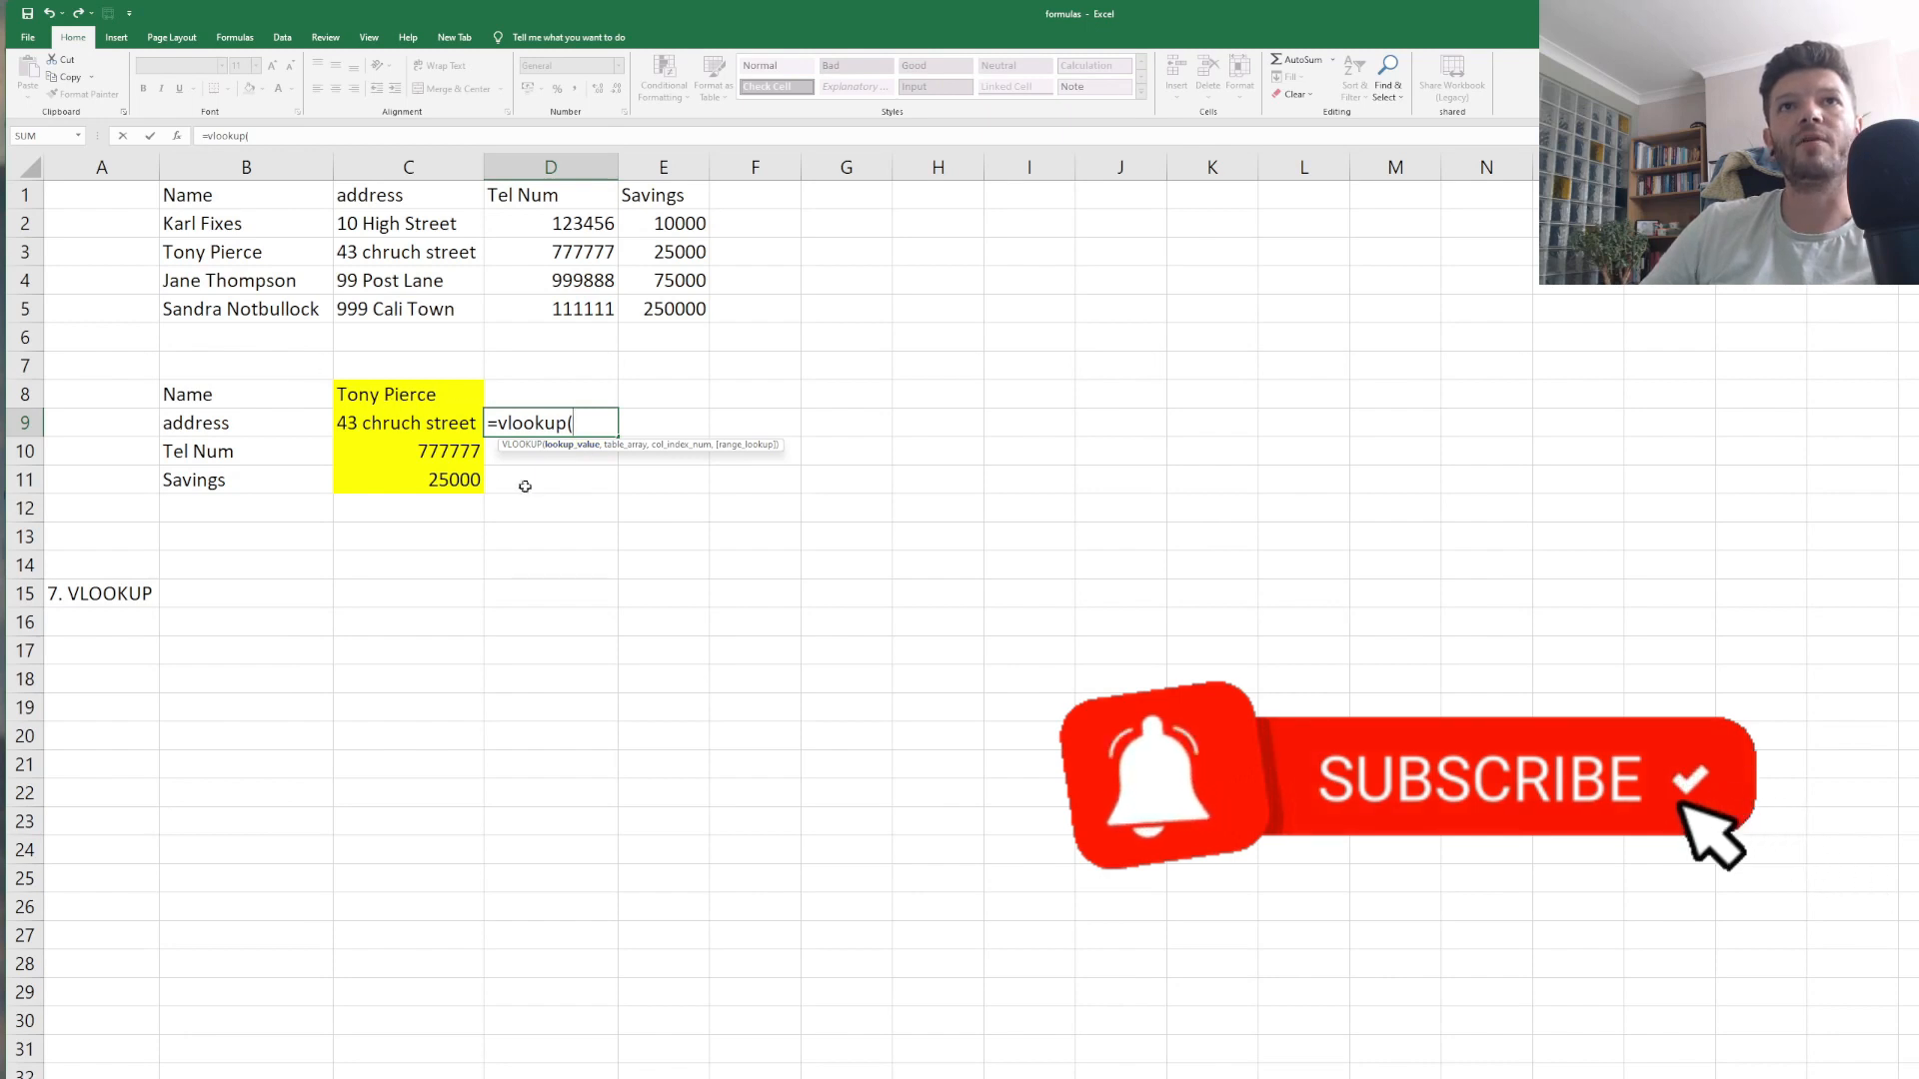
{"action": "left_click", "coordinate": [584, 396]}
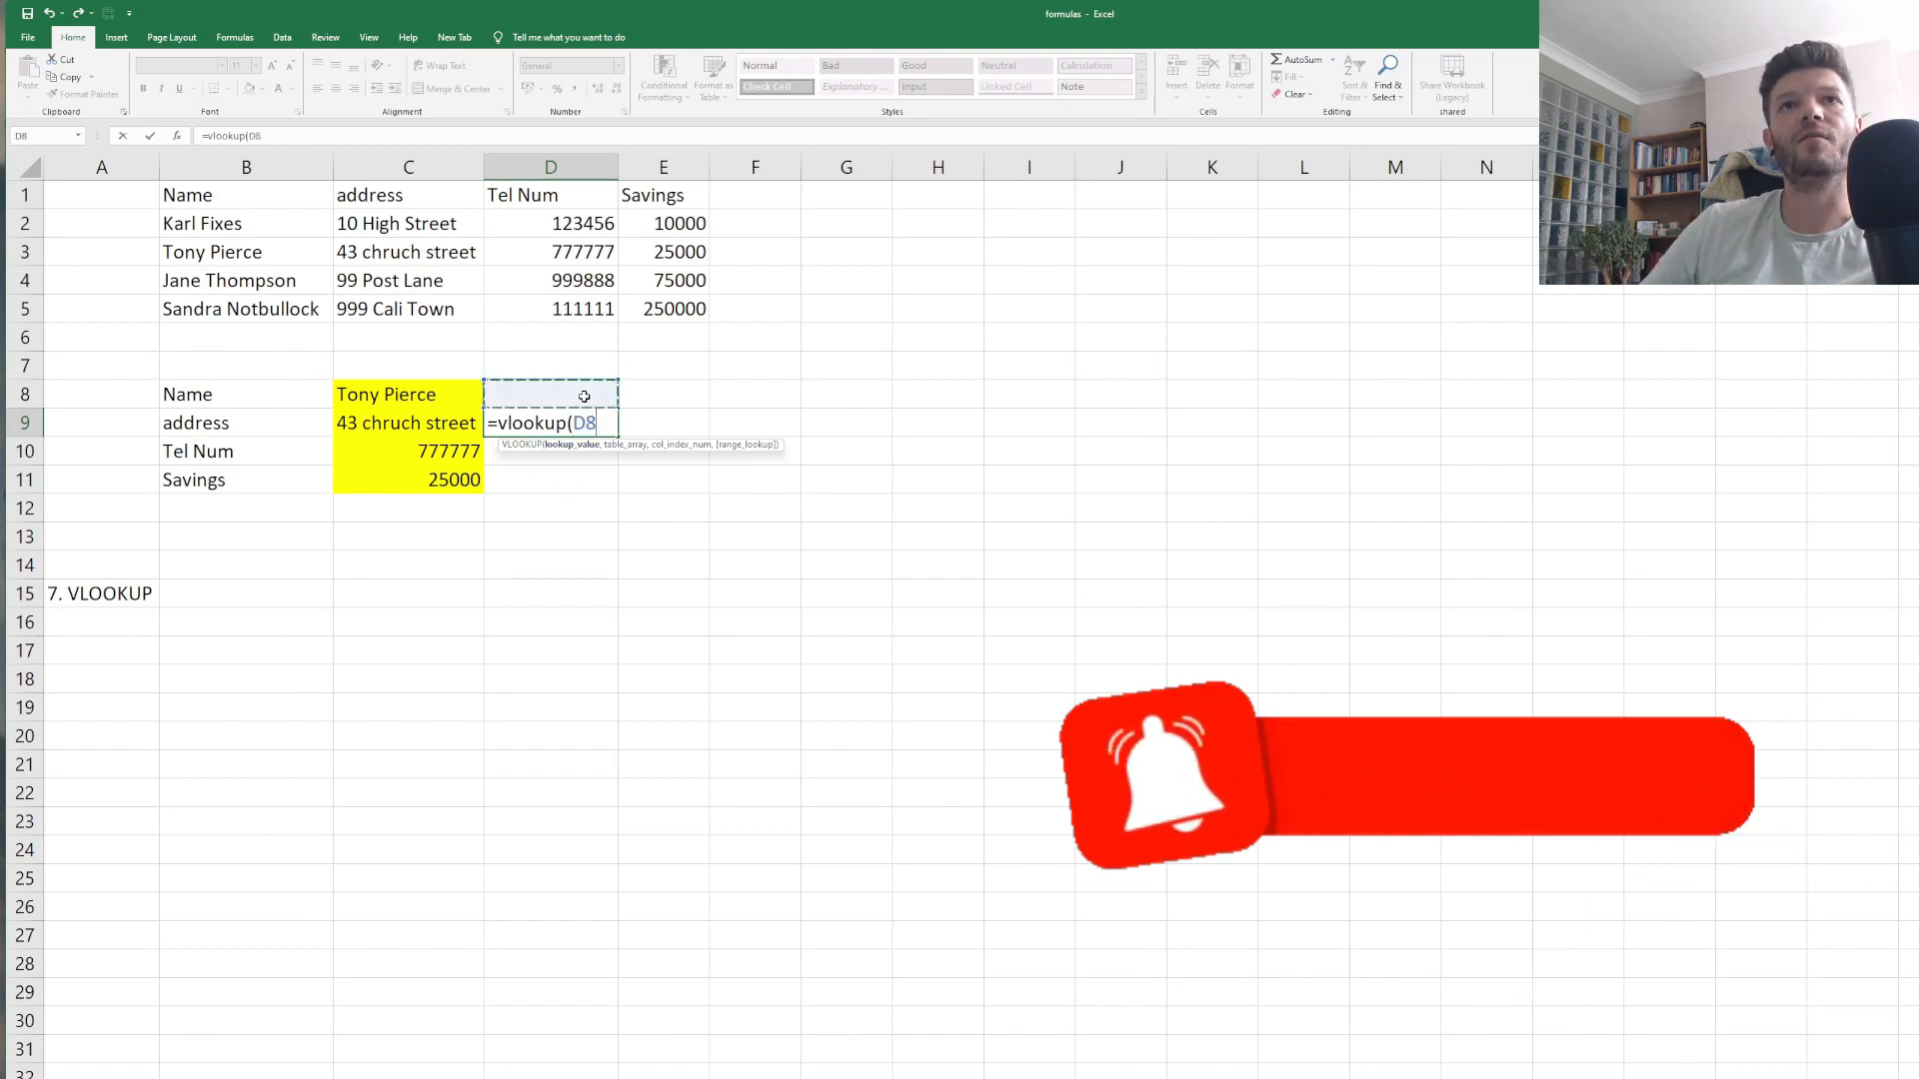
{"action": "type", "text": ","}
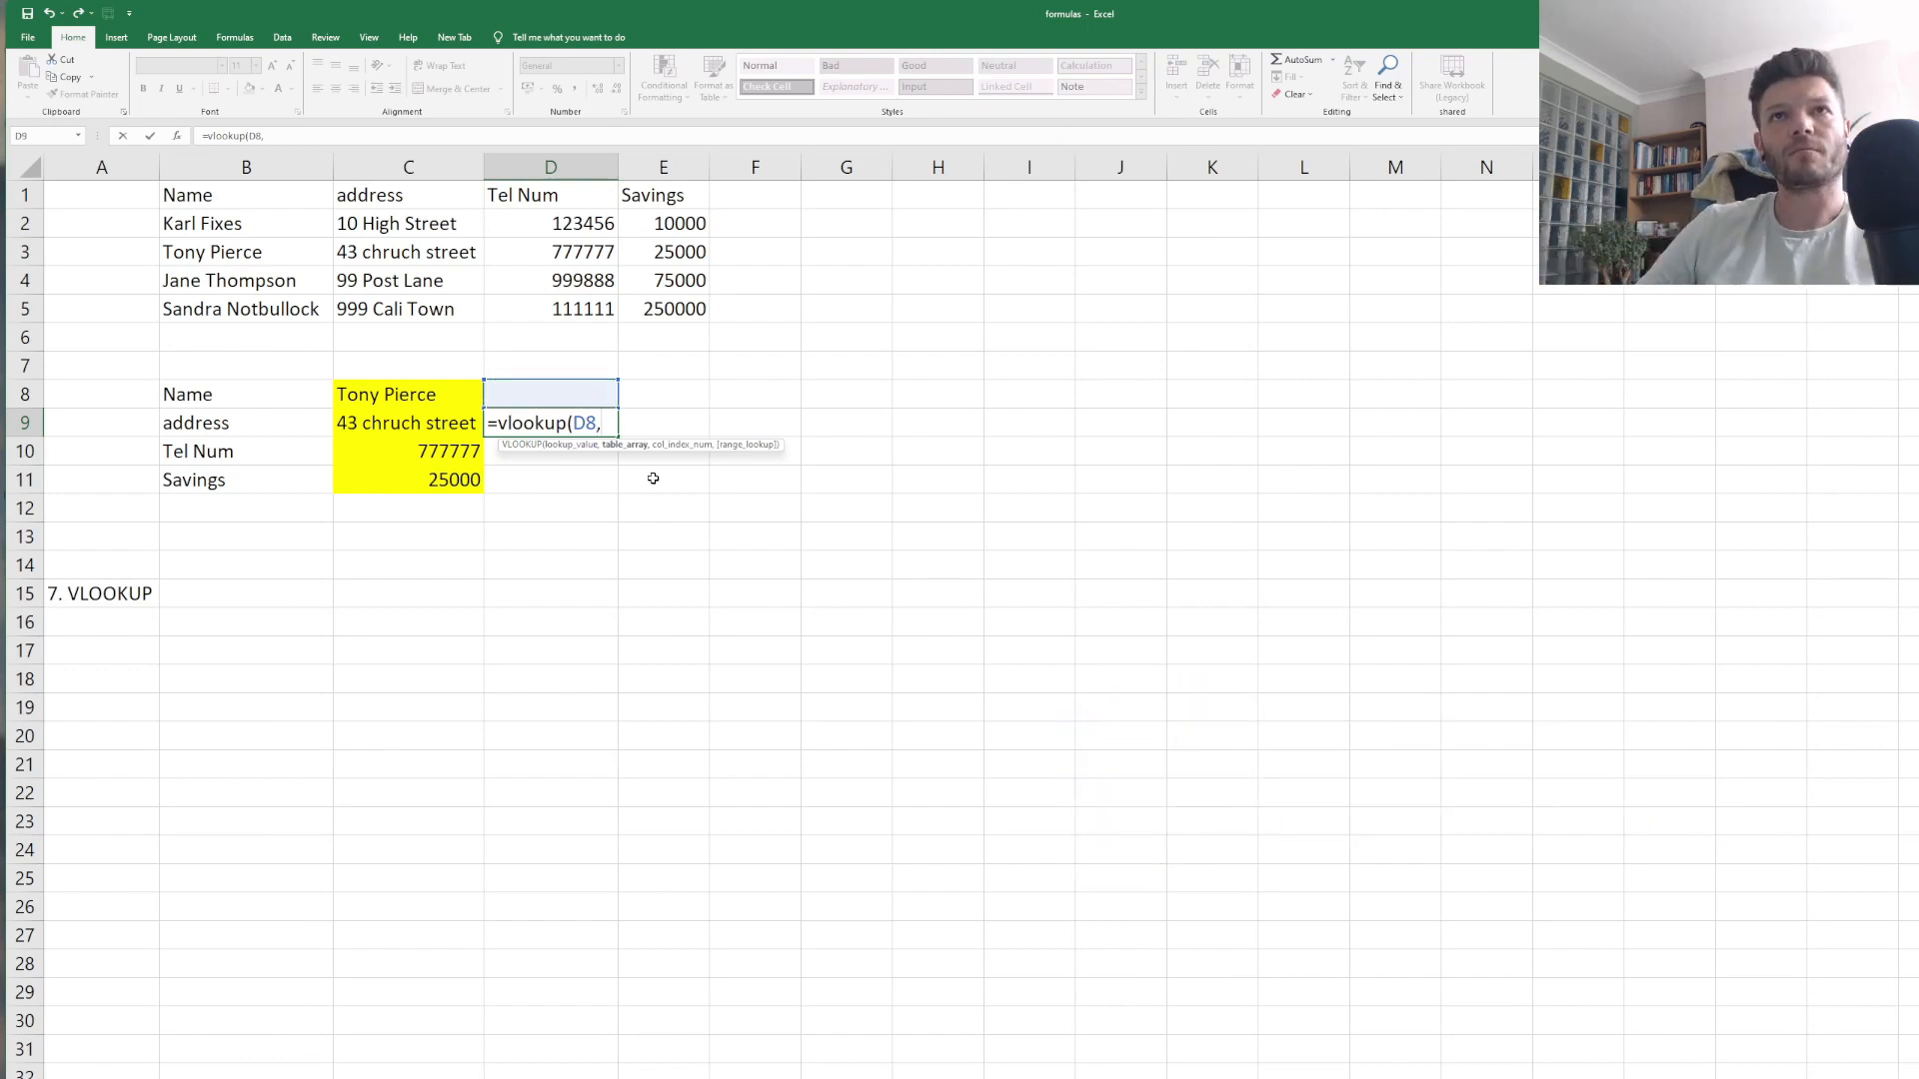
{"action": "left_click_drag", "start_coordinate": [233, 228], "coordinate": [708, 303]}
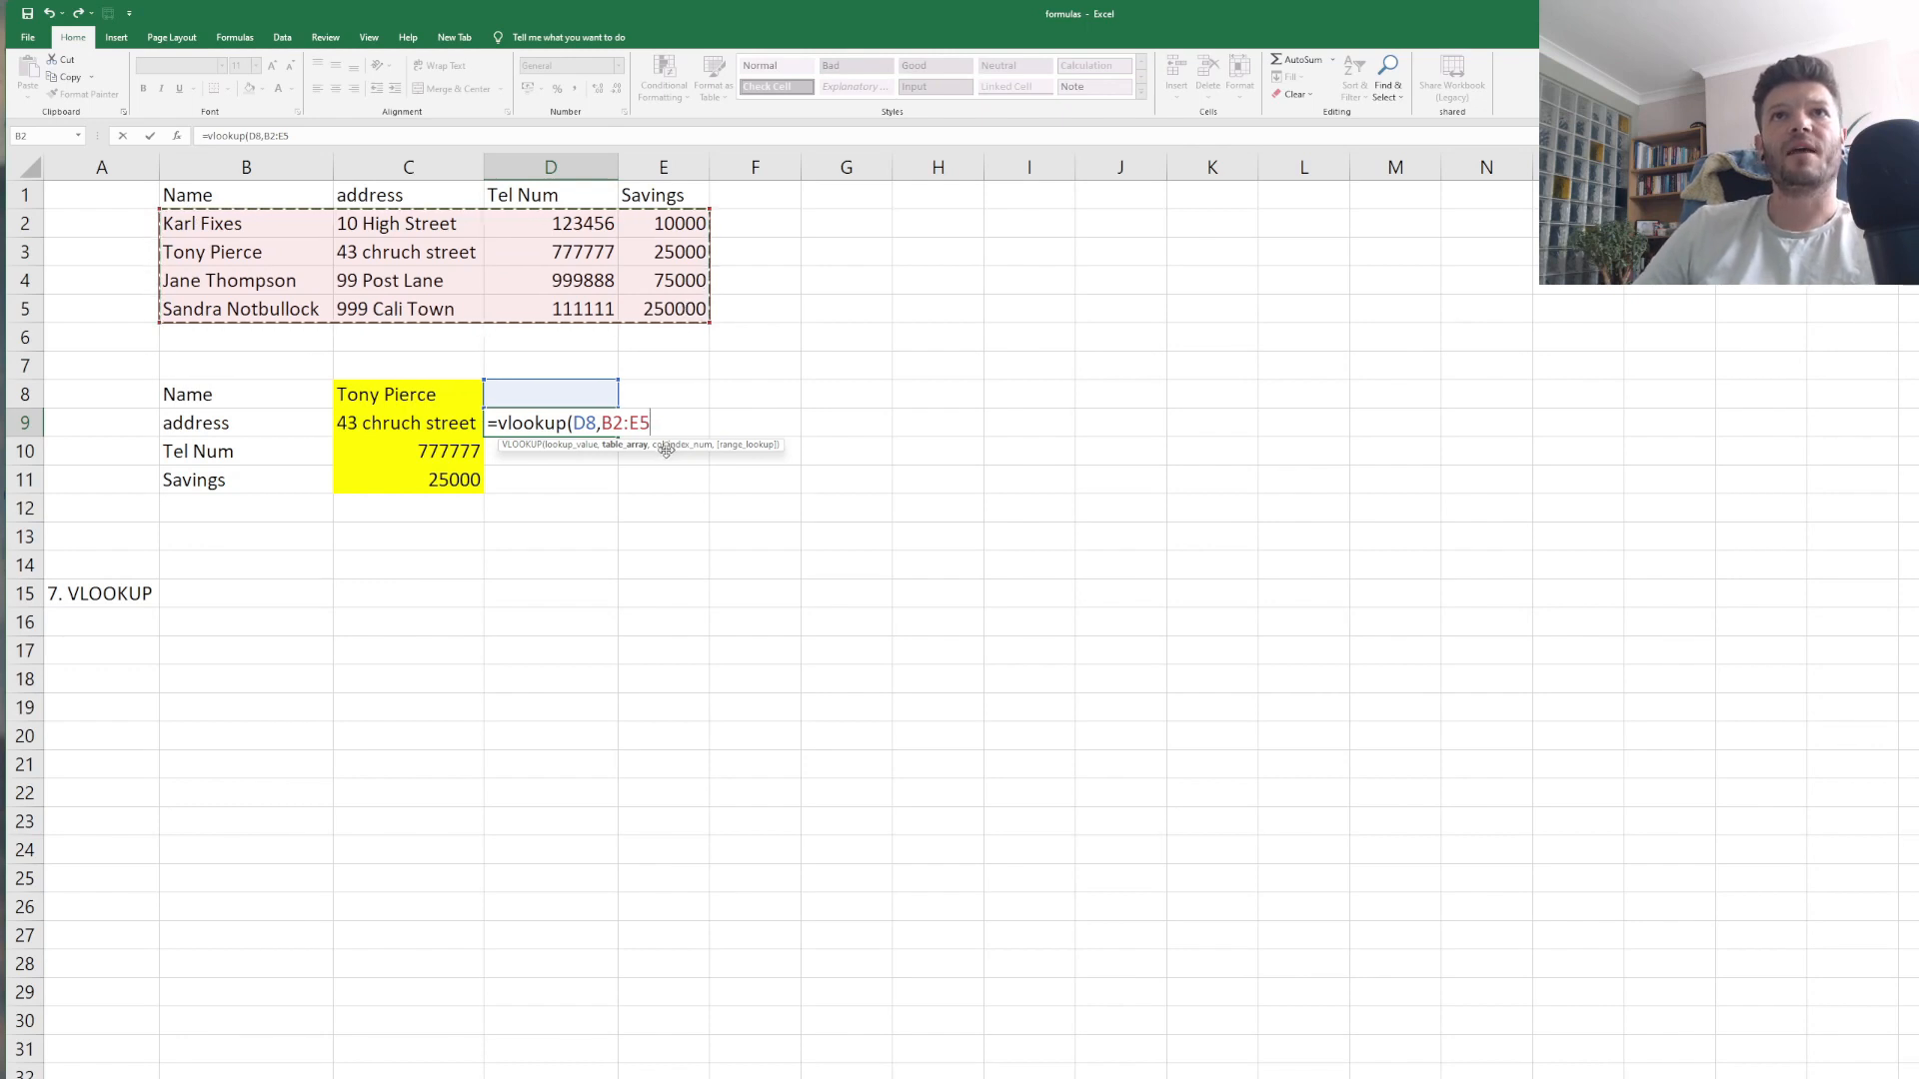
{"action": "type", "text": ",2,false"}
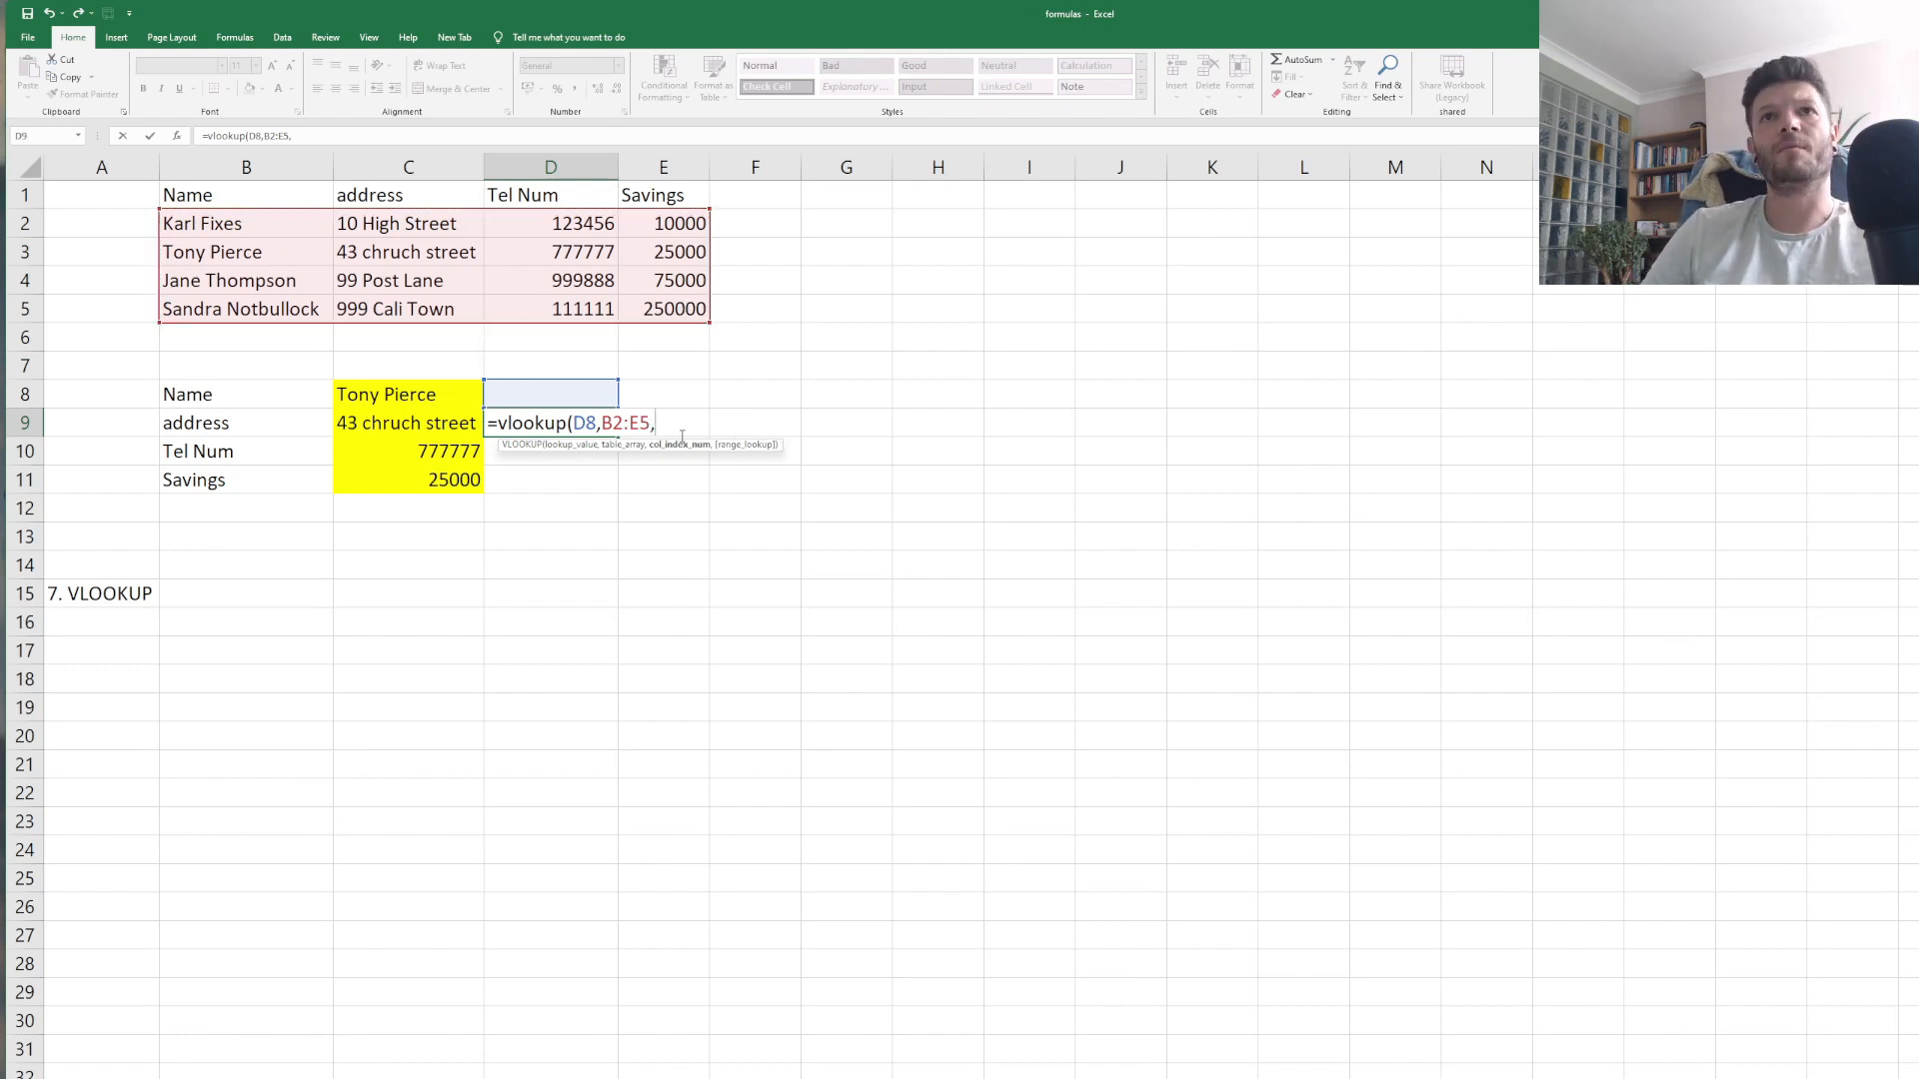
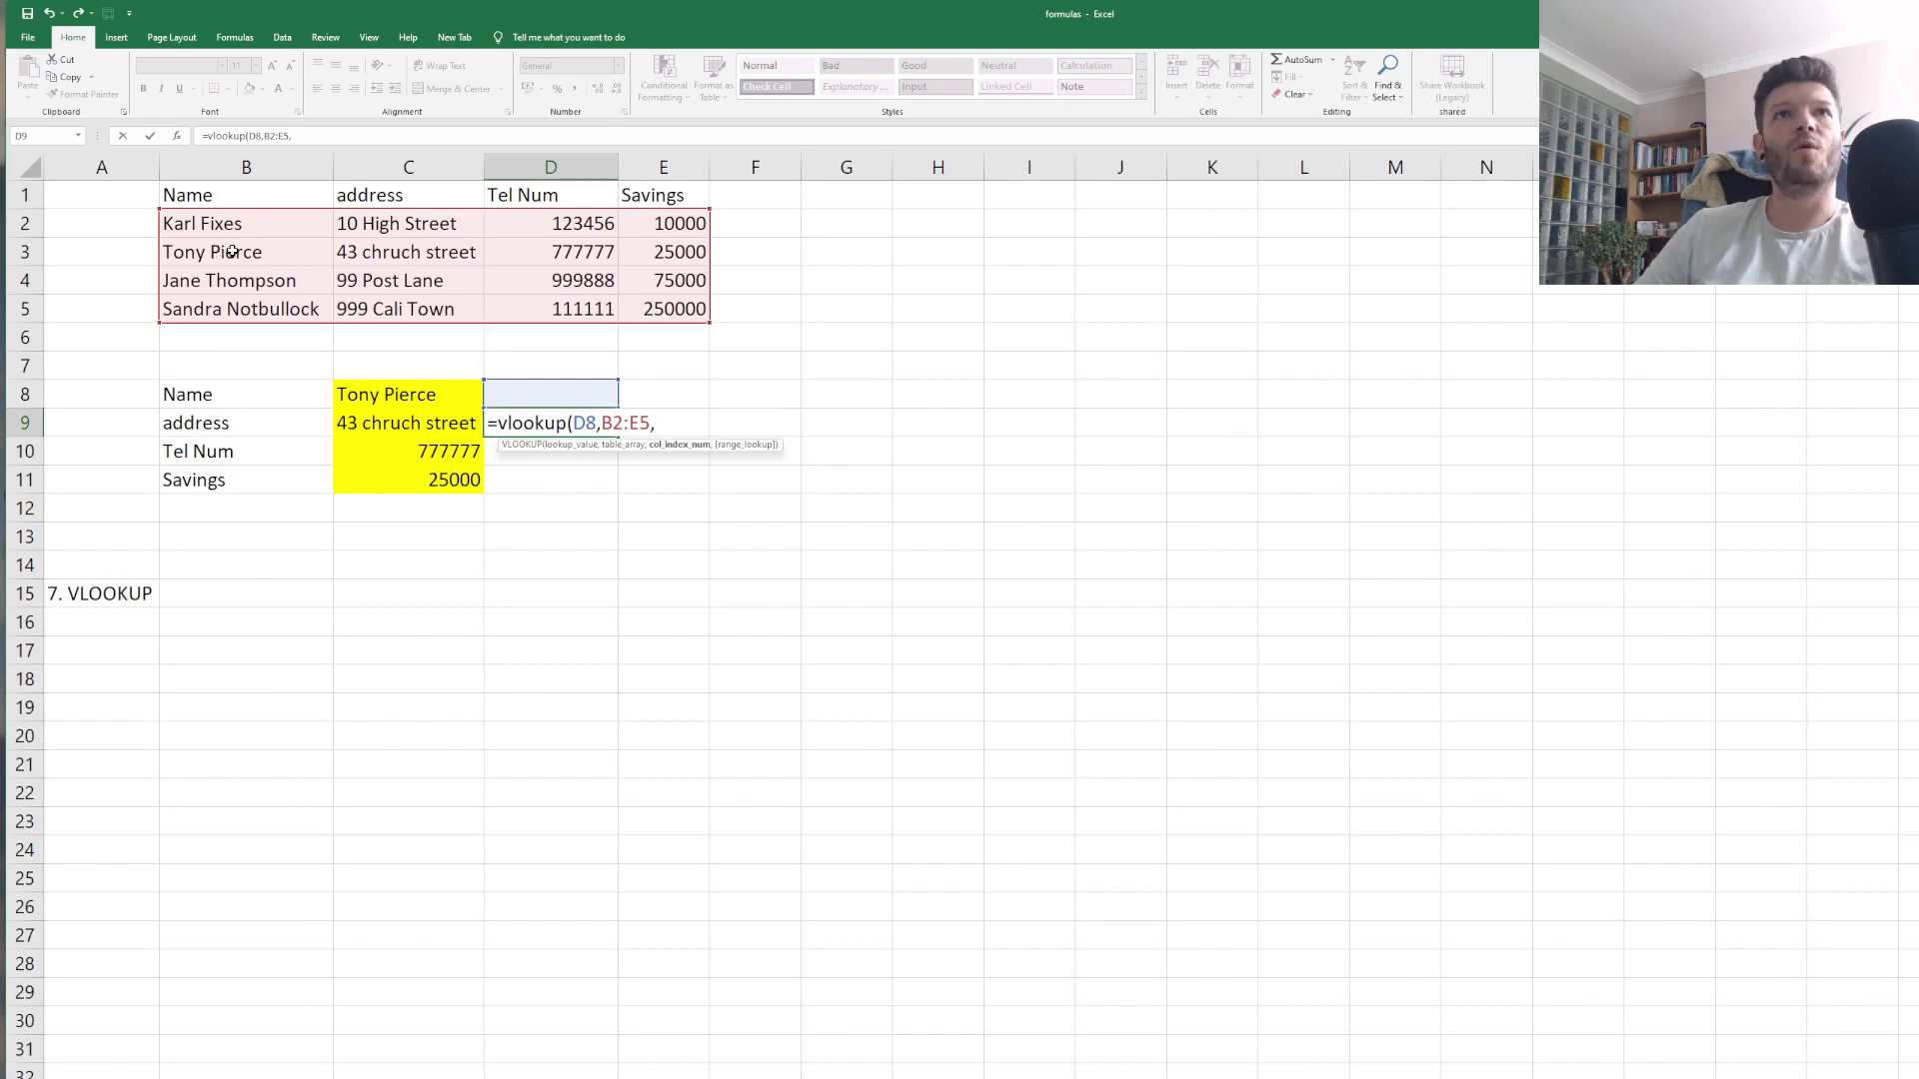
{"action": "type", "text": "2"}
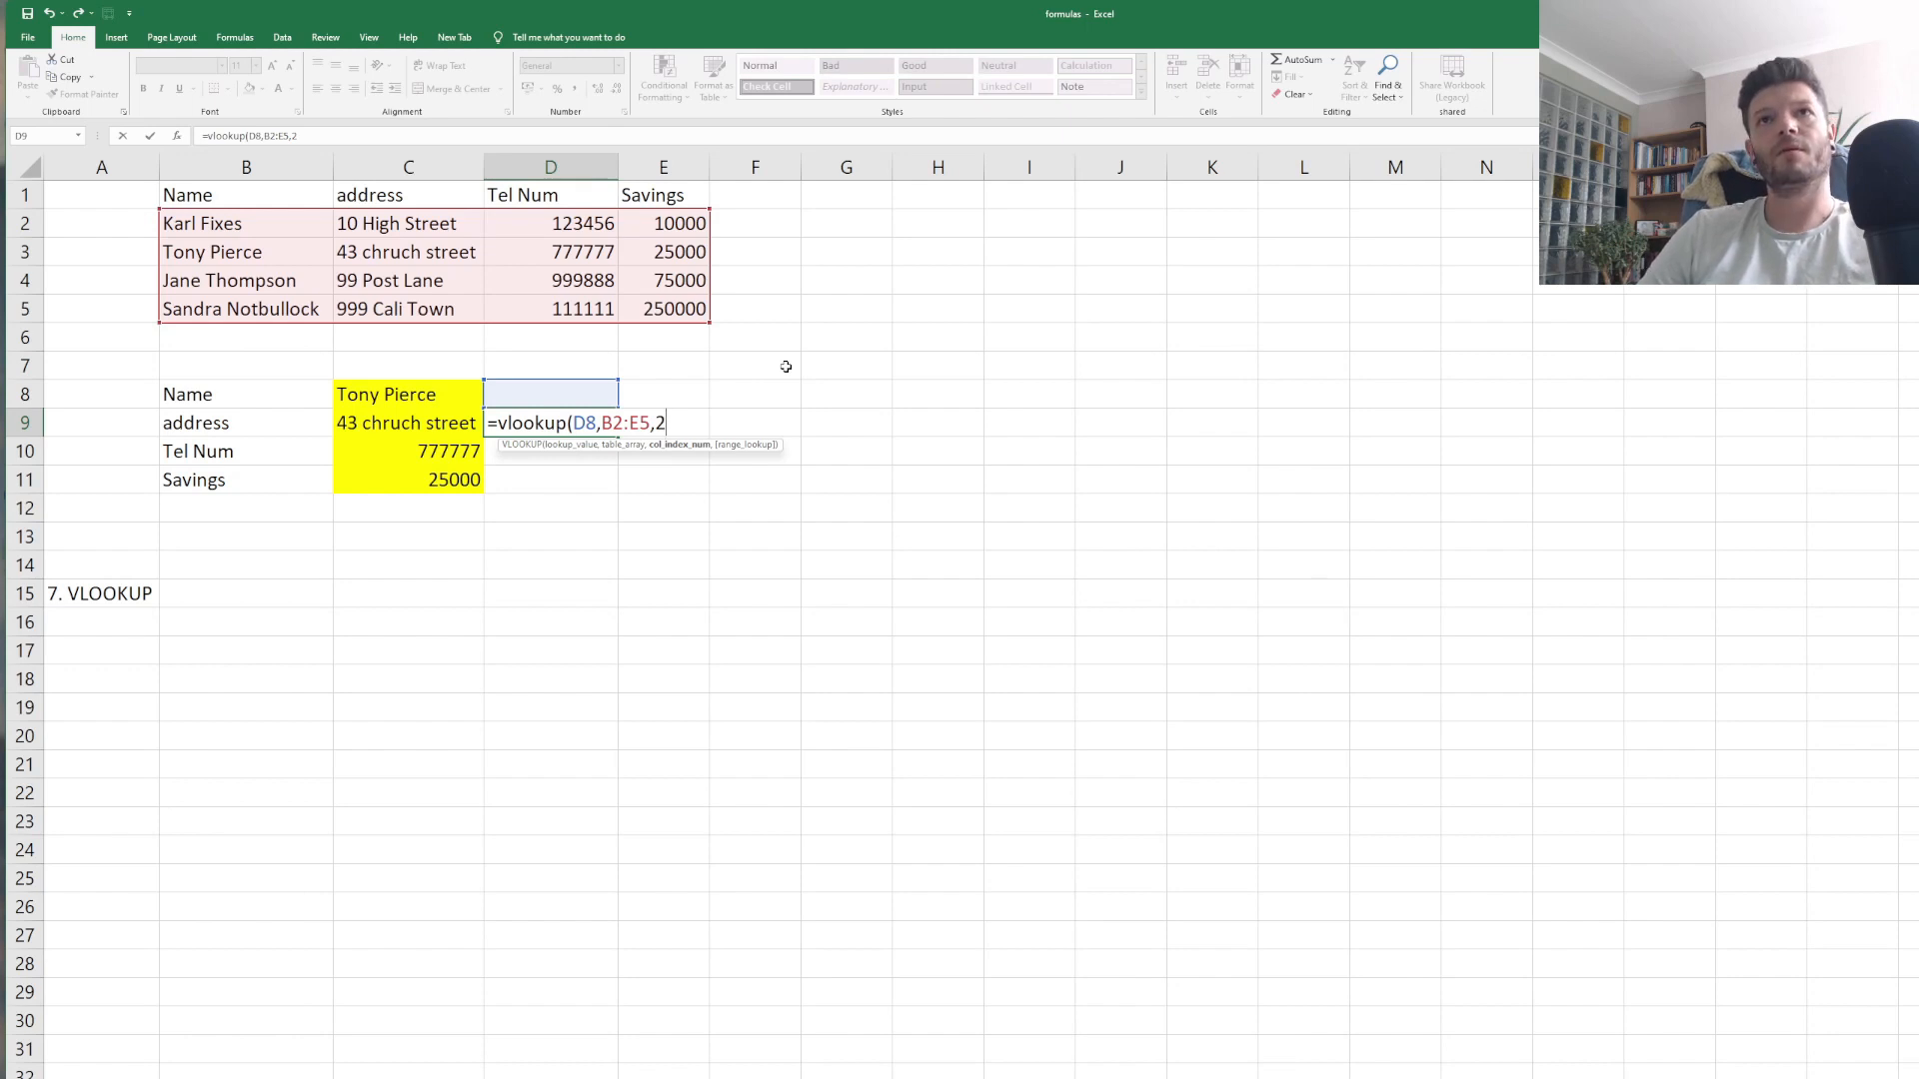
{"action": "type", "text": ","}
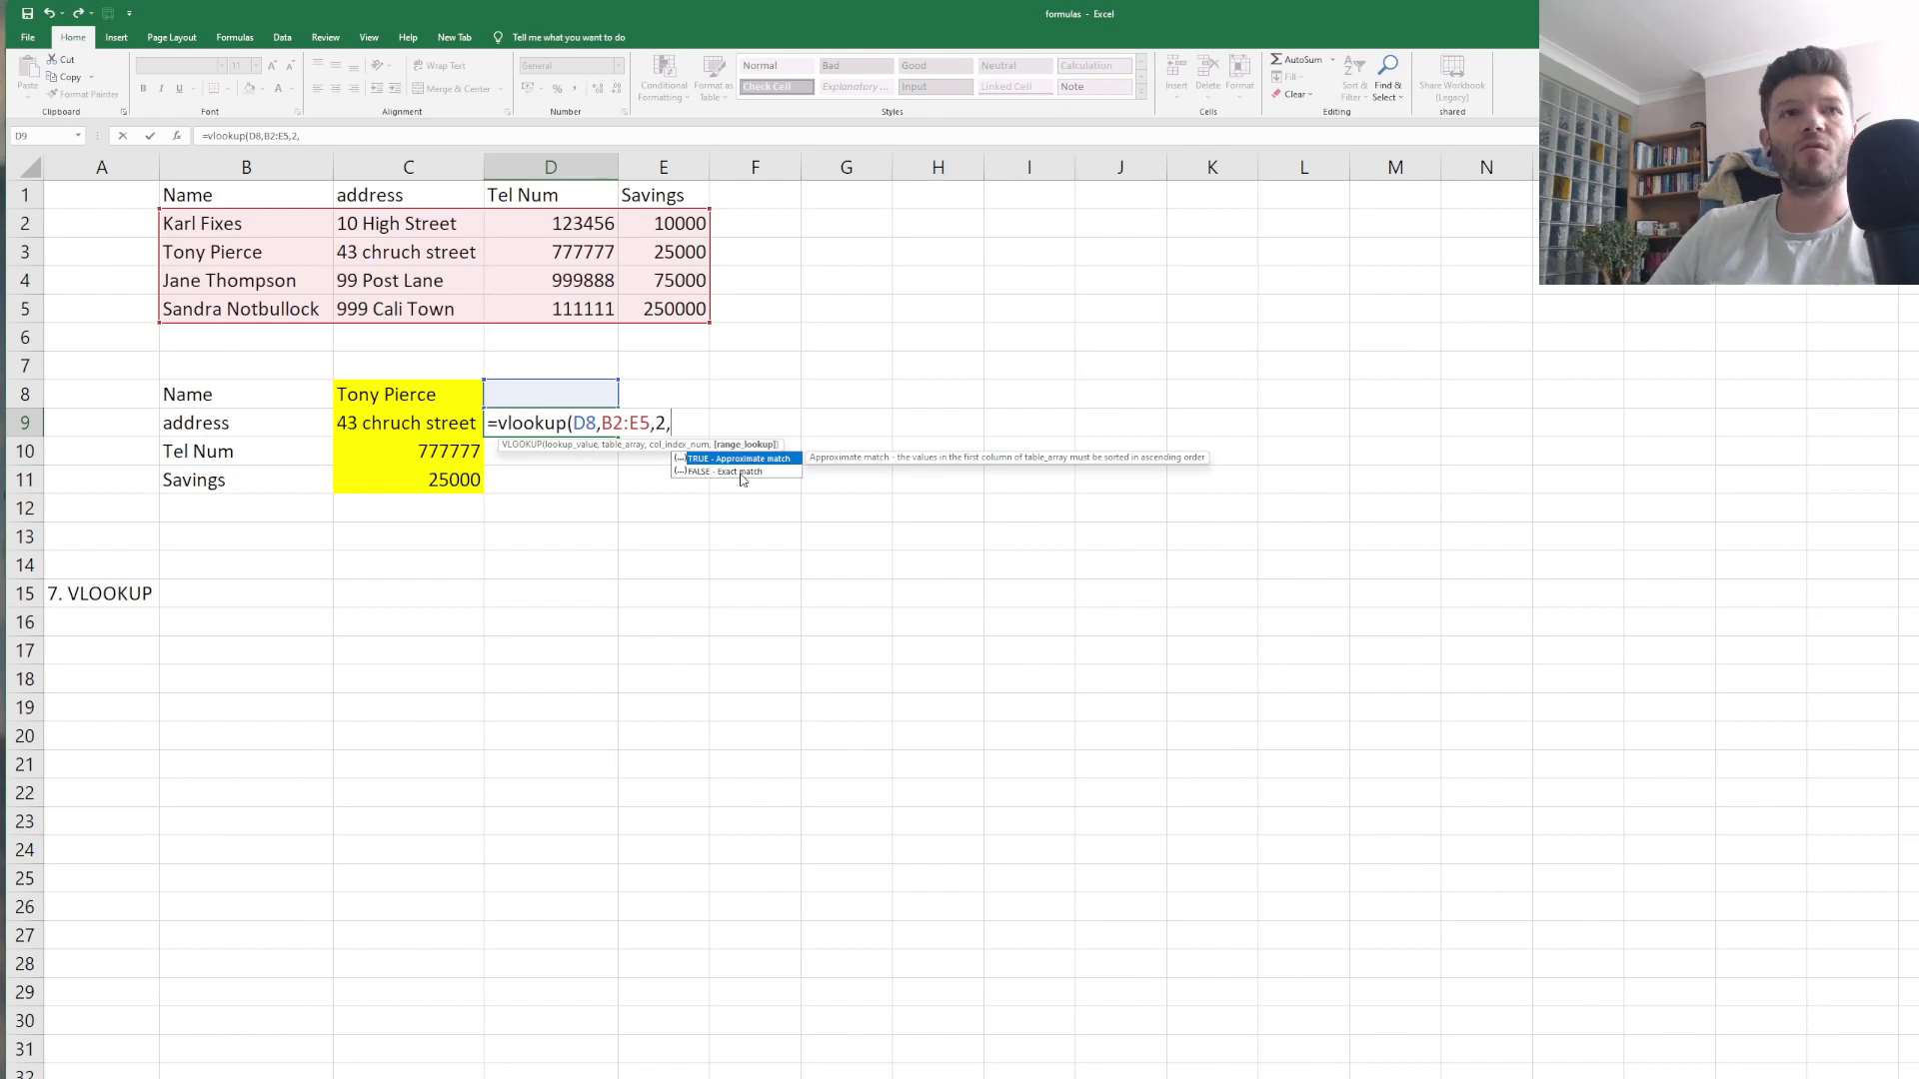
{"action": "type", "text": "fal"}
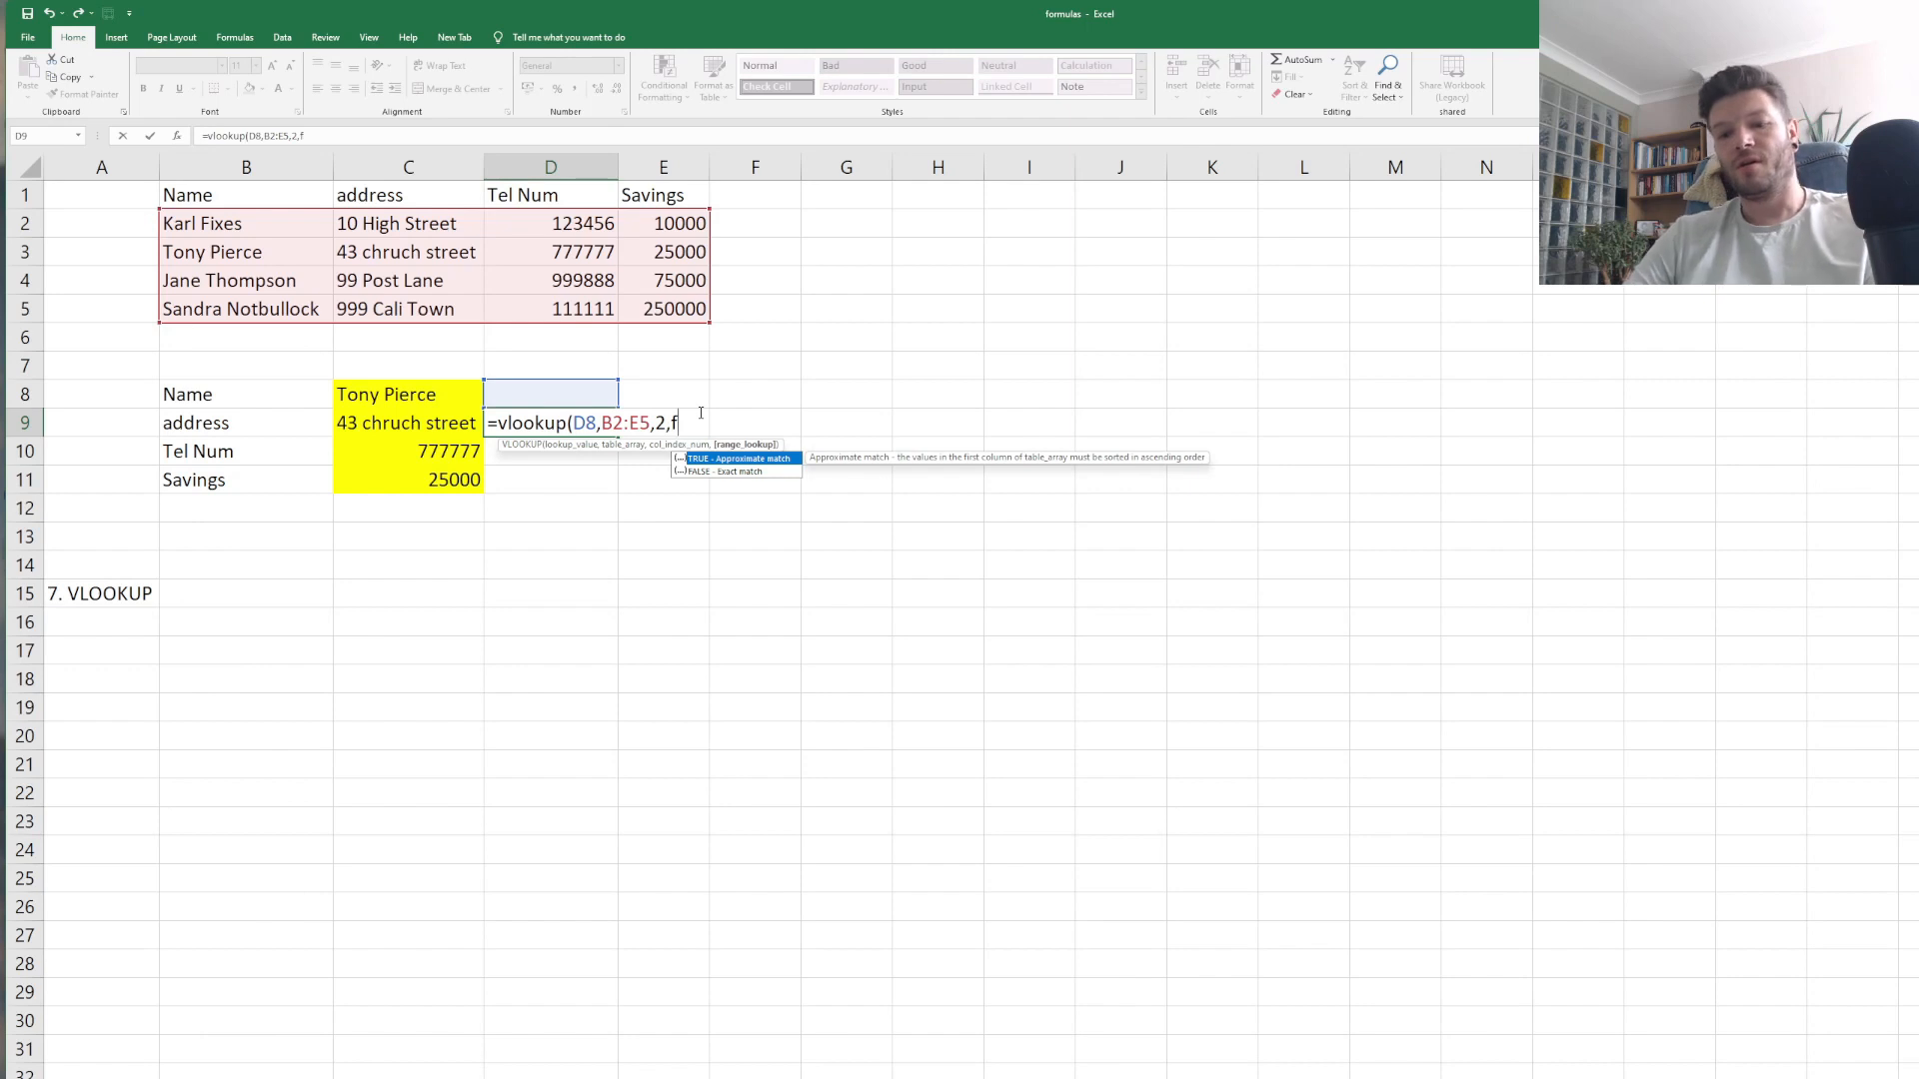
{"action": "type", "text": "e"}
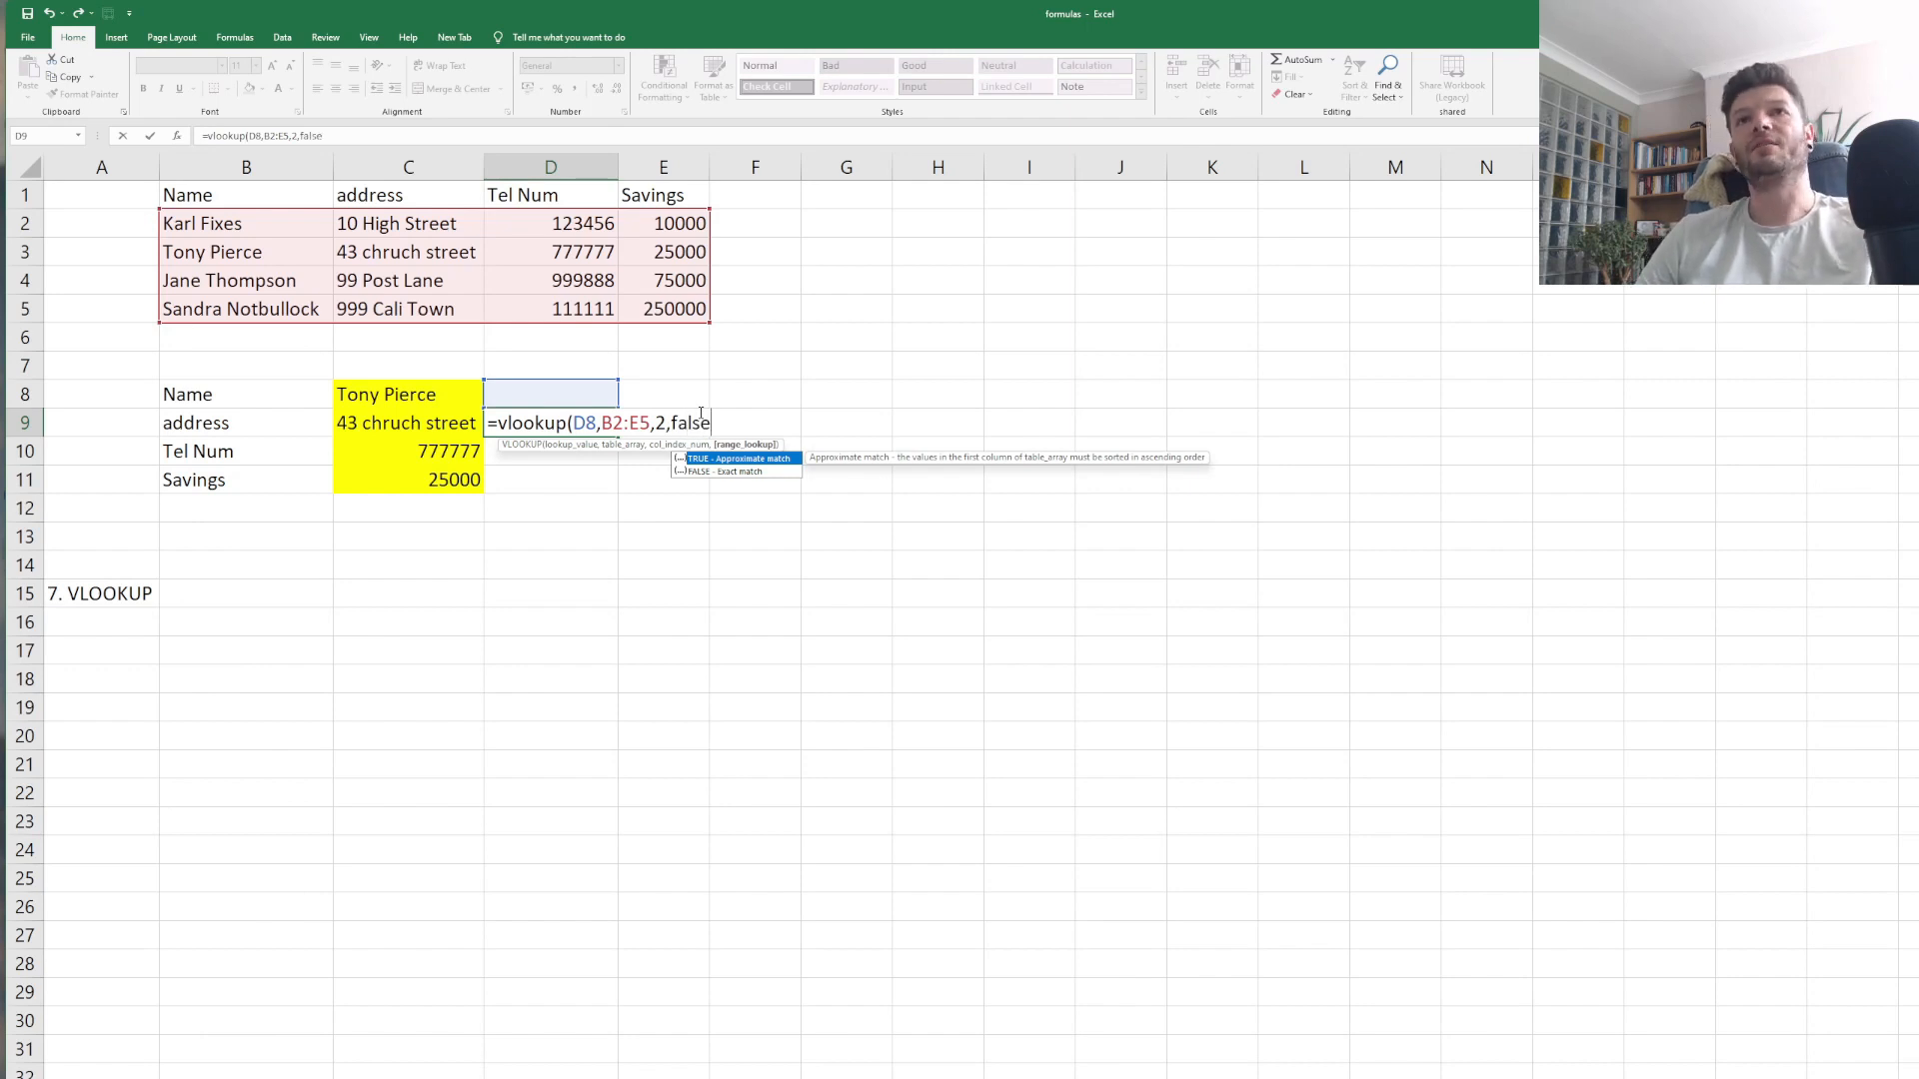
{"action": "type", "text": ")"}
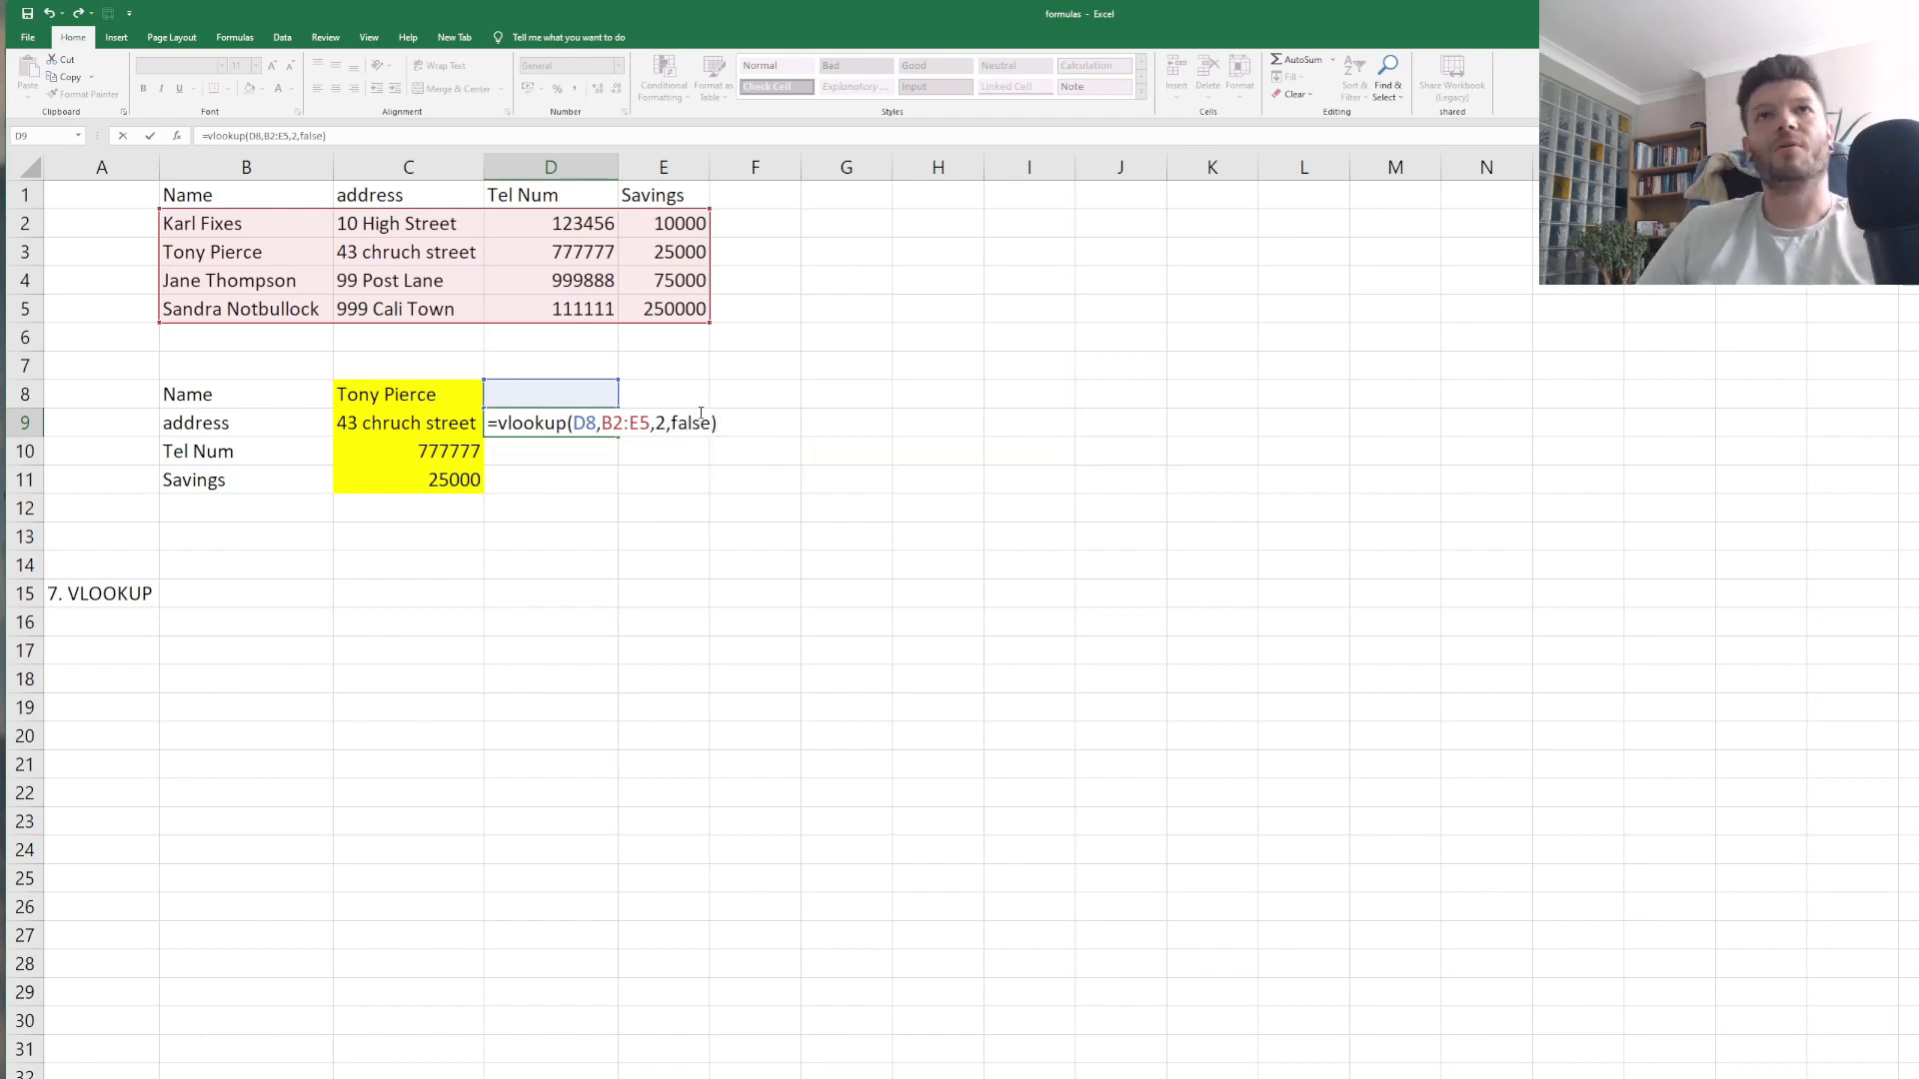
{"action": "key", "text": "Return"}
{"action": "left_click", "coordinate": [591, 427]}
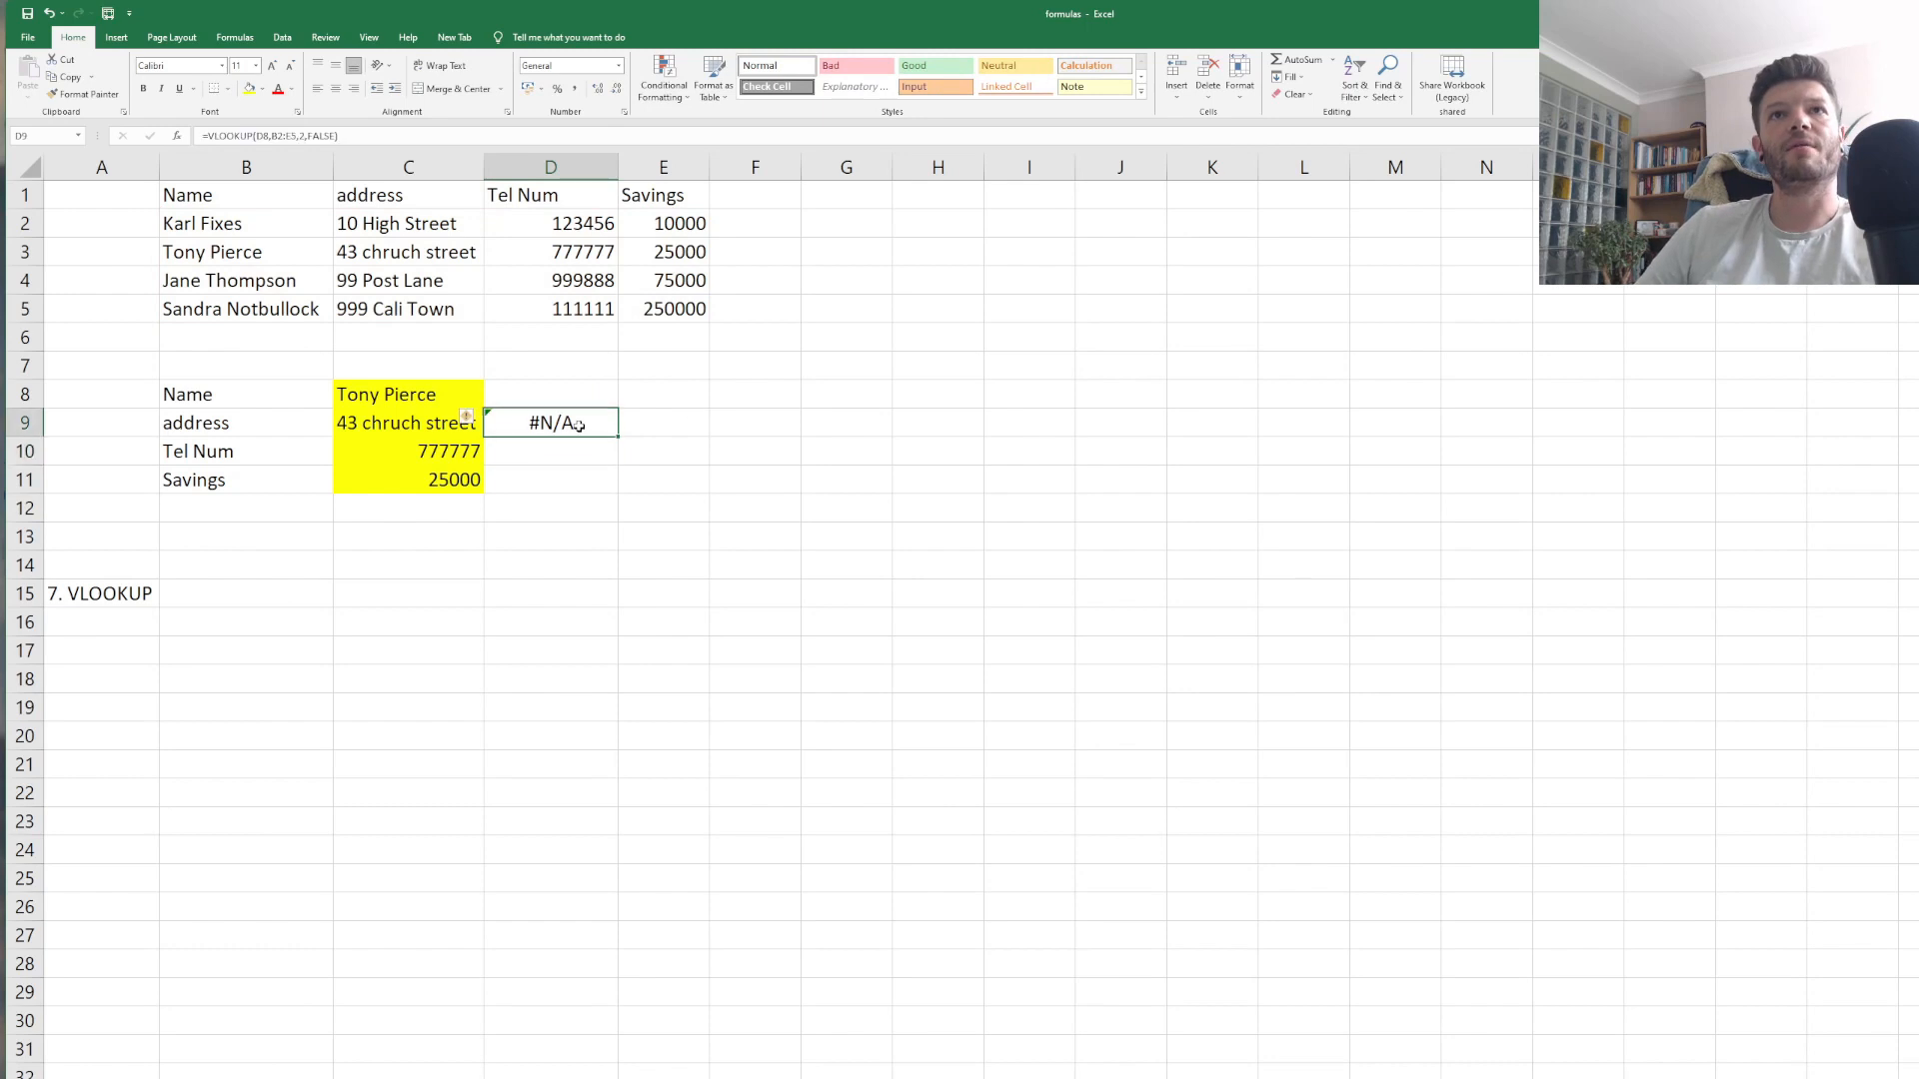
Copy the lookup name from C8 into D8 and autofit the width of column D.
{"action": "left_click", "coordinate": [470, 397]}
{"action": "key", "text": "ctrl+c"}
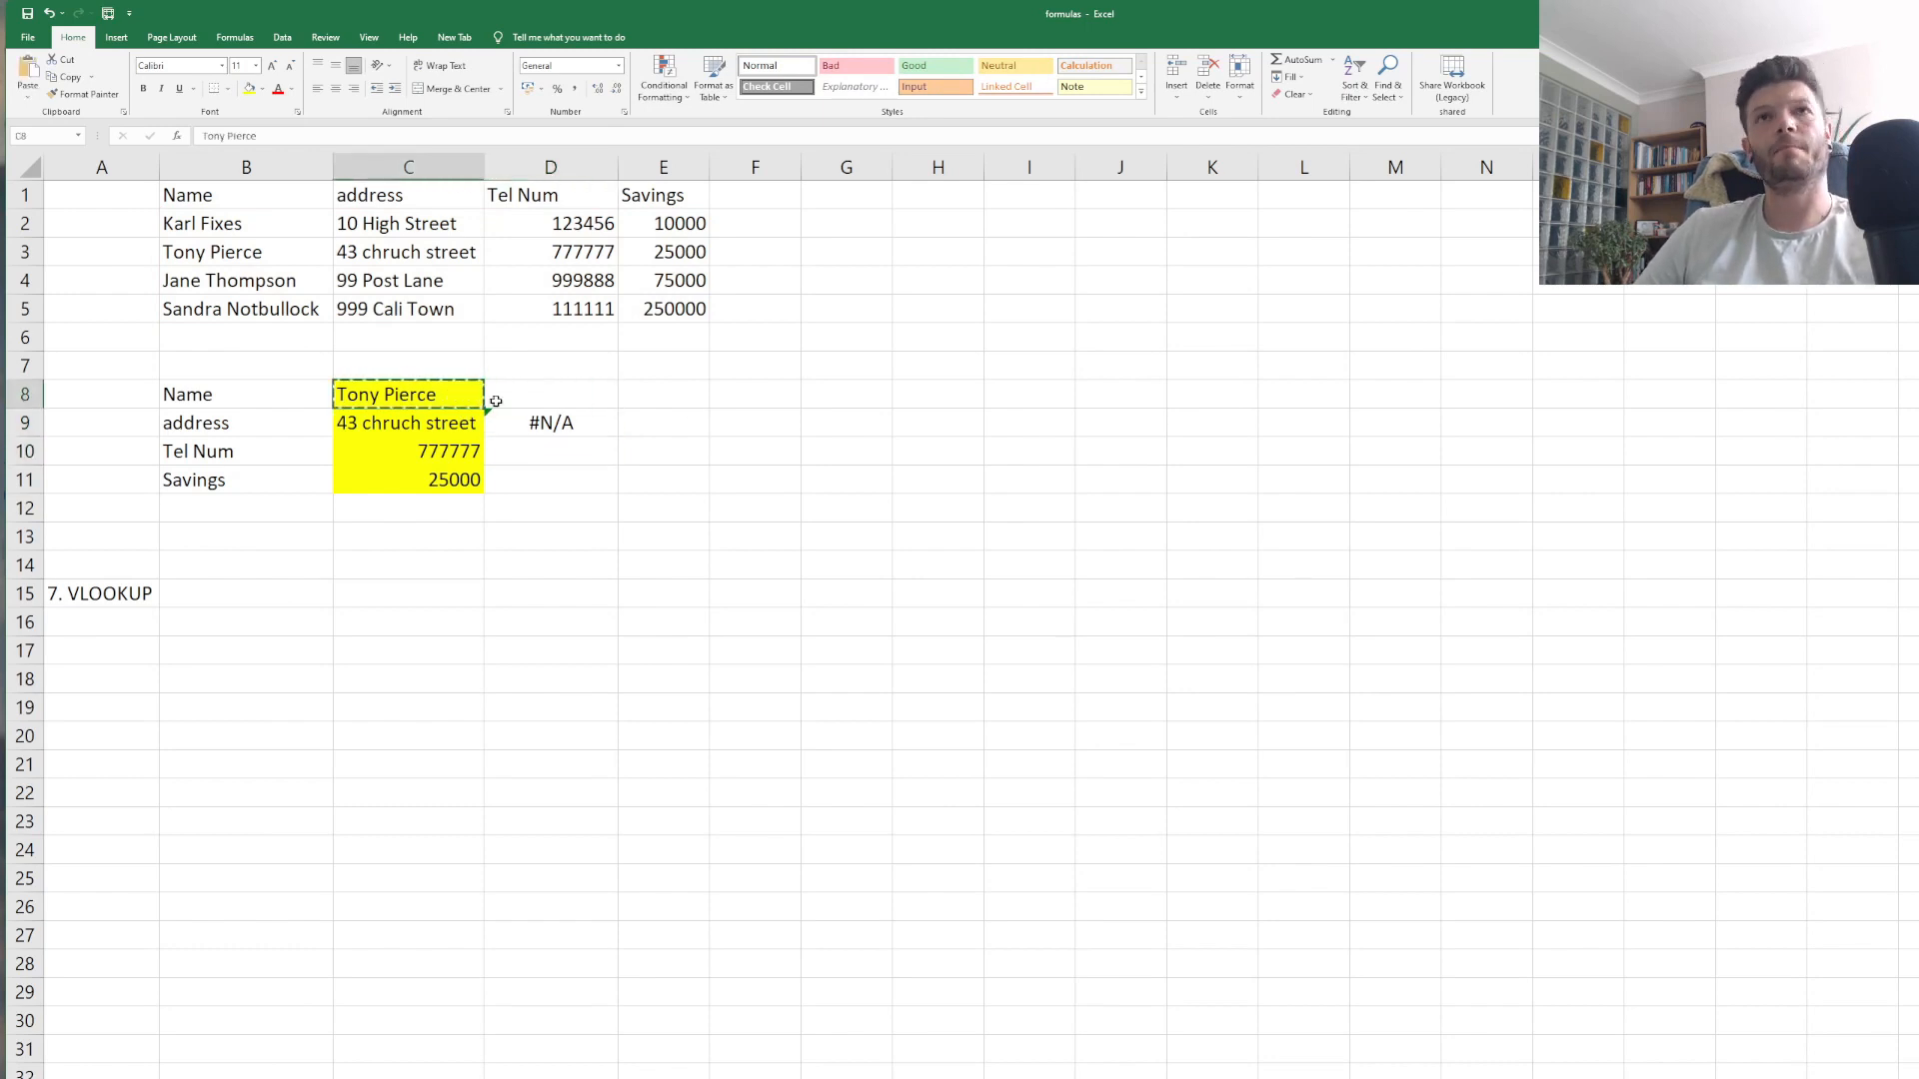
{"action": "left_click", "coordinate": [572, 397]}
{"action": "key", "text": "ctrl+v"}
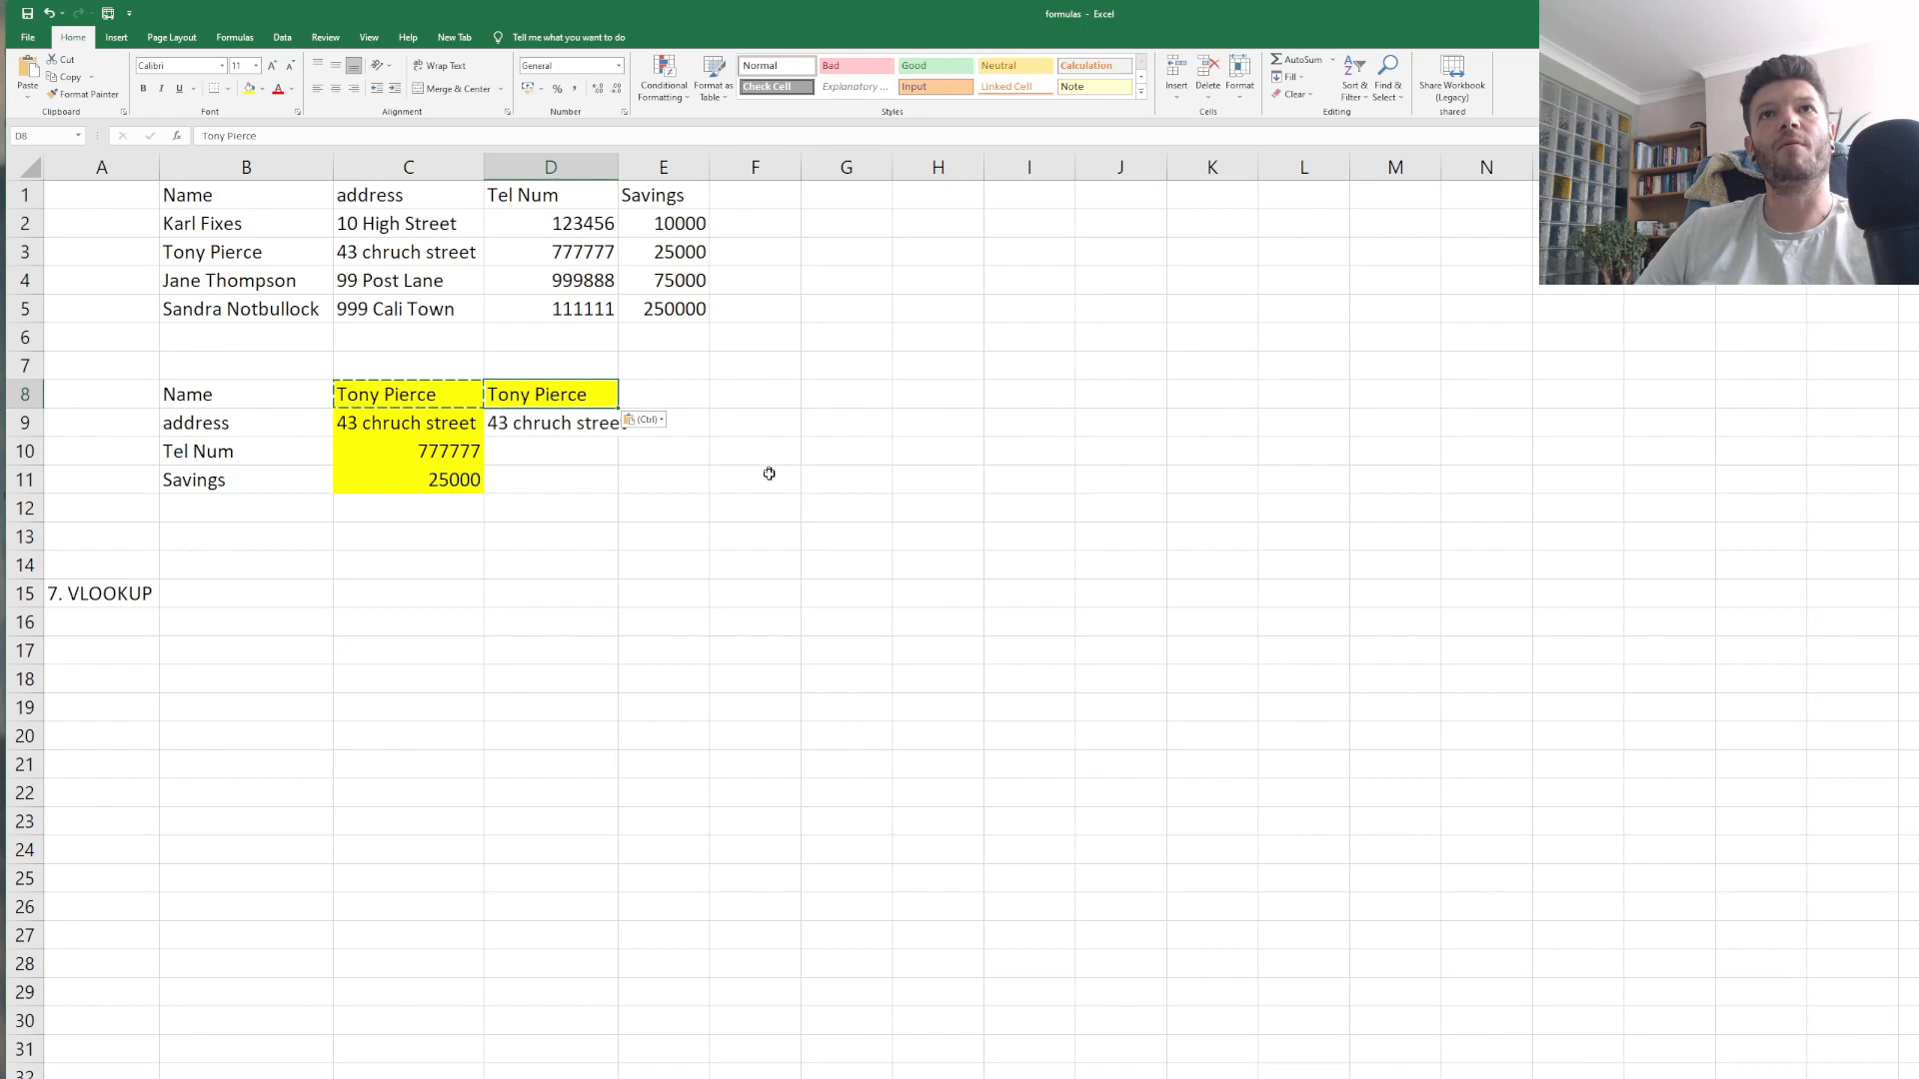
{"action": "left_click", "coordinate": [754, 507]}
{"action": "double_click", "coordinate": [617, 167]}
{"action": "left_click", "coordinate": [662, 561]}
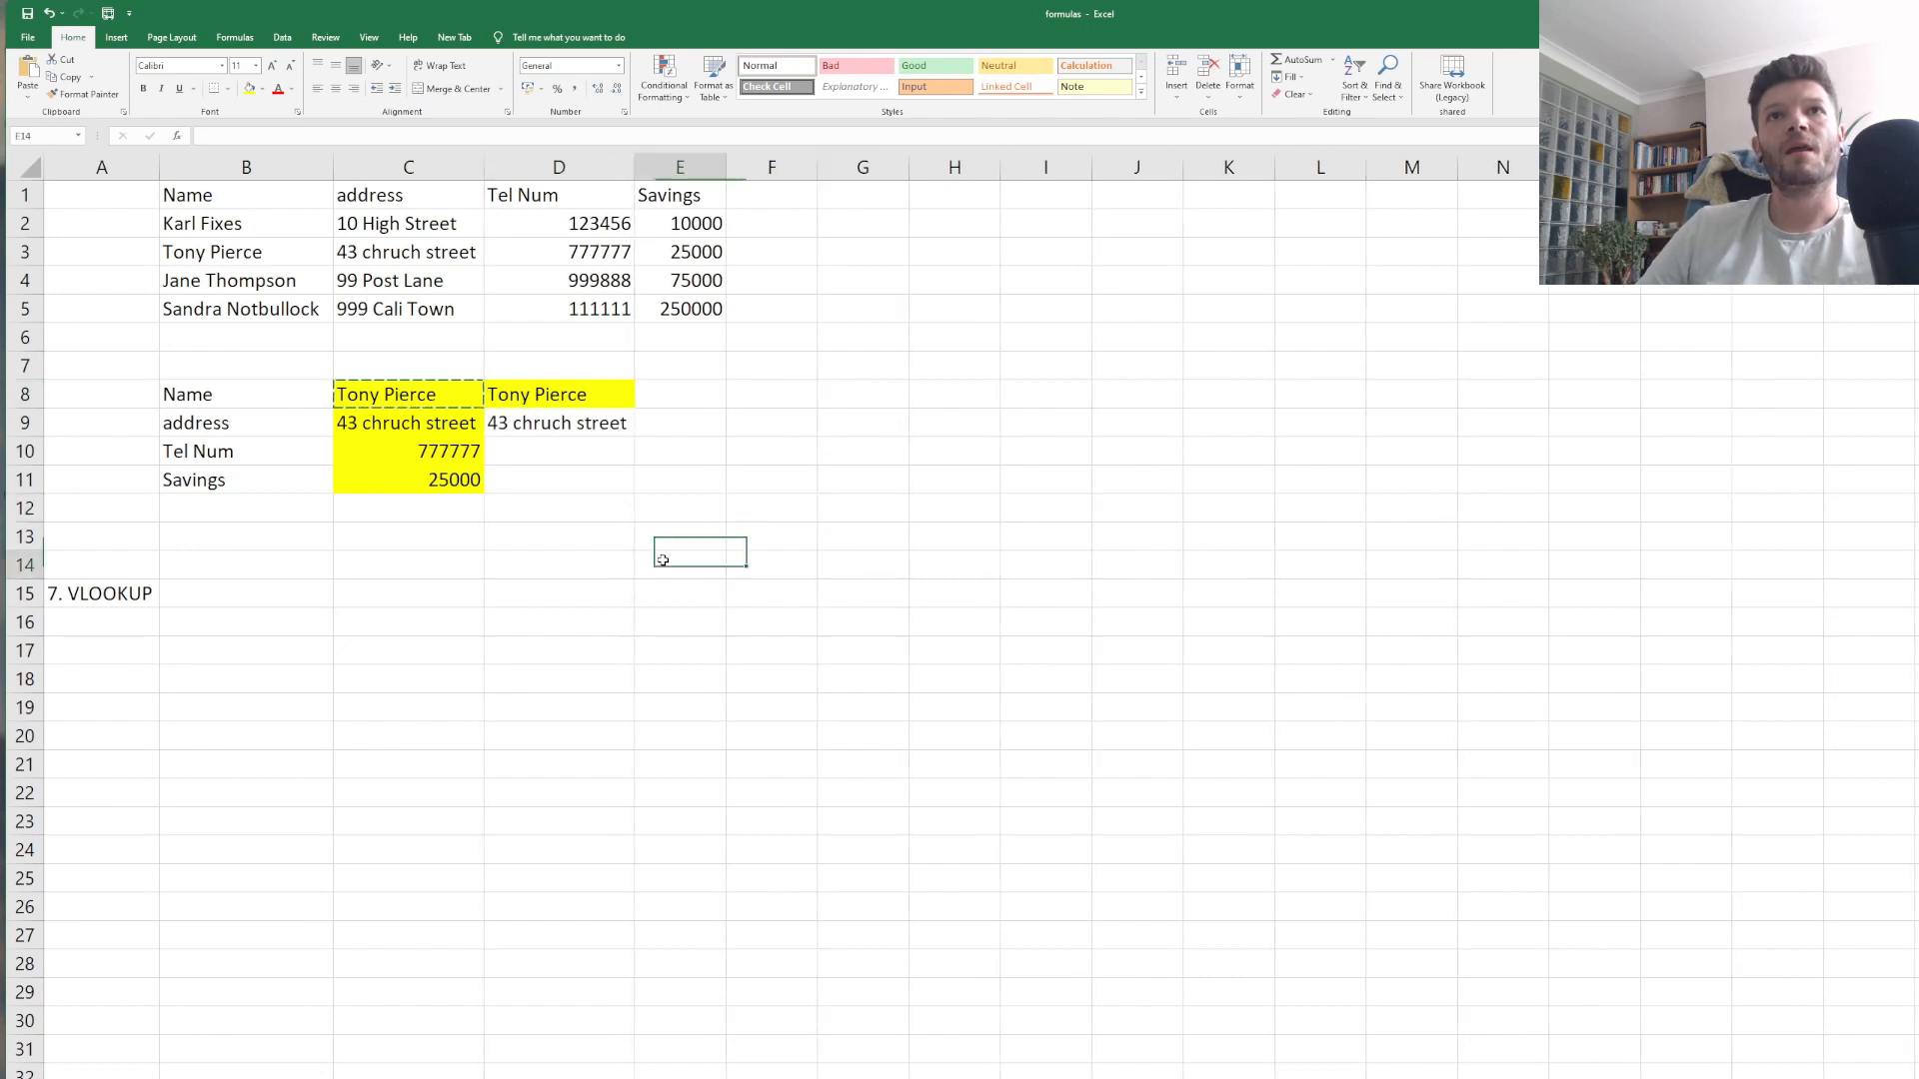
{"action": "left_click", "coordinate": [568, 452]}
{"action": "key", "text": "Escape"}
{"action": "left_click", "coordinate": [700, 536]}
Enter the formula =VLOOKUP(D8,B2:E5,3,FALSE) in D10 to look up the telephone number with an exact match.
{"action": "left_click", "coordinate": [615, 453]}
{"action": "type", "text": "="}
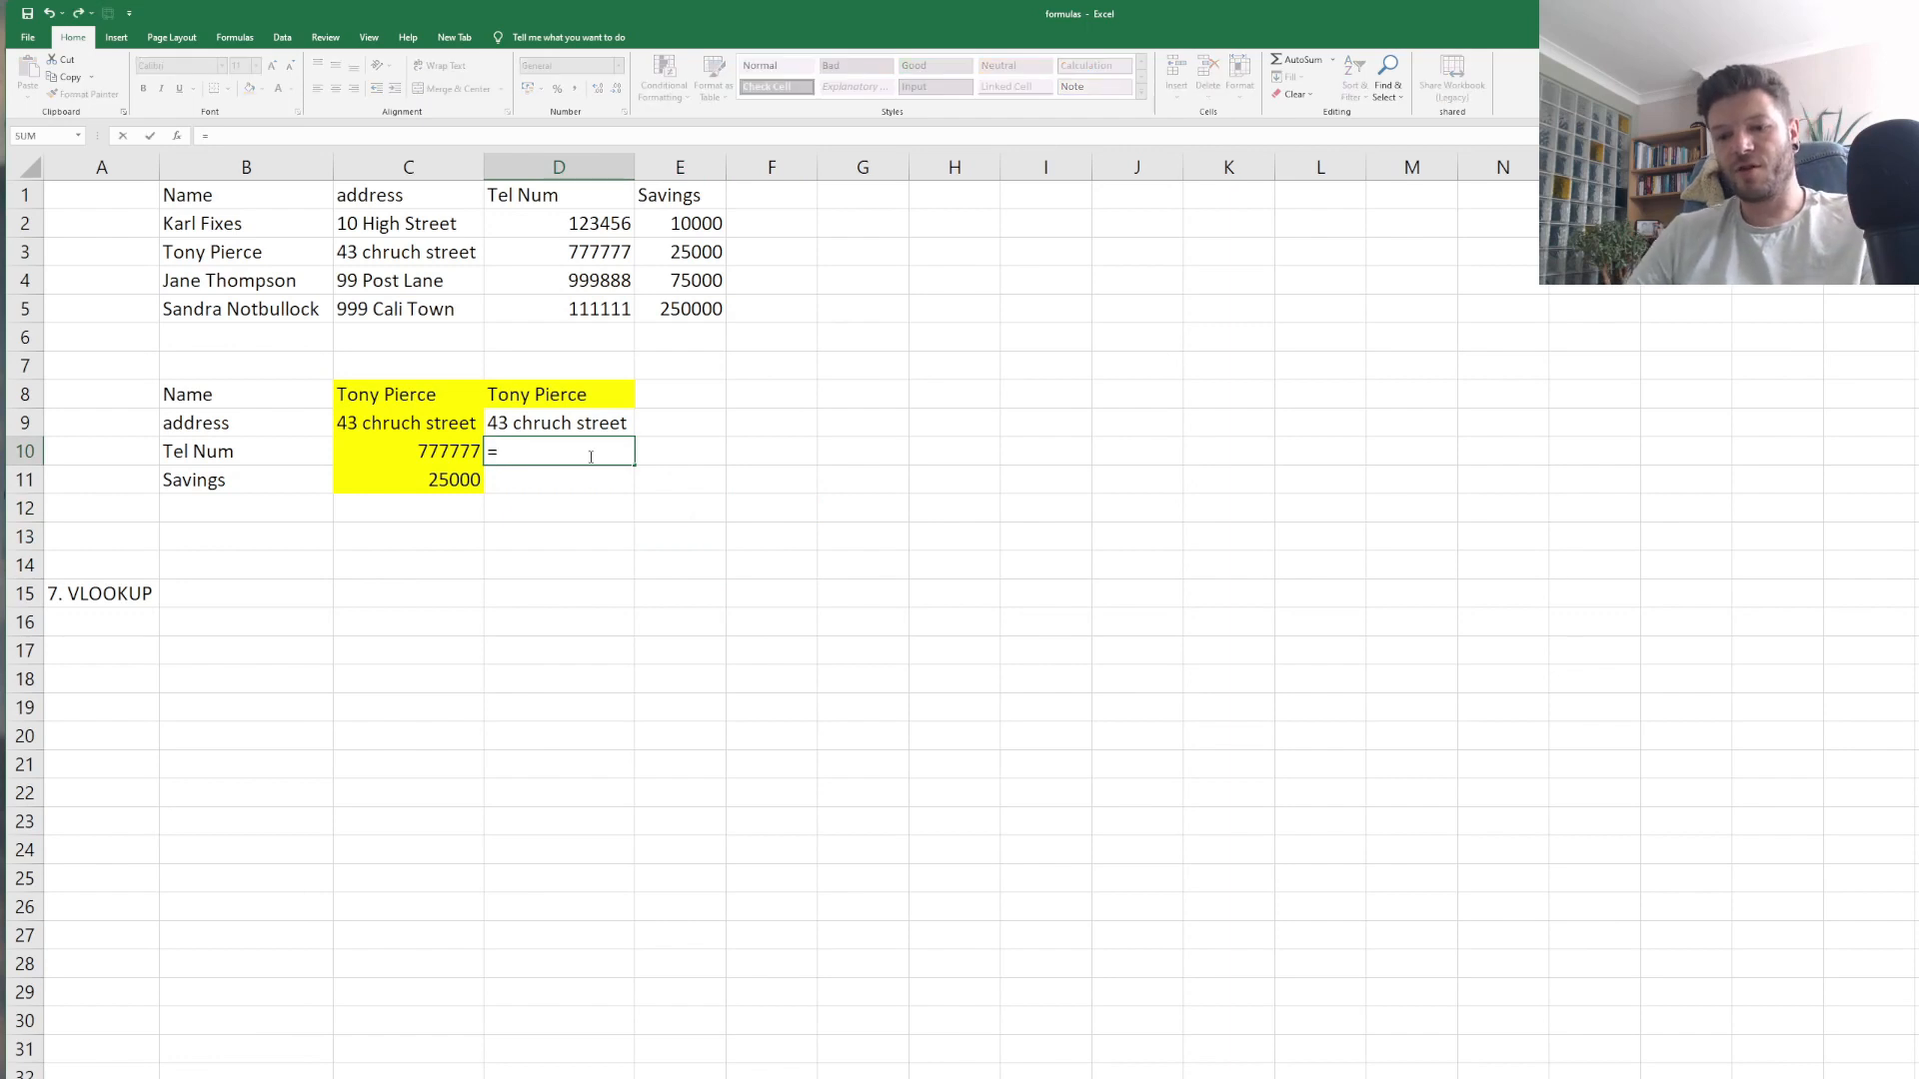
{"action": "type", "text": "vlookup"}
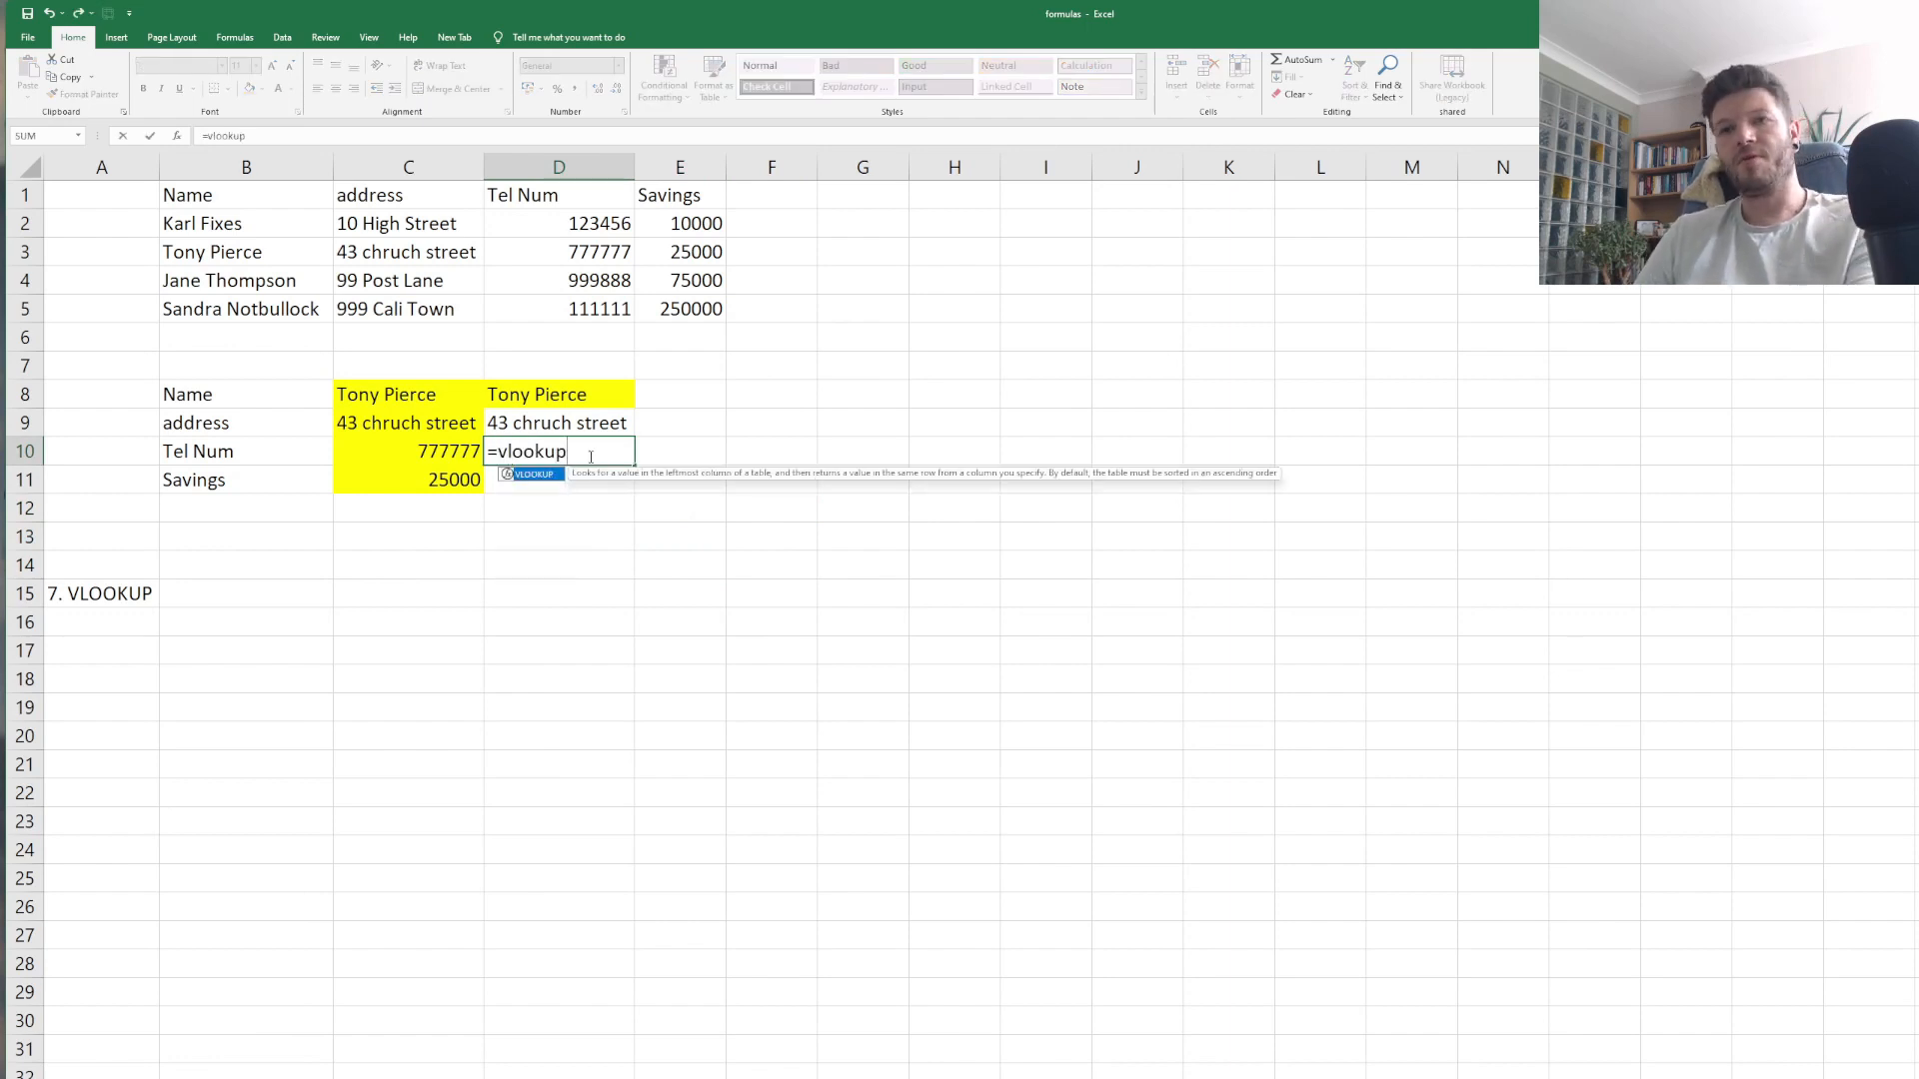
{"action": "type", "text": "("}
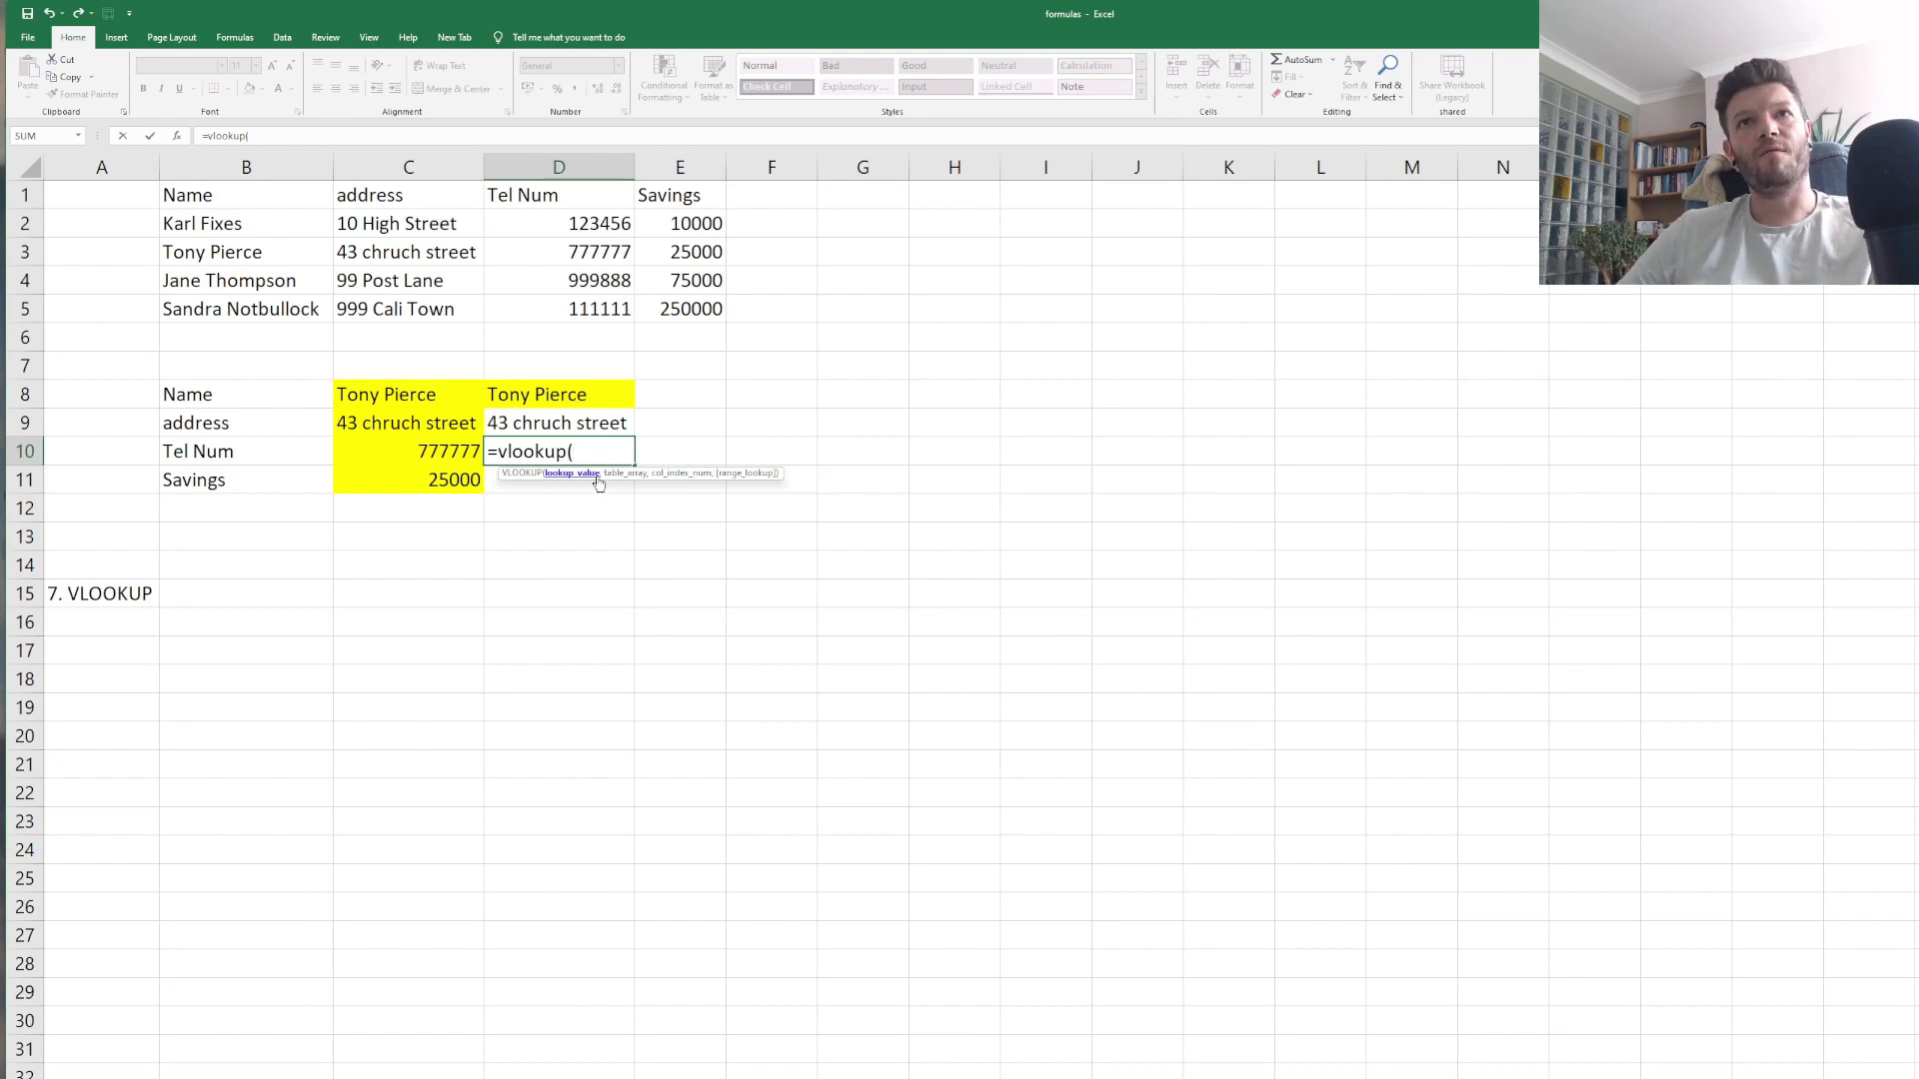
{"action": "left_click", "coordinate": [546, 396]}
{"action": "type", "text": ","}
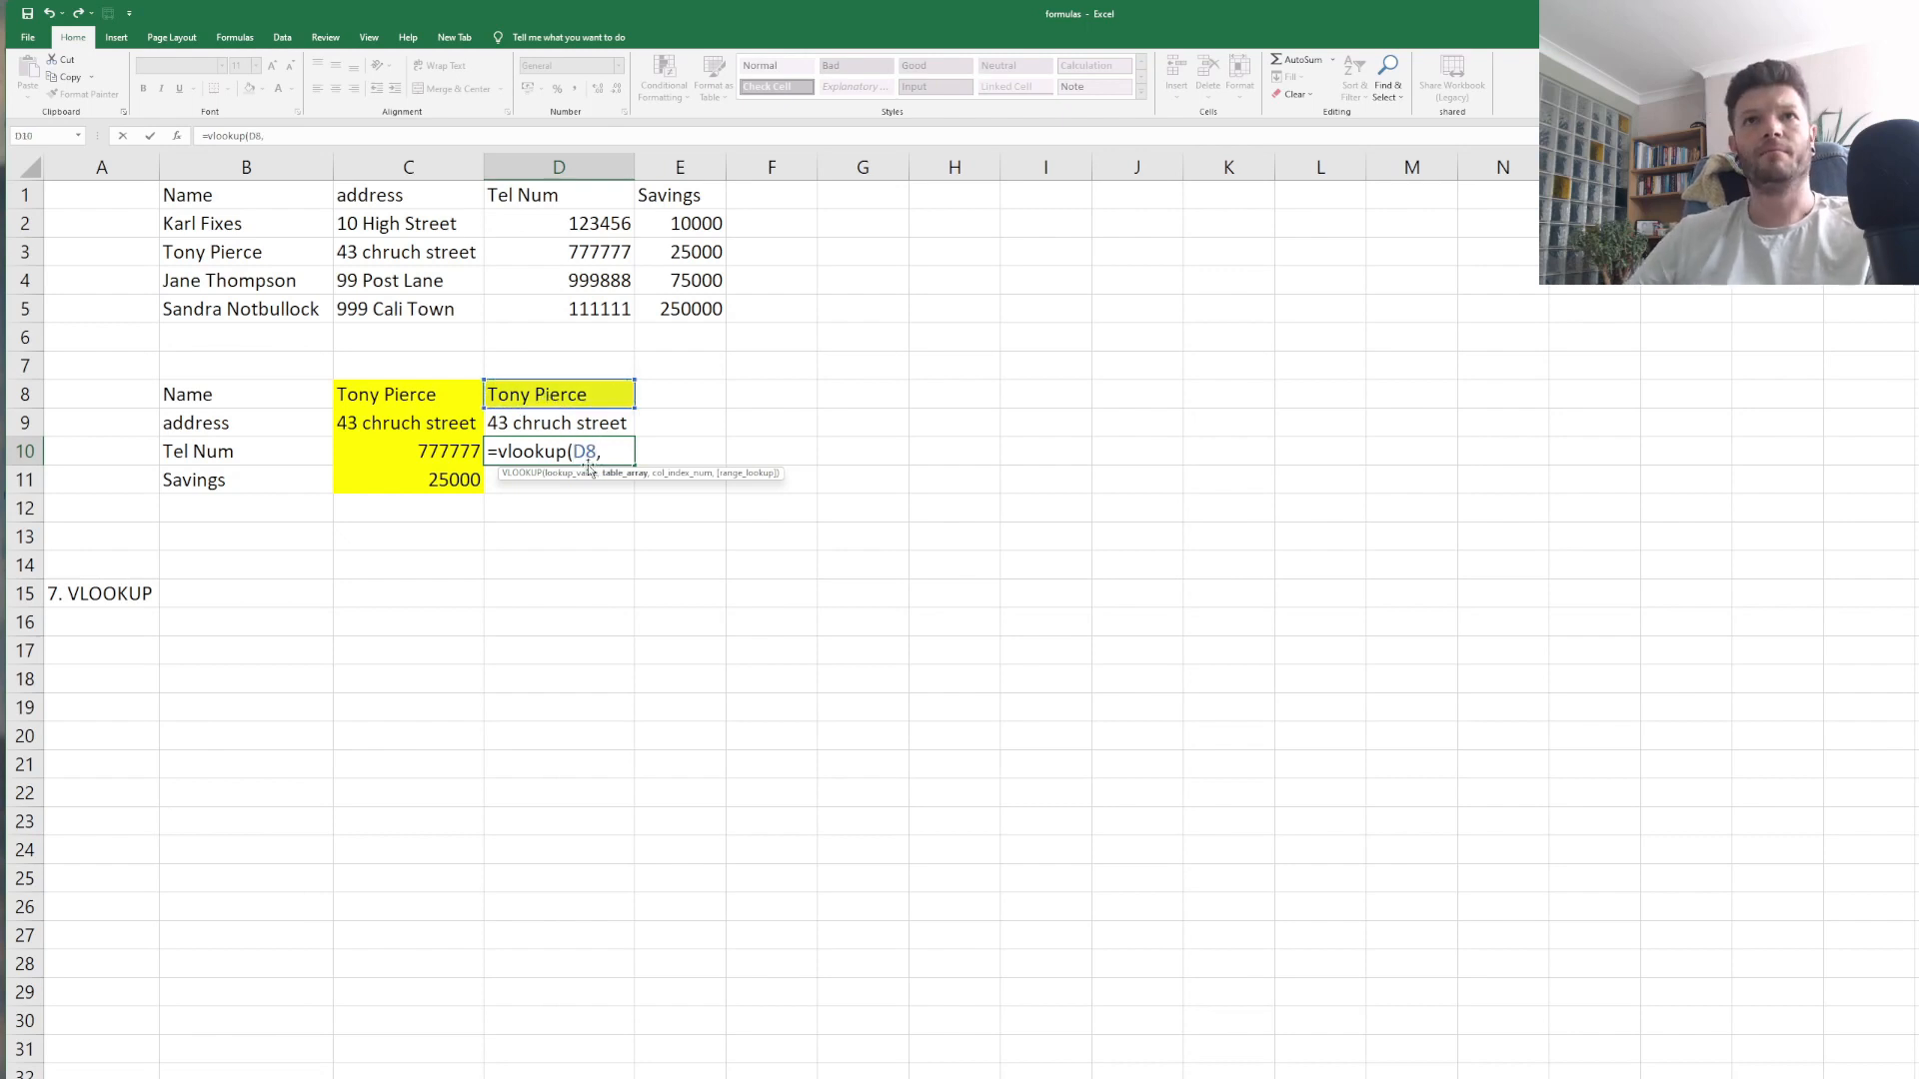
{"action": "left_click_drag", "start_coordinate": [190, 225], "coordinate": [724, 316]}
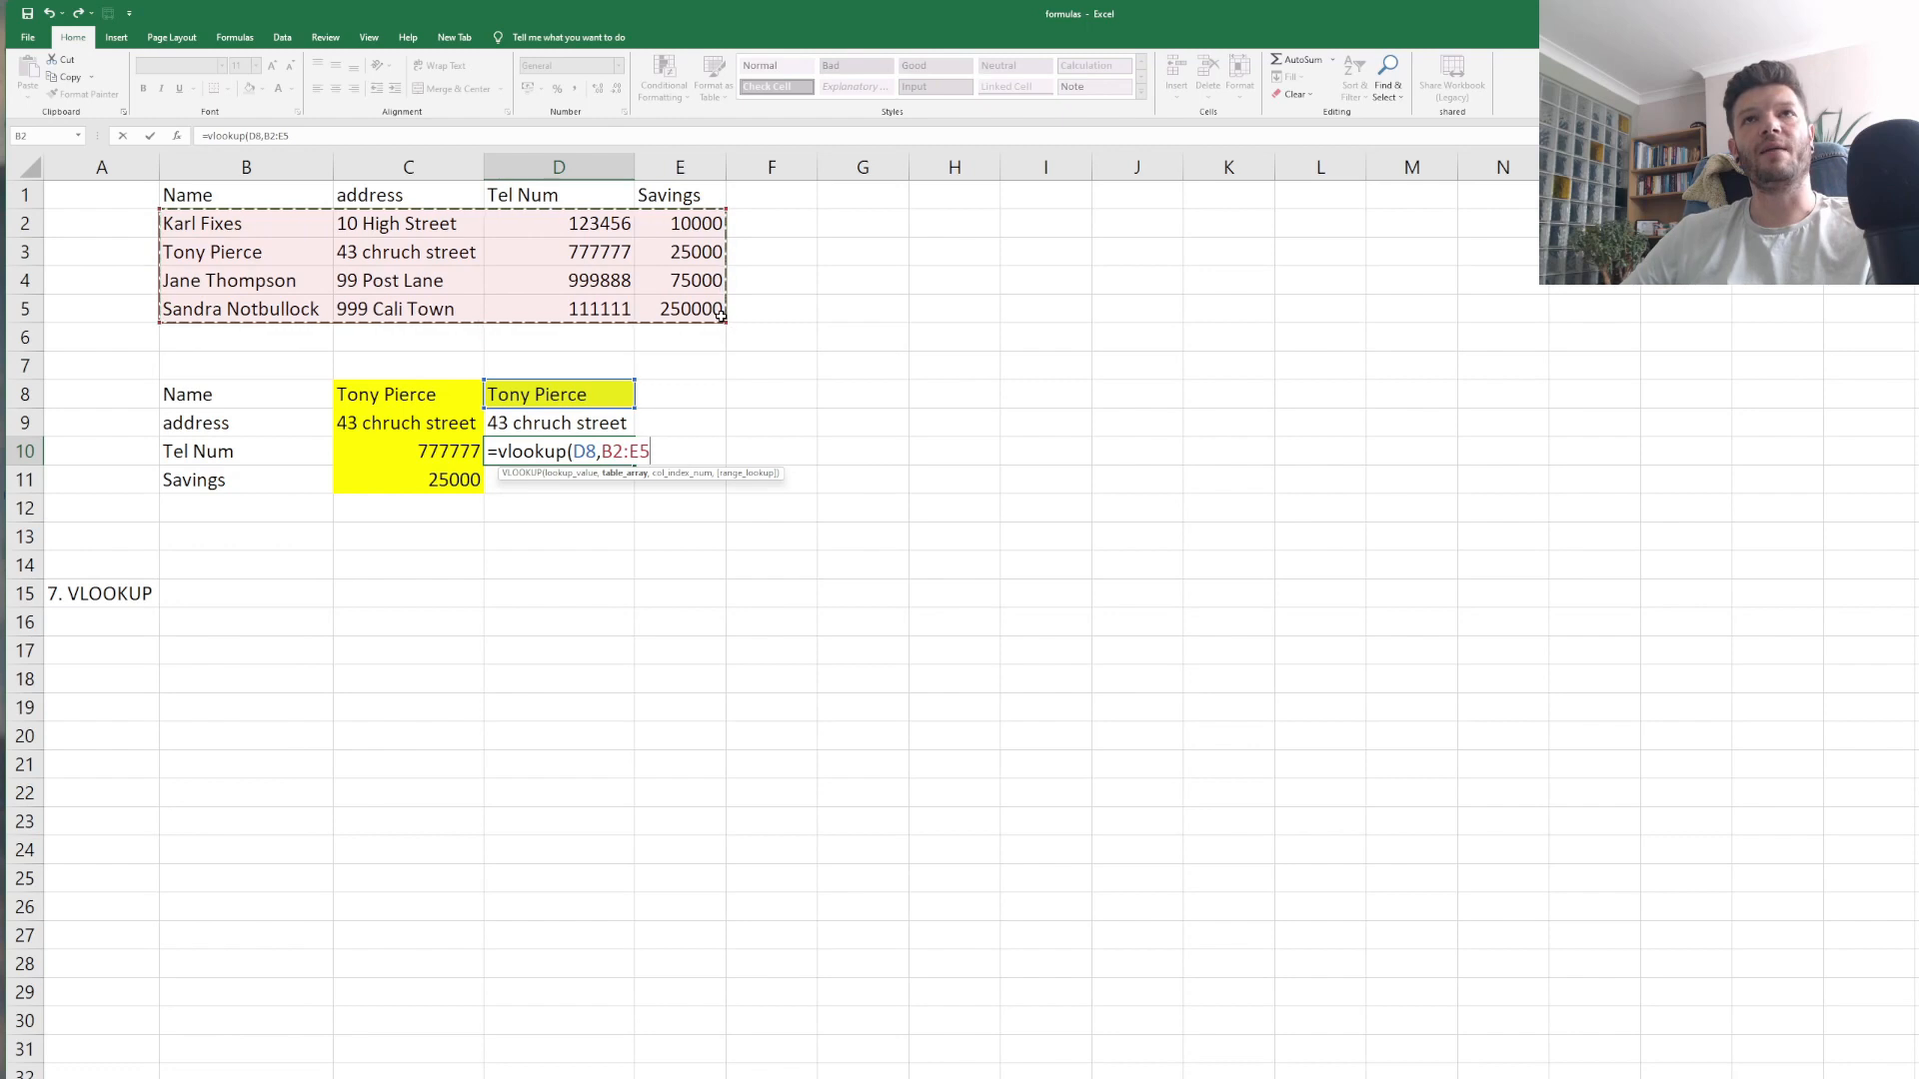
{"action": "left_click", "coordinate": [664, 453]}
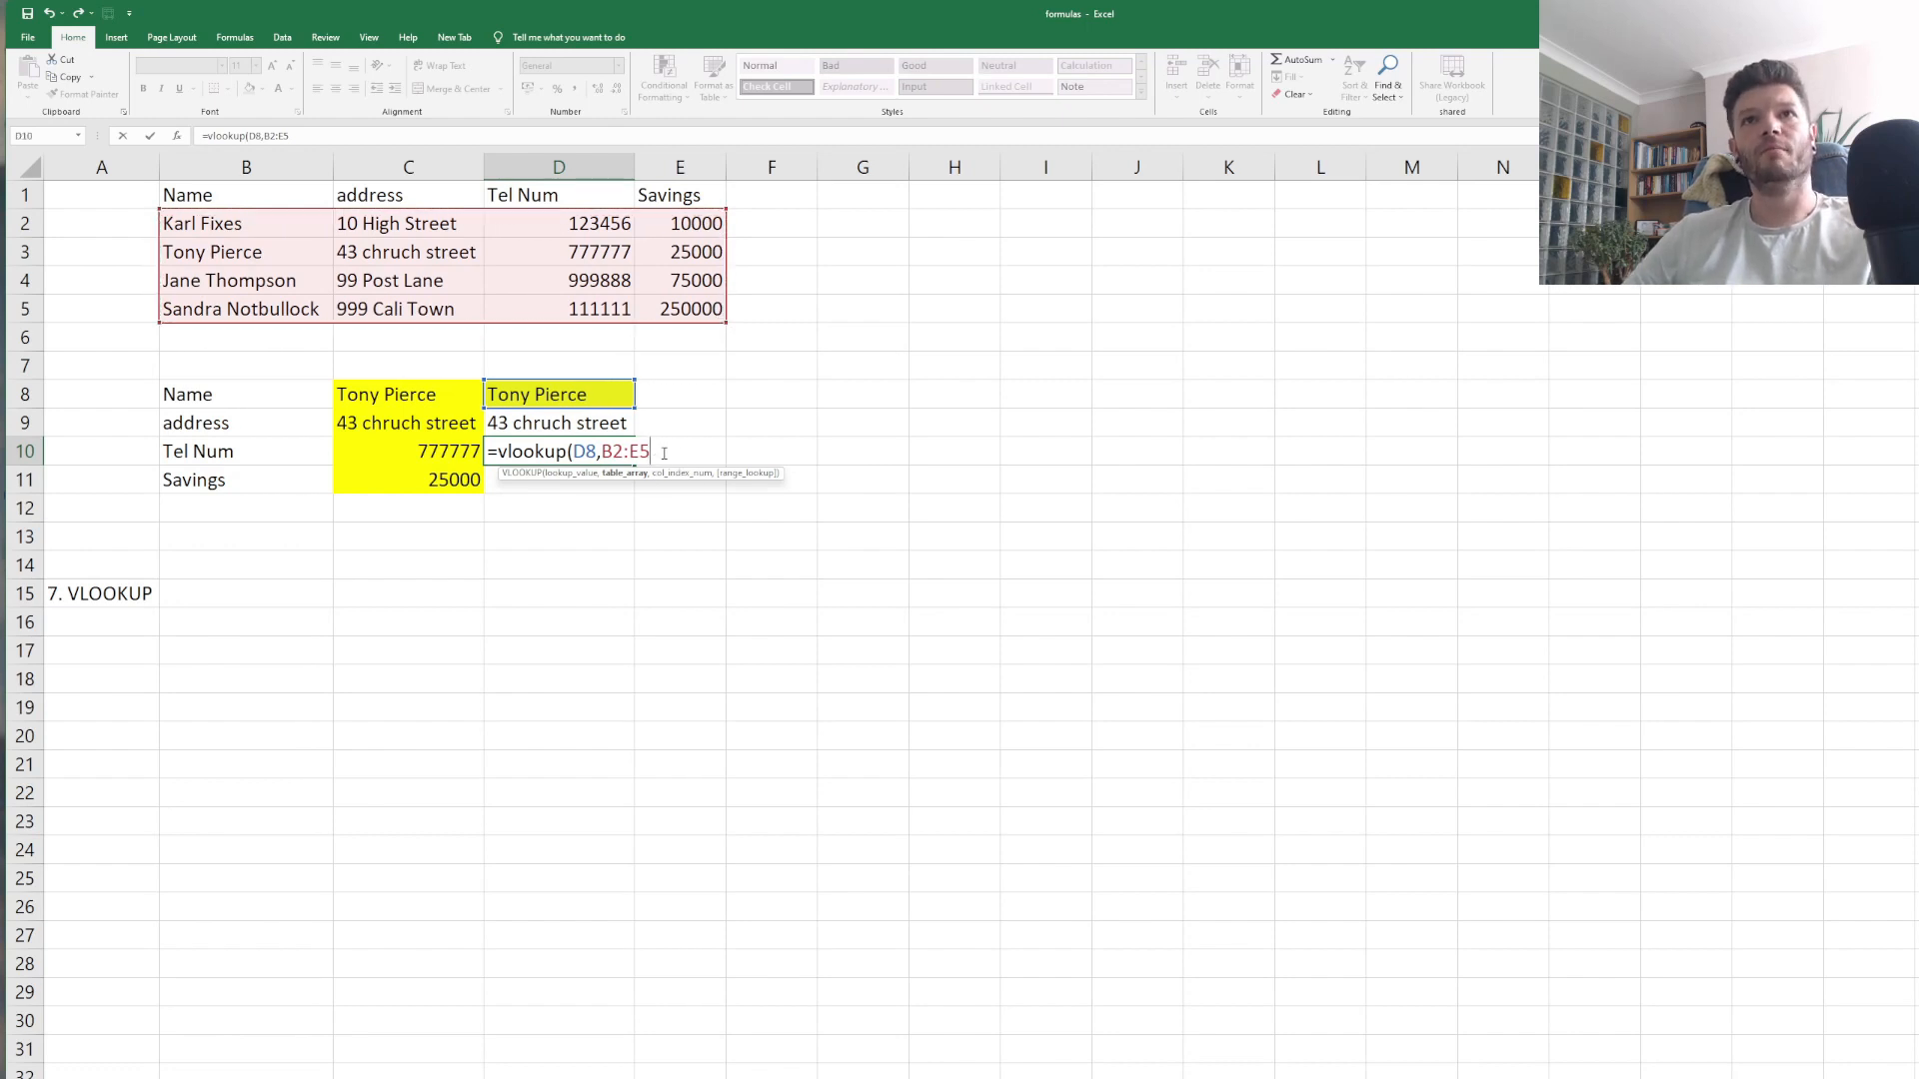
{"action": "type", "text": ","}
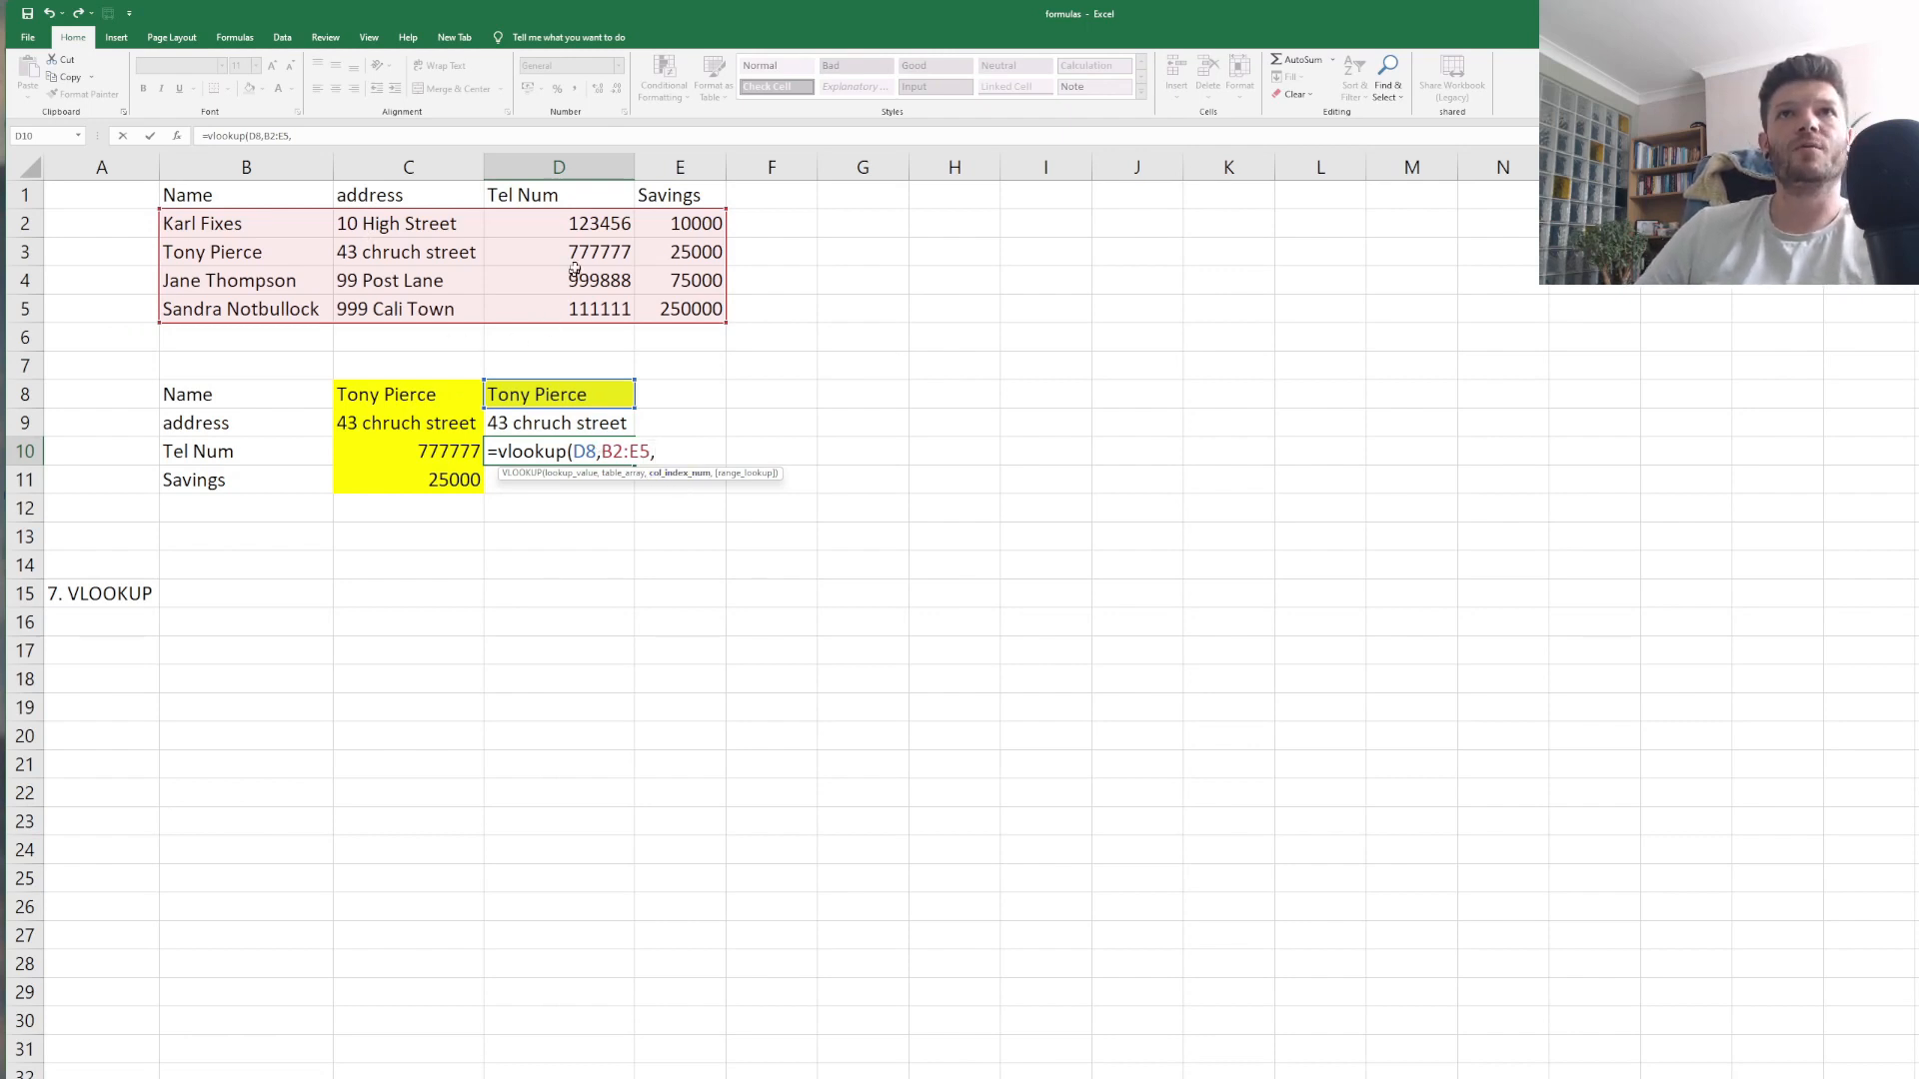
{"action": "type", "text": "3"}
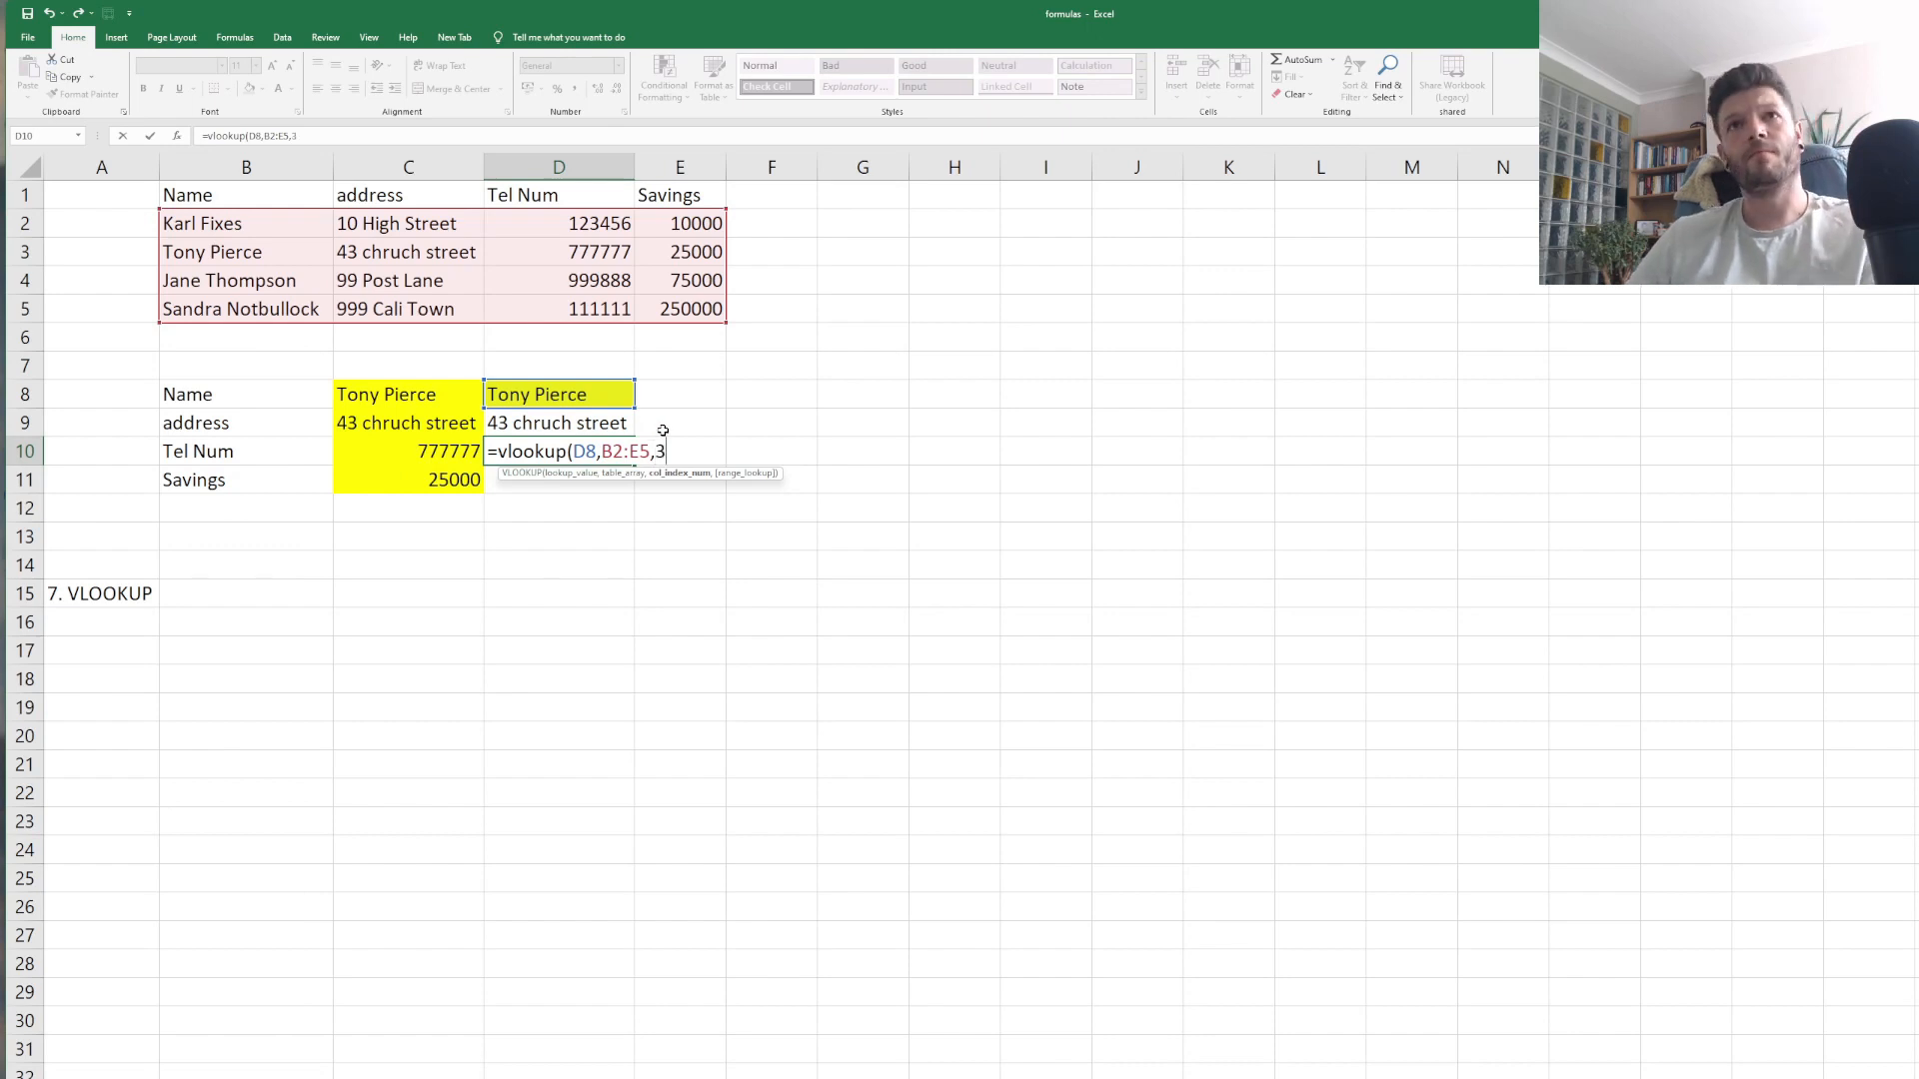
{"action": "type", "text": ","}
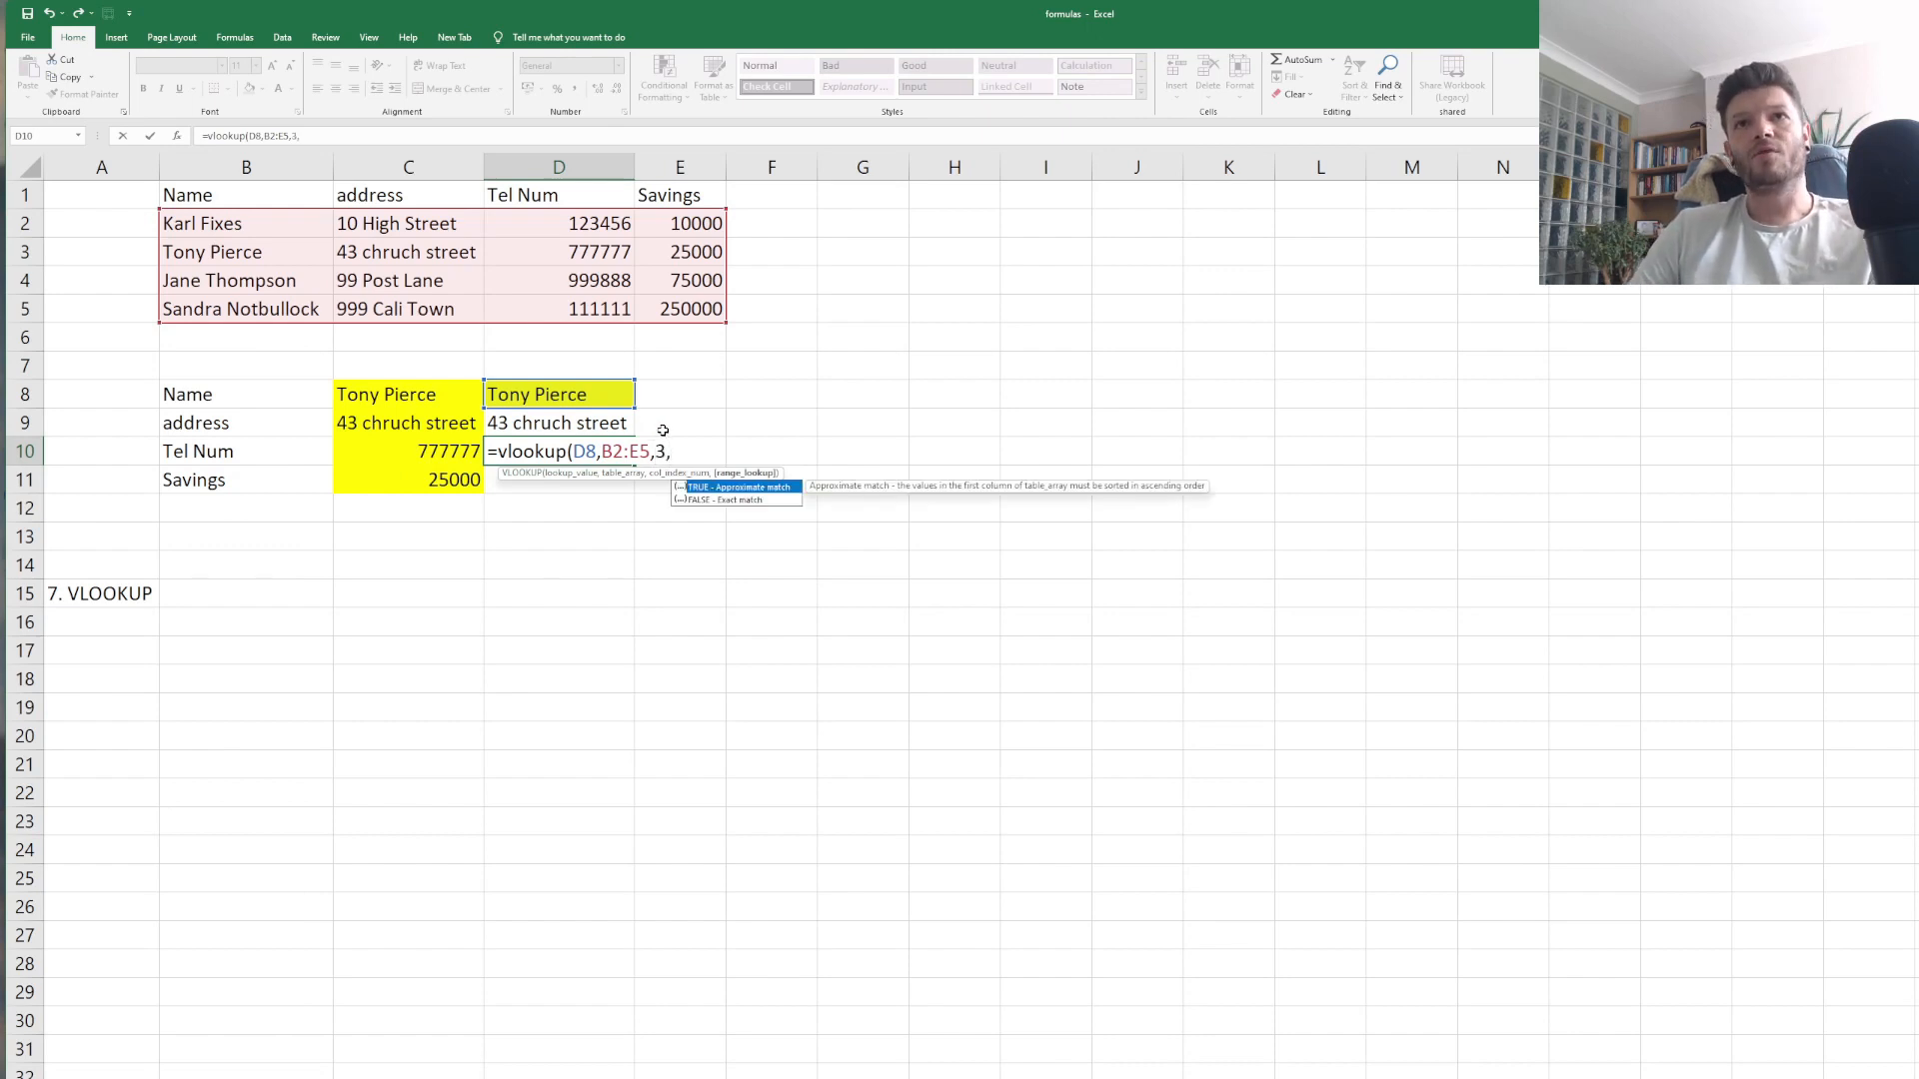
{"action": "type", "text": "false"}
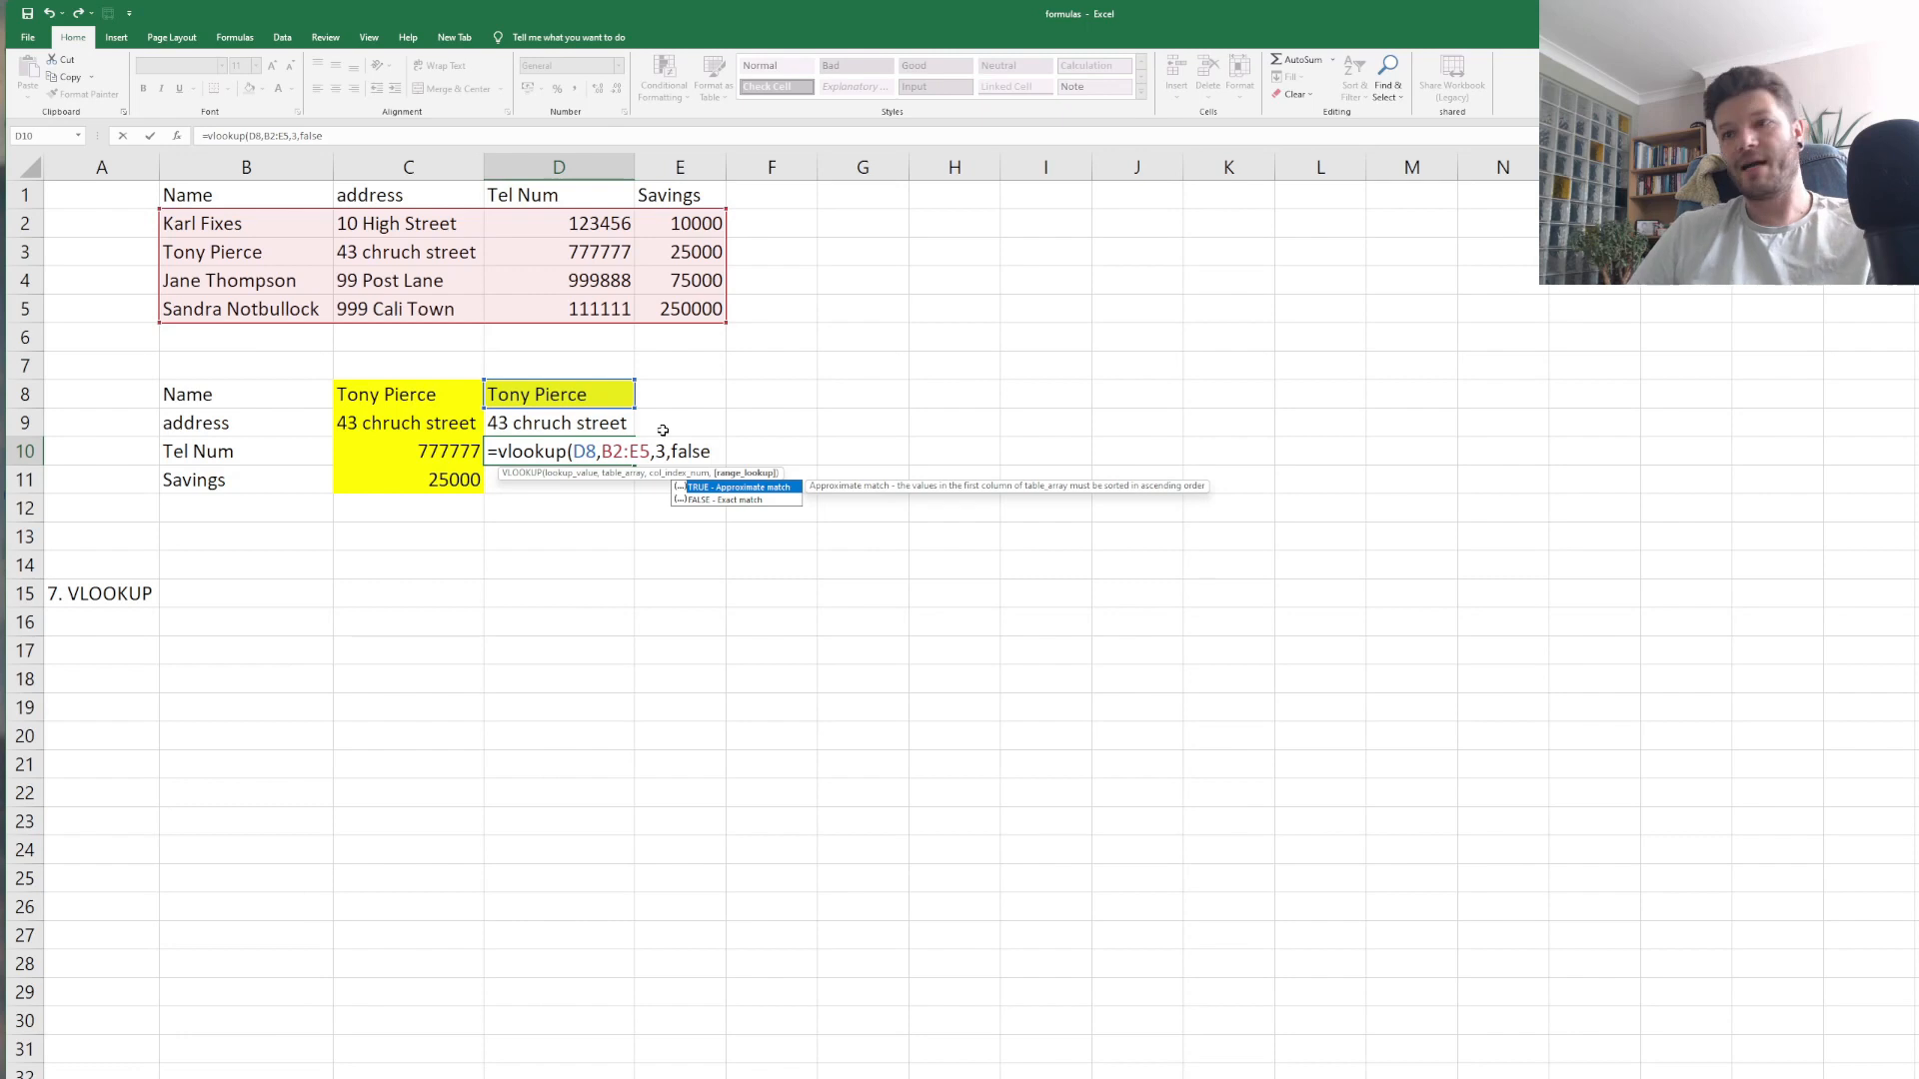
{"action": "type", "text": ")"}
{"action": "key", "text": "Return"}
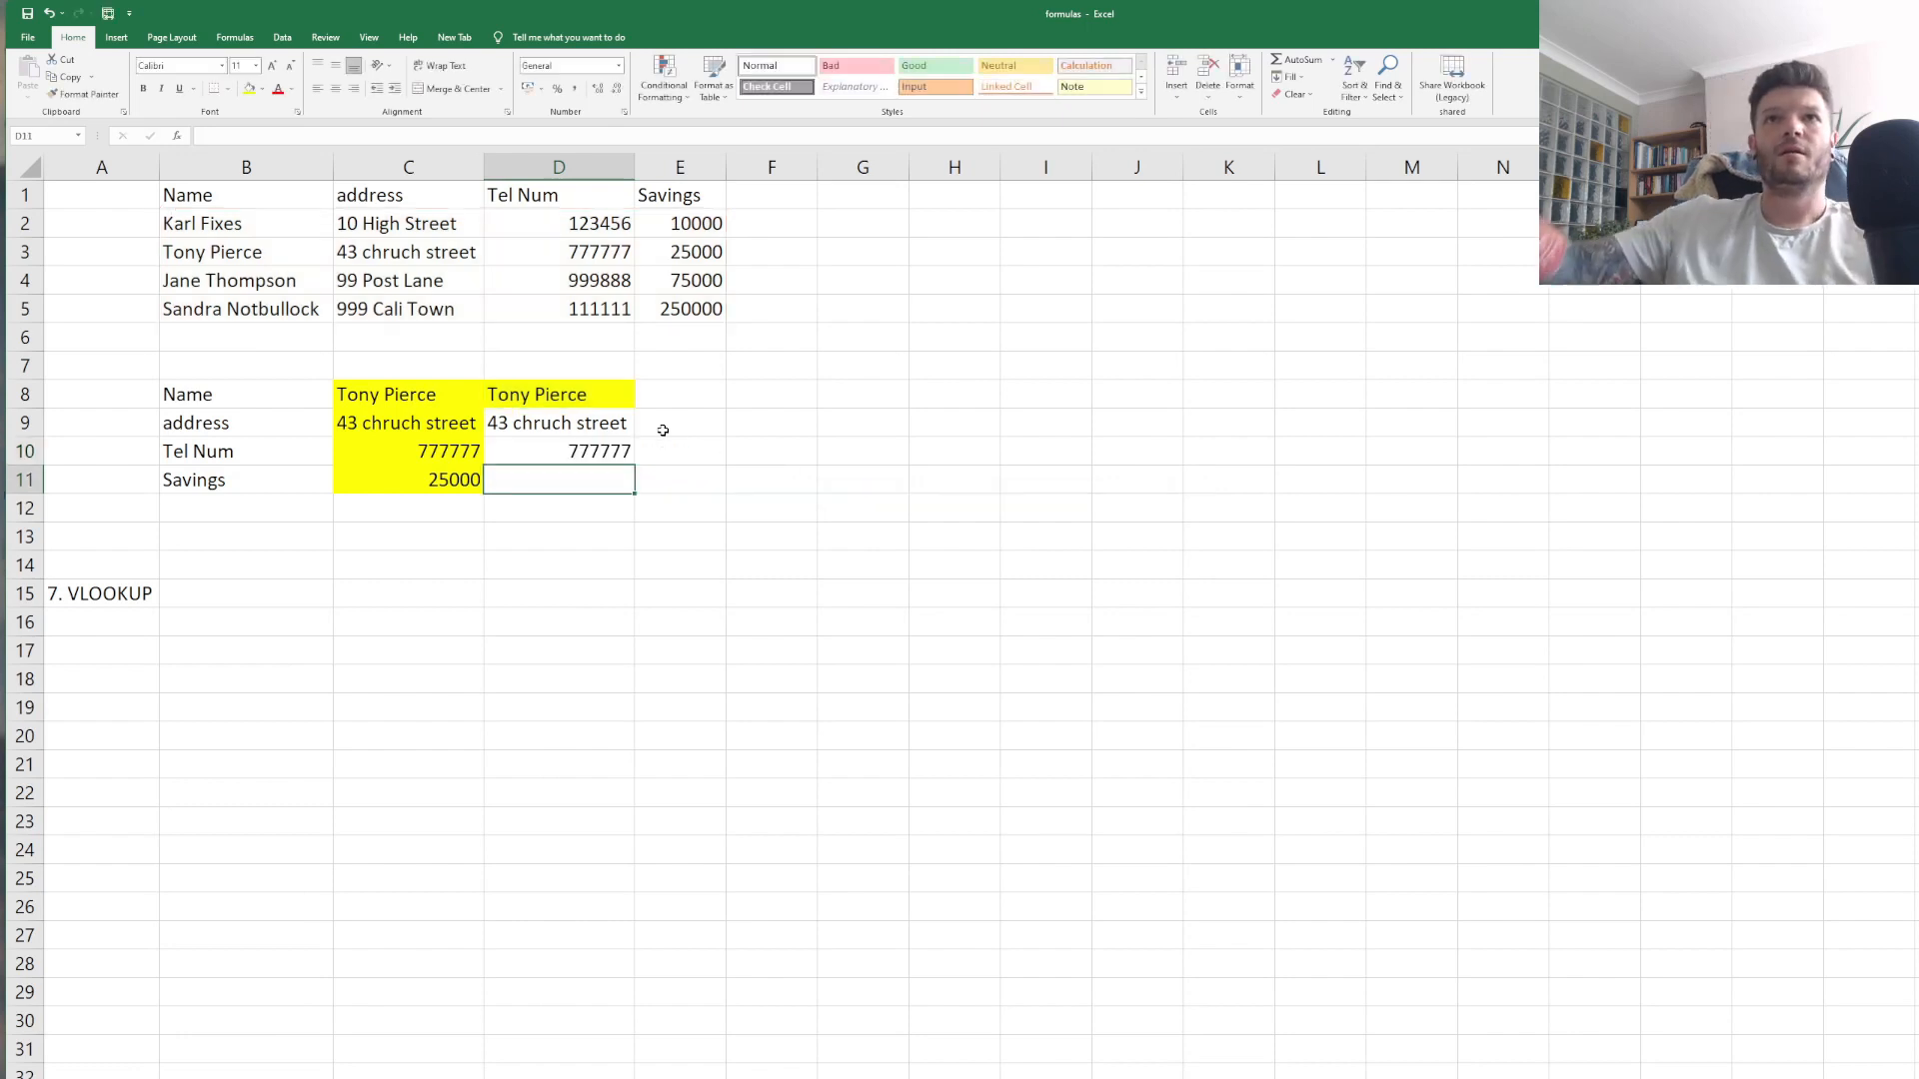
Enter the formula =VLOOKUP(D8,B2:E5,4,FALSE) in D11 to look up the savings with an exact match.
{"action": "key", "text": "Down"}
{"action": "key", "text": "Down"}
{"action": "key", "text": "Up"}
{"action": "key", "text": "Up"}
{"action": "type", "text": "=v"}
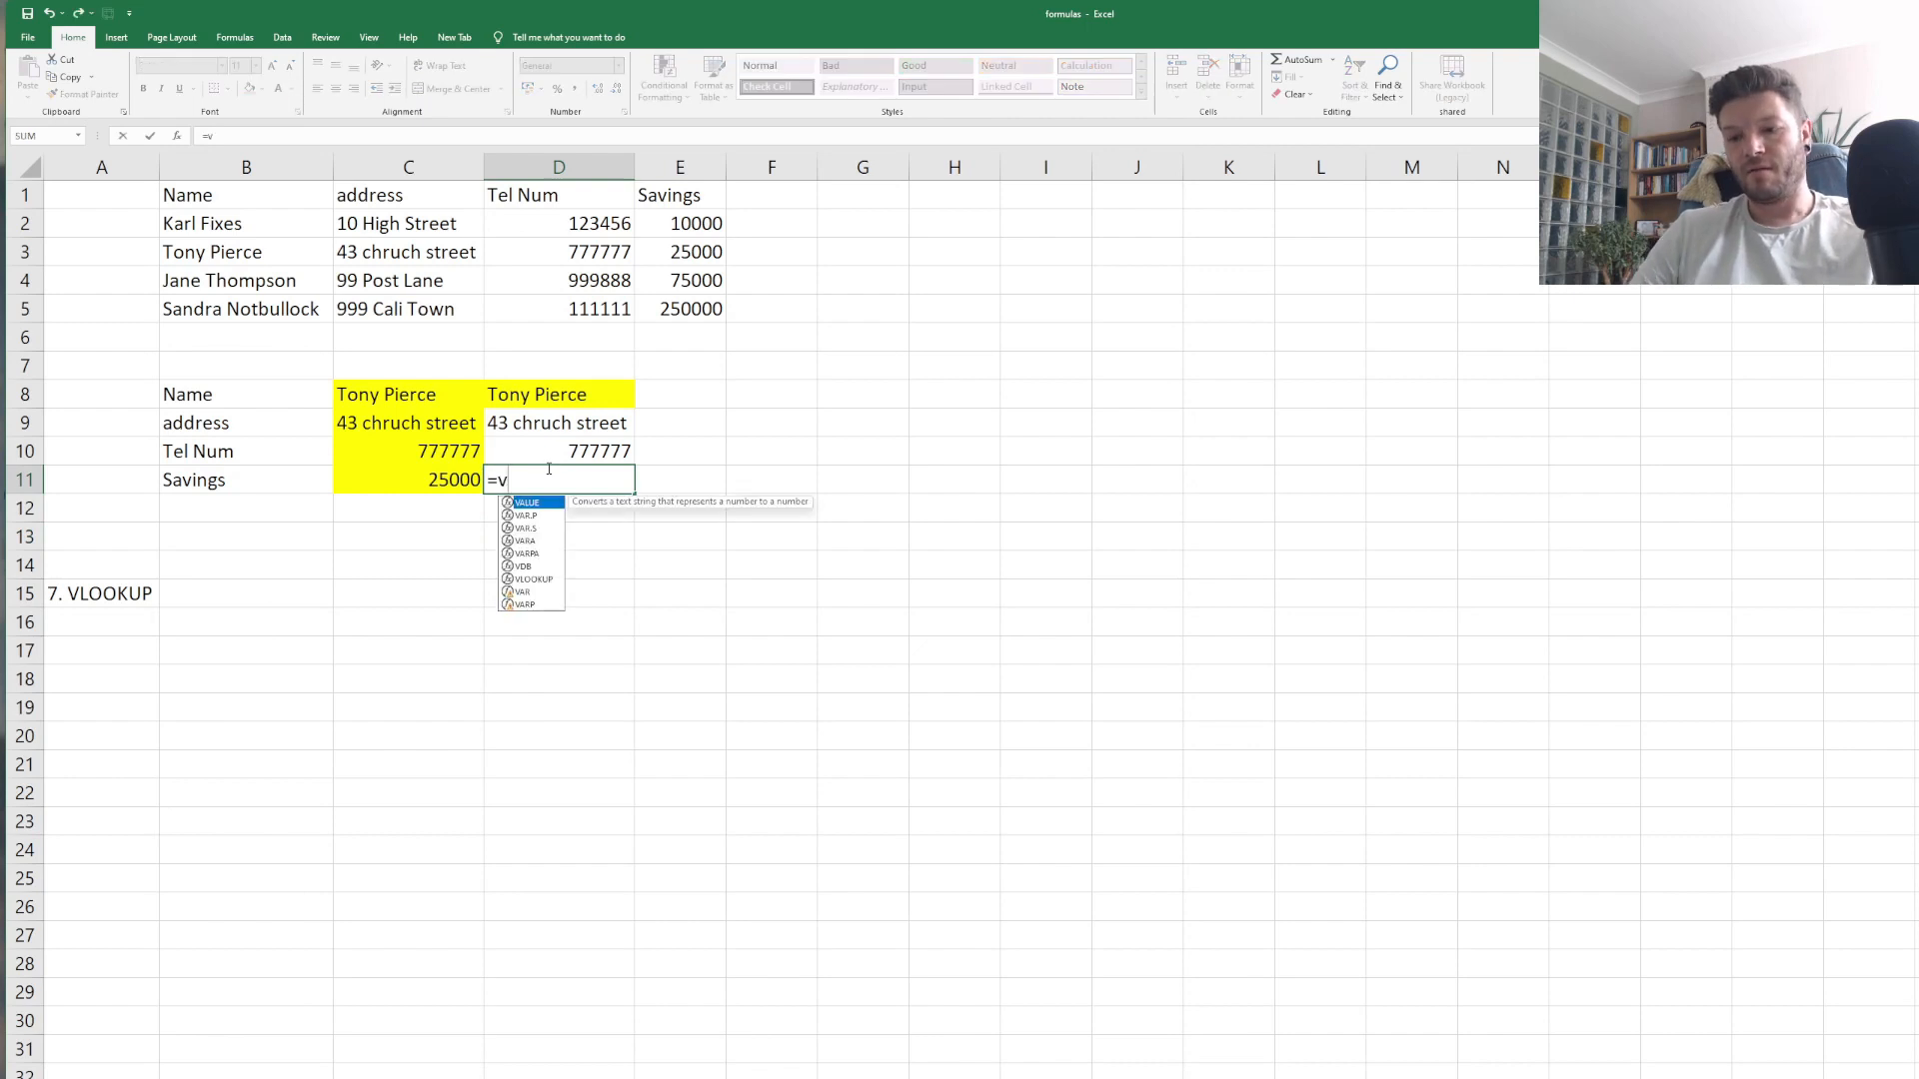
{"action": "type", "text": "lookip"}
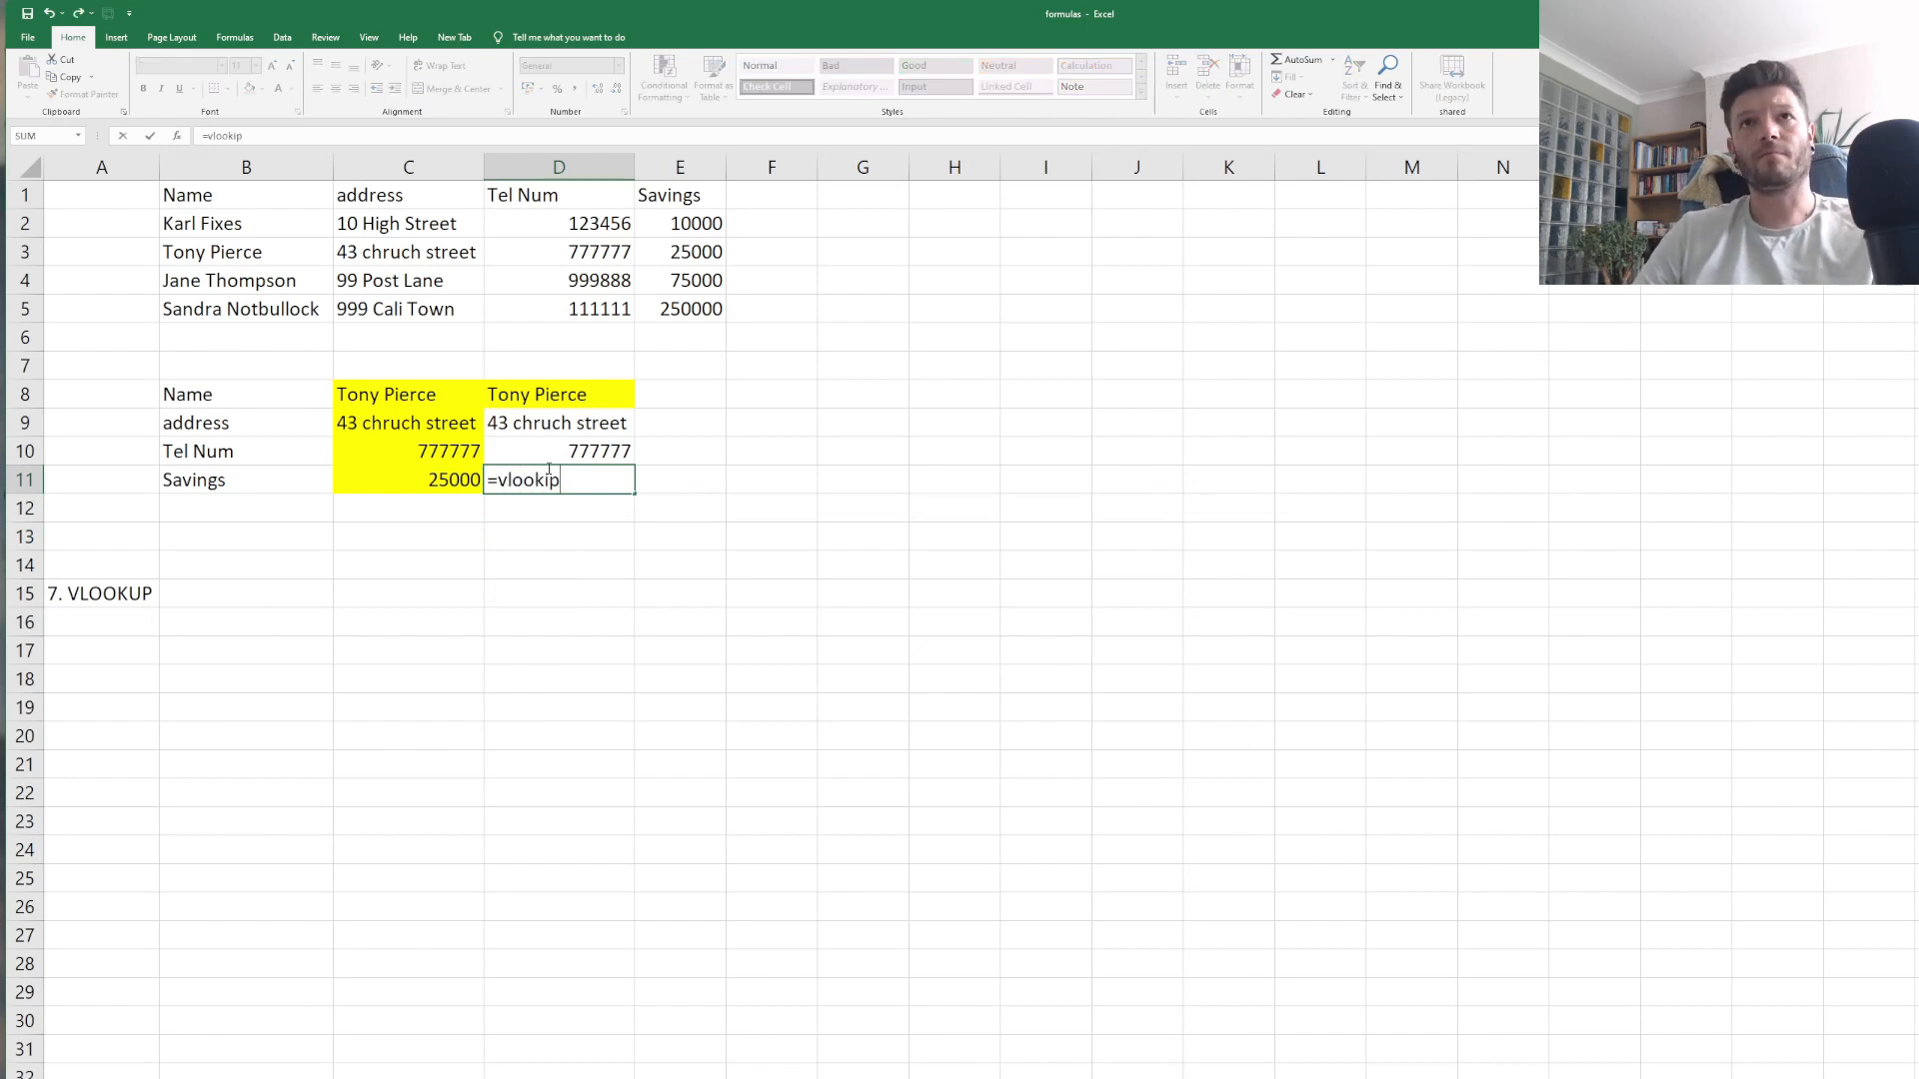
{"action": "key", "text": "BackSpace"}
{"action": "key", "text": "BackSpace"}
{"action": "type", "text": "up("}
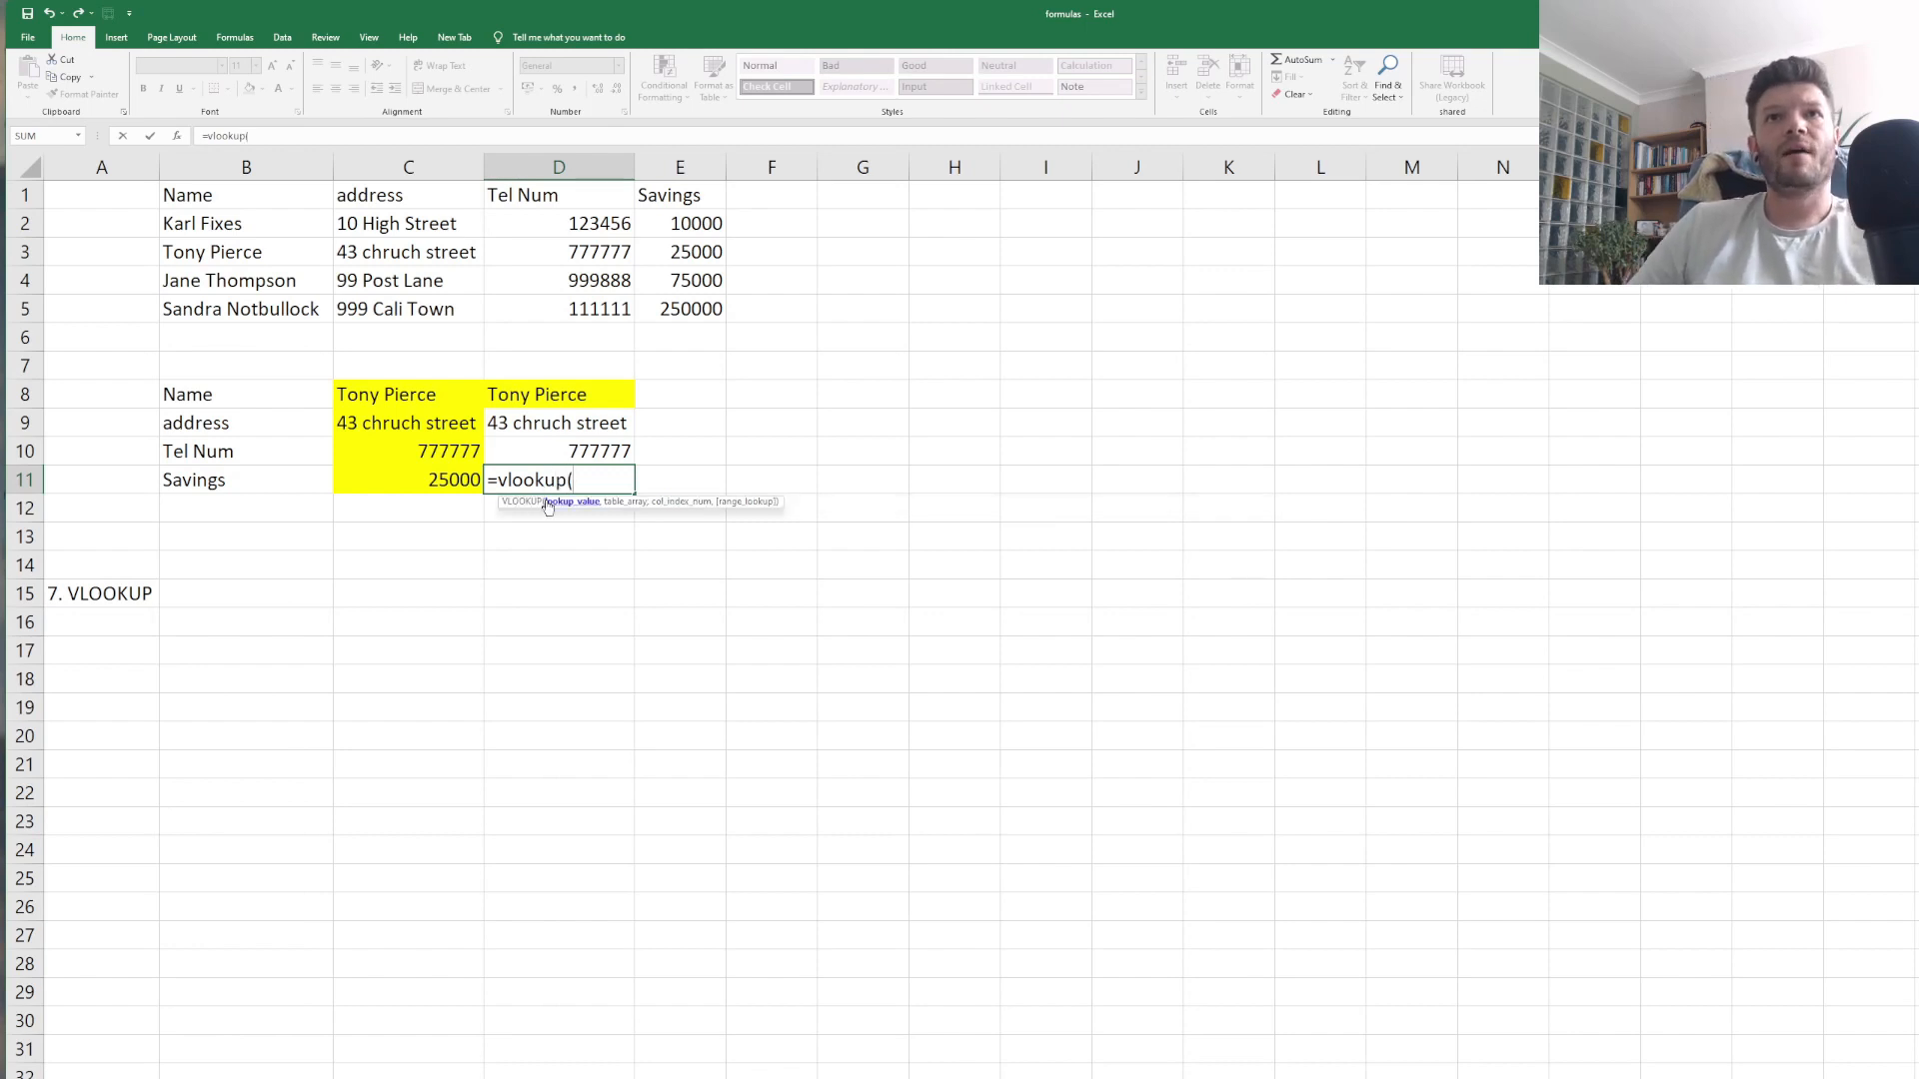
{"action": "left_click", "coordinate": [569, 398]}
{"action": "type", "text": ","}
{"action": "left_click_drag", "start_coordinate": [218, 229], "coordinate": [698, 317]}
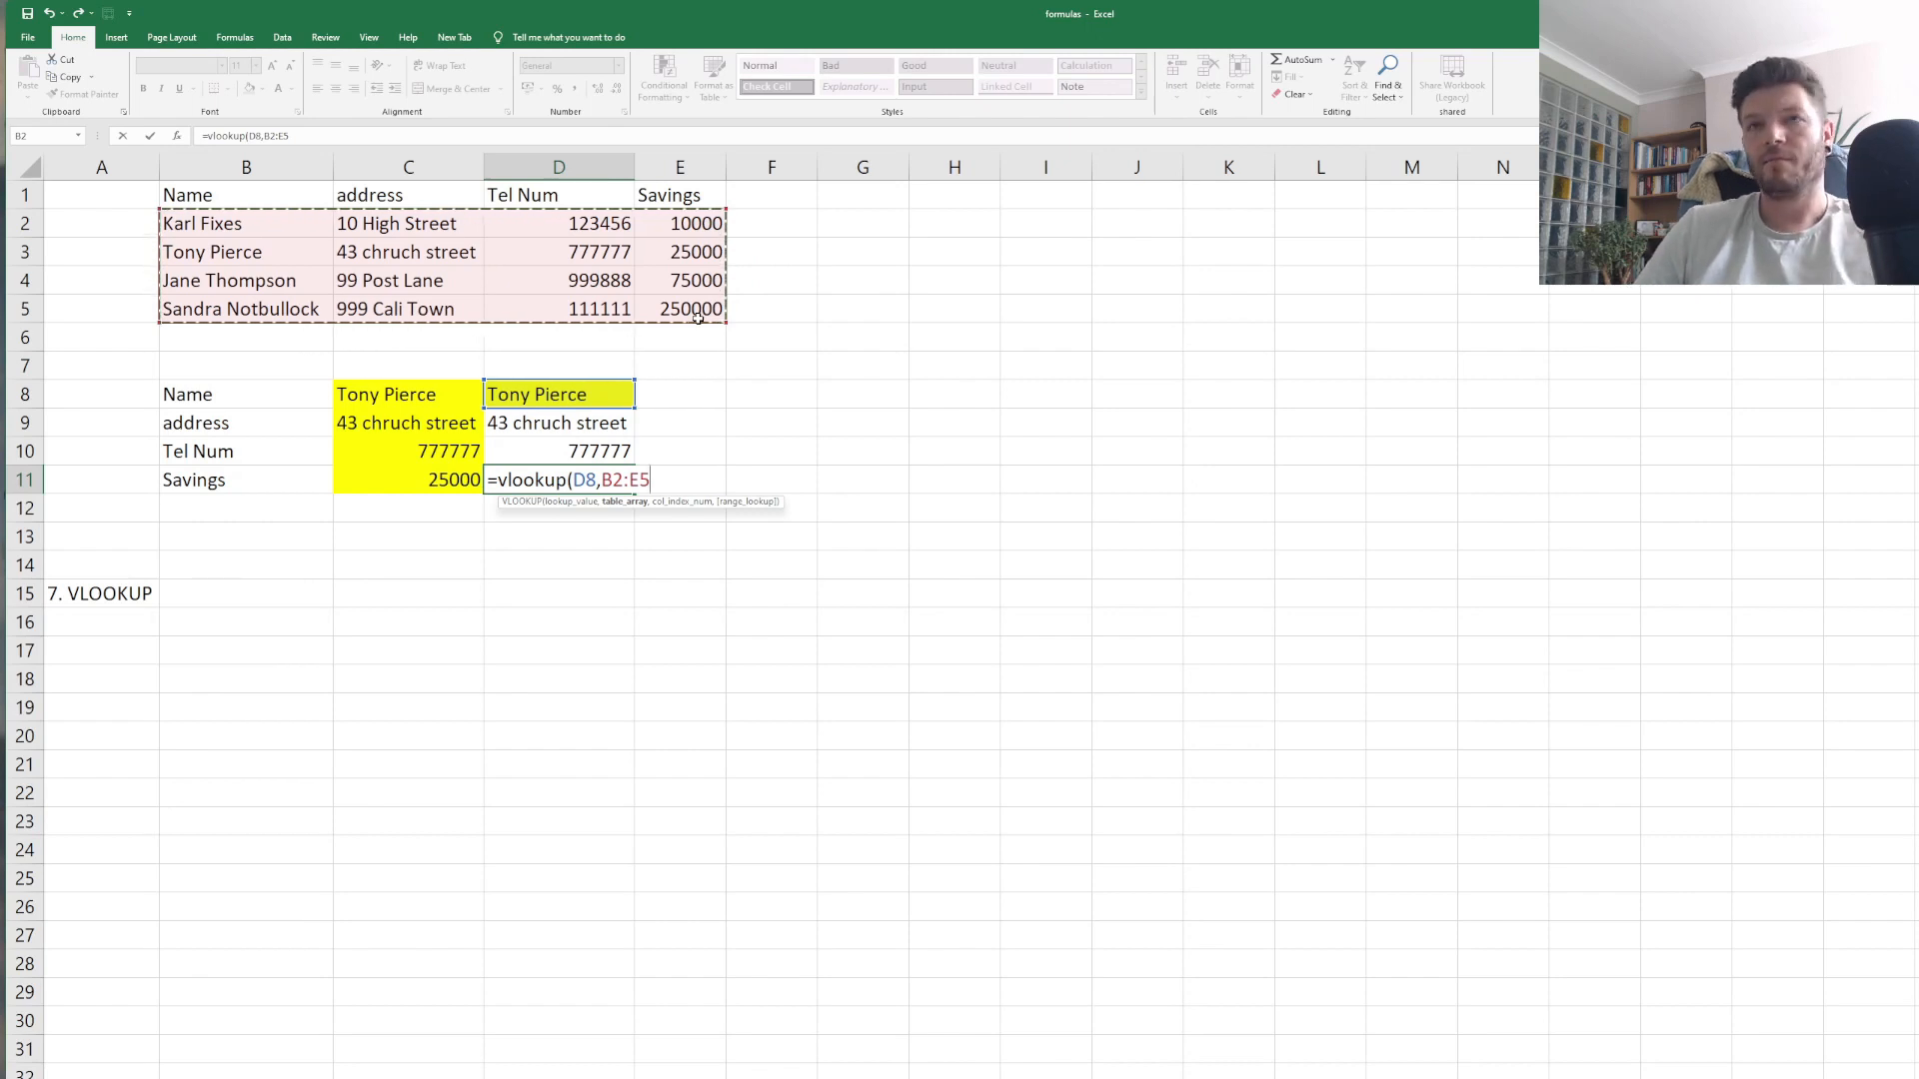
{"action": "type", "text": ","}
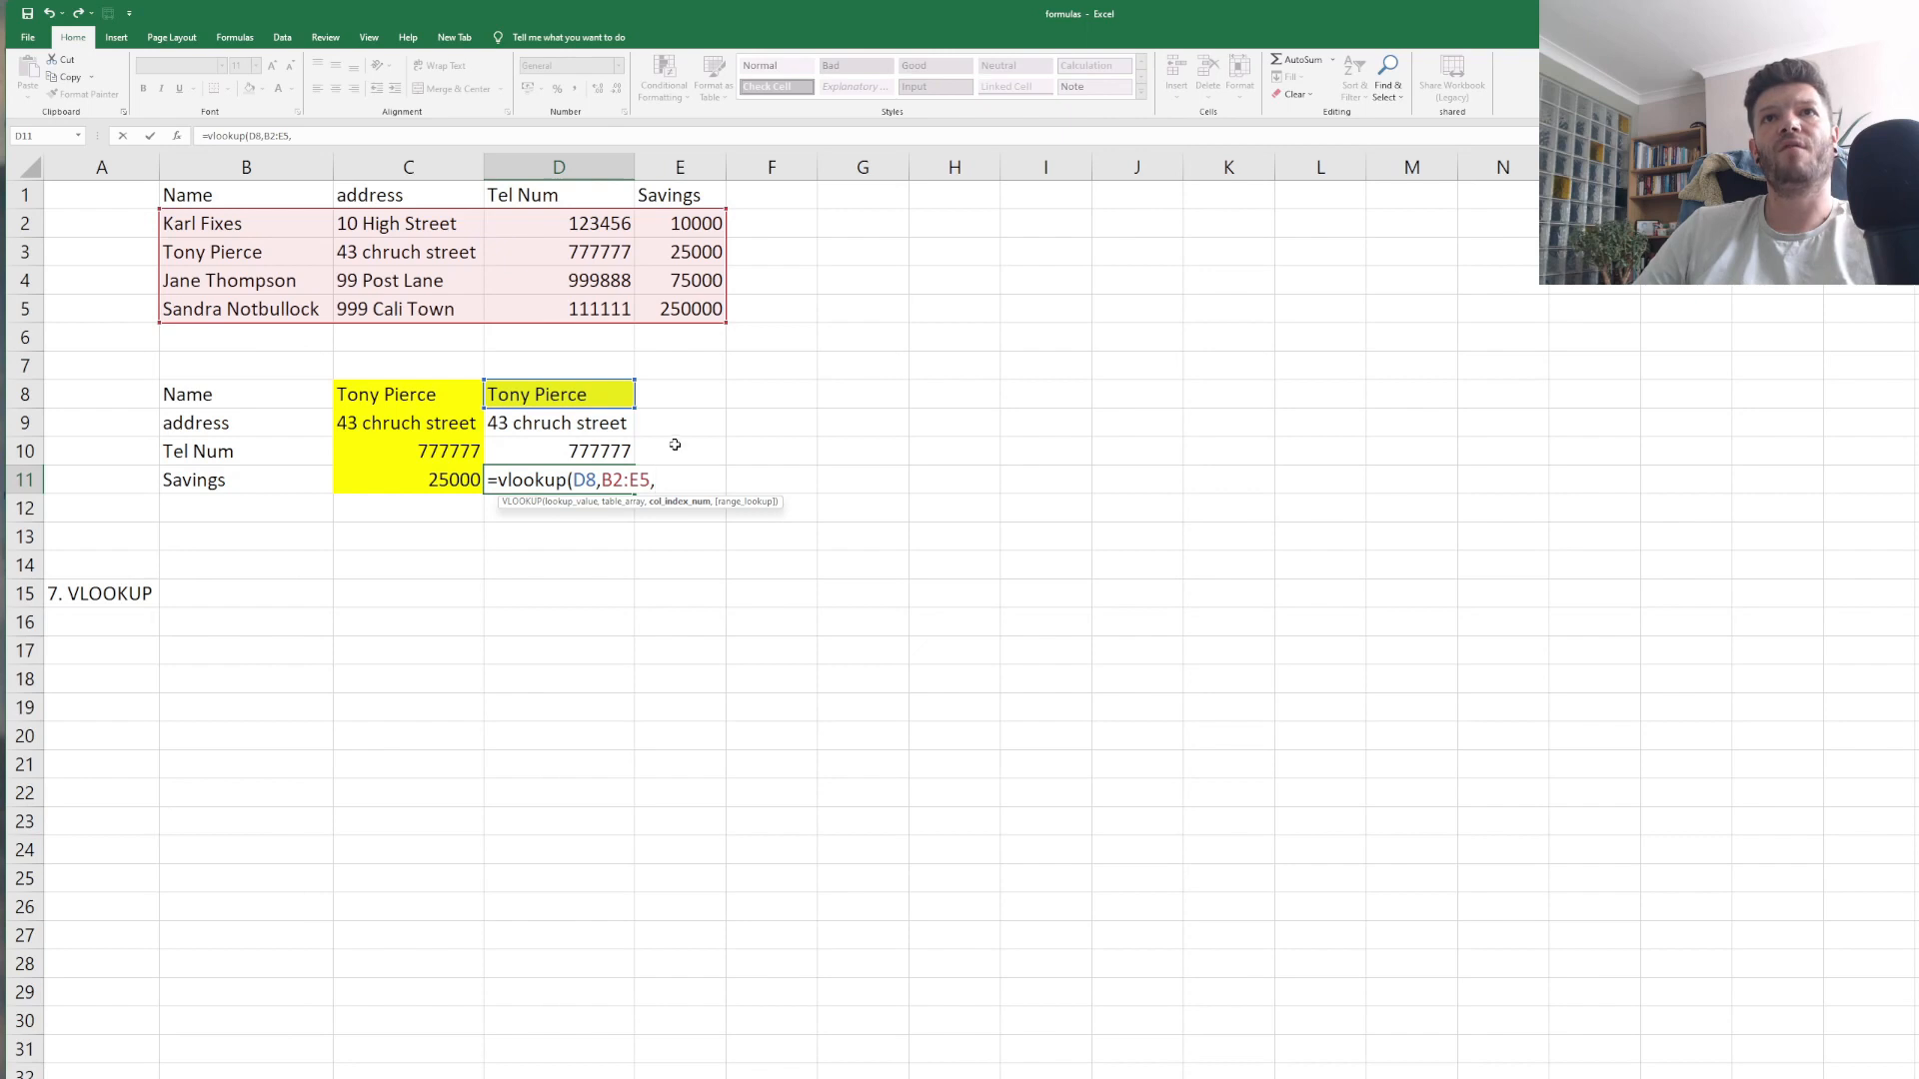
{"action": "type", "text": "4"}
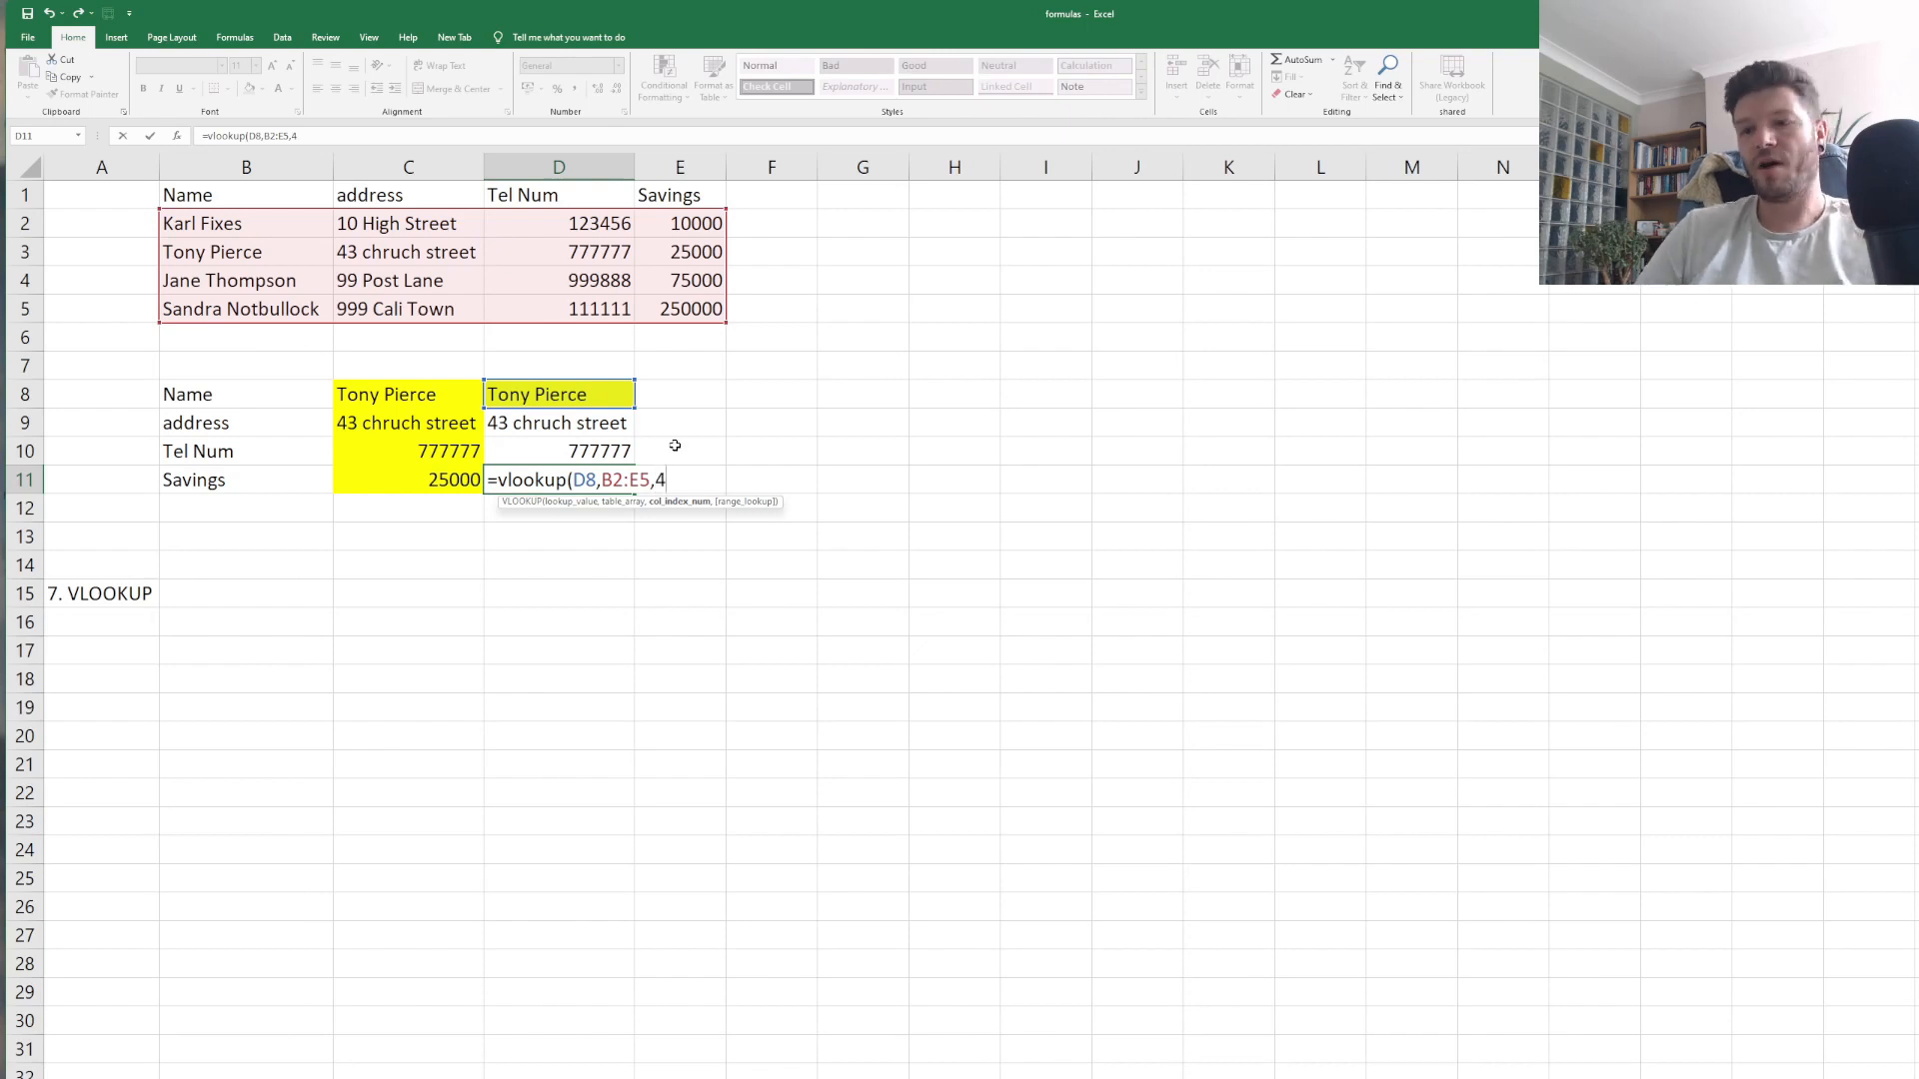
{"action": "type", "text": ","}
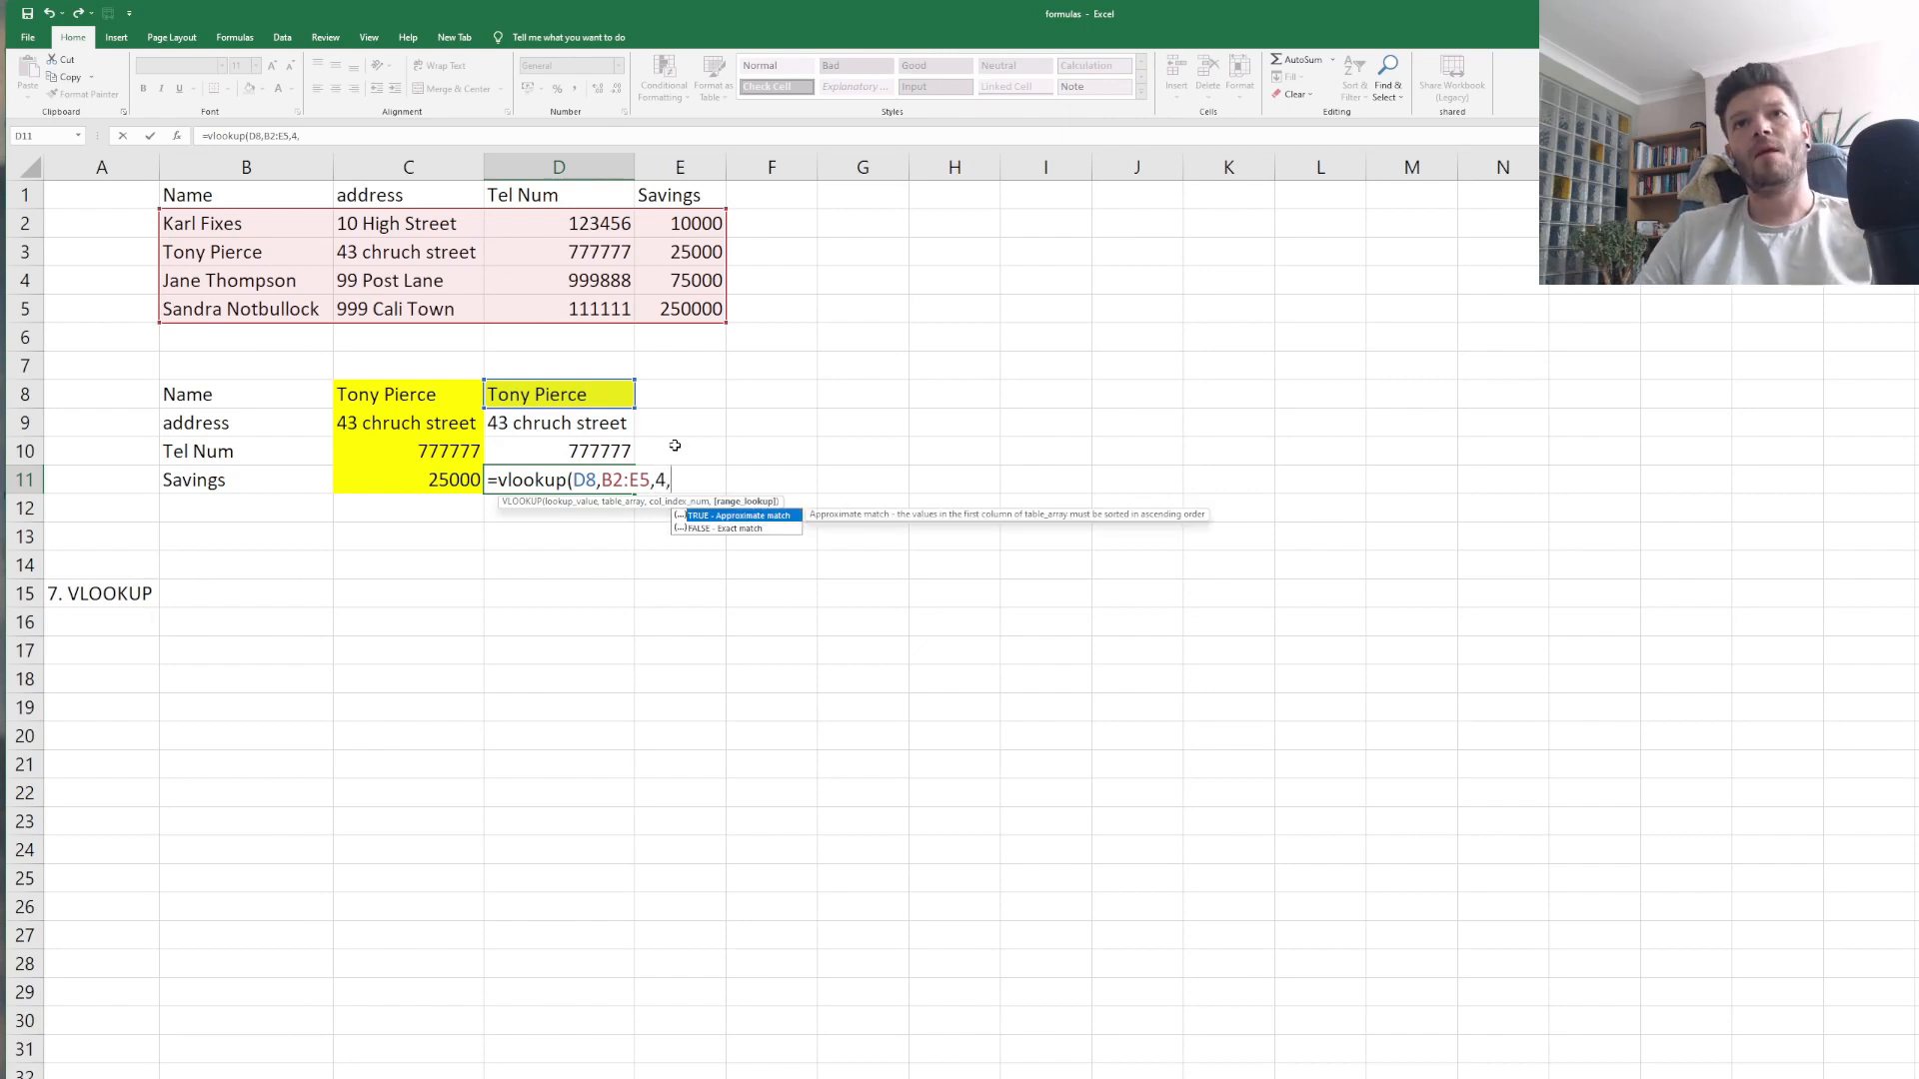
{"action": "type", "text": "false"}
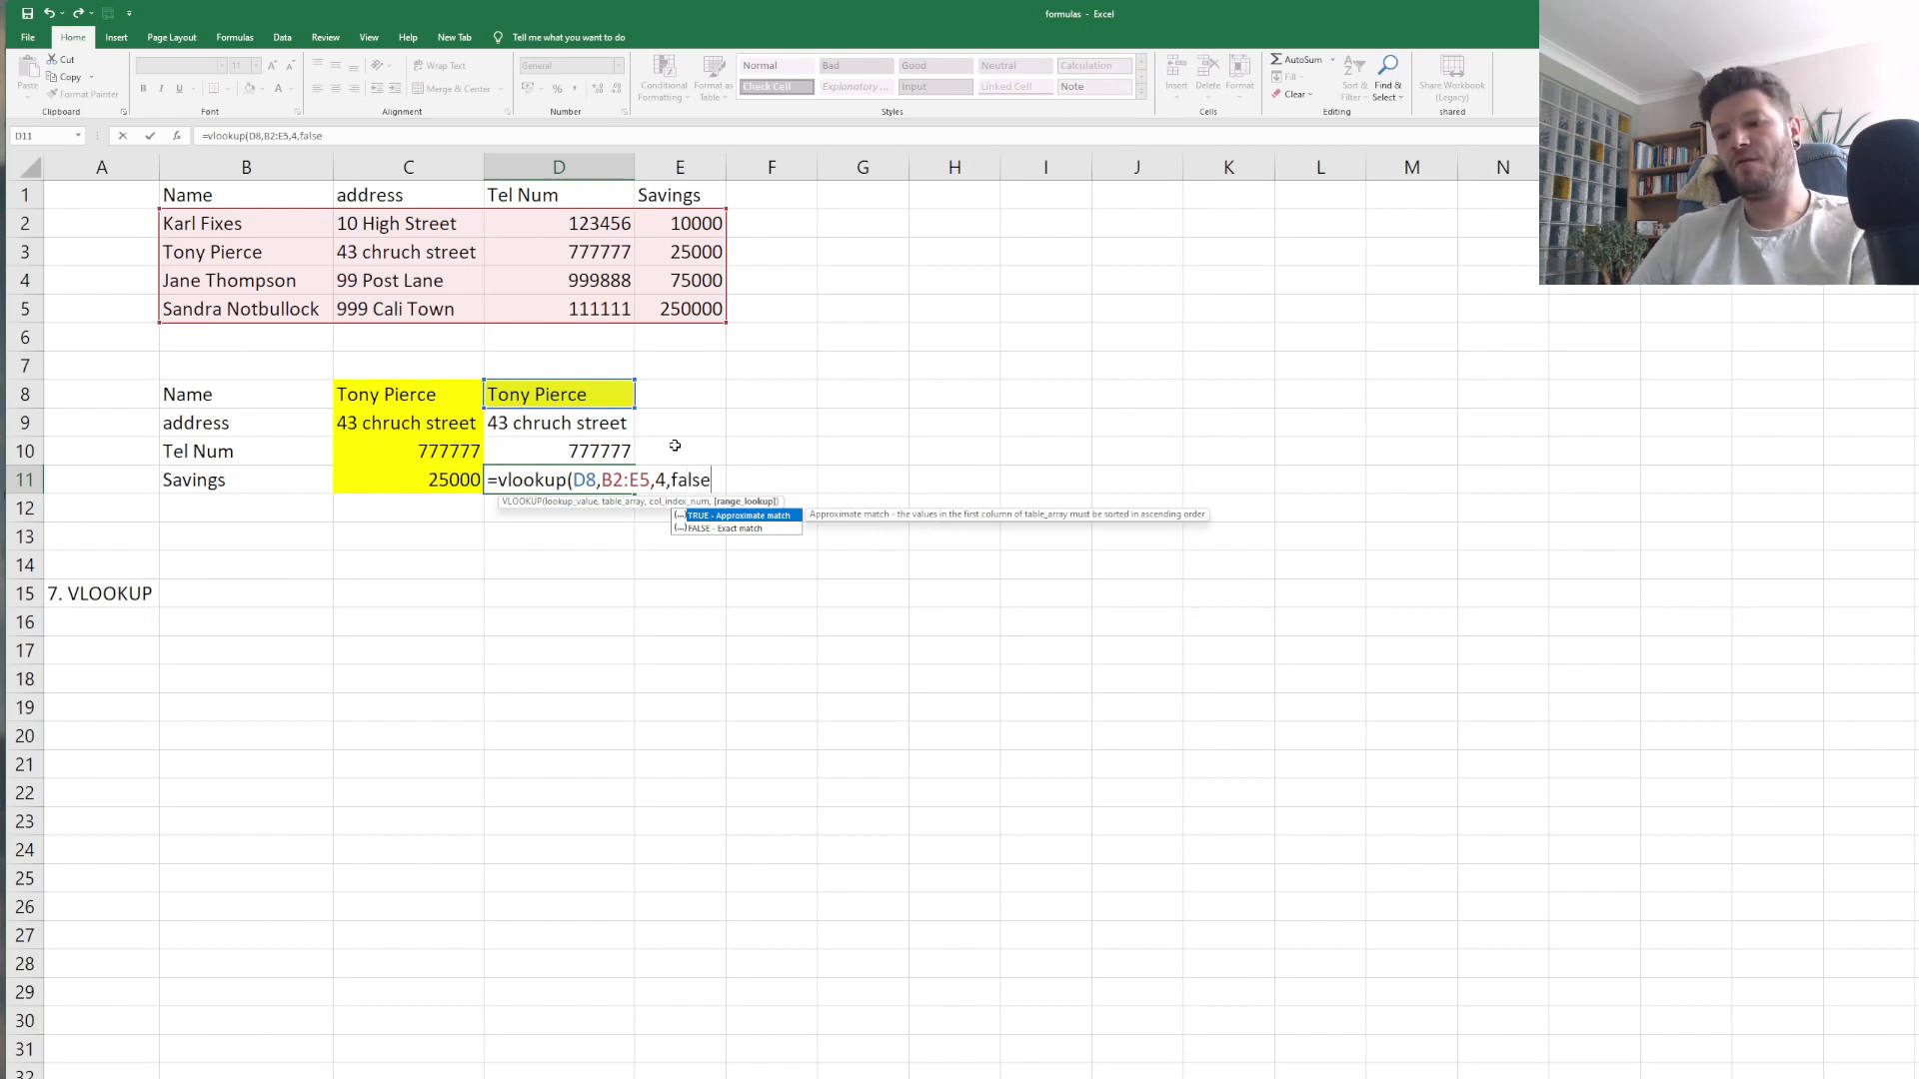
{"action": "key", "text": "Return"}
{"action": "key", "text": "Right"}
{"action": "key", "text": "Down"}
{"action": "key", "text": "Down"}
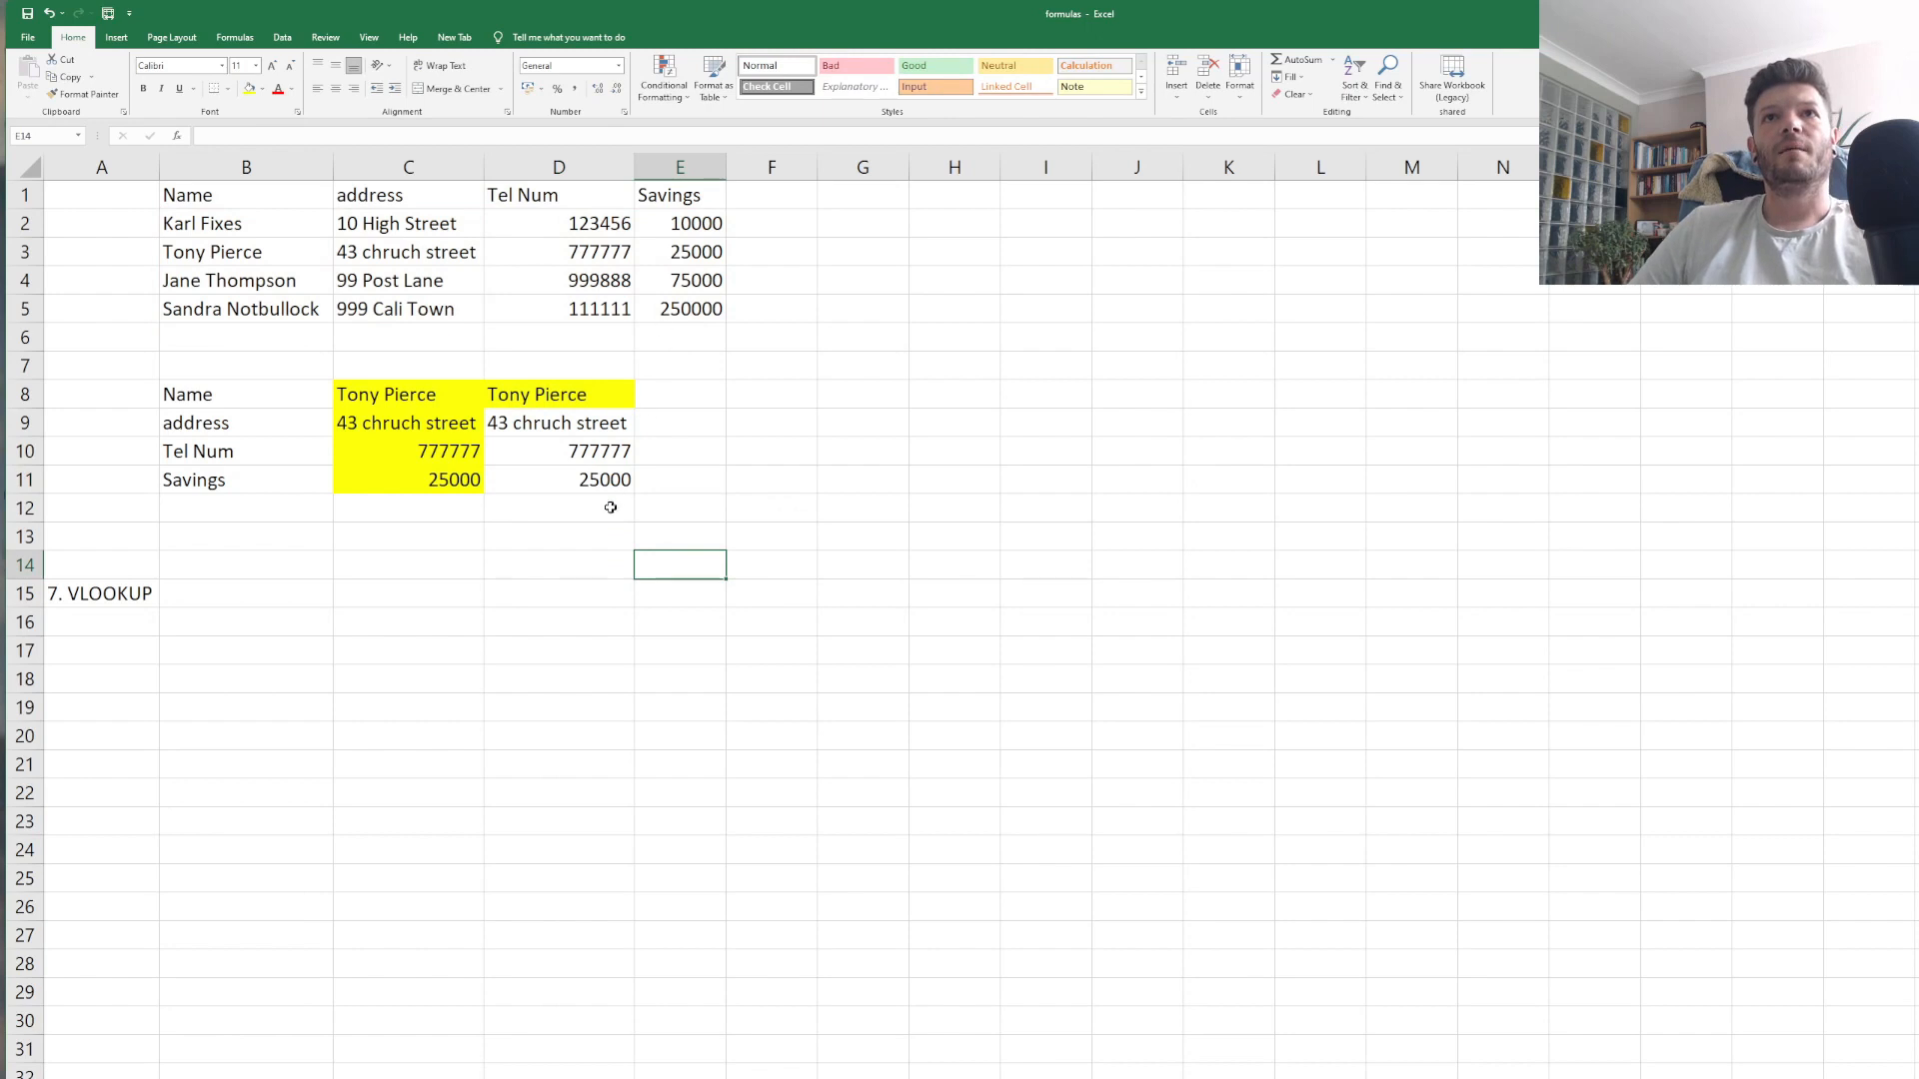
{"action": "left_click", "coordinate": [522, 530]}
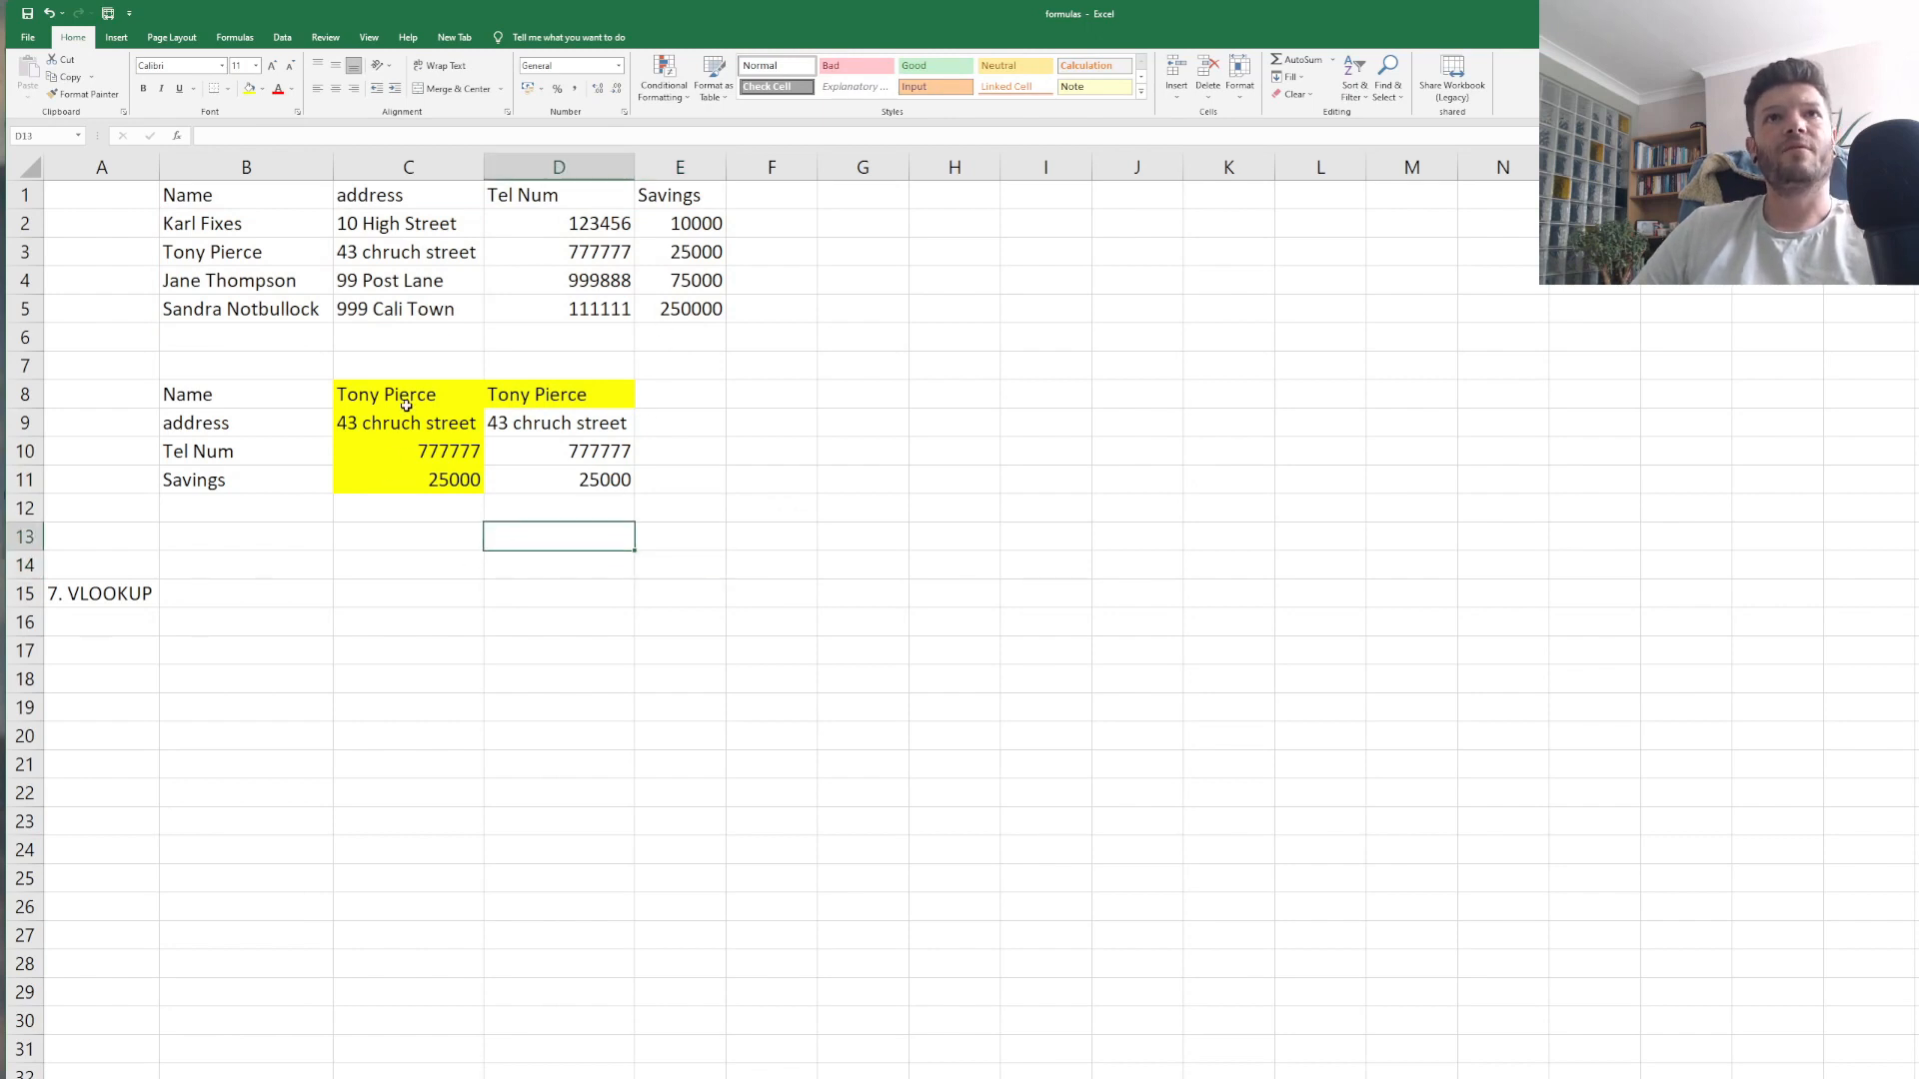
Copy the name from B5 into lookup cell D8 and check the results in D9:D11 against the source values in C5:E5.
{"action": "left_click", "coordinate": [211, 312]}
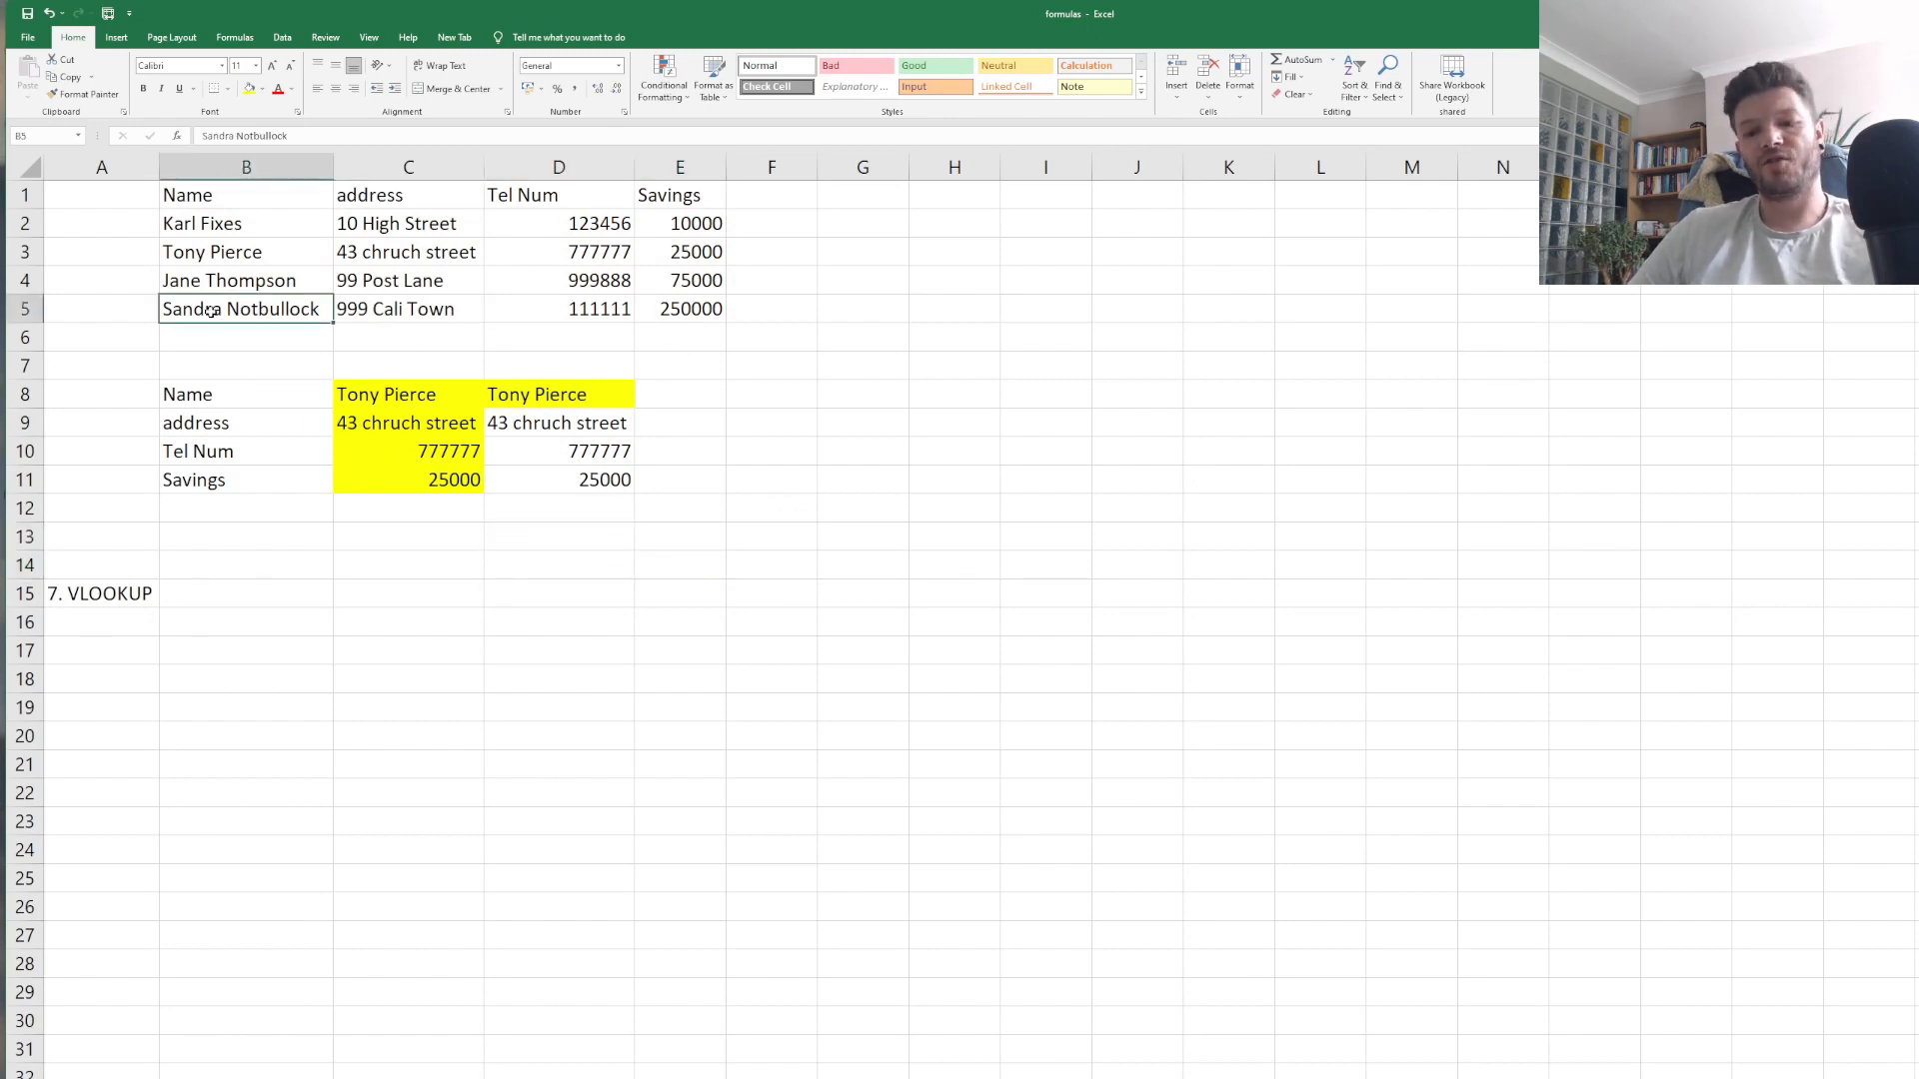
{"action": "key", "text": "ctrl+c"}
{"action": "left_click", "coordinate": [433, 563]}
{"action": "left_click", "coordinate": [510, 393]}
{"action": "key", "text": "ctrl+v"}
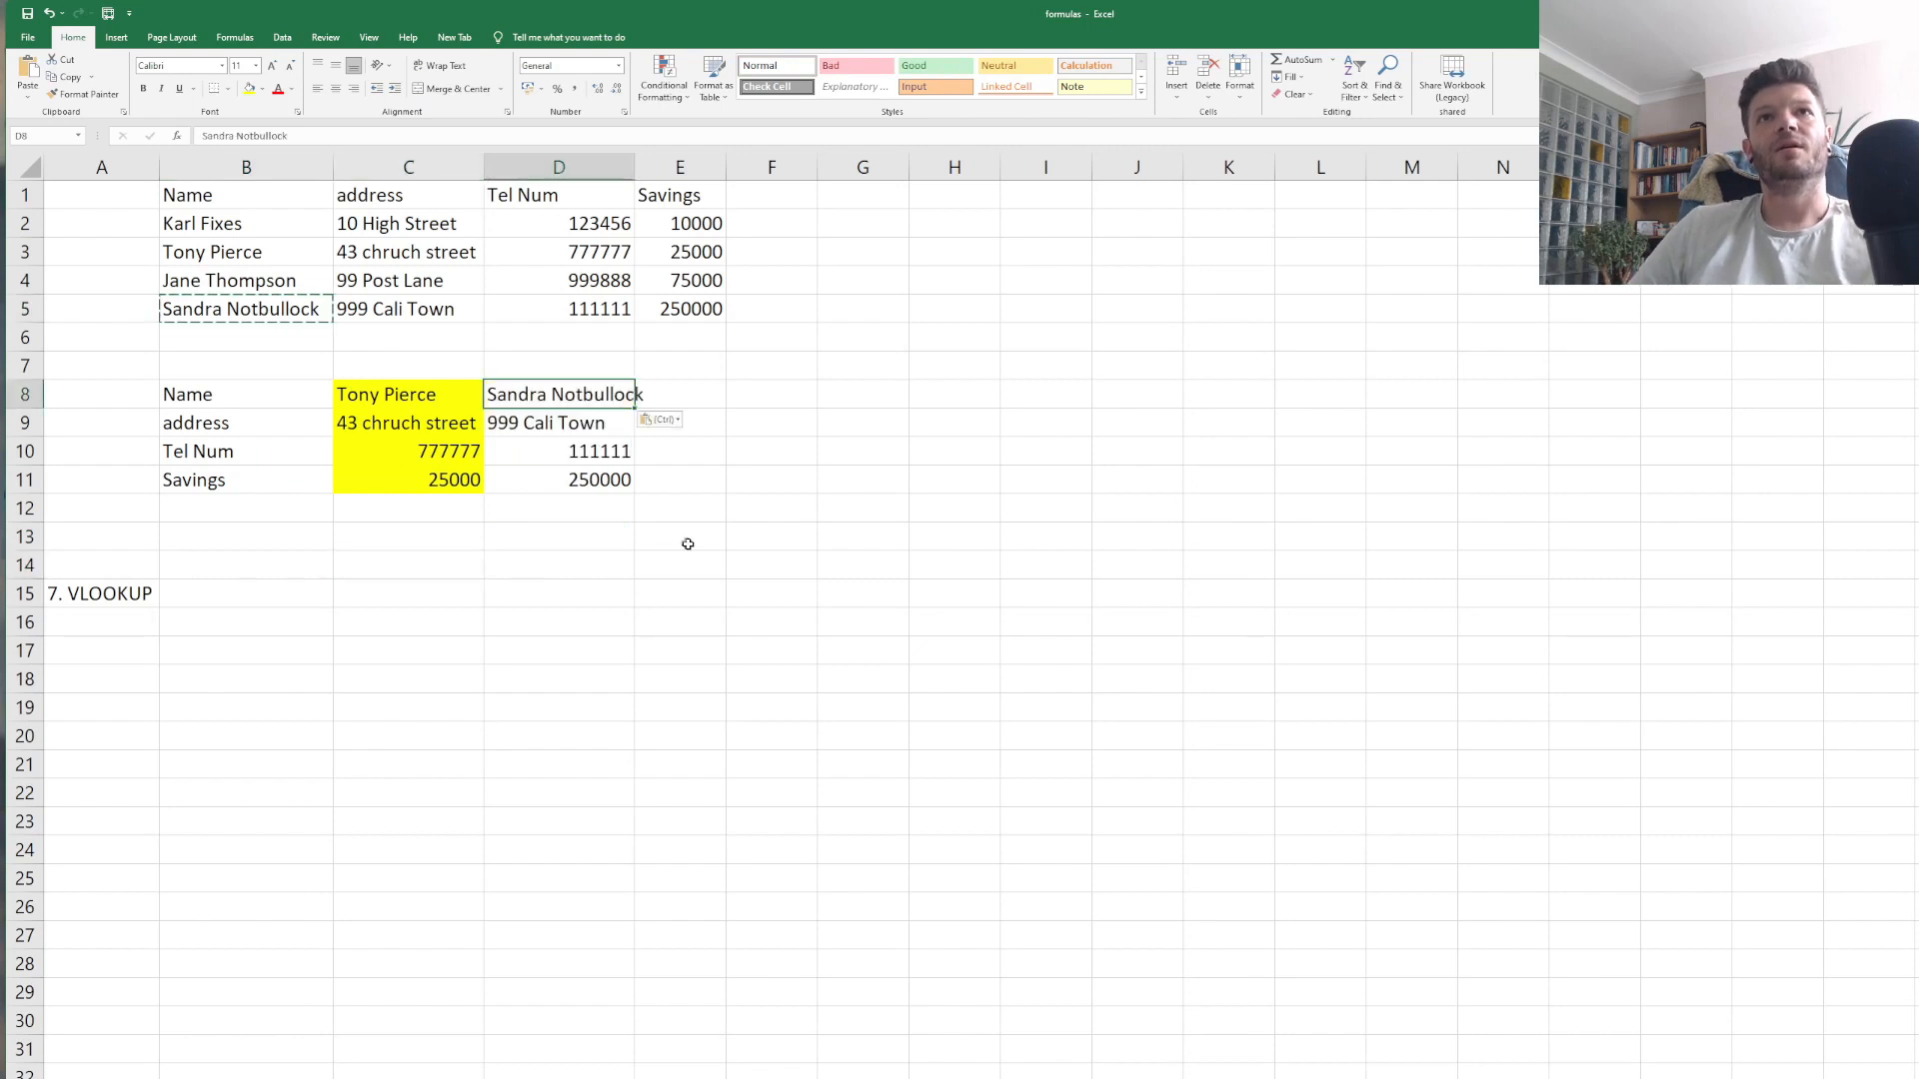
{"action": "left_click", "coordinate": [770, 565]}
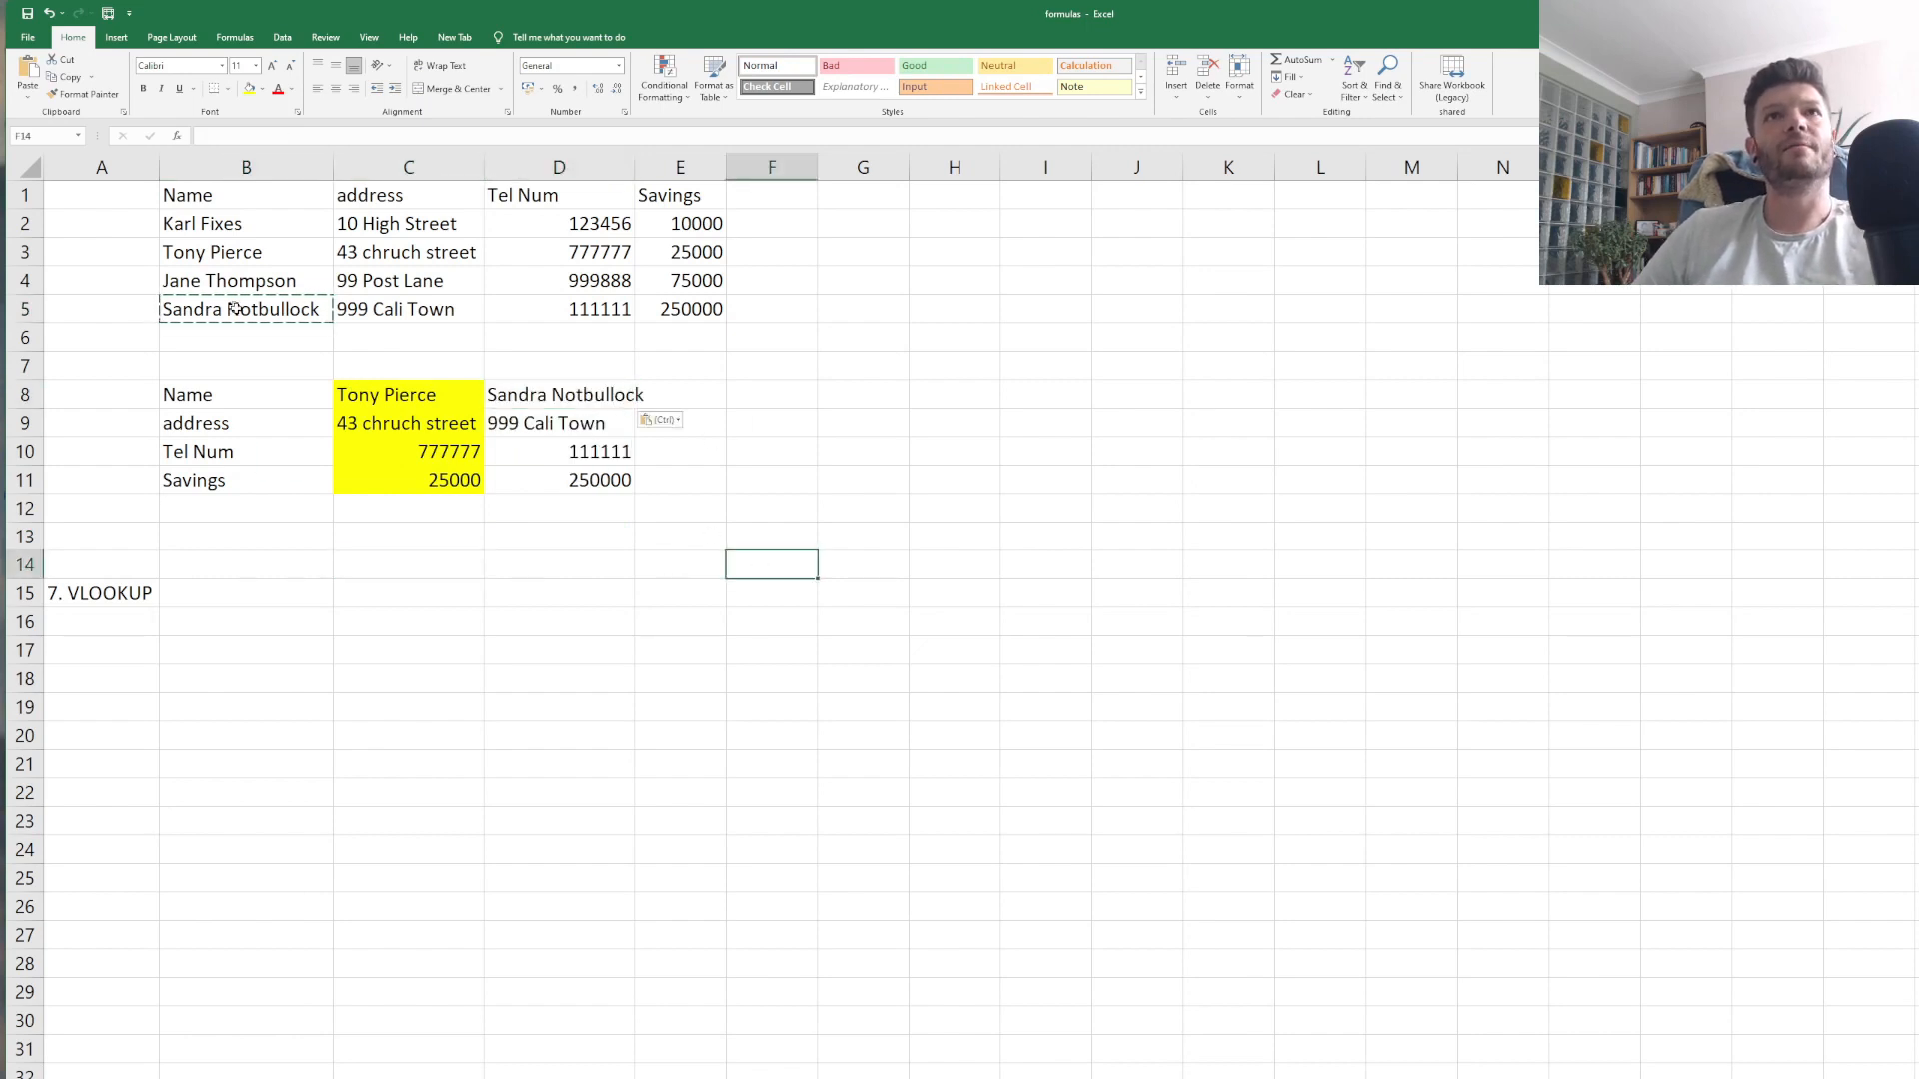
{"action": "left_click", "coordinate": [384, 313]}
{"action": "left_click", "coordinate": [520, 303]}
{"action": "left_click", "coordinate": [679, 310]}
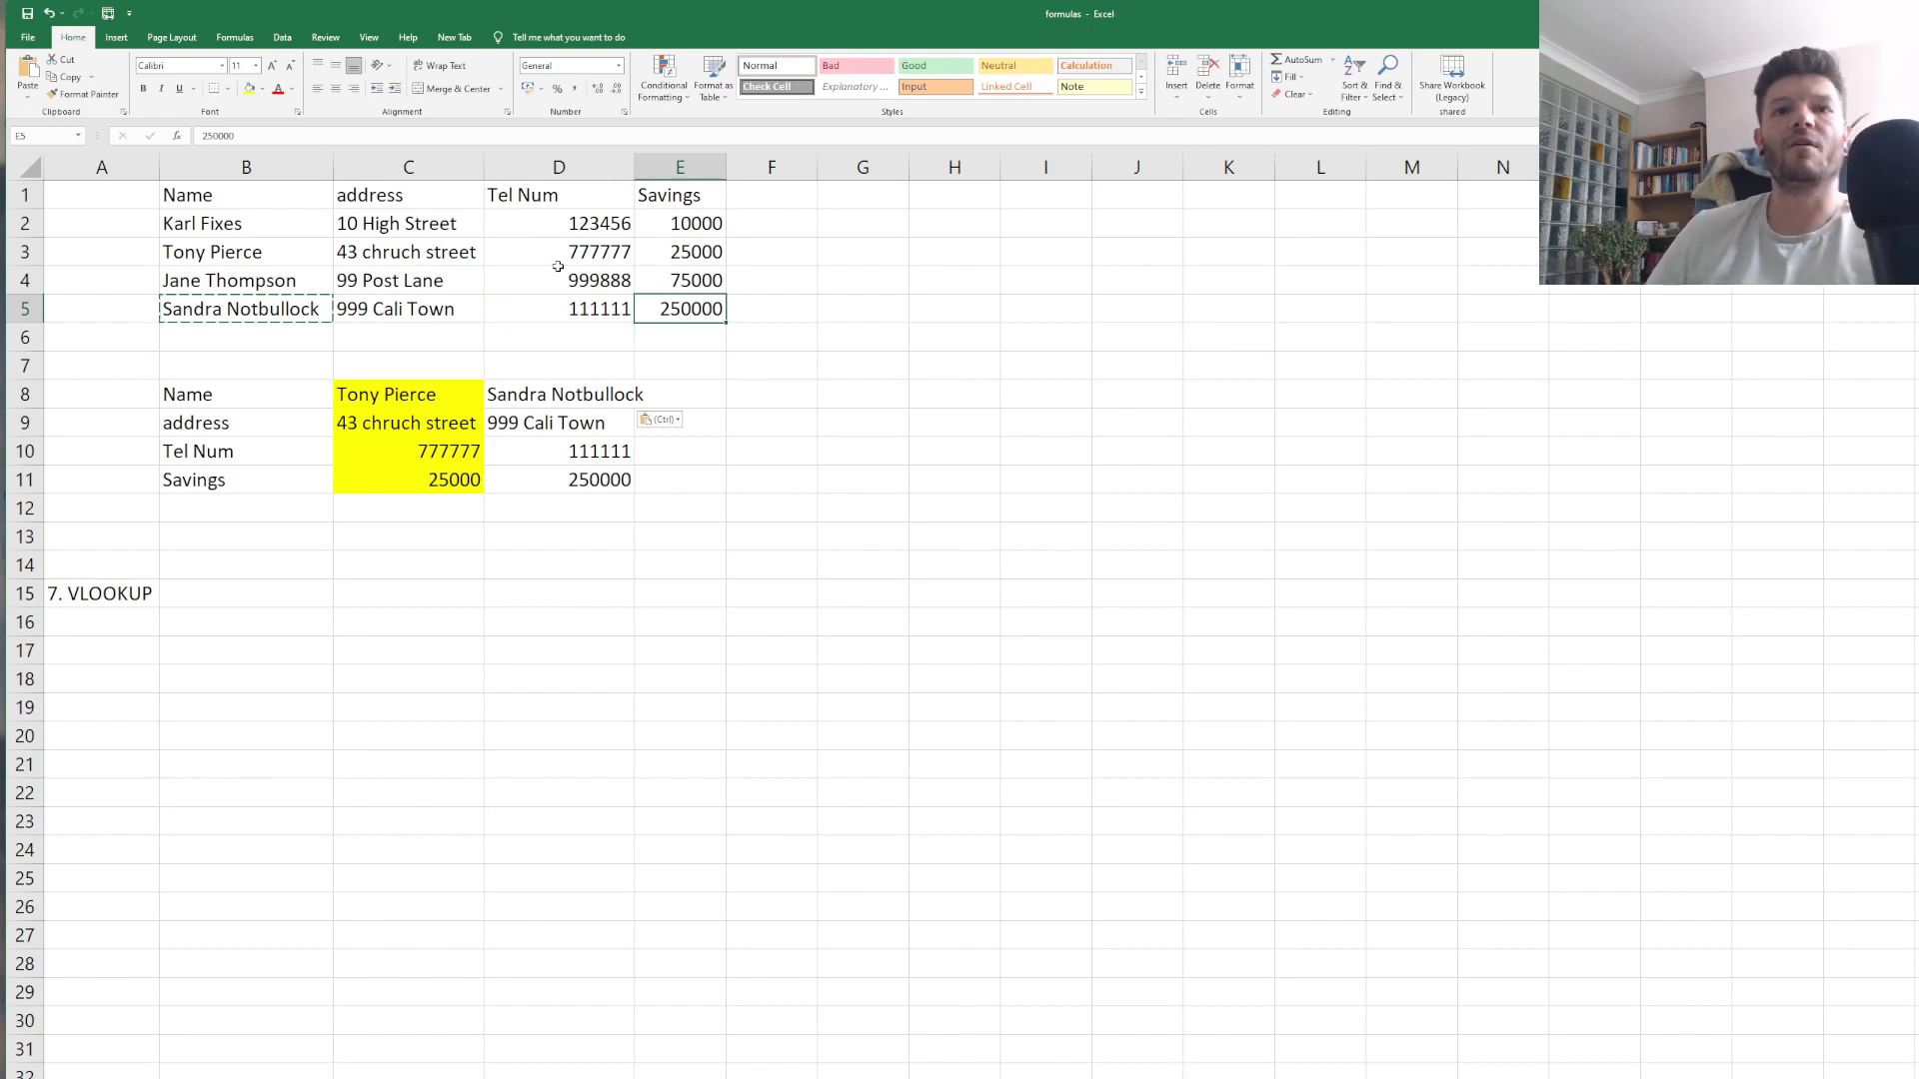
{"action": "key", "text": "Escape"}
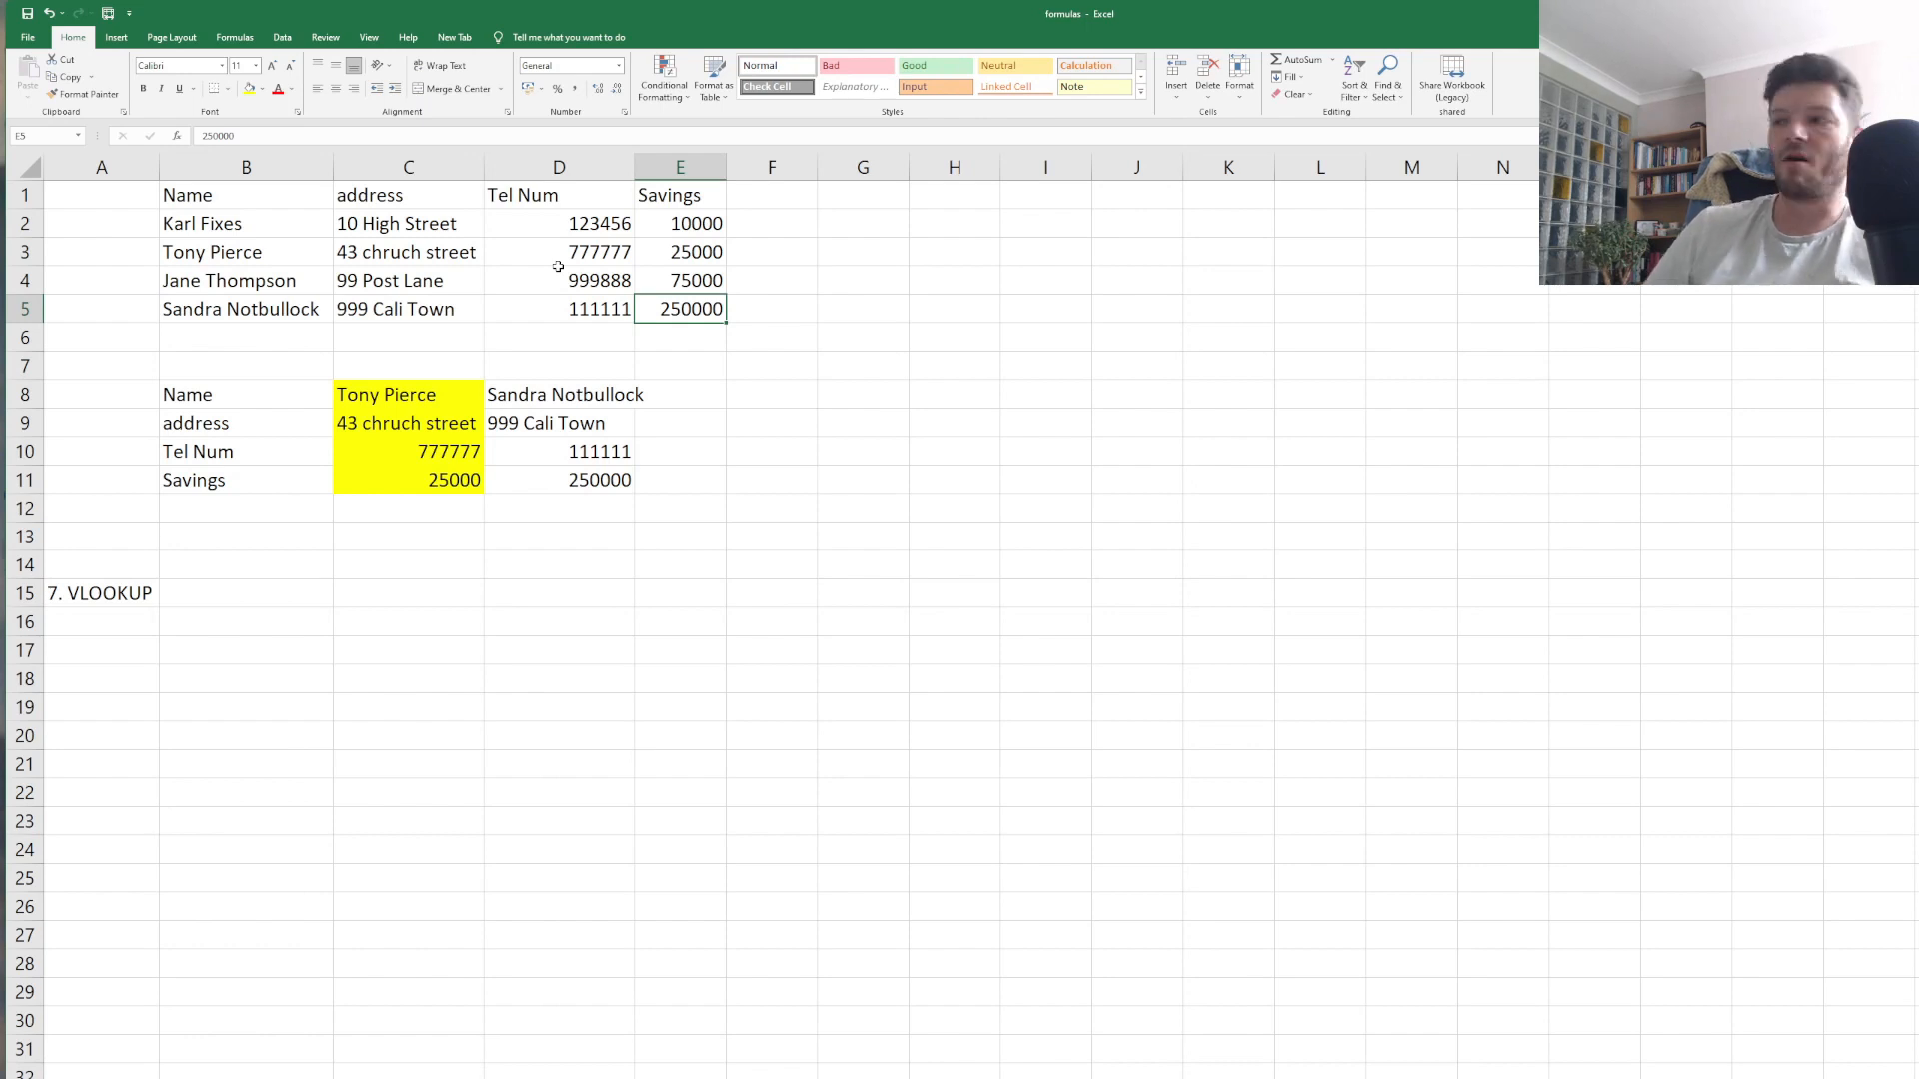
Replace the lookup name in D8 with a copy of the name in B4.
{"action": "left_click", "coordinate": [479, 613]}
{"action": "left_click", "coordinate": [234, 251]}
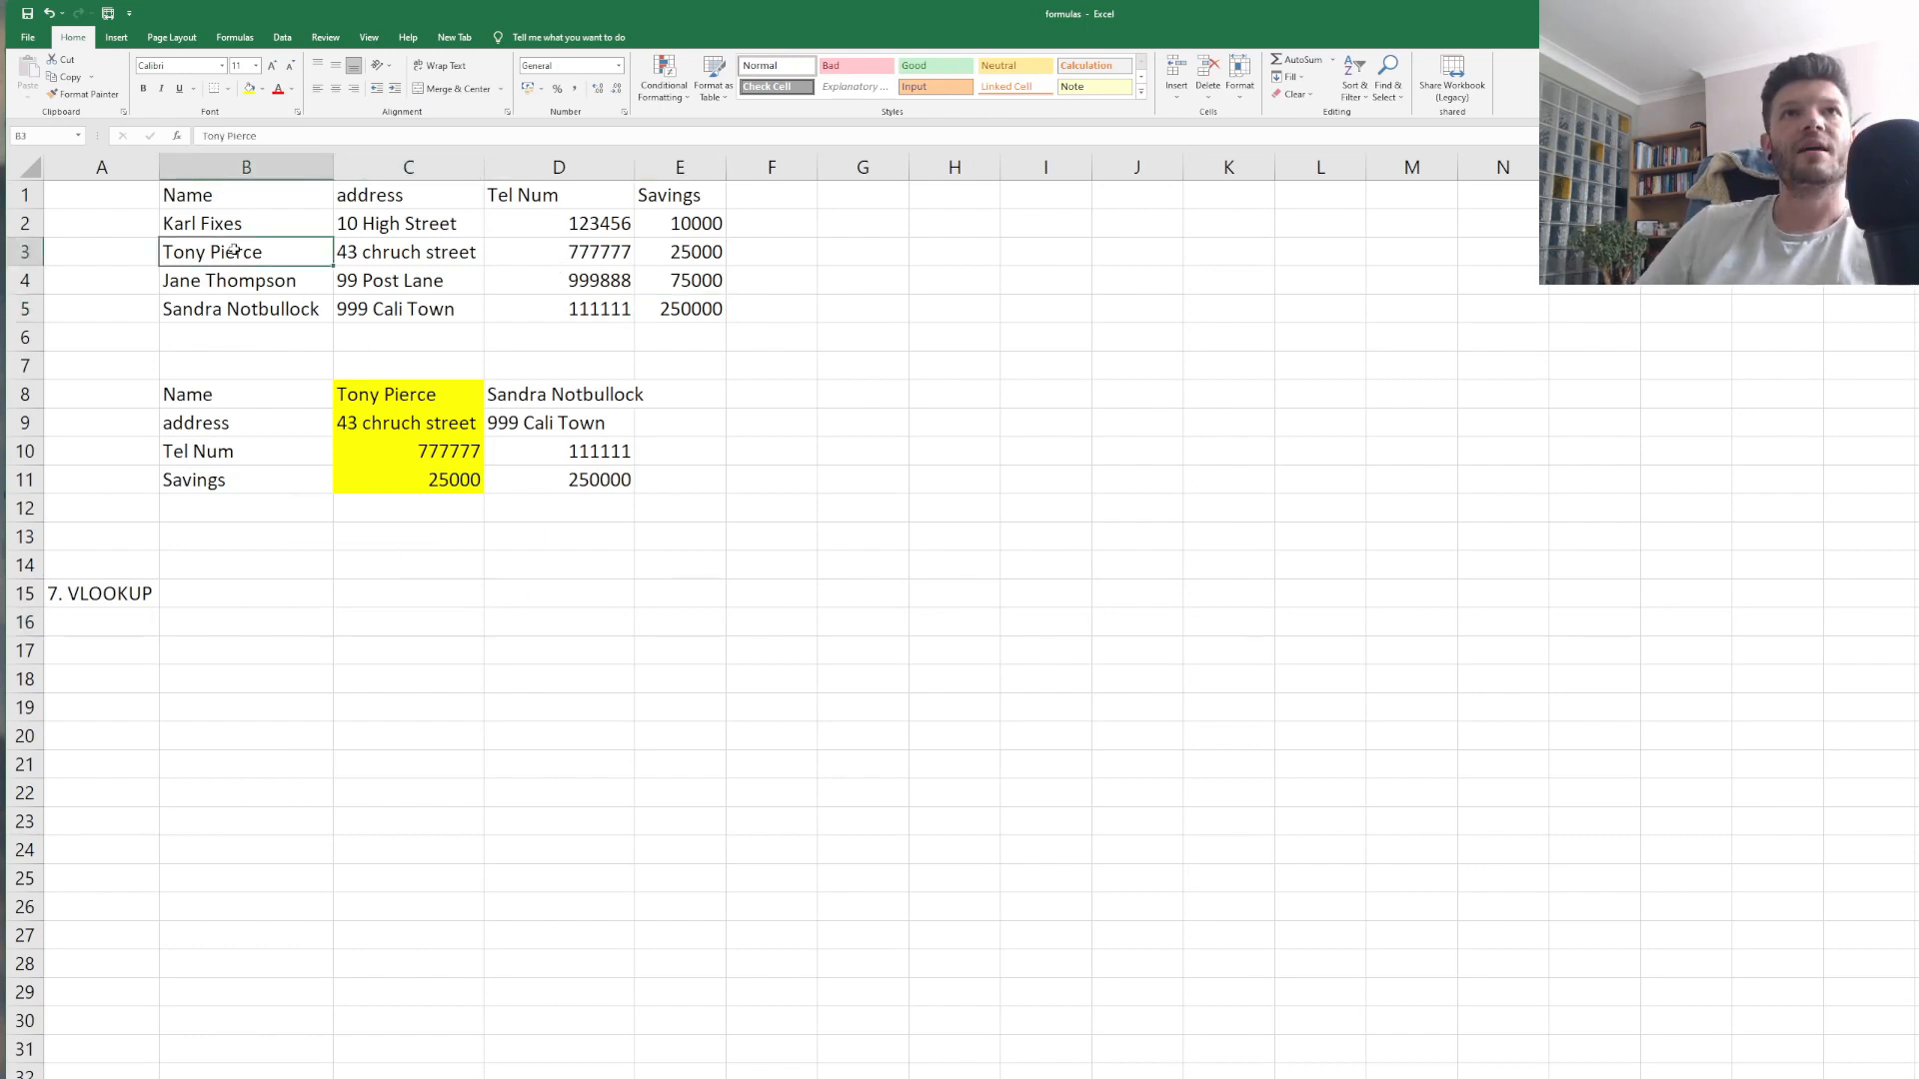
{"action": "right_click", "coordinate": [236, 282]}
{"action": "left_click", "coordinate": [388, 322]}
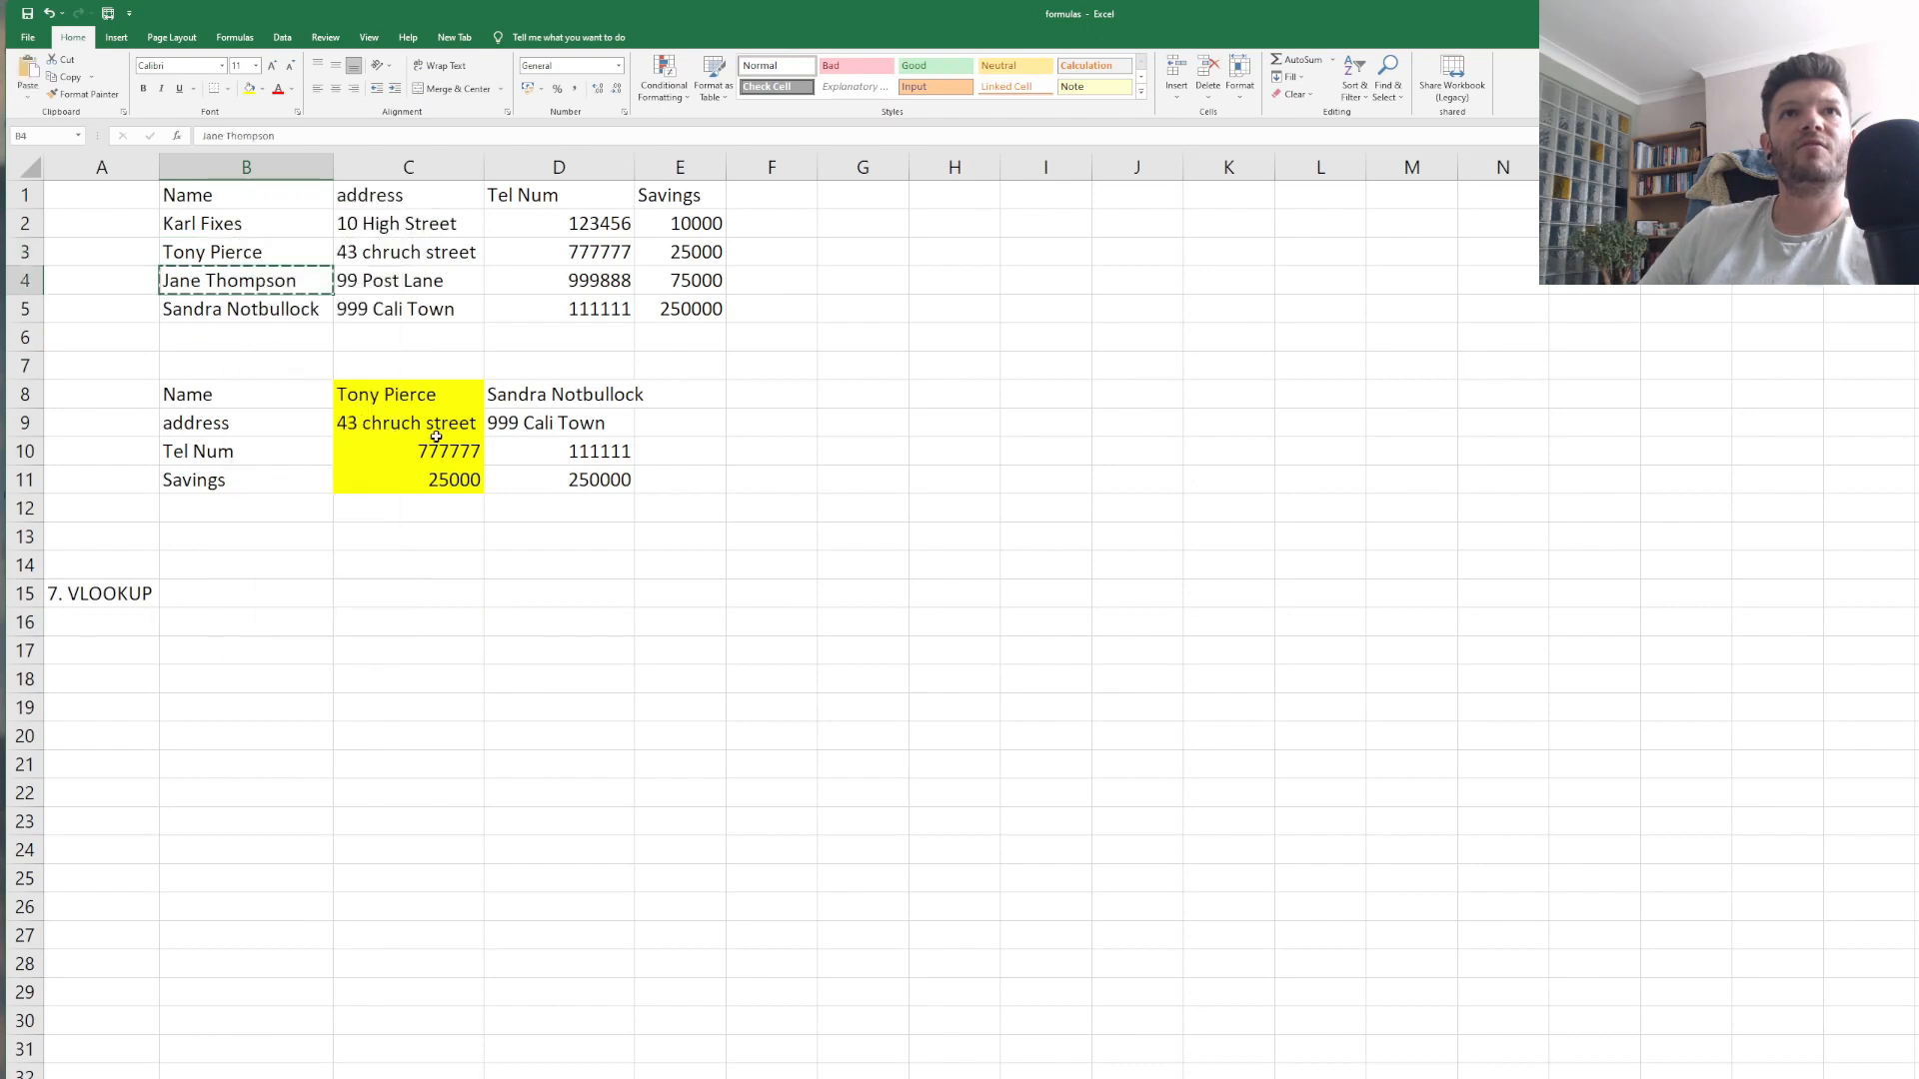
{"action": "left_click", "coordinate": [410, 366]}
{"action": "left_click", "coordinate": [548, 394]}
{"action": "key", "text": "ctrl+v"}
{"action": "left_click", "coordinate": [494, 536]}
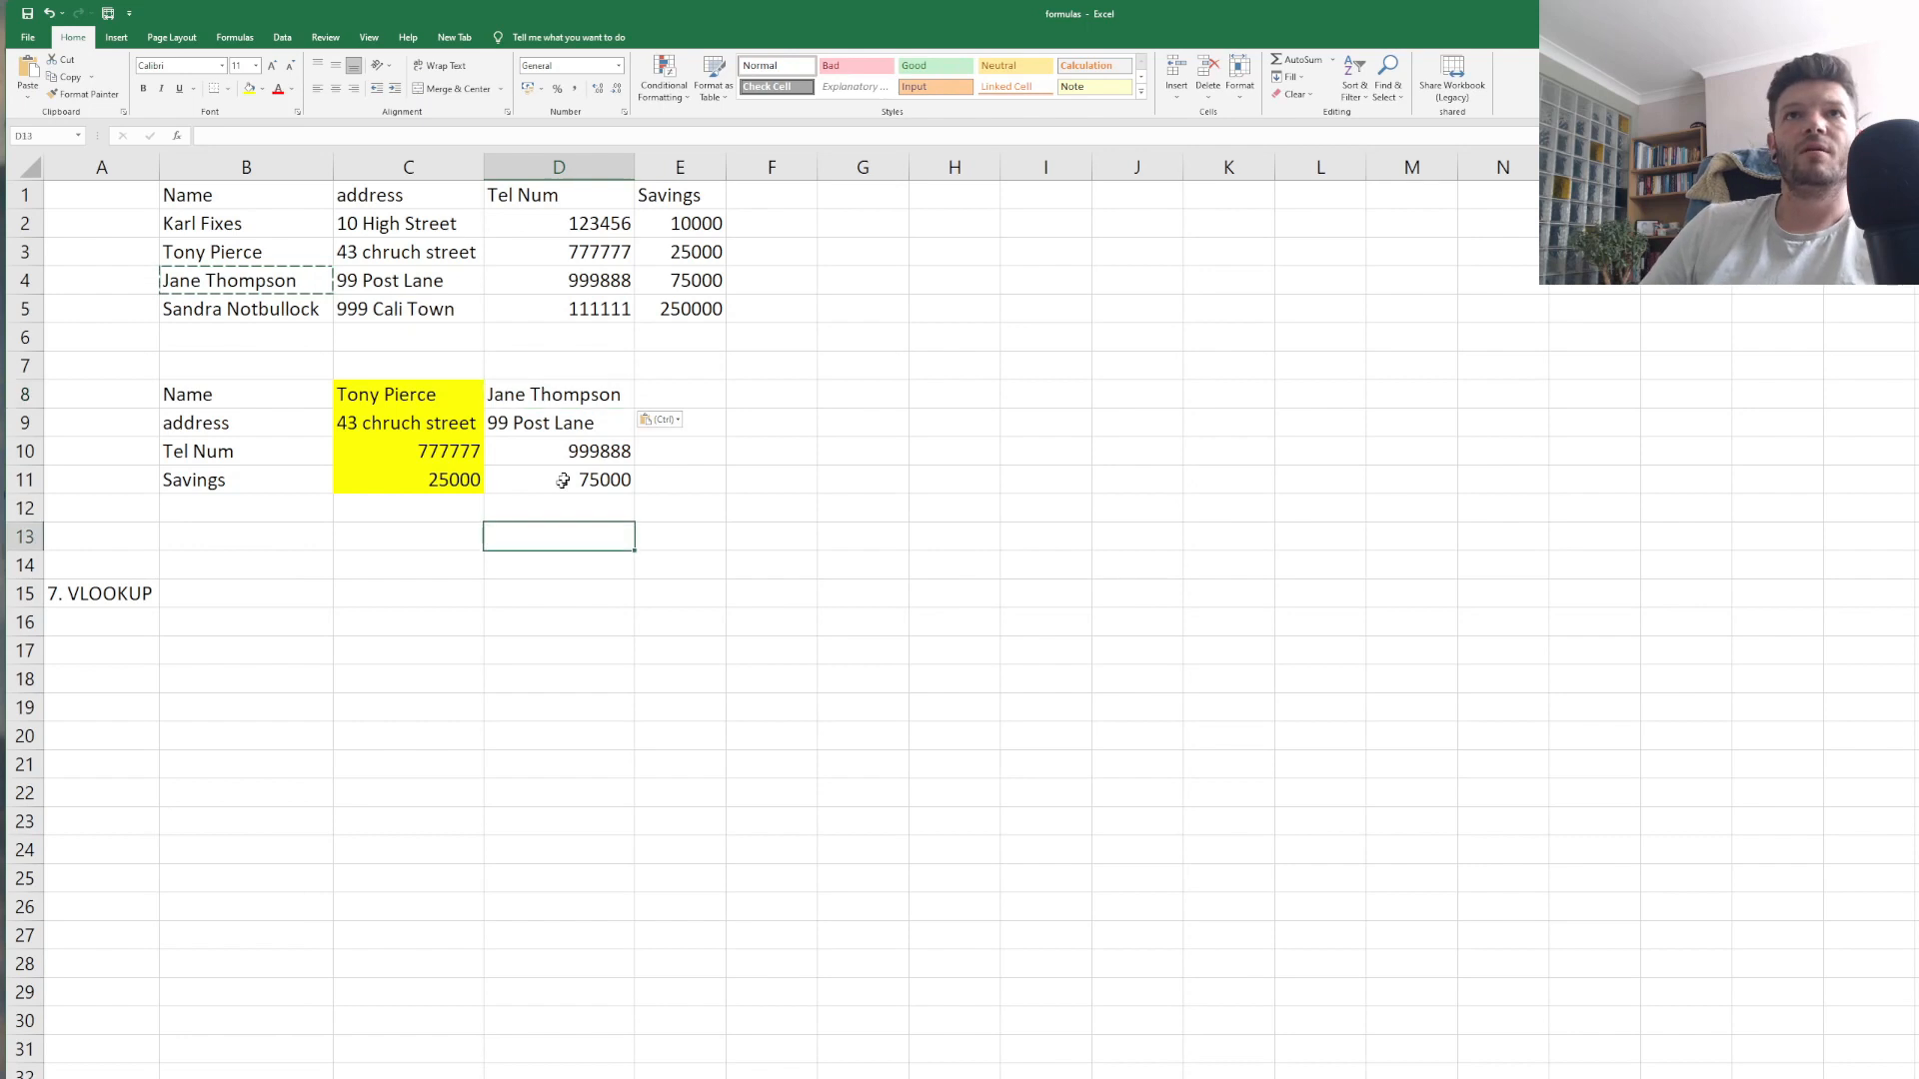